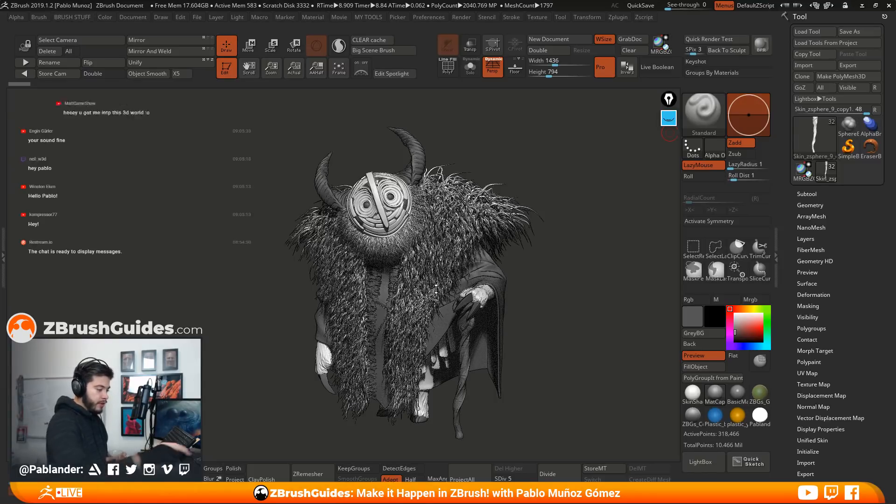
Annotate the hanging hip pieces, the chest lacing and the cloak edge with yellow pen marks, and clear the marks
{"action": "left_click", "coordinate": [669, 120]}
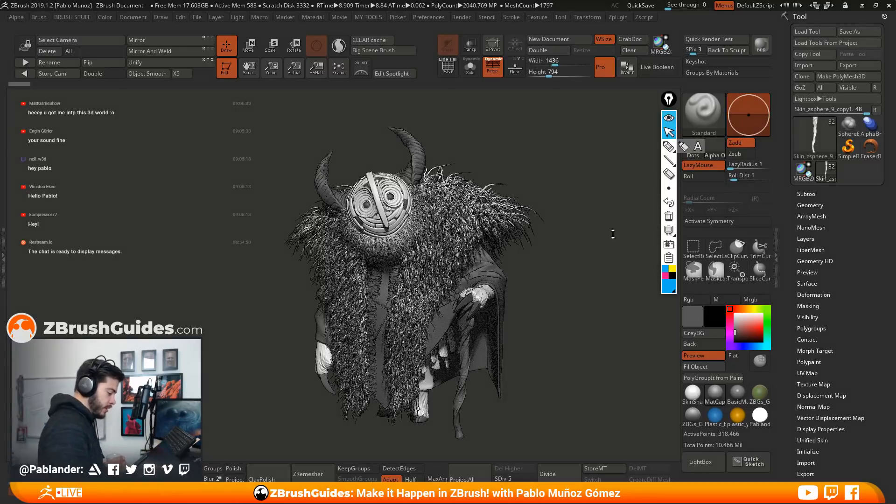
{"action": "left_click", "coordinate": [669, 147]}
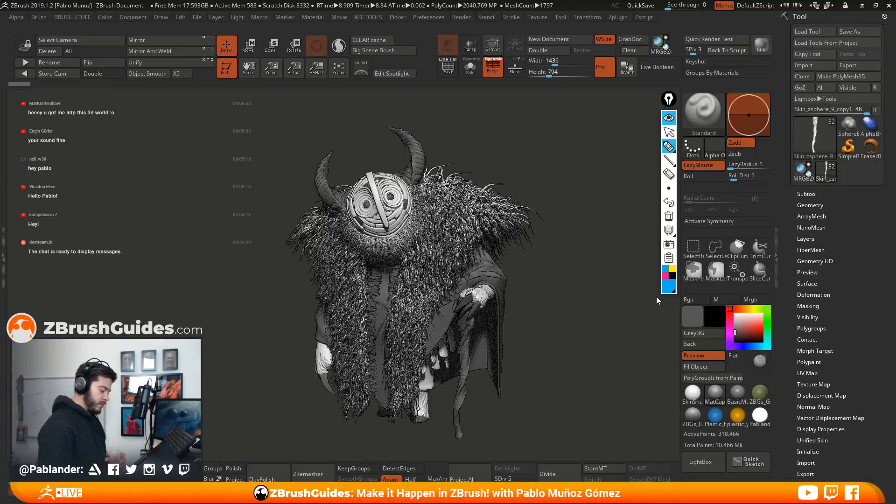
{"action": "left_click", "coordinate": [672, 270]}
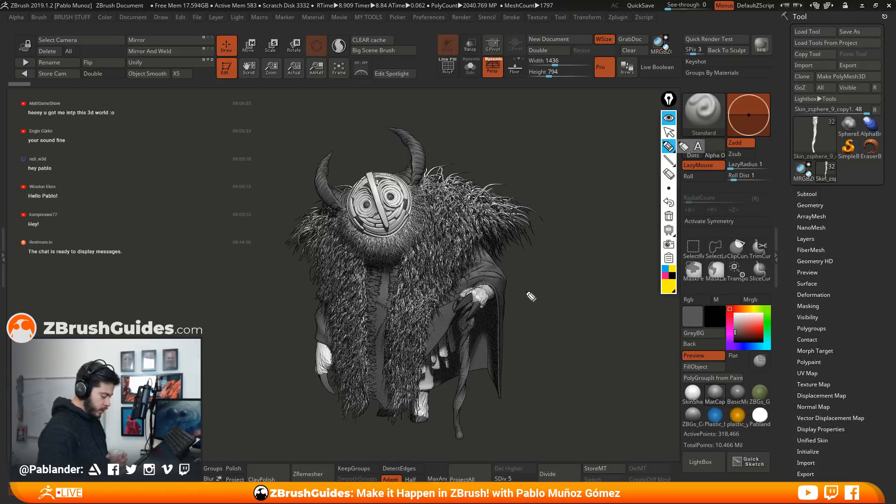
{"action": "mouse_move", "coordinate": [439, 343]}
{"action": "left_mouse_down"}
{"action": "mouse_move", "coordinate": [442, 356]}
{"action": "mouse_move", "coordinate": [449, 333]}
{"action": "mouse_move", "coordinate": [460, 345]}
{"action": "mouse_move", "coordinate": [450, 369]}
{"action": "mouse_move", "coordinate": [434, 368]}
{"action": "mouse_move", "coordinate": [440, 351]}
{"action": "left_mouse_up"}
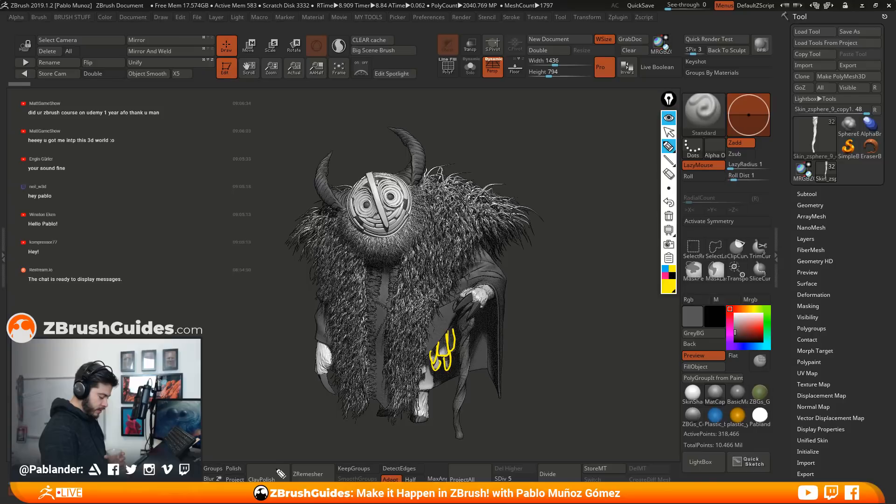
{"action": "left_click_drag", "start_coordinate": [377, 301], "coordinate": [390, 308]}
{"action": "left_click_drag", "start_coordinate": [377, 344], "coordinate": [390, 316]}
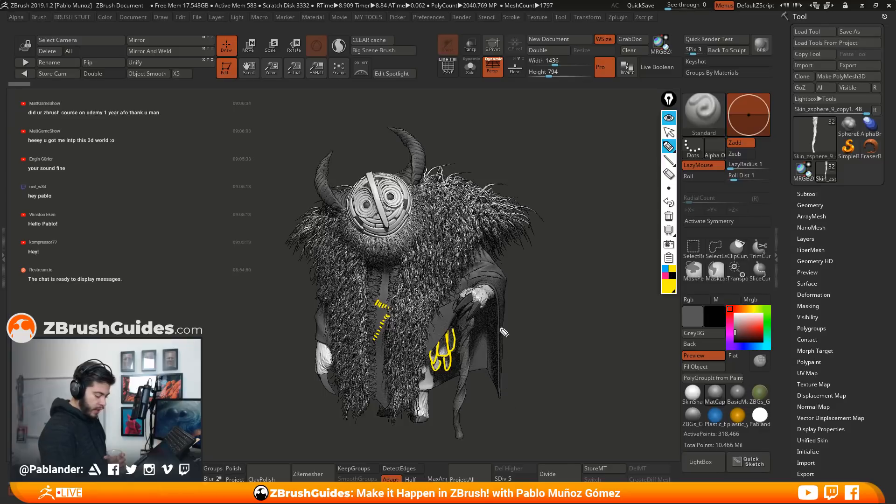
{"action": "left_click_drag", "start_coordinate": [497, 306], "coordinate": [498, 335]}
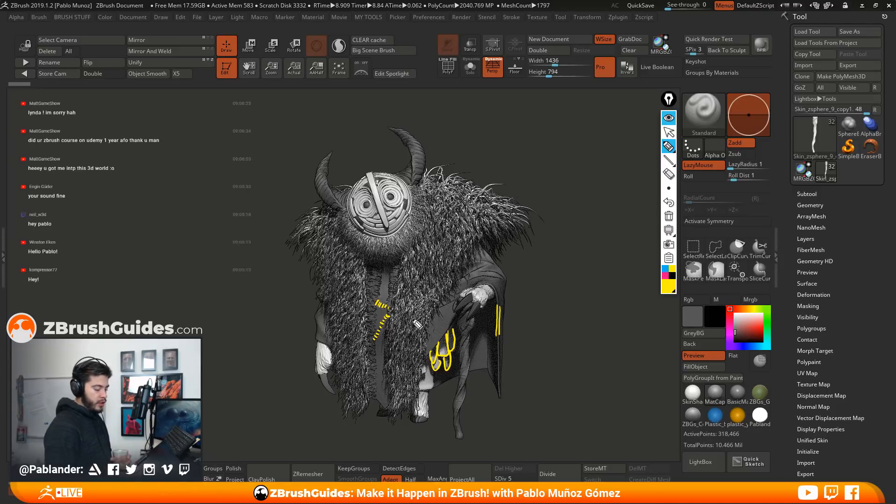
{"action": "left_click", "coordinate": [669, 216]}
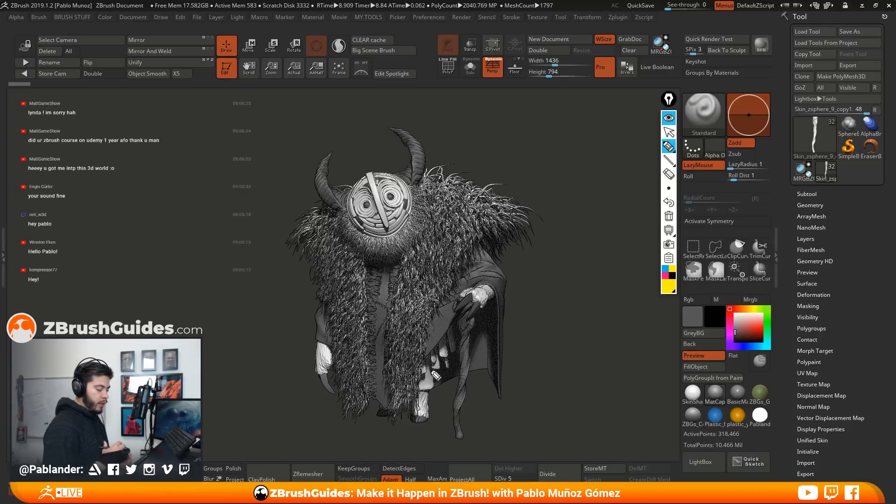
Sketch a wavy strand and a taller straight strand beside the character, frame the wavy one, and clear the sketch
{"action": "mouse_move", "coordinate": [555, 323]}
{"action": "left_mouse_down"}
{"action": "mouse_move", "coordinate": [573, 217]}
{"action": "mouse_move", "coordinate": [586, 295]}
{"action": "mouse_move", "coordinate": [567, 326]}
{"action": "mouse_move", "coordinate": [576, 323]}
{"action": "left_mouse_up"}
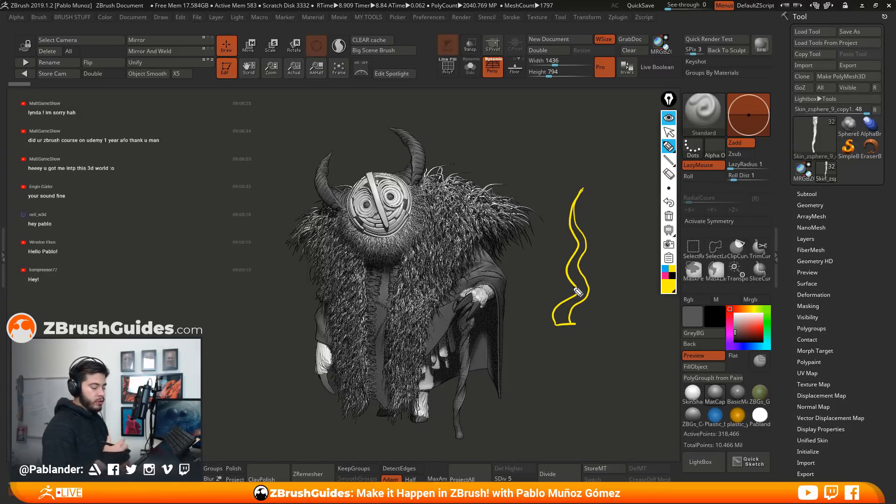
{"action": "mouse_move", "coordinate": [602, 322]}
{"action": "left_mouse_down"}
{"action": "mouse_move", "coordinate": [616, 213]}
{"action": "mouse_move", "coordinate": [622, 276]}
{"action": "mouse_move", "coordinate": [602, 328]}
{"action": "left_mouse_up"}
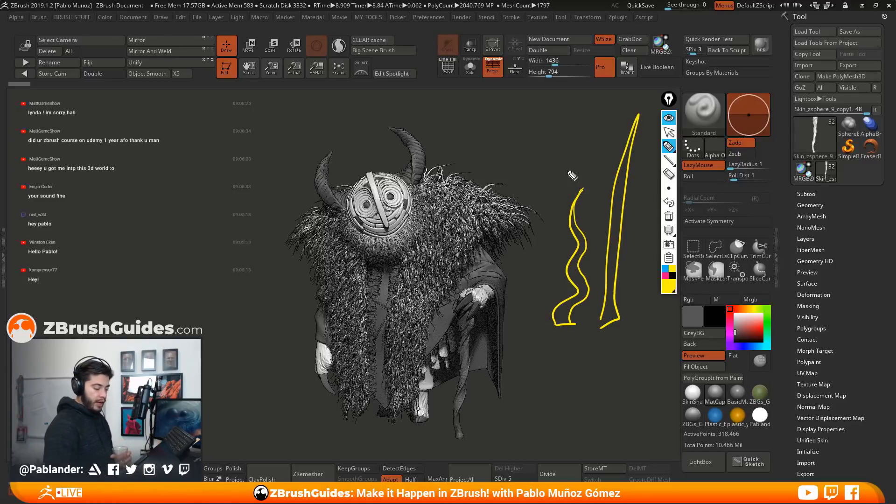
{"action": "mouse_move", "coordinate": [569, 180]}
{"action": "left_mouse_down"}
{"action": "mouse_move", "coordinate": [537, 315]}
{"action": "mouse_move", "coordinate": [605, 275]}
{"action": "mouse_move", "coordinate": [563, 183]}
{"action": "left_mouse_up"}
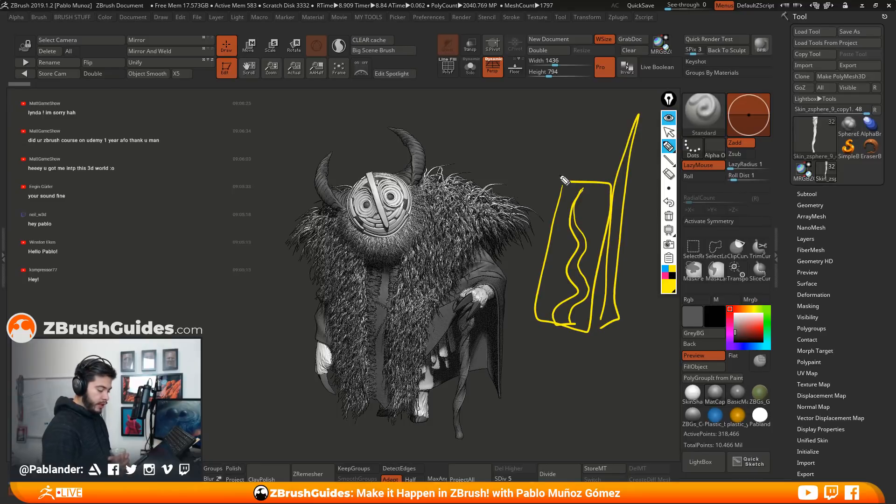
{"action": "left_click", "coordinate": [668, 216]}
Draw a necklace, wrist bands and chest stitching on the character with the blue pen, and hide the annotations
{"action": "left_click", "coordinate": [665, 269]}
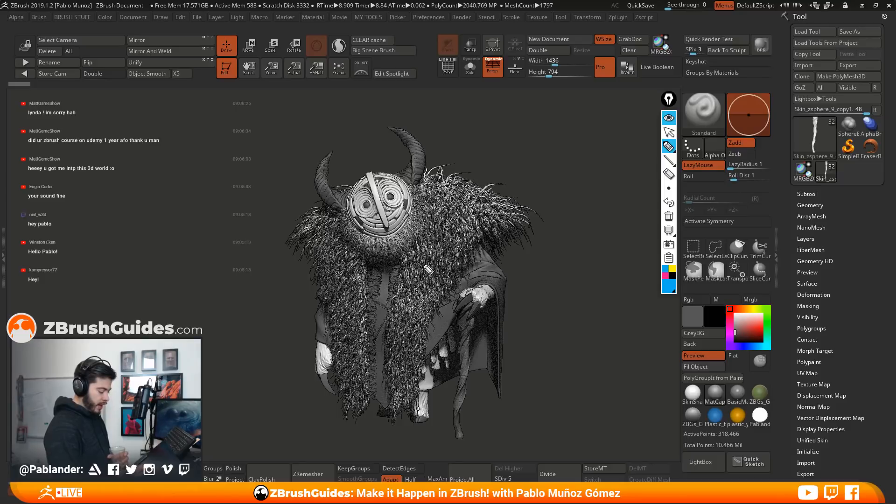
{"action": "mouse_move", "coordinate": [348, 243]}
{"action": "left_mouse_down"}
{"action": "mouse_move", "coordinate": [415, 247]}
{"action": "mouse_move", "coordinate": [376, 270]}
{"action": "mouse_move", "coordinate": [373, 293]}
{"action": "mouse_move", "coordinate": [400, 273]}
{"action": "left_mouse_up"}
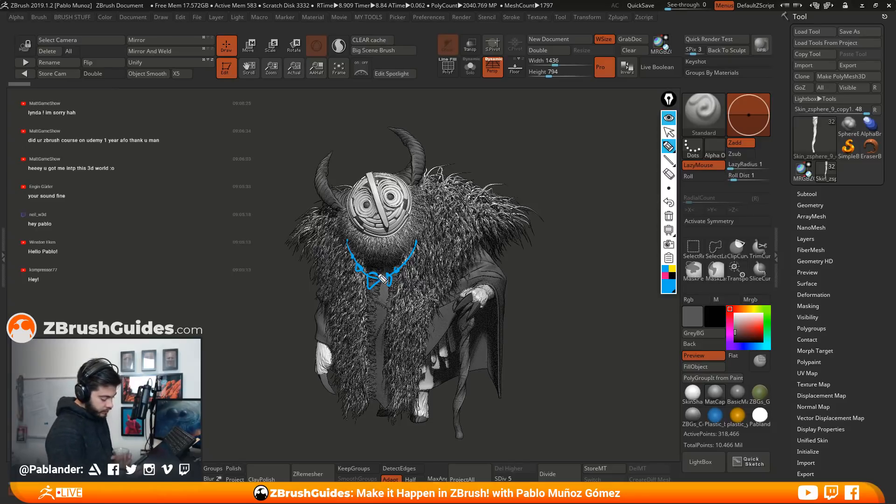
{"action": "mouse_move", "coordinate": [377, 276]}
{"action": "left_mouse_down"}
{"action": "mouse_move", "coordinate": [373, 282]}
{"action": "mouse_move", "coordinate": [392, 274]}
{"action": "left_mouse_up"}
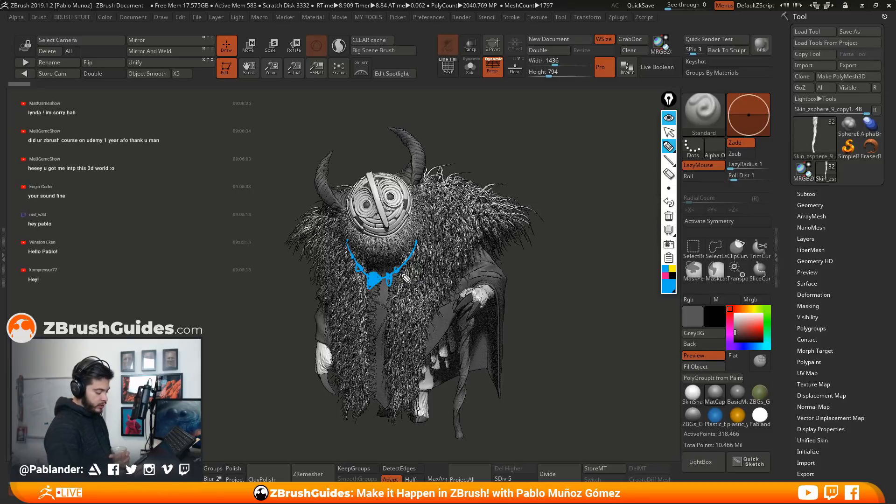
{"action": "left_click_drag", "start_coordinate": [313, 349], "coordinate": [333, 350]}
{"action": "mouse_move", "coordinate": [492, 303]}
{"action": "left_mouse_down"}
{"action": "mouse_move", "coordinate": [478, 287]}
{"action": "mouse_move", "coordinate": [494, 293]}
{"action": "left_mouse_up"}
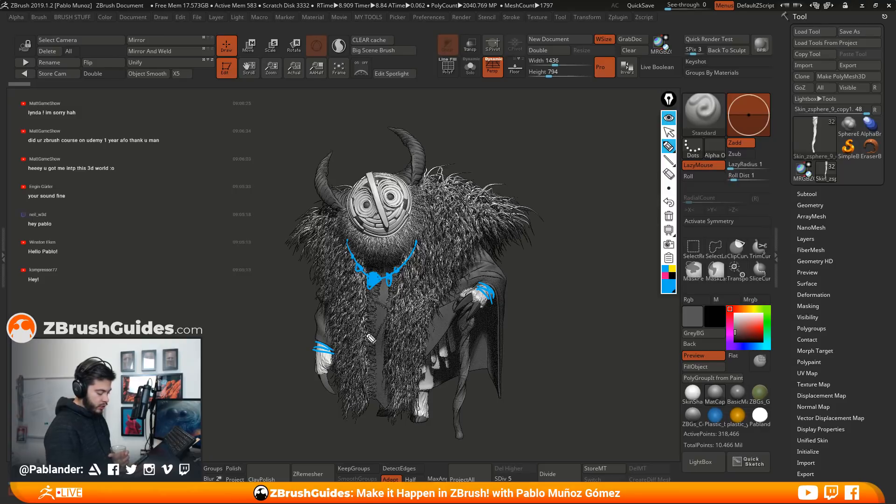
{"action": "mouse_move", "coordinate": [376, 305]}
{"action": "left_mouse_down"}
{"action": "mouse_move", "coordinate": [390, 308]}
{"action": "mouse_move", "coordinate": [377, 339]}
{"action": "left_mouse_up"}
{"action": "left_click_drag", "start_coordinate": [375, 334], "coordinate": [381, 333]}
{"action": "left_click_drag", "start_coordinate": [380, 325], "coordinate": [384, 328]}
{"action": "left_click_drag", "start_coordinate": [382, 321], "coordinate": [387, 320]}
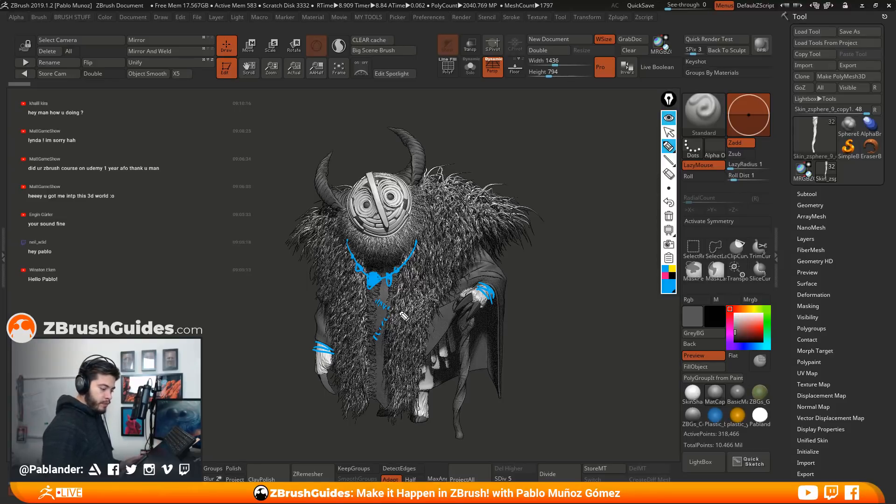
{"action": "left_click", "coordinate": [668, 118]}
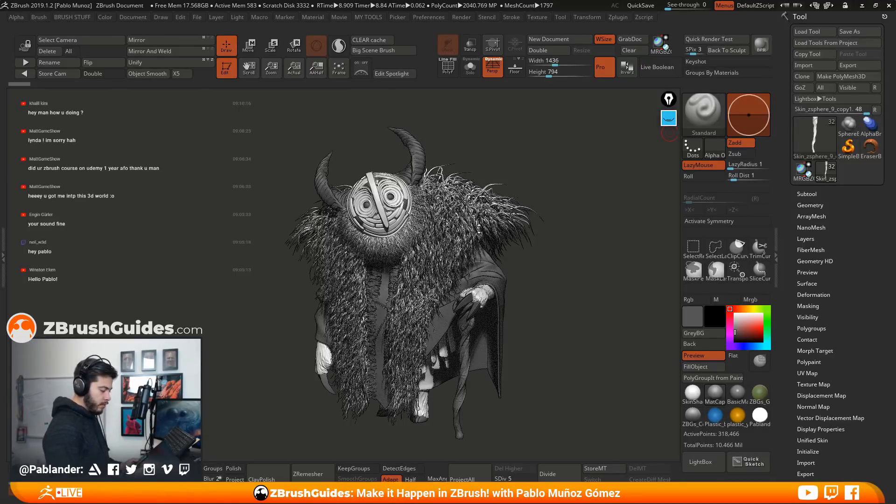
Turn off the F4 and F1 BPR render filters
{"action": "left_click", "coordinate": [461, 16]}
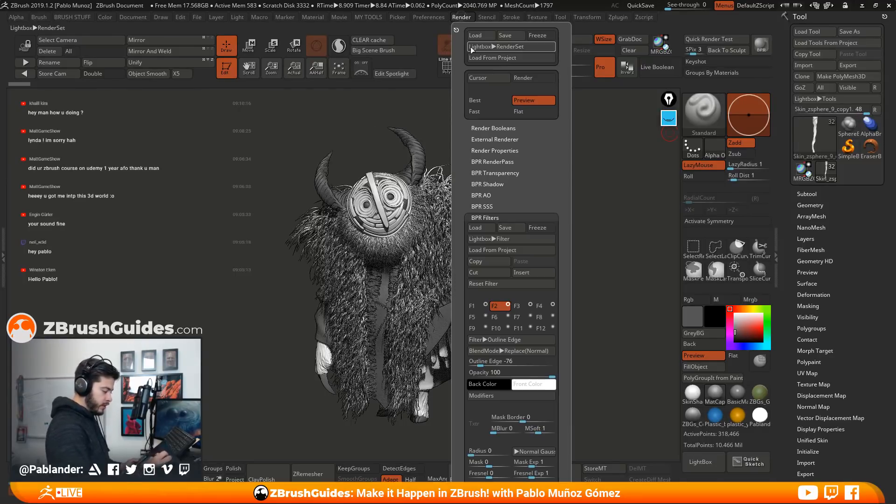
{"action": "left_click", "coordinate": [553, 304]}
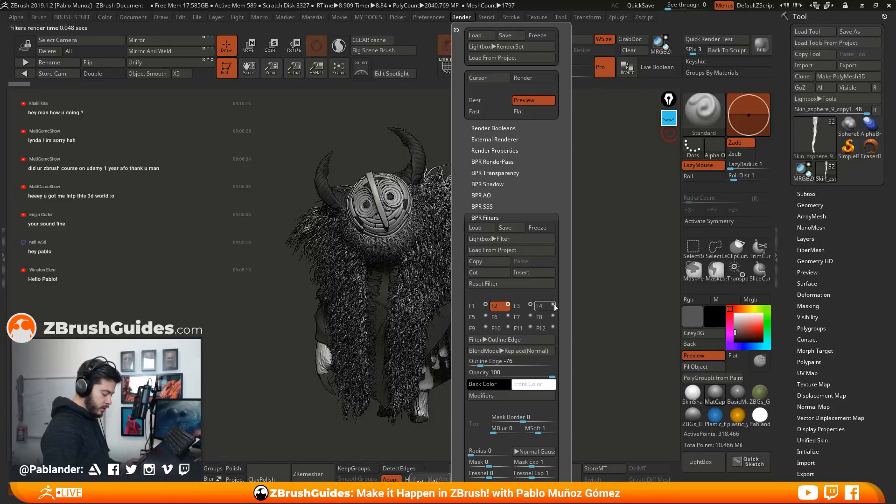
{"action": "left_click", "coordinate": [485, 304]}
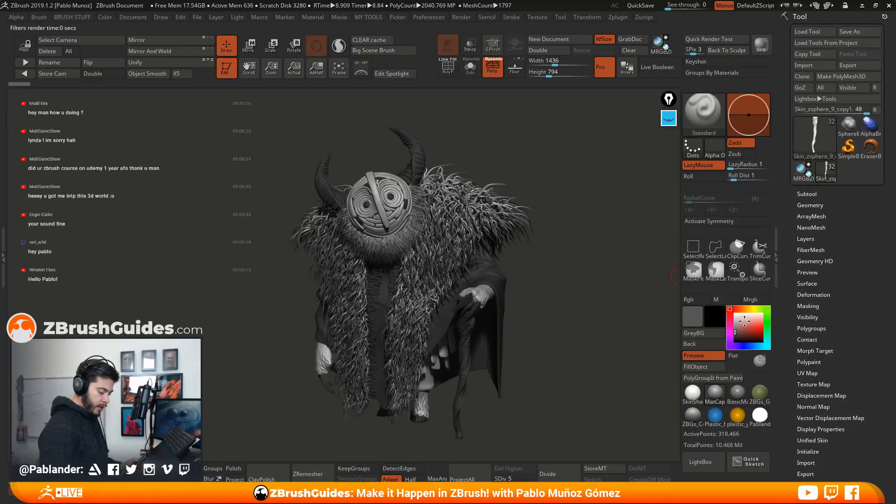
Try a mid grey and a bright red as the main colour on the character, and return to mid grey
{"action": "left_click_drag", "start_coordinate": [743, 327], "coordinate": [726, 326]}
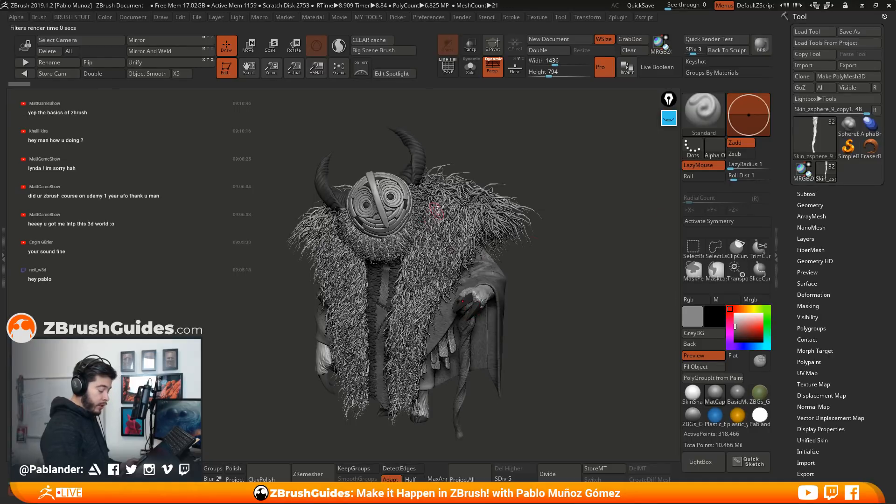
{"action": "left_click_drag", "start_coordinate": [740, 322], "coordinate": [761, 327]}
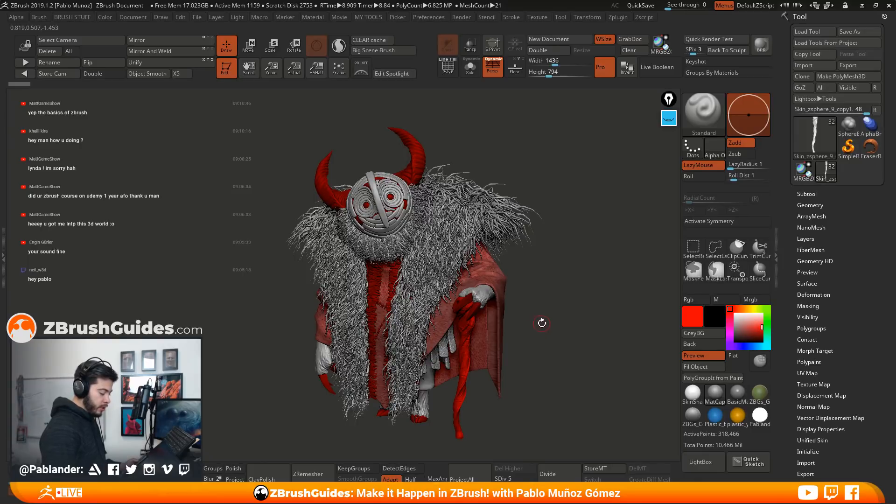
{"action": "left_click_drag", "start_coordinate": [753, 321], "coordinate": [730, 325]}
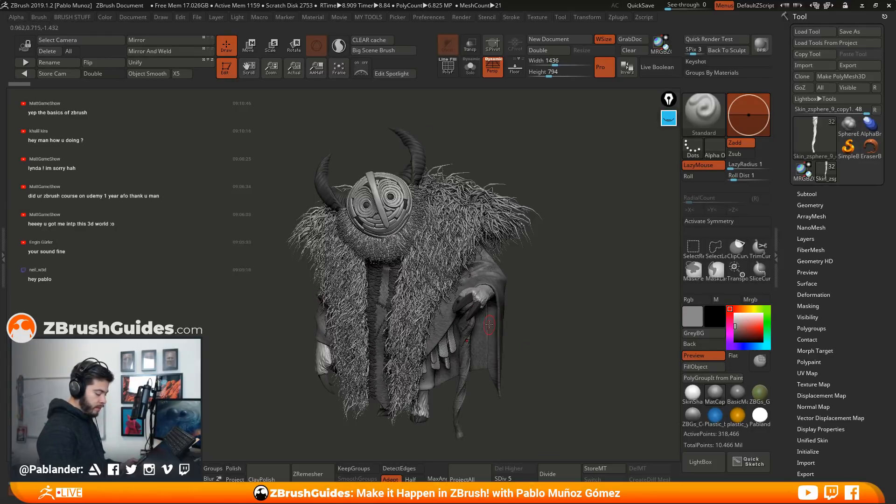
Clear the old blue annotations and circle the horns, the front robe trim, the fingers and the foot in blue
{"action": "left_click", "coordinate": [668, 118]}
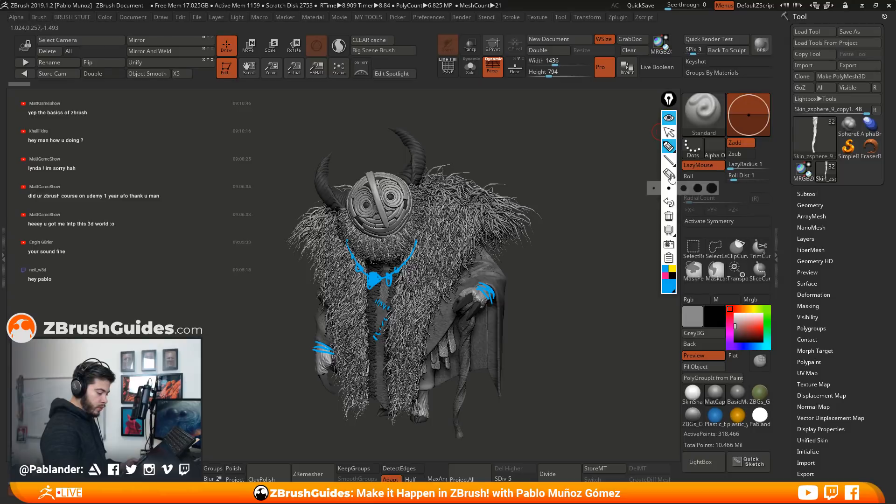
{"action": "left_click", "coordinate": [668, 216]}
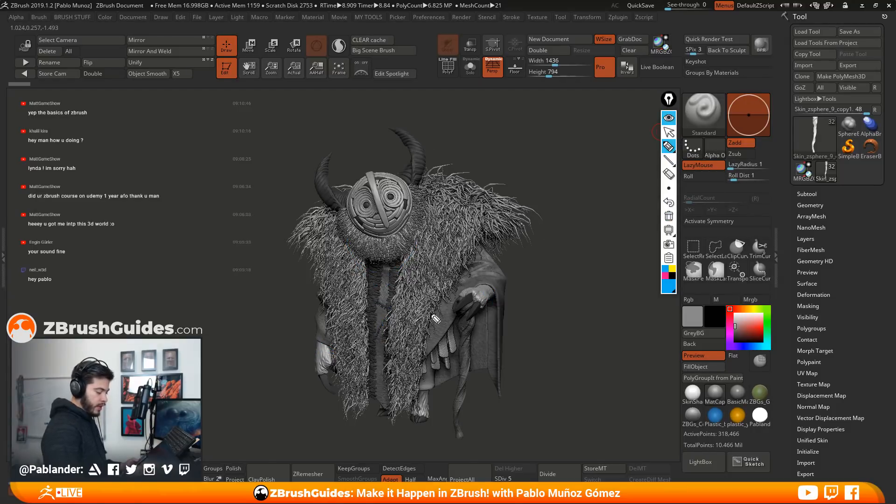
{"action": "left_click_drag", "start_coordinate": [411, 158], "coordinate": [420, 137]}
{"action": "left_click_drag", "start_coordinate": [318, 153], "coordinate": [328, 164]}
{"action": "left_click_drag", "start_coordinate": [368, 267], "coordinate": [383, 273]}
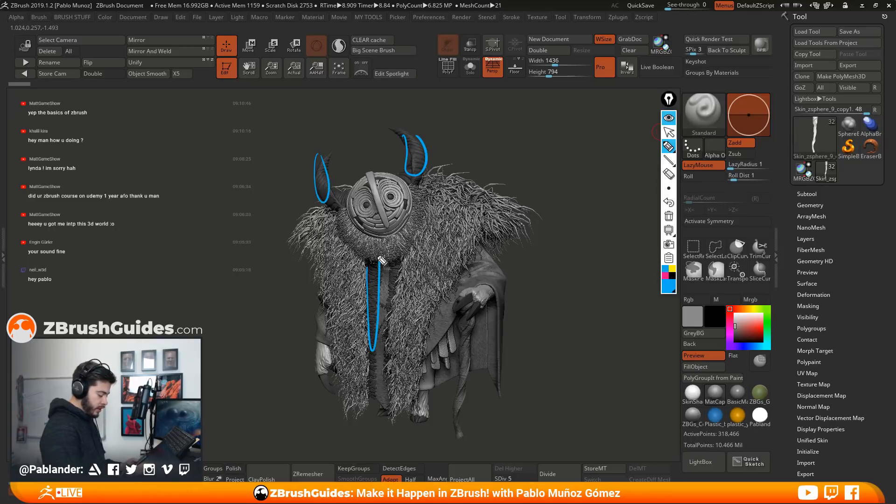
{"action": "left_click_drag", "start_coordinate": [320, 375], "coordinate": [339, 396]}
{"action": "left_click_drag", "start_coordinate": [460, 314], "coordinate": [481, 308]}
{"action": "left_click_drag", "start_coordinate": [408, 414], "coordinate": [441, 412]}
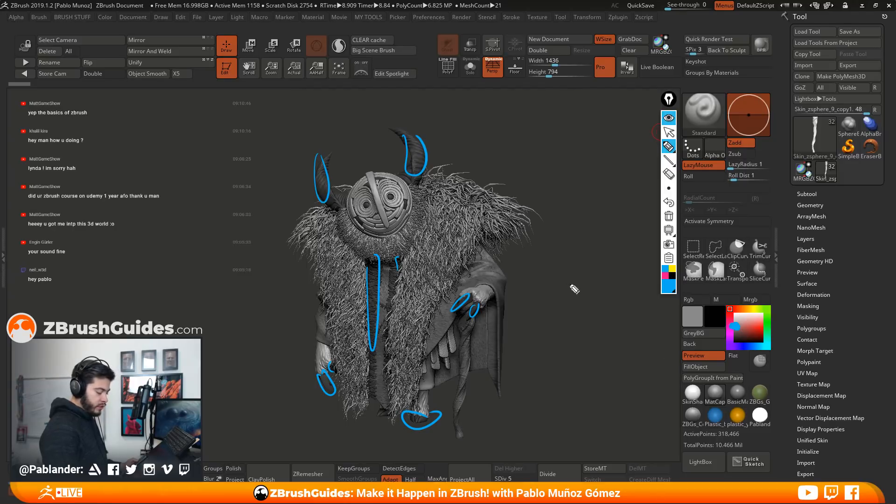
Outline the draped sleeve and the cloak edge in blue, clear all annotations and collapse the annotation tools
{"action": "left_click_drag", "start_coordinate": [483, 245], "coordinate": [437, 339]}
{"action": "left_click_drag", "start_coordinate": [482, 245], "coordinate": [467, 373]}
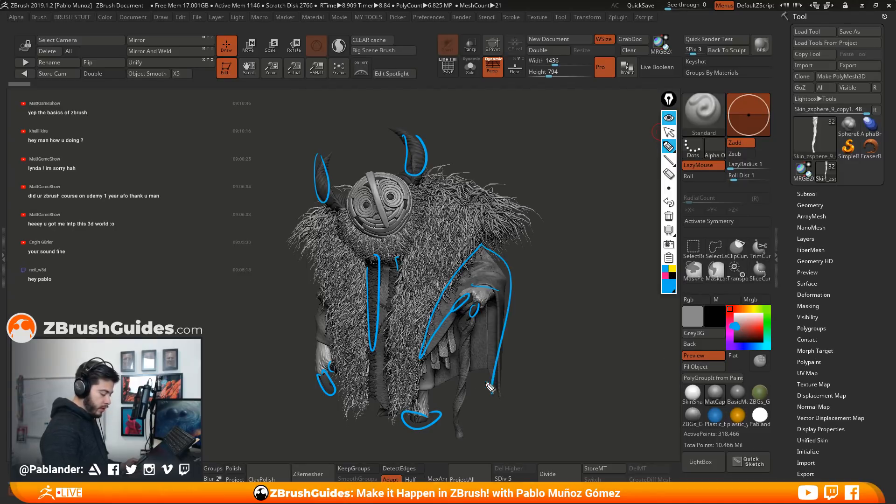
{"action": "left_click", "coordinate": [669, 216]}
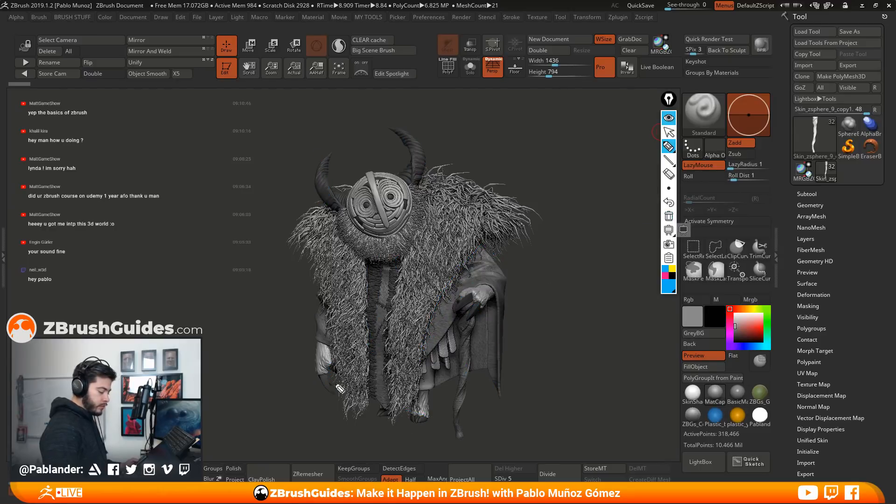
{"action": "left_click", "coordinate": [669, 119]}
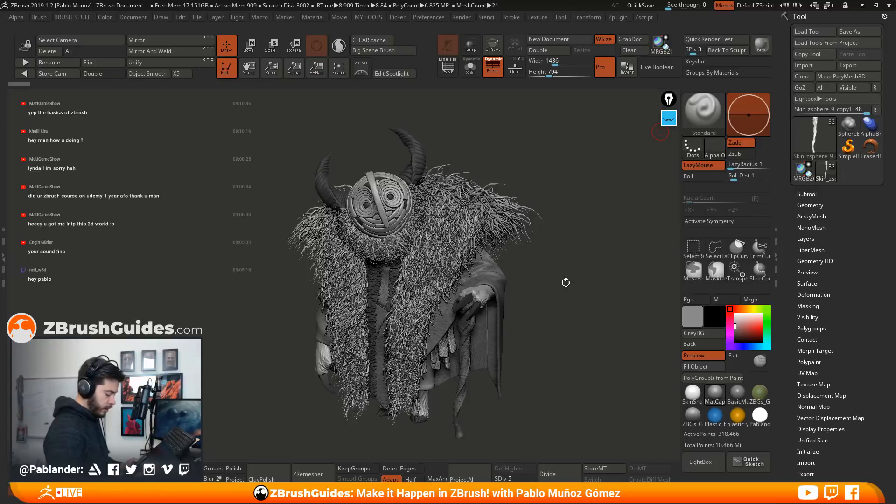
Hide the Fibers53 fur subtool to expose the clothing beneath it
{"action": "left_click_drag", "start_coordinate": [582, 272], "coordinate": [486, 290]}
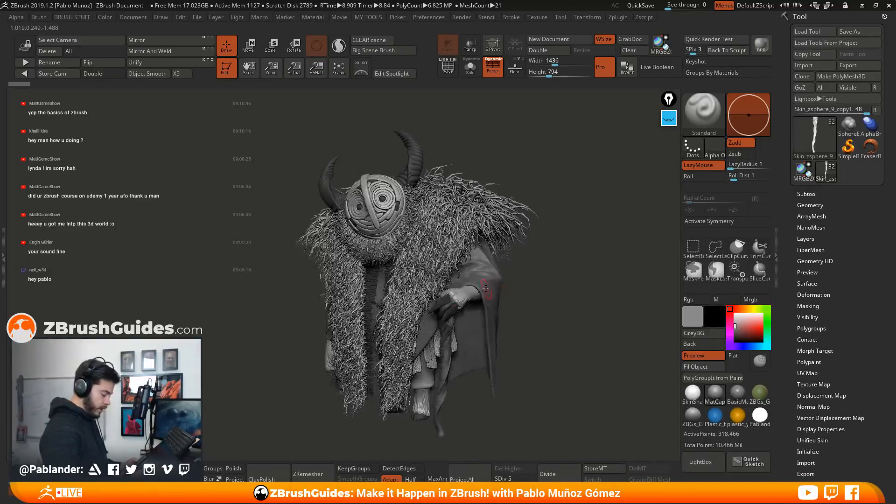
{"action": "left_click", "coordinate": [807, 194]}
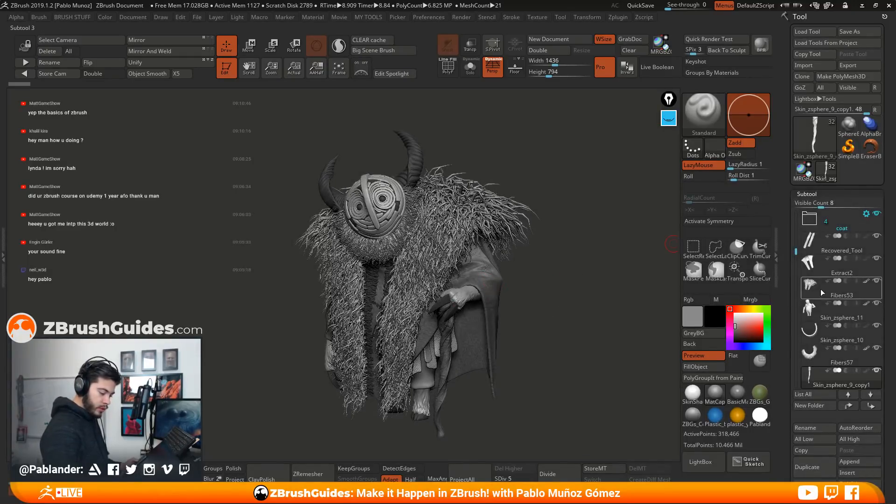
{"action": "left_click", "coordinate": [877, 281]}
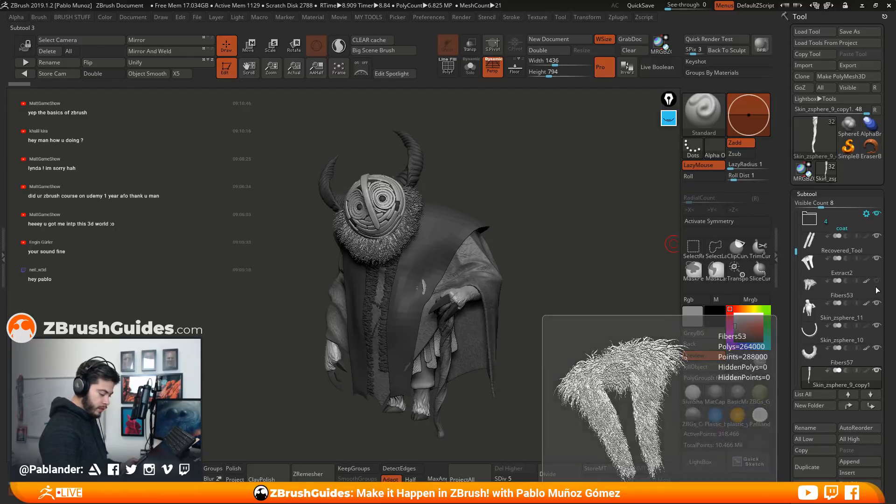
{"action": "left_click", "coordinate": [878, 281]}
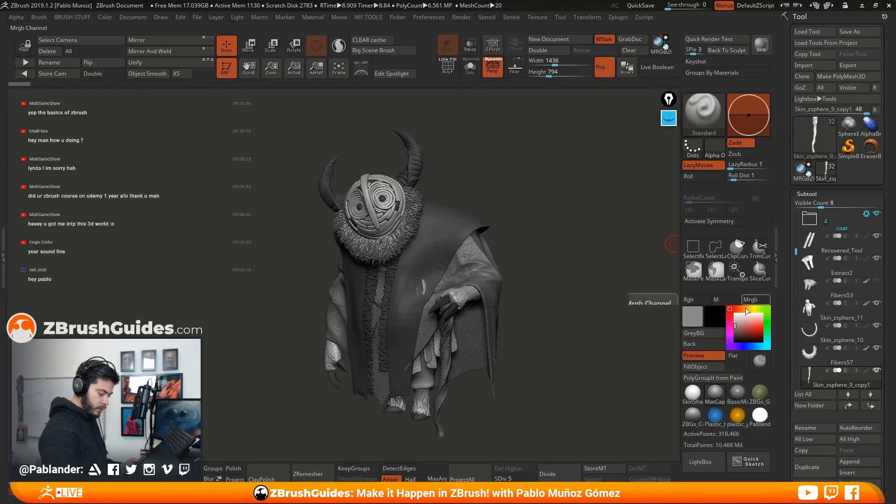
Set the main colour to white and hide the Extract2 subtool
{"action": "left_click", "coordinate": [736, 393]}
{"action": "left_click", "coordinate": [735, 392]}
{"action": "left_click", "coordinate": [720, 389]}
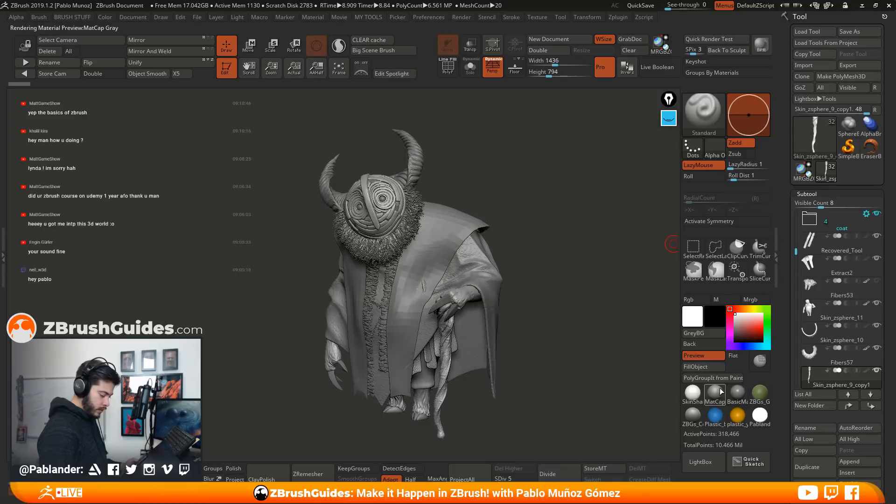
{"action": "left_click", "coordinate": [877, 259]}
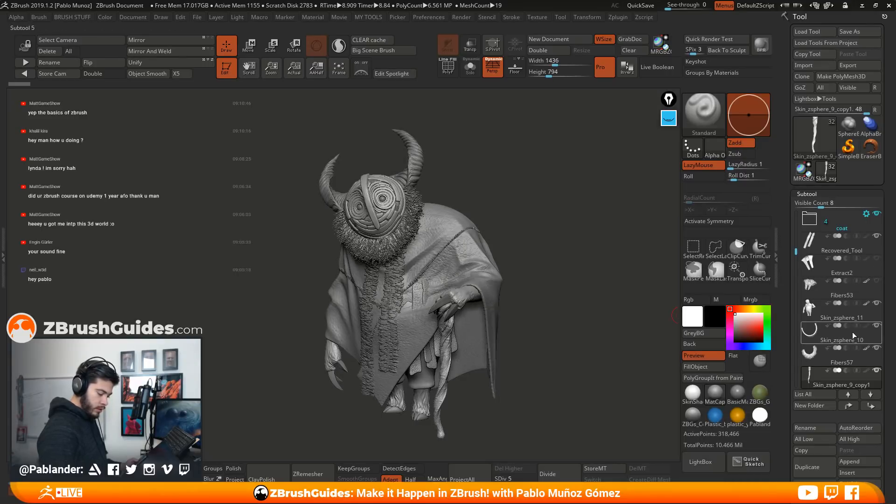
Hide the Skin_zsphere_12, Skin_zsphere_9 and Recovered_Tool clothing subtools
{"action": "left_click_drag", "start_coordinate": [795, 256], "coordinate": [796, 208]}
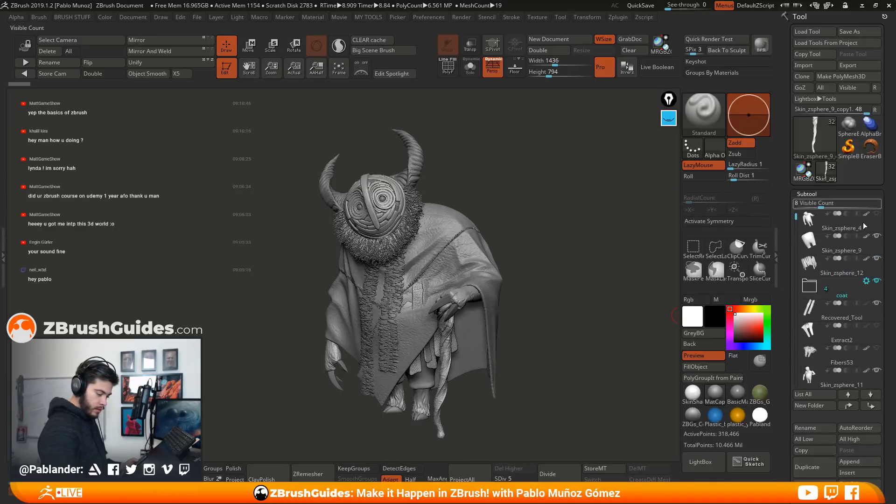
{"action": "left_click", "coordinate": [876, 259]}
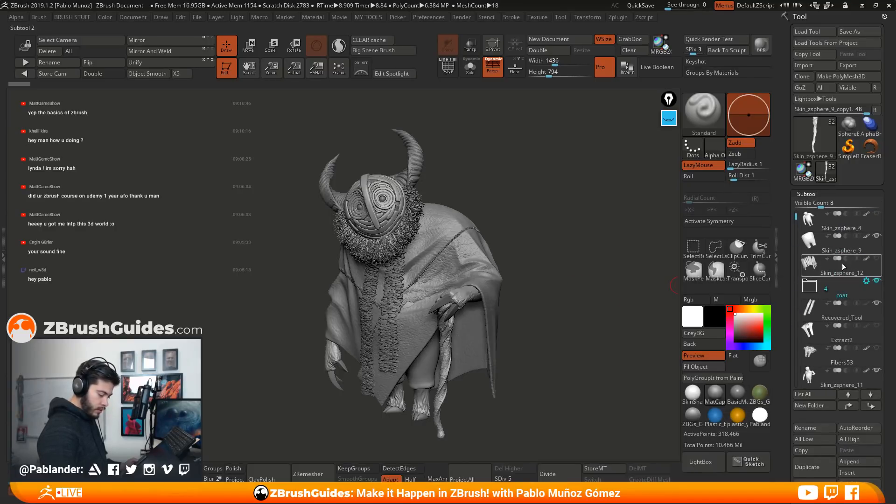
{"action": "mouse_move", "coordinate": [587, 308]}
{"action": "left_mouse_down"}
{"action": "mouse_move", "coordinate": [586, 324]}
{"action": "mouse_move", "coordinate": [556, 355]}
{"action": "left_mouse_up"}
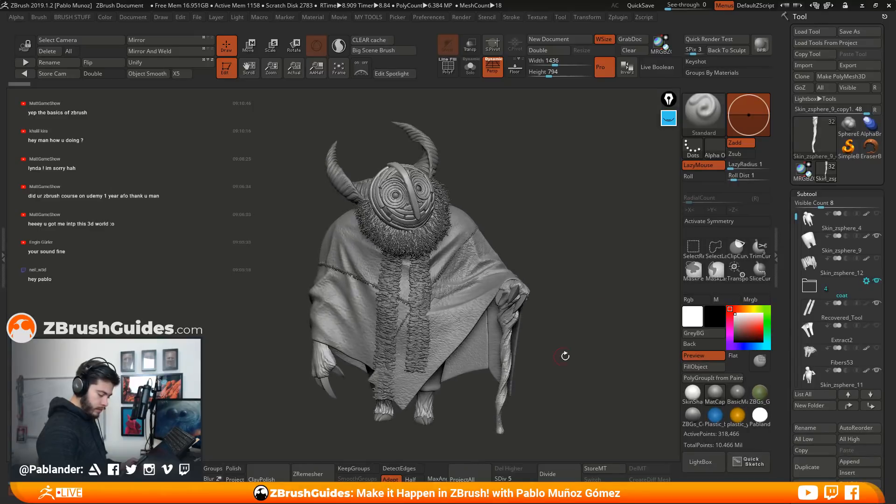
{"action": "left_click", "coordinate": [877, 235]}
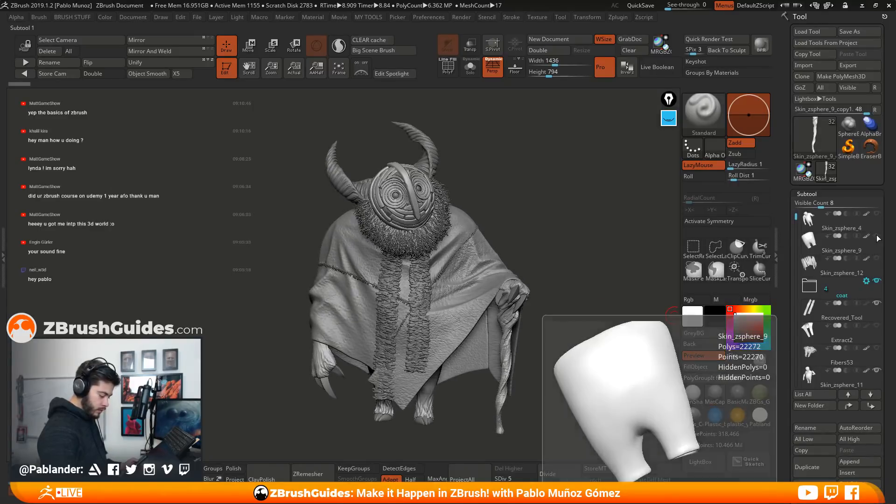
{"action": "mouse_move", "coordinate": [593, 284]}
{"action": "left_mouse_down"}
{"action": "mouse_move", "coordinate": [546, 308]}
{"action": "mouse_move", "coordinate": [539, 273]}
{"action": "mouse_move", "coordinate": [653, 287]}
{"action": "left_mouse_up"}
{"action": "left_click", "coordinate": [876, 303]}
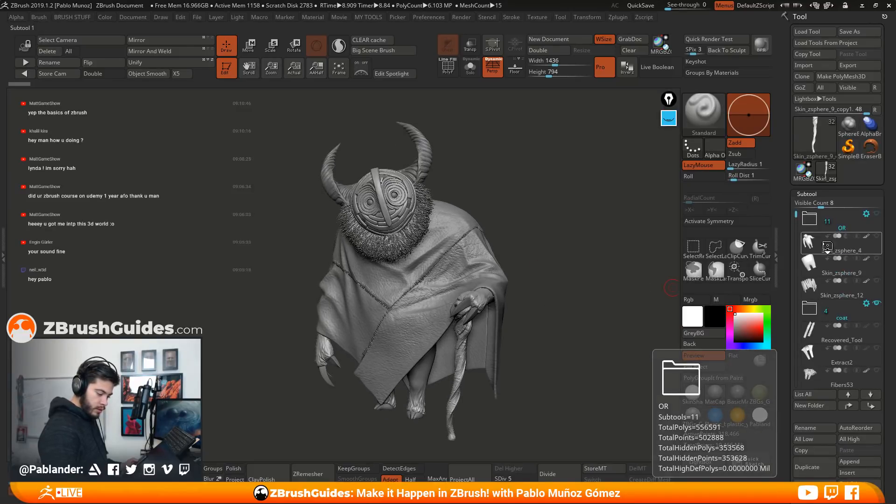
Hide the Fibers57 neck fur and the Skin_zsphere_10 collar subtools
{"action": "left_click_drag", "start_coordinate": [797, 220], "coordinate": [797, 262]}
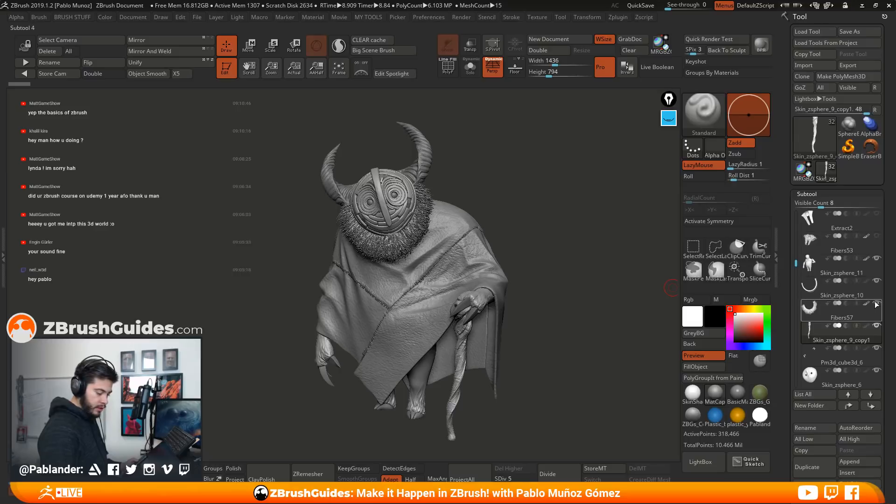
{"action": "left_click", "coordinate": [878, 282]}
{"action": "mouse_move", "coordinate": [641, 298]}
{"action": "left_mouse_down"}
{"action": "mouse_move", "coordinate": [539, 275]}
{"action": "mouse_move", "coordinate": [565, 302]}
{"action": "mouse_move", "coordinate": [557, 280]}
{"action": "mouse_move", "coordinate": [537, 308]}
{"action": "mouse_move", "coordinate": [508, 260]}
{"action": "left_mouse_up"}
Examine the leather texture and stitched seams of the cloak up close from the front, side and back
{"action": "mouse_move", "coordinate": [468, 244]}
{"action": "right_mouse_down", "text": "alt"}
{"action": "mouse_move", "coordinate": [530, 254]}
{"action": "mouse_move", "coordinate": [513, 285]}
{"action": "right_mouse_up", "text": "alt"}
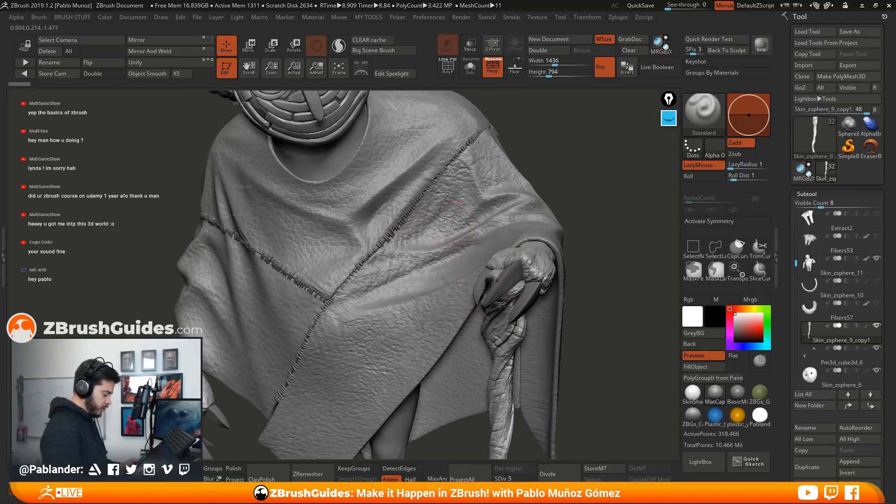
{"action": "right_click_drag", "start_coordinate": [448, 284], "coordinate": [413, 309]}
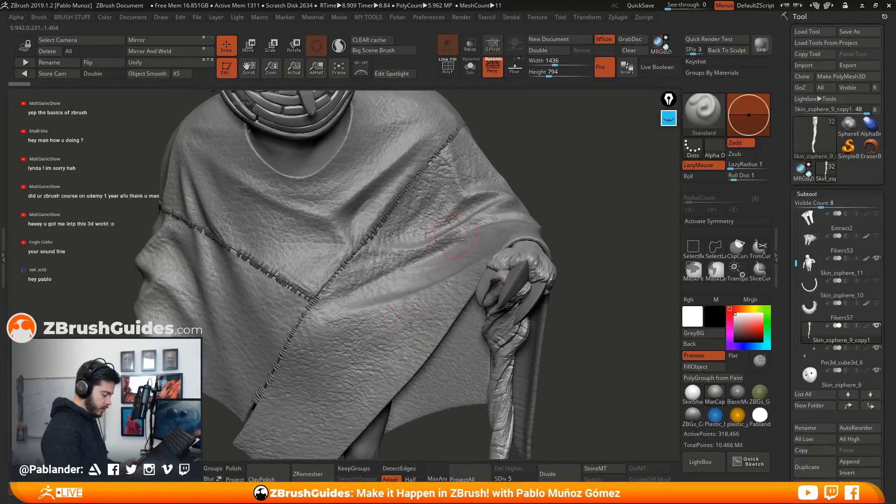
{"action": "right_click_drag", "start_coordinate": [449, 238], "coordinate": [494, 236], "text": "alt"}
{"action": "mouse_move", "coordinate": [468, 300]}
{"action": "right_mouse_down"}
{"action": "mouse_move", "coordinate": [487, 283]}
{"action": "mouse_move", "coordinate": [306, 254]}
{"action": "right_mouse_up"}
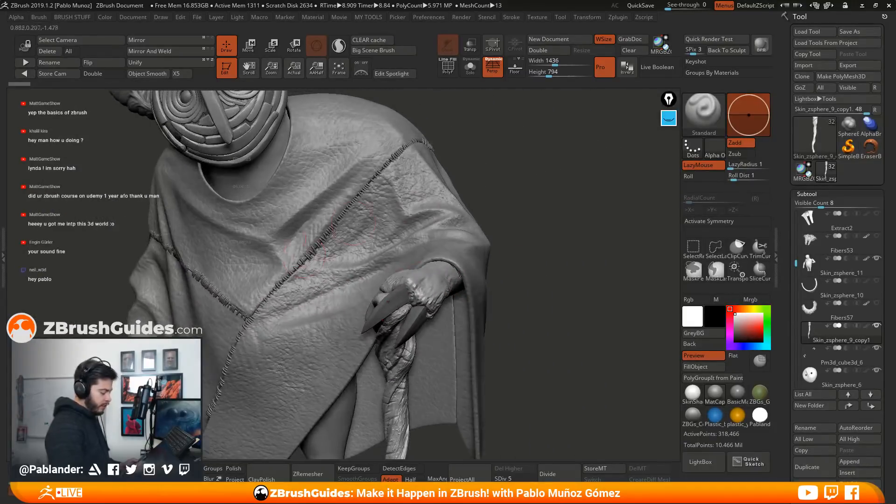
{"action": "mouse_move", "coordinate": [544, 274]}
{"action": "right_mouse_down"}
{"action": "mouse_move", "coordinate": [511, 238]}
{"action": "mouse_move", "coordinate": [566, 241]}
{"action": "right_mouse_up"}
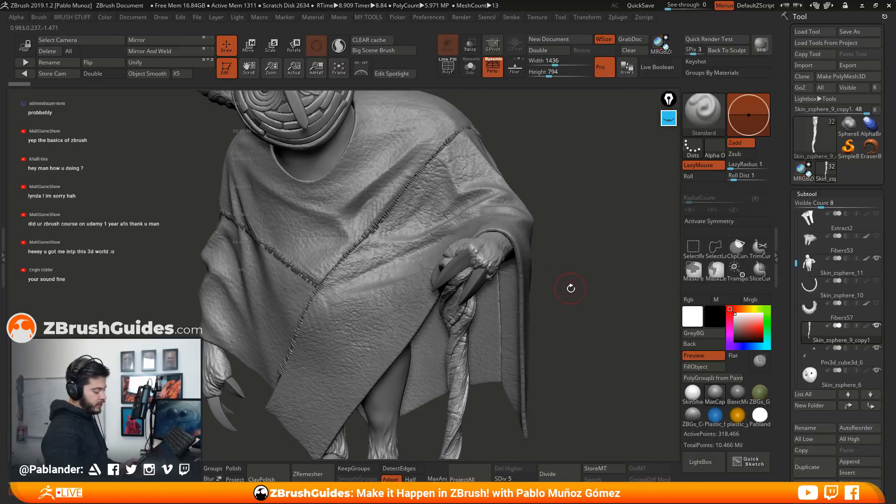
{"action": "left_click_drag", "start_coordinate": [583, 302], "coordinate": [497, 278]}
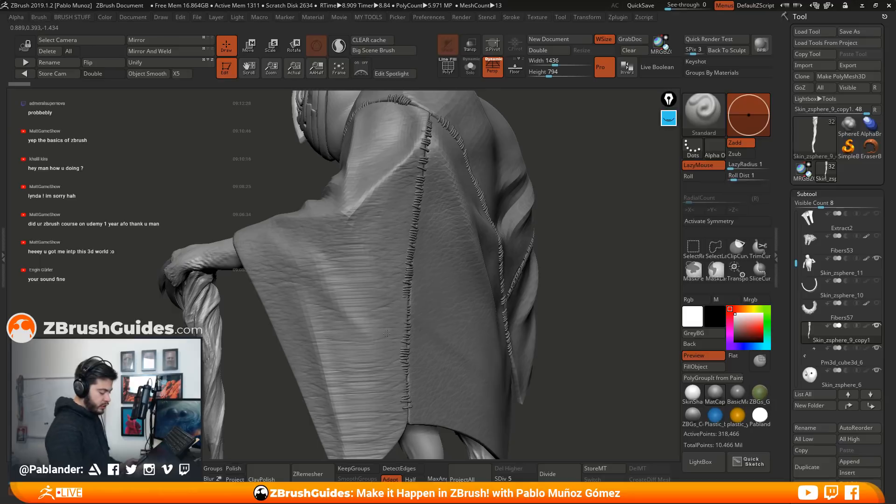
{"action": "mouse_move", "coordinate": [587, 278]}
{"action": "left_mouse_down"}
{"action": "mouse_move", "coordinate": [575, 284]}
{"action": "mouse_move", "coordinate": [556, 255]}
{"action": "mouse_move", "coordinate": [502, 217]}
{"action": "mouse_move", "coordinate": [516, 224]}
{"action": "mouse_move", "coordinate": [558, 209]}
{"action": "mouse_move", "coordinate": [366, 194]}
{"action": "mouse_move", "coordinate": [520, 220]}
{"action": "mouse_move", "coordinate": [466, 227]}
{"action": "left_mouse_up"}
{"action": "mouse_move", "coordinate": [531, 258]}
{"action": "left_mouse_down", "text": "alt"}
{"action": "mouse_move", "coordinate": [534, 238]}
{"action": "mouse_move", "coordinate": [545, 237]}
{"action": "mouse_move", "coordinate": [528, 249]}
{"action": "left_mouse_up", "text": "alt"}
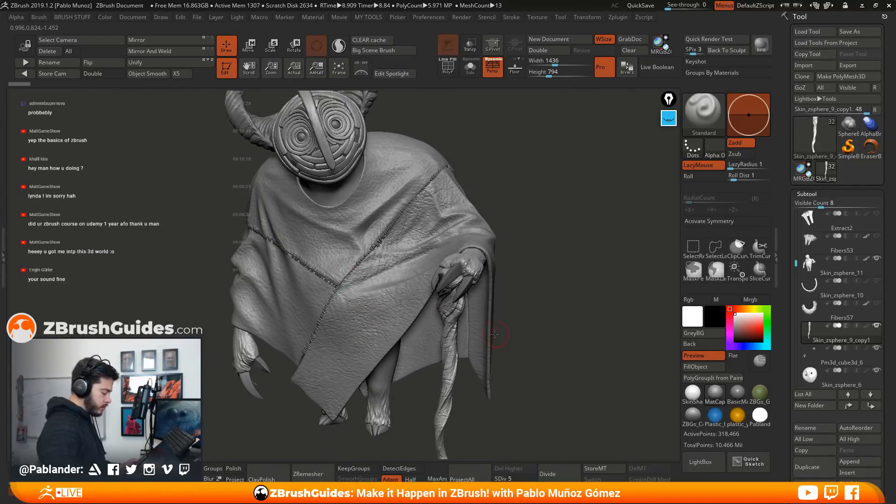
{"action": "mouse_move", "coordinate": [538, 284]}
{"action": "left_mouse_down"}
{"action": "mouse_move", "coordinate": [586, 289]}
{"action": "mouse_move", "coordinate": [578, 281]}
{"action": "left_mouse_up"}
{"action": "mouse_move", "coordinate": [540, 258]}
{"action": "left_mouse_down", "text": "alt"}
{"action": "mouse_move", "coordinate": [542, 272]}
{"action": "mouse_move", "coordinate": [542, 253]}
{"action": "mouse_move", "coordinate": [558, 252]}
{"action": "left_mouse_up", "text": "alt"}
Select the cloak's diagonal front panel and isolate it in Solo mode, bringing the rest of the character back
{"action": "left_click_drag", "start_coordinate": [788, 304], "coordinate": [790, 191]}
{"action": "left_click_drag", "start_coordinate": [835, 281], "coordinate": [835, 259]}
{"action": "left_click", "coordinate": [461, 267], "text": "alt"}
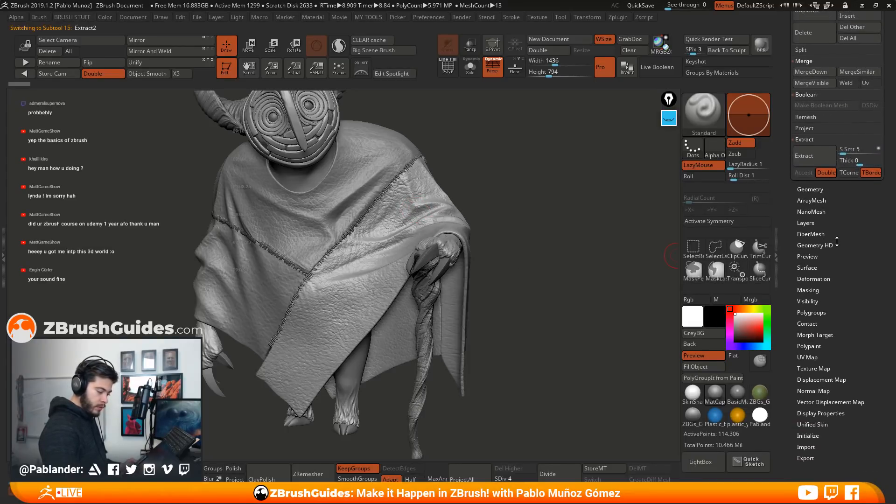
{"action": "left_click", "coordinate": [470, 67]}
{"action": "left_click_drag", "start_coordinate": [456, 236], "coordinate": [532, 201]}
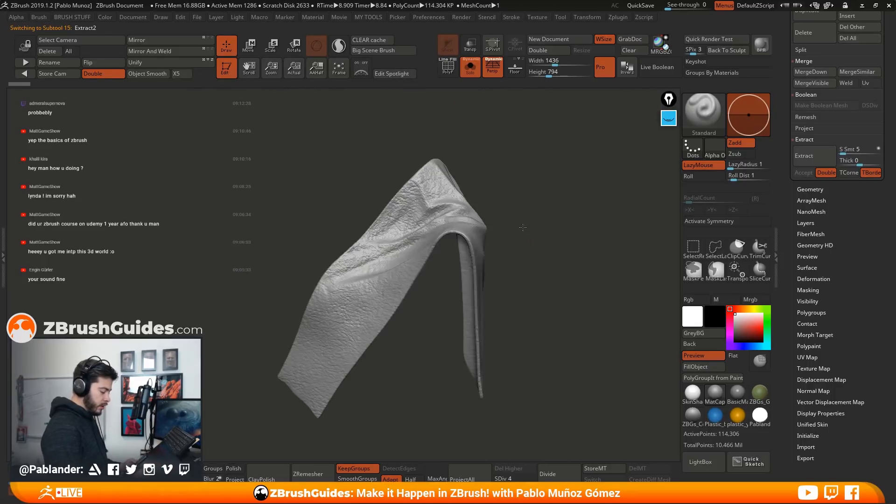
{"action": "left_click", "coordinate": [471, 70]}
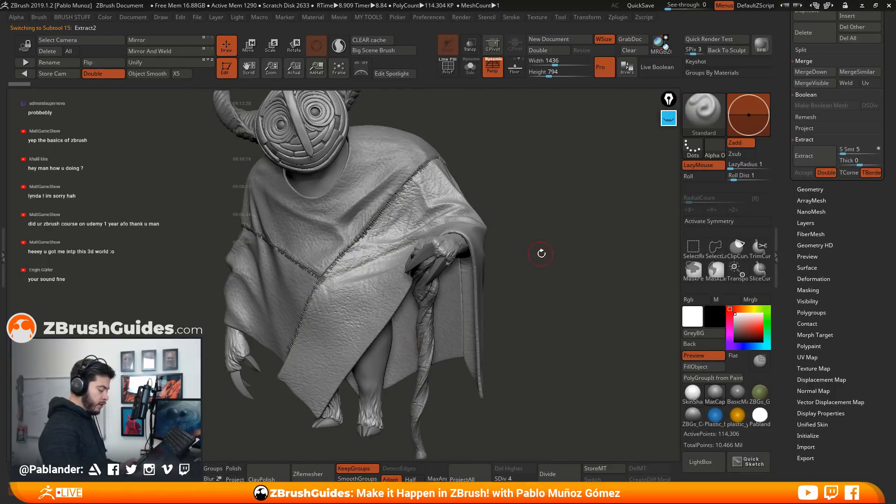
{"action": "left_click_drag", "start_coordinate": [540, 253], "coordinate": [486, 266]}
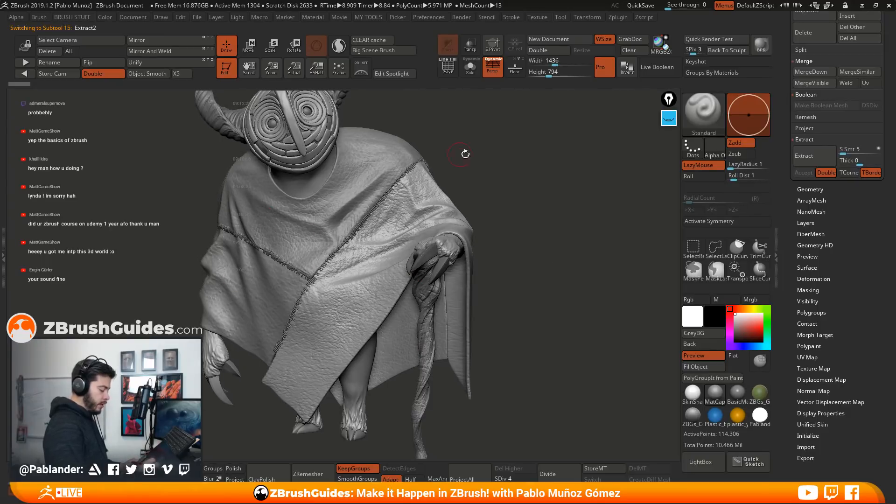
{"action": "left_click_drag", "start_coordinate": [451, 153], "coordinate": [378, 167]}
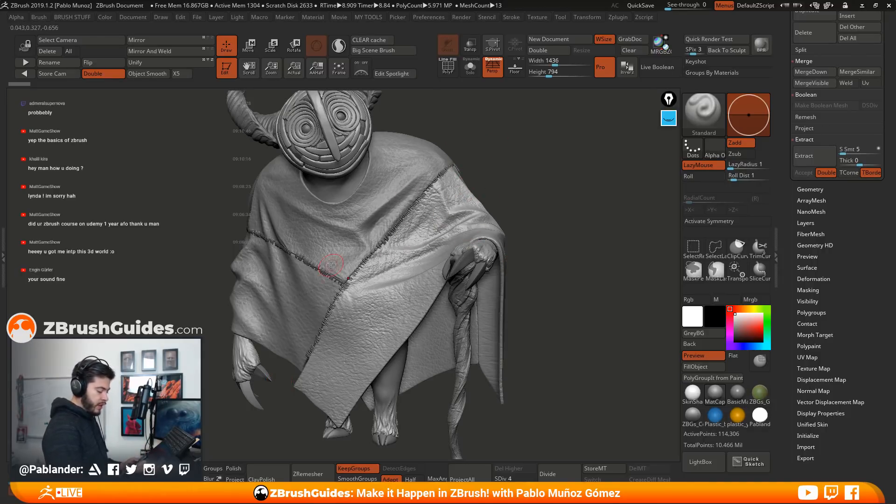
Open the surface noise settings of the front cloak panel and examine the alpha texture in the NoiseMaker preview
{"action": "left_click", "coordinate": [807, 267]}
{"action": "left_click_drag", "start_coordinate": [596, 243], "coordinate": [605, 237], "text": "alt"}
{"action": "left_click", "coordinate": [829, 199]}
{"action": "left_click_drag", "start_coordinate": [644, 303], "coordinate": [576, 351]}
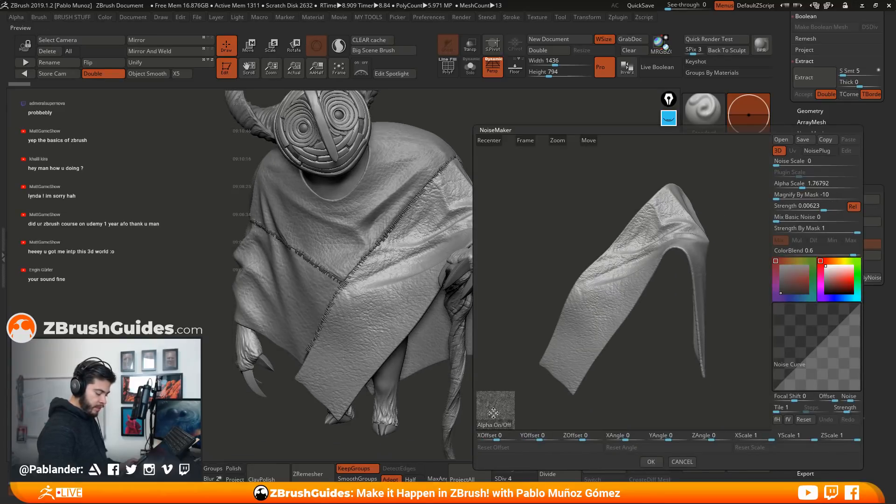
{"action": "mouse_move", "coordinate": [643, 302]}
{"action": "left_mouse_down"}
{"action": "mouse_move", "coordinate": [670, 326]}
{"action": "mouse_move", "coordinate": [649, 317]}
{"action": "left_mouse_up"}
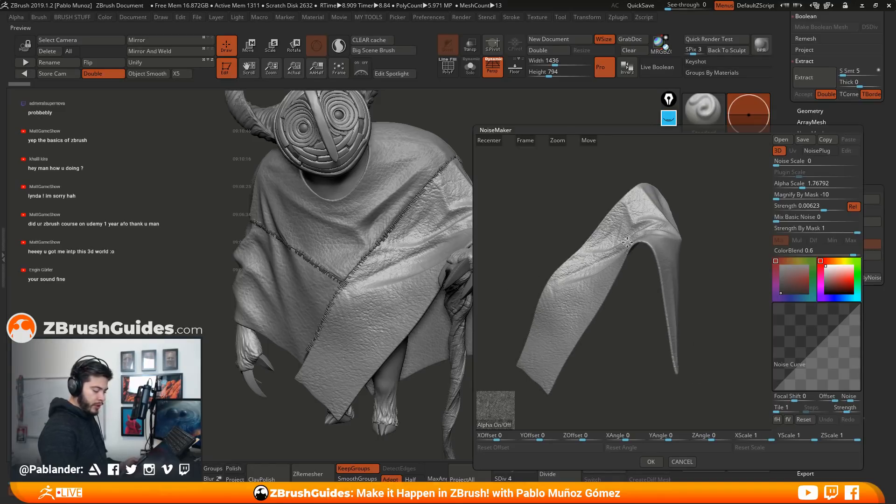
{"action": "left_click_drag", "start_coordinate": [639, 272], "coordinate": [640, 274]}
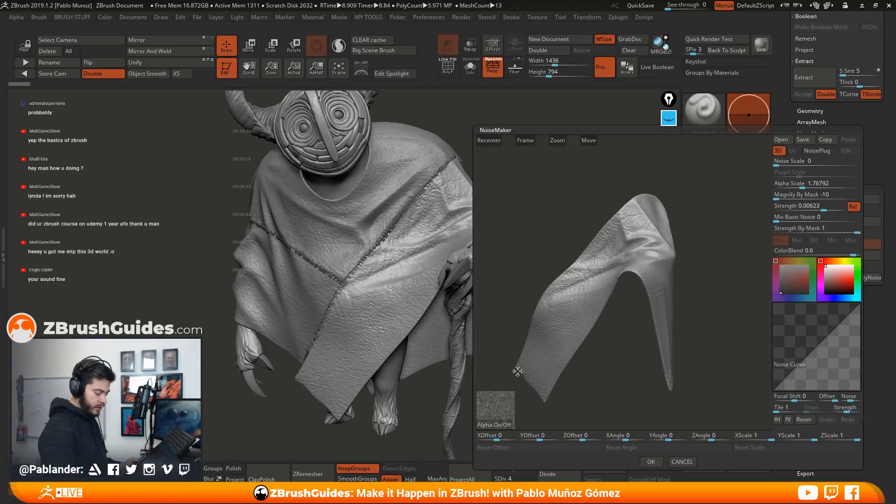
Try a noise alpha scale of 0.81795 and a strength of 0.00521 on the cloak panel, and discard the changes
{"action": "mouse_move", "coordinate": [705, 274]}
{"action": "left_mouse_down"}
{"action": "mouse_move", "coordinate": [707, 253]}
{"action": "mouse_move", "coordinate": [717, 263]}
{"action": "mouse_move", "coordinate": [711, 272]}
{"action": "left_mouse_up"}
{"action": "mouse_move", "coordinate": [653, 268]}
{"action": "left_mouse_down", "text": "alt"}
{"action": "mouse_move", "coordinate": [644, 293]}
{"action": "mouse_move", "coordinate": [665, 276]}
{"action": "left_mouse_up", "text": "alt"}
{"action": "left_click_drag", "start_coordinate": [822, 208], "coordinate": [799, 186]}
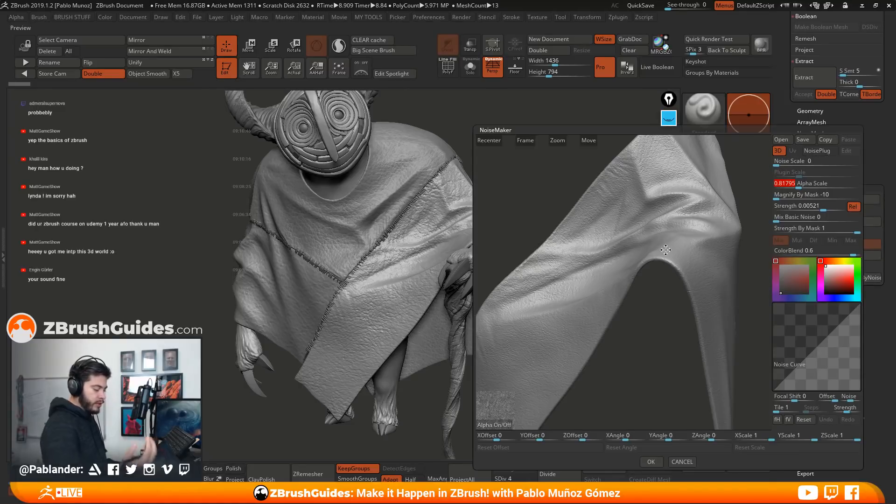
{"action": "left_click", "coordinate": [682, 461]}
Show and select the Extract2 subtool of the two front robe strips and turn on the polyframe display
{"action": "mouse_move", "coordinate": [583, 261]}
{"action": "left_mouse_down"}
{"action": "mouse_move", "coordinate": [576, 287]}
{"action": "mouse_move", "coordinate": [567, 234]}
{"action": "mouse_move", "coordinate": [560, 293]}
{"action": "mouse_move", "coordinate": [551, 304]}
{"action": "mouse_move", "coordinate": [538, 288]}
{"action": "left_mouse_up"}
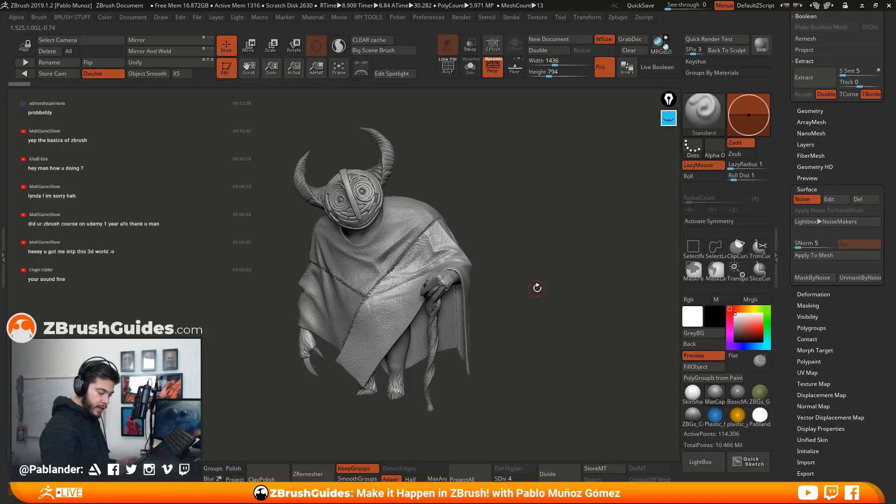
{"action": "scroll", "coordinate": [820, 269], "scroll_direction": "up", "scroll_amount": 10}
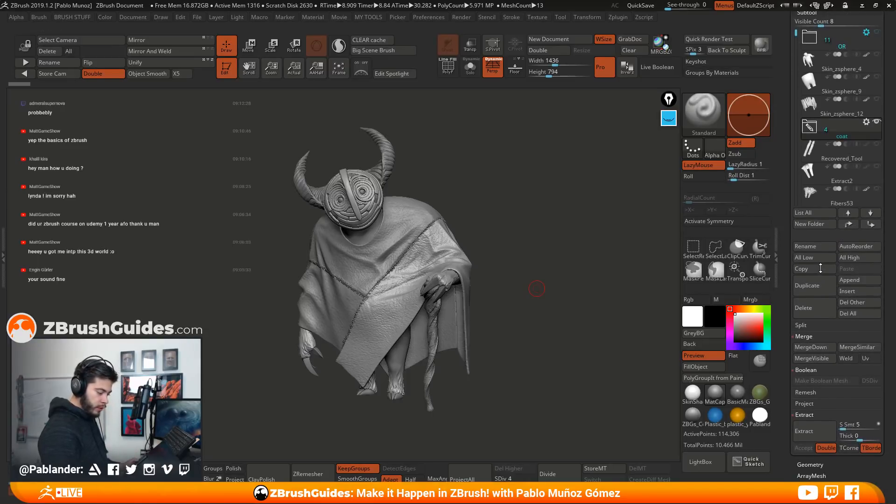
{"action": "left_click_drag", "start_coordinate": [820, 269], "coordinate": [820, 262]}
{"action": "left_click_drag", "start_coordinate": [612, 310], "coordinate": [609, 316], "text": "alt"}
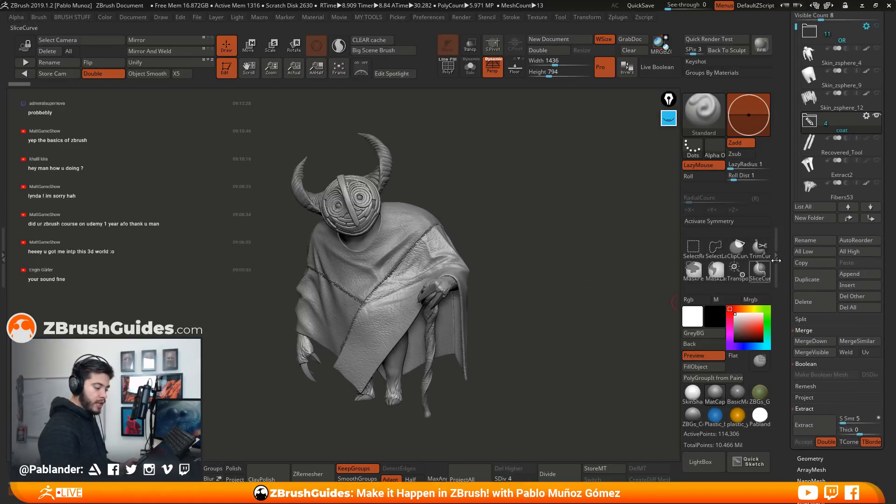
{"action": "scroll", "coordinate": [819, 209], "scroll_direction": "up", "scroll_amount": 3}
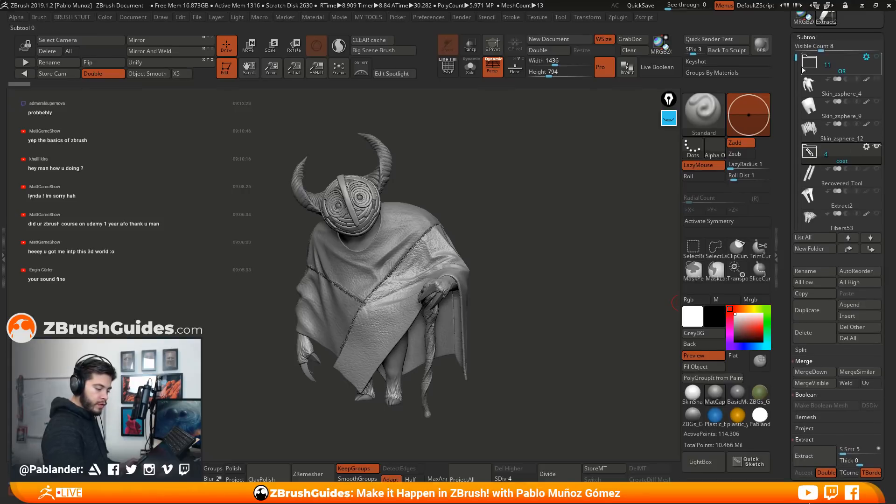
{"action": "scroll", "coordinate": [835, 140], "scroll_direction": "down", "scroll_amount": 3}
{"action": "scroll", "coordinate": [796, 82], "scroll_direction": "down", "scroll_amount": 4}
{"action": "mouse_move", "coordinate": [824, 112]}
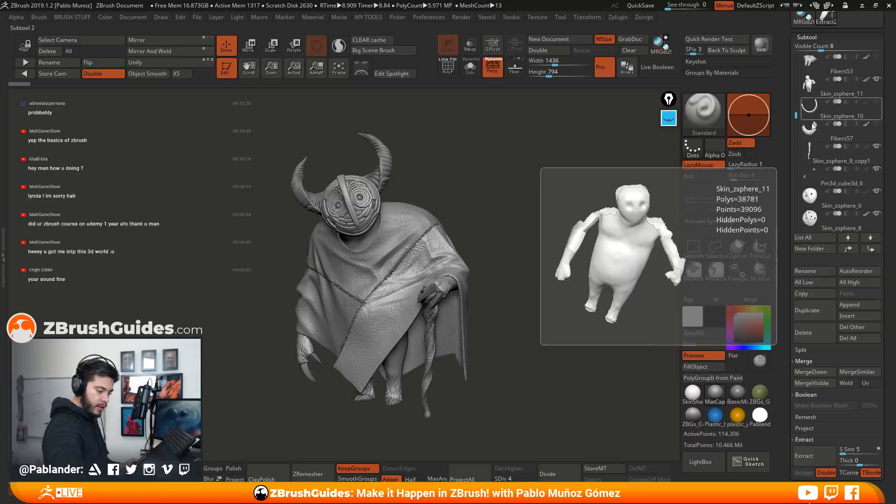
{"action": "left_click_drag", "start_coordinate": [796, 116], "coordinate": [796, 58]}
{"action": "mouse_move", "coordinate": [868, 91]}
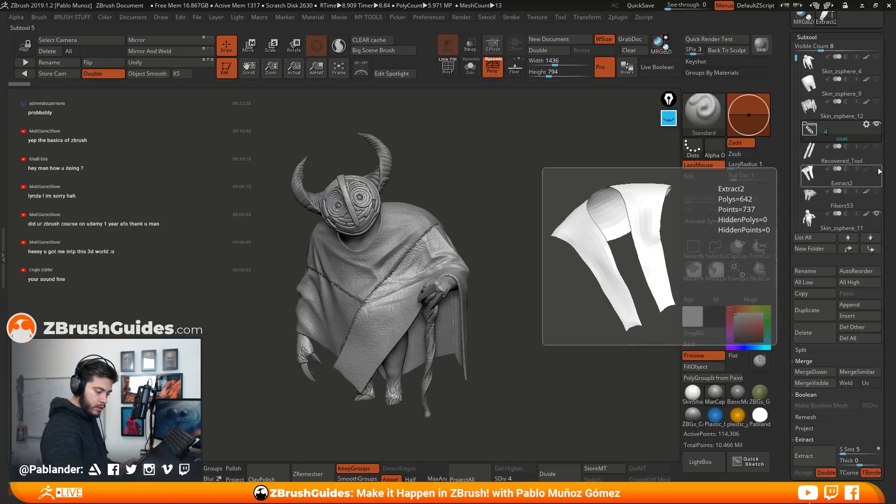
{"action": "left_click", "coordinate": [863, 175]}
{"action": "mouse_move", "coordinate": [506, 250]}
{"action": "left_mouse_down"}
{"action": "mouse_move", "coordinate": [526, 253]}
{"action": "mouse_move", "coordinate": [514, 250]}
{"action": "left_mouse_up"}
{"action": "key", "text": "shift+f"}
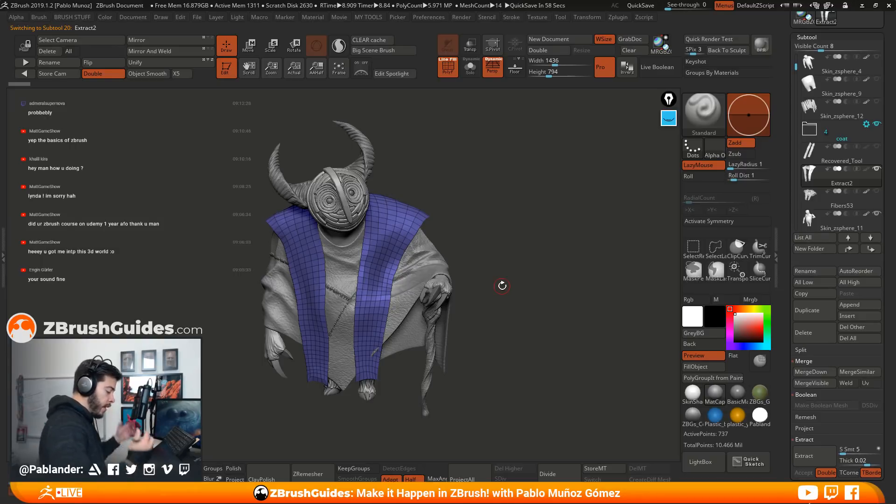
Write "FiberMesh" as a yellow screen annotation beside the character's head and sketch wavy hair strands next to it
{"action": "mouse_move", "coordinate": [495, 271]}
{"action": "left_mouse_down"}
{"action": "mouse_move", "coordinate": [456, 257]}
{"action": "mouse_move", "coordinate": [518, 254]}
{"action": "left_mouse_up"}
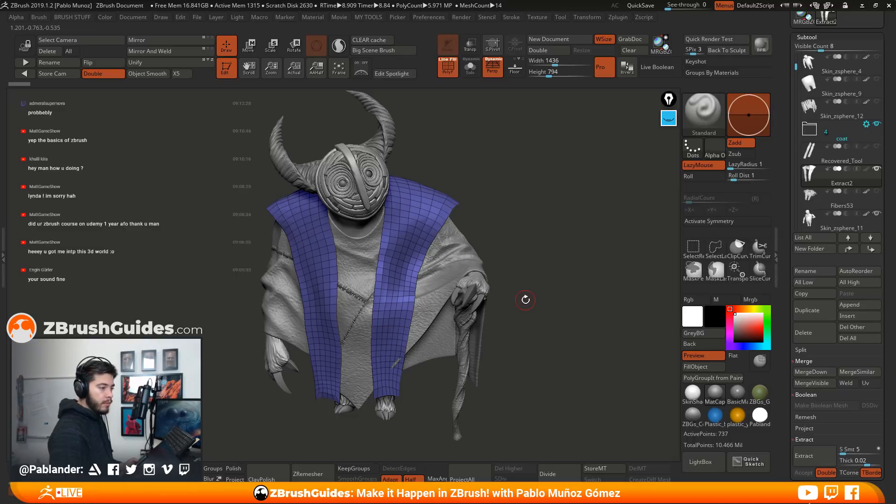
{"action": "mouse_move", "coordinate": [546, 278]}
{"action": "left_mouse_down"}
{"action": "mouse_move", "coordinate": [588, 262]}
{"action": "mouse_move", "coordinate": [563, 276]}
{"action": "mouse_move", "coordinate": [509, 284]}
{"action": "left_mouse_up"}
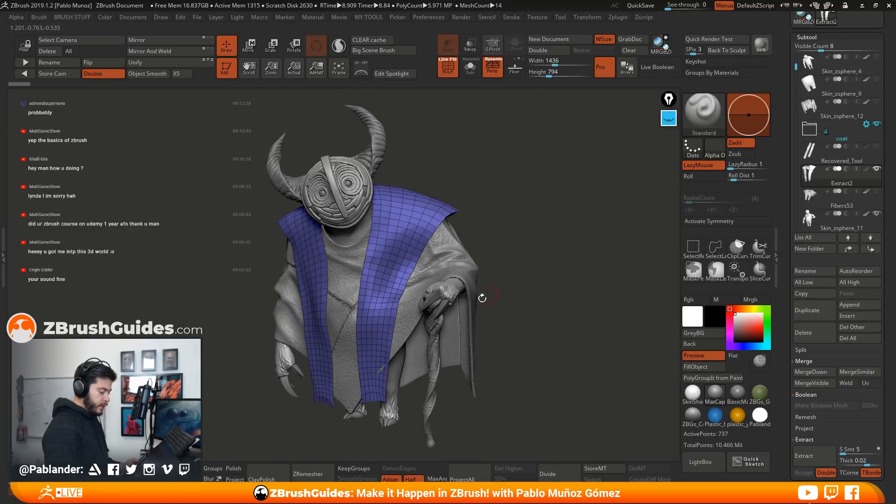
{"action": "left_click_drag", "start_coordinate": [547, 257], "coordinate": [539, 233]}
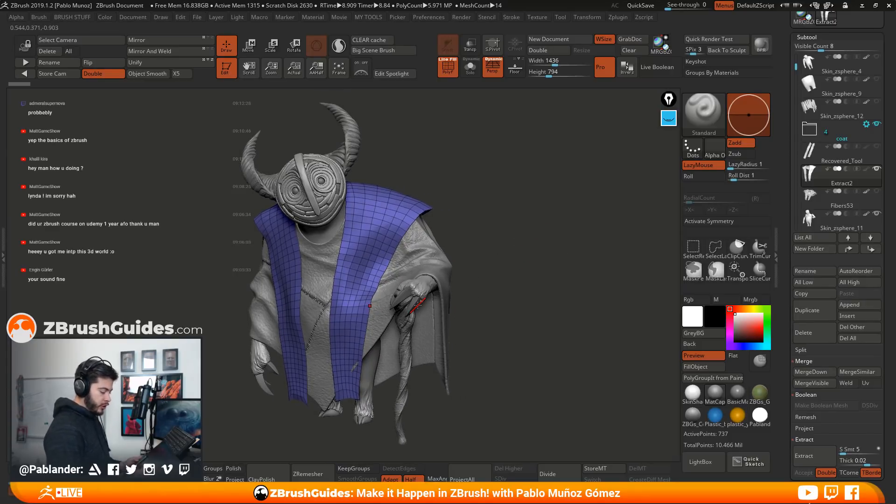
{"action": "left_click", "coordinate": [668, 117]}
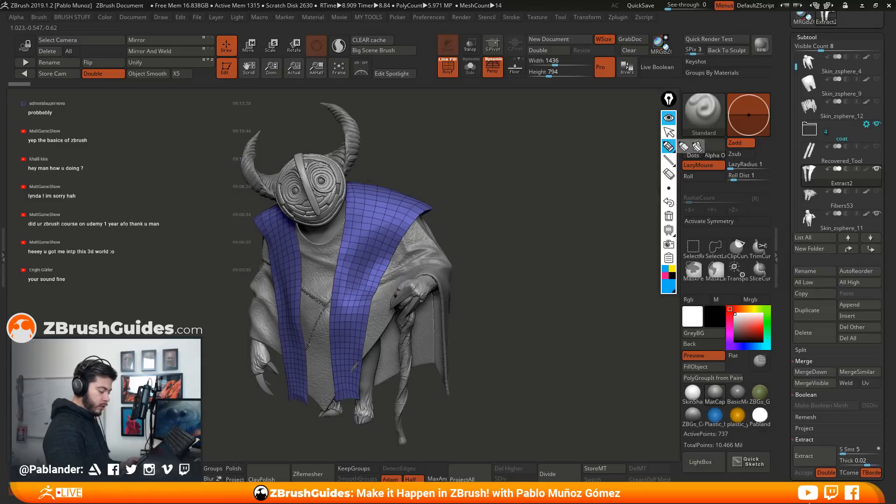
{"action": "left_click", "coordinate": [671, 270]}
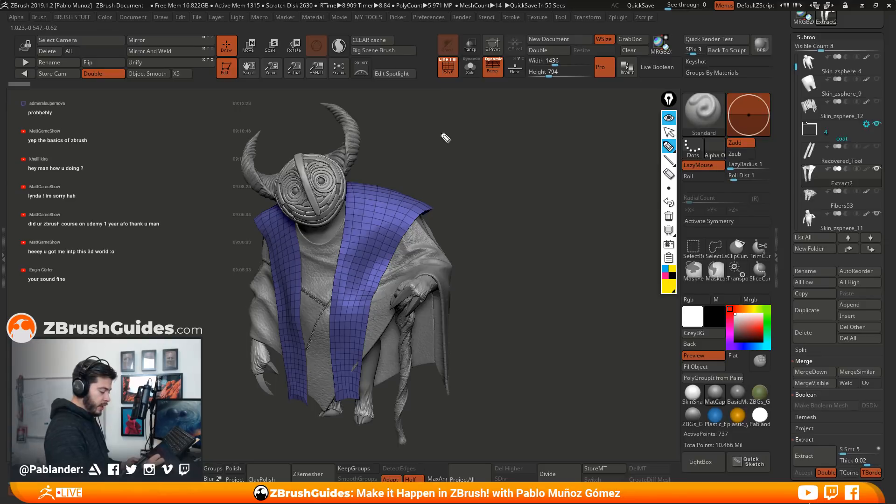
{"action": "left_click_drag", "start_coordinate": [436, 114], "coordinate": [451, 112]}
{"action": "mouse_move", "coordinate": [440, 127]}
{"action": "left_mouse_down"}
{"action": "mouse_move", "coordinate": [495, 123]}
{"action": "mouse_move", "coordinate": [560, 137]}
{"action": "mouse_move", "coordinate": [552, 166]}
{"action": "mouse_move", "coordinate": [575, 142]}
{"action": "mouse_move", "coordinate": [567, 175]}
{"action": "mouse_move", "coordinate": [579, 119]}
{"action": "mouse_move", "coordinate": [583, 128]}
{"action": "mouse_move", "coordinate": [560, 110]}
{"action": "mouse_move", "coordinate": [541, 165]}
{"action": "mouse_move", "coordinate": [548, 114]}
{"action": "left_mouse_up"}
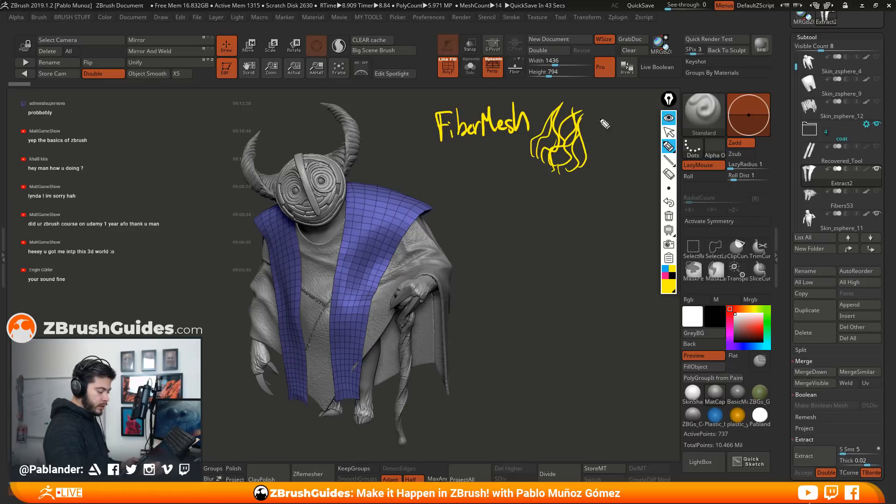
{"action": "mouse_move", "coordinate": [583, 173]}
{"action": "left_mouse_down"}
{"action": "mouse_move", "coordinate": [589, 140]}
{"action": "mouse_move", "coordinate": [615, 129]}
{"action": "left_mouse_up"}
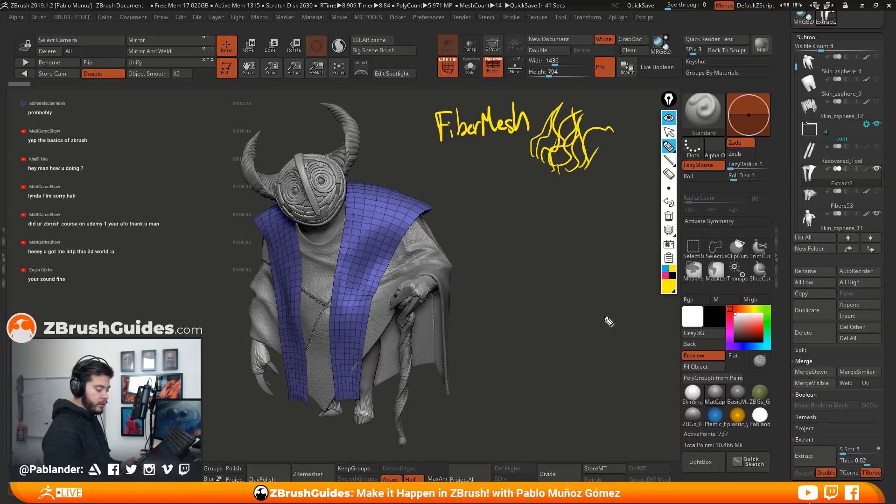
Draw a yellow arrow from the FiberMesh label to the strands and write "NanoMesh" in magenta below the label
{"action": "left_click_drag", "start_coordinate": [486, 140], "coordinate": [511, 152]}
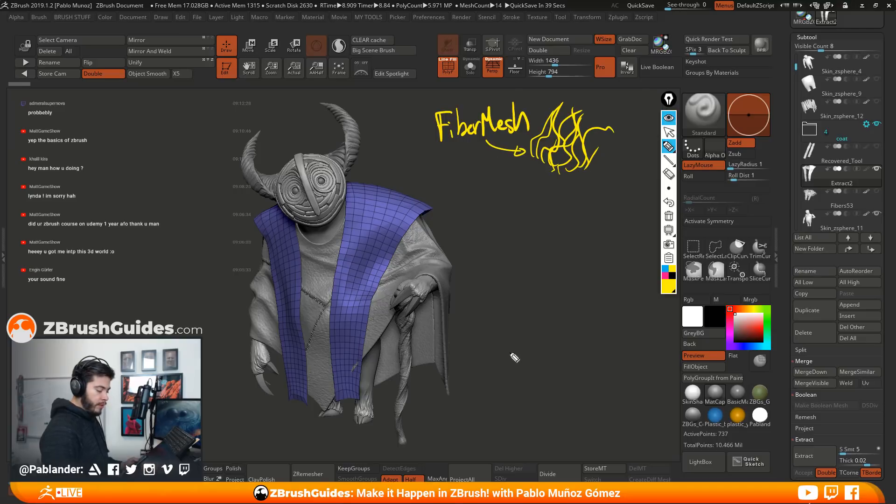
{"action": "left_click", "coordinate": [664, 276]}
{"action": "mouse_move", "coordinate": [457, 217]}
{"action": "left_mouse_down"}
{"action": "mouse_move", "coordinate": [471, 197]}
{"action": "mouse_move", "coordinate": [495, 207]}
{"action": "mouse_move", "coordinate": [508, 194]}
{"action": "mouse_move", "coordinate": [524, 204]}
{"action": "left_mouse_up"}
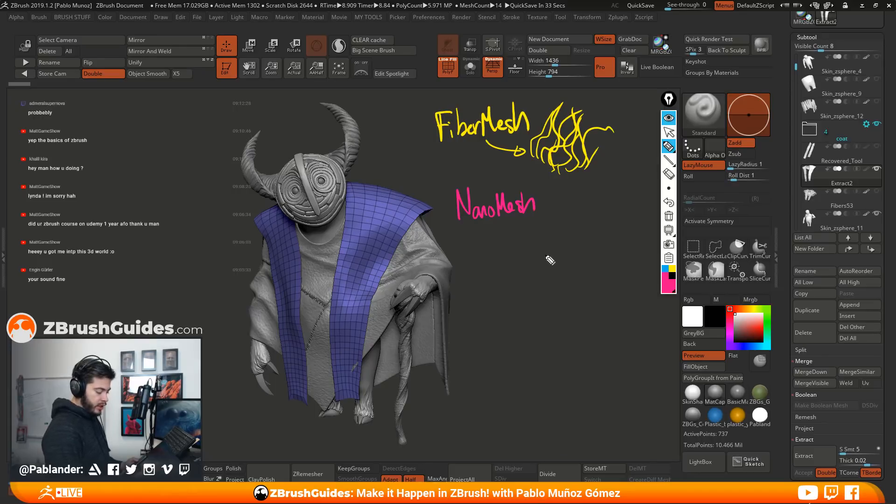
Frame the yellow strands with a tilted magenta square and sketch a magenta gridded plane below the NanoMesh label
{"action": "mouse_move", "coordinate": [547, 98]}
{"action": "left_mouse_down"}
{"action": "mouse_move", "coordinate": [528, 149]}
{"action": "mouse_move", "coordinate": [583, 178]}
{"action": "mouse_move", "coordinate": [574, 104]}
{"action": "mouse_move", "coordinate": [610, 140]}
{"action": "mouse_move", "coordinate": [588, 178]}
{"action": "left_mouse_up"}
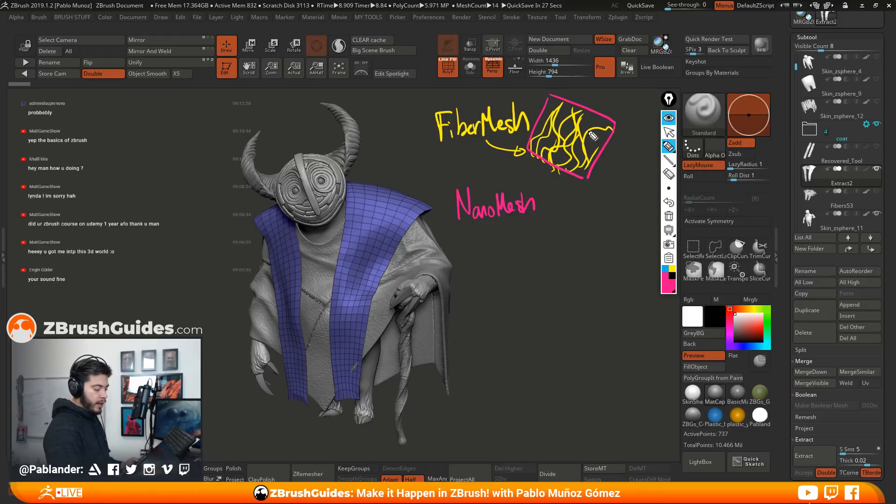
{"action": "mouse_move", "coordinate": [519, 255]}
{"action": "left_mouse_down"}
{"action": "mouse_move", "coordinate": [577, 236]}
{"action": "mouse_move", "coordinate": [618, 256]}
{"action": "left_mouse_up"}
{"action": "left_click_drag", "start_coordinate": [524, 251], "coordinate": [583, 275]}
{"action": "left_click_drag", "start_coordinate": [541, 245], "coordinate": [596, 269]}
{"action": "mouse_move", "coordinate": [564, 232]}
{"action": "left_mouse_down"}
{"action": "mouse_move", "coordinate": [616, 253]}
{"action": "mouse_move", "coordinate": [501, 264]}
{"action": "mouse_move", "coordinate": [541, 284]}
{"action": "left_mouse_up"}
Sketch clusters of yellow strands on the magenta plane and draw a magenta arrow from the NanoMesh label to them
{"action": "left_click", "coordinate": [673, 269]}
{"action": "mouse_move", "coordinate": [565, 250]}
{"action": "left_mouse_down"}
{"action": "mouse_move", "coordinate": [572, 231]}
{"action": "mouse_move", "coordinate": [593, 247]}
{"action": "mouse_move", "coordinate": [516, 269]}
{"action": "mouse_move", "coordinate": [525, 253]}
{"action": "mouse_move", "coordinate": [550, 273]}
{"action": "left_mouse_up"}
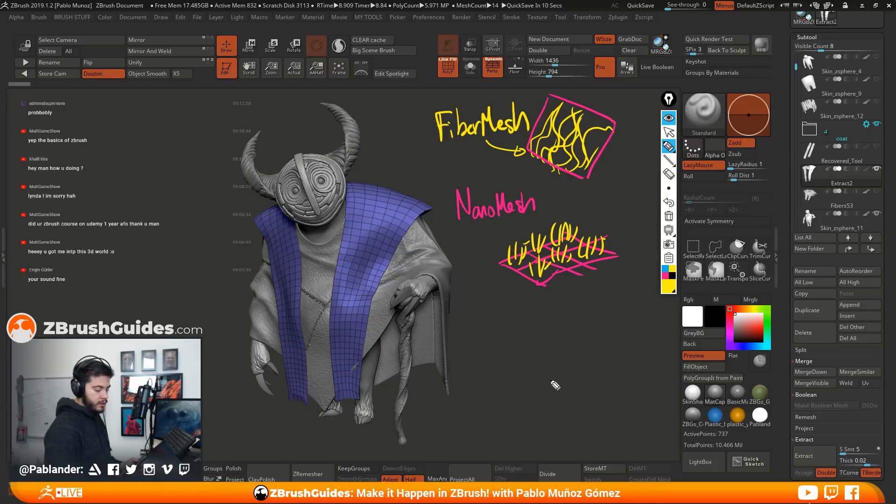
{"action": "left_click", "coordinate": [665, 276]}
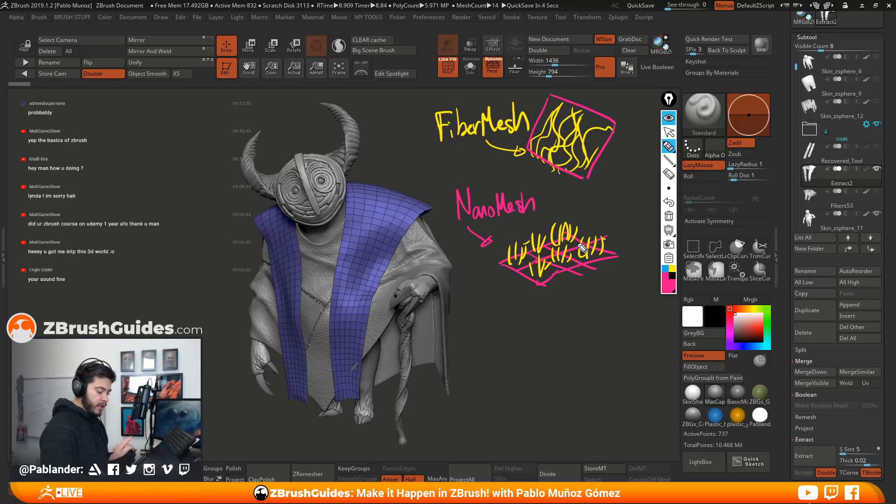
Outline the yellow strand clusters on the plane with blue boxes and hide all screen annotations
{"action": "left_click", "coordinate": [665, 269]}
{"action": "mouse_move", "coordinate": [552, 244]}
{"action": "left_mouse_down"}
{"action": "mouse_move", "coordinate": [580, 214]}
{"action": "mouse_move", "coordinate": [580, 245]}
{"action": "mouse_move", "coordinate": [606, 228]}
{"action": "mouse_move", "coordinate": [606, 257]}
{"action": "mouse_move", "coordinate": [570, 264]}
{"action": "left_mouse_up"}
{"action": "mouse_move", "coordinate": [533, 237]}
{"action": "left_mouse_down"}
{"action": "mouse_move", "coordinate": [510, 264]}
{"action": "mouse_move", "coordinate": [536, 266]}
{"action": "mouse_move", "coordinate": [552, 252]}
{"action": "mouse_move", "coordinate": [542, 306]}
{"action": "left_mouse_up"}
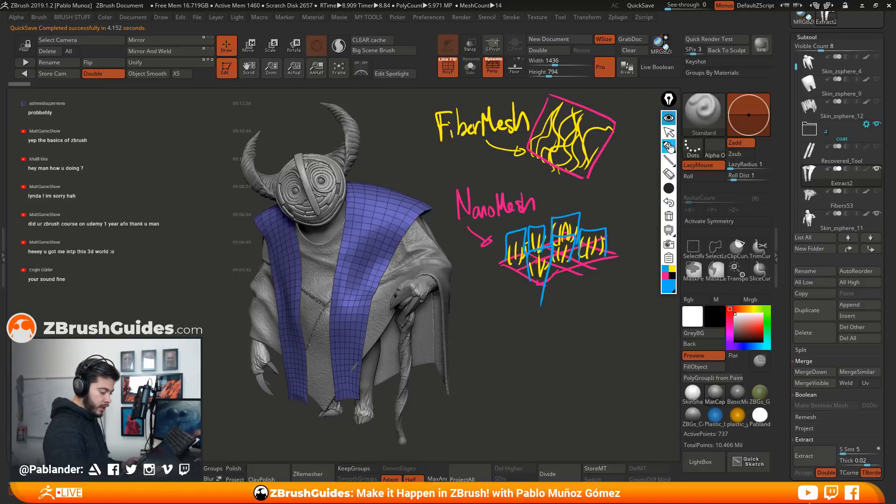
{"action": "left_click", "coordinate": [669, 118]}
Switch the active tool to the Plane3D primitive and convert it to a PolyMesh3D
{"action": "mouse_move", "coordinate": [508, 215]}
{"action": "left_mouse_down"}
{"action": "mouse_move", "coordinate": [550, 236]}
{"action": "mouse_move", "coordinate": [555, 228]}
{"action": "mouse_move", "coordinate": [513, 215]}
{"action": "mouse_move", "coordinate": [556, 208]}
{"action": "left_mouse_up"}
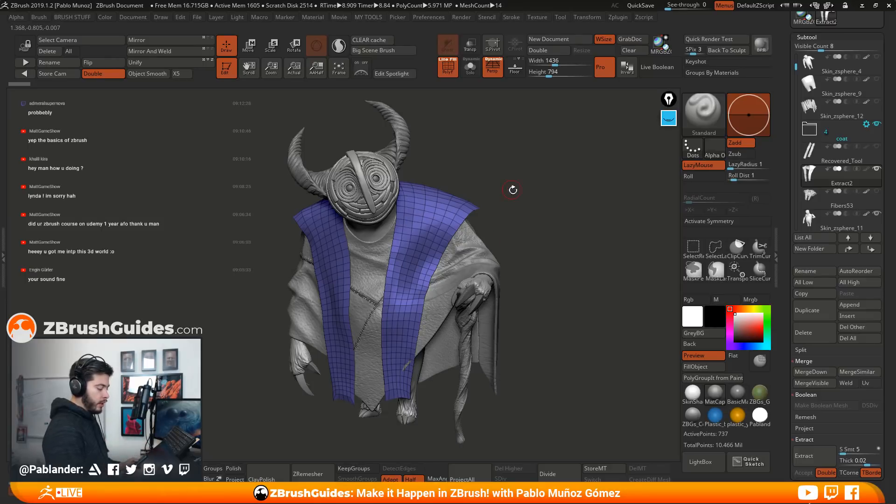
{"action": "mouse_move", "coordinate": [552, 273]}
{"action": "left_mouse_down"}
{"action": "mouse_move", "coordinate": [559, 274]}
{"action": "mouse_move", "coordinate": [551, 276]}
{"action": "left_mouse_up"}
{"action": "left_click_drag", "start_coordinate": [789, 183], "coordinate": [789, 343]}
{"action": "left_click", "coordinate": [813, 140]}
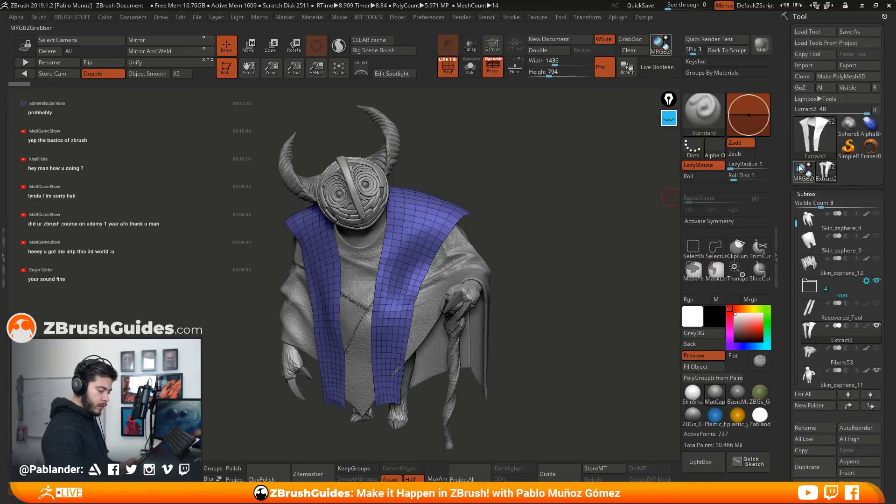
{"action": "left_click", "coordinate": [812, 142]}
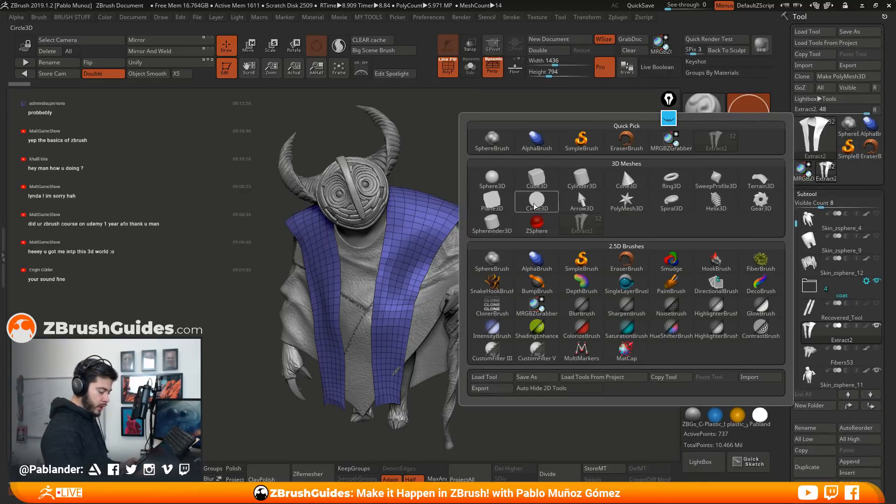
{"action": "mouse_move", "coordinate": [514, 211]}
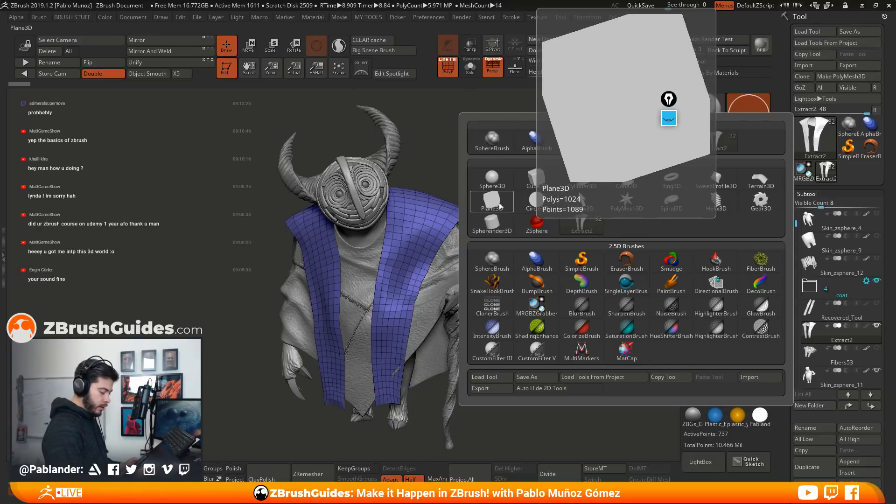
{"action": "left_click", "coordinate": [494, 203]}
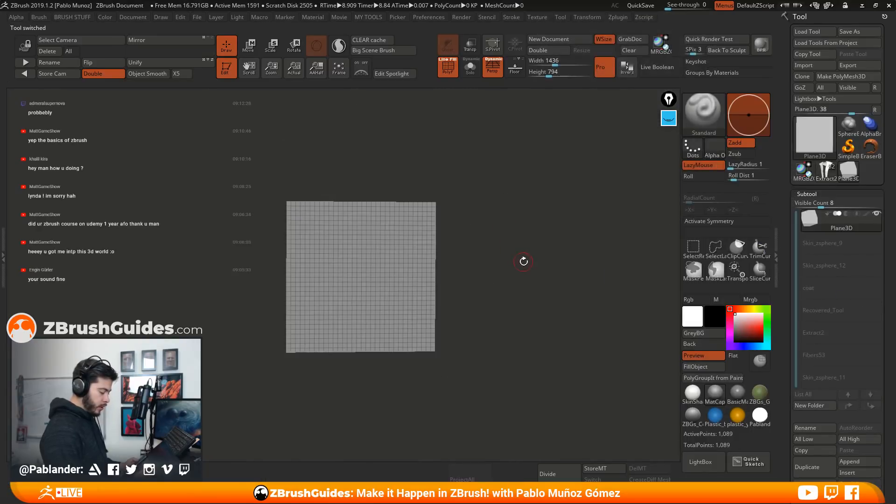
{"action": "left_click", "coordinate": [848, 76]}
{"action": "mouse_move", "coordinate": [516, 266]}
{"action": "left_mouse_down"}
{"action": "mouse_move", "coordinate": [498, 257]}
{"action": "mouse_move", "coordinate": [518, 216]}
{"action": "mouse_move", "coordinate": [529, 256]}
{"action": "left_mouse_up"}
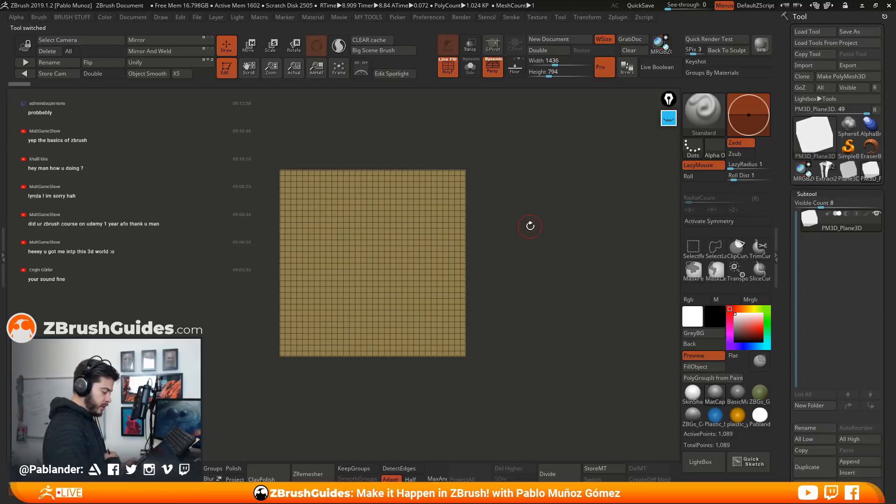
Rotate the plane by -90 degrees so it lies flat and turn off perspective
{"action": "key", "text": "w"}
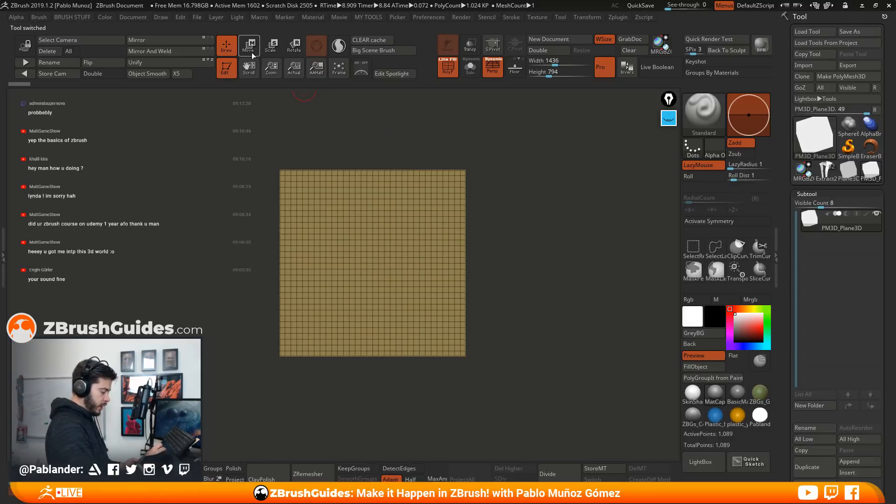
{"action": "left_click_drag", "start_coordinate": [472, 191], "coordinate": [530, 190], "text": "shift"}
{"action": "left_click_drag", "start_coordinate": [411, 221], "coordinate": [419, 301], "text": "shift"}
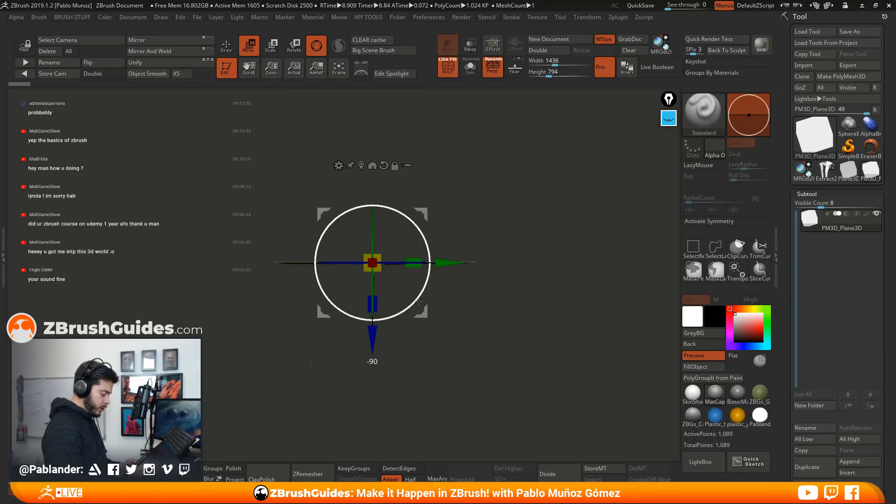
{"action": "left_click", "coordinate": [494, 73]}
{"action": "left_click_drag", "start_coordinate": [544, 227], "coordinate": [542, 160]}
Turn on double-sided display for the plane, scale it down uniformly and frame it in the view
{"action": "left_click", "coordinate": [103, 74]}
{"action": "left_click_drag", "start_coordinate": [536, 254], "coordinate": [540, 223], "text": "alt"}
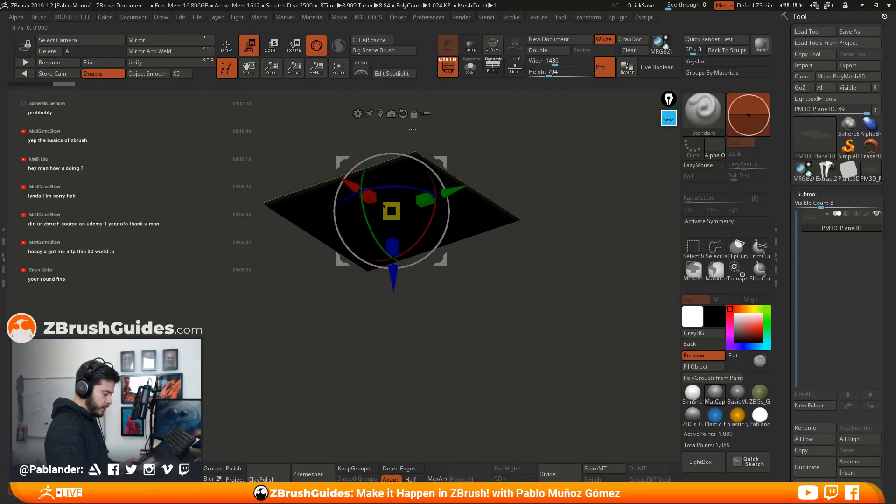
{"action": "left_click", "coordinate": [226, 45]}
{"action": "mouse_move", "coordinate": [272, 116]}
{"action": "left_mouse_down"}
{"action": "mouse_move", "coordinate": [522, 226]}
{"action": "mouse_move", "coordinate": [518, 248]}
{"action": "mouse_move", "coordinate": [461, 313]}
{"action": "mouse_move", "coordinate": [476, 278]}
{"action": "mouse_move", "coordinate": [547, 194]}
{"action": "mouse_move", "coordinate": [499, 238]}
{"action": "left_mouse_up"}
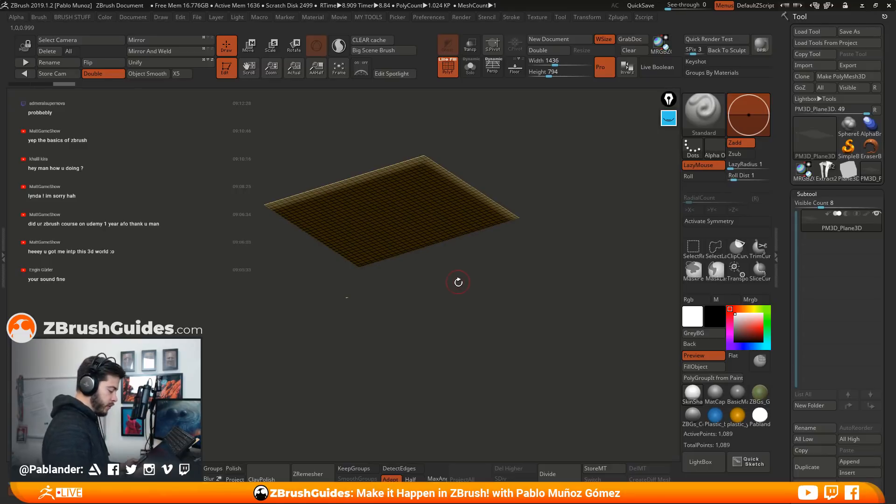
{"action": "left_click_drag", "start_coordinate": [458, 280], "coordinate": [470, 272]}
{"action": "left_click_drag", "start_coordinate": [538, 275], "coordinate": [546, 250]}
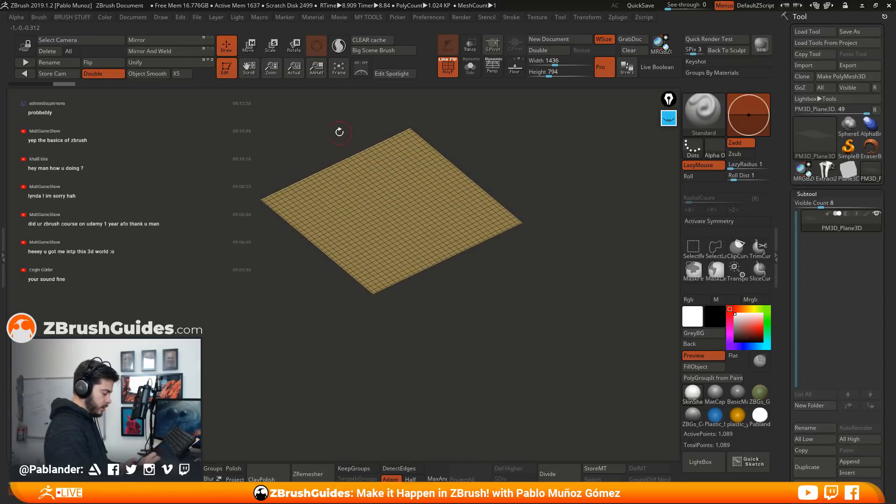
{"action": "key", "text": "w"}
{"action": "left_click_drag", "start_coordinate": [392, 211], "coordinate": [294, 131]}
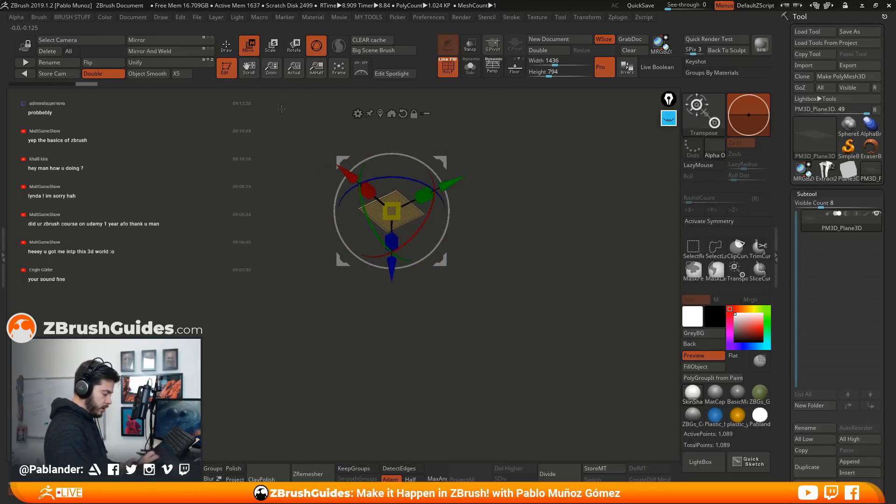
{"action": "key", "text": "q"}
{"action": "key", "text": "f"}
Turn on the FiberMesh preview for the plane and examine the default fibers from several angles
{"action": "scroll", "coordinate": [791, 192], "scroll_direction": "down", "scroll_amount": 5}
{"action": "scroll", "coordinate": [790, 193], "scroll_direction": "down", "scroll_amount": 5}
{"action": "left_click", "coordinate": [810, 236], "text": "shift"}
{"action": "scroll", "coordinate": [845, 263], "scroll_direction": "down", "scroll_amount": 2}
{"action": "left_click", "coordinate": [819, 226]}
{"action": "left_click_drag", "start_coordinate": [533, 265], "coordinate": [429, 275]}
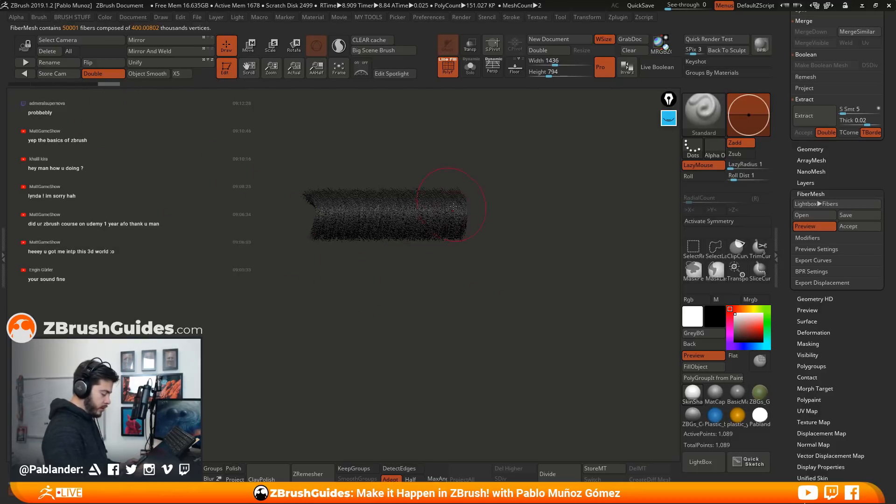
{"action": "left_click_drag", "start_coordinate": [517, 205], "coordinate": [500, 228]}
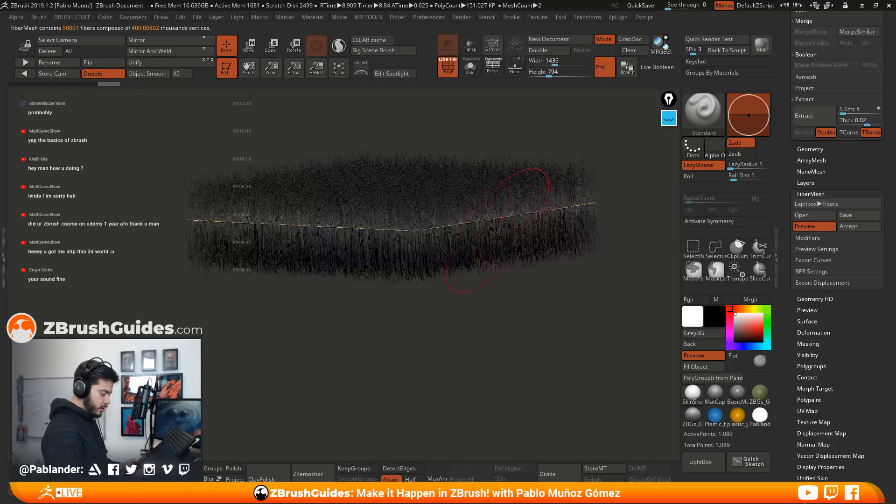
{"action": "left_click_drag", "start_coordinate": [484, 340], "coordinate": [468, 246]}
{"action": "left_click_drag", "start_coordinate": [492, 318], "coordinate": [488, 241]}
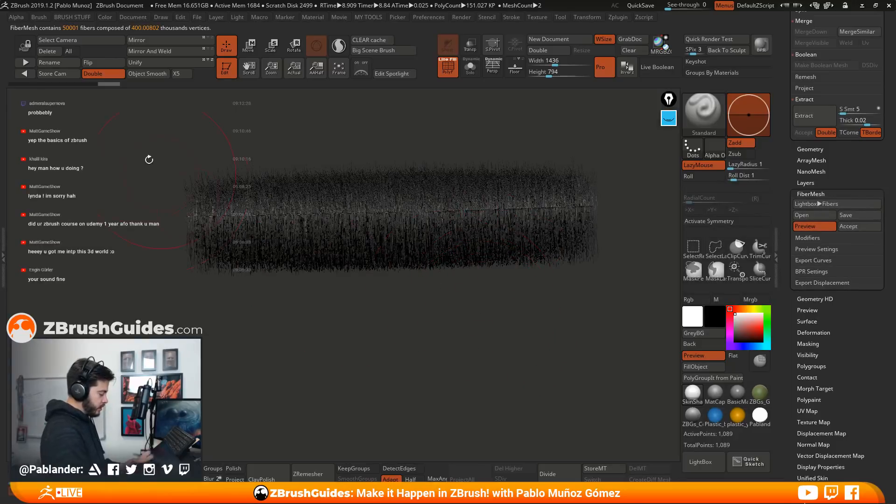
Turn off double-sided display and switch the FiberMesh preview off and on again
{"action": "left_click", "coordinate": [105, 74]}
{"action": "left_click", "coordinate": [814, 226]}
{"action": "left_click", "coordinate": [814, 227]}
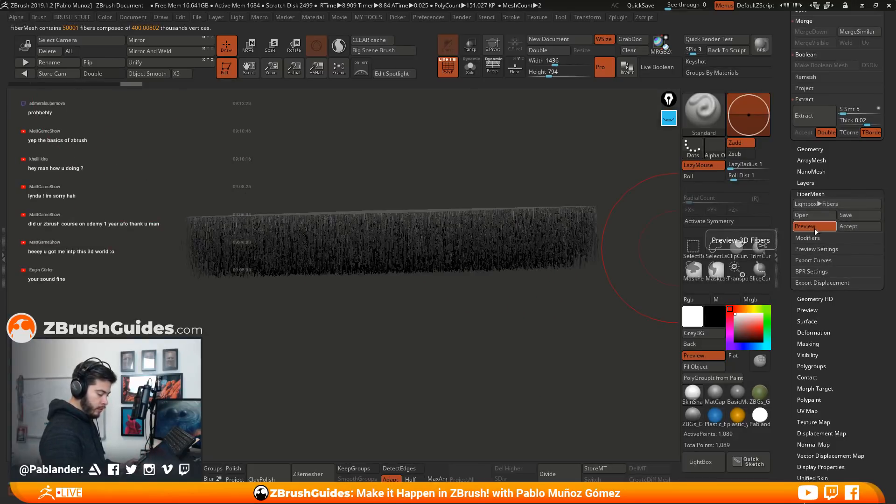
{"action": "mouse_move", "coordinate": [556, 321]}
{"action": "left_mouse_down"}
{"action": "mouse_move", "coordinate": [532, 334]}
{"action": "mouse_move", "coordinate": [534, 352]}
{"action": "mouse_move", "coordinate": [539, 320]}
{"action": "mouse_move", "coordinate": [546, 346]}
{"action": "mouse_move", "coordinate": [545, 324]}
{"action": "mouse_move", "coordinate": [564, 308]}
{"action": "left_mouse_up"}
{"action": "right_click", "coordinate": [585, 180]}
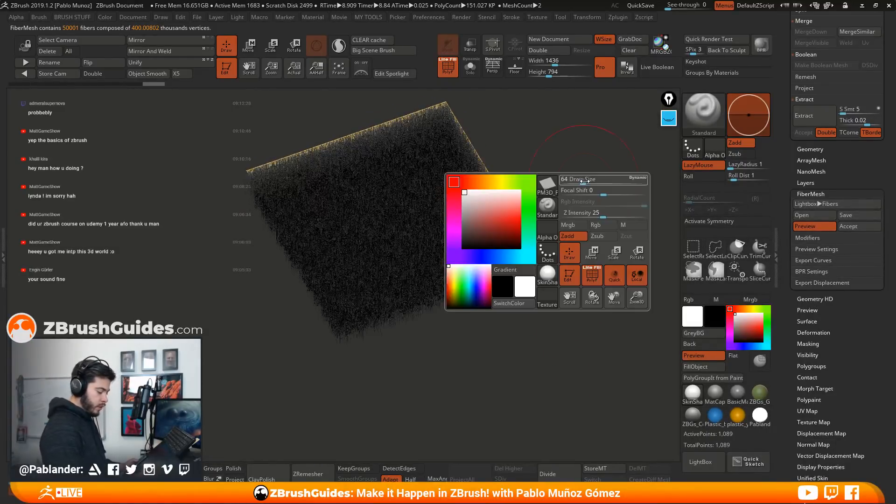
Browse the fiber preset library and load a preset with thick, white wavy strands onto the plane
{"action": "left_click", "coordinate": [836, 203]}
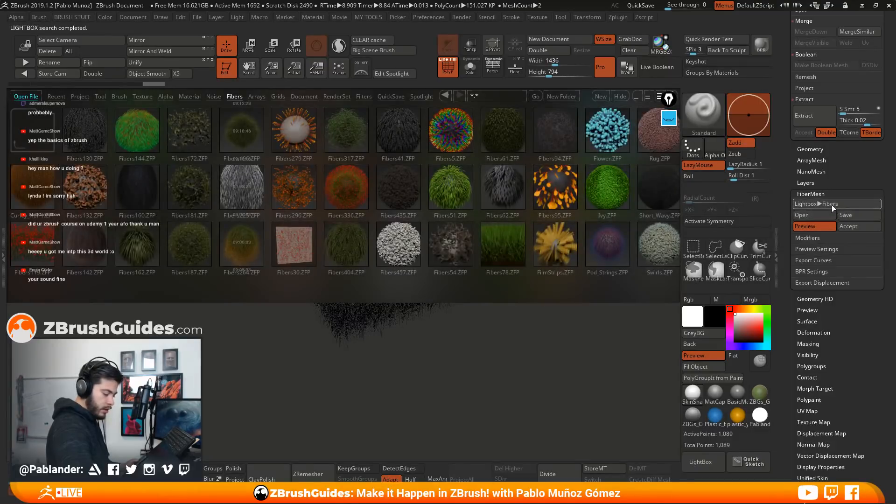
{"action": "left_click", "coordinate": [831, 205]}
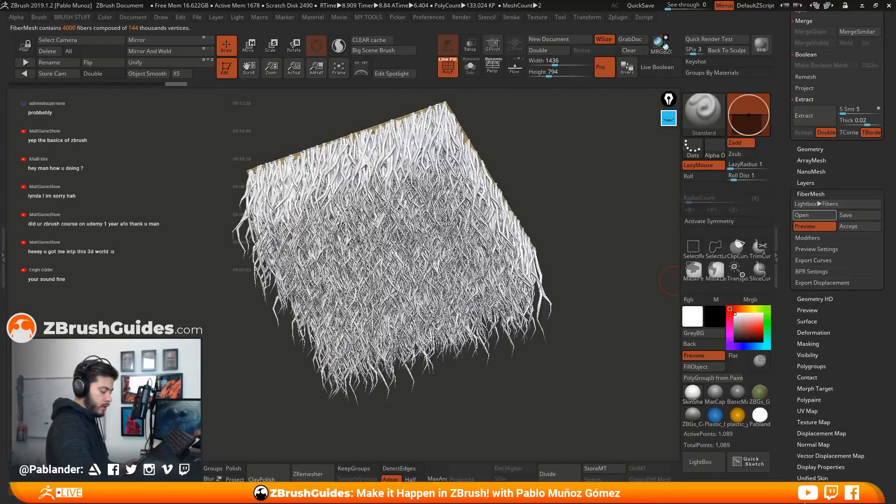
{"action": "left_click_drag", "start_coordinate": [563, 271], "coordinate": [582, 257]}
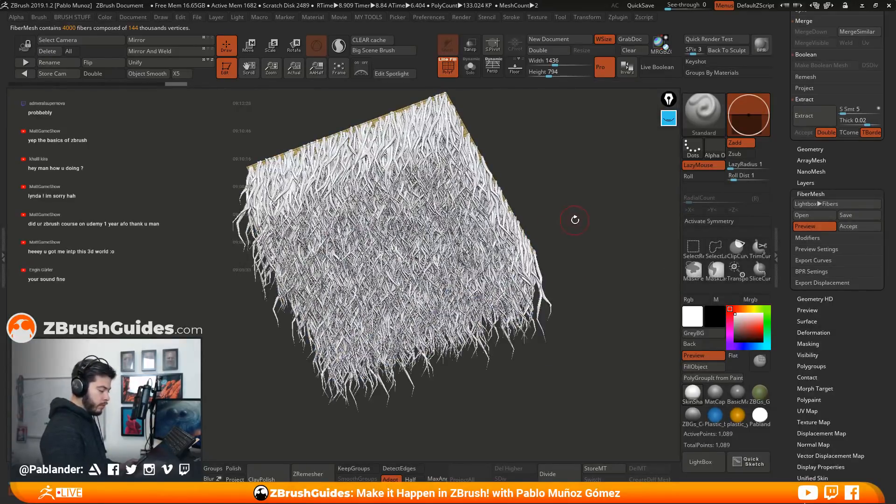
{"action": "left_click_drag", "start_coordinate": [574, 221], "coordinate": [571, 231]}
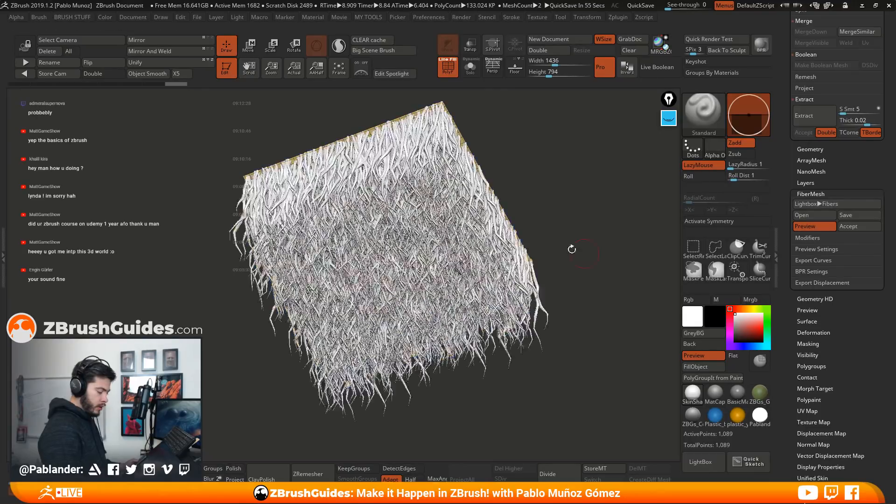
{"action": "left_click_drag", "start_coordinate": [584, 262], "coordinate": [593, 293]}
Thin out the strands by lowering MaxFibers to 0.26101 and further to 0.15341
{"action": "left_click_drag", "start_coordinate": [786, 285], "coordinate": [786, 245]}
{"action": "left_click_drag", "start_coordinate": [805, 212], "coordinate": [797, 213]}
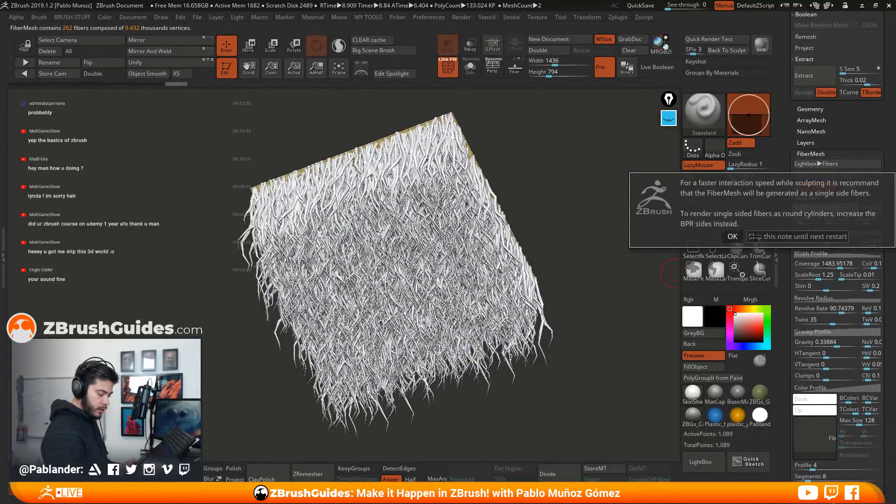
{"action": "left_click", "coordinate": [732, 237]}
{"action": "left_click_drag", "start_coordinate": [627, 270], "coordinate": [630, 274]}
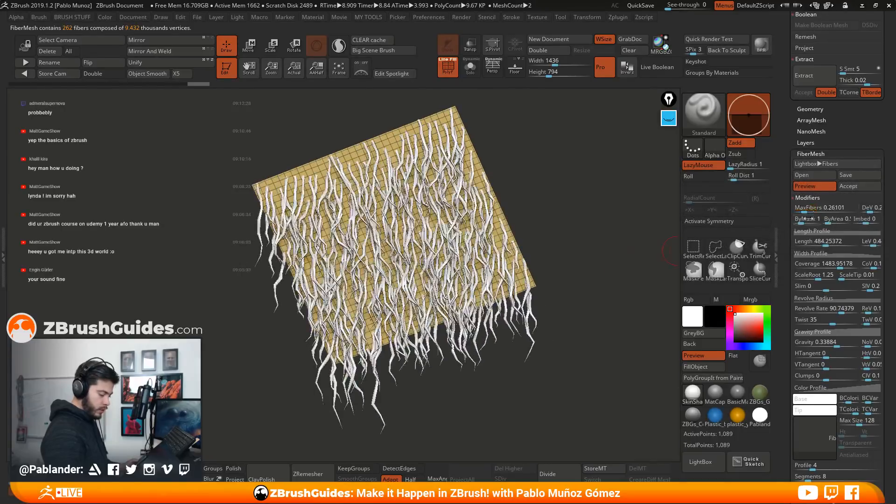
{"action": "left_click_drag", "start_coordinate": [804, 210], "coordinate": [802, 211]}
{"action": "left_click", "coordinate": [770, 235]}
{"action": "left_click_drag", "start_coordinate": [609, 273], "coordinate": [585, 273]}
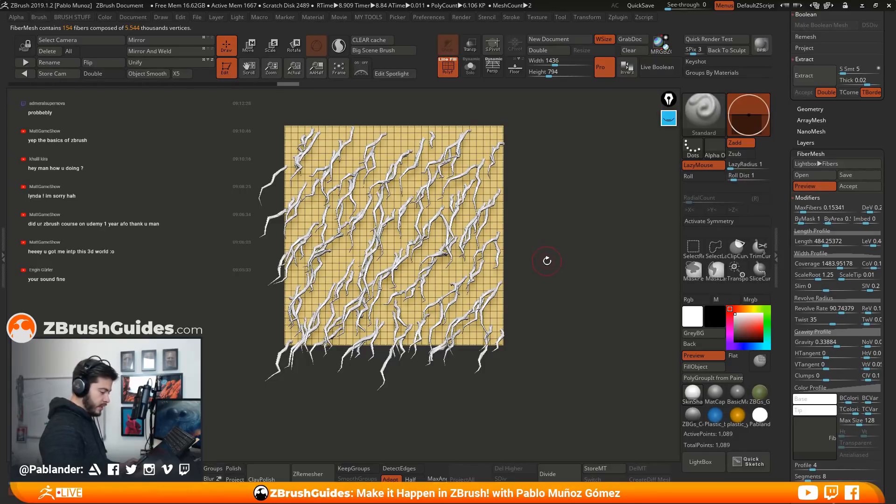
With the fiber preview off, mask a small spot at the plane's centre and preview the fibers again
{"action": "left_click", "coordinate": [818, 186]}
{"action": "key", "text": "ctrl"}
{"action": "mouse_move", "coordinate": [394, 231]}
{"action": "left_mouse_down", "text": "ctrl"}
{"action": "mouse_move", "coordinate": [402, 220]}
{"action": "mouse_move", "coordinate": [387, 215]}
{"action": "mouse_move", "coordinate": [411, 242]}
{"action": "mouse_move", "coordinate": [381, 245]}
{"action": "left_mouse_up", "text": "ctrl"}
{"action": "left_click_drag", "start_coordinate": [524, 237], "coordinate": [545, 262]}
{"action": "left_click", "coordinate": [805, 185]}
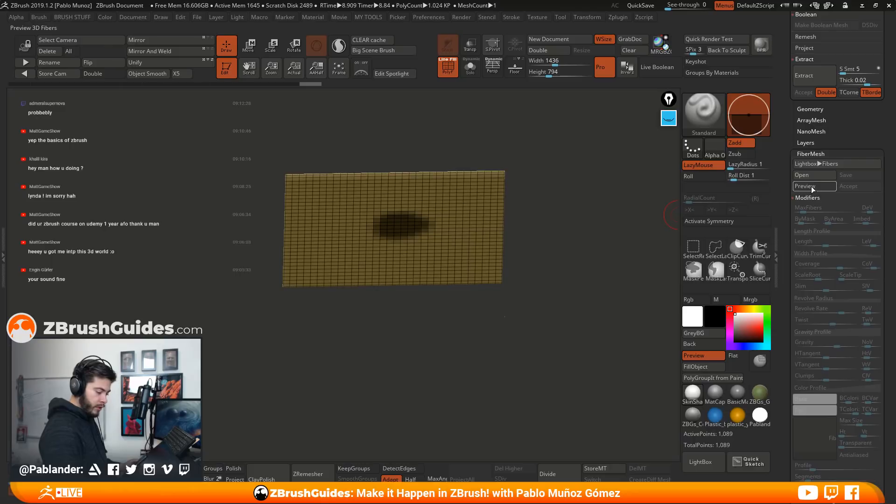
{"action": "left_click_drag", "start_coordinate": [552, 316], "coordinate": [534, 270], "text": "shift"}
{"action": "left_click_drag", "start_coordinate": [589, 266], "coordinate": [566, 259], "text": "alt"}
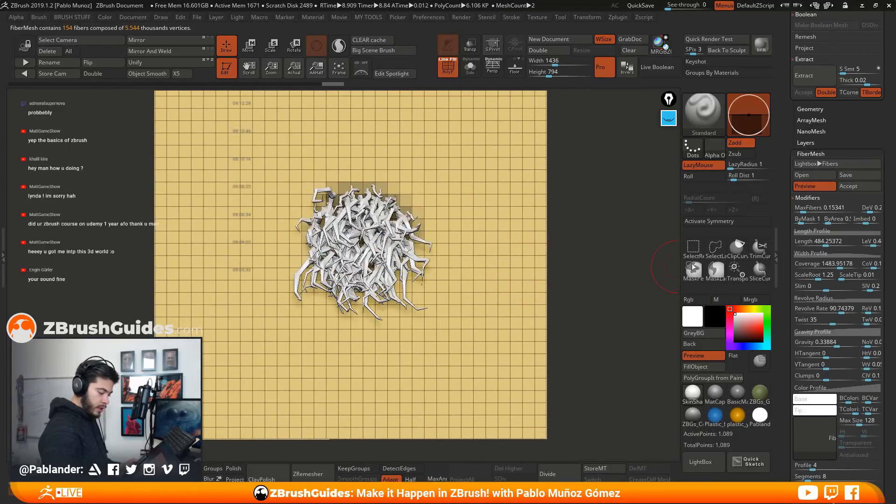
Lower MaxFibers to 0.04067 and set Gravity to 0 so the masked clump stands upright
{"action": "left_click_drag", "start_coordinate": [804, 210], "coordinate": [801, 211]}
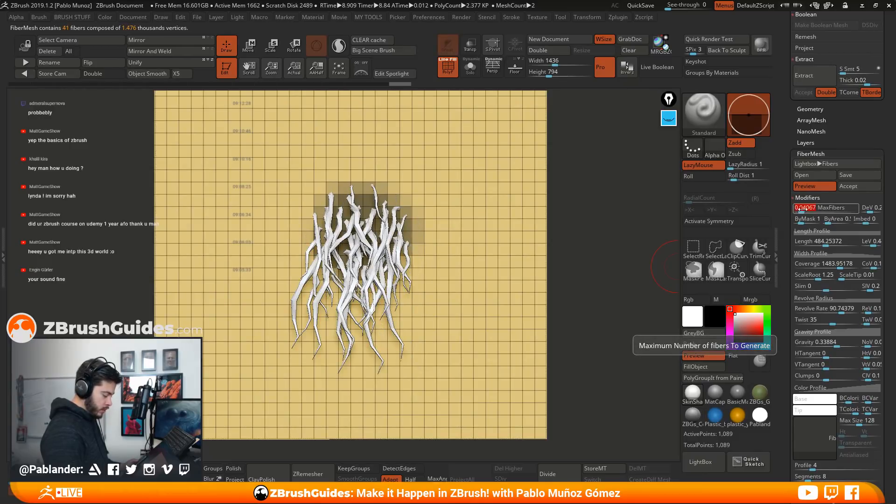
{"action": "left_click_drag", "start_coordinate": [572, 280], "coordinate": [585, 301]}
{"action": "left_click", "coordinate": [835, 342]}
{"action": "left_click_drag", "start_coordinate": [835, 345], "coordinate": [825, 346]}
{"action": "left_click_drag", "start_coordinate": [580, 284], "coordinate": [562, 275], "text": "alt"}
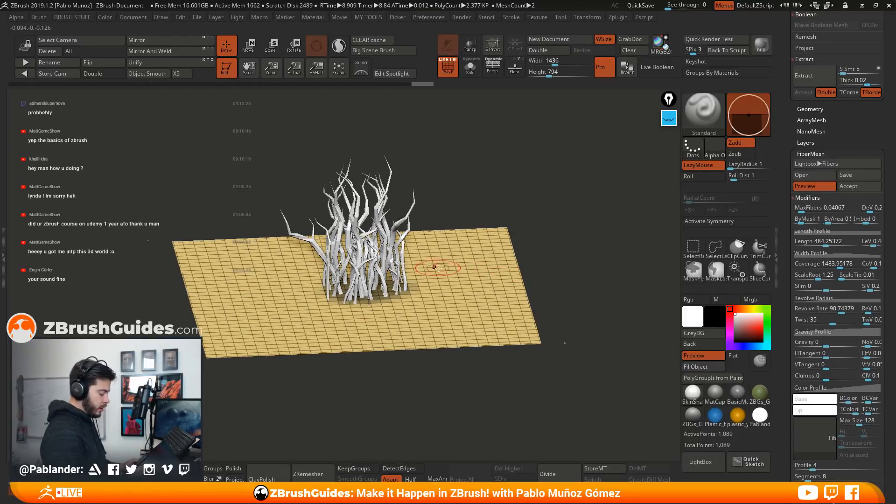
{"action": "left_click_drag", "start_coordinate": [792, 314], "coordinate": [792, 262]}
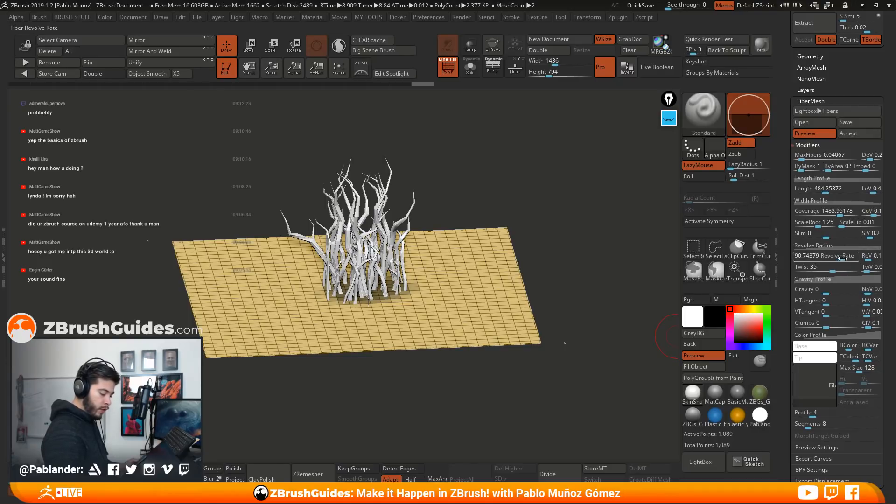
Set the fibers' Revolve Rate to 108.59504 and their Twist to 40.16528
{"action": "left_click_drag", "start_coordinate": [843, 258], "coordinate": [844, 258]}
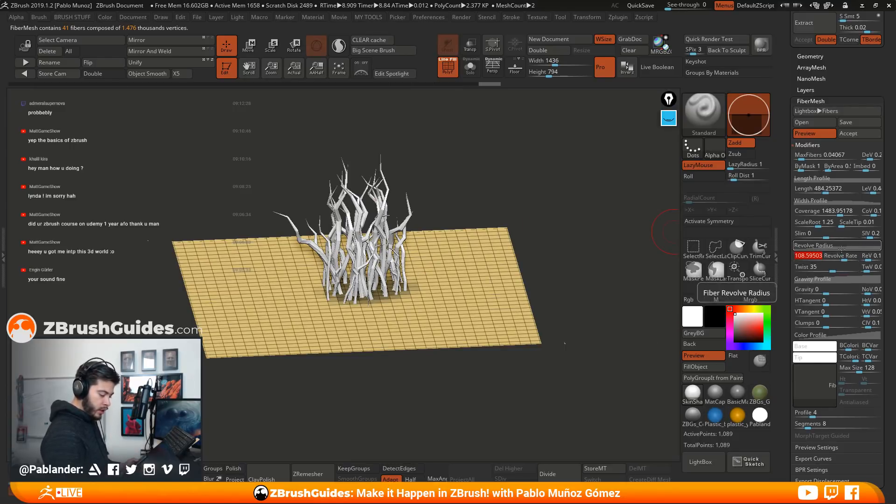
{"action": "left_click", "coordinate": [834, 270]}
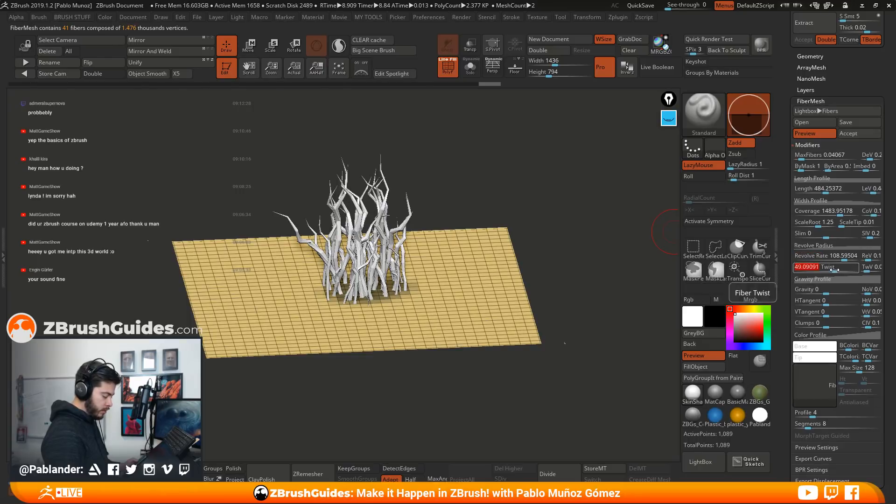
{"action": "left_click", "coordinate": [834, 270]}
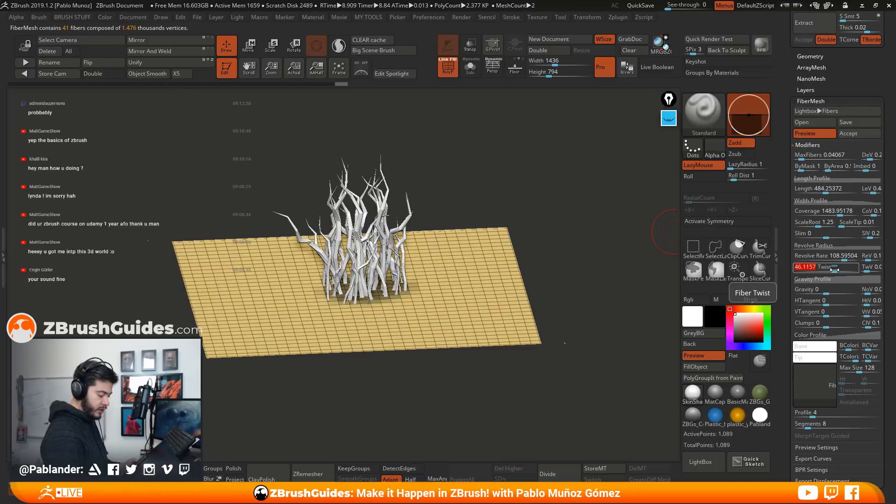
{"action": "left_click", "coordinate": [833, 270]}
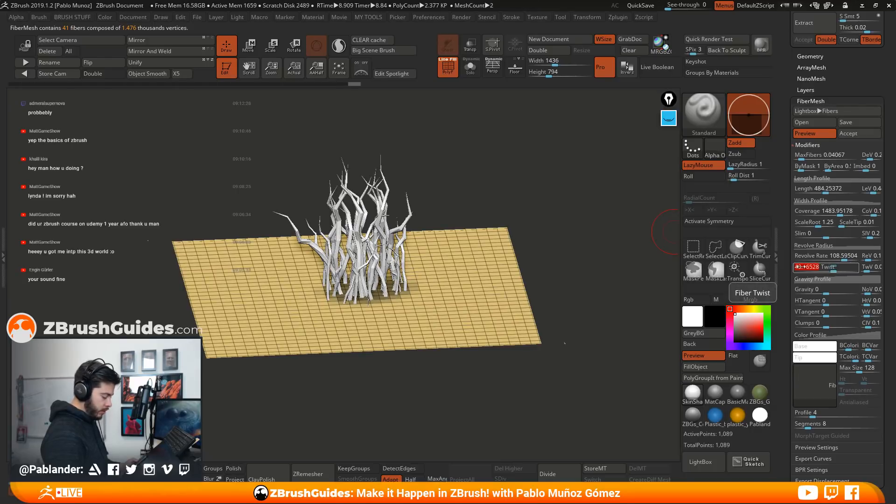
Examine the faceted sides and bends of the fiber strands up close
{"action": "right_click_drag", "start_coordinate": [435, 230], "coordinate": [504, 356], "text": "alt"}
{"action": "right_click_drag", "start_coordinate": [397, 224], "coordinate": [461, 311], "text": "alt"}
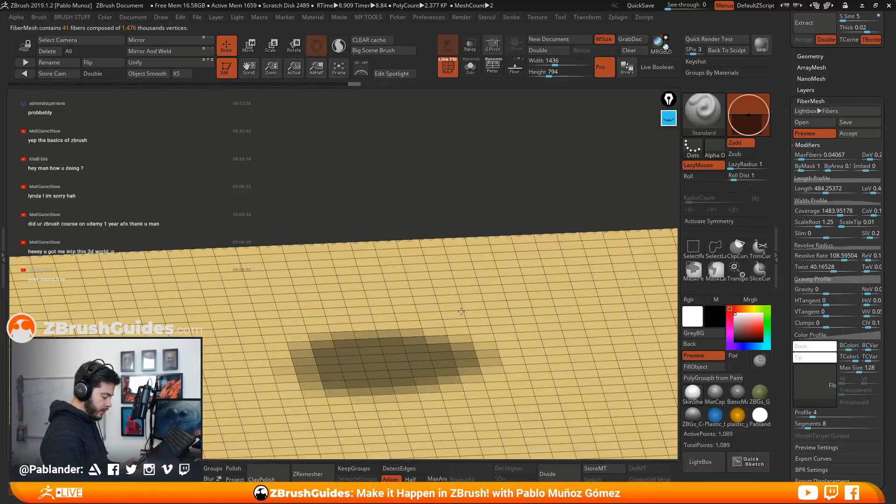
{"action": "right_click_drag", "start_coordinate": [489, 309], "coordinate": [493, 343], "text": "alt"}
{"action": "right_click_drag", "start_coordinate": [373, 234], "coordinate": [446, 245], "text": "alt"}
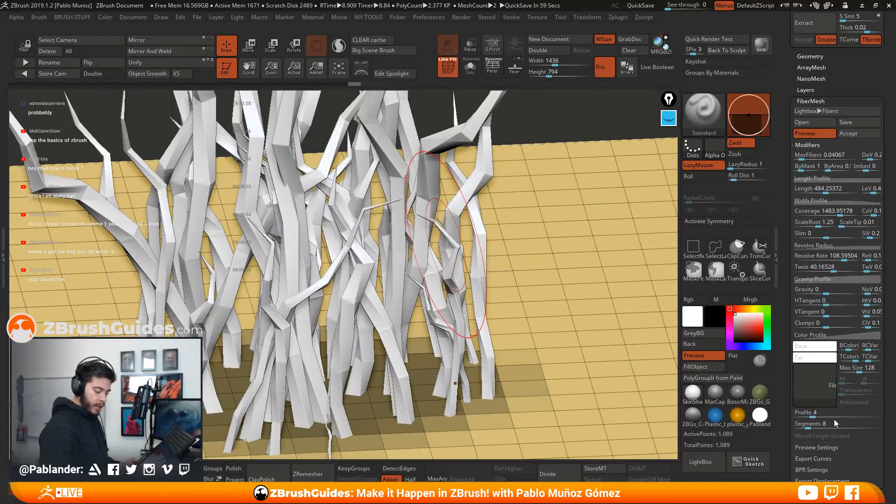
{"action": "mouse_move", "coordinate": [446, 243]}
{"action": "right_mouse_down", "text": "alt"}
{"action": "mouse_move", "coordinate": [462, 263]}
{"action": "mouse_move", "coordinate": [533, 244]}
{"action": "right_mouse_up", "text": "alt"}
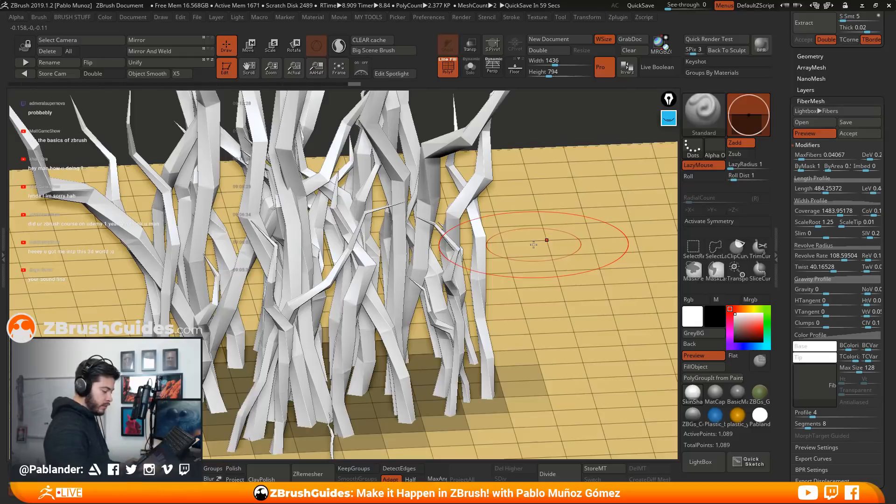
{"action": "right_click_drag", "start_coordinate": [499, 336], "coordinate": [445, 241], "text": "ctrl"}
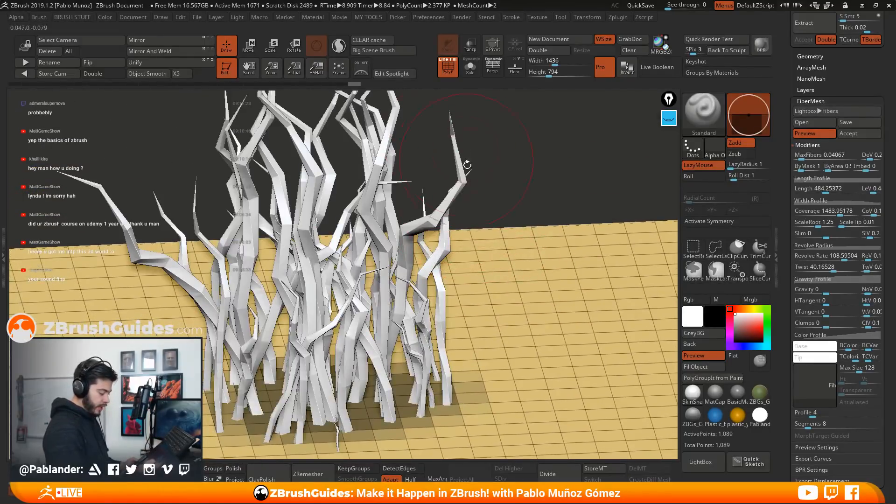
{"action": "right_click_drag", "start_coordinate": [508, 310], "coordinate": [545, 157]}
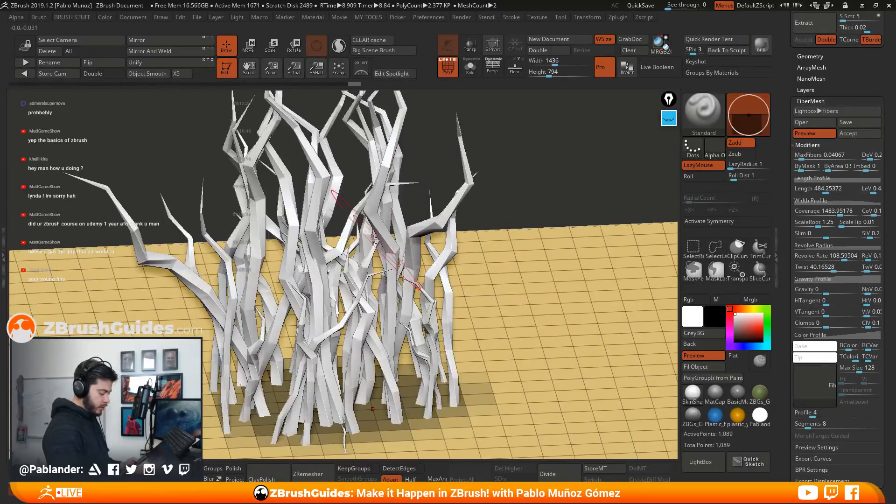
Annotate the Profile setting with a yellow circle and sketch a four-sided strand with its sides numbered beside the clump
{"action": "left_click", "coordinate": [668, 118]}
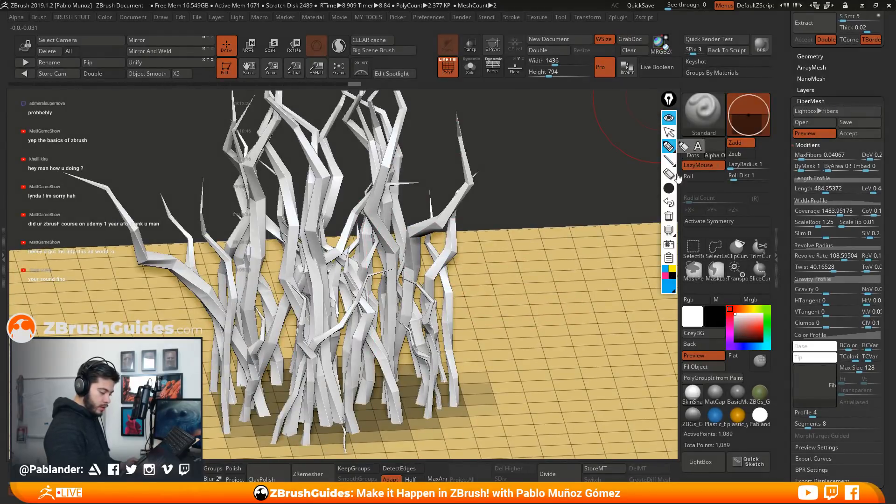
{"action": "left_click_drag", "start_coordinate": [829, 422], "coordinate": [789, 411]}
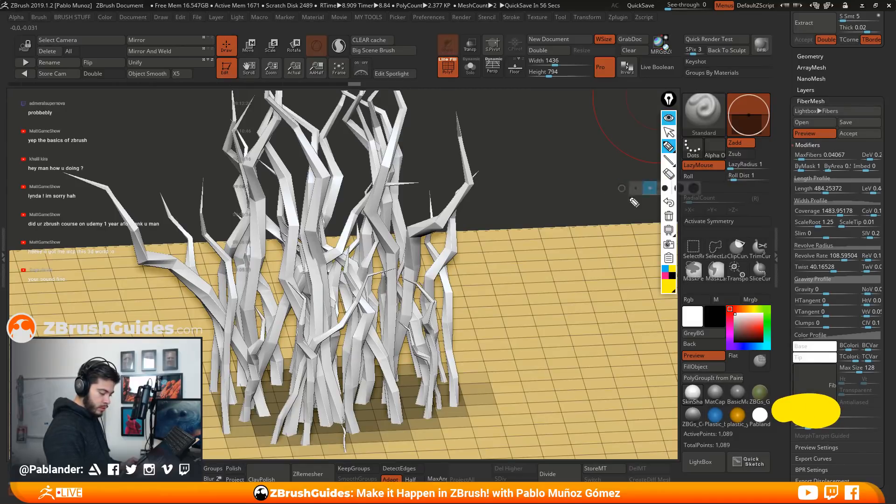
{"action": "left_click", "coordinate": [668, 202]}
{"action": "left_click_drag", "start_coordinate": [826, 417], "coordinate": [842, 414]}
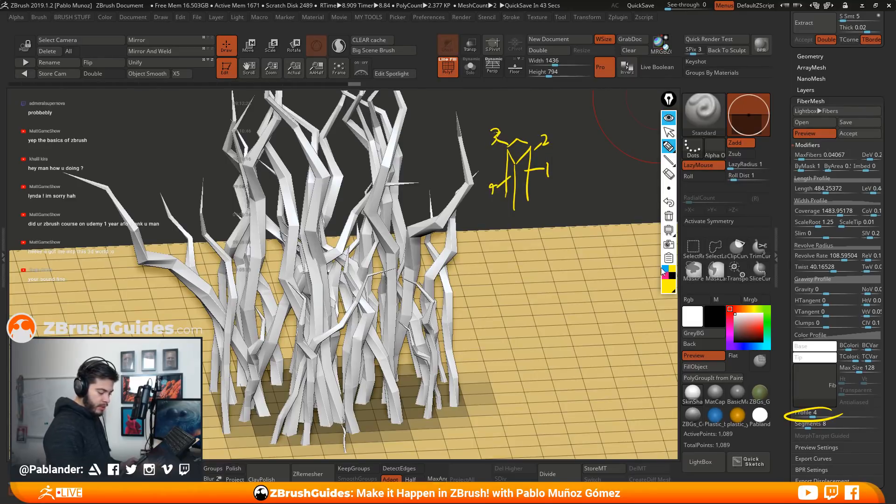
Circle the Segments setting in pink, mark the segment divisions along one strand, and hide the annotations
{"action": "left_click_drag", "start_coordinate": [832, 423], "coordinate": [838, 419]}
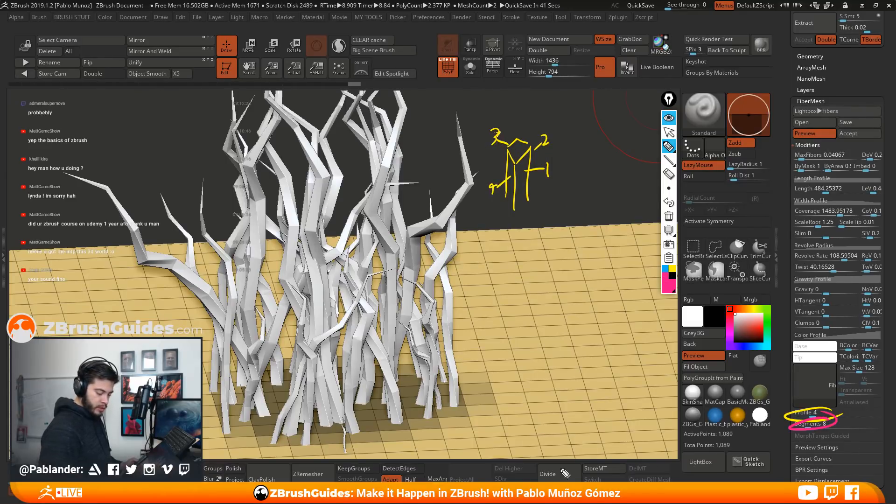
{"action": "left_click_drag", "start_coordinate": [429, 210], "coordinate": [453, 235]}
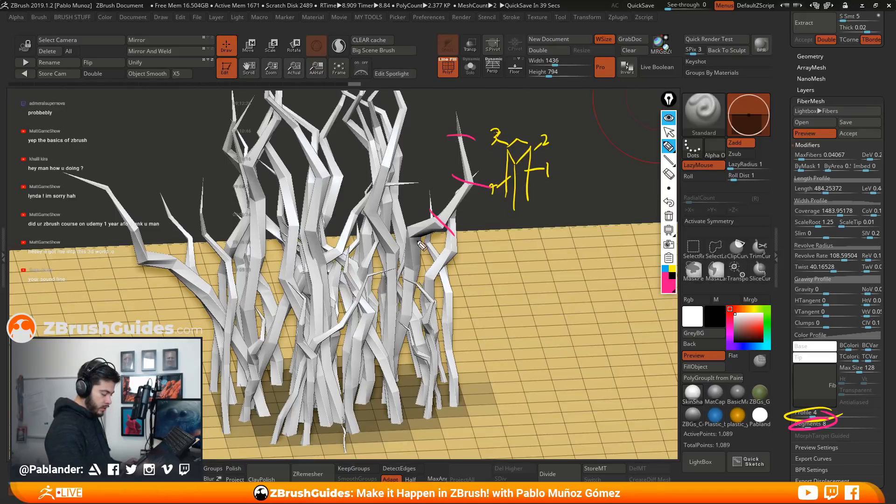
{"action": "left_click", "coordinate": [668, 118]}
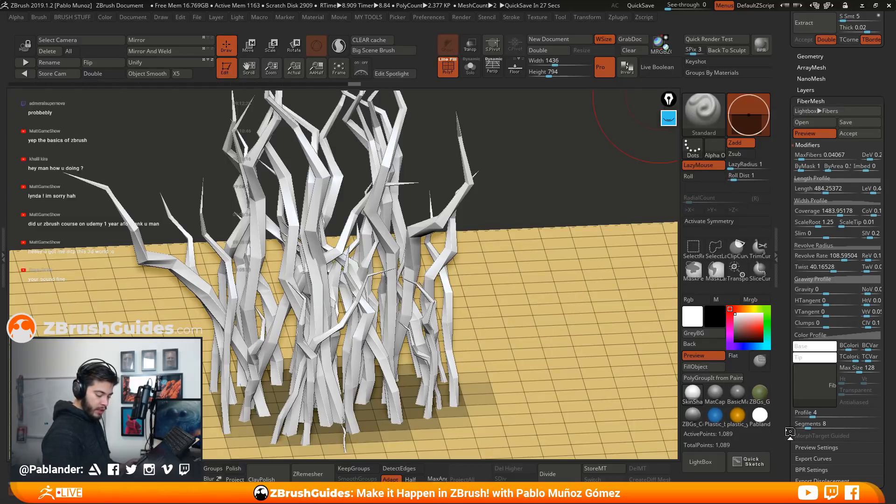
Reduce the number of Segments per fiber to 6
{"action": "scroll", "coordinate": [789, 432], "scroll_direction": "down", "scroll_amount": 1}
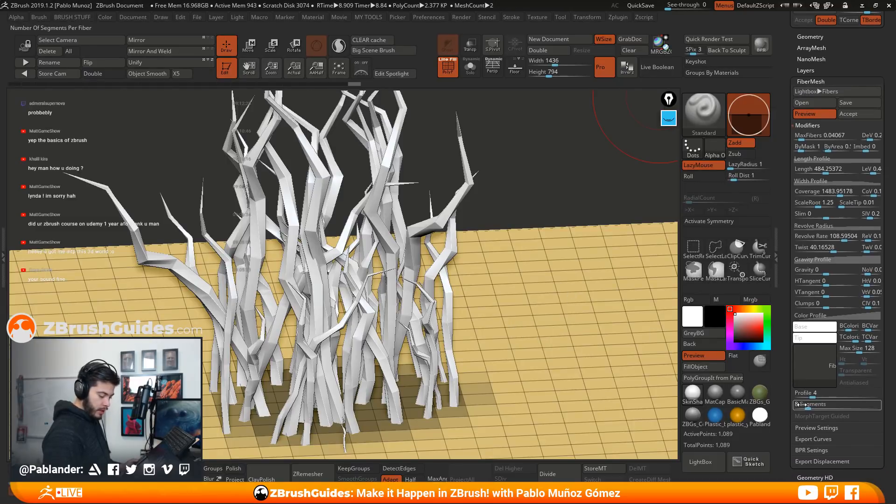
{"action": "left_click_drag", "start_coordinate": [805, 407], "coordinate": [806, 408]}
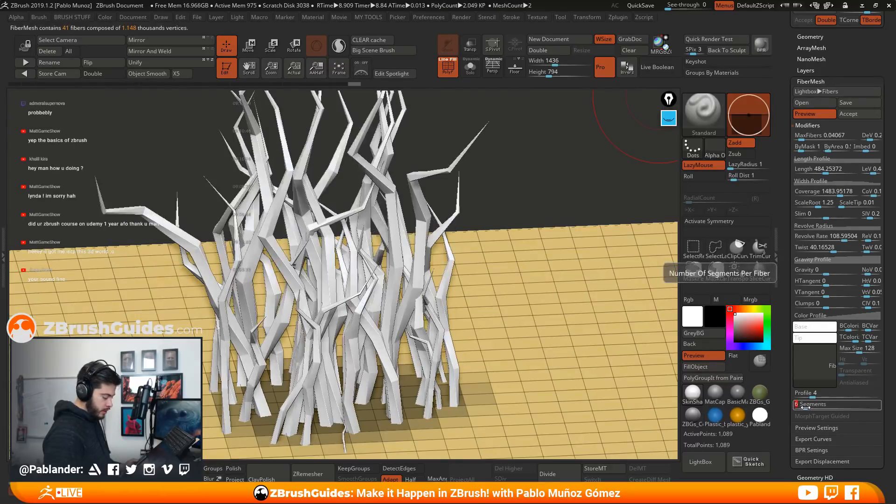
{"action": "left_click", "coordinate": [805, 408]}
Lower the fibers' Profile to 3 and further to 2 so the strands become flat strips
{"action": "right_click_drag", "start_coordinate": [510, 321], "coordinate": [516, 303]}
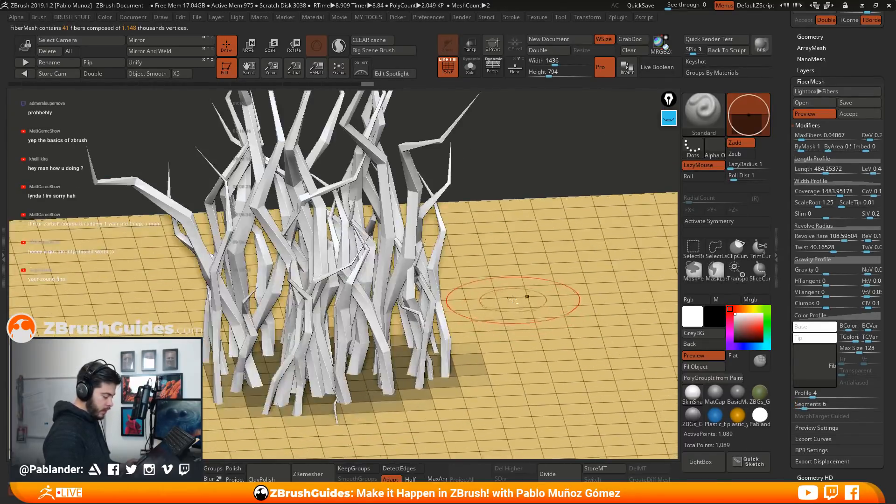
{"action": "left_click", "coordinate": [814, 396]}
{"action": "left_click_drag", "start_coordinate": [809, 397], "coordinate": [809, 397]}
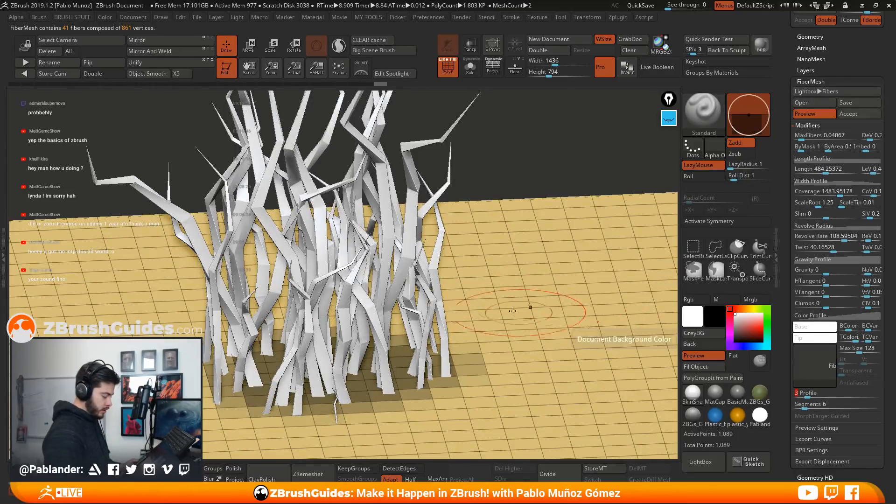
{"action": "right_click_drag", "start_coordinate": [534, 316], "coordinate": [489, 278]}
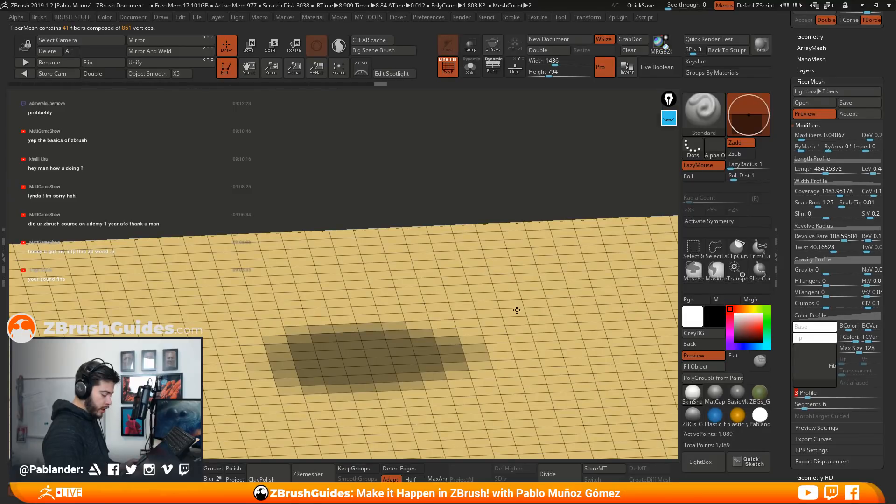
{"action": "right_click_drag", "start_coordinate": [517, 309], "coordinate": [381, 294]}
{"action": "left_click_drag", "start_coordinate": [807, 396], "coordinate": [802, 396]}
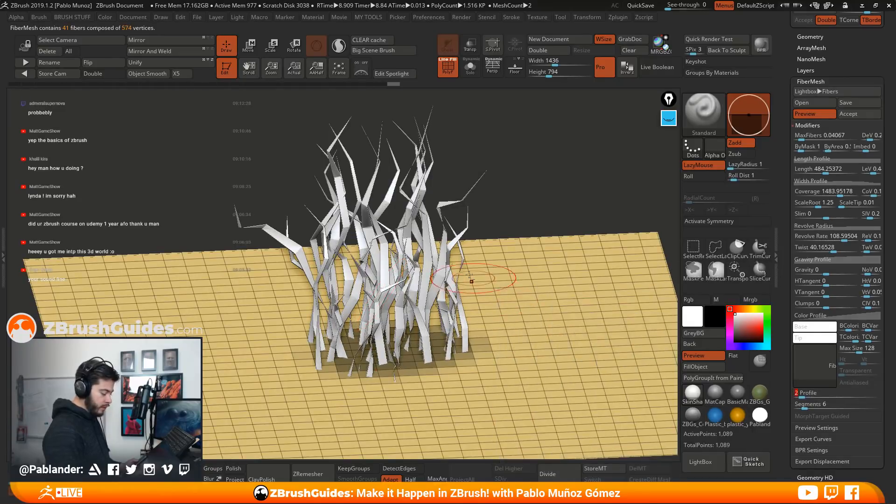
{"action": "right_click_drag", "start_coordinate": [527, 378], "coordinate": [443, 241]}
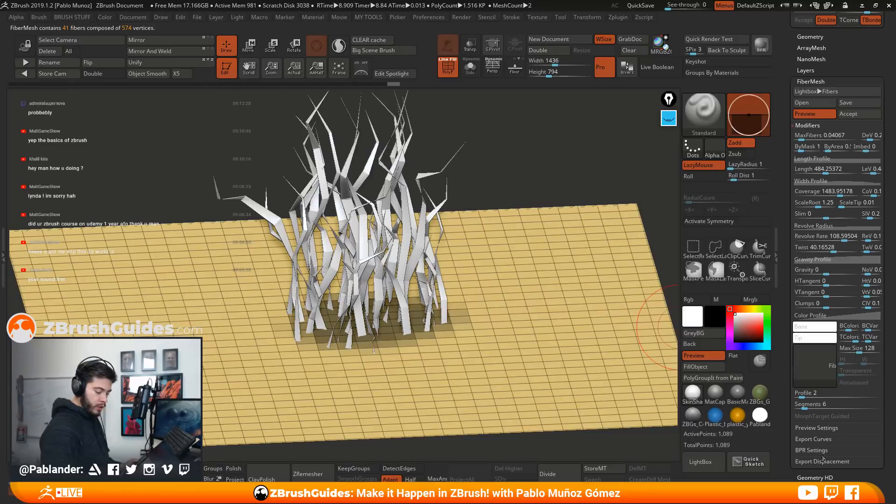
Show the fibers' BPR Settings and make a BPR render to preview the smoothed strands, keeping Profile at 2
{"action": "scroll", "coordinate": [793, 439], "scroll_direction": "down", "scroll_amount": 5}
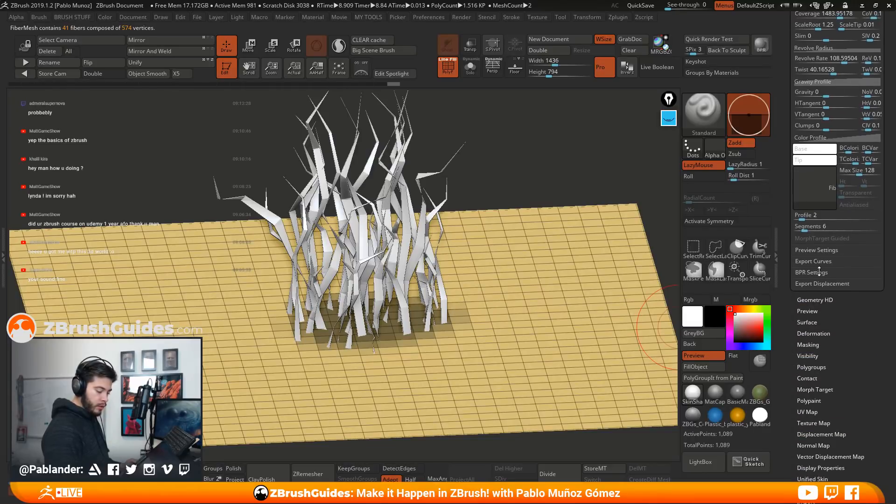
{"action": "left_click", "coordinate": [812, 272]}
{"action": "scroll", "coordinate": [843, 357], "scroll_direction": "up", "scroll_amount": 2}
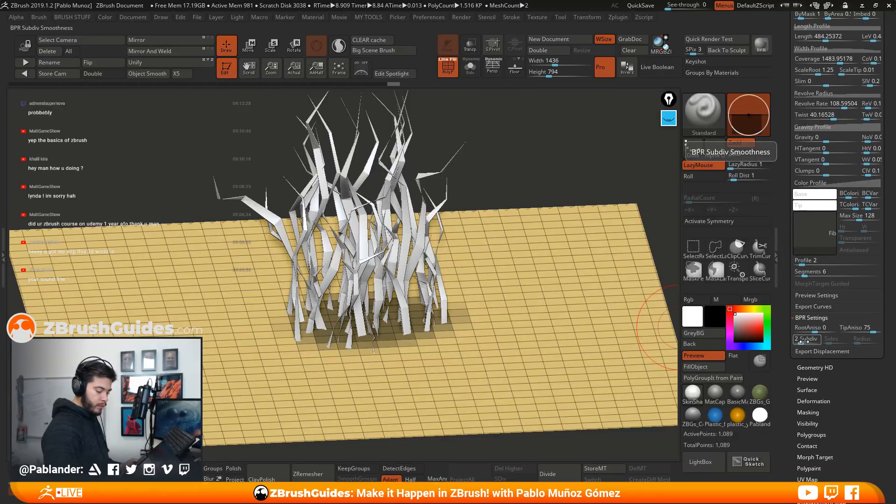
{"action": "key", "text": "shift+r"}
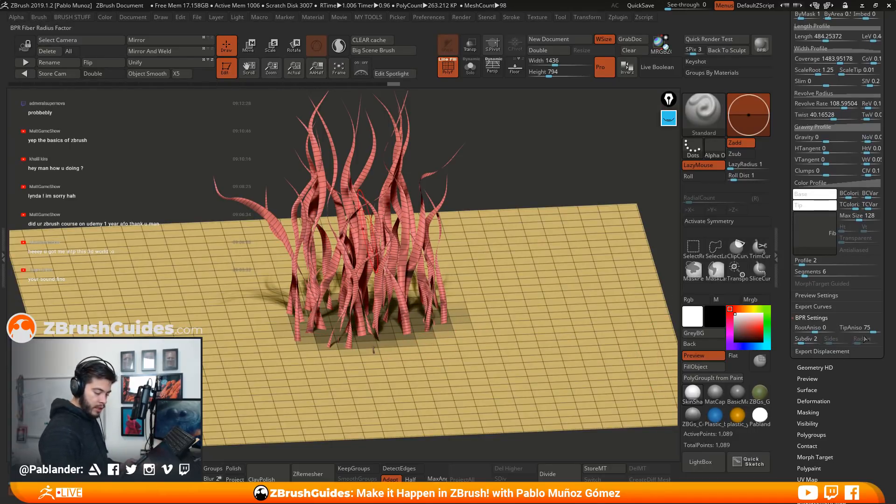
{"action": "left_click", "coordinate": [804, 264]}
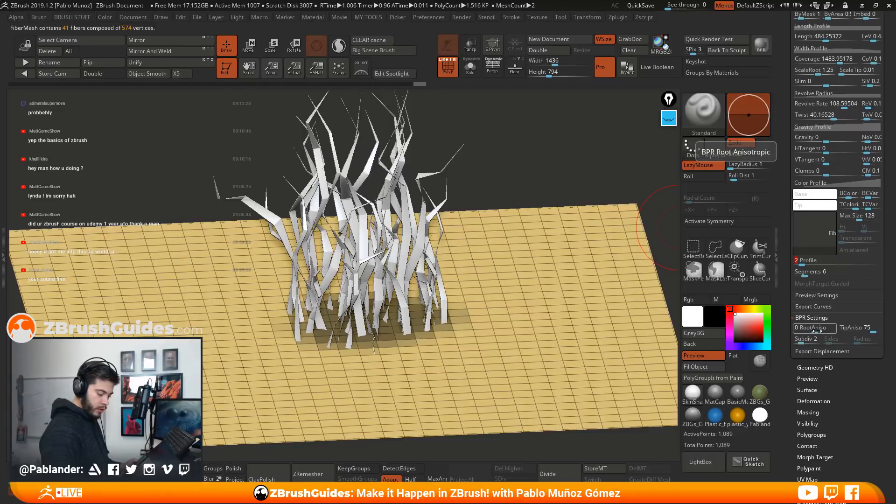
Inspect the flat strands from several angles and review their Profile and Segments settings
{"action": "left_click_drag", "start_coordinate": [502, 196], "coordinate": [495, 227], "text": "alt"}
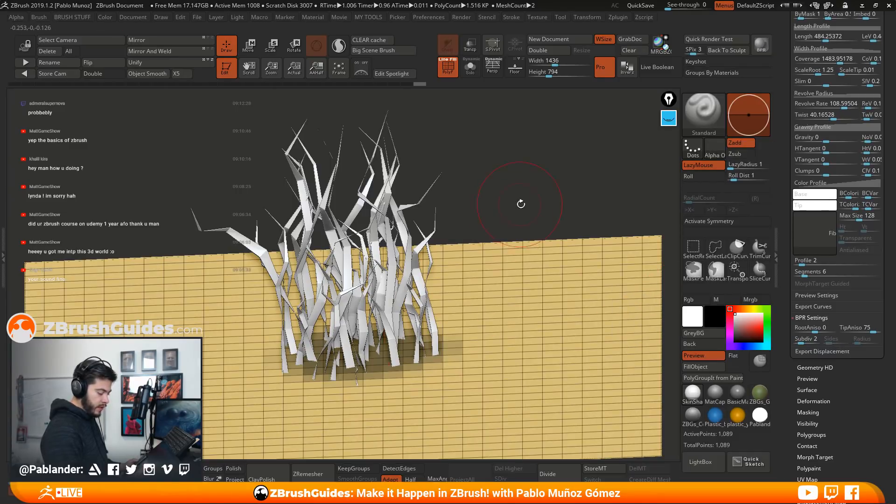
{"action": "left_click_drag", "start_coordinate": [520, 204], "coordinate": [524, 219]}
{"action": "left_click_drag", "start_coordinate": [786, 284], "coordinate": [788, 329]}
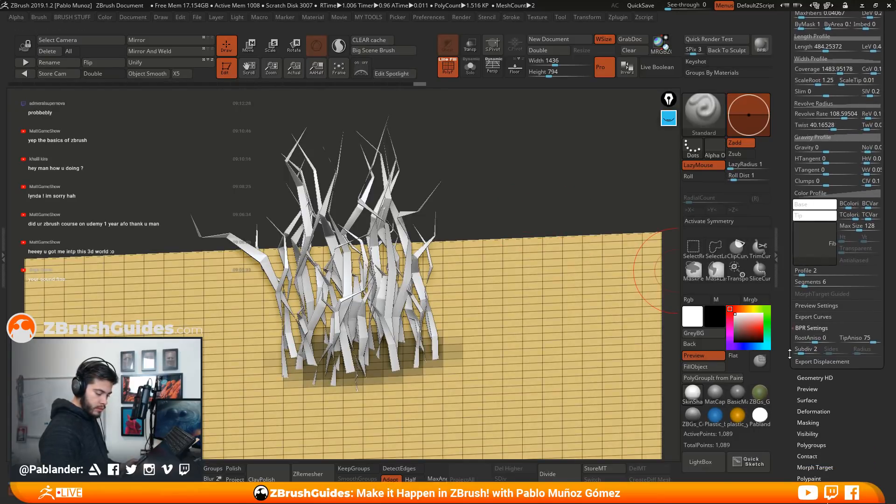
{"action": "scroll", "coordinate": [829, 298], "scroll_direction": "up", "scroll_amount": 1}
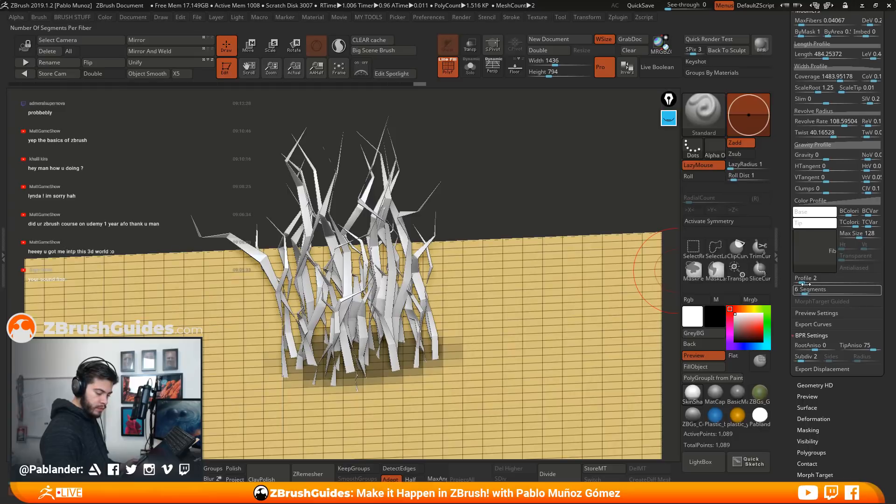
{"action": "left_click_drag", "start_coordinate": [804, 283], "coordinate": [805, 281]}
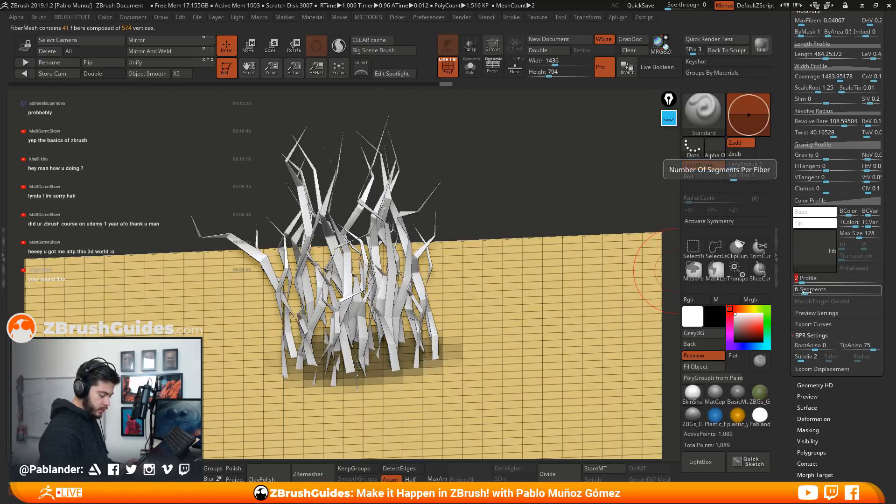
{"action": "right_click_drag", "start_coordinate": [457, 326], "coordinate": [476, 291], "text": "alt"}
{"action": "right_click_drag", "start_coordinate": [494, 310], "coordinate": [501, 284]}
{"action": "right_click", "coordinate": [499, 295]}
{"action": "right_click_drag", "start_coordinate": [573, 209], "coordinate": [562, 237]}
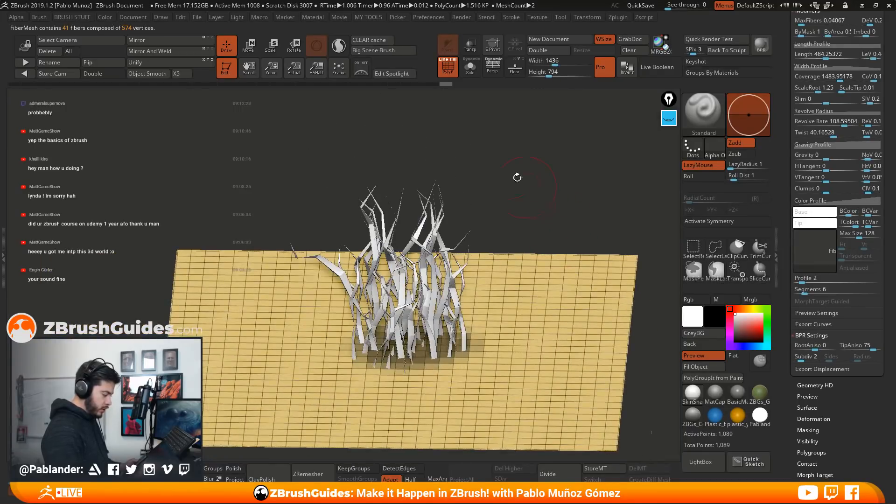
Turn off the polyframe display and render the fiber clump with BPR
{"action": "left_click", "coordinate": [449, 75]}
{"action": "right_click_drag", "start_coordinate": [579, 139], "coordinate": [519, 183], "text": "ctrl"}
{"action": "left_click", "coordinate": [761, 44]}
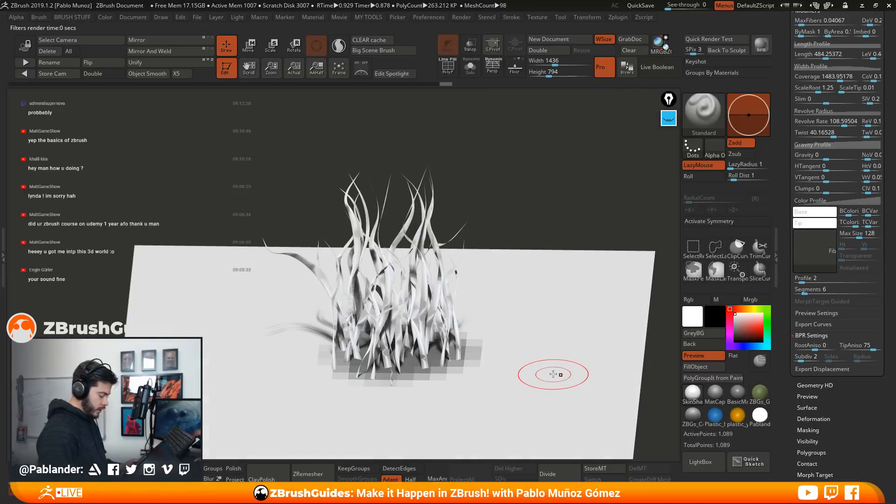
Switch to the grey MatCap material, render the clump again, and return to the FiberMesh settings
{"action": "left_click", "coordinate": [715, 395]}
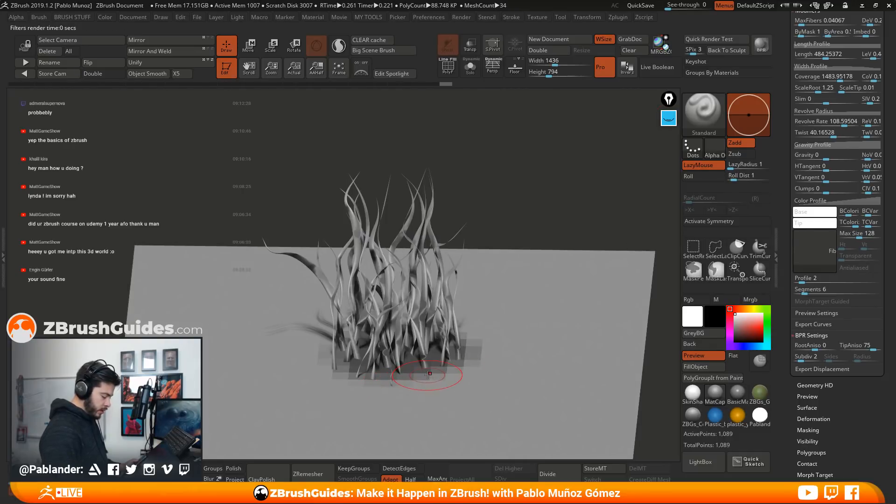
{"action": "left_click_drag", "start_coordinate": [555, 163], "coordinate": [554, 189]}
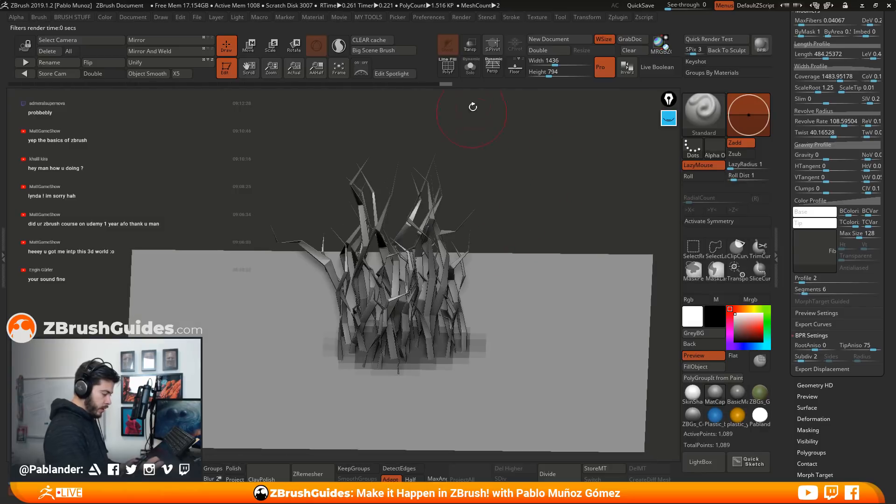
{"action": "left_click_drag", "start_coordinate": [783, 150], "coordinate": [784, 225]}
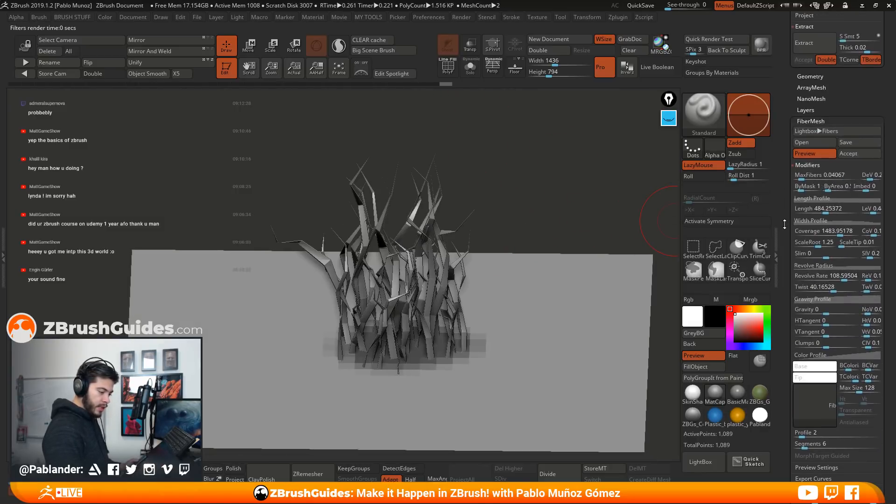
Accept the FiberMesh preview as a separate subtool, hide the plane, and make the fibers the active subtool
{"action": "left_click", "coordinate": [854, 154]}
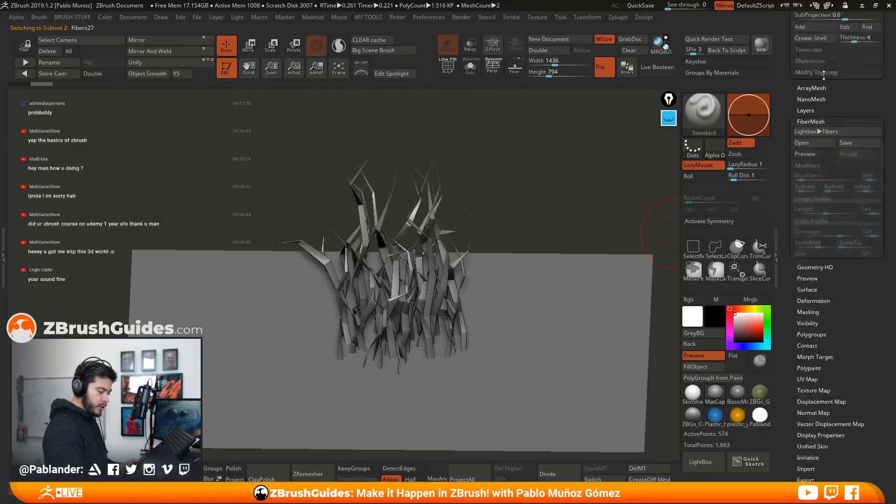
{"action": "left_click_drag", "start_coordinate": [830, 148], "coordinate": [824, 185]}
{"action": "left_click", "coordinate": [823, 183]}
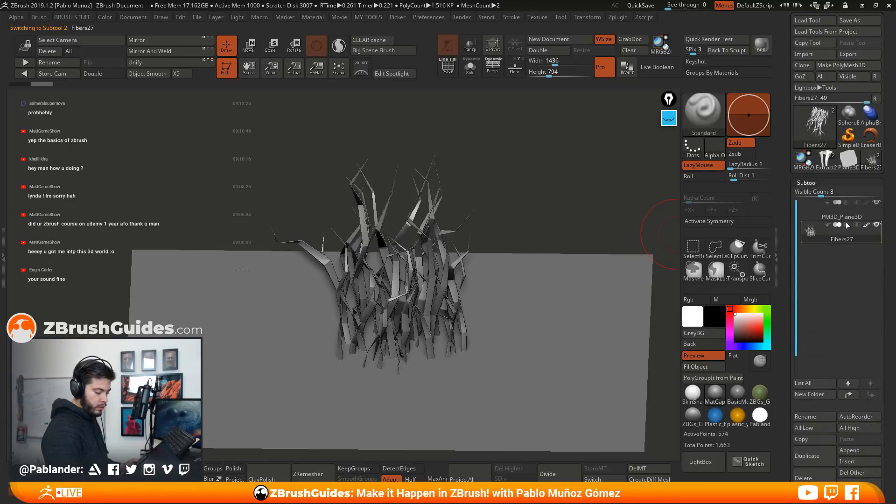
{"action": "left_click", "coordinate": [829, 218]}
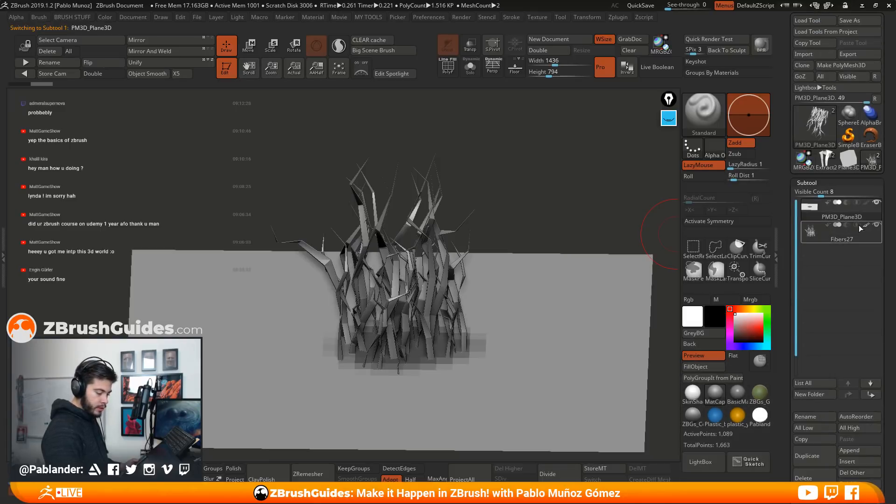
{"action": "left_click", "coordinate": [877, 204]}
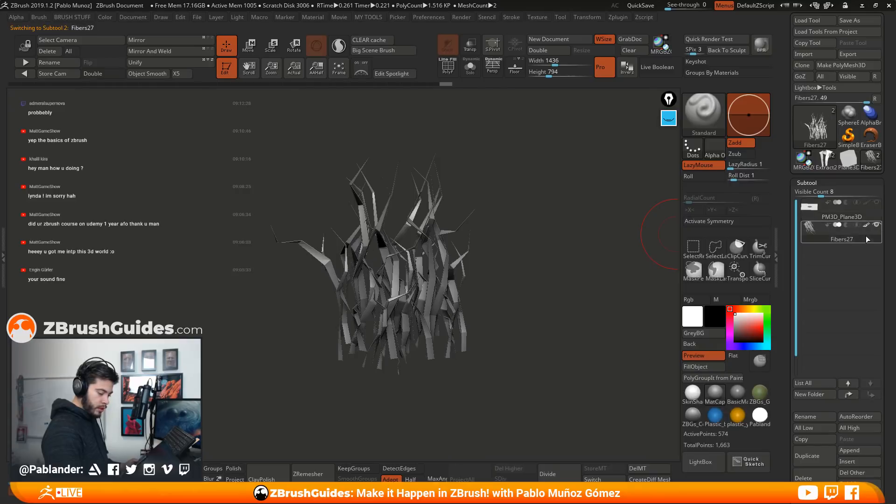
{"action": "mouse_move", "coordinate": [516, 252]}
{"action": "left_mouse_down"}
{"action": "mouse_move", "coordinate": [504, 250]}
{"action": "mouse_move", "coordinate": [518, 222]}
{"action": "mouse_move", "coordinate": [523, 313]}
{"action": "mouse_move", "coordinate": [534, 300]}
{"action": "left_mouse_up"}
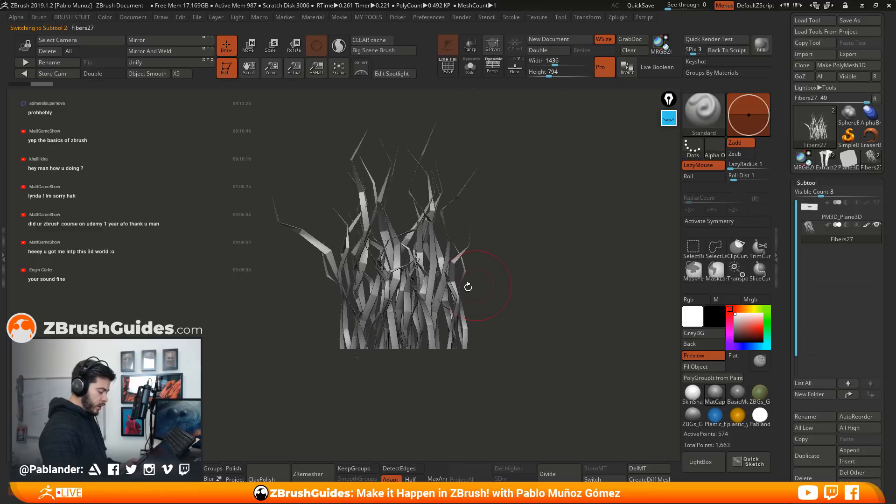
{"action": "left_click_drag", "start_coordinate": [536, 209], "coordinate": [535, 235], "text": "alt"}
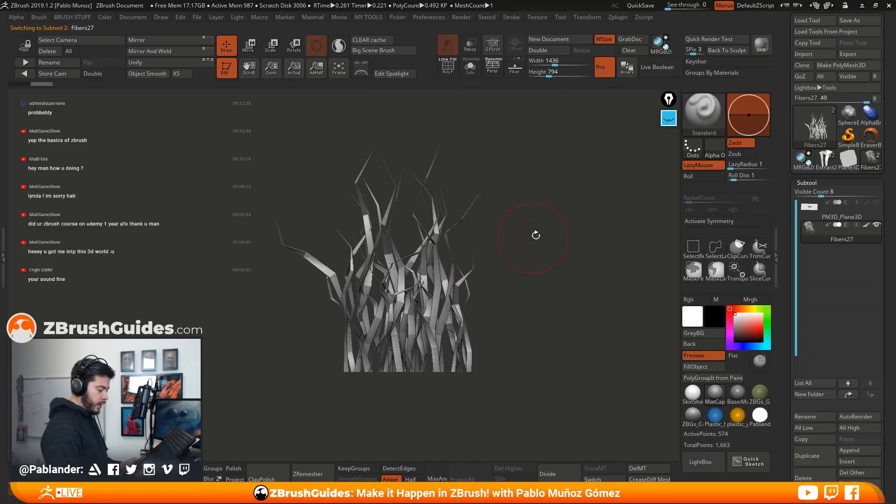
Choose the GroomHairToss brush and comb the upper parts of the strands
{"action": "left_click", "coordinate": [700, 110]}
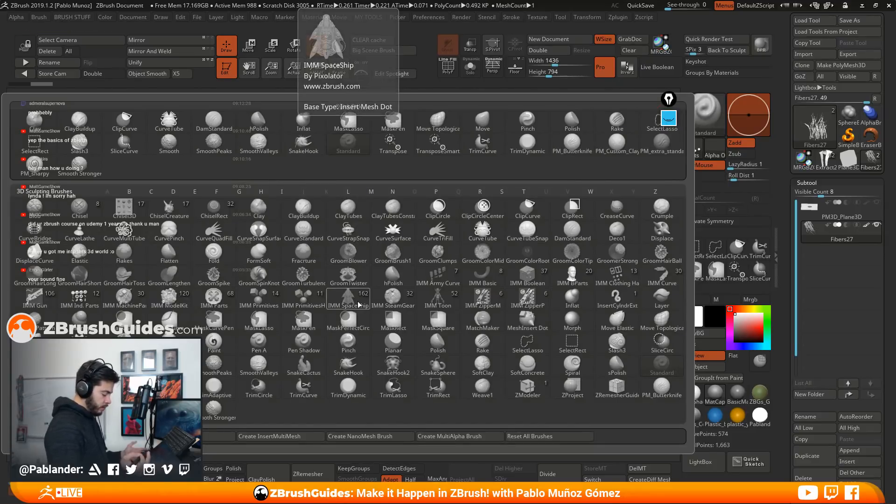
{"action": "left_click", "coordinate": [125, 279]}
{"action": "left_click_drag", "start_coordinate": [272, 222], "coordinate": [290, 229]}
{"action": "mouse_move", "coordinate": [356, 210]}
{"action": "left_mouse_down"}
{"action": "mouse_move", "coordinate": [374, 202]}
{"action": "mouse_move", "coordinate": [380, 212]}
{"action": "mouse_move", "coordinate": [393, 208]}
{"action": "mouse_move", "coordinate": [399, 229]}
{"action": "left_mouse_up"}
{"action": "mouse_move", "coordinate": [565, 248]}
{"action": "left_mouse_down"}
{"action": "mouse_move", "coordinate": [536, 249]}
{"action": "mouse_move", "coordinate": [583, 246]}
{"action": "left_mouse_up"}
{"action": "left_click_drag", "start_coordinate": [578, 197], "coordinate": [578, 208]}
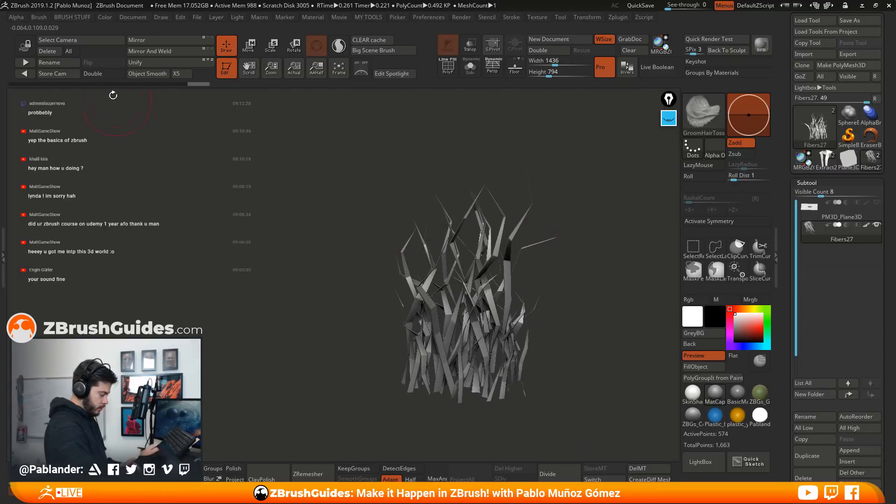
Turn on double-sided display and continue grooming the strands with GroomHairToss from several angles
{"action": "left_click", "coordinate": [101, 74]}
{"action": "left_click_drag", "start_coordinate": [398, 267], "coordinate": [466, 308]}
{"action": "mouse_move", "coordinate": [466, 366]}
{"action": "left_mouse_down"}
{"action": "mouse_move", "coordinate": [542, 278]}
{"action": "mouse_move", "coordinate": [567, 265]}
{"action": "left_mouse_up"}
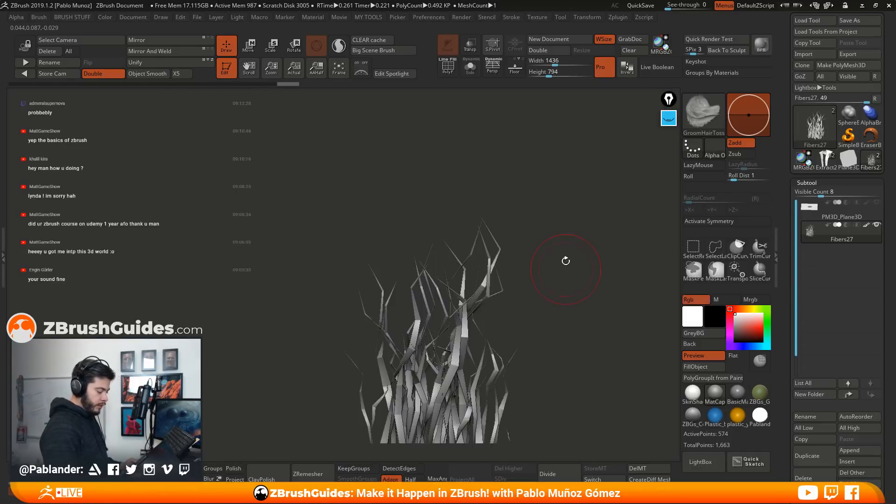
{"action": "mouse_move", "coordinate": [552, 298]}
{"action": "left_mouse_down", "text": "alt"}
{"action": "mouse_move", "coordinate": [542, 237]}
{"action": "mouse_move", "coordinate": [490, 229]}
{"action": "left_mouse_up", "text": "alt"}
{"action": "left_click_drag", "start_coordinate": [513, 234], "coordinate": [570, 250]}
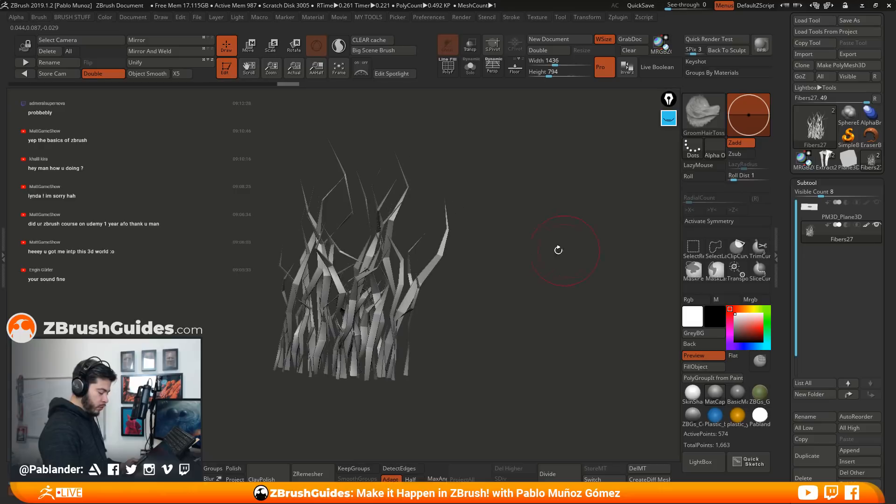
{"action": "left_click_drag", "start_coordinate": [491, 247], "coordinate": [539, 251], "text": "alt"}
{"action": "left_click_drag", "start_coordinate": [472, 250], "coordinate": [544, 298]}
{"action": "left_click_drag", "start_coordinate": [514, 348], "coordinate": [531, 313]}
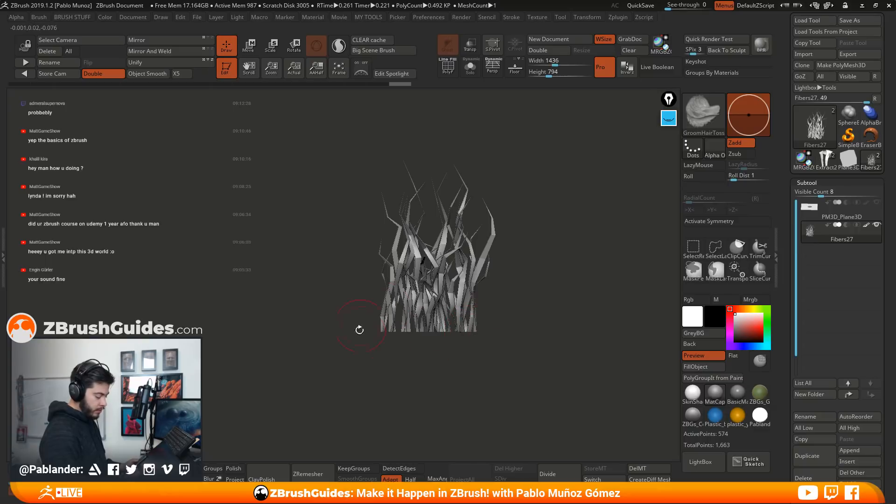
Replace the old screen annotations with a yellow sketch of a narrower base and outward-flaring strands, and hide the annotation overlay
{"action": "left_click", "coordinate": [669, 119]}
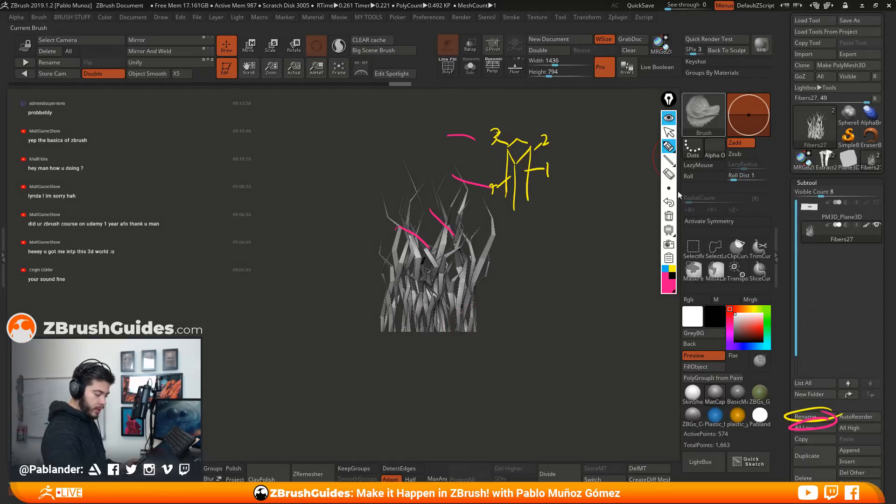
{"action": "left_click", "coordinate": [669, 217]}
{"action": "left_click", "coordinate": [672, 270]}
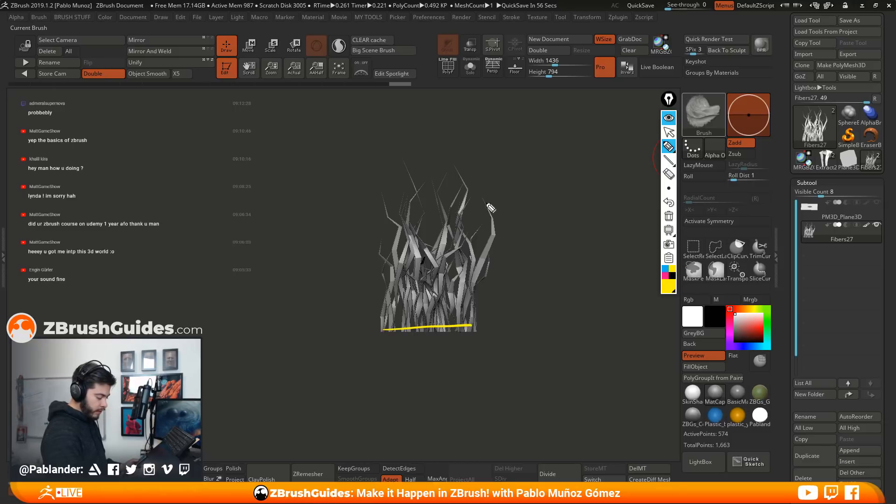
{"action": "left_click_drag", "start_coordinate": [465, 311], "coordinate": [454, 339]}
{"action": "mouse_move", "coordinate": [386, 191]}
{"action": "left_mouse_down"}
{"action": "mouse_move", "coordinate": [379, 258]}
{"action": "mouse_move", "coordinate": [420, 329]}
{"action": "mouse_move", "coordinate": [476, 318]}
{"action": "mouse_move", "coordinate": [516, 250]}
{"action": "left_mouse_up"}
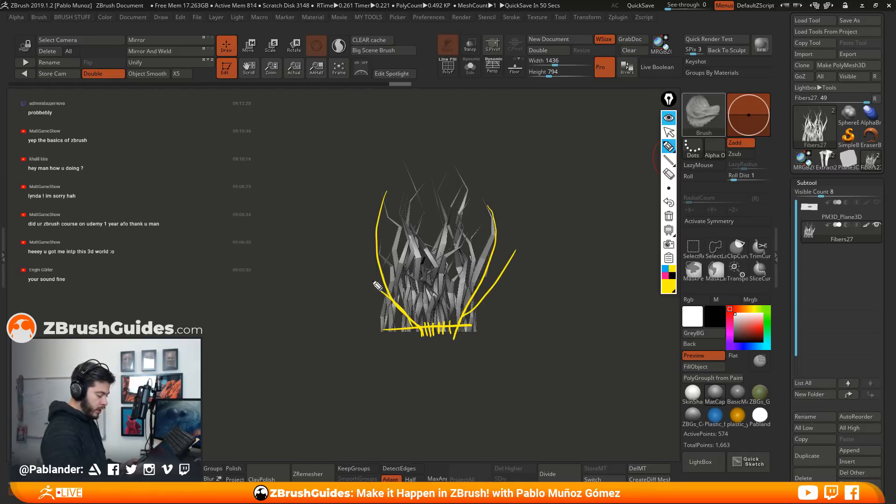
{"action": "left_click_drag", "start_coordinate": [374, 247], "coordinate": [373, 239]}
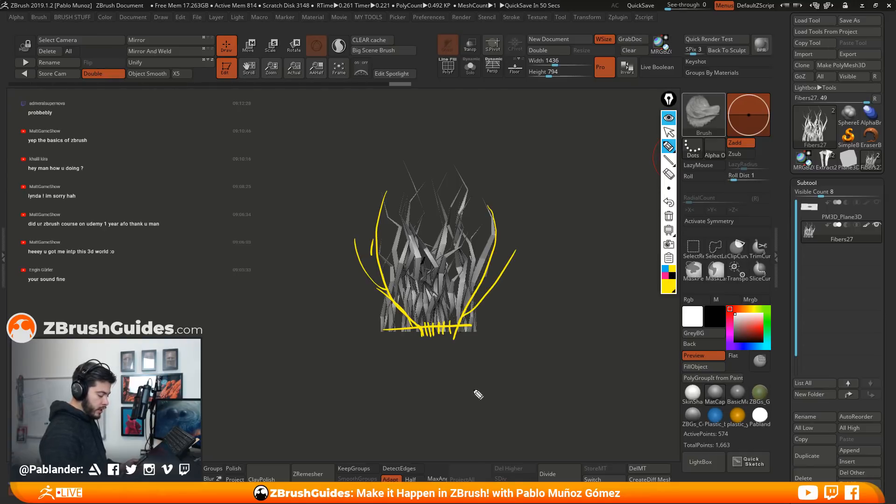
{"action": "left_click", "coordinate": [668, 121]}
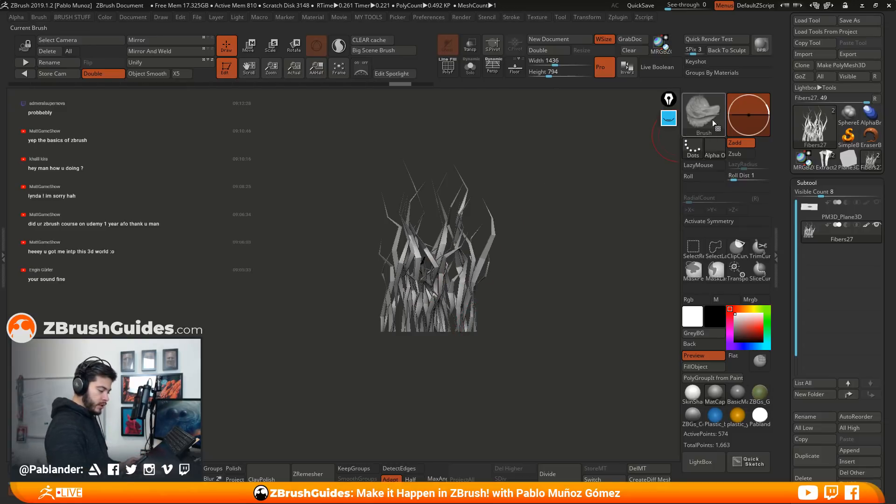
Switch to the Move brush and frame the roots of the fiber clump
{"action": "key", "text": "b"}
{"action": "key", "text": "m"}
{"action": "key", "text": "v"}
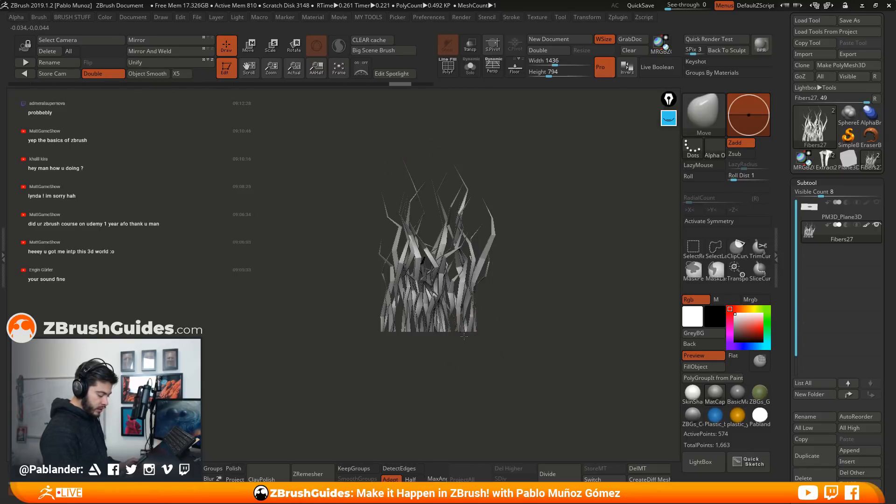
{"action": "left_click_drag", "start_coordinate": [534, 276], "coordinate": [507, 325], "text": "alt"}
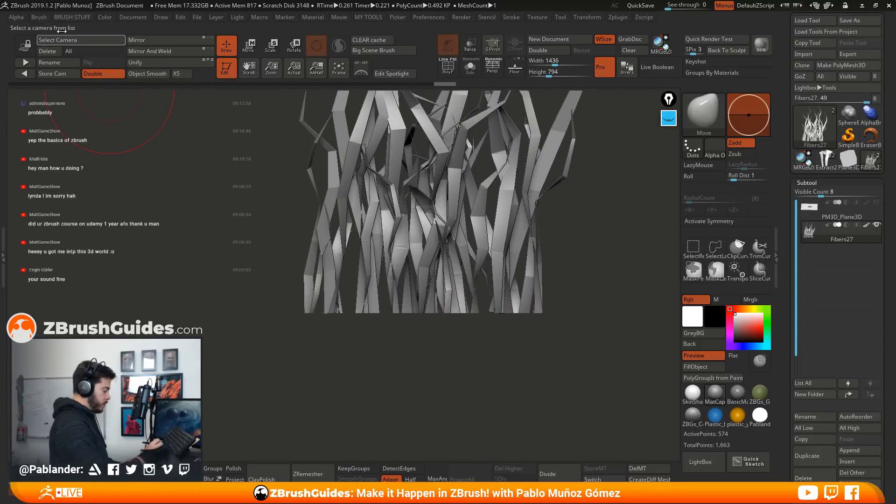
Show the Auto Masking settings of the Move brush
{"action": "left_click", "coordinate": [39, 17]}
{"action": "left_click", "coordinate": [36, 28]}
{"action": "scroll", "coordinate": [835, 275], "scroll_direction": "down", "scroll_amount": 5}
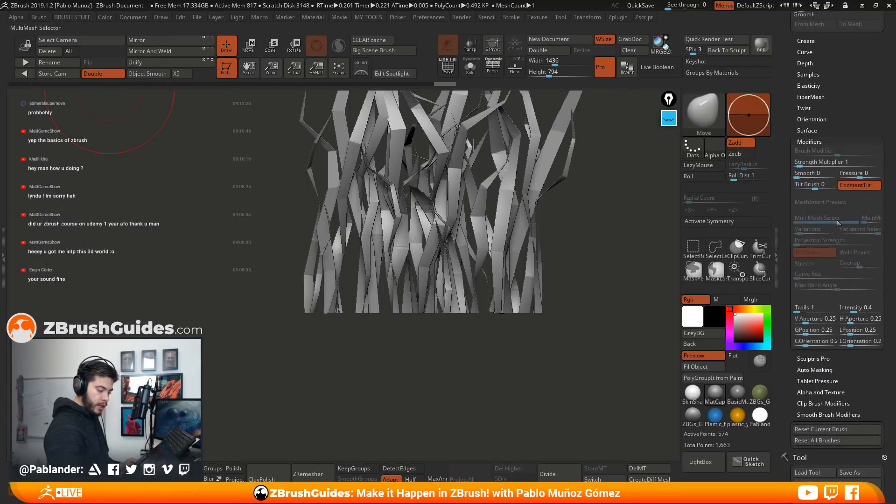
{"action": "scroll", "coordinate": [787, 281], "scroll_direction": "down", "scroll_amount": 3}
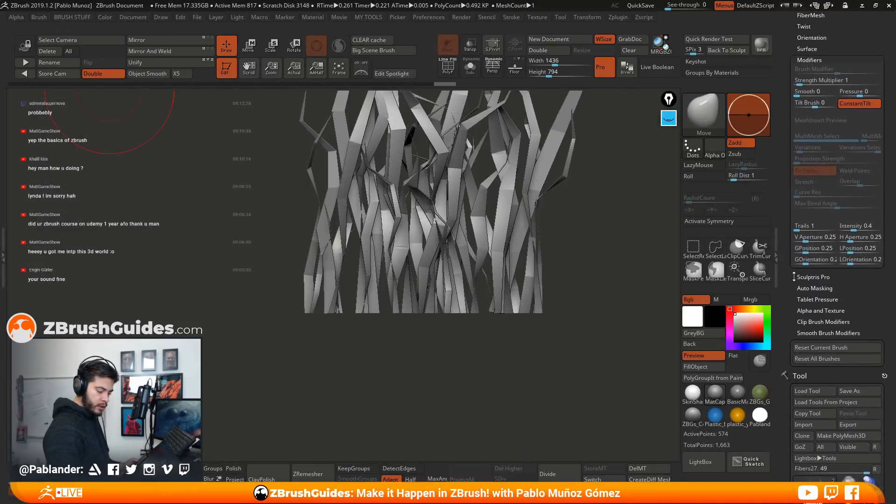
{"action": "mouse_move", "coordinate": [841, 283]}
{"action": "left_mouse_down"}
{"action": "mouse_move", "coordinate": [842, 307]}
{"action": "mouse_move", "coordinate": [857, 294]}
{"action": "left_mouse_up"}
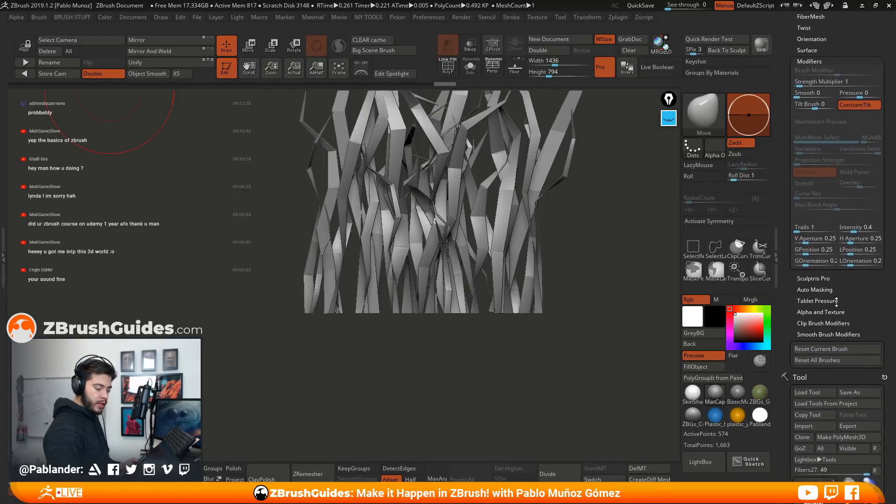
{"action": "left_click", "coordinate": [829, 289]}
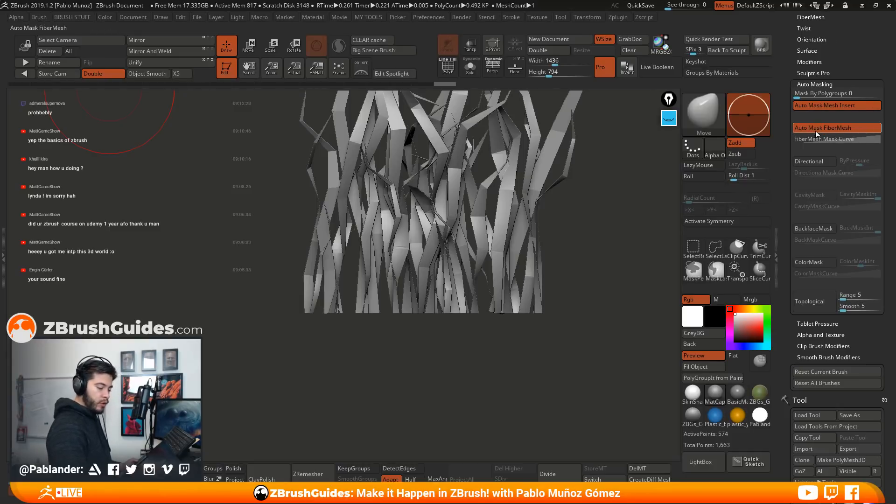
Try pulling the outermost roots outward with Auto Mask FiberMesh off, undo the move, and restore the masking
{"action": "left_click", "coordinate": [849, 126]}
{"action": "mouse_move", "coordinate": [525, 310]}
{"action": "left_mouse_down"}
{"action": "mouse_move", "coordinate": [441, 309]}
{"action": "mouse_move", "coordinate": [642, 306]}
{"action": "mouse_move", "coordinate": [441, 310]}
{"action": "mouse_move", "coordinate": [612, 307]}
{"action": "left_mouse_up"}
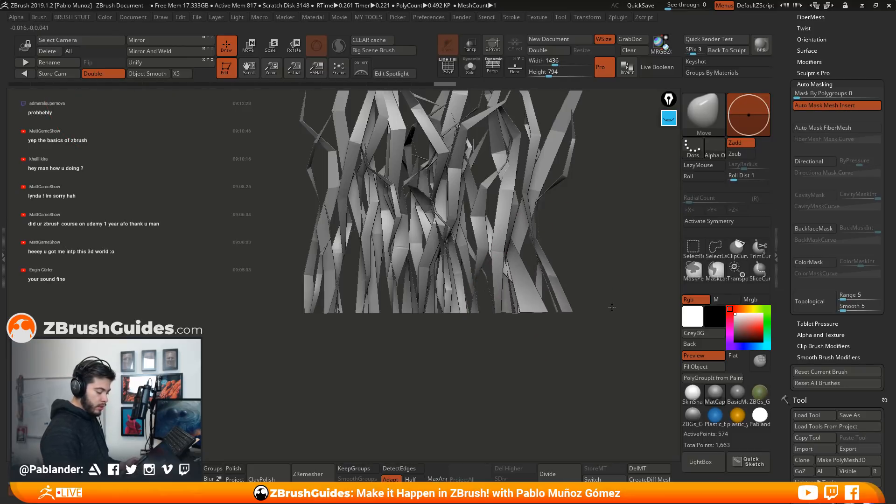
{"action": "key", "text": "ctrl+z"}
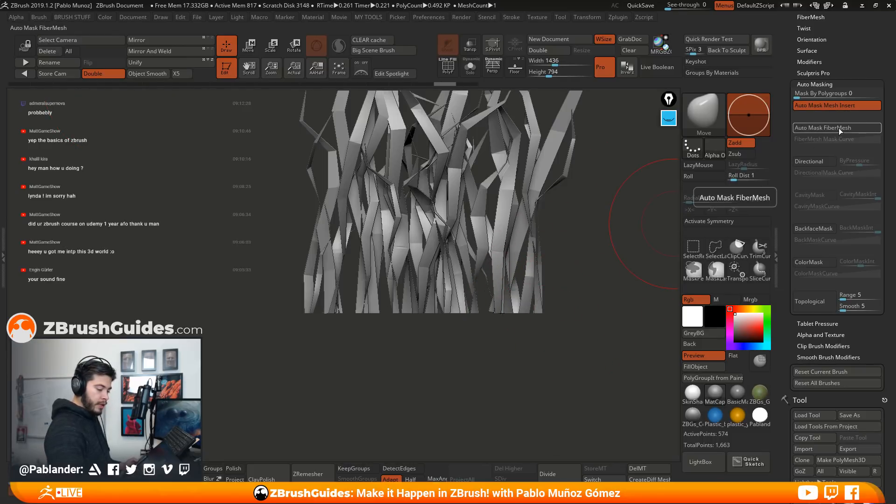
{"action": "left_click", "coordinate": [840, 128]}
Test the Move brush on the strands with Auto Mask FiberMesh active
{"action": "left_click_drag", "start_coordinate": [594, 208], "coordinate": [524, 330], "text": "alt"}
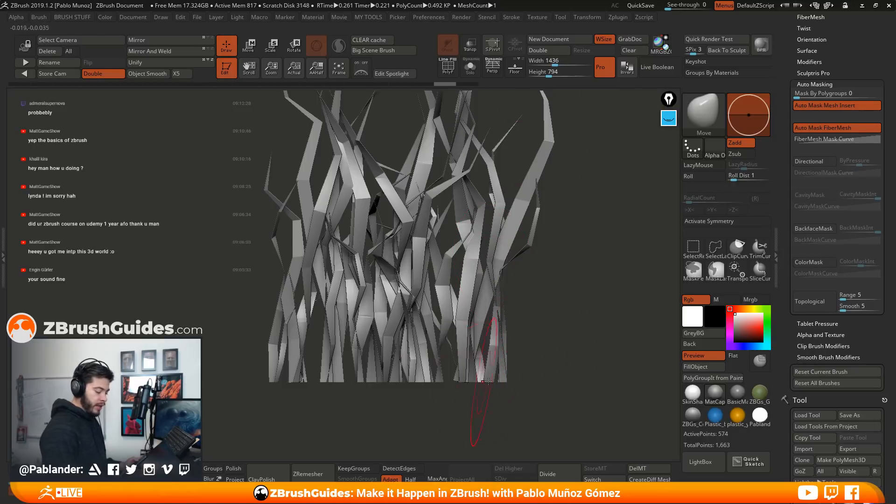
{"action": "right_click_drag", "start_coordinate": [490, 189], "coordinate": [434, 121], "text": "ctrl"}
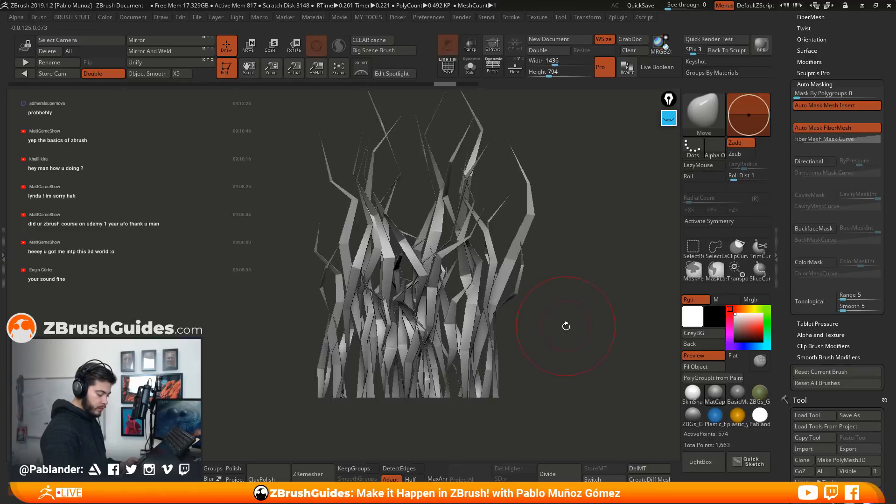
{"action": "left_click_drag", "start_coordinate": [566, 325], "coordinate": [516, 354]}
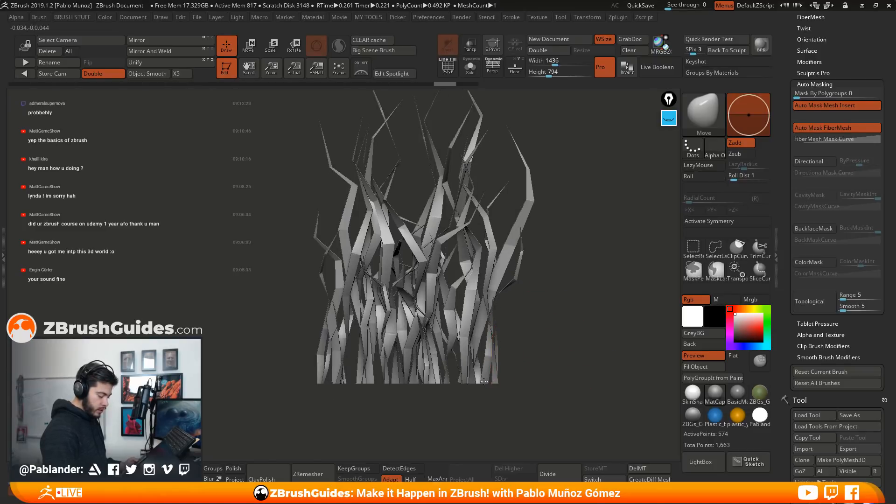
Turn off Auto Mask FiberMesh and move the strand roots at the clump's base with an adjusted Move brush
{"action": "left_click", "coordinate": [819, 128]}
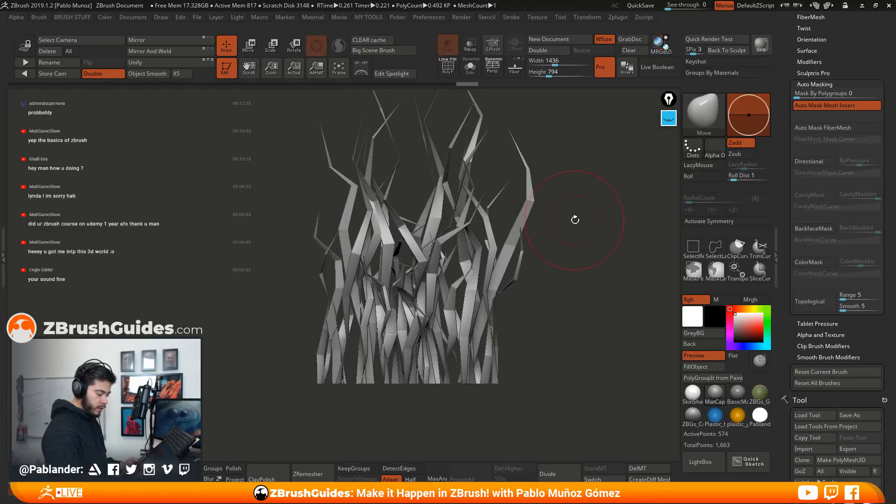
{"action": "key", "text": "space"}
{"action": "key", "text": "shift"}
{"action": "left_click_drag", "start_coordinate": [482, 380], "coordinate": [461, 382]}
{"action": "left_click_drag", "start_coordinate": [490, 381], "coordinate": [481, 381]}
{"action": "mouse_move", "coordinate": [355, 382]}
{"action": "left_mouse_down"}
{"action": "mouse_move", "coordinate": [367, 382]}
{"action": "mouse_move", "coordinate": [345, 381]}
{"action": "left_mouse_up"}
Undo the root moves and redo them to compare the shape of the base
{"action": "key", "text": "ctrl+z"}
{"action": "key", "text": "ctrl+z"}
{"action": "key", "text": "ctrl+z"}
{"action": "key", "text": "ctrl+z"}
{"action": "key", "text": "ctrl+z"}
{"action": "key", "text": "ctrl+z"}
{"action": "key", "text": "ctrl+z"}
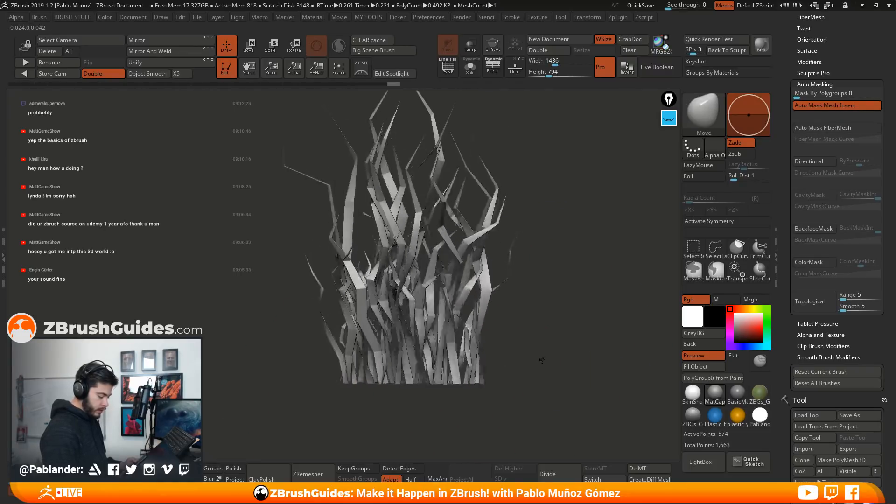
{"action": "left_click_drag", "start_coordinate": [541, 360], "coordinate": [529, 375]}
{"action": "key", "text": "ctrl+shift+z"}
{"action": "key", "text": "ctrl+shift+z"}
{"action": "key", "text": "ctrl+shift+z"}
{"action": "key", "text": "ctrl+shift+z"}
{"action": "key", "text": "ctrl+shift+z"}
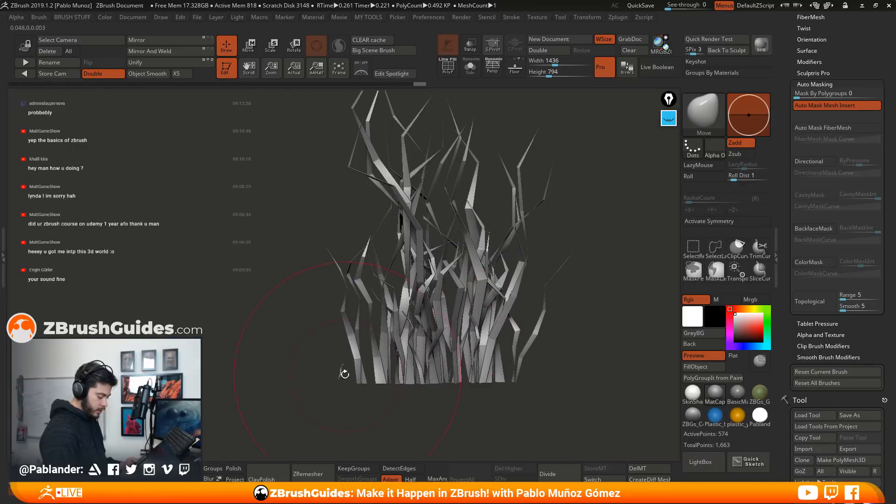
Reposition the remaining roots from several sides with the Move brush to tighten the clump's base
{"action": "left_click_drag", "start_coordinate": [365, 384], "coordinate": [468, 405]}
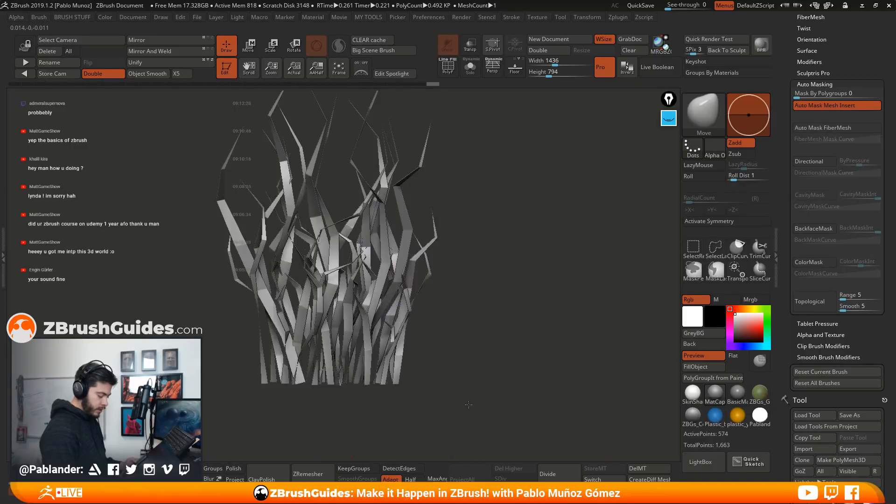
{"action": "left_click_drag", "start_coordinate": [394, 382], "coordinate": [465, 349]}
{"action": "mouse_move", "coordinate": [519, 357]}
{"action": "left_mouse_down"}
{"action": "mouse_move", "coordinate": [506, 357]}
{"action": "mouse_move", "coordinate": [553, 360]}
{"action": "mouse_move", "coordinate": [539, 343]}
{"action": "mouse_move", "coordinate": [522, 349]}
{"action": "left_mouse_up"}
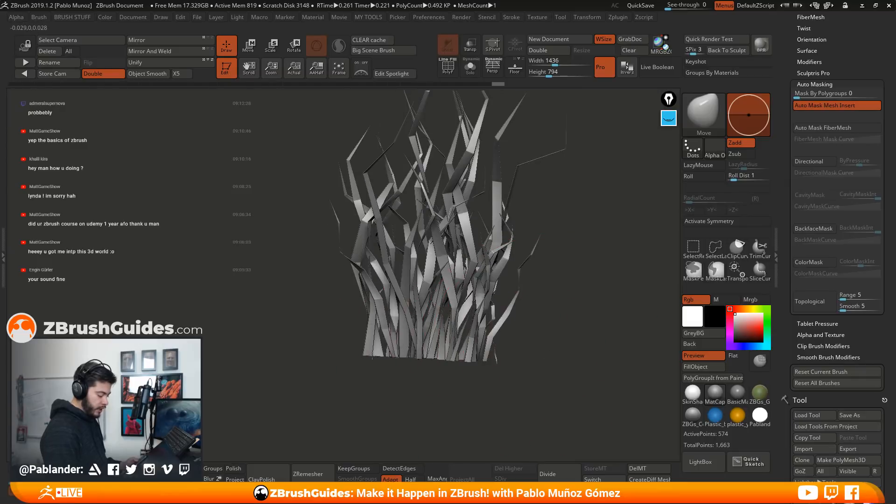
{"action": "mouse_move", "coordinate": [382, 352]}
{"action": "left_mouse_down"}
{"action": "mouse_move", "coordinate": [544, 345]}
{"action": "mouse_move", "coordinate": [362, 352]}
{"action": "left_mouse_up"}
{"action": "left_click_drag", "start_coordinate": [544, 329], "coordinate": [548, 307], "text": "alt"}
{"action": "mouse_move", "coordinate": [552, 285]}
{"action": "left_mouse_down"}
{"action": "mouse_move", "coordinate": [525, 272]}
{"action": "mouse_move", "coordinate": [524, 315]}
{"action": "mouse_move", "coordinate": [546, 186]}
{"action": "mouse_move", "coordinate": [531, 255]}
{"action": "mouse_move", "coordinate": [584, 232]}
{"action": "left_mouse_up"}
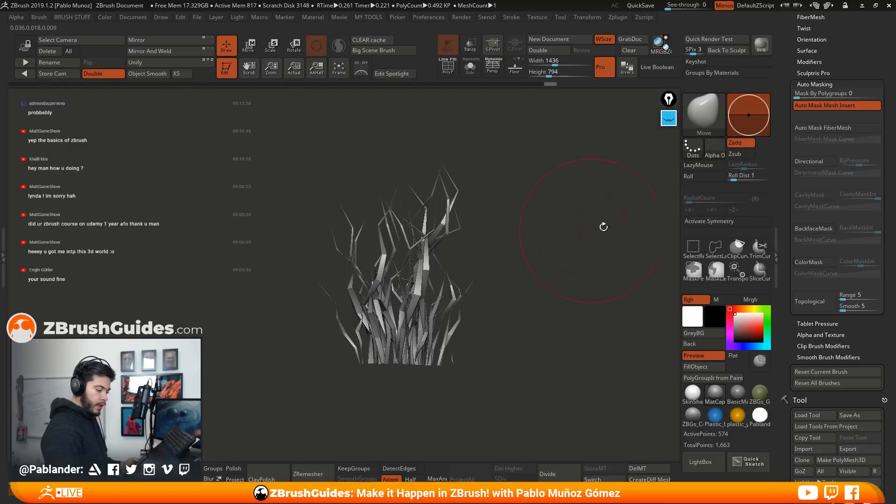
Turn Auto Mask FiberMesh back on for the Move brush and check the clump's shape
{"action": "left_click", "coordinate": [831, 129]}
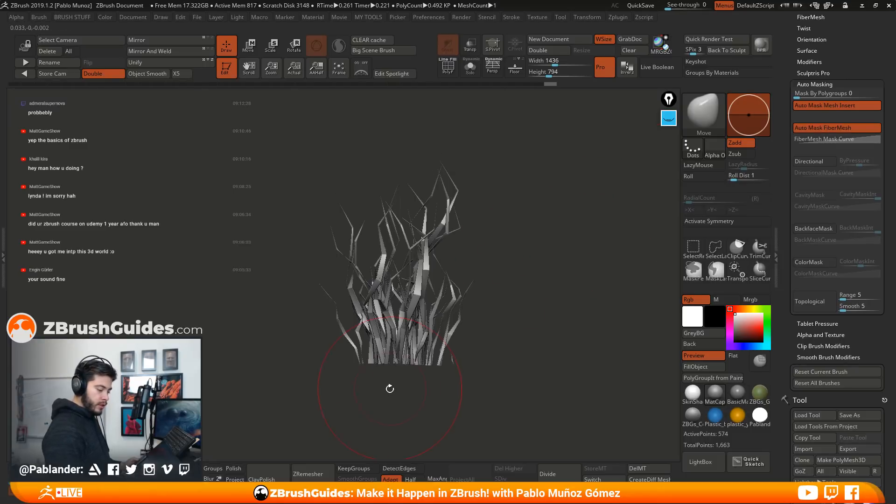
{"action": "mouse_move", "coordinate": [522, 286]}
{"action": "left_mouse_down"}
{"action": "mouse_move", "coordinate": [518, 299]}
{"action": "mouse_move", "coordinate": [508, 252]}
{"action": "mouse_move", "coordinate": [499, 285]}
{"action": "mouse_move", "coordinate": [487, 290]}
{"action": "mouse_move", "coordinate": [537, 268]}
{"action": "left_mouse_up"}
{"action": "left_click_drag", "start_coordinate": [547, 232], "coordinate": [513, 314]}
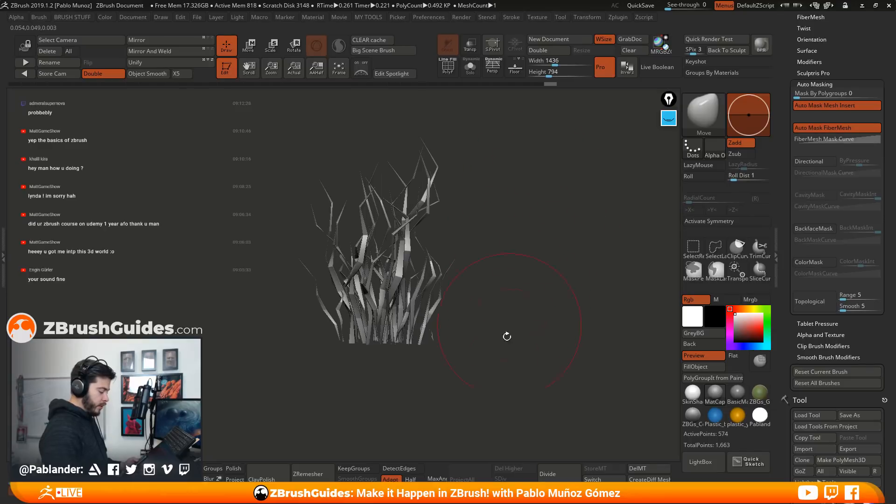
Create a new InsertMesh brush from the fiber clump as viewed from above and test it with one insertion, undoing that copy
{"action": "left_click_drag", "start_coordinate": [530, 174], "coordinate": [519, 256]}
{"action": "mouse_move", "coordinate": [510, 337]}
{"action": "left_mouse_down", "text": "alt"}
{"action": "mouse_move", "coordinate": [525, 268]}
{"action": "mouse_move", "coordinate": [551, 254]}
{"action": "mouse_move", "coordinate": [552, 265]}
{"action": "mouse_move", "coordinate": [549, 249]}
{"action": "left_mouse_up", "text": "alt"}
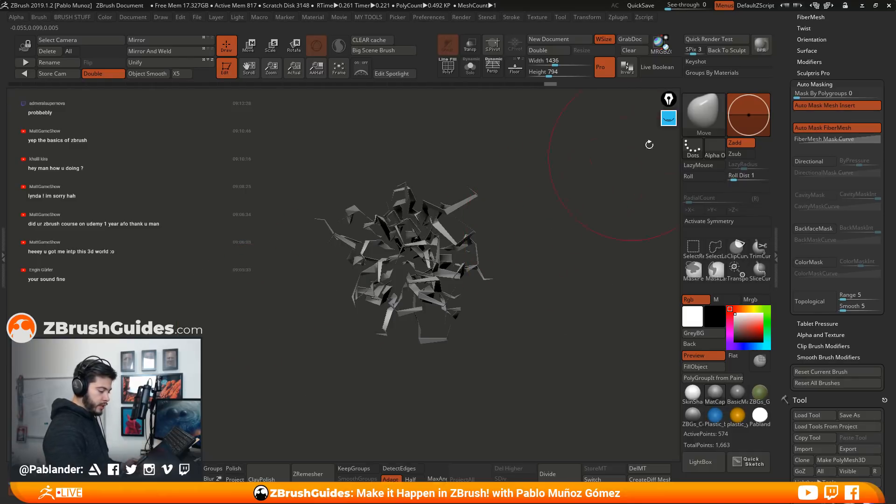
{"action": "key", "text": "b"}
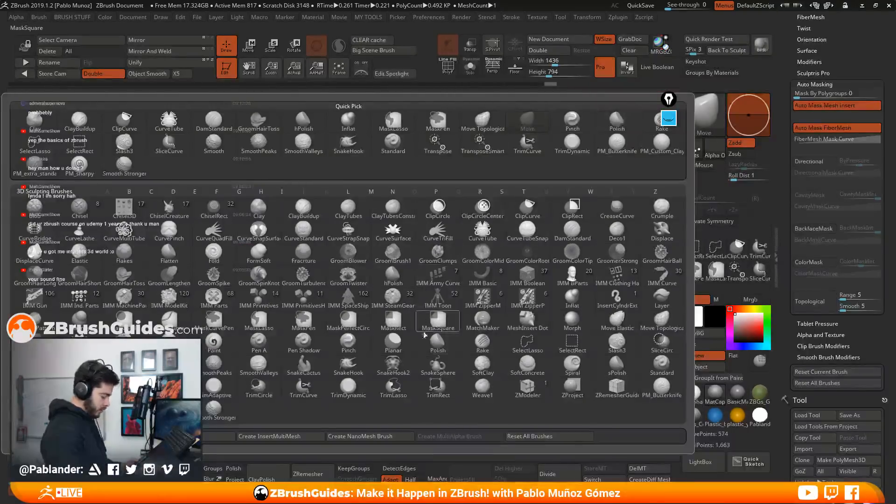
{"action": "left_click", "coordinate": [205, 438]}
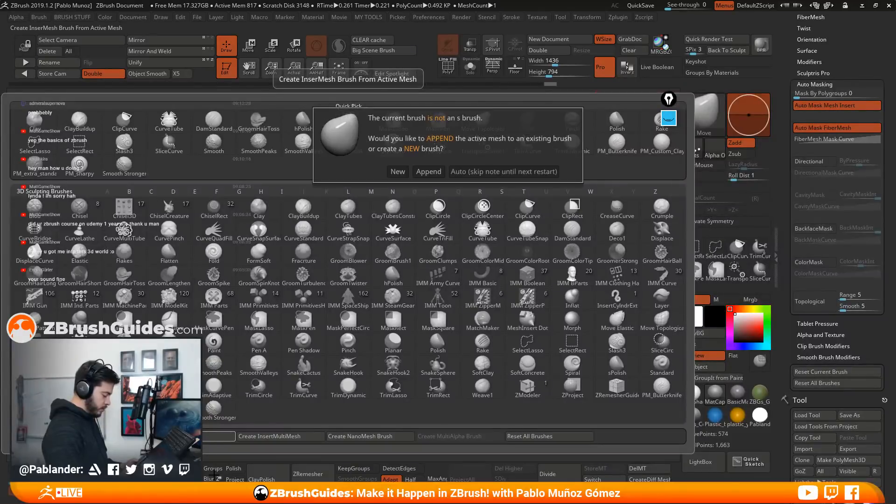
{"action": "left_click", "coordinate": [397, 171]}
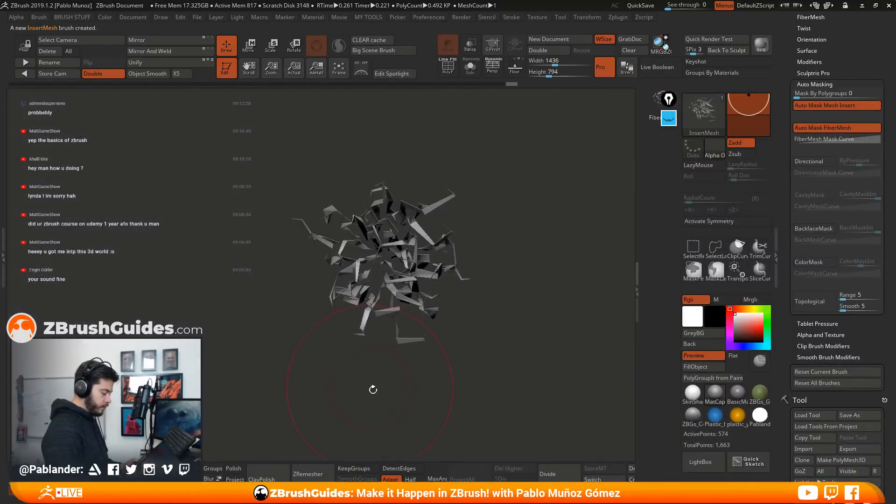
{"action": "mouse_move", "coordinate": [441, 200]}
{"action": "left_mouse_down"}
{"action": "mouse_move", "coordinate": [495, 211]}
{"action": "mouse_move", "coordinate": [490, 364]}
{"action": "left_mouse_up"}
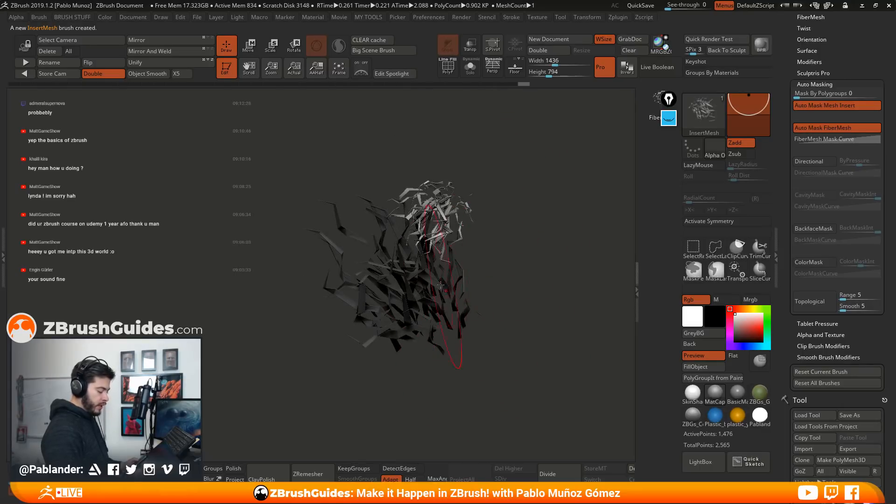
{"action": "key", "text": "ctrl+z"}
Switch to the horned character's tool with the Extract2 subtool active and frame it in the view
{"action": "left_click_drag", "start_coordinate": [780, 180], "coordinate": [781, 277]}
{"action": "mouse_move", "coordinate": [825, 331]}
{"action": "left_mouse_down"}
{"action": "mouse_move", "coordinate": [810, 166]}
{"action": "mouse_move", "coordinate": [777, 252]}
{"action": "left_mouse_up"}
{"action": "mouse_move", "coordinate": [824, 74]}
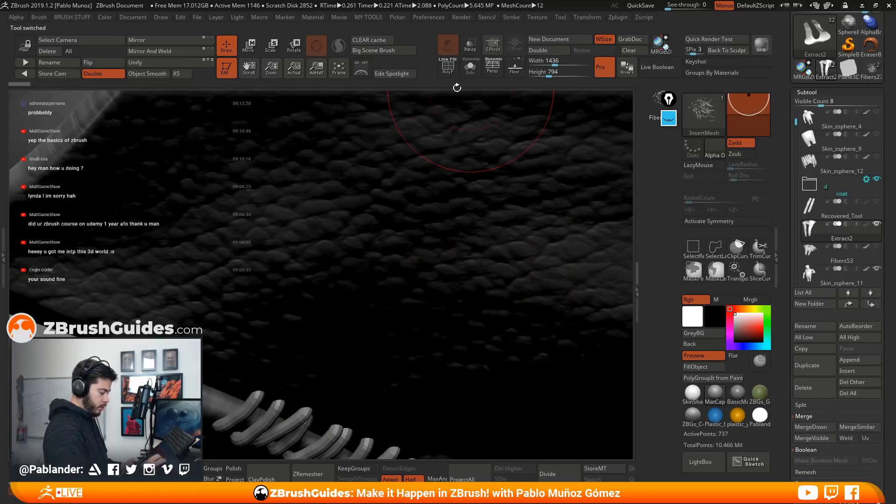
{"action": "left_click", "coordinate": [339, 70]}
Try inserting clump copies along the pointed lower edge of the robe with the InsertMesh brush, undoing each set
{"action": "left_click_drag", "start_coordinate": [490, 235], "coordinate": [462, 246]}
{"action": "mouse_move", "coordinate": [518, 224]}
{"action": "left_mouse_down", "text": "alt"}
{"action": "mouse_move", "coordinate": [542, 283]}
{"action": "mouse_move", "coordinate": [479, 273]}
{"action": "mouse_move", "coordinate": [516, 284]}
{"action": "mouse_move", "coordinate": [453, 290]}
{"action": "mouse_move", "coordinate": [452, 322]}
{"action": "mouse_move", "coordinate": [446, 286]}
{"action": "left_mouse_up", "text": "alt"}
{"action": "left_click_drag", "start_coordinate": [536, 320], "coordinate": [452, 292]}
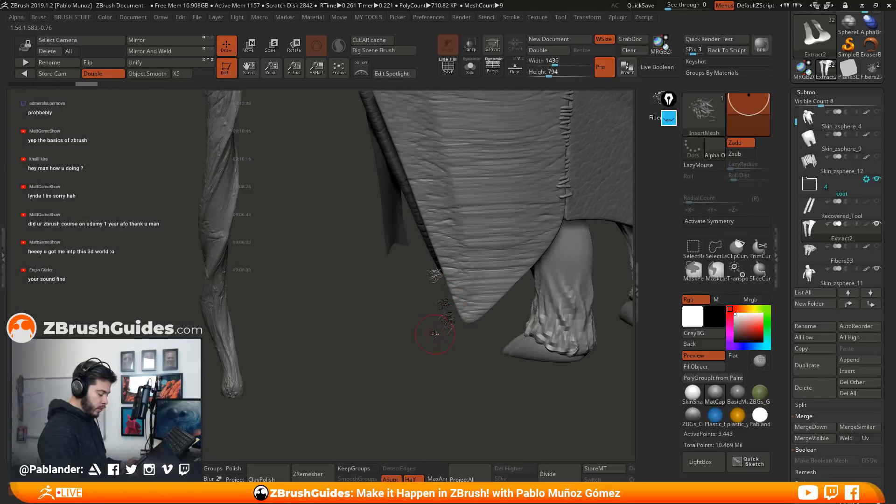
{"action": "right_click_drag", "start_coordinate": [455, 295], "coordinate": [463, 318], "text": "ctrl"}
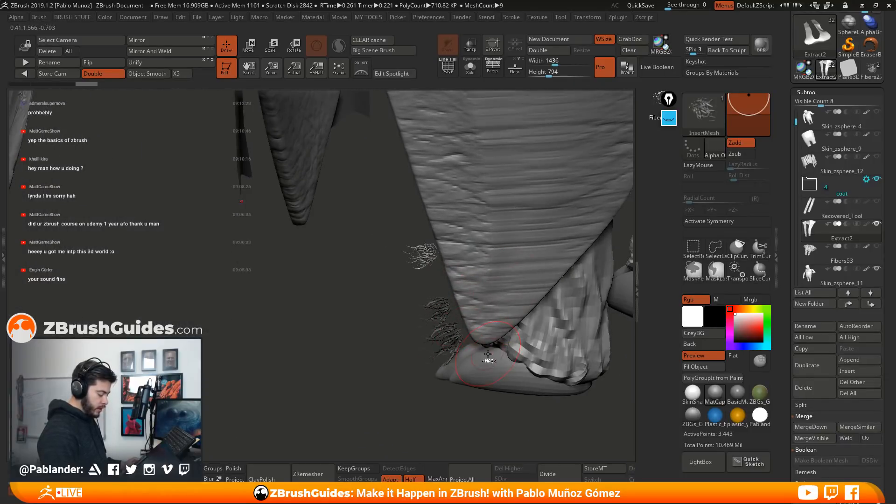
{"action": "key", "text": "ctrl+z"}
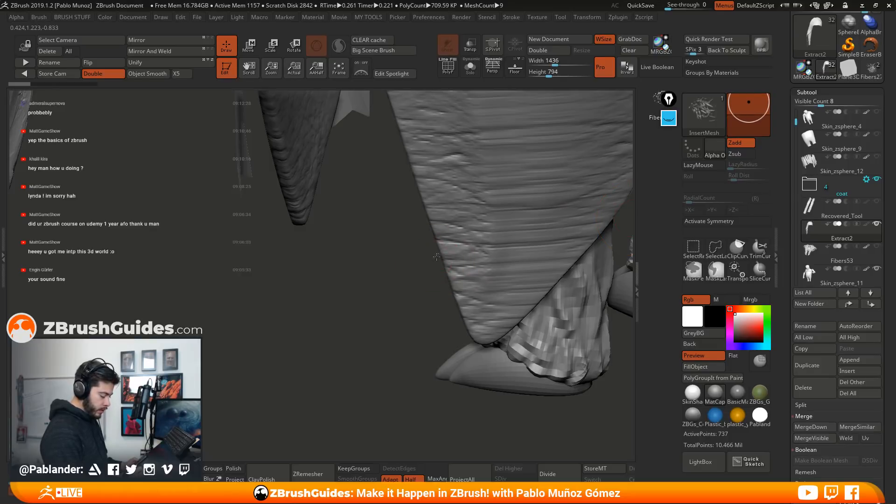
{"action": "left_click_drag", "start_coordinate": [441, 268], "coordinate": [456, 306]}
{"action": "left_click_drag", "start_coordinate": [415, 222], "coordinate": [408, 226]}
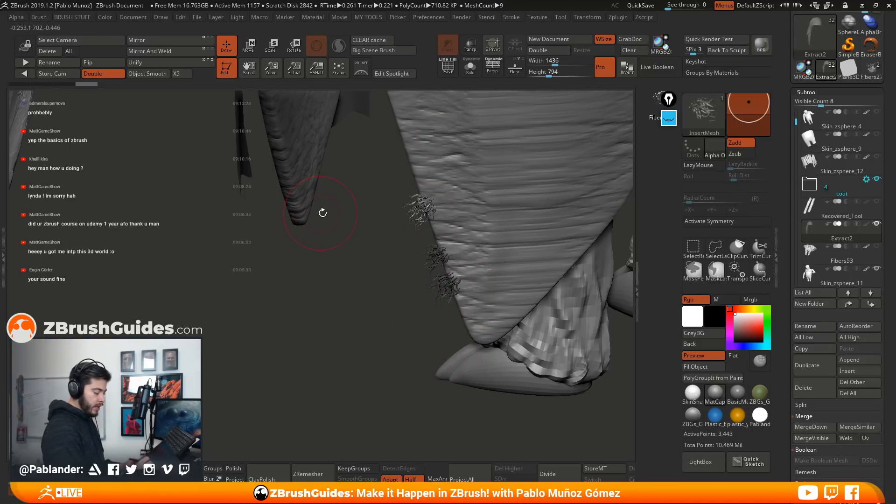
{"action": "key", "text": "ctrl+z"}
{"action": "key", "text": "ctrl+z"}
{"action": "key", "text": "ctrl+z"}
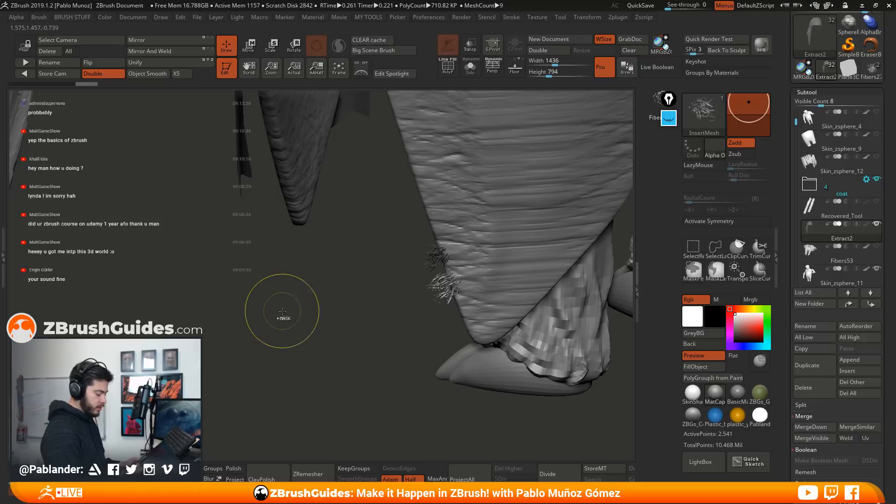
Isolate the Extract2 robe trim with Solo and display its polygon wireframe
{"action": "left_click_drag", "start_coordinate": [402, 354], "coordinate": [357, 280]}
{"action": "left_click_drag", "start_coordinate": [357, 234], "coordinate": [336, 327], "text": "alt"}
{"action": "left_click_drag", "start_coordinate": [336, 289], "coordinate": [513, 305]}
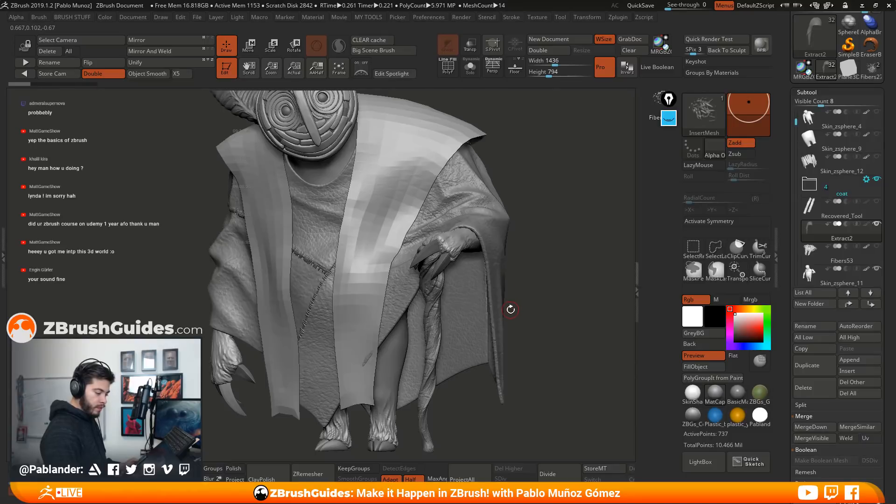
{"action": "left_click_drag", "start_coordinate": [669, 99], "coordinate": [626, 98]}
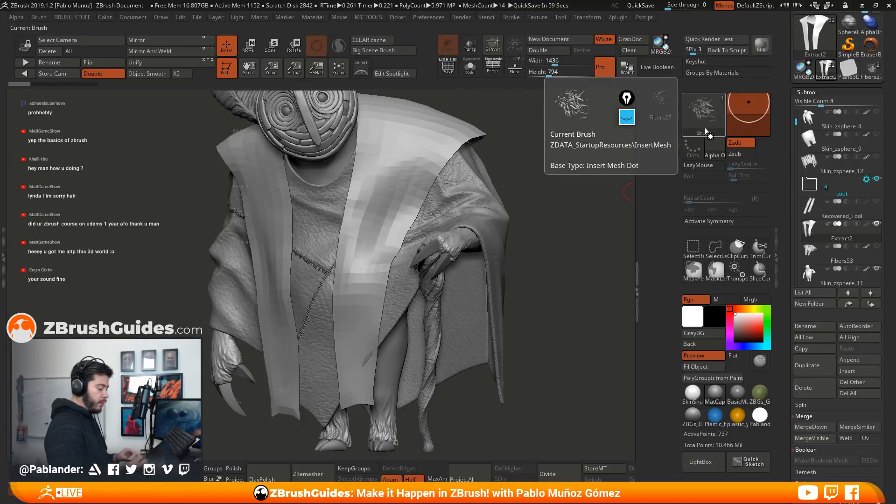
{"action": "mouse_move", "coordinate": [555, 203]}
{"action": "left_mouse_down"}
{"action": "mouse_move", "coordinate": [554, 196]}
{"action": "mouse_move", "coordinate": [534, 273]}
{"action": "left_mouse_up"}
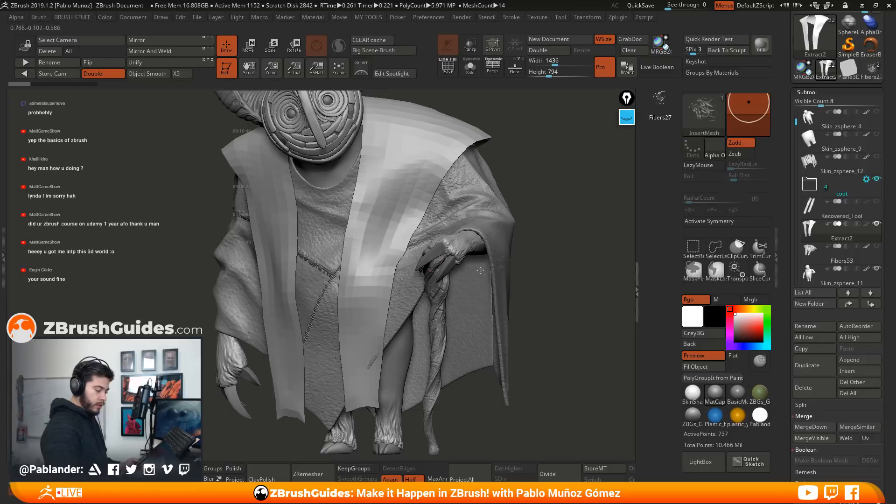
{"action": "left_click", "coordinate": [470, 67]}
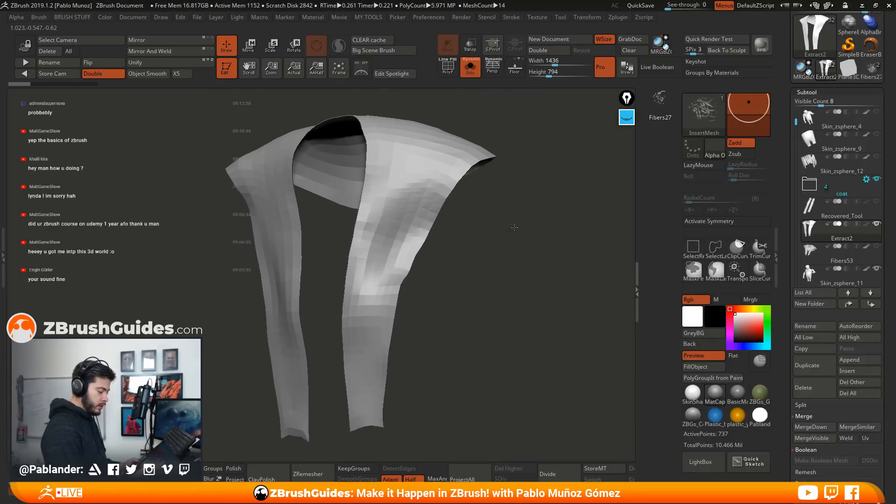
{"action": "key", "text": "shift+f"}
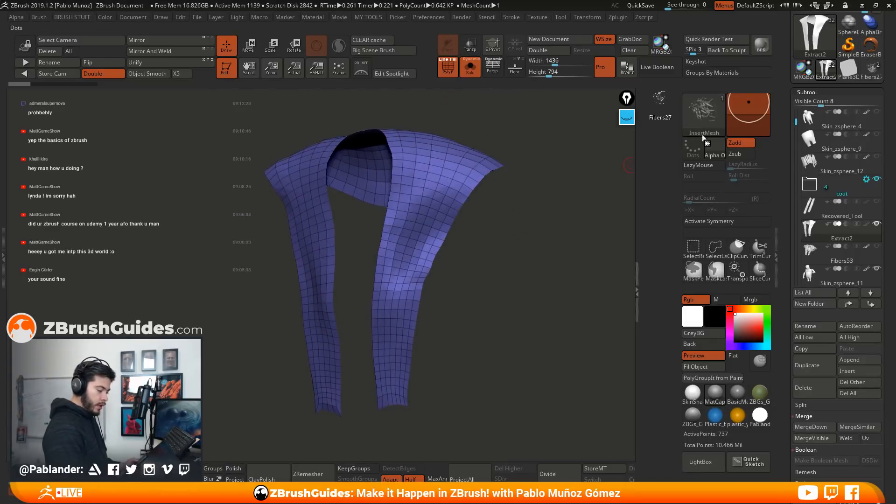
Create a NanoMesh brush from the active InsertMesh clump brush
{"action": "left_click", "coordinate": [690, 117]}
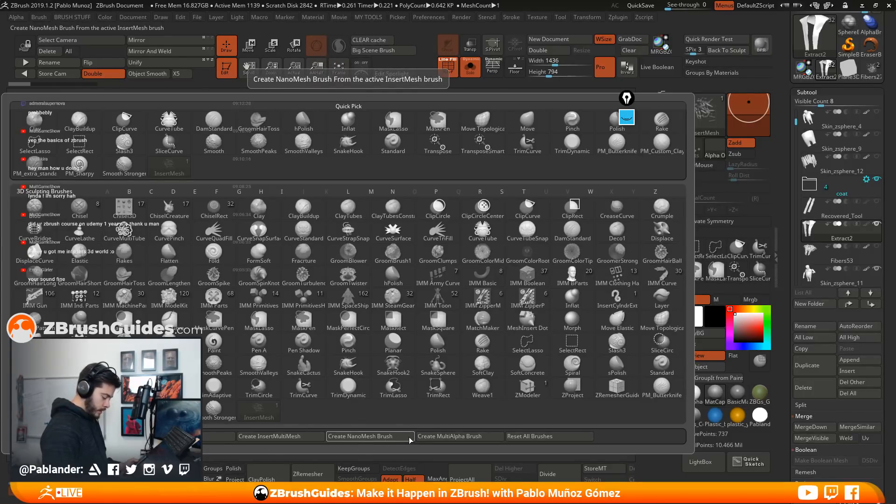
{"action": "left_click", "coordinate": [371, 436]}
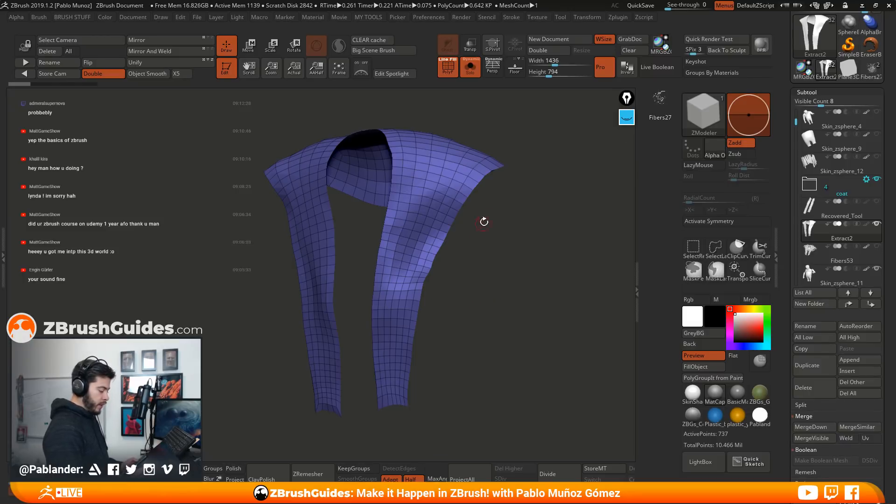
Try inserting the NanoMesh on a shoulder polygon of the robe trim, undoing each attempt
{"action": "right_click_drag", "start_coordinate": [478, 164], "coordinate": [456, 190], "text": "ctrl"}
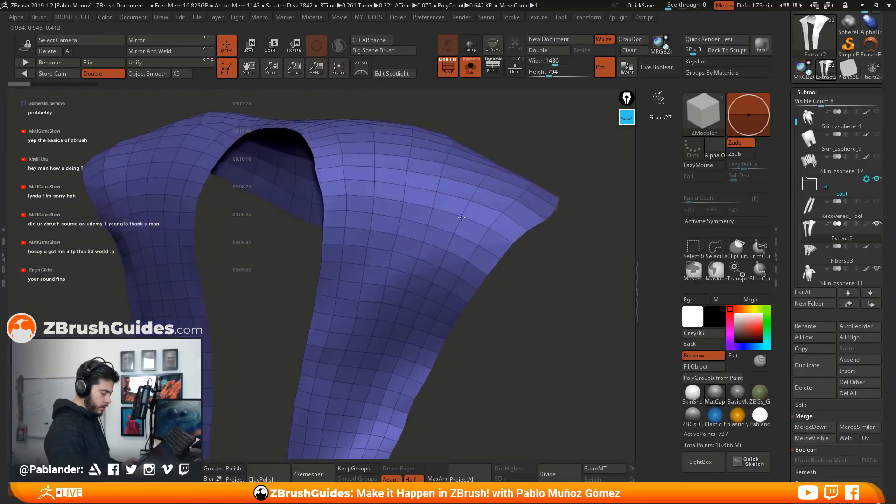
{"action": "left_click", "coordinate": [453, 189]}
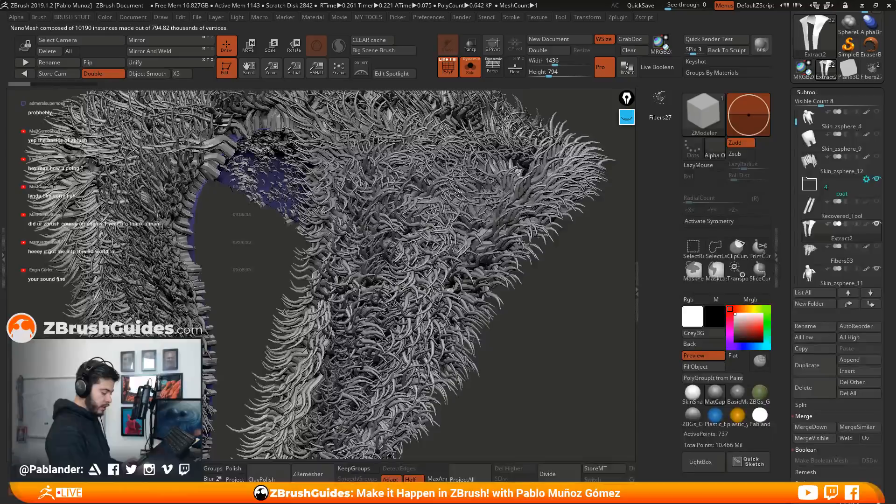
{"action": "key", "text": "ctrl+z"}
{"action": "left_click", "coordinate": [458, 191]}
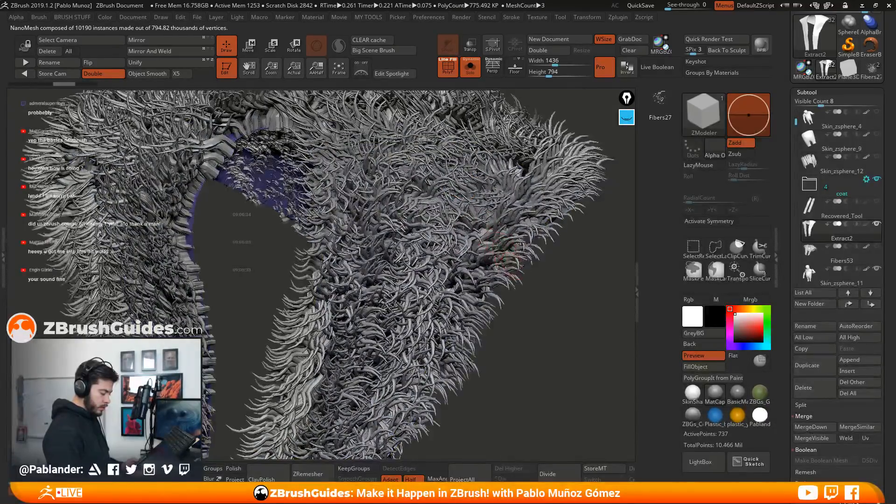
{"action": "right_click_drag", "start_coordinate": [520, 265], "coordinate": [520, 266]}
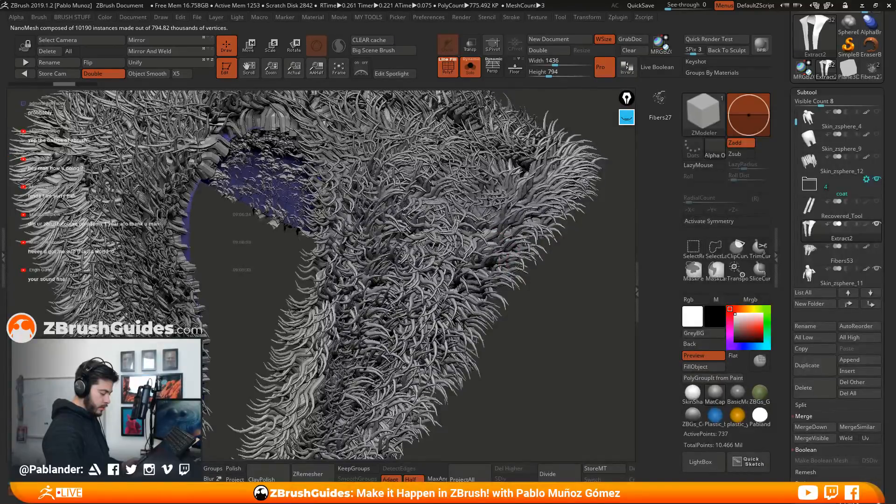
{"action": "left_click_drag", "start_coordinate": [539, 276], "coordinate": [554, 277]}
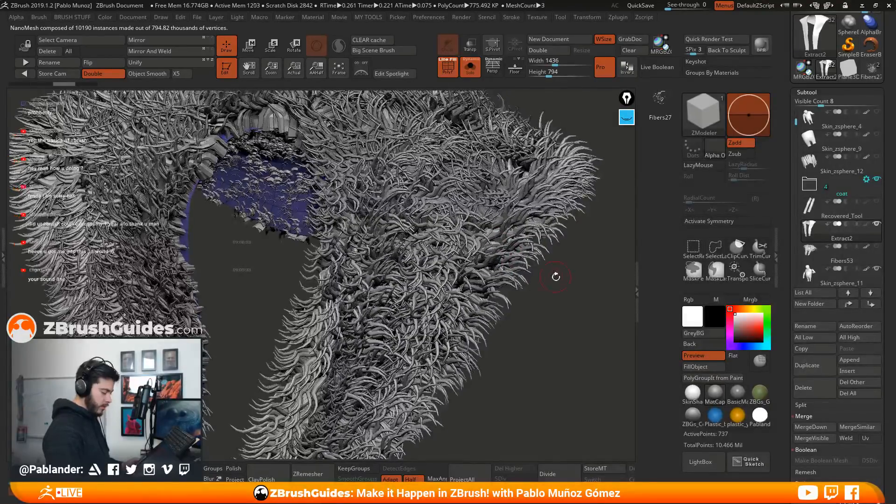
{"action": "key", "text": "ctrl+z"}
Duplicate the Extract2 robe trim subtool and make the copy the active subtool
{"action": "left_click_drag", "start_coordinate": [786, 288], "coordinate": [785, 182]}
{"action": "left_click_drag", "start_coordinate": [841, 186], "coordinate": [812, 288]}
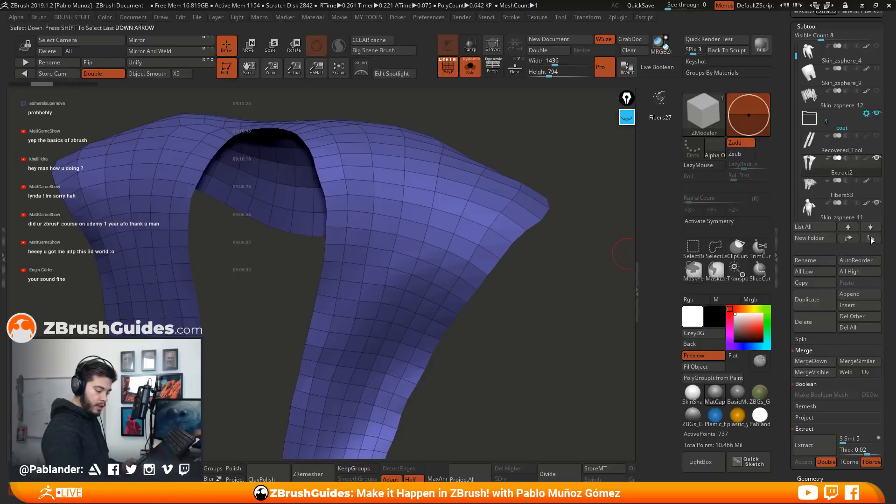
{"action": "left_click", "coordinate": [821, 298]}
{"action": "left_click", "coordinate": [870, 191]}
{"action": "left_click_drag", "start_coordinate": [886, 240], "coordinate": [879, 136]}
{"action": "key", "text": "shift"}
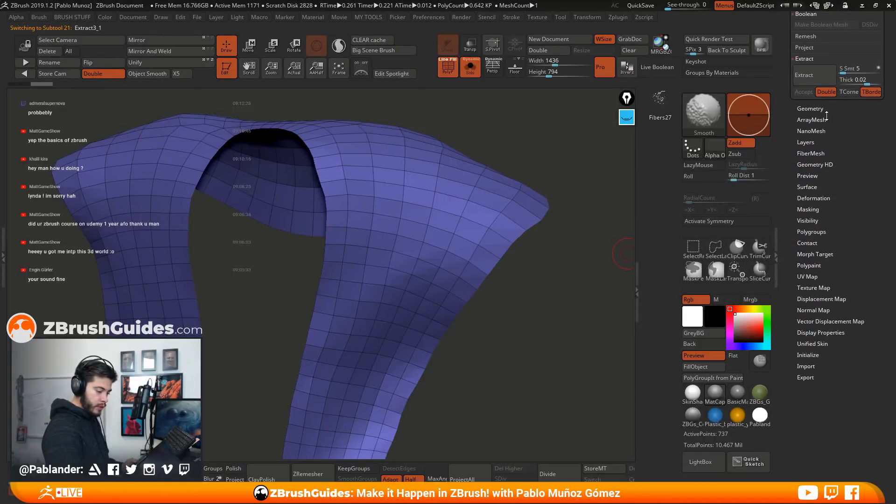
Turn on the duplicate's stored NanoMesh and delete it from the NanoMesh inventory
{"action": "left_click", "coordinate": [811, 131]}
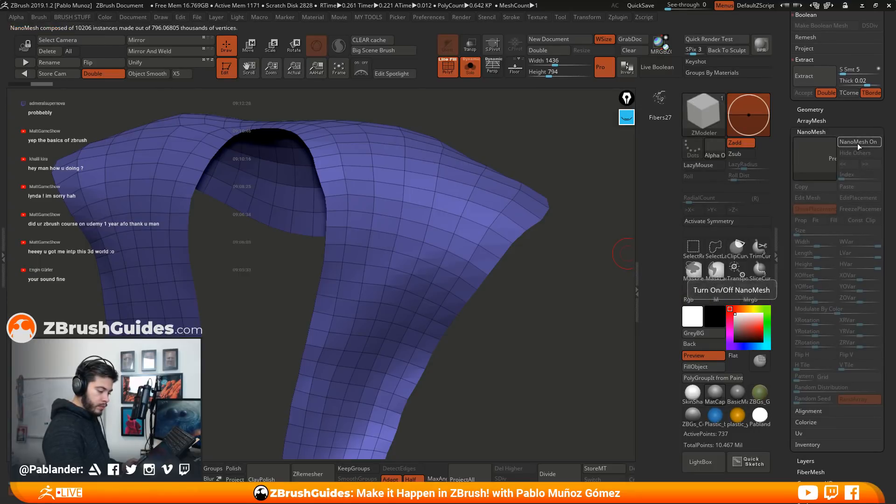
{"action": "left_click", "coordinate": [858, 143]}
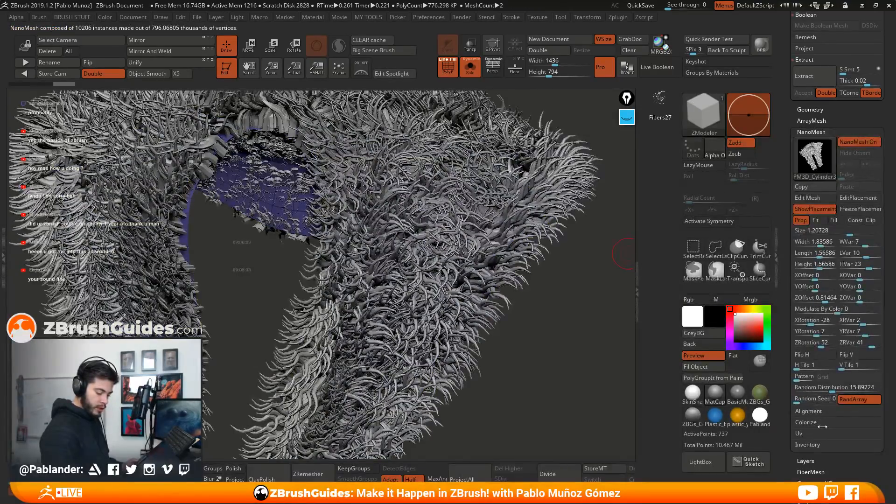
{"action": "left_click", "coordinate": [812, 445]}
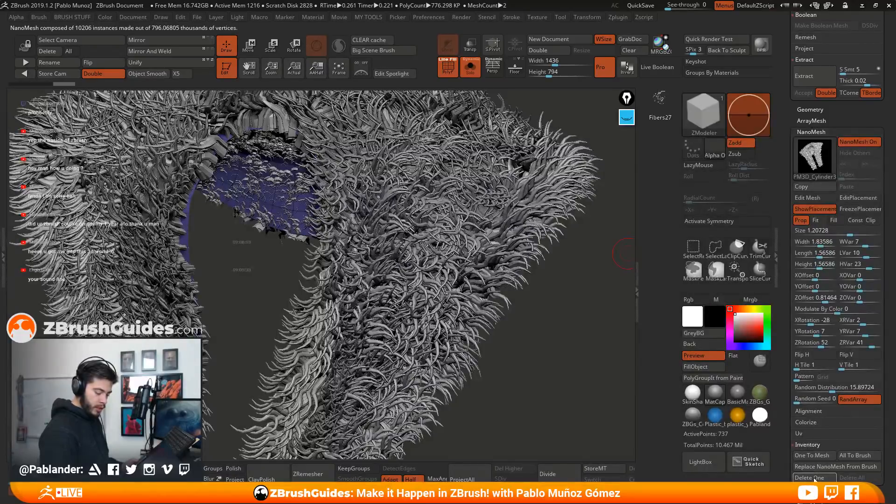
{"action": "left_click", "coordinate": [814, 478]}
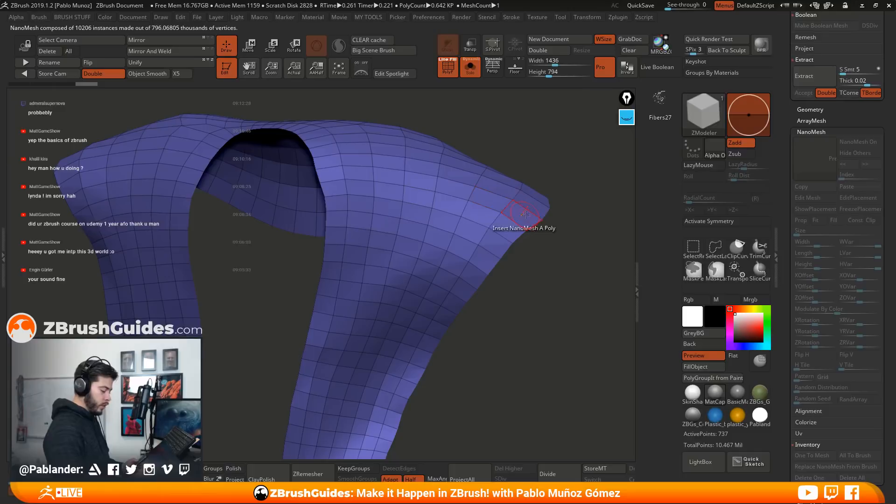
Insert the clump NanoMesh on a single shoulder polygon at a size of about 0.62, inspect it from several sides and remove it
{"action": "left_click", "coordinate": [449, 197]}
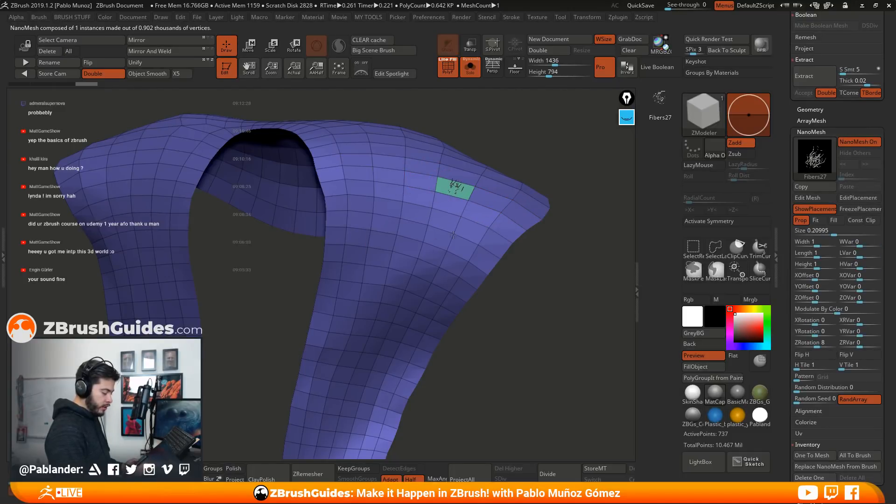
{"action": "left_click_drag", "start_coordinate": [504, 216], "coordinate": [486, 249]}
{"action": "left_click_drag", "start_coordinate": [534, 289], "coordinate": [445, 198]}
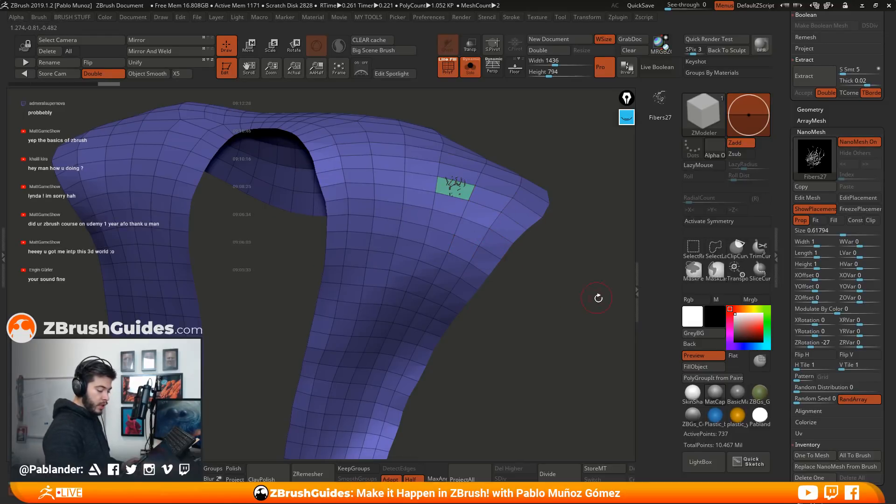
{"action": "mouse_move", "coordinate": [588, 308]}
{"action": "left_mouse_down"}
{"action": "mouse_move", "coordinate": [469, 222]}
{"action": "mouse_move", "coordinate": [526, 285]}
{"action": "mouse_move", "coordinate": [444, 262]}
{"action": "mouse_move", "coordinate": [509, 295]}
{"action": "mouse_move", "coordinate": [545, 266]}
{"action": "mouse_move", "coordinate": [420, 216]}
{"action": "left_mouse_up"}
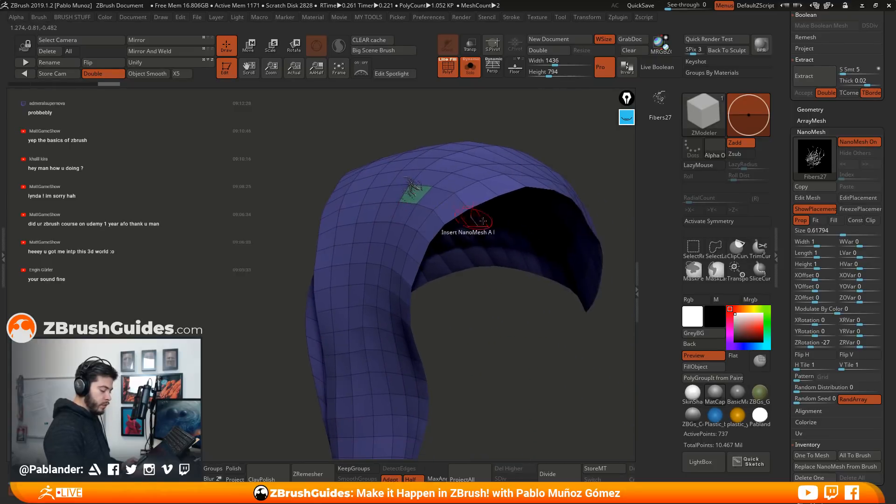
{"action": "left_click_drag", "start_coordinate": [482, 313], "coordinate": [485, 288]}
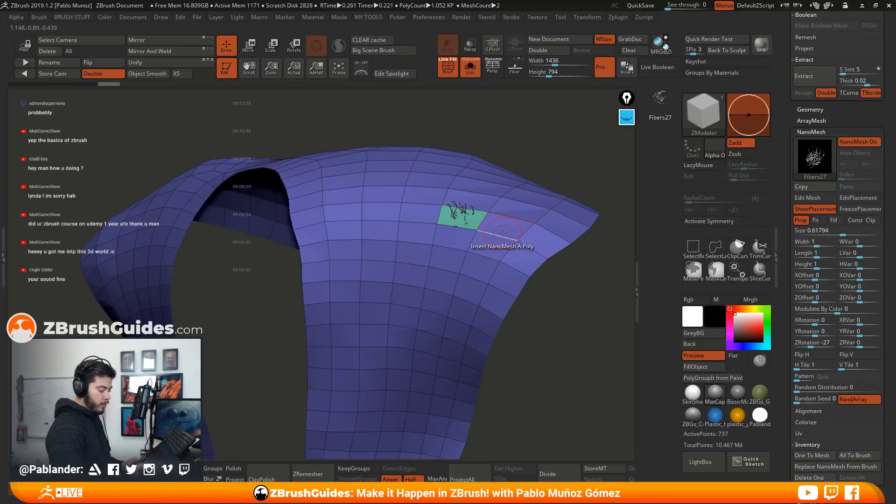
{"action": "left_click", "coordinate": [467, 217], "text": "alt"}
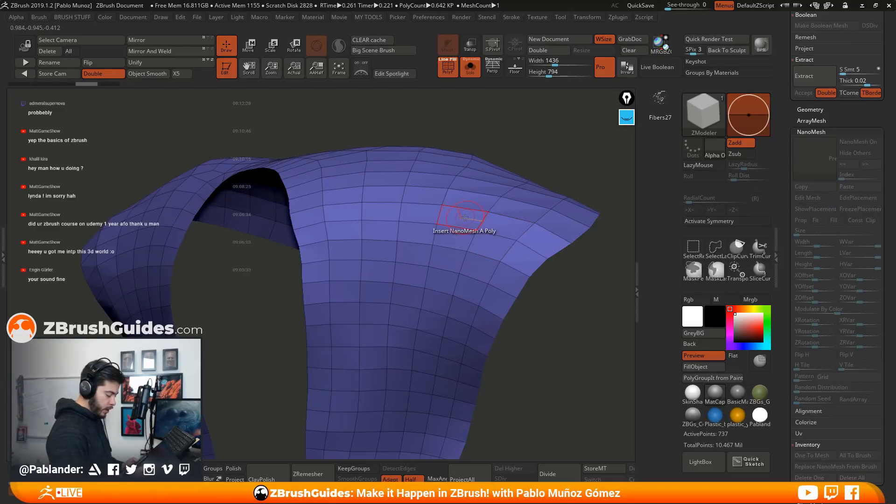
Insert the clump NanoMesh on the whole robe trim with the Polygroup All target, then undo and redo it at a size of 1.3345
{"action": "key", "text": "space"}
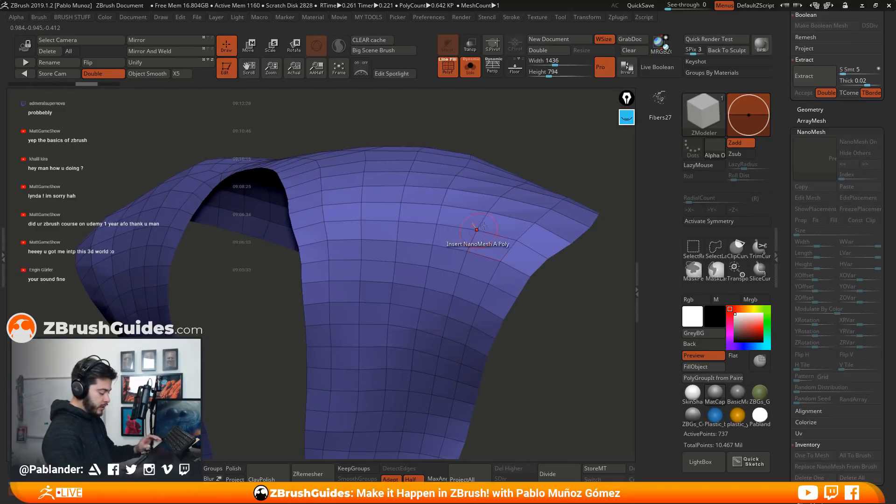
{"action": "key", "text": "space"}
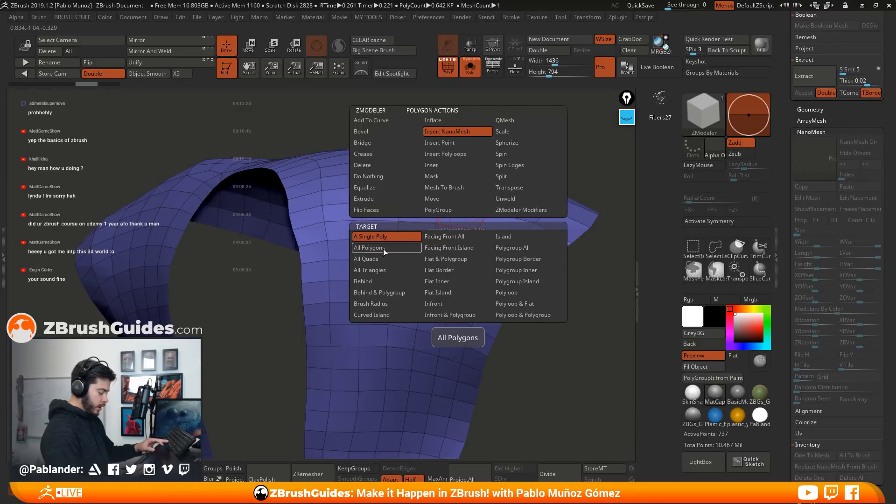
{"action": "left_click", "coordinate": [520, 248]}
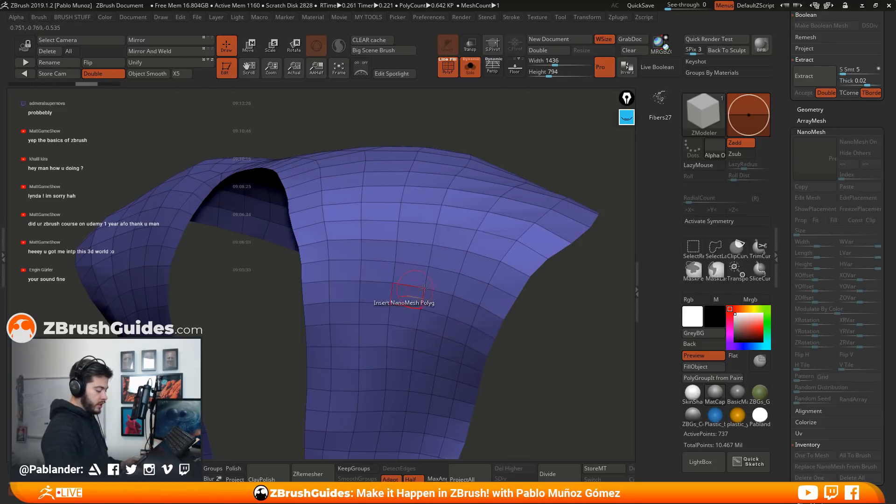
{"action": "right_click_drag", "start_coordinate": [484, 288], "coordinate": [469, 251], "text": "ctrl"}
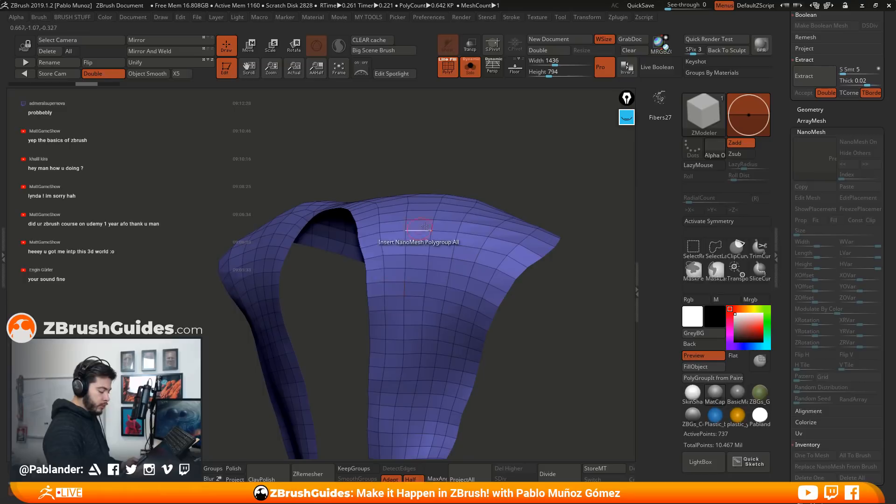
{"action": "right_click_drag", "start_coordinate": [465, 299], "coordinate": [453, 244], "text": "alt"}
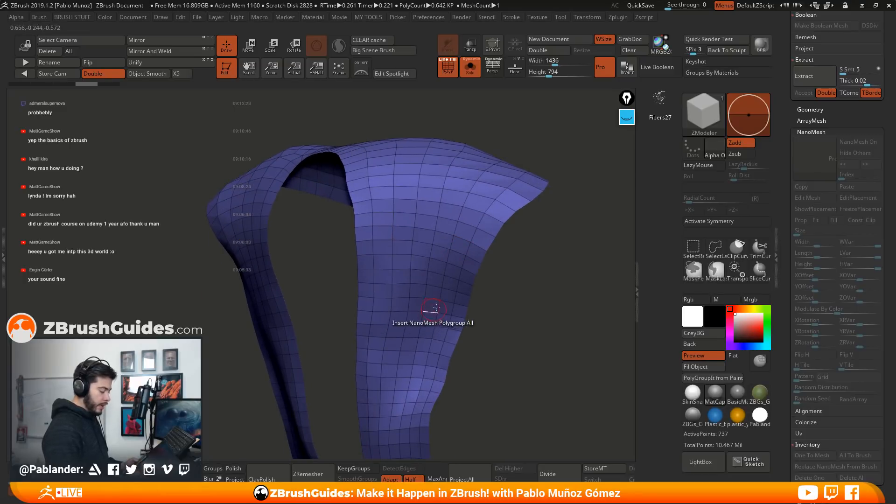
{"action": "right_click_drag", "start_coordinate": [536, 280], "coordinate": [540, 260]}
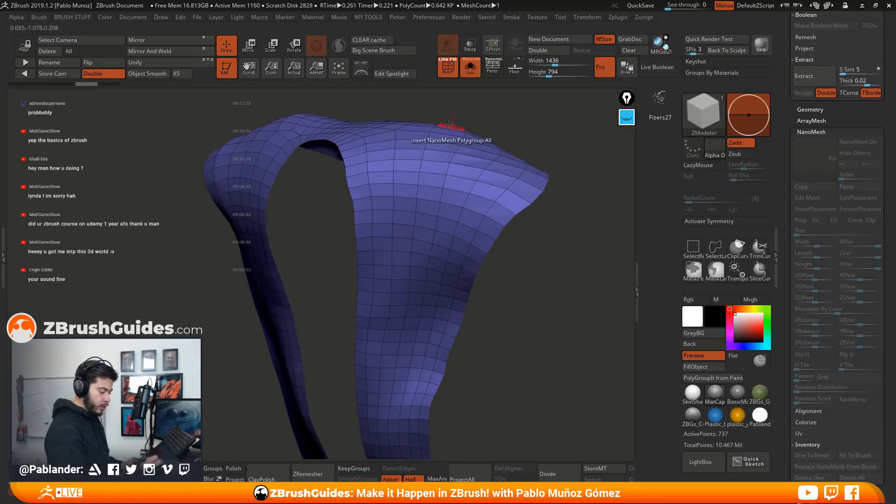
{"action": "left_click", "coordinate": [512, 201]}
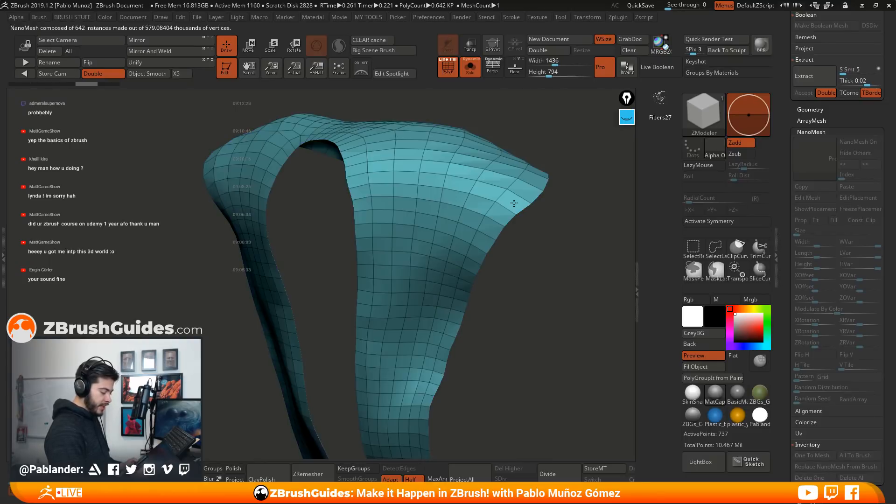
{"action": "mouse_move", "coordinate": [529, 271]}
{"action": "left_mouse_down"}
{"action": "mouse_move", "coordinate": [533, 312]}
{"action": "mouse_move", "coordinate": [531, 273]}
{"action": "left_mouse_up"}
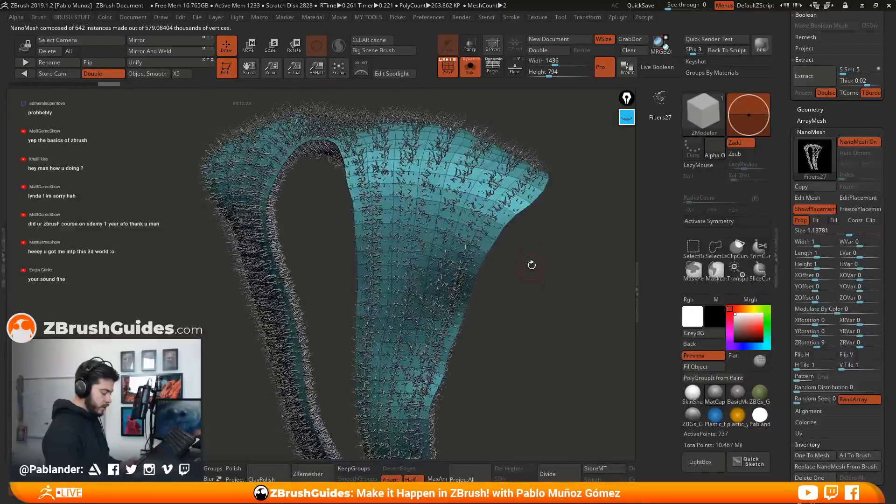
{"action": "key", "text": "ctrl+z"}
{"action": "left_click_drag", "start_coordinate": [514, 205], "coordinate": [497, 267]}
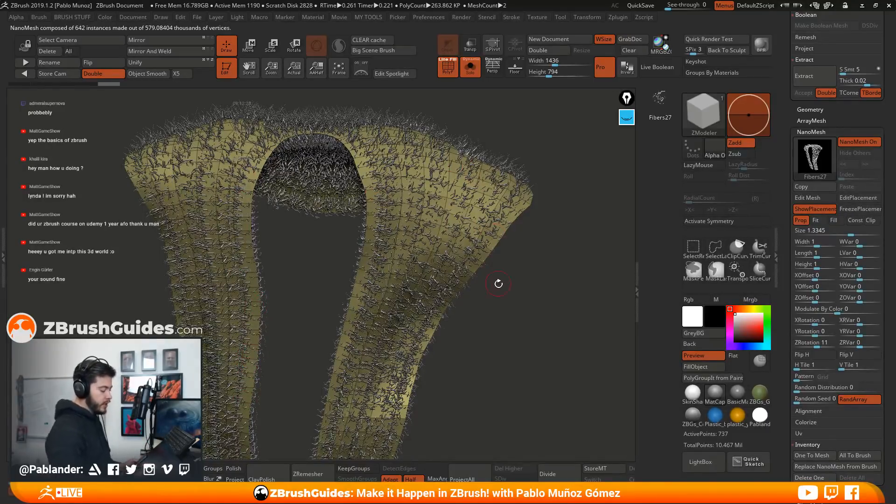
Examine the inserted fur around the collar up close and switch to the Move brush
{"action": "mouse_move", "coordinate": [510, 262]}
{"action": "left_mouse_down"}
{"action": "mouse_move", "coordinate": [540, 272]}
{"action": "mouse_move", "coordinate": [534, 304]}
{"action": "mouse_move", "coordinate": [582, 273]}
{"action": "mouse_move", "coordinate": [521, 281]}
{"action": "mouse_move", "coordinate": [431, 220]}
{"action": "mouse_move", "coordinate": [465, 216]}
{"action": "left_mouse_up"}
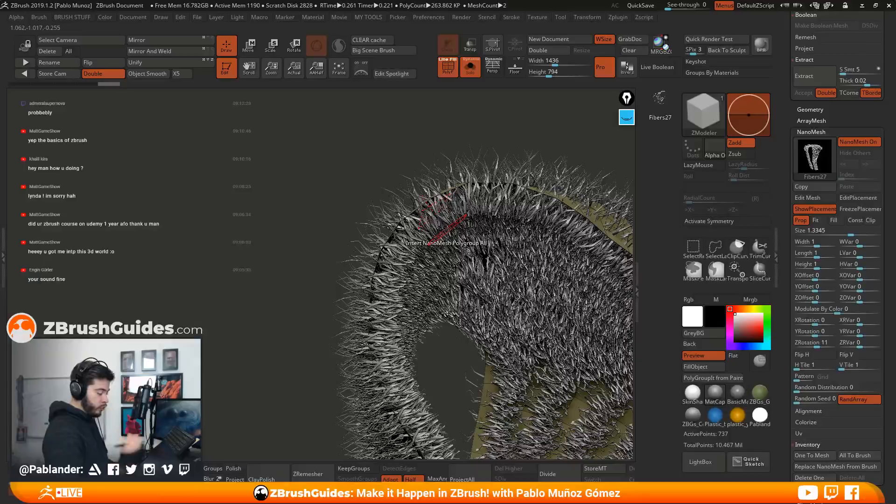
{"action": "left_click_drag", "start_coordinate": [446, 270], "coordinate": [495, 211]}
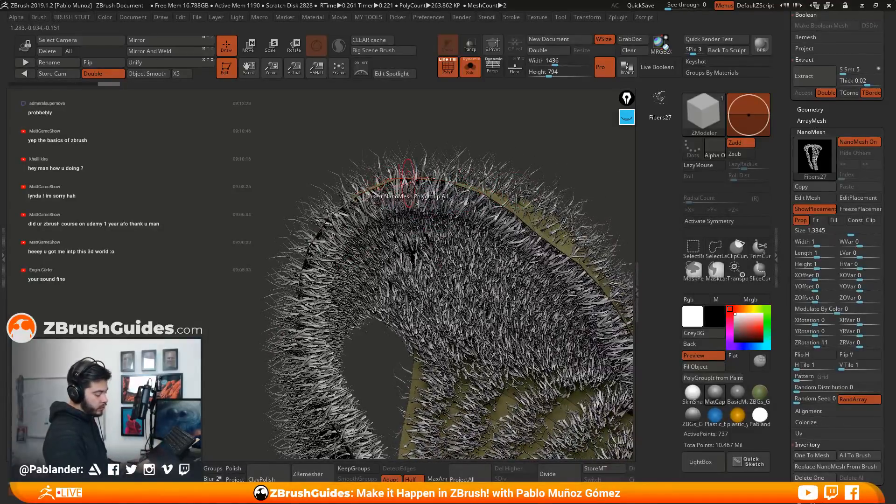
{"action": "key", "text": "space"}
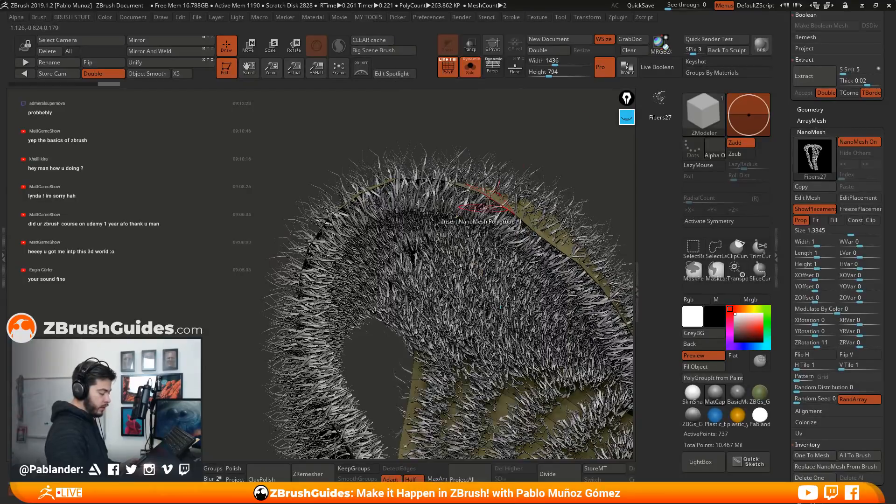
{"action": "key", "text": "b"}
{"action": "key", "text": "m"}
{"action": "key", "text": "v"}
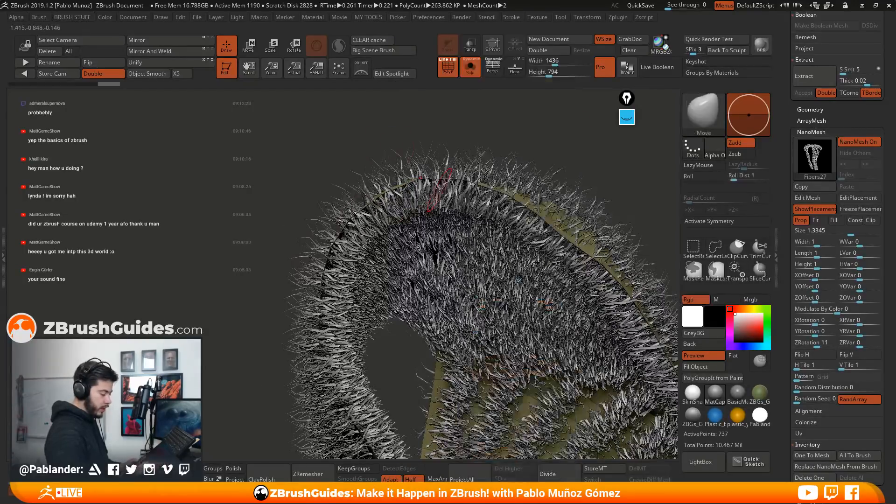
{"action": "right_click_drag", "start_coordinate": [567, 237], "coordinate": [525, 198], "text": "alt"}
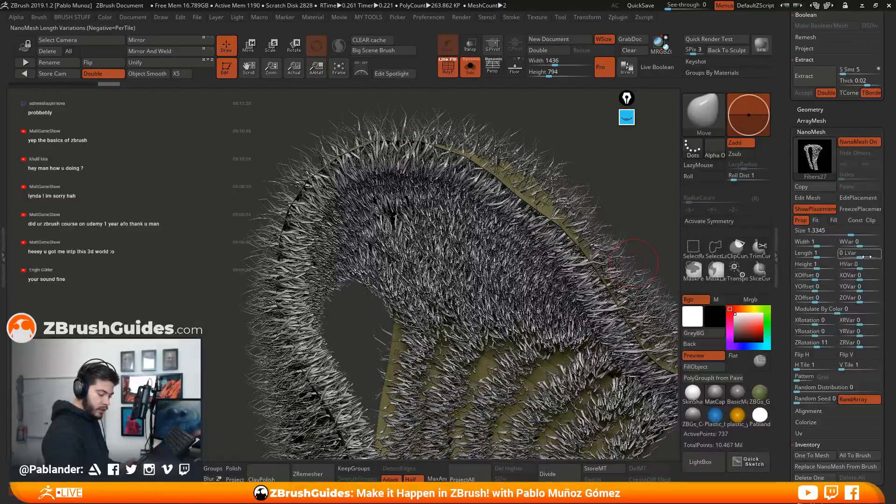
Set the NanoMesh ZOffset to 0.52842 and turn off the polyframe display to check the fur on the trim
{"action": "left_click_drag", "start_coordinate": [789, 389], "coordinate": [788, 308]}
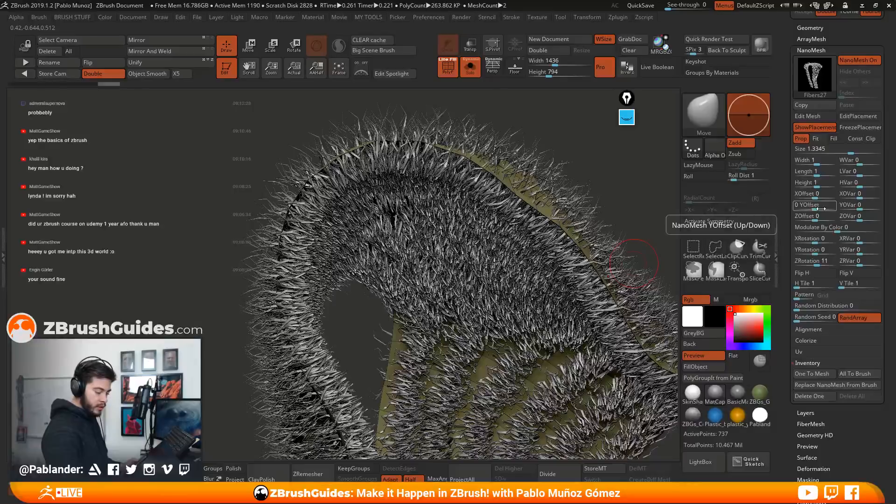
{"action": "right_click_drag", "start_coordinate": [422, 256], "coordinate": [424, 247], "text": "ctrl"}
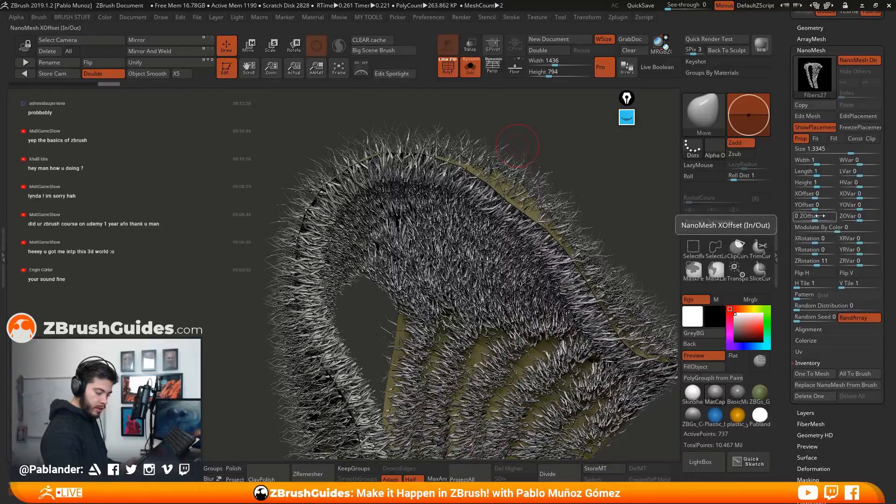
{"action": "left_click_drag", "start_coordinate": [891, 207], "coordinate": [889, 211]}
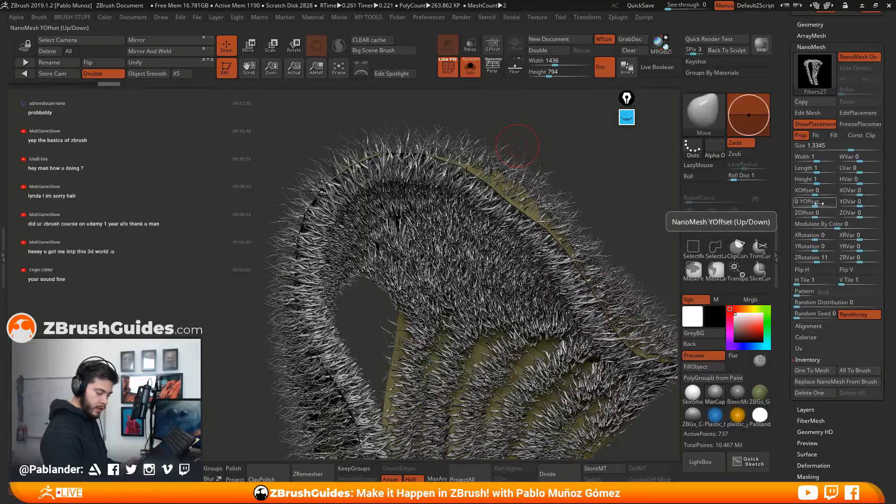
{"action": "left_click_drag", "start_coordinate": [815, 214], "coordinate": [824, 214]}
{"action": "left_click_drag", "start_coordinate": [653, 237], "coordinate": [549, 238], "text": "alt"}
{"action": "key", "text": "shift+f"}
{"action": "left_click_drag", "start_coordinate": [482, 112], "coordinate": [518, 243], "text": "alt"}
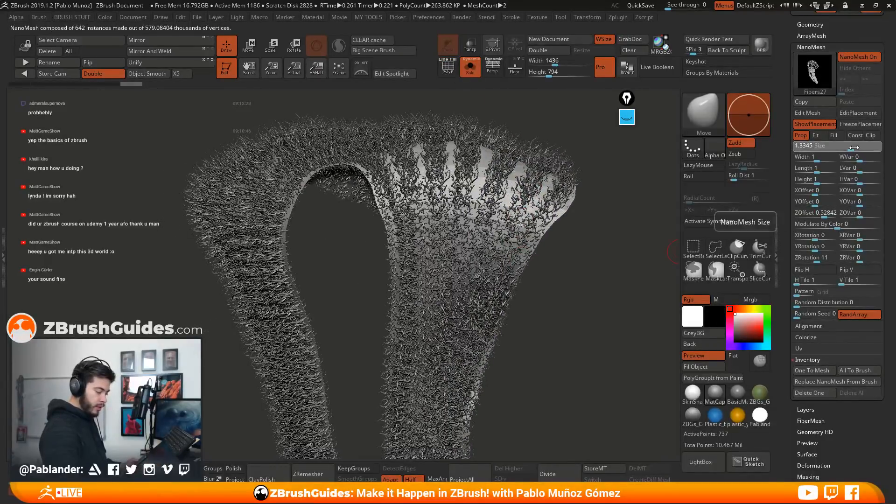
Set the NanoMesh Size to 1.83815, ZRotation to 52 and ZRVar to 41, and check the fur from several angles
{"action": "left_click_drag", "start_coordinate": [851, 148], "coordinate": [854, 149]}
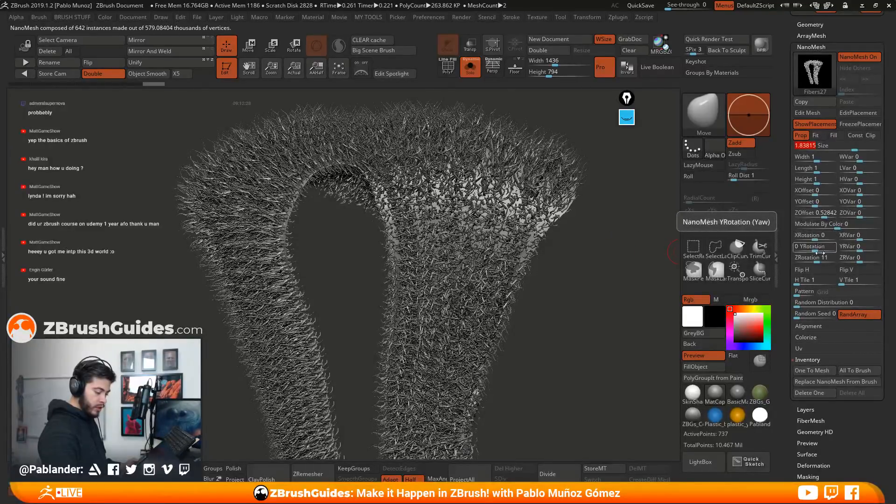
{"action": "mouse_move", "coordinate": [816, 259]}
{"action": "left_mouse_down"}
{"action": "mouse_move", "coordinate": [872, 258]}
{"action": "mouse_move", "coordinate": [822, 259]}
{"action": "left_mouse_up"}
{"action": "left_click_drag", "start_coordinate": [666, 282], "coordinate": [570, 228]}
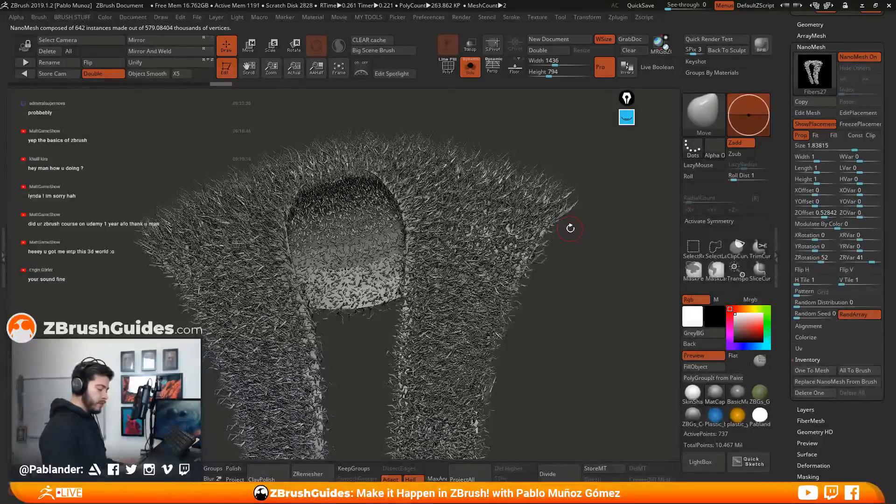
{"action": "left_click_drag", "start_coordinate": [582, 282], "coordinate": [582, 272]}
{"action": "left_click_drag", "start_coordinate": [531, 294], "coordinate": [560, 277]}
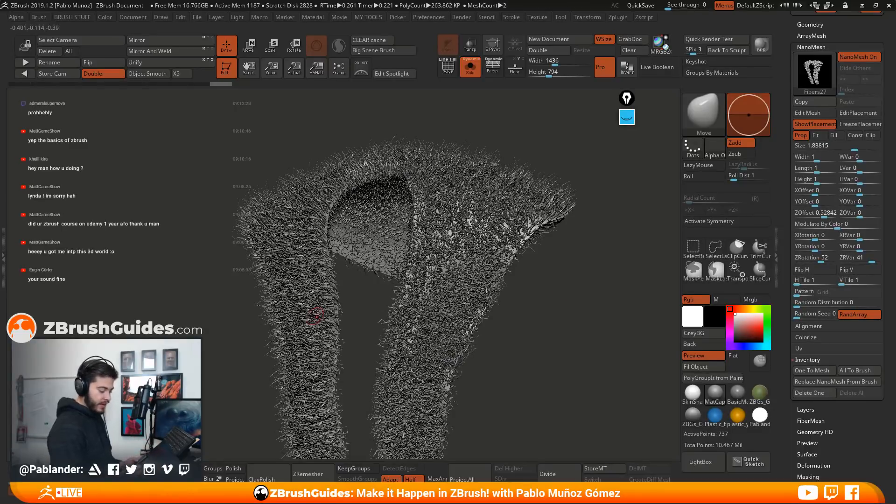
{"action": "left_click_drag", "start_coordinate": [589, 232], "coordinate": [675, 237]}
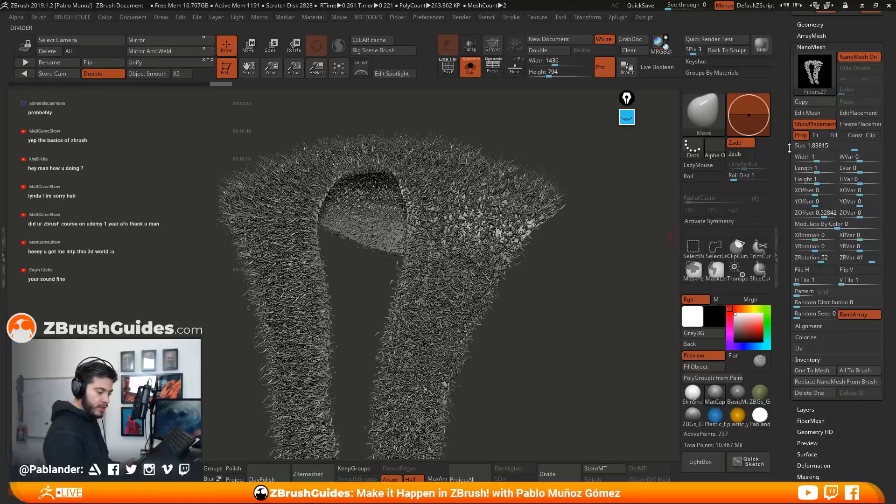
Delete the fur NanoMesh from the robe trim's NanoMesh inventory
{"action": "left_click", "coordinate": [814, 393]}
{"action": "left_click_drag", "start_coordinate": [583, 310], "coordinate": [545, 295]}
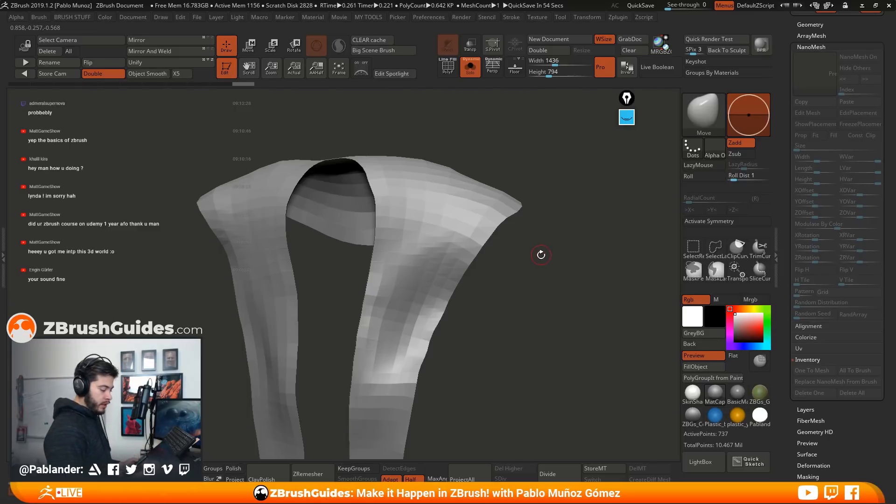
{"action": "left_click_drag", "start_coordinate": [541, 254], "coordinate": [580, 236]}
Preview FiberMesh fibers on the active Extract3_1 robe trim and bring up the fiber modifiers
{"action": "left_click_drag", "start_coordinate": [789, 127], "coordinate": [787, 255]}
{"action": "left_click_drag", "start_coordinate": [560, 279], "coordinate": [643, 238]}
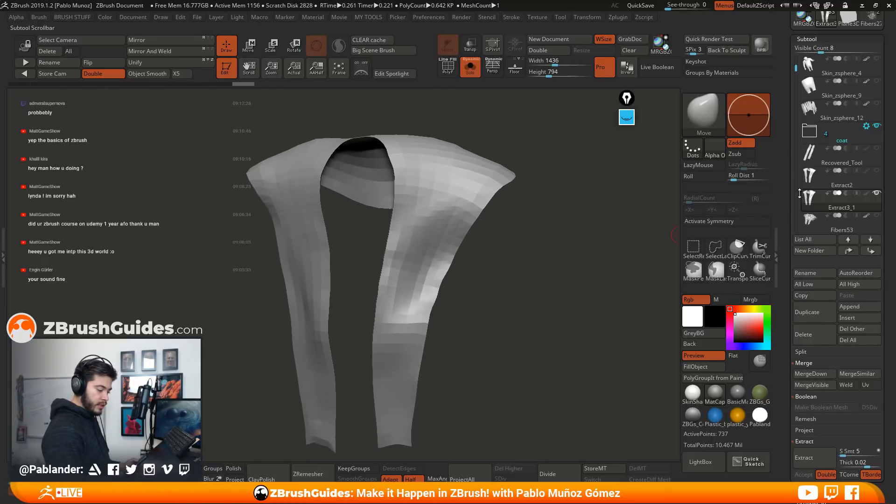
{"action": "left_click_drag", "start_coordinate": [834, 400], "coordinate": [833, 214]}
{"action": "left_click_drag", "start_coordinate": [819, 314], "coordinate": [828, 186]}
{"action": "left_click", "coordinate": [822, 226]}
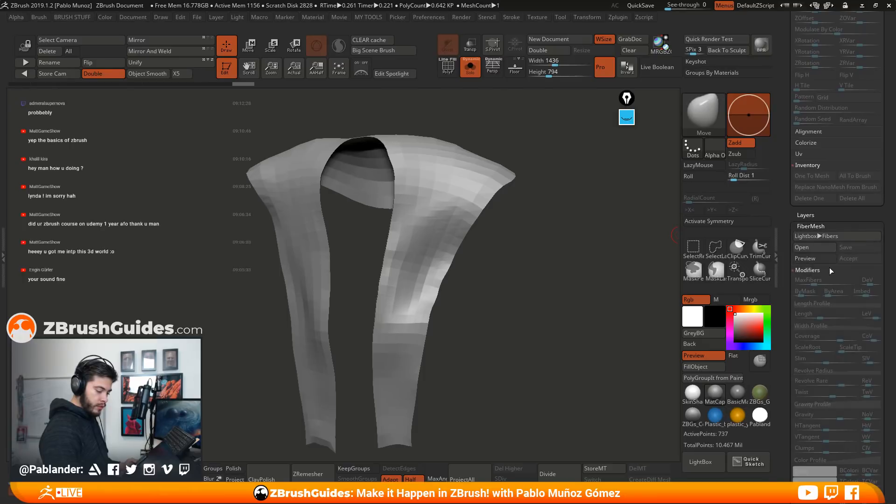
{"action": "left_click", "coordinate": [819, 260]}
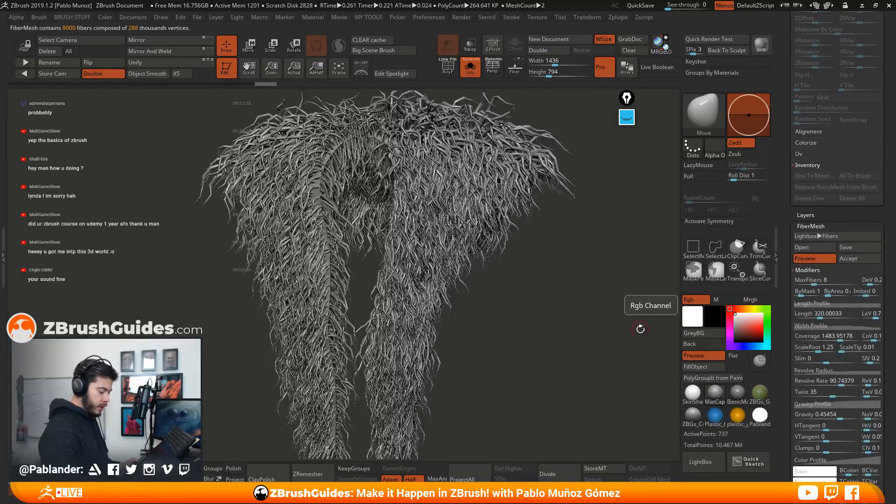
{"action": "left_click_drag", "start_coordinate": [827, 219], "coordinate": [827, 164]}
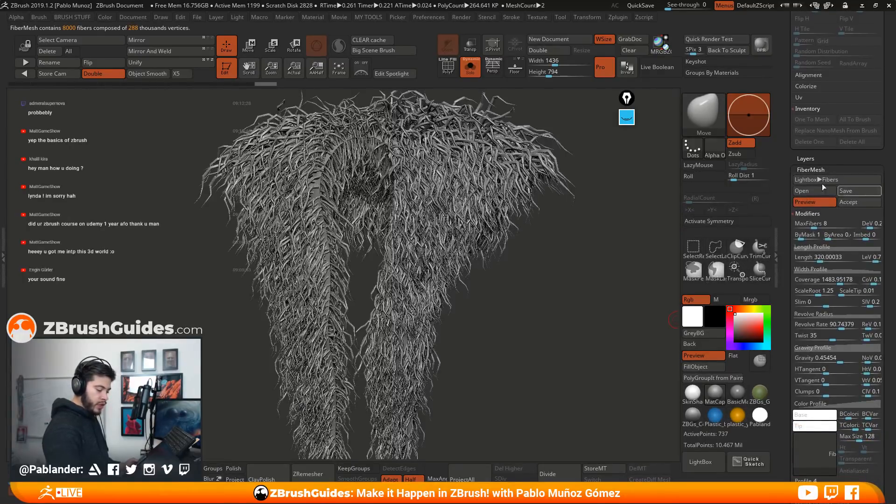
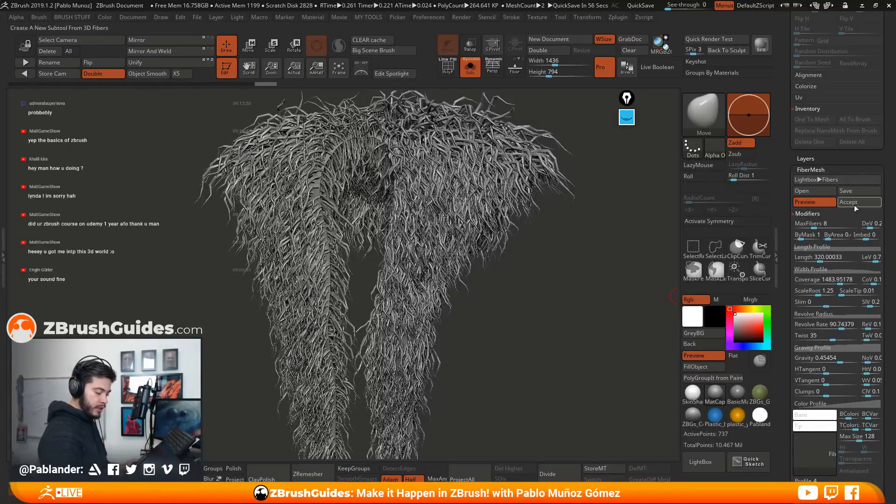
Set the previewed fibers to MaxFibers 1.31732, one segment, Length about 201.56 and Coverage 5000
{"action": "left_click_drag", "start_coordinate": [813, 226], "coordinate": [789, 197]}
{"action": "mouse_move", "coordinate": [811, 427]}
{"action": "left_mouse_down"}
{"action": "mouse_move", "coordinate": [791, 429]}
{"action": "mouse_move", "coordinate": [797, 436]}
{"action": "left_mouse_up"}
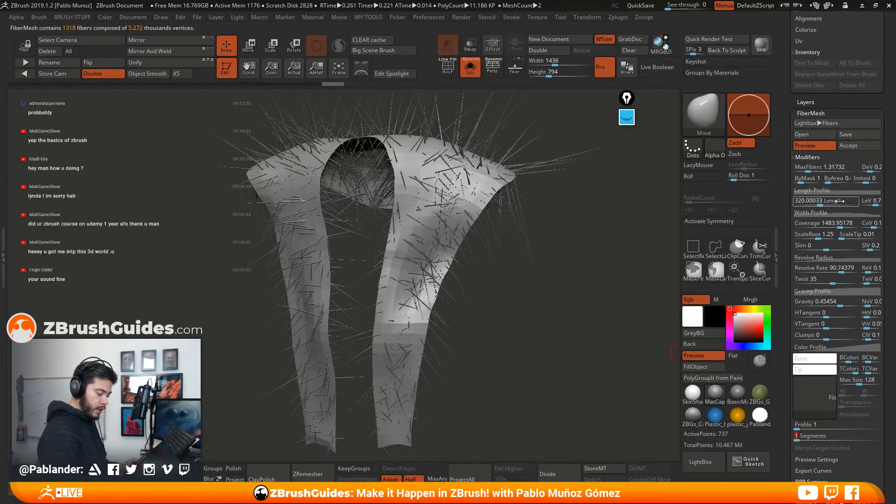
{"action": "left_click_drag", "start_coordinate": [820, 200], "coordinate": [860, 224]}
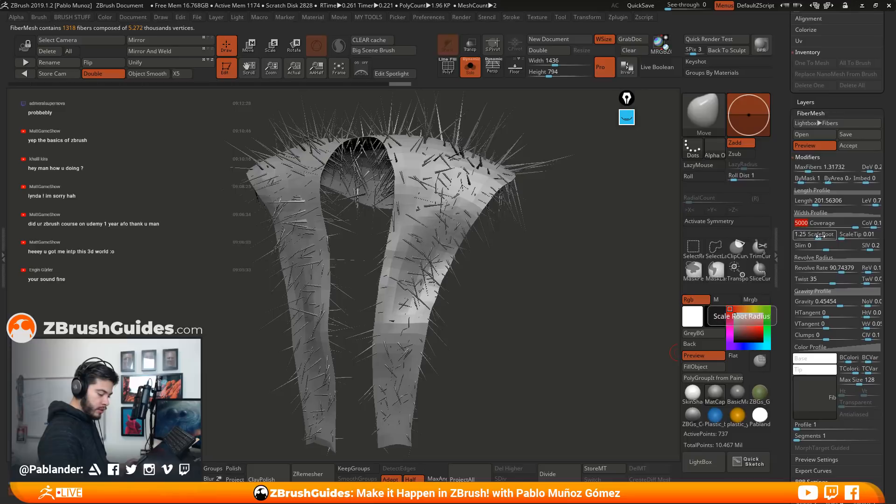
Set the fibers' ScaleTip to 1 so the tips are as wide as the strands
{"action": "left_click", "coordinate": [822, 236]}
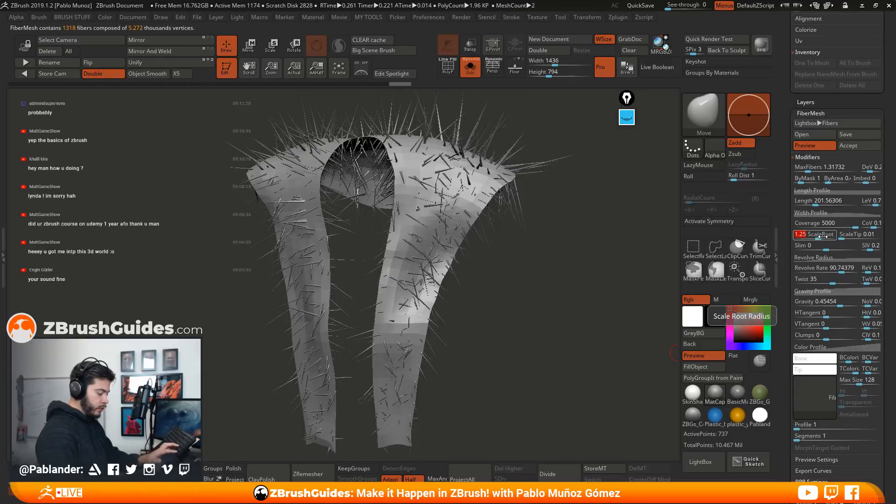
{"action": "left_click", "coordinate": [853, 236]}
{"action": "type", "text": "1"}
{"action": "key", "text": "Return"}
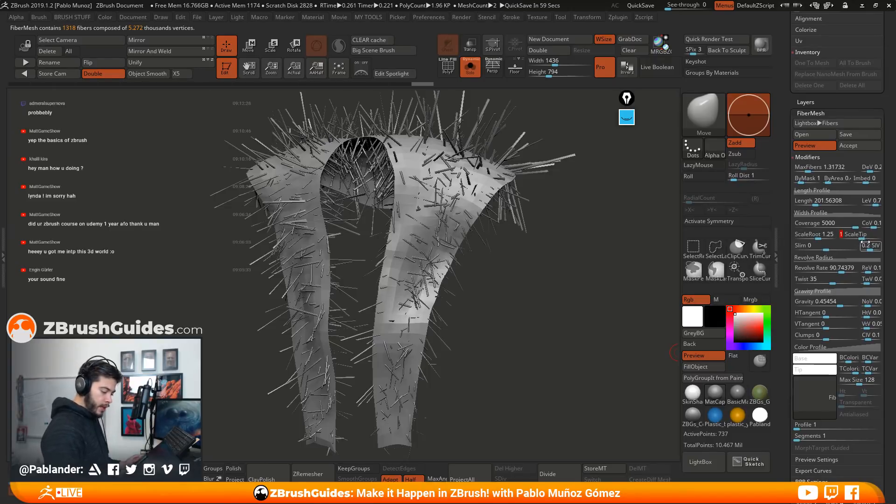
Straighten the fibers by setting Twist and Revolve Rate to 0 and Gravity to -0.00826
{"action": "left_click", "coordinate": [835, 269]}
{"action": "type", "text": "0"}
{"action": "key", "text": "Return"}
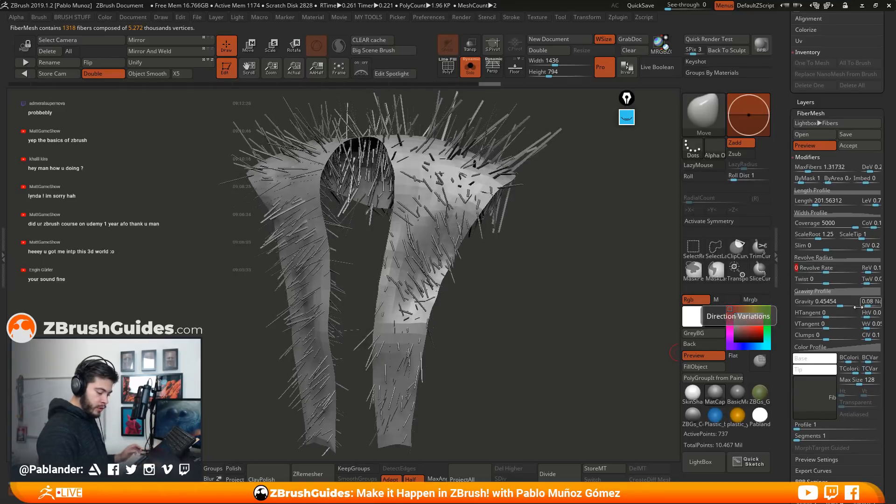
{"action": "mouse_move", "coordinate": [840, 305]}
{"action": "left_mouse_down"}
{"action": "mouse_move", "coordinate": [823, 305]}
{"action": "mouse_move", "coordinate": [833, 307]}
{"action": "left_mouse_up"}
{"action": "left_click_drag", "start_coordinate": [541, 282], "coordinate": [554, 279]}
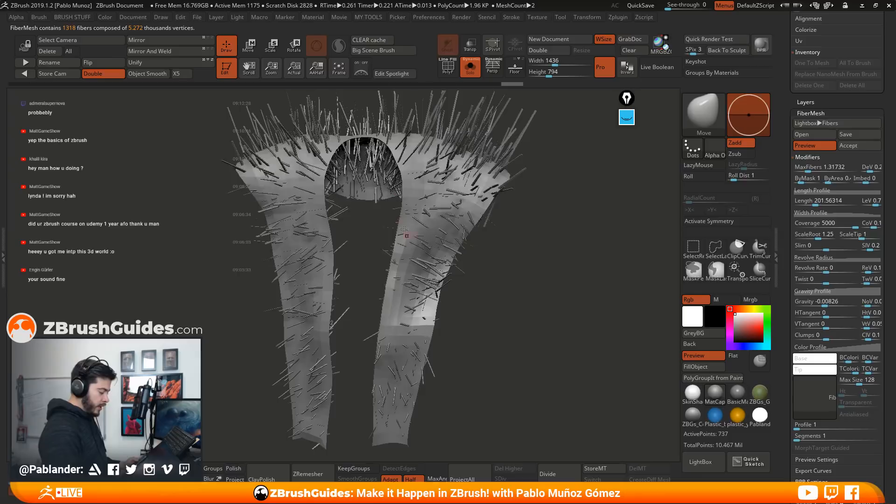
{"action": "left_click_drag", "start_coordinate": [545, 187], "coordinate": [561, 242]}
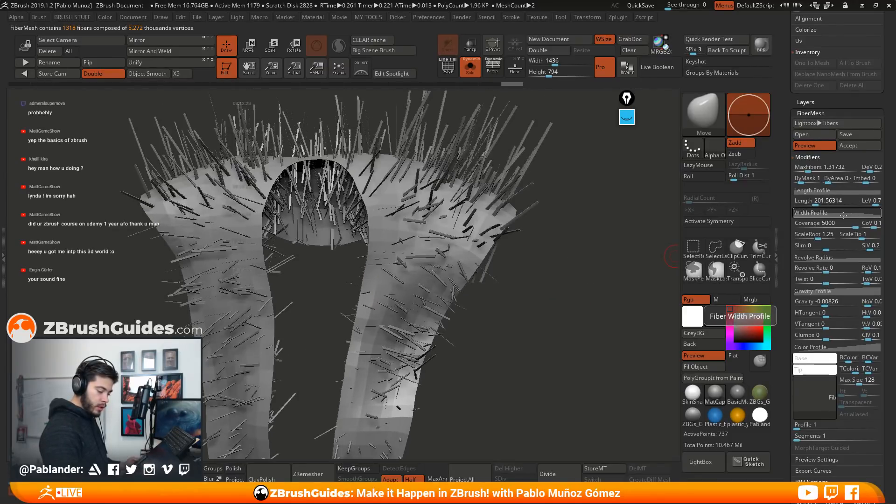
Reset the fiber Width Profile curve and raise its start point to full width, making the fibers wide flat planes
{"action": "left_click", "coordinate": [826, 213]}
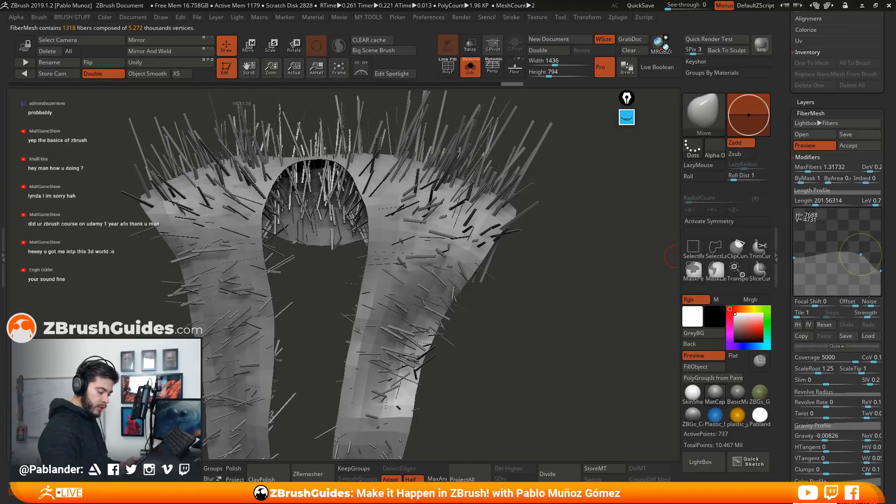
{"action": "left_click", "coordinate": [825, 324]}
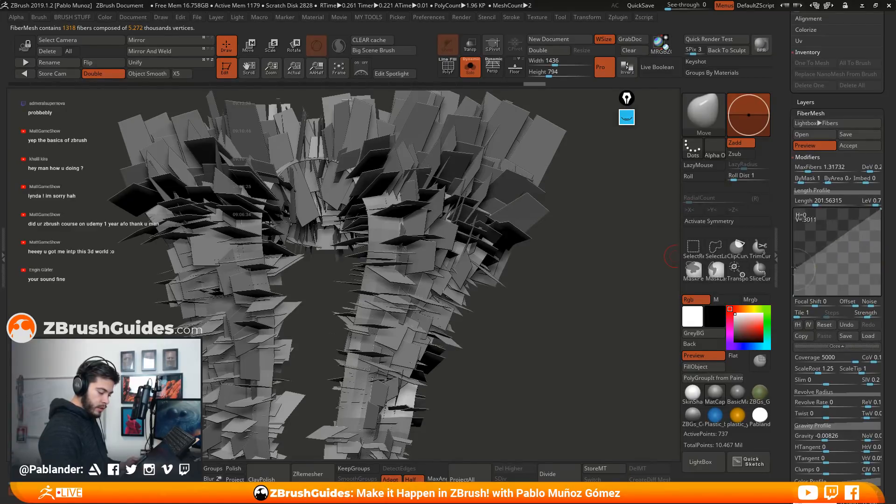
{"action": "left_click_drag", "start_coordinate": [795, 274], "coordinate": [793, 213]}
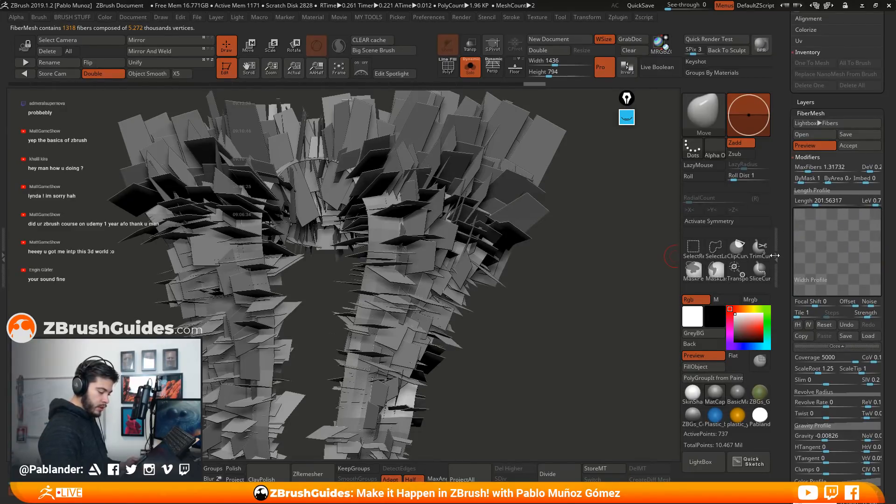
{"action": "left_click_drag", "start_coordinate": [606, 271], "coordinate": [547, 341]}
{"action": "left_click_drag", "start_coordinate": [553, 308], "coordinate": [554, 286]}
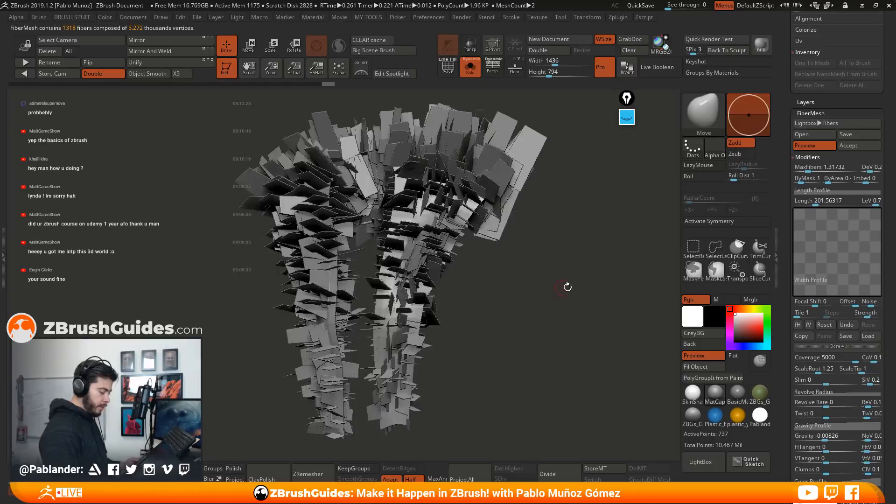
{"action": "left_click_drag", "start_coordinate": [572, 237], "coordinate": [564, 285]}
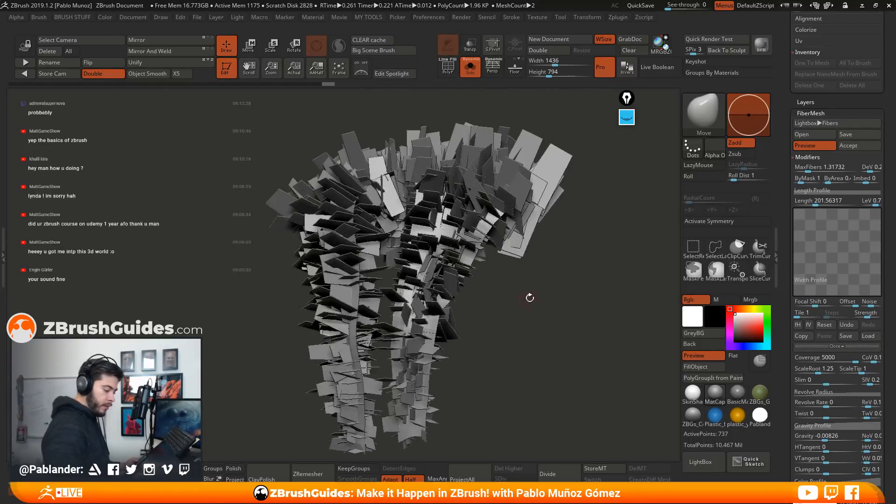
Set the fiber Length to 163.26625 and turn off double-sided display, comparing the trim with the preview off and on
{"action": "left_click_drag", "start_coordinate": [812, 202], "coordinate": [814, 204]}
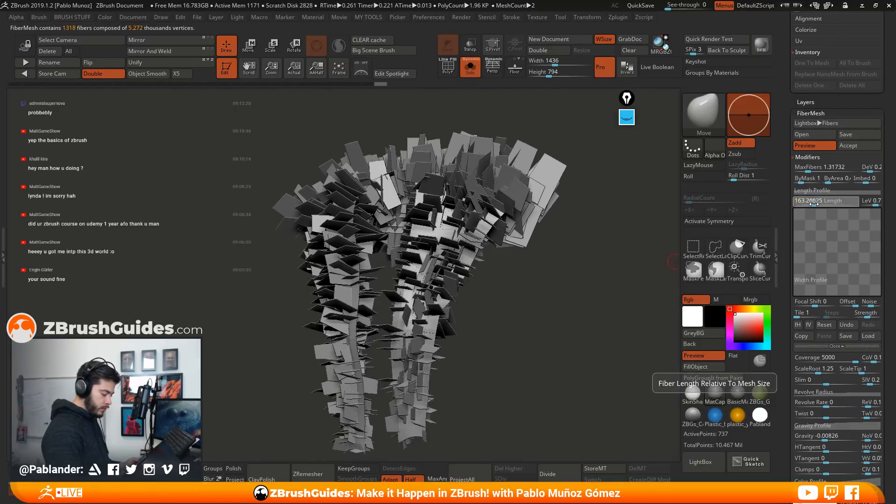
{"action": "left_click", "coordinate": [103, 76]}
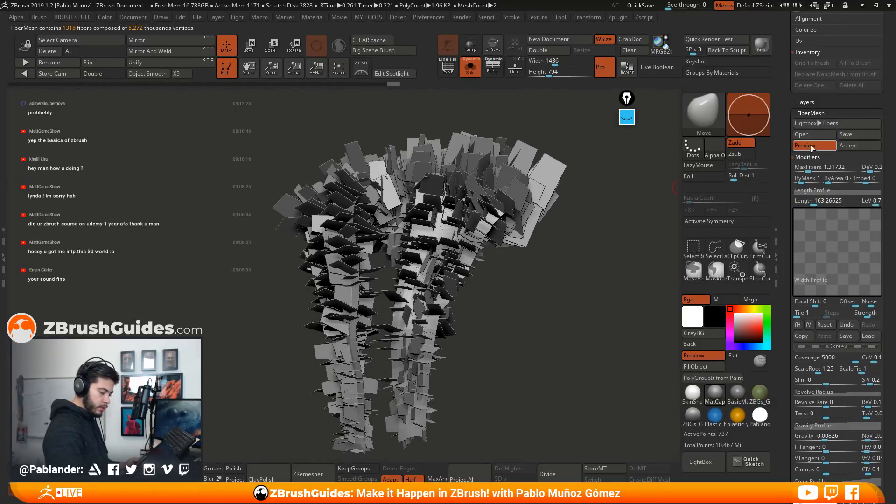
{"action": "left_click", "coordinate": [811, 146]}
{"action": "left_click", "coordinate": [811, 146]}
{"action": "left_click_drag", "start_coordinate": [567, 264], "coordinate": [575, 296]}
{"action": "left_click", "coordinate": [472, 72]}
{"action": "left_click", "coordinate": [472, 72]}
Set the fiber Gravity to 0.28925 and adjust its direction variation
{"action": "left_click_drag", "start_coordinate": [788, 330], "coordinate": [788, 151]}
{"action": "left_click_drag", "start_coordinate": [823, 260], "coordinate": [841, 261]}
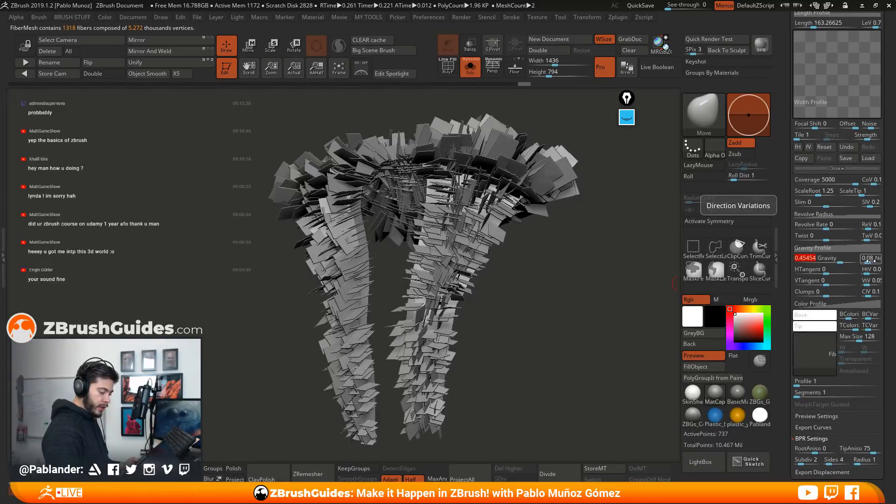
{"action": "left_click_drag", "start_coordinate": [869, 262], "coordinate": [835, 261]}
{"action": "left_click_drag", "start_coordinate": [535, 284], "coordinate": [534, 303]}
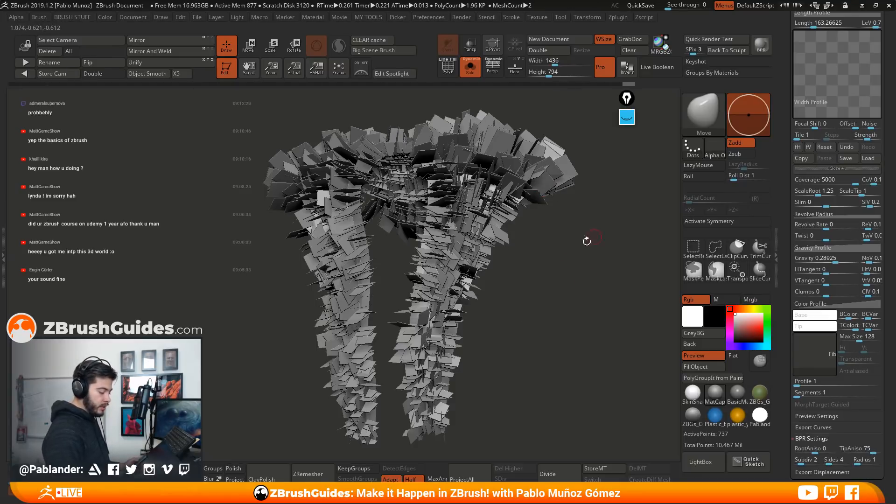
Check the planes around the robe trim and accept the FiberMesh preview as a new subtool
{"action": "left_click_drag", "start_coordinate": [884, 144], "coordinate": [884, 178]}
{"action": "left_click_drag", "start_coordinate": [639, 235], "coordinate": [577, 289]}
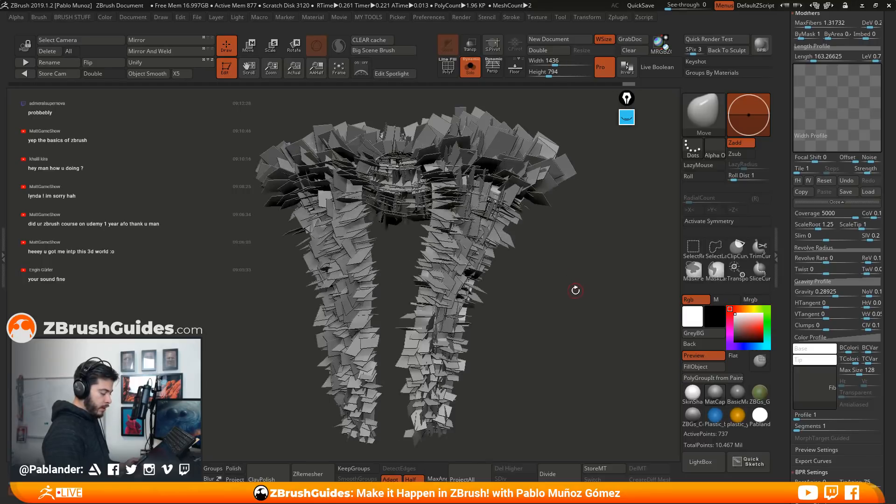
{"action": "scroll", "coordinate": [782, 156], "scroll_direction": "up", "scroll_amount": 5}
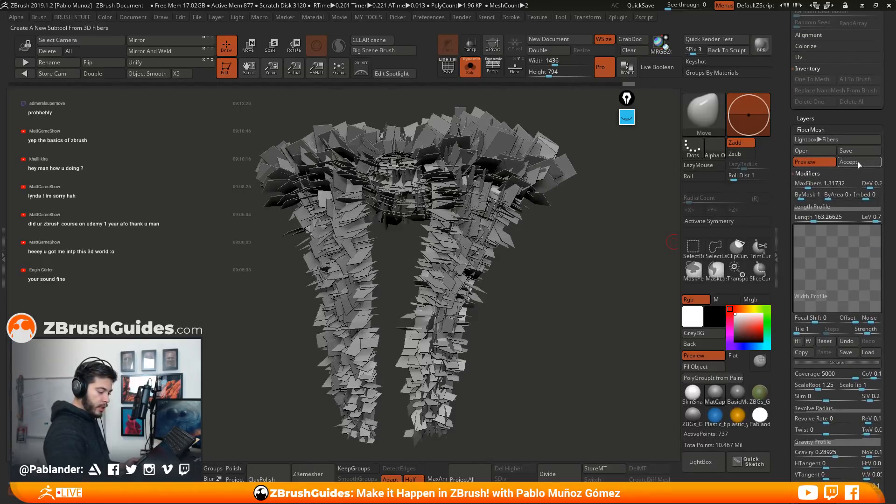
{"action": "left_click", "coordinate": [854, 163]}
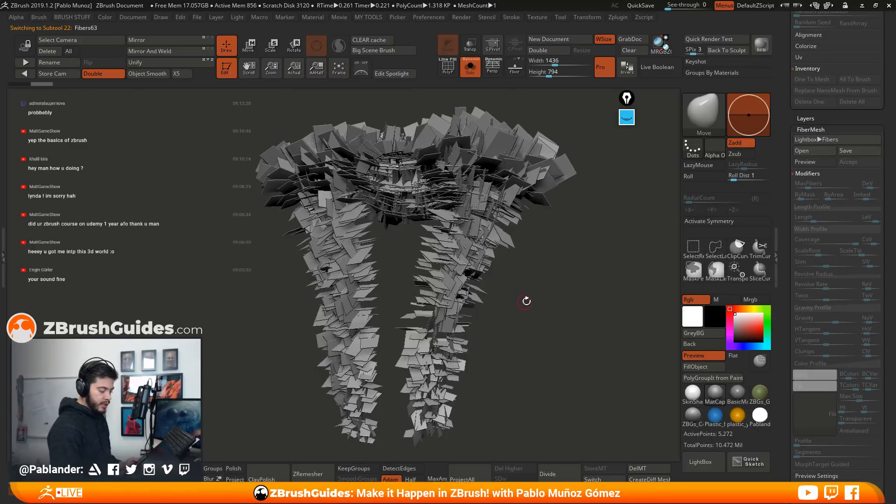
Groom the fiber planes along the collar and both sides of the robe trim with the GroomHairShort brush
{"action": "left_click", "coordinate": [695, 114]}
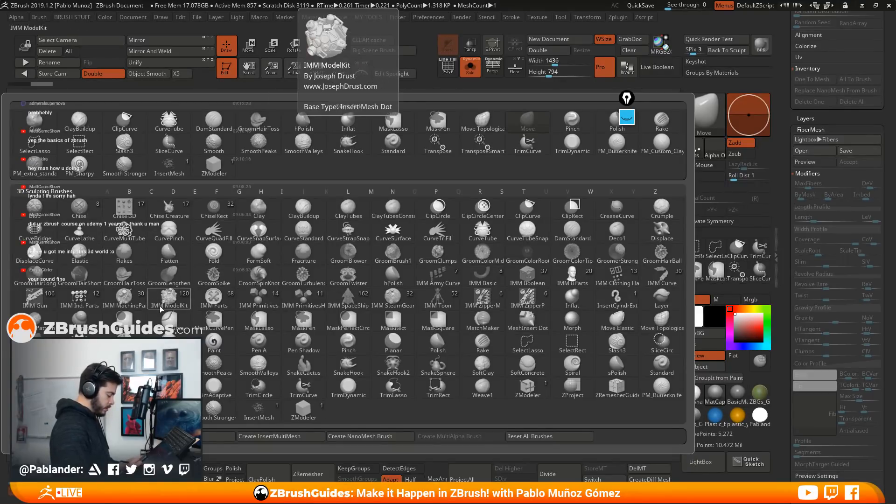
{"action": "left_click", "coordinate": [79, 275]}
{"action": "key", "text": "space"}
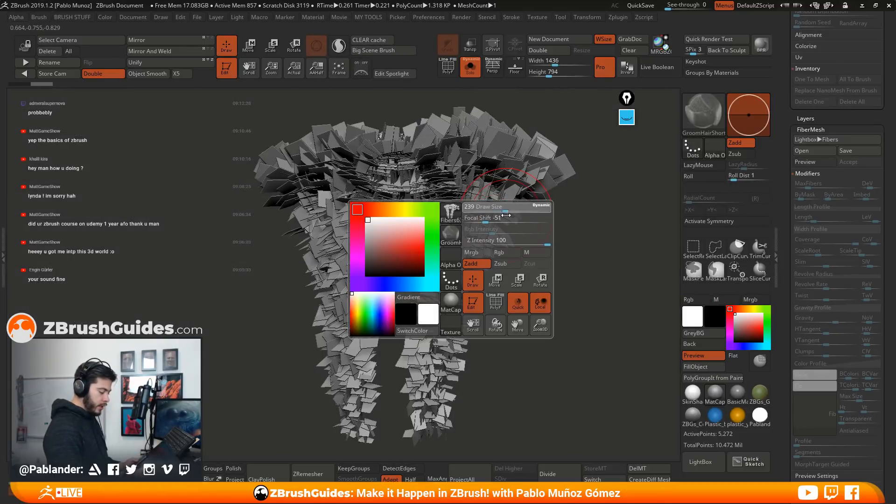
{"action": "mouse_move", "coordinate": [457, 214]}
{"action": "left_mouse_down"}
{"action": "mouse_move", "coordinate": [472, 248]}
{"action": "mouse_move", "coordinate": [451, 282]}
{"action": "mouse_move", "coordinate": [437, 359]}
{"action": "mouse_move", "coordinate": [459, 283]}
{"action": "mouse_move", "coordinate": [509, 180]}
{"action": "mouse_move", "coordinate": [402, 163]}
{"action": "mouse_move", "coordinate": [308, 170]}
{"action": "mouse_move", "coordinate": [223, 219]}
{"action": "mouse_move", "coordinate": [336, 262]}
{"action": "mouse_move", "coordinate": [355, 429]}
{"action": "mouse_move", "coordinate": [481, 226]}
{"action": "mouse_move", "coordinate": [472, 205]}
{"action": "mouse_move", "coordinate": [429, 412]}
{"action": "left_mouse_up"}
{"action": "mouse_move", "coordinate": [560, 294]}
{"action": "left_mouse_down"}
{"action": "mouse_move", "coordinate": [498, 285]}
{"action": "mouse_move", "coordinate": [560, 279]}
{"action": "mouse_move", "coordinate": [502, 264]}
{"action": "mouse_move", "coordinate": [543, 251]}
{"action": "mouse_move", "coordinate": [555, 268]}
{"action": "mouse_move", "coordinate": [502, 255]}
{"action": "left_mouse_up"}
{"action": "mouse_move", "coordinate": [435, 157]}
{"action": "left_mouse_down"}
{"action": "mouse_move", "coordinate": [451, 200]}
{"action": "mouse_move", "coordinate": [506, 180]}
{"action": "mouse_move", "coordinate": [520, 189]}
{"action": "left_mouse_up"}
{"action": "left_click_drag", "start_coordinate": [495, 158], "coordinate": [537, 173]}
{"action": "mouse_move", "coordinate": [354, 135]}
{"action": "left_mouse_down"}
{"action": "mouse_move", "coordinate": [290, 196]}
{"action": "mouse_move", "coordinate": [308, 243]}
{"action": "mouse_move", "coordinate": [289, 322]}
{"action": "left_mouse_up"}
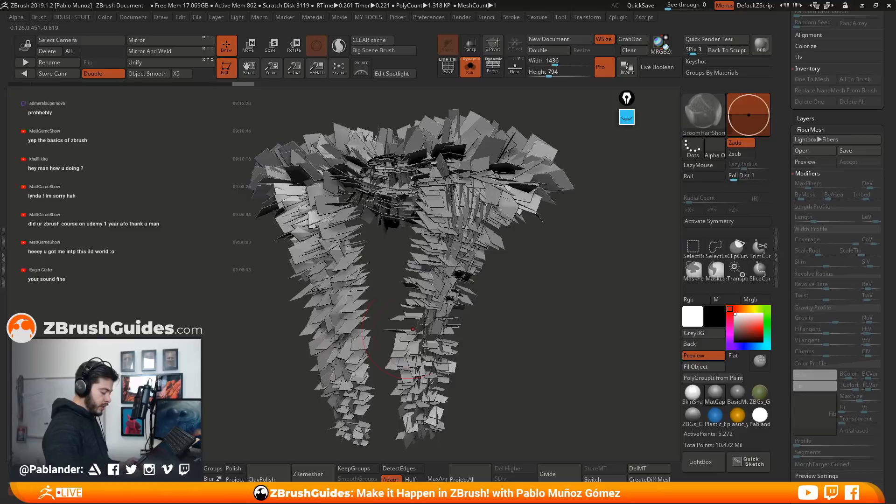
{"action": "left_click_drag", "start_coordinate": [380, 294], "coordinate": [515, 306]}
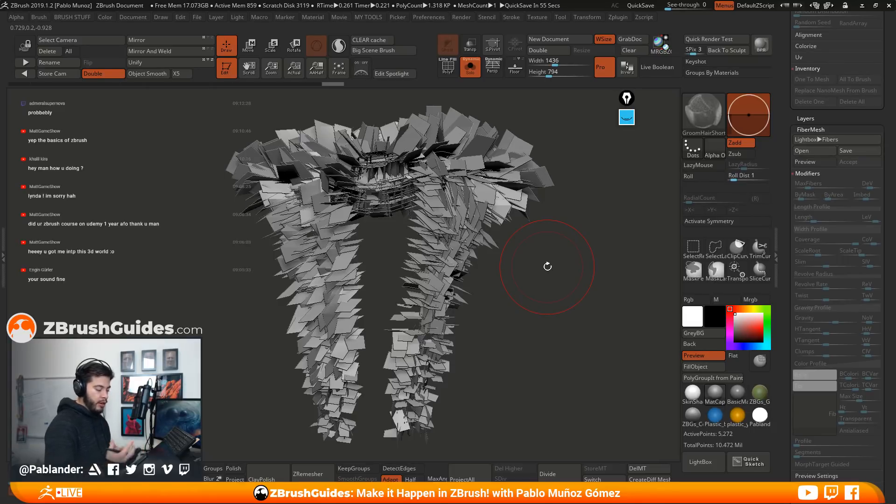
{"action": "left_click_drag", "start_coordinate": [547, 267], "coordinate": [558, 317]}
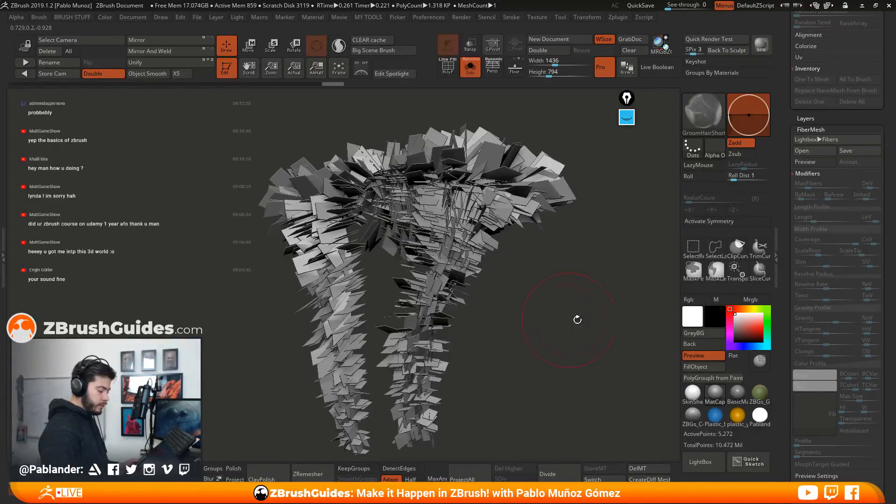
Switch to the Fibers27 hair clump tool, reduce the brush size and orient the clump with its strands hanging down
{"action": "left_click_drag", "start_coordinate": [782, 162], "coordinate": [778, 315]}
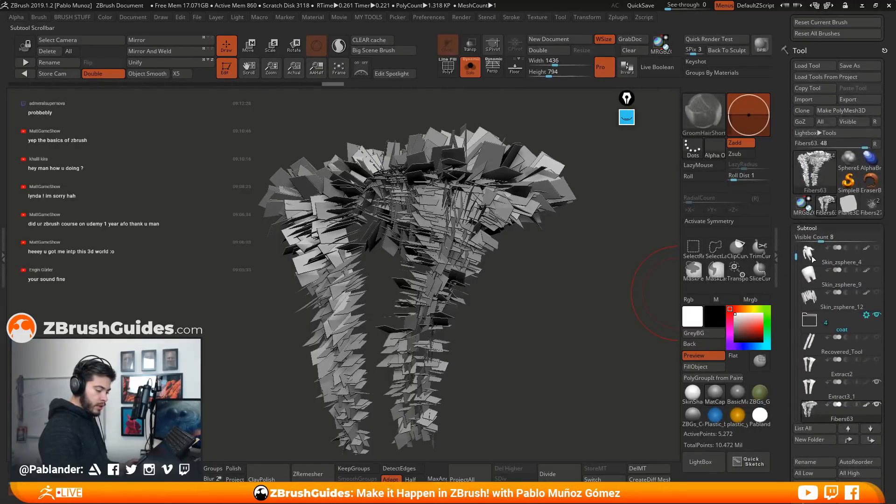
{"action": "left_click", "coordinate": [870, 209]}
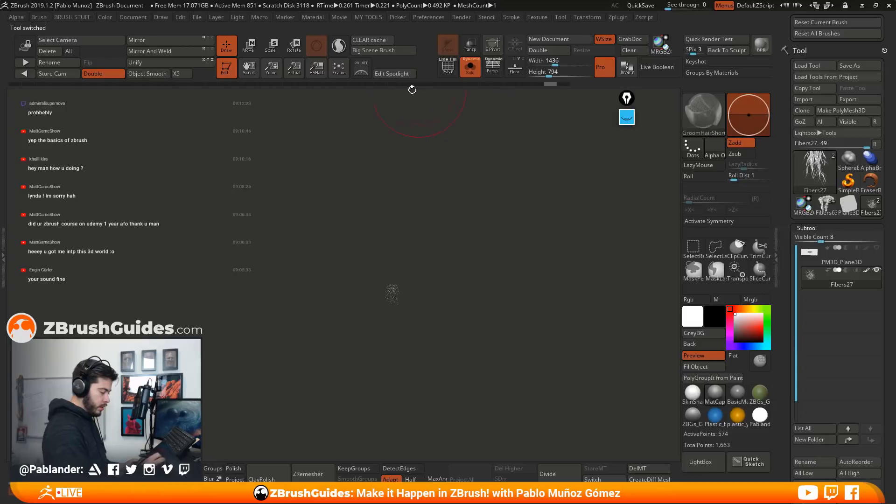
{"action": "left_click_drag", "start_coordinate": [456, 221], "coordinate": [482, 344], "text": "alt"}
{"action": "left_click_drag", "start_coordinate": [476, 295], "coordinate": [500, 267], "text": "alt"}
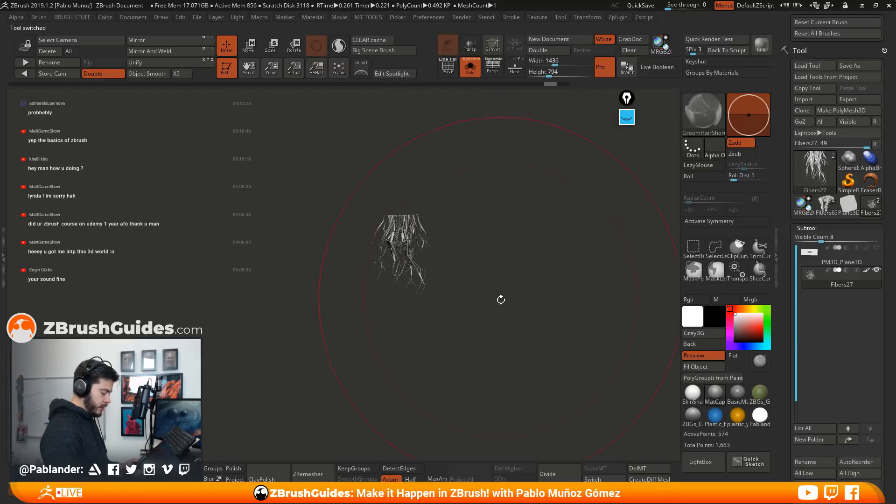
{"action": "key", "text": "space"}
{"action": "left_click_drag", "start_coordinate": [518, 233], "coordinate": [496, 233]}
{"action": "mouse_move", "coordinate": [500, 266]}
{"action": "left_mouse_down"}
{"action": "mouse_move", "coordinate": [497, 292]}
{"action": "mouse_move", "coordinate": [446, 325]}
{"action": "mouse_move", "coordinate": [431, 309]}
{"action": "left_mouse_up"}
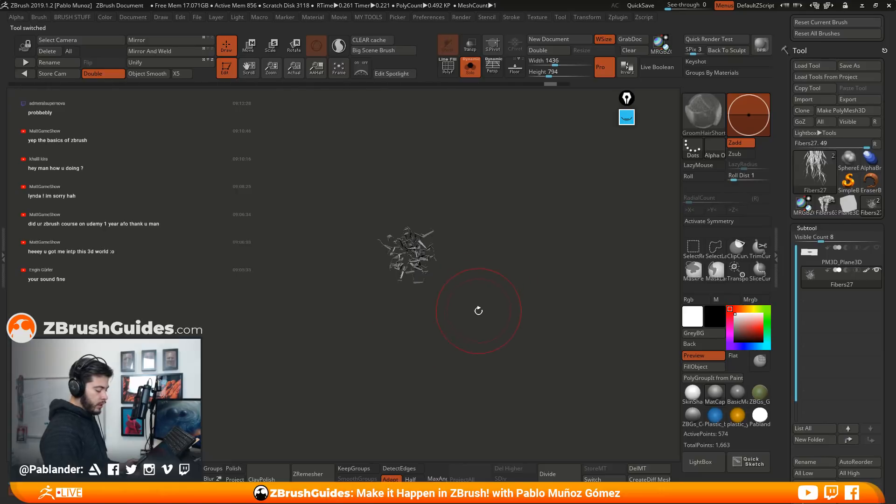
{"action": "mouse_move", "coordinate": [492, 231]}
{"action": "left_mouse_down"}
{"action": "mouse_move", "coordinate": [495, 210]}
{"action": "mouse_move", "coordinate": [494, 297]}
{"action": "mouse_move", "coordinate": [496, 274]}
{"action": "mouse_move", "coordinate": [520, 307]}
{"action": "mouse_move", "coordinate": [523, 316]}
{"action": "mouse_move", "coordinate": [513, 317]}
{"action": "left_mouse_up"}
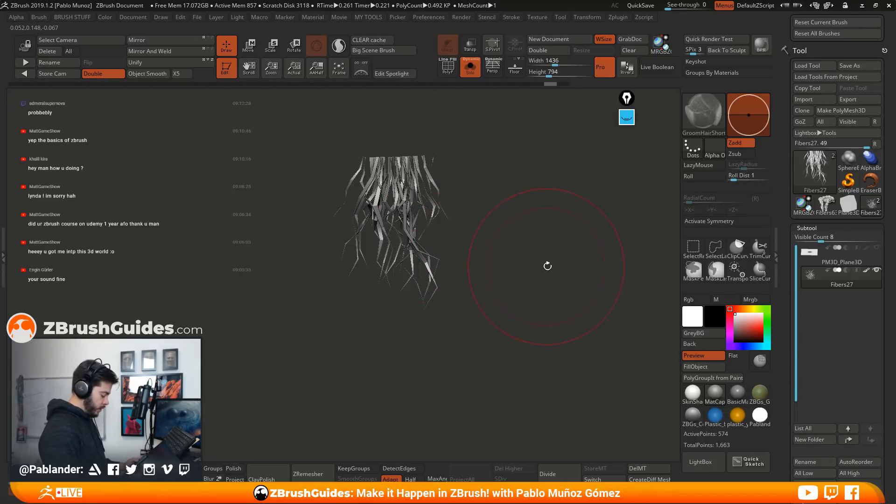
Create a new InsertMesh brush from the Fibers27 clump, and a NanoMesh brush from that InsertMesh brush
{"action": "left_click", "coordinate": [698, 113]}
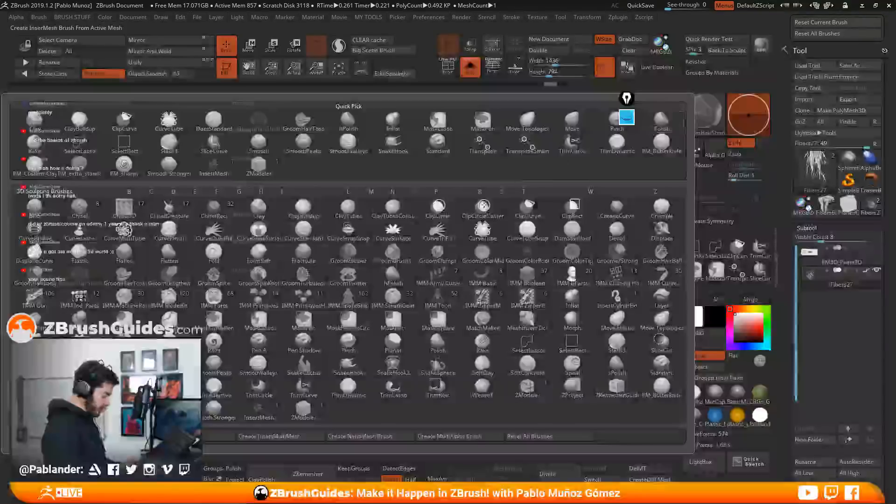
{"action": "left_click", "coordinate": [220, 436]}
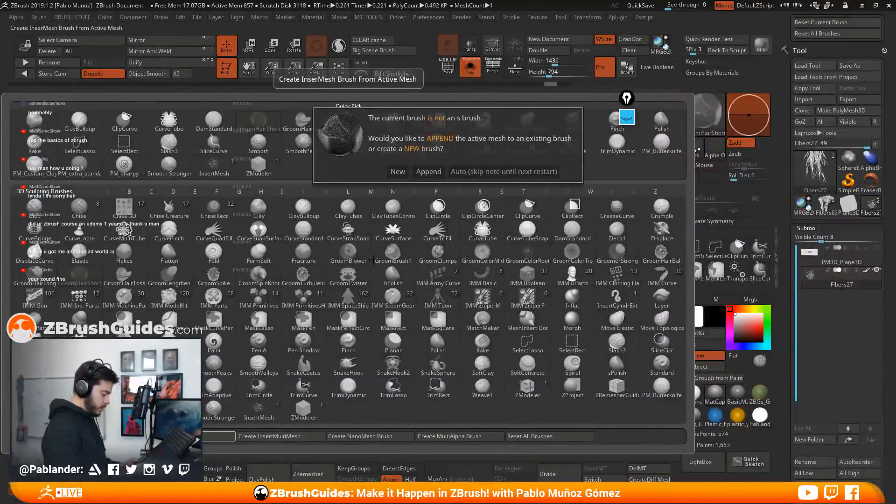
{"action": "left_click", "coordinate": [398, 172]}
{"action": "key", "text": "b"}
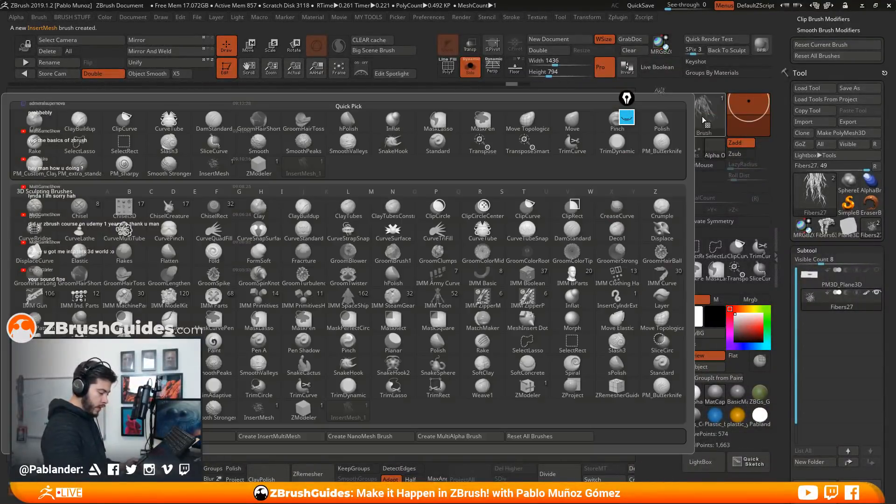
{"action": "left_click", "coordinate": [377, 436]}
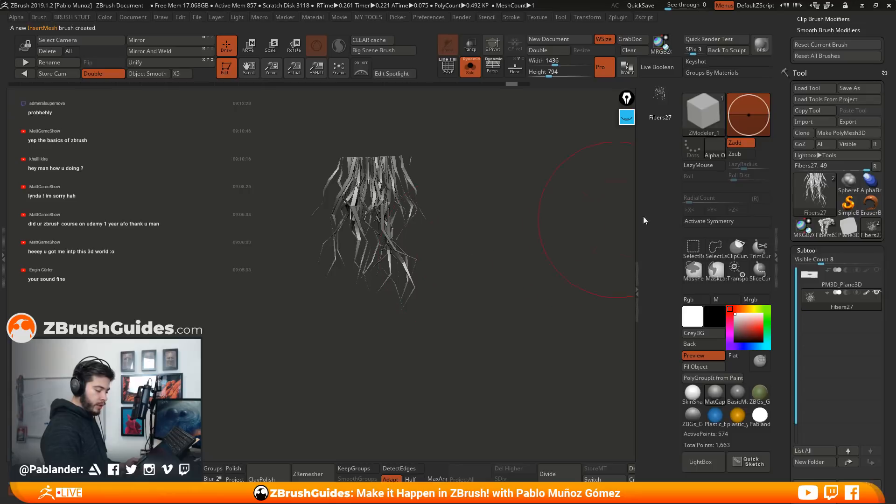
Switch back to the Fibers63 tool and frame the whole robe trim in the view
{"action": "left_click", "coordinate": [827, 228]}
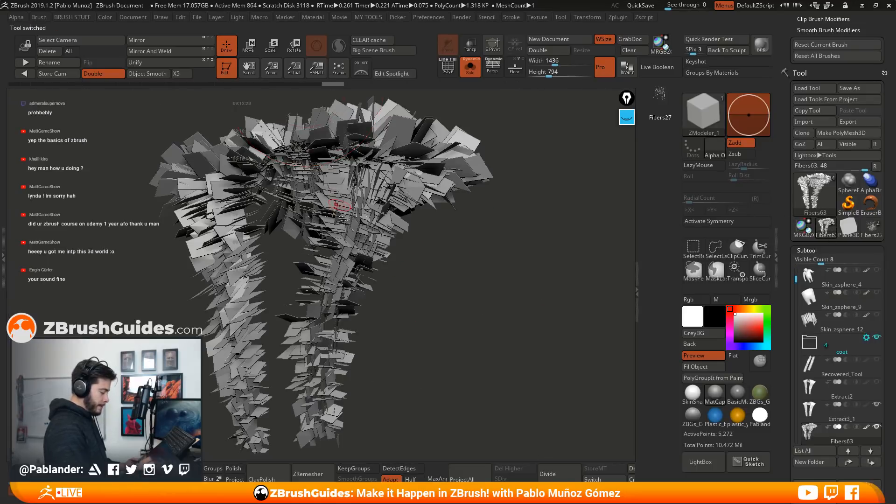
{"action": "left_click_drag", "start_coordinate": [494, 298], "coordinate": [615, 272], "text": "alt"}
{"action": "left_click_drag", "start_coordinate": [496, 263], "coordinate": [497, 304]}
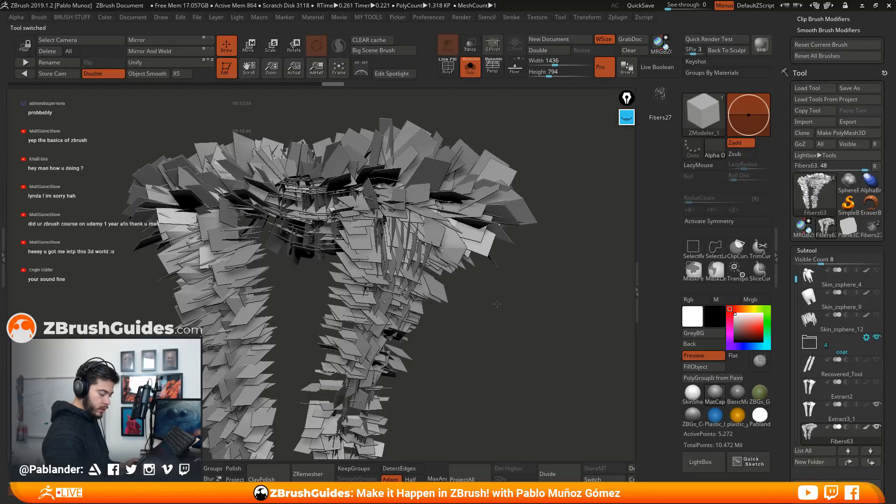
Examine the groomed fiber planes on the collar and both sides of the robe trim from several angles
{"action": "left_click_drag", "start_coordinate": [497, 304], "coordinate": [526, 298], "text": "alt"}
{"action": "left_click_drag", "start_coordinate": [582, 238], "coordinate": [527, 269], "text": "alt"}
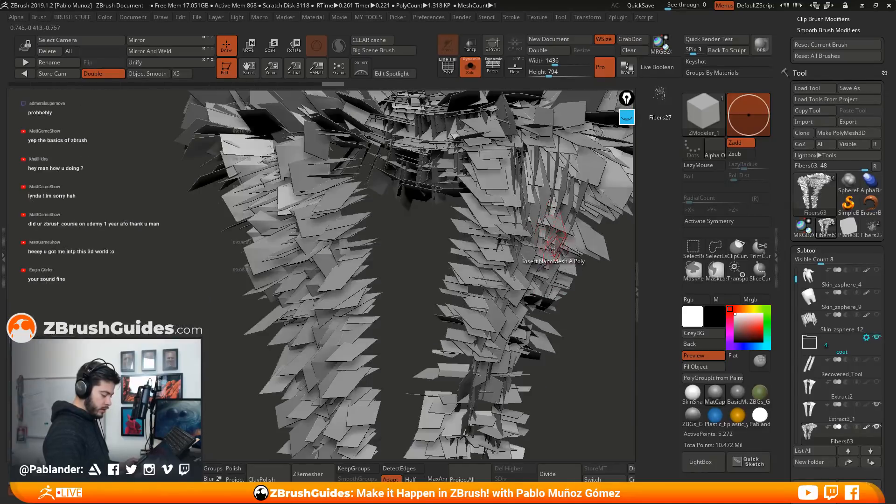
{"action": "right_click_drag", "start_coordinate": [553, 246], "coordinate": [556, 249], "text": "ctrl"}
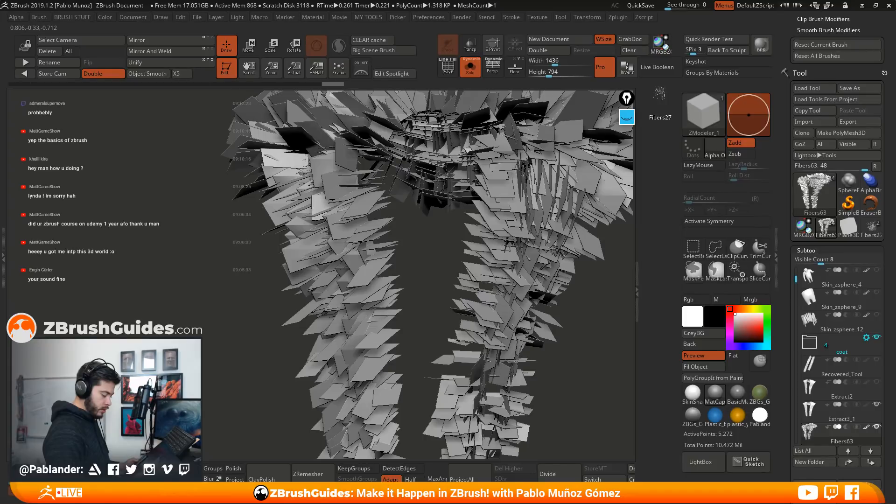
{"action": "right_click_drag", "start_coordinate": [556, 249], "coordinate": [596, 304], "text": "ctrl"}
{"action": "left_click_drag", "start_coordinate": [620, 245], "coordinate": [563, 303], "text": "alt"}
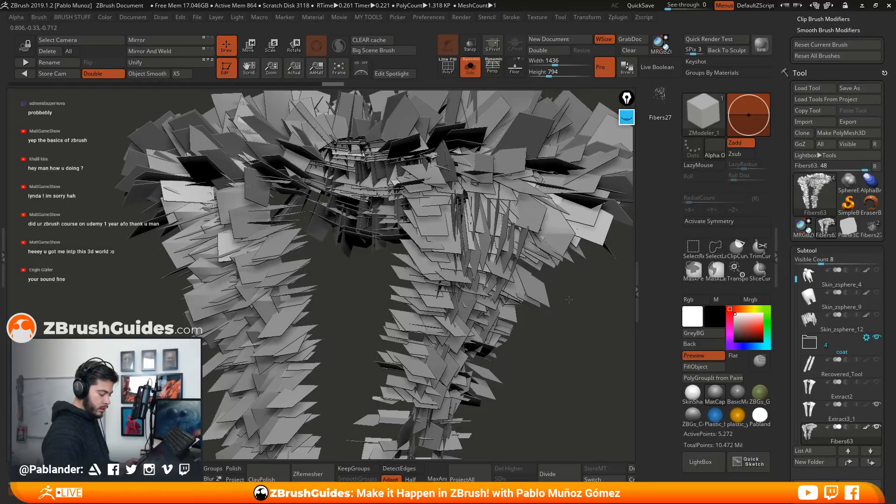
{"action": "left_click_drag", "start_coordinate": [569, 300], "coordinate": [594, 266]}
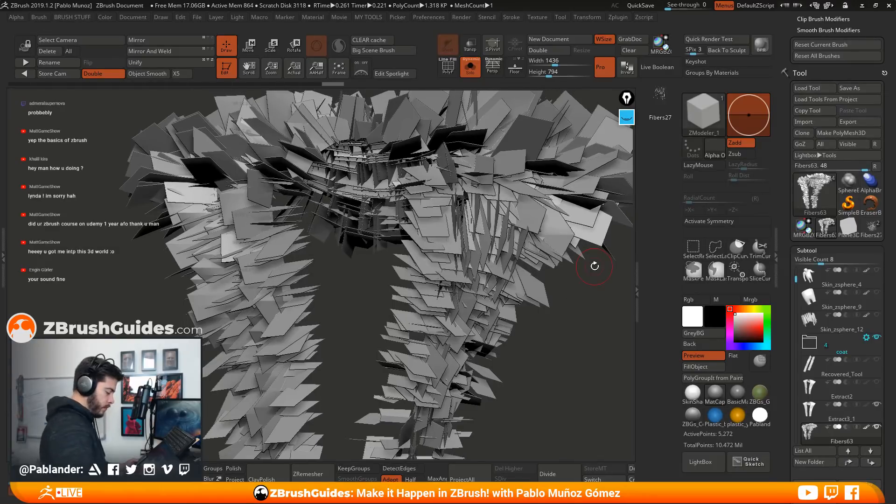
{"action": "right_click_drag", "start_coordinate": [587, 354], "coordinate": [571, 292], "text": "ctrl"}
{"action": "left_click_drag", "start_coordinate": [571, 292], "coordinate": [538, 253], "text": "alt"}
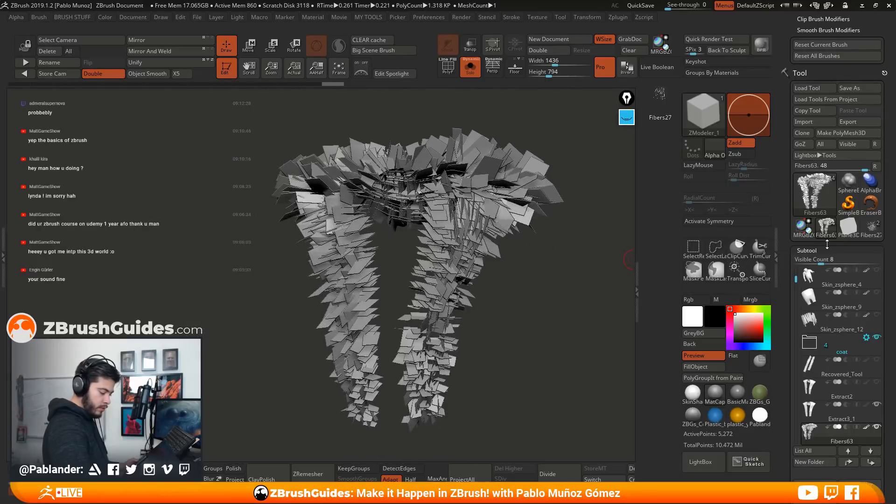
Bring up the trim's NanoMesh settings and turn on the polyframe display to show its polygroups
{"action": "left_click_drag", "start_coordinate": [825, 243], "coordinate": [825, 179]}
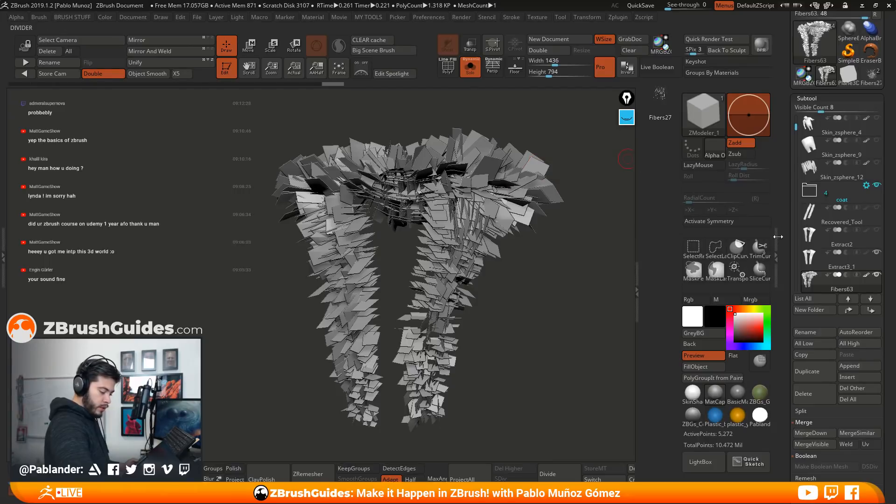
{"action": "scroll", "coordinate": [835, 186], "scroll_direction": "down", "scroll_amount": 10}
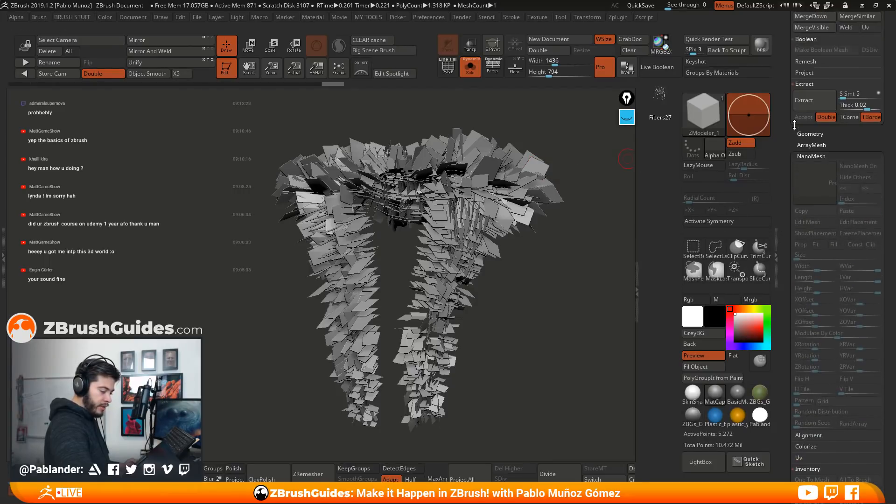
{"action": "left_click_drag", "start_coordinate": [838, 153], "coordinate": [838, 145]}
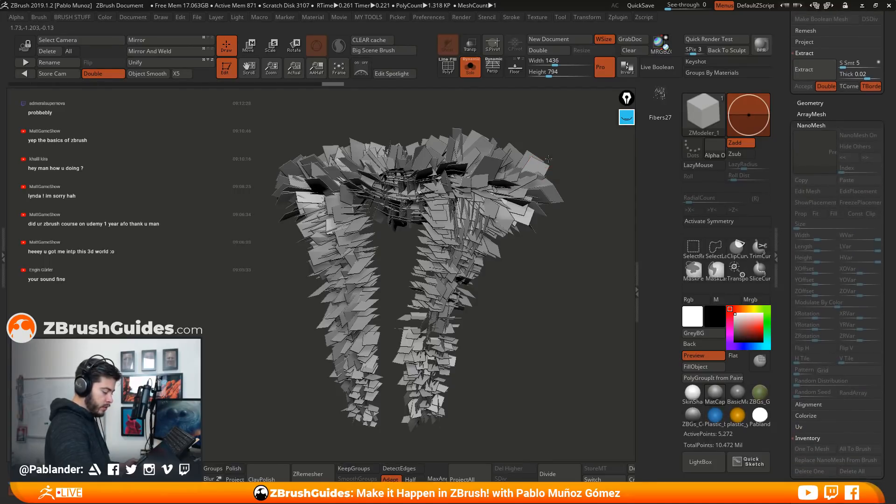
{"action": "right_click_drag", "start_coordinate": [554, 166], "coordinate": [574, 148], "text": "ctrl"}
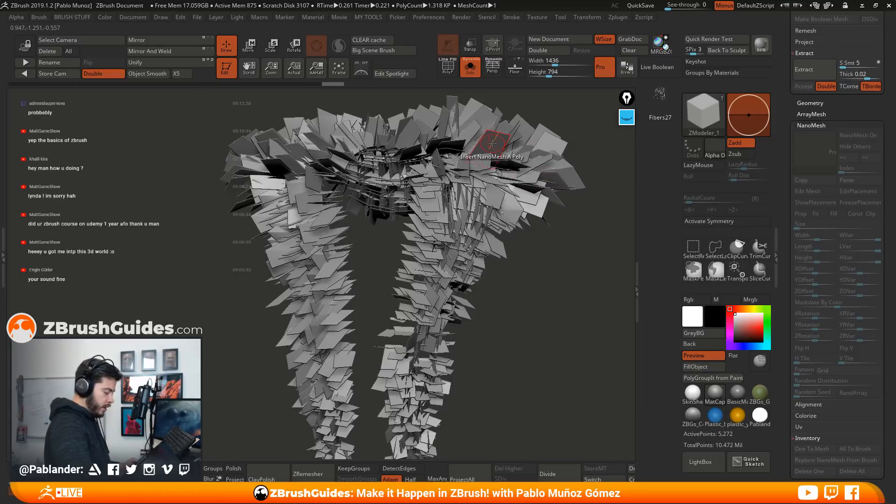
{"action": "left_click", "coordinate": [452, 70]}
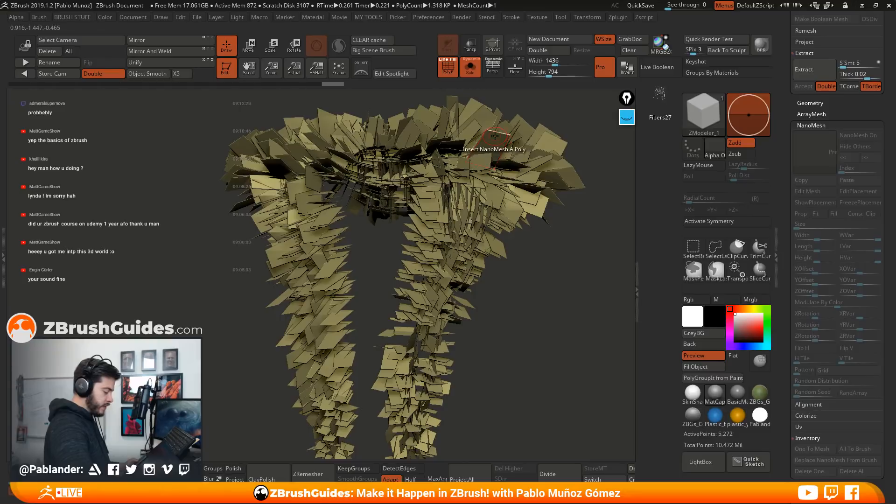
Set ZModeler's Insert NanoMesh target to Polygroup All and insert the Fibers27 clump across the trim planes at a size of about 0.9
{"action": "key", "text": "space"}
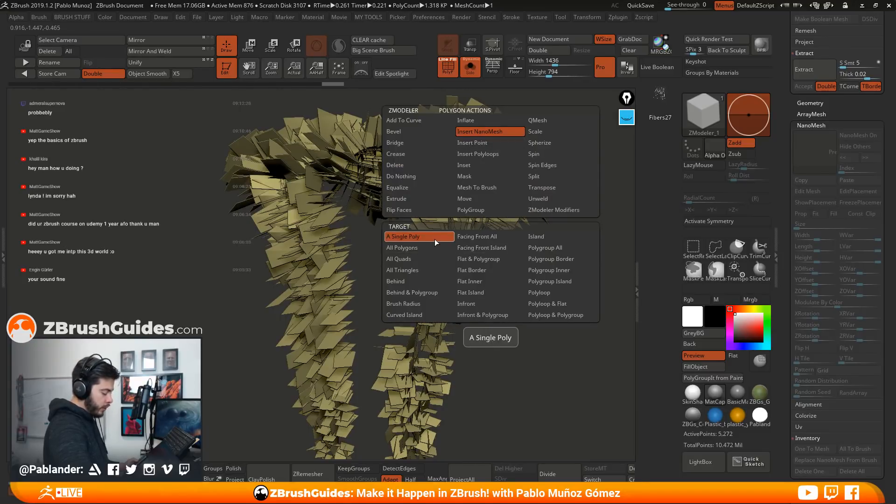
{"action": "left_click", "coordinate": [544, 248]}
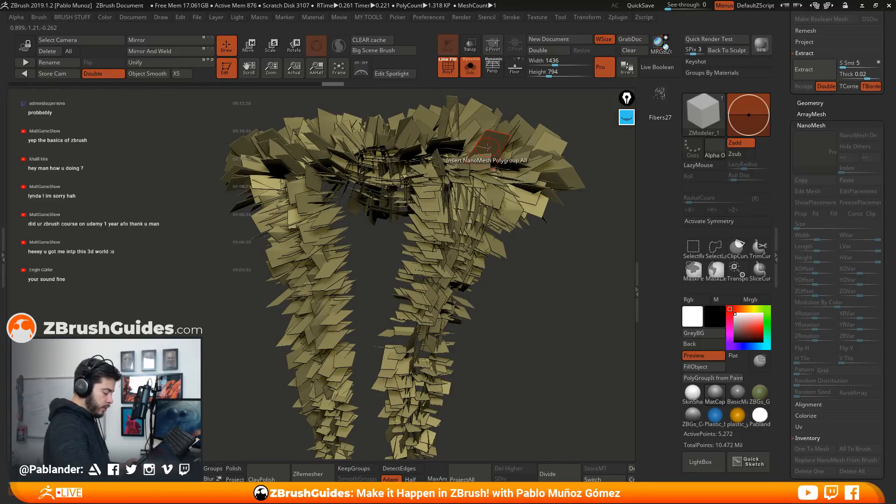
{"action": "left_click", "coordinate": [491, 148]}
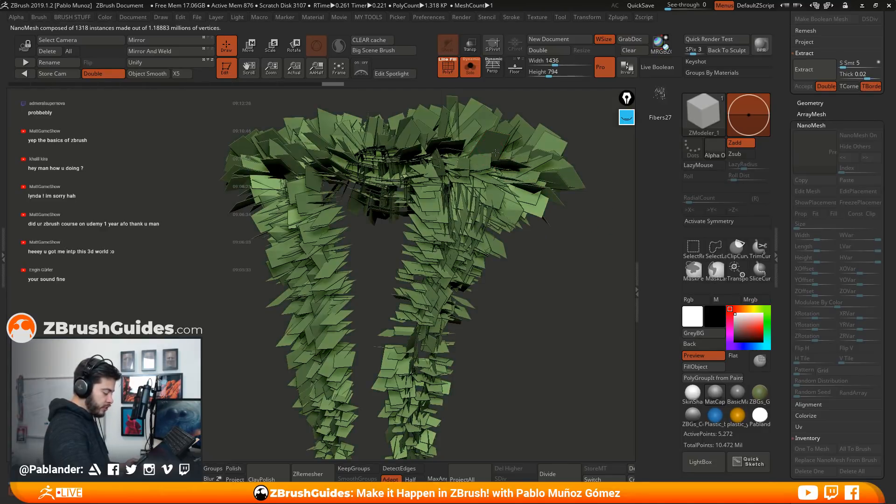
{"action": "left_click_drag", "start_coordinate": [516, 169], "coordinate": [512, 156]}
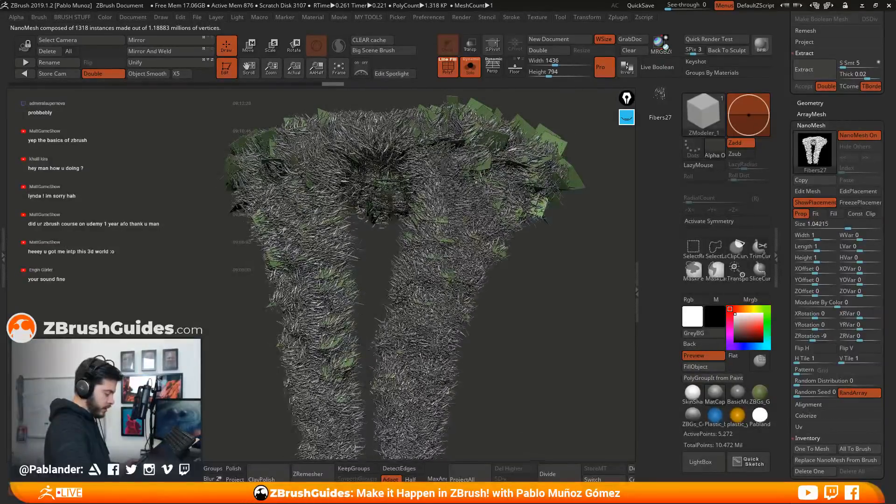
{"action": "left_click_drag", "start_coordinate": [494, 198], "coordinate": [503, 192]}
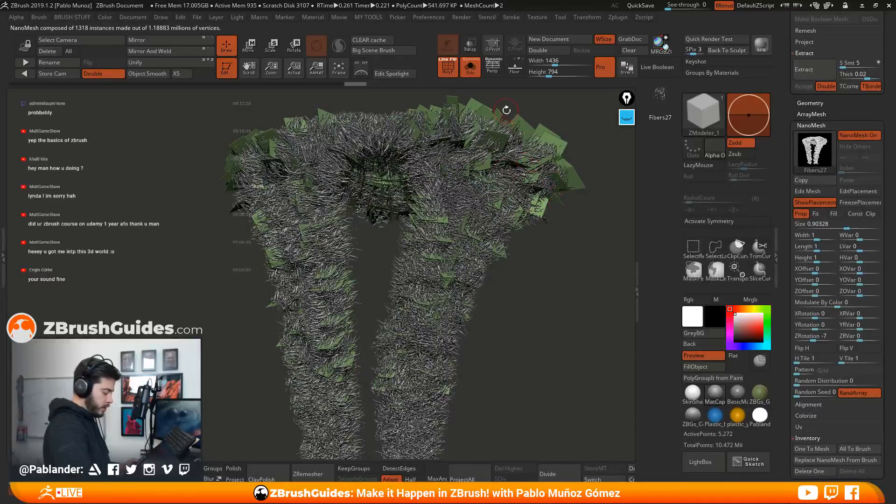
Rotate the NanoMesh hair clumps with a Y rotation of 76 and an X rotation of 180
{"action": "left_click_drag", "start_coordinate": [527, 343], "coordinate": [542, 330]}
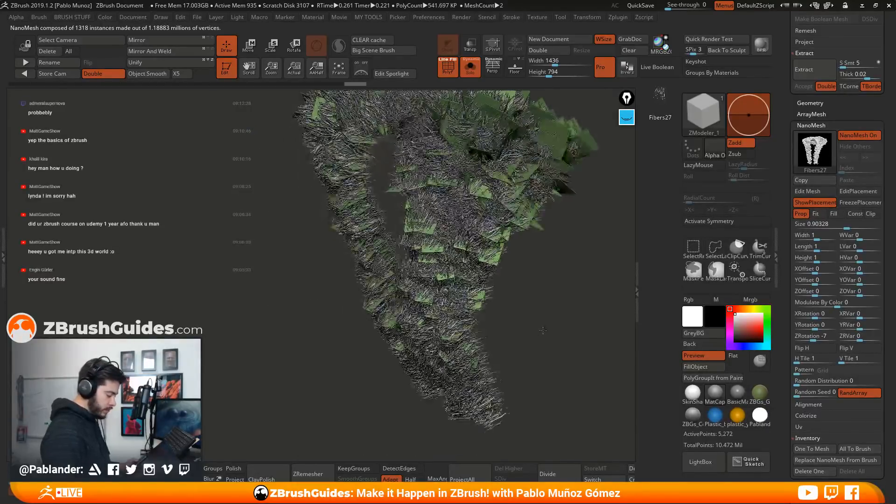
{"action": "left_click_drag", "start_coordinate": [558, 292], "coordinate": [544, 319]}
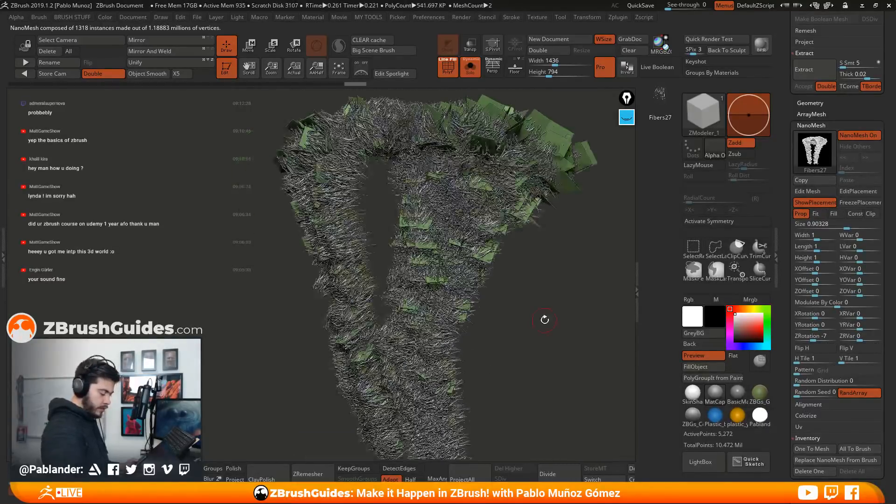
{"action": "left_click_drag", "start_coordinate": [559, 281], "coordinate": [557, 418], "text": "alt"}
{"action": "left_click_drag", "start_coordinate": [515, 240], "coordinate": [485, 186], "text": "alt"}
{"action": "right_click_drag", "start_coordinate": [485, 186], "coordinate": [542, 277]}
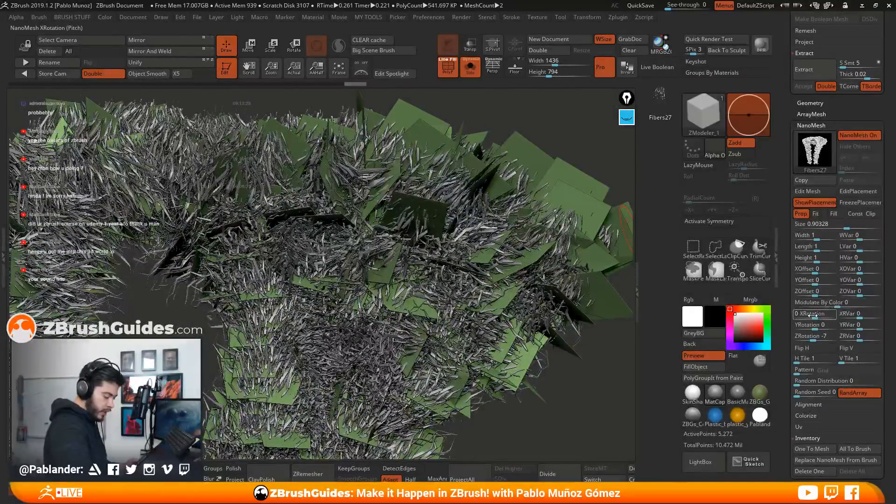
{"action": "mouse_move", "coordinate": [813, 326]}
{"action": "left_mouse_down"}
{"action": "mouse_move", "coordinate": [809, 315]}
{"action": "mouse_move", "coordinate": [824, 315]}
{"action": "left_mouse_up"}
{"action": "left_click", "coordinate": [824, 315]}
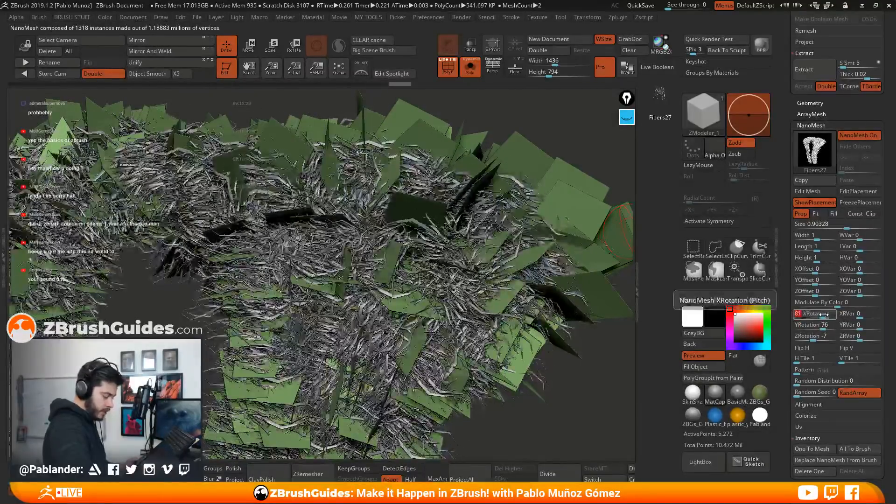
{"action": "type", "text": "18"}
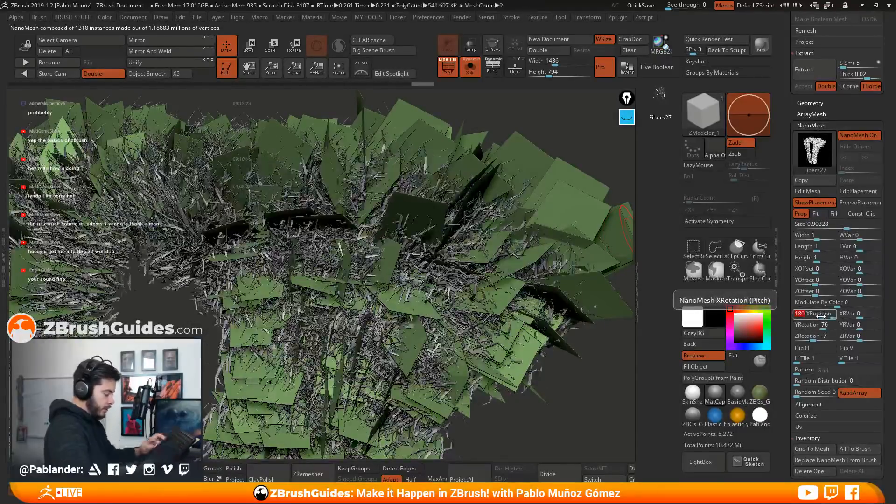
{"action": "type", "text": "0"}
{"action": "key", "text": "Return"}
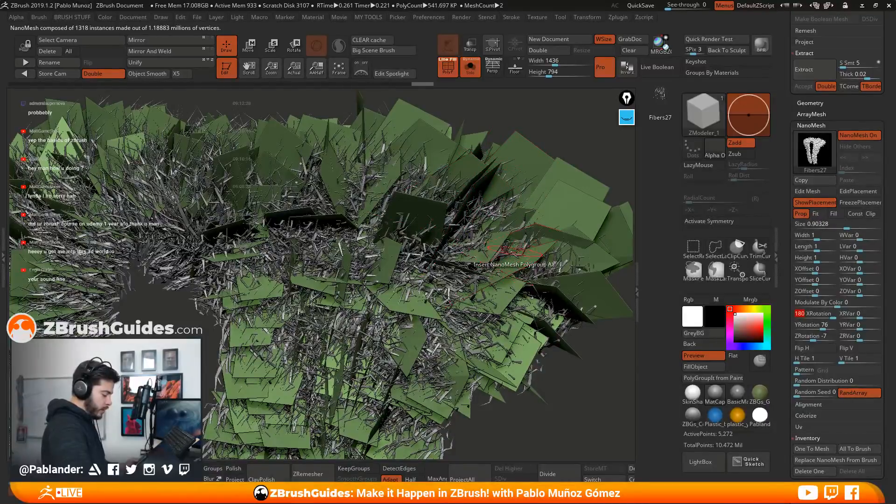
Shift the hair clumps along their placement planes with a Y offset of about -0.66
{"action": "right_click_drag", "start_coordinate": [500, 316], "coordinate": [576, 123], "text": "alt"}
{"action": "right_click_drag", "start_coordinate": [431, 314], "coordinate": [446, 441], "text": "alt"}
{"action": "right_click_drag", "start_coordinate": [448, 243], "coordinate": [444, 219]}
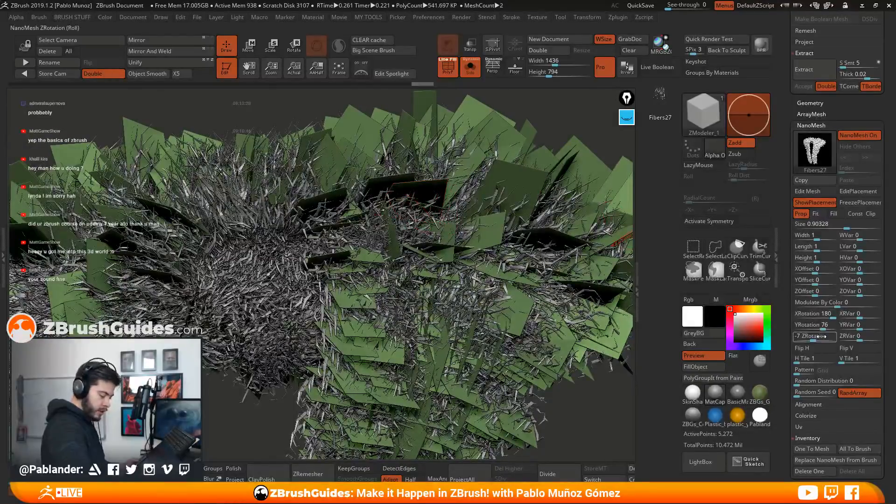
{"action": "left_click", "coordinate": [815, 294]}
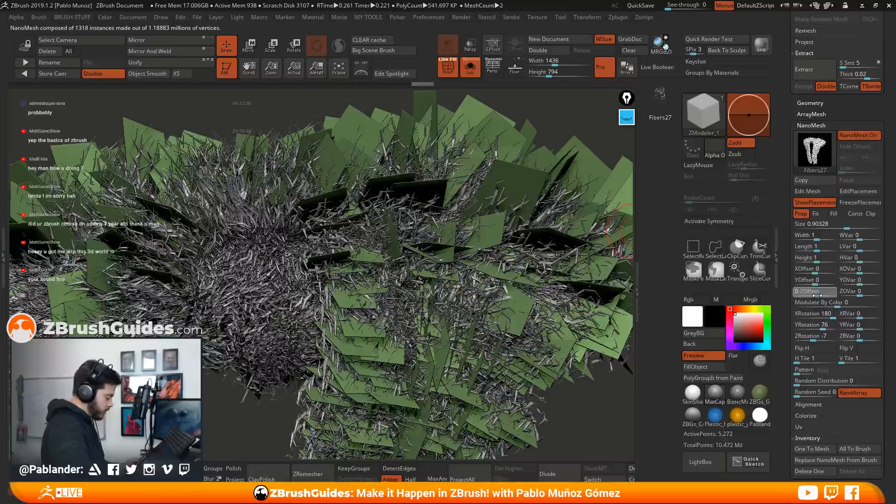
{"action": "left_click_drag", "start_coordinate": [815, 294], "coordinate": [799, 281]}
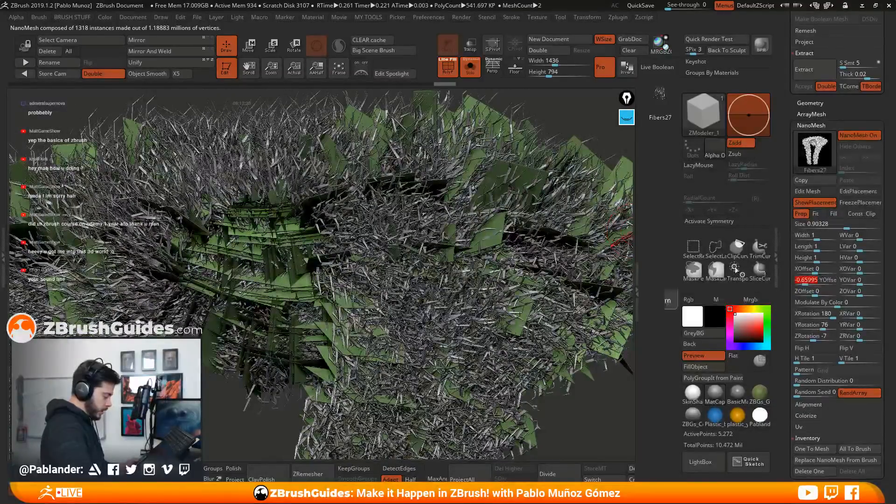
{"action": "mouse_move", "coordinate": [537, 270]}
{"action": "right_mouse_down"}
{"action": "mouse_move", "coordinate": [541, 291]}
{"action": "mouse_move", "coordinate": [538, 244]}
{"action": "mouse_move", "coordinate": [560, 235]}
{"action": "mouse_move", "coordinate": [544, 276]}
{"action": "right_mouse_up"}
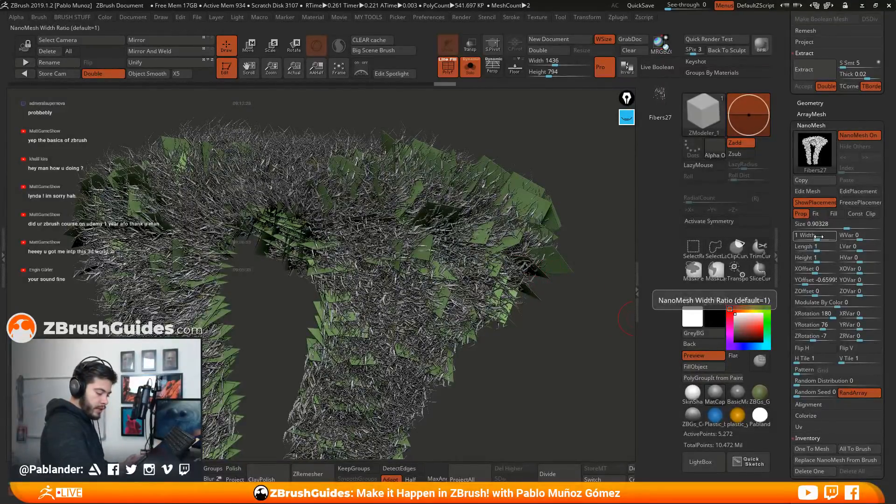
{"action": "left_click_drag", "start_coordinate": [816, 259], "coordinate": [817, 260]}
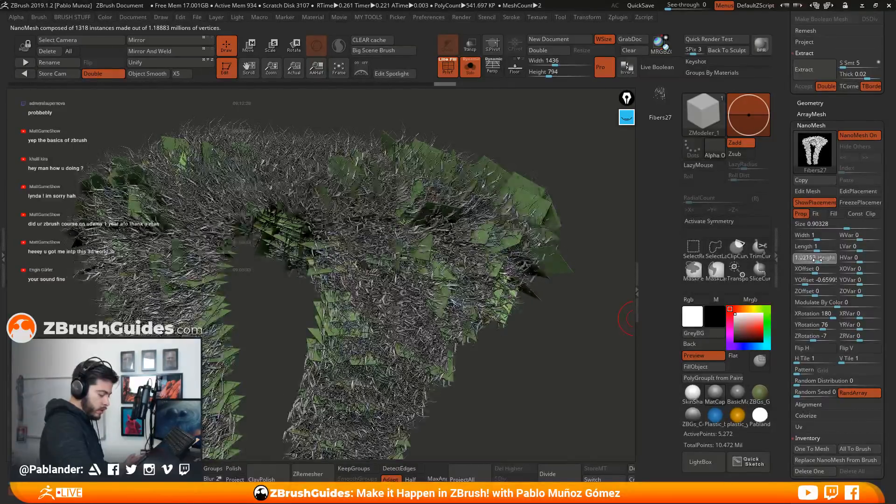
{"action": "left_click", "coordinate": [817, 260]}
{"action": "type", "text": "1"}
{"action": "key", "text": "Return"}
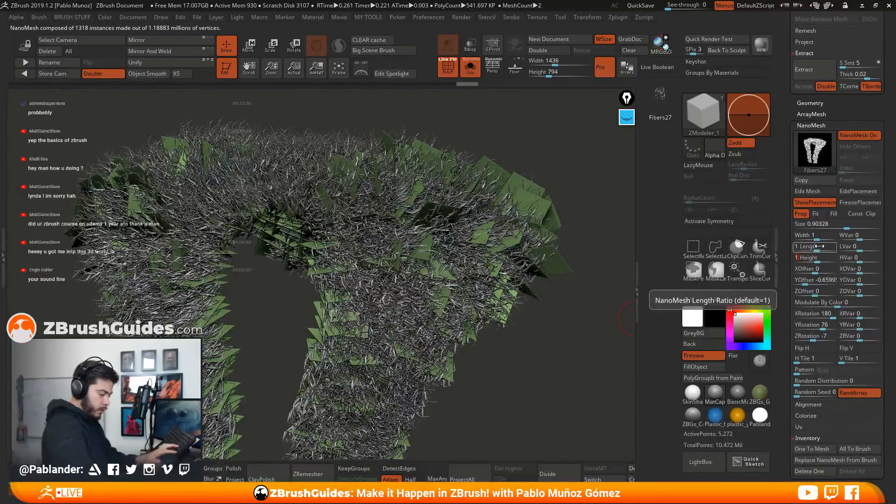
Set the hair clumps' length ratio to about 1.7 with a length variation of 20, and reduce their size to about 0.69
{"action": "left_click_drag", "start_coordinate": [820, 248], "coordinate": [798, 252]}
{"action": "left_click", "coordinate": [820, 249]}
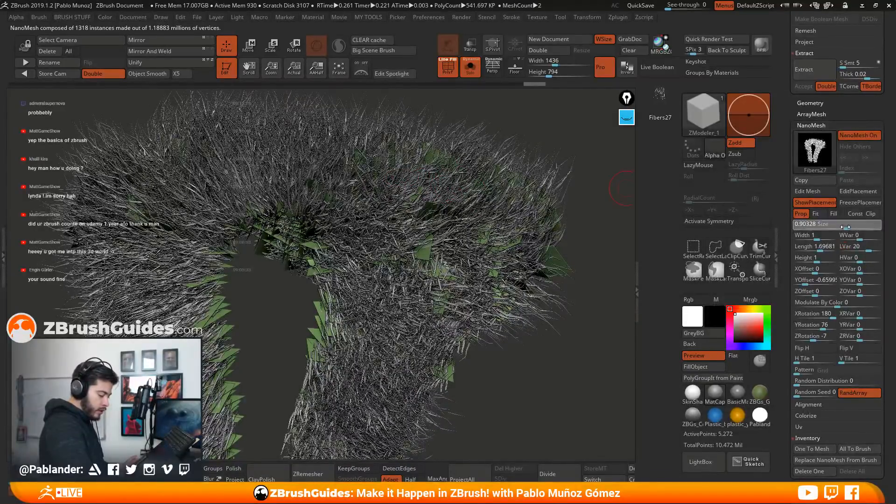
{"action": "left_click_drag", "start_coordinate": [845, 227], "coordinate": [843, 227]}
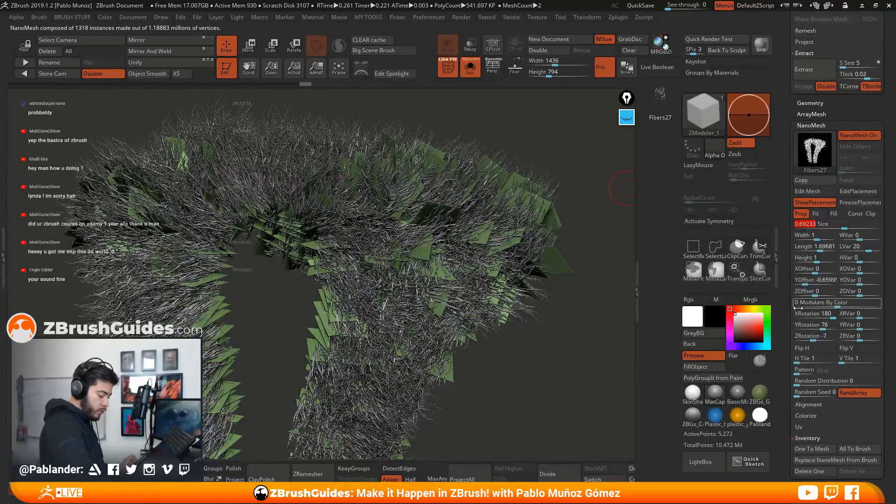
Set the hair clumps' Z rotation to 0 and Y rotation to 86, with a Y rotation variation of 53
{"action": "left_click", "coordinate": [813, 333]}
{"action": "left_click_drag", "start_coordinate": [814, 339], "coordinate": [821, 340]}
{"action": "type", "text": "0"}
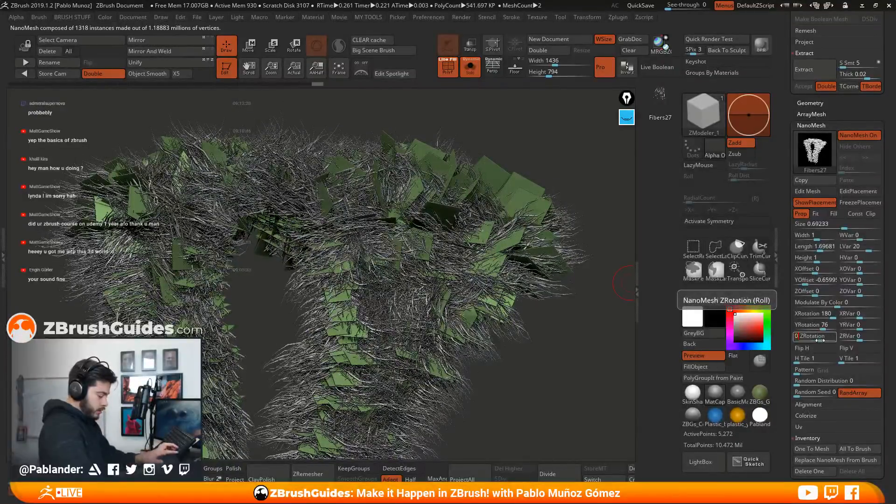
{"action": "key", "text": "Return"}
{"action": "left_click", "coordinate": [814, 325]}
{"action": "left_click_drag", "start_coordinate": [823, 329], "coordinate": [874, 328]}
Check the fur coverage around the trim and hide the NanoMesh placement polygons
{"action": "right_click_drag", "start_coordinate": [539, 301], "coordinate": [581, 187], "text": "ctrl"}
{"action": "right_click_drag", "start_coordinate": [462, 243], "coordinate": [551, 270]}
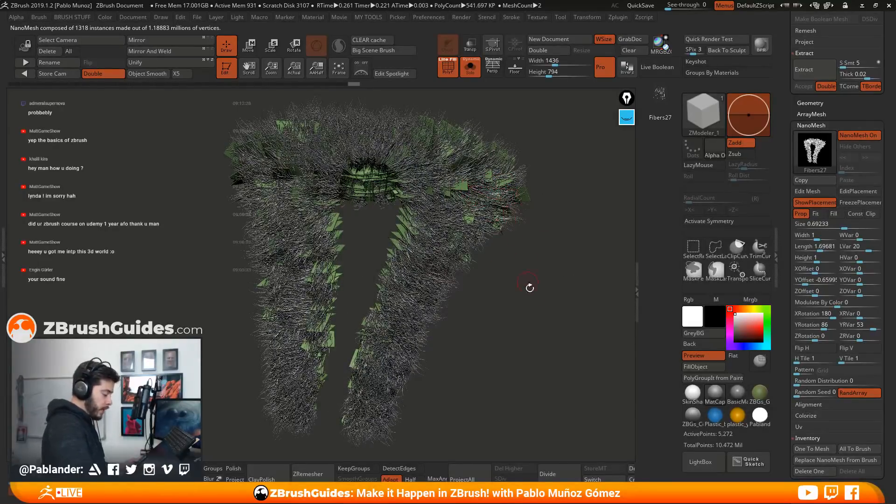
{"action": "left_click_drag", "start_coordinate": [542, 260], "coordinate": [545, 276]}
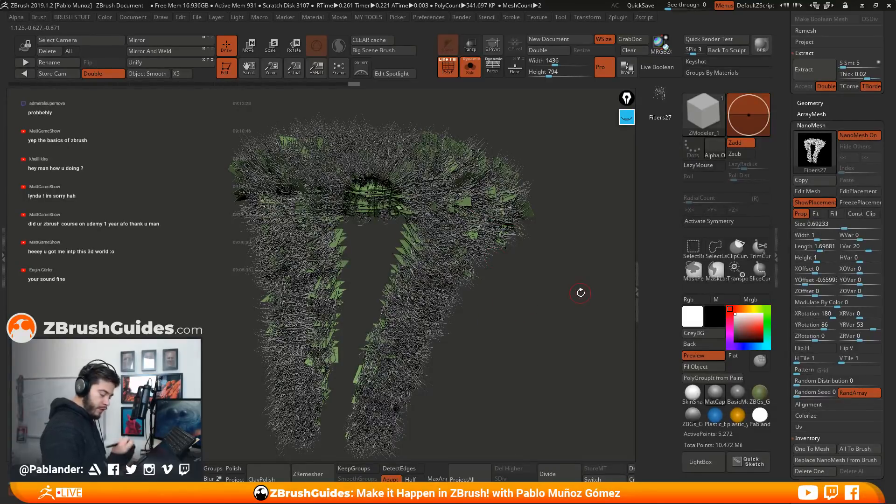
{"action": "left_click", "coordinate": [815, 202]}
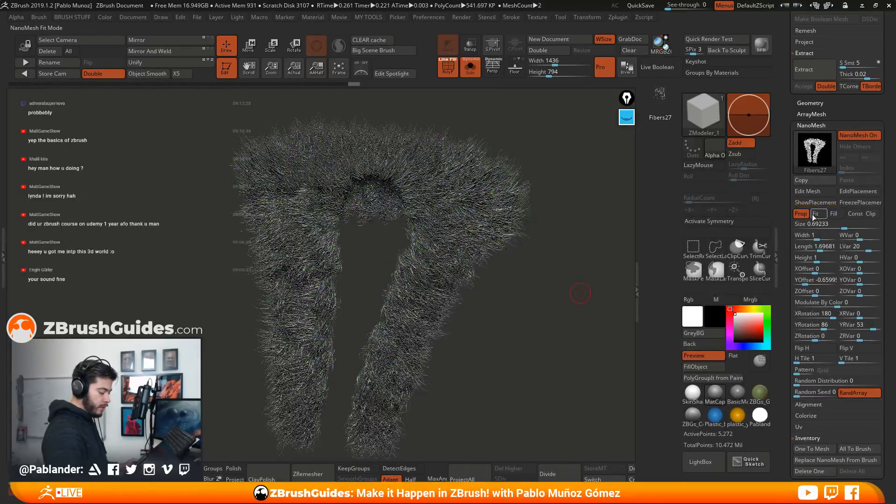
Turn off Solo mode and view the fur trim together with the whole horned character
{"action": "left_click_drag", "start_coordinate": [545, 276], "coordinate": [480, 258]}
{"action": "left_click", "coordinate": [470, 70]}
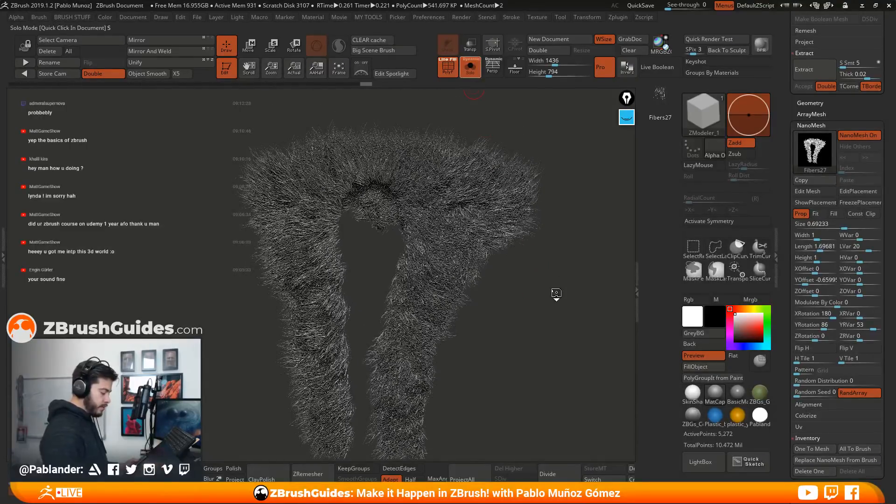
{"action": "key", "text": "shift"}
{"action": "left_click_drag", "start_coordinate": [565, 294], "coordinate": [551, 246]}
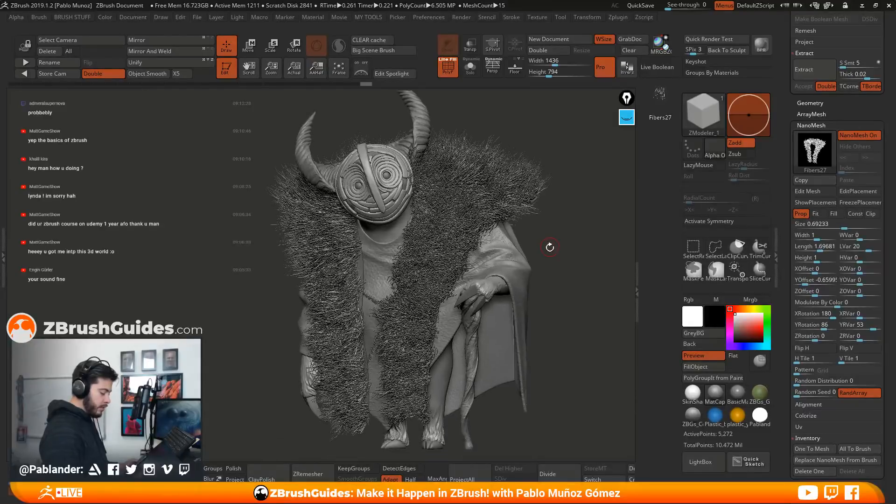
Comb the fur along the robe trim on the character's left side outward with the GroomHairShort brush
{"action": "key", "text": "b"}
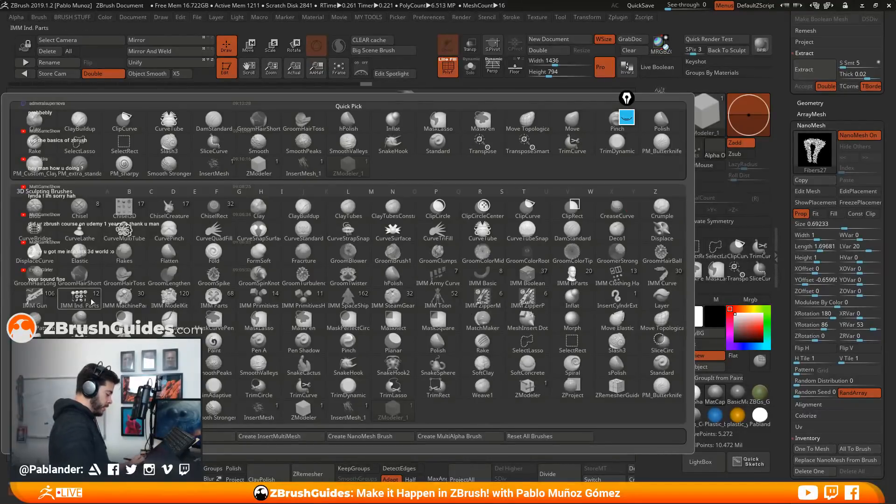
{"action": "left_click", "coordinate": [96, 274]}
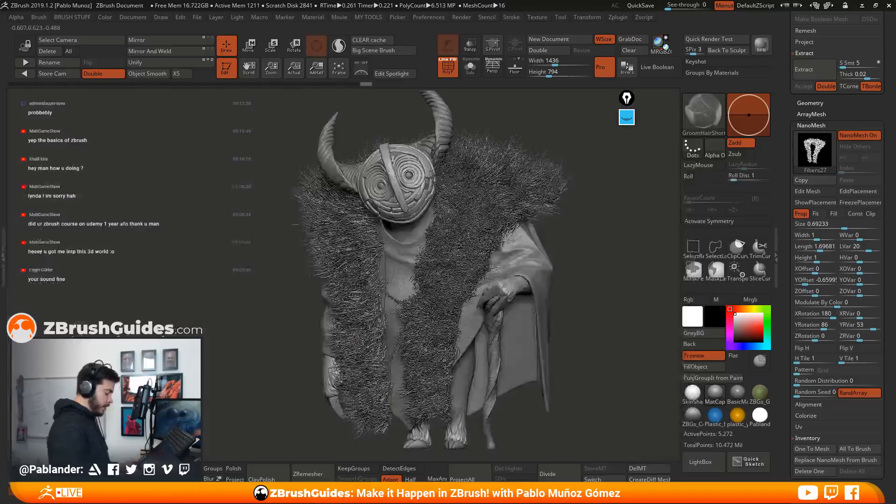
{"action": "key", "text": "space"}
{"action": "mouse_move", "coordinate": [550, 247]}
{"action": "left_mouse_down"}
{"action": "mouse_move", "coordinate": [566, 248]}
{"action": "mouse_move", "coordinate": [461, 237]}
{"action": "left_mouse_up"}
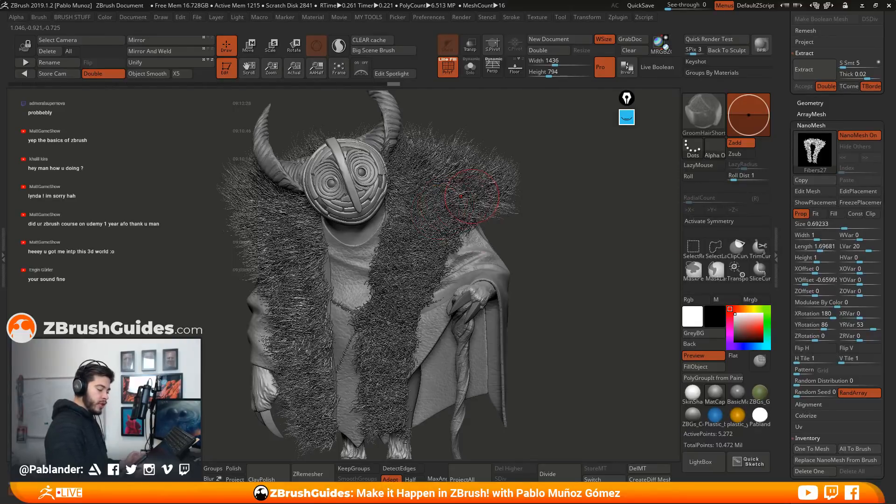
{"action": "key", "text": "space"}
{"action": "mouse_move", "coordinate": [566, 195]}
{"action": "left_mouse_down"}
{"action": "mouse_move", "coordinate": [579, 197]}
{"action": "mouse_move", "coordinate": [573, 221]}
{"action": "left_mouse_up"}
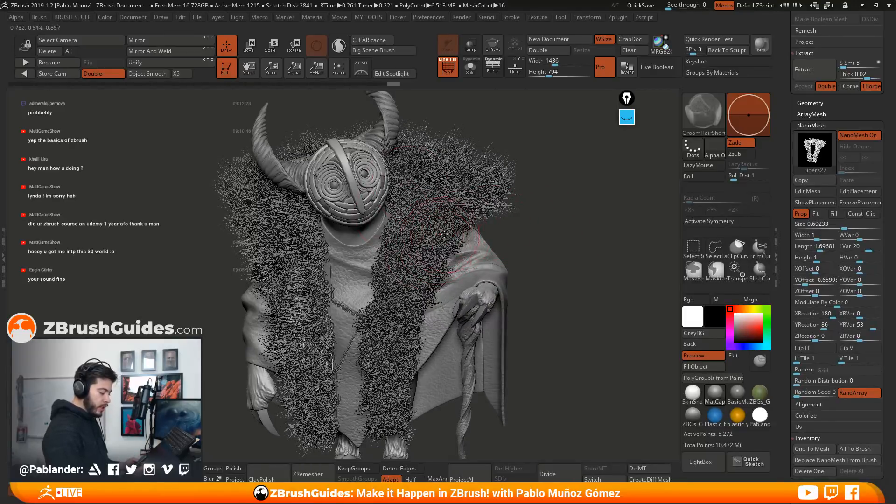
{"action": "right_click_drag", "start_coordinate": [432, 217], "coordinate": [446, 206], "text": "alt"}
{"action": "left_click_drag", "start_coordinate": [427, 192], "coordinate": [451, 233]}
{"action": "mouse_move", "coordinate": [427, 172]}
{"action": "left_mouse_down"}
{"action": "mouse_move", "coordinate": [488, 204]}
{"action": "mouse_move", "coordinate": [484, 167]}
{"action": "left_mouse_up"}
{"action": "mouse_move", "coordinate": [421, 170]}
{"action": "left_mouse_down"}
{"action": "mouse_move", "coordinate": [450, 172]}
{"action": "mouse_move", "coordinate": [443, 201]}
{"action": "left_mouse_up"}
{"action": "left_click_drag", "start_coordinate": [417, 222], "coordinate": [427, 229]}
{"action": "left_click_drag", "start_coordinate": [414, 259], "coordinate": [427, 275]}
{"action": "left_click_drag", "start_coordinate": [413, 239], "coordinate": [427, 247]}
{"action": "mouse_move", "coordinate": [405, 282]}
{"action": "left_mouse_down"}
{"action": "mouse_move", "coordinate": [422, 294]}
{"action": "mouse_move", "coordinate": [408, 333]}
{"action": "left_mouse_up"}
{"action": "mouse_move", "coordinate": [393, 345]}
{"action": "left_mouse_down"}
{"action": "mouse_move", "coordinate": [406, 353]}
{"action": "mouse_move", "coordinate": [407, 376]}
{"action": "left_mouse_up"}
{"action": "left_click_drag", "start_coordinate": [394, 392], "coordinate": [408, 401]}
{"action": "mouse_move", "coordinate": [394, 327]}
{"action": "left_mouse_down"}
{"action": "mouse_move", "coordinate": [405, 343]}
{"action": "mouse_move", "coordinate": [432, 311]}
{"action": "left_mouse_up"}
{"action": "left_click_drag", "start_coordinate": [422, 276], "coordinate": [450, 252]}
{"action": "left_click_drag", "start_coordinate": [446, 240], "coordinate": [474, 222]}
{"action": "left_click_drag", "start_coordinate": [458, 224], "coordinate": [471, 215]}
Comb the fur over the character's right chest and both shoulders outward and upward
{"action": "mouse_move", "coordinate": [320, 234]}
{"action": "left_mouse_down"}
{"action": "mouse_move", "coordinate": [309, 245]}
{"action": "mouse_move", "coordinate": [311, 265]}
{"action": "left_mouse_up"}
{"action": "mouse_move", "coordinate": [327, 273]}
{"action": "left_mouse_down"}
{"action": "mouse_move", "coordinate": [309, 302]}
{"action": "mouse_move", "coordinate": [293, 293]}
{"action": "left_mouse_up"}
{"action": "left_click_drag", "start_coordinate": [292, 262], "coordinate": [282, 254]}
{"action": "mouse_move", "coordinate": [298, 242]}
{"action": "left_mouse_down"}
{"action": "mouse_move", "coordinate": [286, 237]}
{"action": "mouse_move", "coordinate": [280, 210]}
{"action": "left_mouse_up"}
{"action": "mouse_move", "coordinate": [283, 196]}
{"action": "left_mouse_down"}
{"action": "mouse_move", "coordinate": [264, 185]}
{"action": "mouse_move", "coordinate": [249, 154]}
{"action": "left_mouse_up"}
{"action": "left_click_drag", "start_coordinate": [420, 145], "coordinate": [448, 133]}
{"action": "left_click_drag", "start_coordinate": [459, 165], "coordinate": [488, 153]}
{"action": "left_click_drag", "start_coordinate": [478, 200], "coordinate": [493, 189]}
{"action": "mouse_move", "coordinate": [480, 198]}
{"action": "left_mouse_down"}
{"action": "mouse_move", "coordinate": [506, 186]}
{"action": "mouse_move", "coordinate": [501, 172]}
{"action": "left_mouse_up"}
{"action": "mouse_move", "coordinate": [485, 180]}
{"action": "left_mouse_down"}
{"action": "mouse_move", "coordinate": [511, 161]}
{"action": "mouse_move", "coordinate": [497, 142]}
{"action": "left_mouse_up"}
{"action": "left_click_drag", "start_coordinate": [406, 250], "coordinate": [422, 223]}
Groom the lower ends of both trim strips so the fur flares outward
{"action": "left_click_drag", "start_coordinate": [320, 362], "coordinate": [301, 364]}
{"action": "left_click_drag", "start_coordinate": [318, 357], "coordinate": [292, 347]}
{"action": "mouse_move", "coordinate": [311, 334]}
{"action": "left_mouse_down"}
{"action": "mouse_move", "coordinate": [289, 328]}
{"action": "mouse_move", "coordinate": [286, 310]}
{"action": "left_mouse_up"}
{"action": "left_click_drag", "start_coordinate": [301, 291], "coordinate": [280, 280]}
{"action": "left_click_drag", "start_coordinate": [322, 385], "coordinate": [301, 397]}
{"action": "mouse_move", "coordinate": [326, 403]}
{"action": "left_mouse_down"}
{"action": "mouse_move", "coordinate": [308, 420]}
{"action": "mouse_move", "coordinate": [318, 429]}
{"action": "left_mouse_up"}
{"action": "left_click_drag", "start_coordinate": [343, 415], "coordinate": [329, 437]}
{"action": "left_click_drag", "start_coordinate": [399, 411], "coordinate": [420, 415]}
{"action": "left_click_drag", "start_coordinate": [403, 406], "coordinate": [436, 396]}
{"action": "left_click_drag", "start_coordinate": [413, 366], "coordinate": [441, 352]}
{"action": "mouse_move", "coordinate": [419, 347]}
{"action": "left_mouse_down"}
{"action": "mouse_move", "coordinate": [451, 329]}
{"action": "mouse_move", "coordinate": [462, 306]}
{"action": "left_mouse_up"}
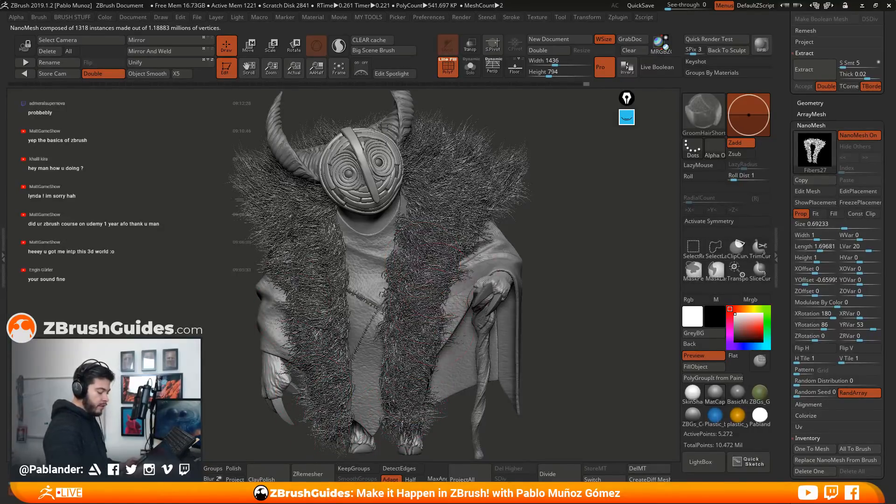
Brush the collar and shoulder fur upward and outward around the character's head
{"action": "left_click_drag", "start_coordinate": [558, 214], "coordinate": [572, 222]}
{"action": "mouse_move", "coordinate": [280, 215]}
{"action": "left_mouse_down"}
{"action": "mouse_move", "coordinate": [260, 209]}
{"action": "mouse_move", "coordinate": [247, 183]}
{"action": "mouse_move", "coordinate": [254, 156]}
{"action": "left_mouse_up"}
{"action": "left_click_drag", "start_coordinate": [282, 169], "coordinate": [267, 146]}
{"action": "left_click_drag", "start_coordinate": [333, 145], "coordinate": [329, 122]}
{"action": "left_click_drag", "start_coordinate": [320, 146], "coordinate": [314, 123]}
{"action": "mouse_move", "coordinate": [568, 172]}
{"action": "left_mouse_down", "text": "alt"}
{"action": "mouse_move", "coordinate": [548, 218]}
{"action": "mouse_move", "coordinate": [377, 187]}
{"action": "mouse_move", "coordinate": [396, 124]}
{"action": "left_mouse_up", "text": "alt"}
{"action": "left_click_drag", "start_coordinate": [418, 168], "coordinate": [434, 144]}
{"action": "left_click_drag", "start_coordinate": [316, 164], "coordinate": [323, 143]}
{"action": "left_click_drag", "start_coordinate": [429, 144], "coordinate": [491, 154]}
{"action": "left_click_drag", "start_coordinate": [469, 185], "coordinate": [500, 201]}
{"action": "mouse_move", "coordinate": [245, 225]}
{"action": "left_mouse_down"}
{"action": "mouse_move", "coordinate": [230, 205]}
{"action": "mouse_move", "coordinate": [238, 180]}
{"action": "mouse_move", "coordinate": [269, 147]}
{"action": "left_mouse_up"}
{"action": "mouse_move", "coordinate": [531, 224]}
{"action": "left_mouse_down"}
{"action": "mouse_move", "coordinate": [539, 193]}
{"action": "mouse_move", "coordinate": [526, 205]}
{"action": "left_mouse_up"}
{"action": "mouse_move", "coordinate": [413, 314]}
{"action": "left_mouse_down"}
{"action": "mouse_move", "coordinate": [404, 333]}
{"action": "mouse_move", "coordinate": [409, 373]}
{"action": "left_mouse_up"}
{"action": "left_click_drag", "start_coordinate": [540, 236], "coordinate": [542, 274], "text": "alt"}
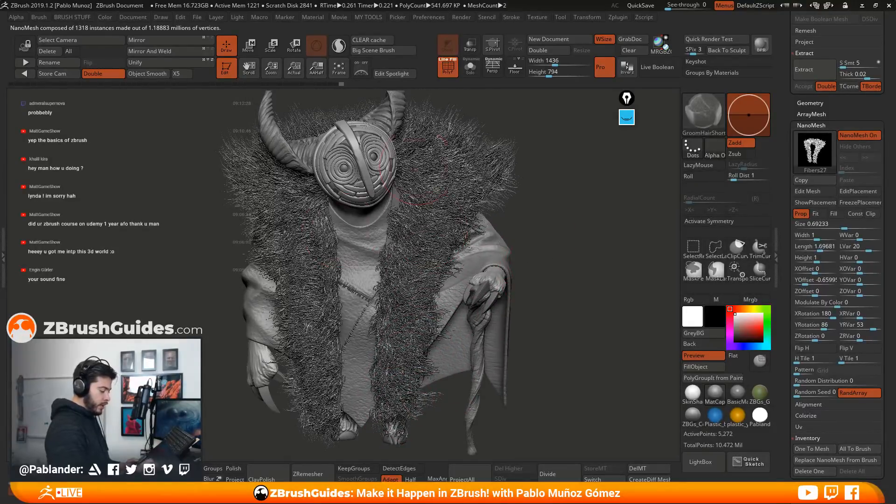
Isolate the fur trim with Solo, show the NanoMesh placement polygons and turn NanoMesh off
{"action": "left_click", "coordinate": [472, 72]}
{"action": "left_click_drag", "start_coordinate": [301, 264], "coordinate": [276, 270]}
{"action": "left_click_drag", "start_coordinate": [307, 315], "coordinate": [290, 321]}
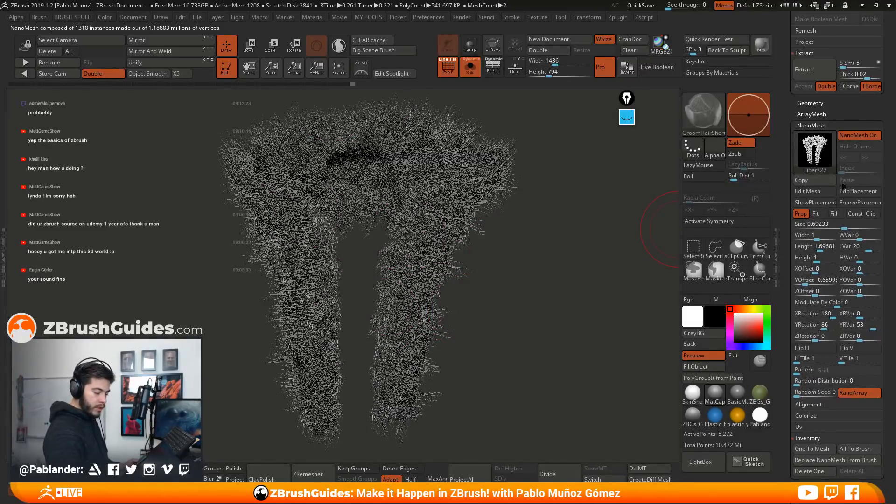
{"action": "left_click", "coordinate": [820, 203]}
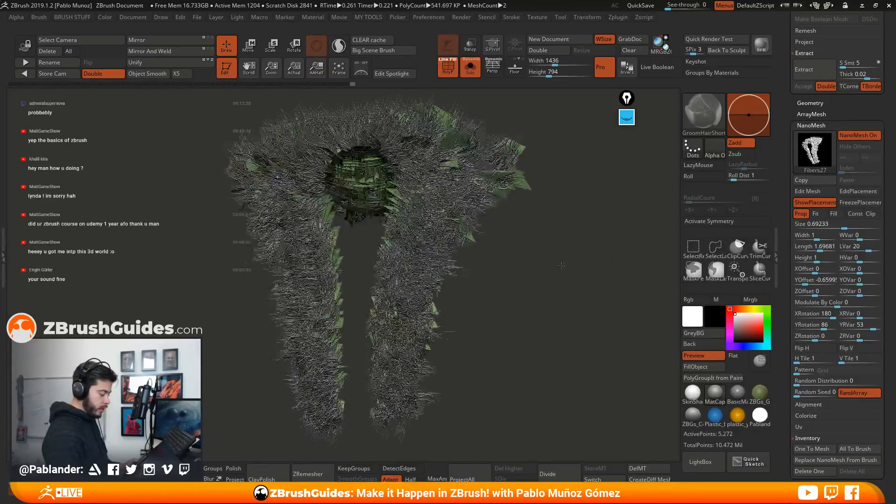
{"action": "left_click", "coordinate": [861, 135]}
{"action": "left_click_drag", "start_coordinate": [531, 285], "coordinate": [536, 282]}
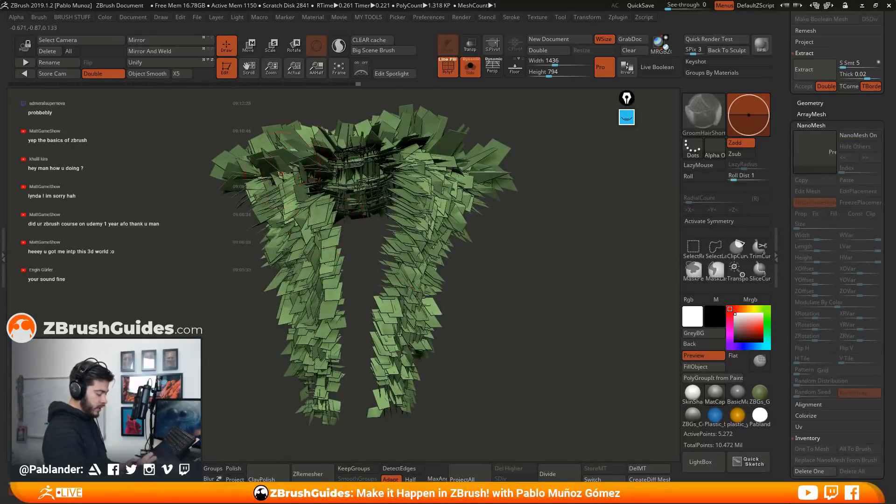
Groom the bare placement planes around the collar and shoulders with the GroomHairShort brush
{"action": "left_click_drag", "start_coordinate": [498, 321], "coordinate": [500, 314]}
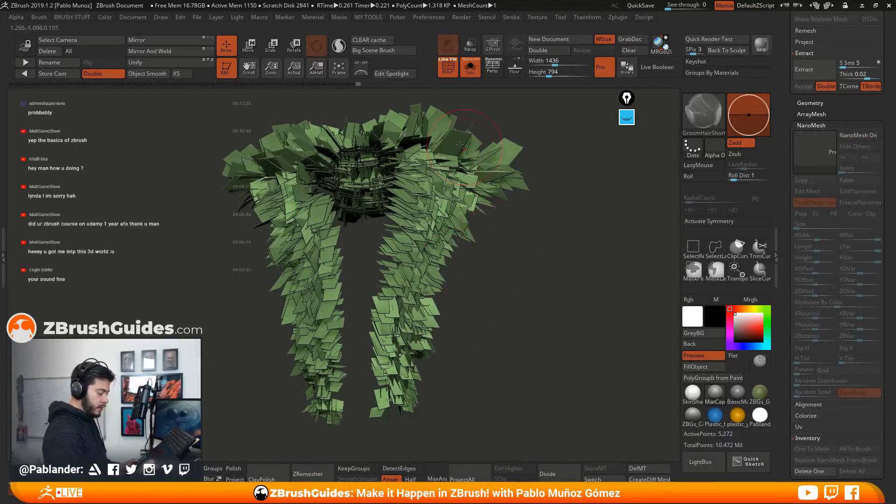
{"action": "left_click_drag", "start_coordinate": [512, 177], "coordinate": [481, 325]}
{"action": "left_click_drag", "start_coordinate": [411, 392], "coordinate": [333, 387]}
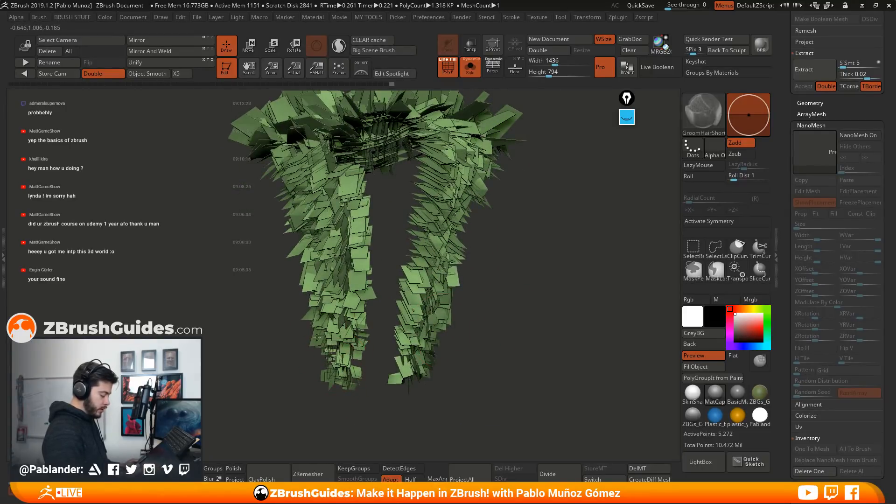
{"action": "left_click_drag", "start_coordinate": [294, 236], "coordinate": [267, 308]}
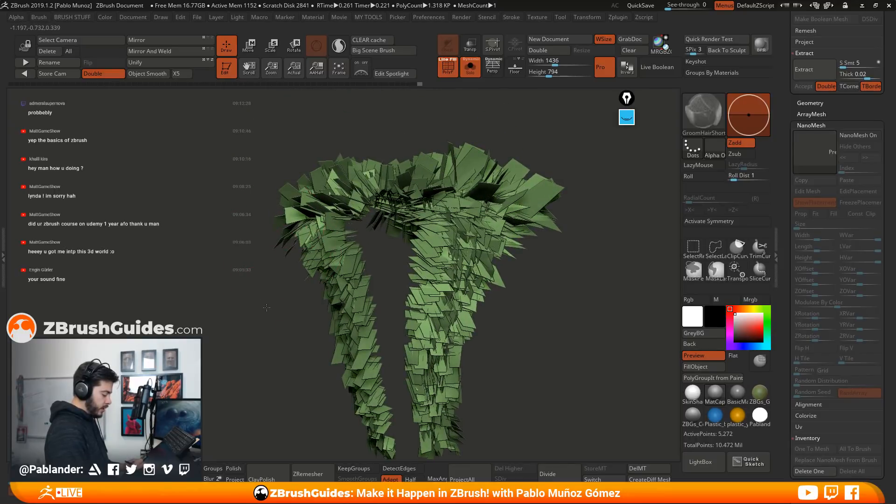
{"action": "left_click_drag", "start_coordinate": [267, 307], "coordinate": [398, 267]}
{"action": "left_click_drag", "start_coordinate": [322, 214], "coordinate": [283, 230]}
{"action": "mouse_move", "coordinate": [351, 191]}
{"action": "left_mouse_down"}
{"action": "mouse_move", "coordinate": [302, 180]}
{"action": "mouse_move", "coordinate": [262, 198]}
{"action": "left_mouse_up"}
{"action": "left_click_drag", "start_coordinate": [315, 210], "coordinate": [260, 243]}
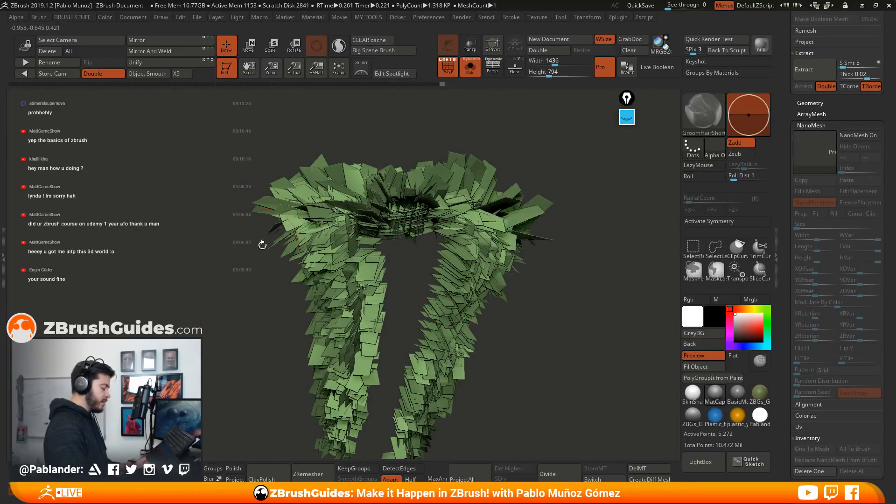
{"action": "left_click_drag", "start_coordinate": [463, 203], "coordinate": [485, 169]}
{"action": "left_click_drag", "start_coordinate": [439, 196], "coordinate": [449, 164]}
{"action": "mouse_move", "coordinate": [375, 194]}
{"action": "left_mouse_down"}
{"action": "mouse_move", "coordinate": [329, 171]}
{"action": "mouse_move", "coordinate": [341, 138]}
{"action": "left_mouse_up"}
{"action": "left_click_drag", "start_coordinate": [594, 254], "coordinate": [589, 237]}
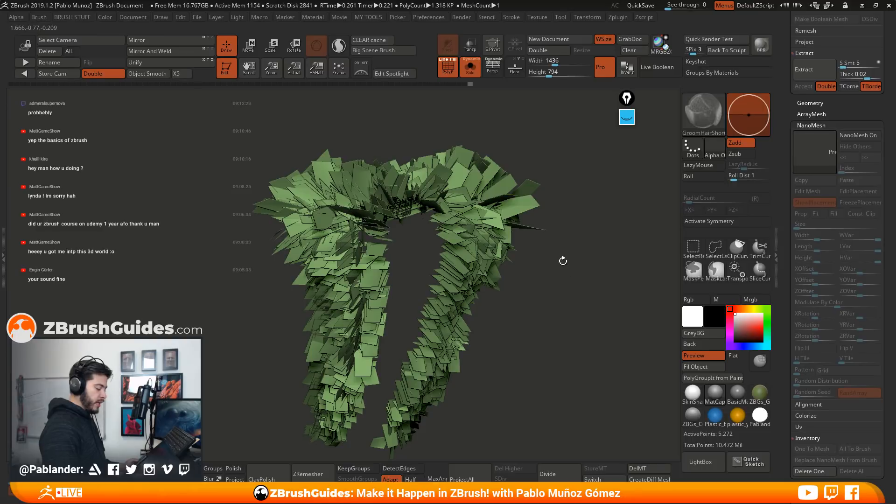
{"action": "left_click_drag", "start_coordinate": [563, 260], "coordinate": [566, 263]}
{"action": "mouse_move", "coordinate": [331, 218]}
{"action": "left_mouse_down"}
{"action": "mouse_move", "coordinate": [328, 211]}
{"action": "mouse_move", "coordinate": [334, 216]}
{"action": "left_mouse_up"}
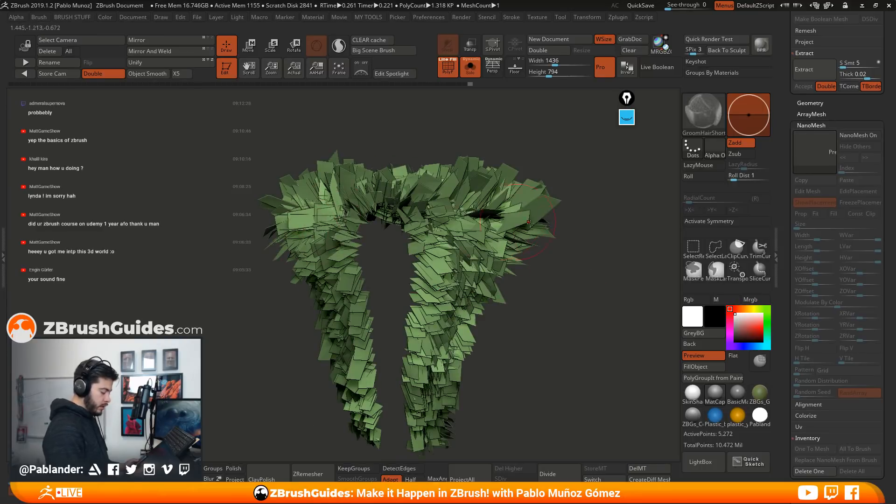
Comb the placement planes downward along both hanging trim strips and across the character's right shoulder
{"action": "left_click_drag", "start_coordinate": [391, 271], "coordinate": [377, 279]}
{"action": "left_click_drag", "start_coordinate": [420, 209], "coordinate": [422, 234]}
{"action": "left_click_drag", "start_coordinate": [531, 348], "coordinate": [536, 295]}
{"action": "left_click_drag", "start_coordinate": [411, 372], "coordinate": [405, 391]}
{"action": "left_click_drag", "start_coordinate": [346, 358], "coordinate": [342, 388]}
{"action": "left_click_drag", "start_coordinate": [331, 326], "coordinate": [327, 365]}
{"action": "left_click_drag", "start_coordinate": [275, 387], "coordinate": [336, 391]}
{"action": "left_click_drag", "start_coordinate": [342, 300], "coordinate": [325, 323]}
{"action": "mouse_move", "coordinate": [346, 265]}
{"action": "left_mouse_down"}
{"action": "mouse_move", "coordinate": [333, 298]}
{"action": "mouse_move", "coordinate": [252, 295]}
{"action": "left_mouse_up"}
{"action": "left_click_drag", "start_coordinate": [379, 294], "coordinate": [368, 348]}
{"action": "left_click_drag", "start_coordinate": [372, 233], "coordinate": [370, 271]}
{"action": "left_click_drag", "start_coordinate": [377, 194], "coordinate": [366, 229]}
{"action": "left_click_drag", "start_coordinate": [351, 189], "coordinate": [329, 211]}
{"action": "left_click_drag", "start_coordinate": [334, 175], "coordinate": [317, 210]}
{"action": "left_click_drag", "start_coordinate": [326, 145], "coordinate": [301, 175]}
{"action": "left_click_drag", "start_coordinate": [549, 236], "coordinate": [546, 276], "text": "alt"}
{"action": "mouse_move", "coordinate": [571, 276]}
{"action": "left_mouse_down"}
{"action": "mouse_move", "coordinate": [558, 272]}
{"action": "mouse_move", "coordinate": [565, 198]}
{"action": "left_mouse_up"}
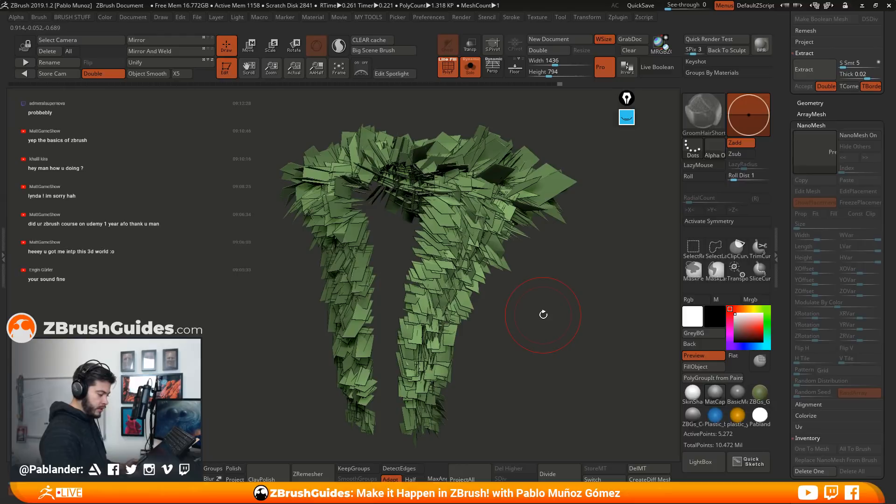
{"action": "left_click_drag", "start_coordinate": [563, 294], "coordinate": [555, 272]}
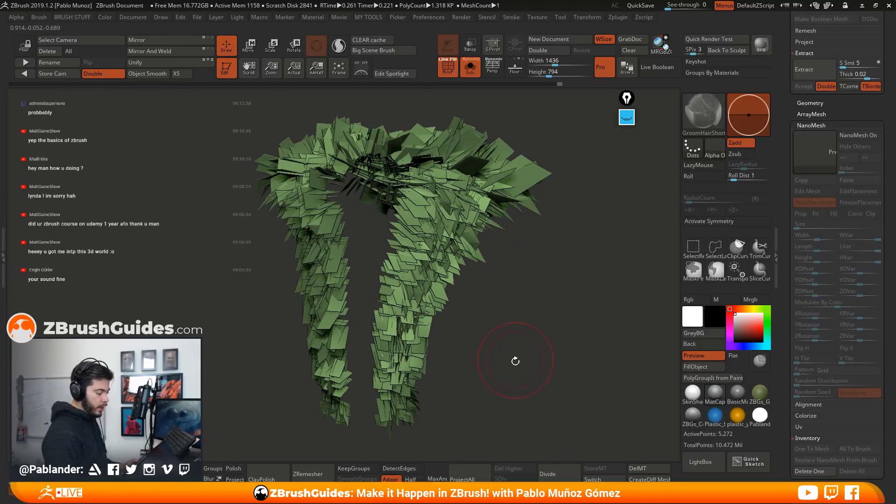
{"action": "left_click_drag", "start_coordinate": [542, 309], "coordinate": [518, 322]}
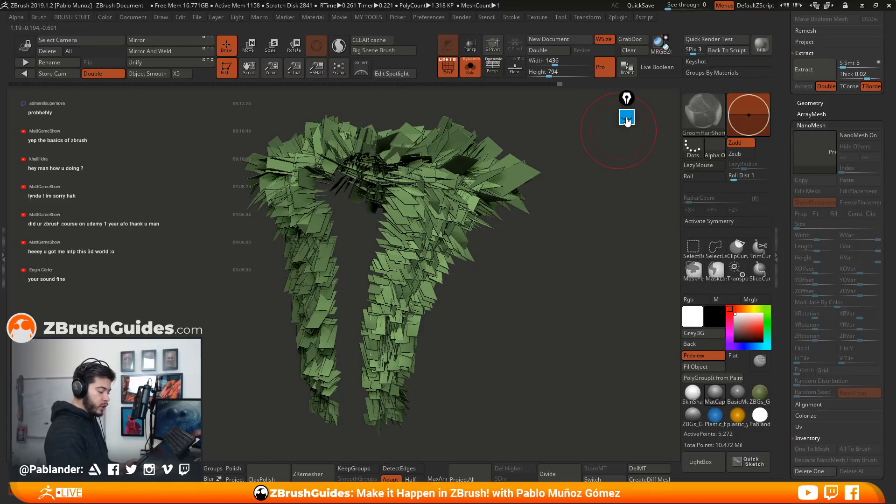
Draw a green square annotation beside the fur planes, marked "UV" and labelled "Fibermesh"
{"action": "left_click", "coordinate": [626, 117]}
{"action": "left_click", "coordinate": [626, 216]}
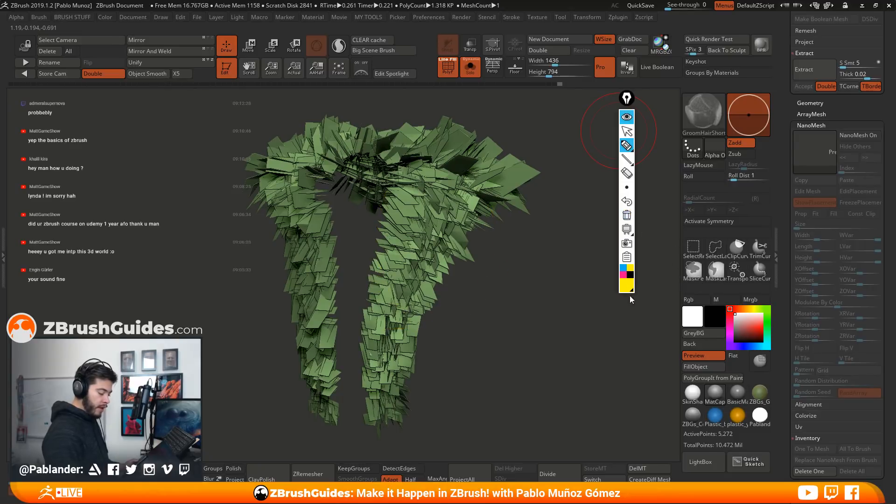
{"action": "left_click", "coordinate": [627, 288]}
{"action": "left_click", "coordinate": [669, 191]}
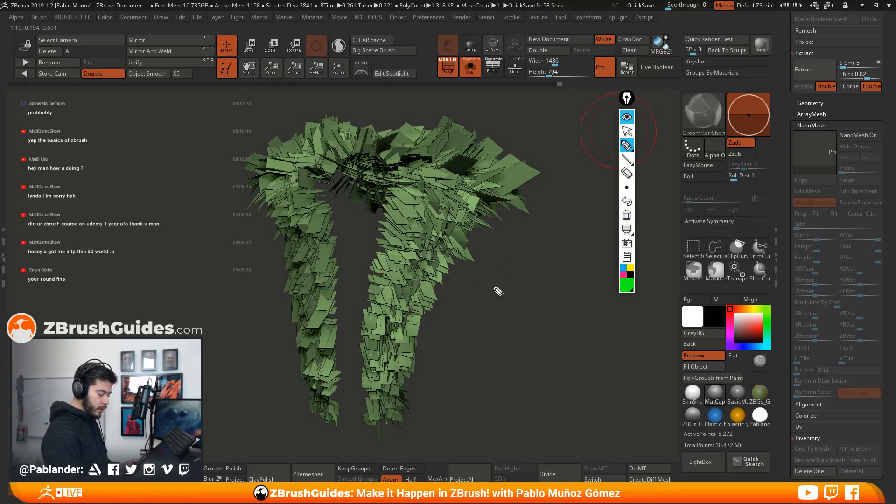
{"action": "mouse_move", "coordinate": [503, 306]}
{"action": "left_mouse_down"}
{"action": "mouse_move", "coordinate": [504, 377]}
{"action": "mouse_move", "coordinate": [574, 326]}
{"action": "mouse_move", "coordinate": [566, 396]}
{"action": "mouse_move", "coordinate": [592, 373]}
{"action": "mouse_move", "coordinate": [649, 382]}
{"action": "left_mouse_up"}
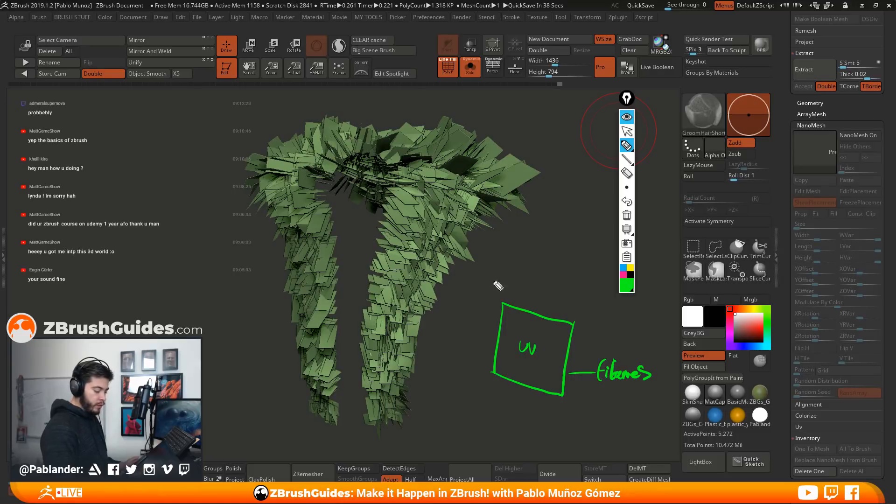
Draw pink hair strands rising inside the green square and label them "Fibermesh IMM"
{"action": "left_click", "coordinate": [623, 268]}
{"action": "left_click", "coordinate": [624, 275]}
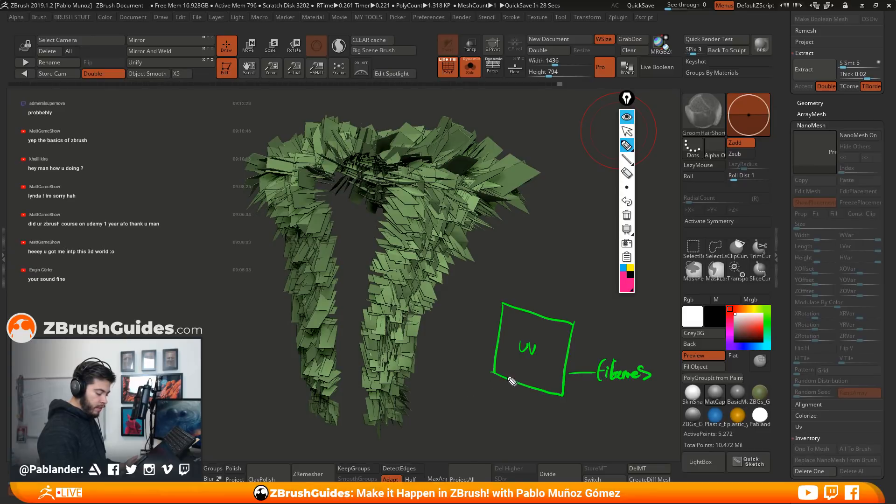
{"action": "left_click_drag", "start_coordinate": [509, 380], "coordinate": [505, 322]}
{"action": "mouse_move", "coordinate": [509, 382]}
{"action": "left_mouse_down"}
{"action": "mouse_move", "coordinate": [517, 311]}
{"action": "mouse_move", "coordinate": [543, 294]}
{"action": "mouse_move", "coordinate": [546, 302]}
{"action": "left_mouse_up"}
{"action": "left_click_drag", "start_coordinate": [539, 374], "coordinate": [558, 309]}
{"action": "mouse_move", "coordinate": [545, 392]}
{"action": "left_mouse_down"}
{"action": "mouse_move", "coordinate": [571, 323]}
{"action": "mouse_move", "coordinate": [528, 321]}
{"action": "left_mouse_up"}
{"action": "mouse_move", "coordinate": [522, 369]}
{"action": "left_mouse_down"}
{"action": "mouse_move", "coordinate": [532, 284]}
{"action": "mouse_move", "coordinate": [601, 319]}
{"action": "left_mouse_up"}
{"action": "left_click_drag", "start_coordinate": [602, 311], "coordinate": [609, 311]}
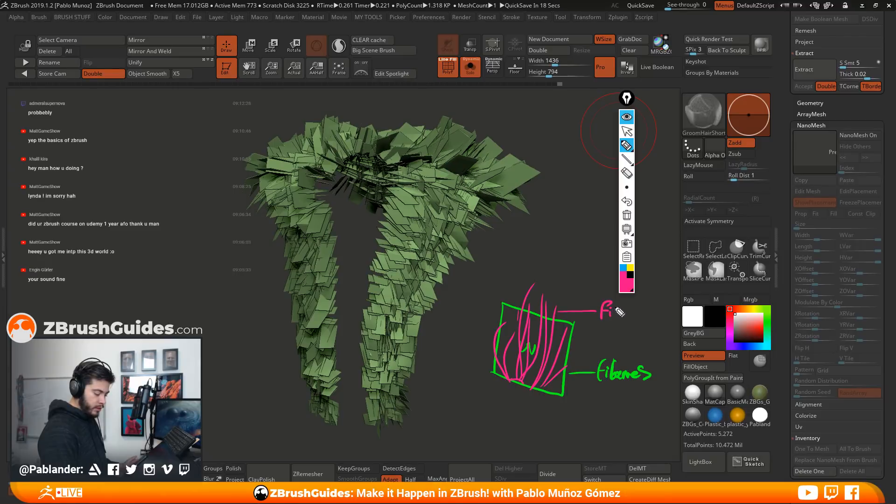
{"action": "mouse_move", "coordinate": [655, 301]}
{"action": "left_mouse_down"}
{"action": "mouse_move", "coordinate": [632, 322]}
{"action": "mouse_move", "coordinate": [658, 327]}
{"action": "left_mouse_up"}
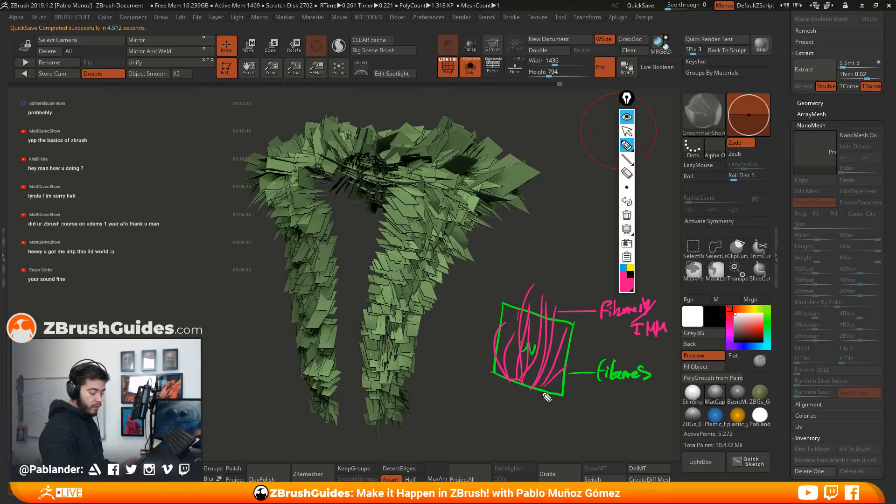
Outline the sketched square in blue, trace a few strands in blue, and hide the annotations
{"action": "left_click", "coordinate": [623, 267]}
{"action": "left_click_drag", "start_coordinate": [496, 300], "coordinate": [586, 321]}
{"action": "left_click_drag", "start_coordinate": [498, 301], "coordinate": [488, 386]}
{"action": "left_click_drag", "start_coordinate": [583, 321], "coordinate": [566, 404]}
{"action": "left_click_drag", "start_coordinate": [487, 380], "coordinate": [562, 400]}
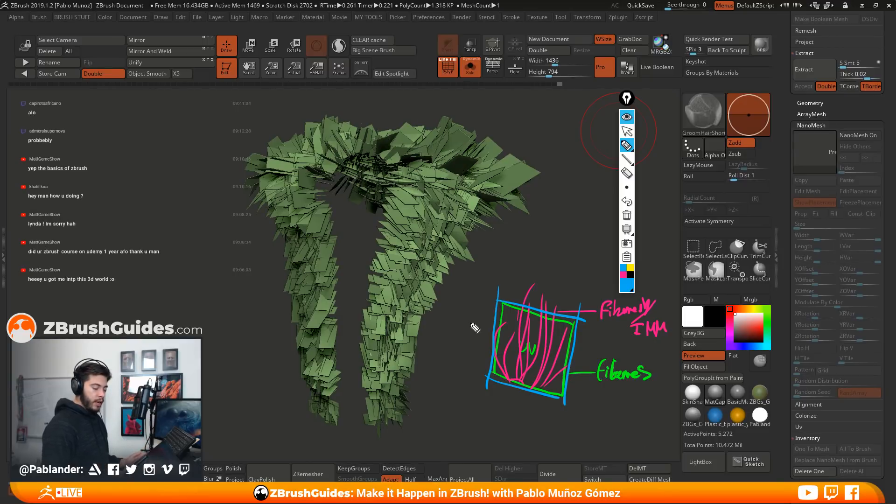
{"action": "left_click_drag", "start_coordinate": [532, 287], "coordinate": [519, 377]}
{"action": "left_click_drag", "start_coordinate": [497, 322], "coordinate": [528, 393]}
{"action": "left_click_drag", "start_coordinate": [513, 331], "coordinate": [510, 379]}
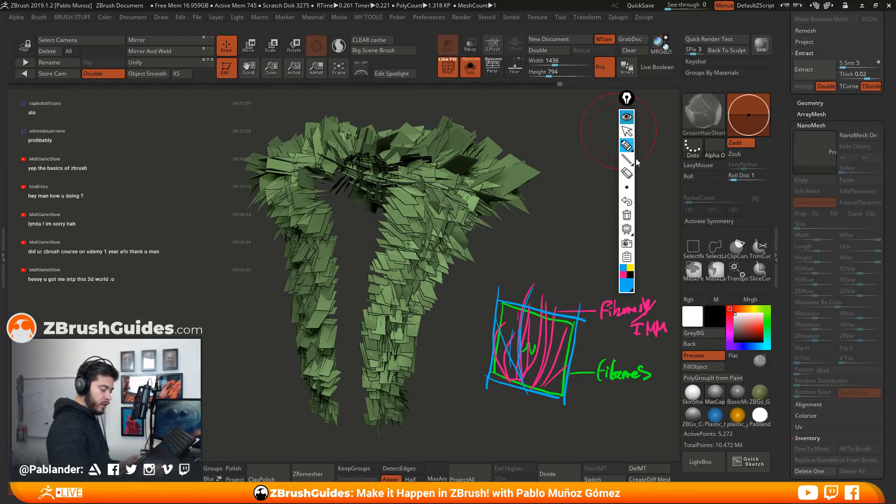
{"action": "left_click", "coordinate": [627, 117]}
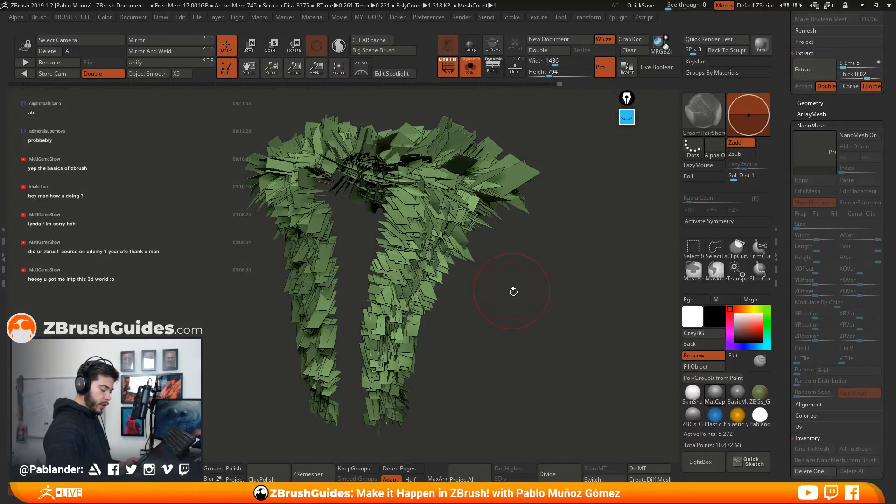
Turn NanoMesh back on without the placement polygons and leave Solo mode to display the whole character
{"action": "right_click", "coordinate": [556, 264]}
{"action": "left_click_drag", "start_coordinate": [565, 264], "coordinate": [578, 268], "text": "alt"}
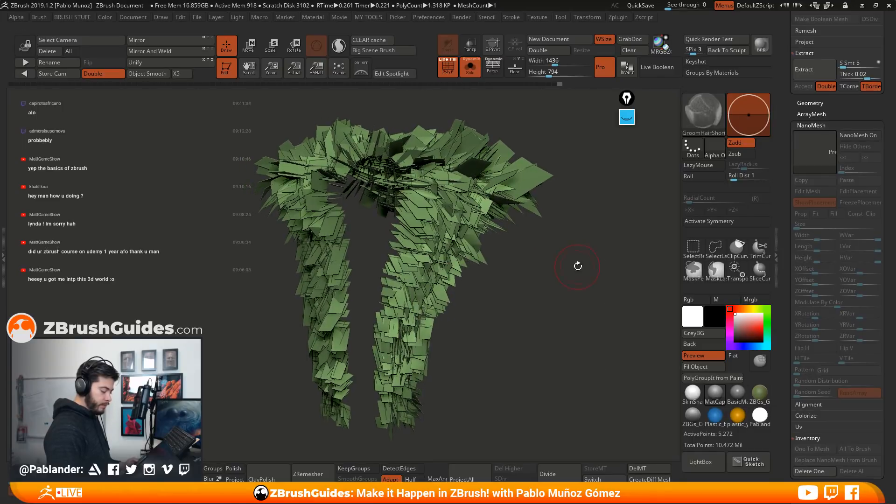
{"action": "left_click", "coordinate": [860, 135]}
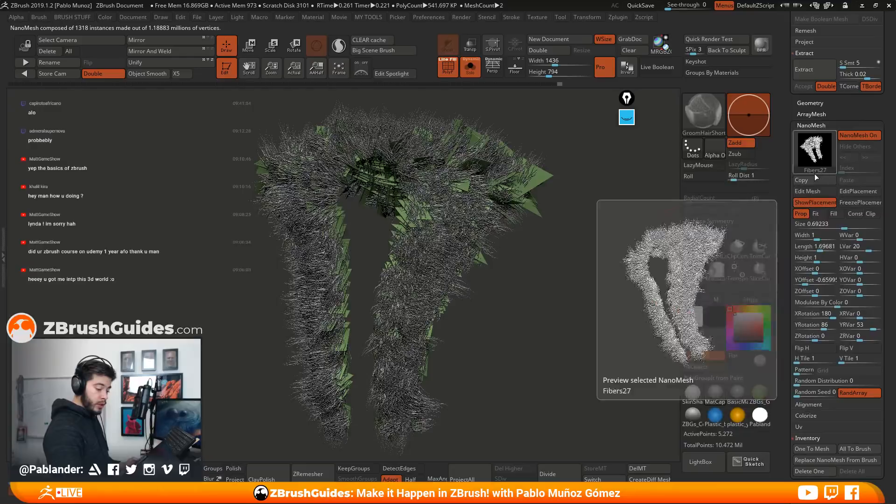
{"action": "left_click", "coordinate": [817, 203]}
{"action": "left_click_drag", "start_coordinate": [551, 284], "coordinate": [508, 250], "text": "alt"}
{"action": "left_click", "coordinate": [470, 68]}
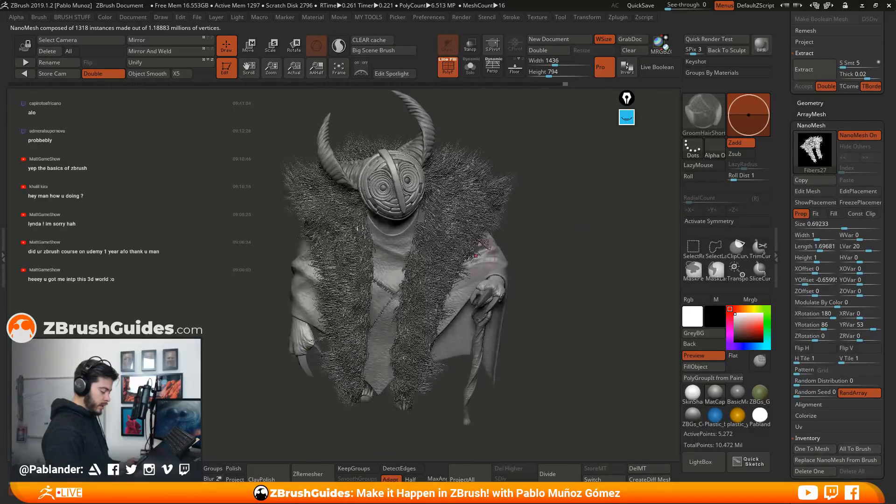
Turn on perspective and make a BPR render of the whole character
{"action": "left_click_drag", "start_coordinate": [562, 208], "coordinate": [570, 235]}
{"action": "key", "text": "p"}
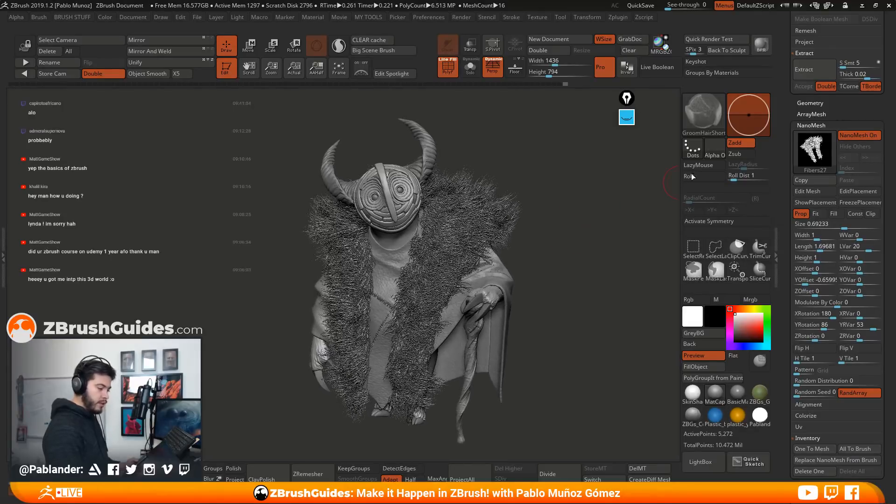
{"action": "left_click", "coordinate": [760, 48]}
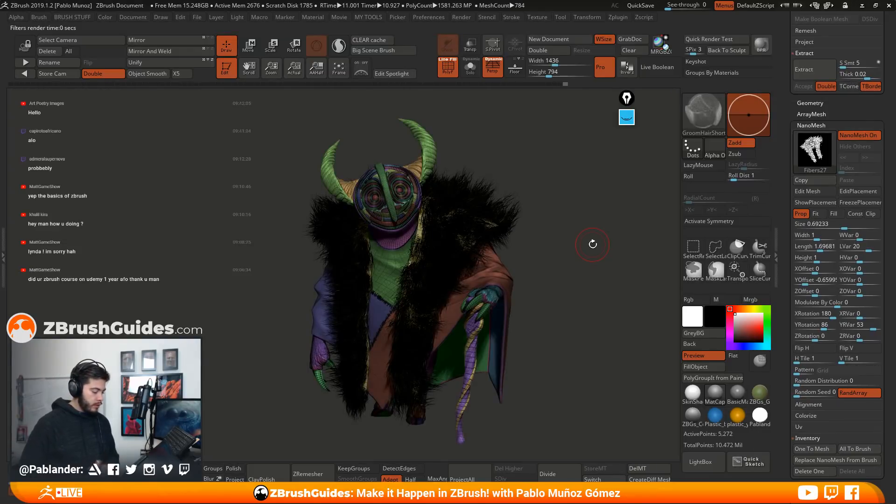
Turn off the polyframe display and make BPR renders of the full character and a shoulder fur close-up
{"action": "key", "text": "shift+f"}
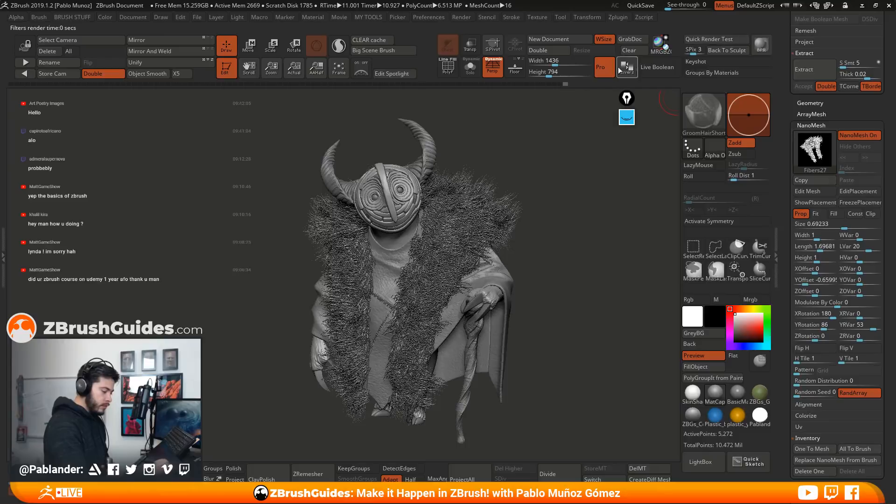
{"action": "left_click", "coordinate": [761, 45]}
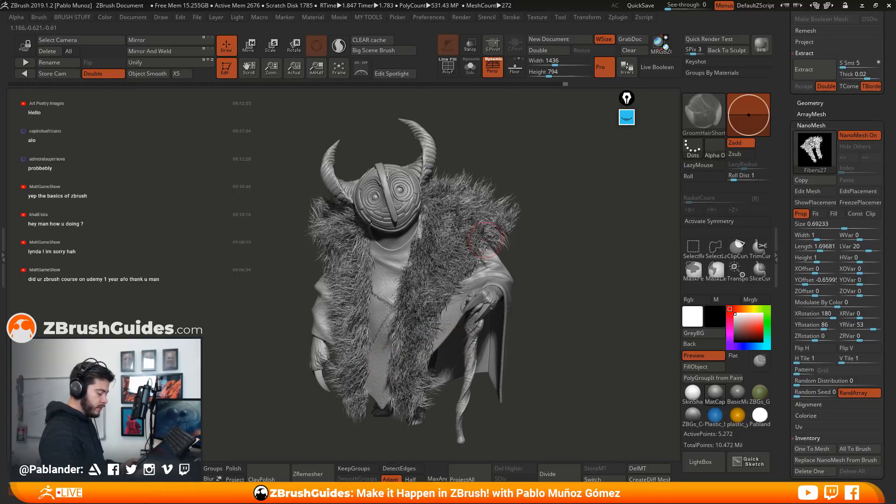
{"action": "right_click_drag", "start_coordinate": [466, 201], "coordinate": [479, 308], "text": "ctrl"}
{"action": "left_click", "coordinate": [761, 44]}
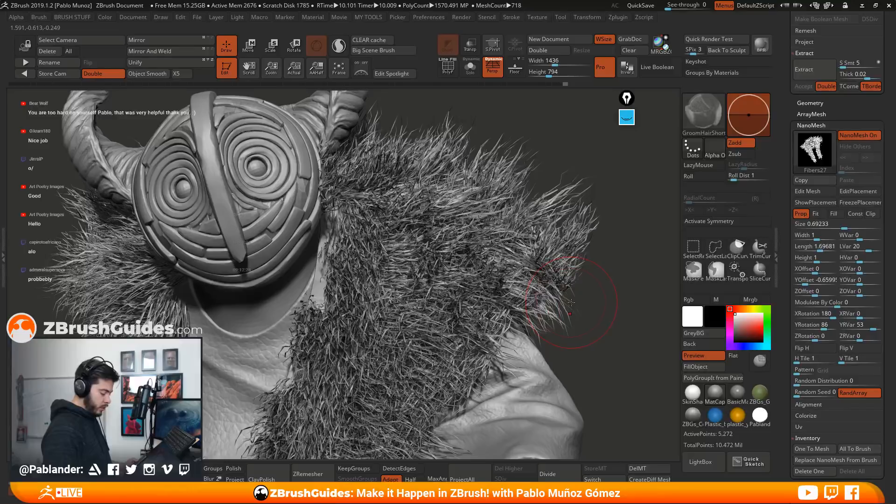
Select the Extract3_1 subtool and turn the Fibers63 fur back on to display the whole character
{"action": "right_click_drag", "start_coordinate": [558, 278], "coordinate": [538, 223], "text": "ctrl"}
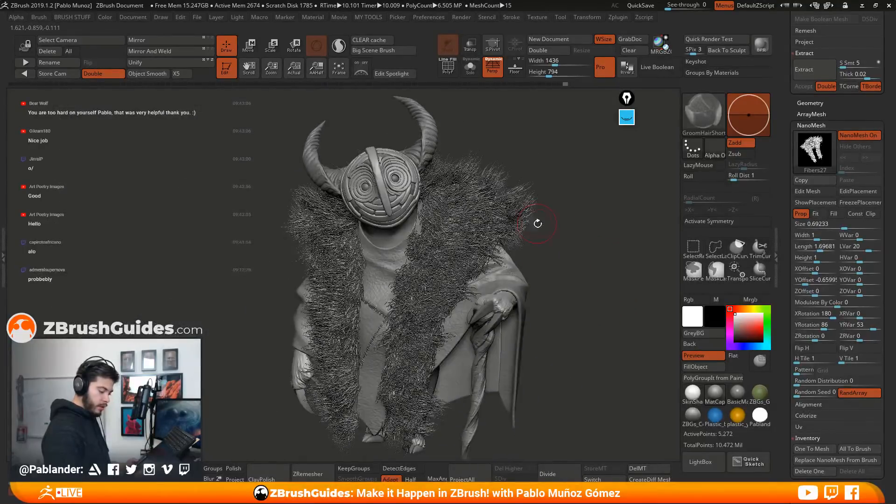
{"action": "left_click", "coordinate": [819, 105]}
{"action": "left_click_drag", "start_coordinate": [791, 146], "coordinate": [791, 182]}
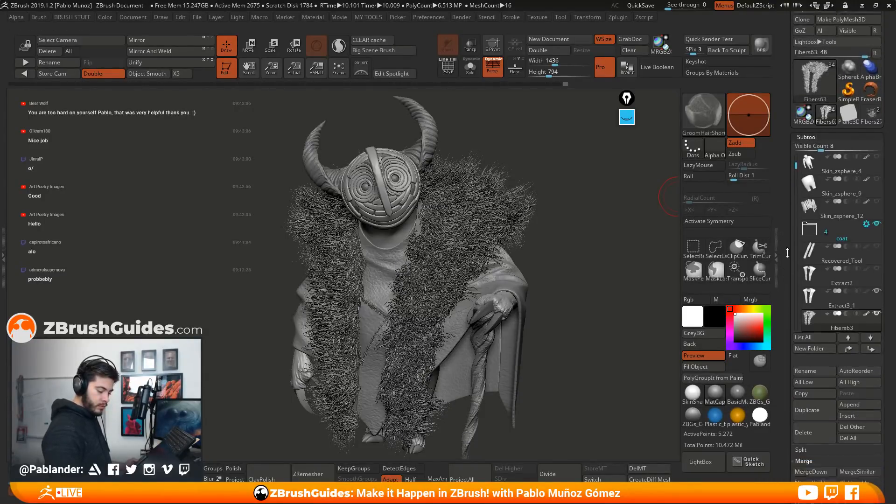
{"action": "mouse_move", "coordinate": [877, 204]}
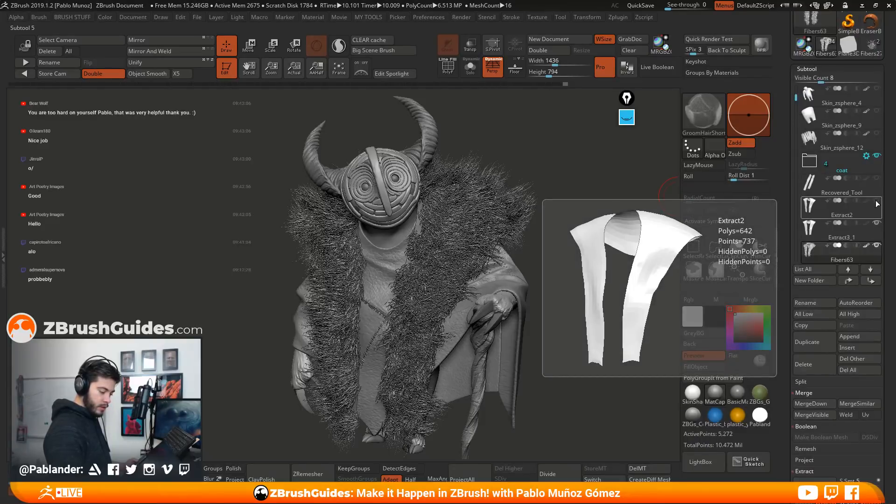
{"action": "left_click_drag", "start_coordinate": [795, 98], "coordinate": [794, 120]}
{"action": "mouse_move", "coordinate": [875, 185]}
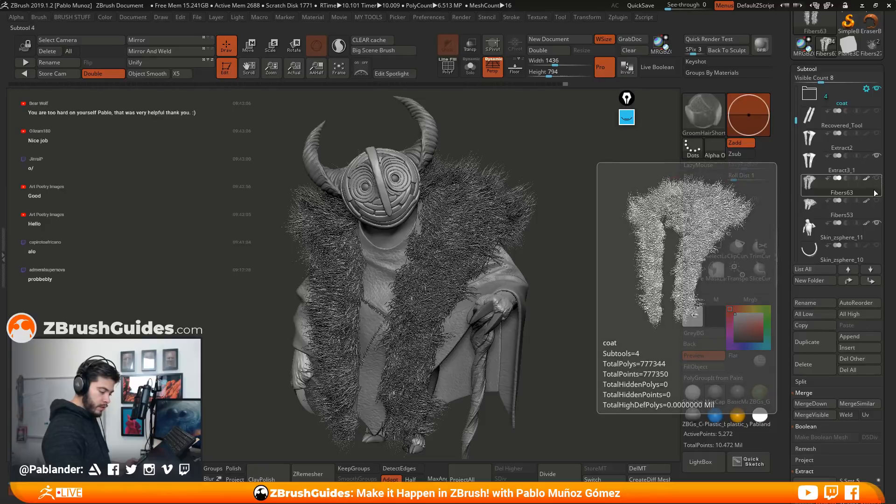
{"action": "left_click", "coordinate": [872, 168]}
{"action": "mouse_move", "coordinate": [796, 122]}
{"action": "left_mouse_down"}
{"action": "mouse_move", "coordinate": [796, 140]}
{"action": "mouse_move", "coordinate": [795, 123]}
{"action": "left_mouse_up"}
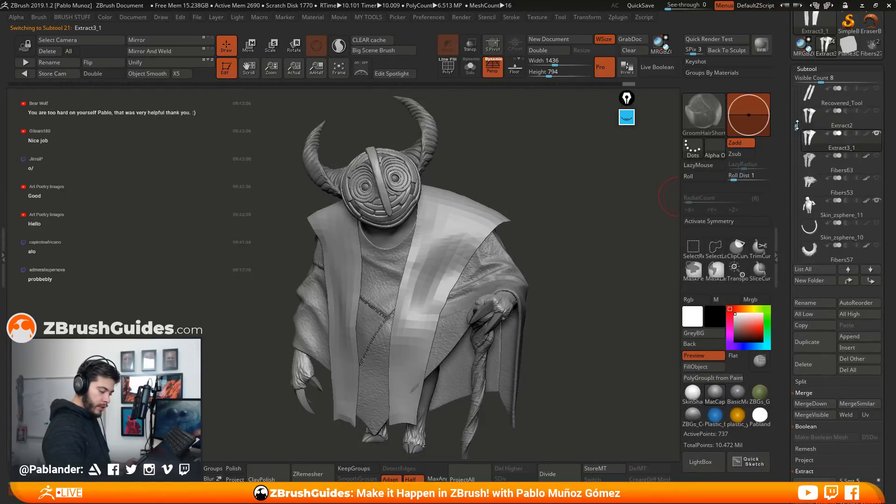
{"action": "left_click", "coordinate": [877, 157]}
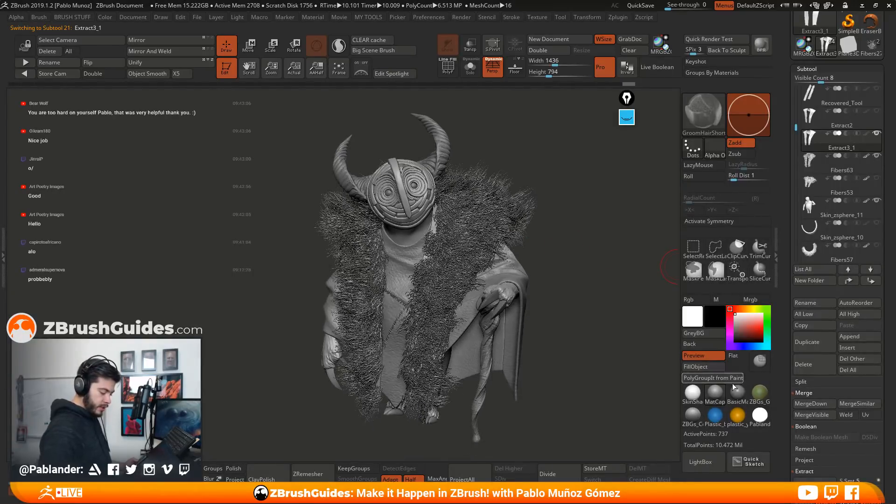
Stamp a canvas snapshot of the character wearing the Fibers63 fur and move the live model beside it
{"action": "mouse_move", "coordinate": [557, 240]}
{"action": "left_mouse_down", "text": "alt"}
{"action": "mouse_move", "coordinate": [671, 242]}
{"action": "mouse_move", "coordinate": [653, 249]}
{"action": "mouse_move", "coordinate": [650, 237]}
{"action": "left_mouse_up", "text": "alt"}
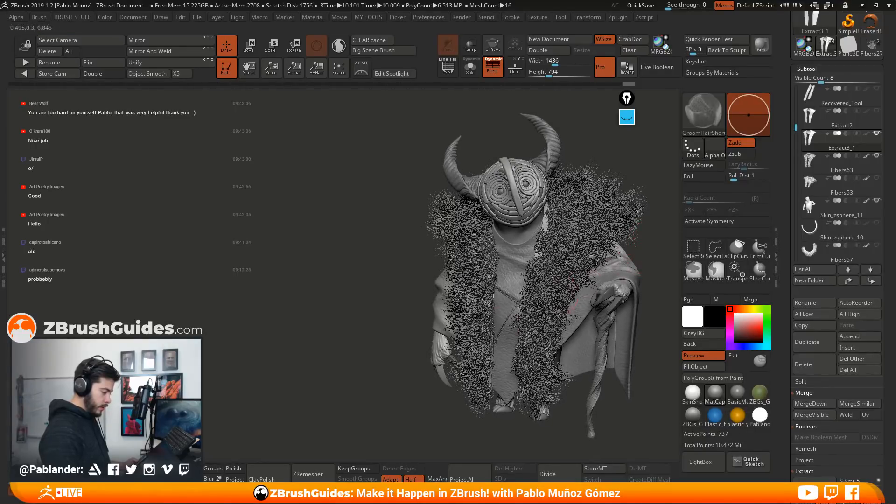
{"action": "key", "text": "shift+s"}
{"action": "right_click_drag", "start_coordinate": [611, 268], "coordinate": [390, 270], "text": "alt"}
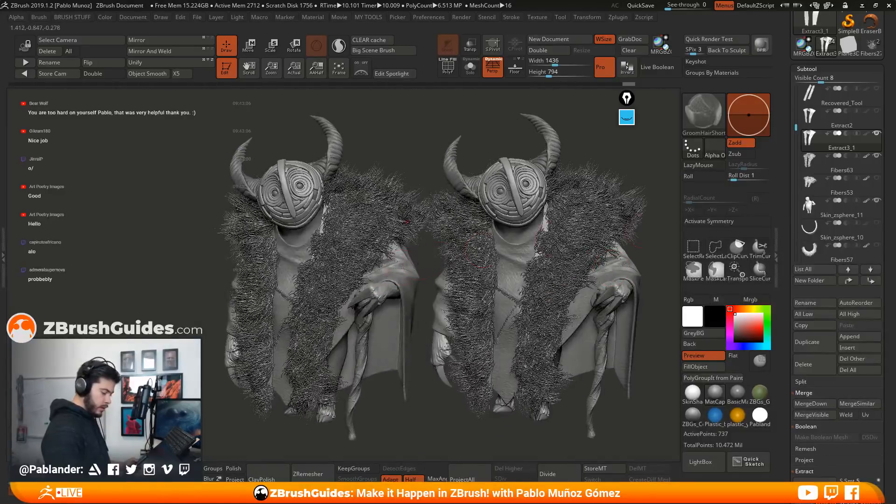
Hide Fibers63 and show Fibers53 on the live model to compare the two fur styles side by side
{"action": "left_click", "coordinate": [877, 155]}
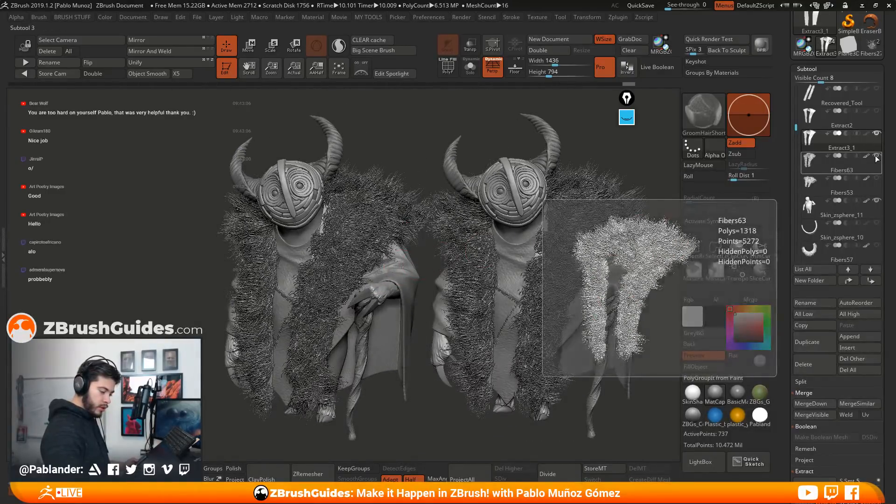
{"action": "mouse_move", "coordinate": [797, 133]}
{"action": "left_mouse_down"}
{"action": "mouse_move", "coordinate": [798, 86]}
{"action": "mouse_move", "coordinate": [797, 118]}
{"action": "left_mouse_up"}
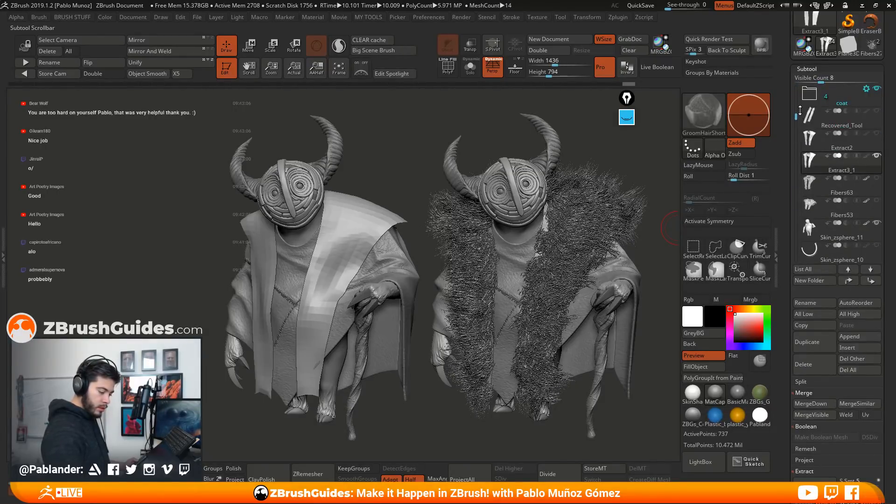
{"action": "left_click", "coordinate": [877, 201]}
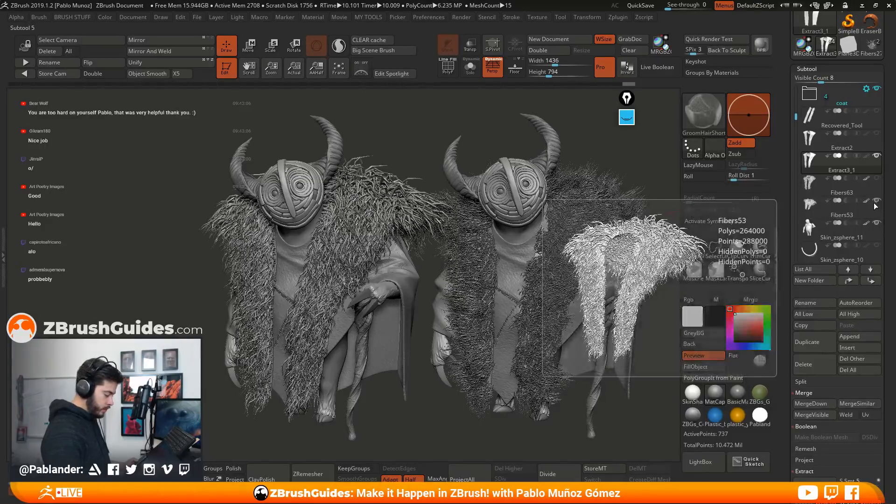
{"action": "left_click_drag", "start_coordinate": [403, 331], "coordinate": [395, 327], "text": "alt"}
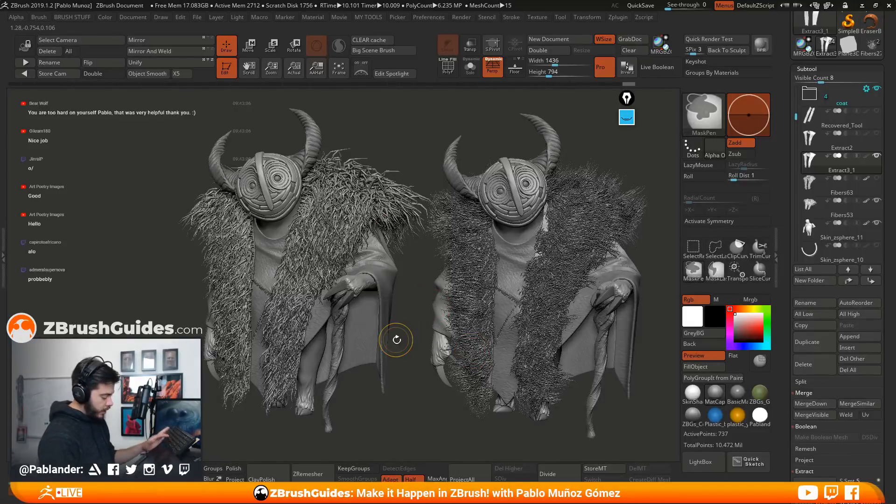
Clear the snapshot from the canvas, recenter the character, and set the subtool list's Visible Count to 12
{"action": "key", "text": "ctrl+n"}
{"action": "mouse_move", "coordinate": [448, 275]}
{"action": "left_mouse_down"}
{"action": "mouse_move", "coordinate": [554, 282]}
{"action": "mouse_move", "coordinate": [604, 303]}
{"action": "mouse_move", "coordinate": [539, 301]}
{"action": "mouse_move", "coordinate": [555, 314]}
{"action": "left_mouse_up"}
{"action": "mouse_move", "coordinate": [796, 117]}
{"action": "left_mouse_down"}
{"action": "mouse_move", "coordinate": [797, 89]}
{"action": "mouse_move", "coordinate": [796, 144]}
{"action": "left_mouse_up"}
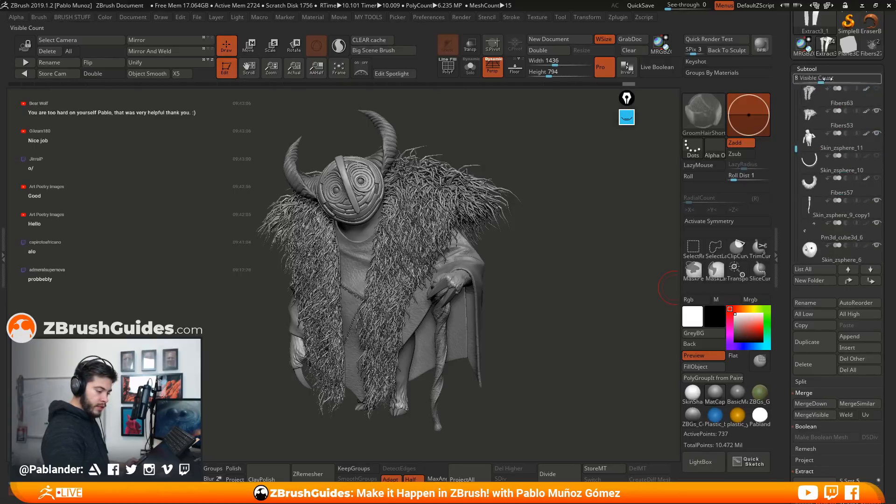
{"action": "left_click_drag", "start_coordinate": [821, 78], "coordinate": [834, 79]}
{"action": "left_click_drag", "start_coordinate": [796, 179], "coordinate": [797, 89]}
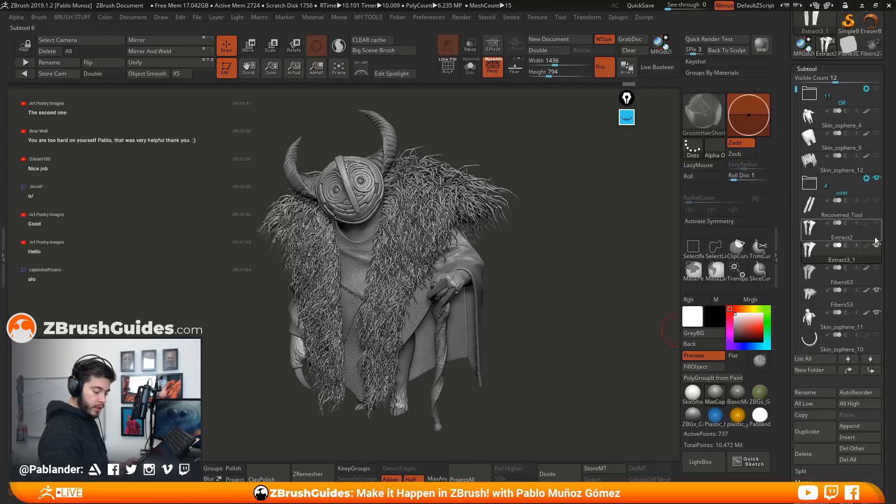
Select Skin_zsphere_11 and hide the Fibers53 fur and the extracted trim pieces to inspect the robe's stitched seams
{"action": "mouse_move", "coordinate": [876, 249]}
{"action": "left_click", "coordinate": [858, 235]}
{"action": "left_click", "coordinate": [852, 328]}
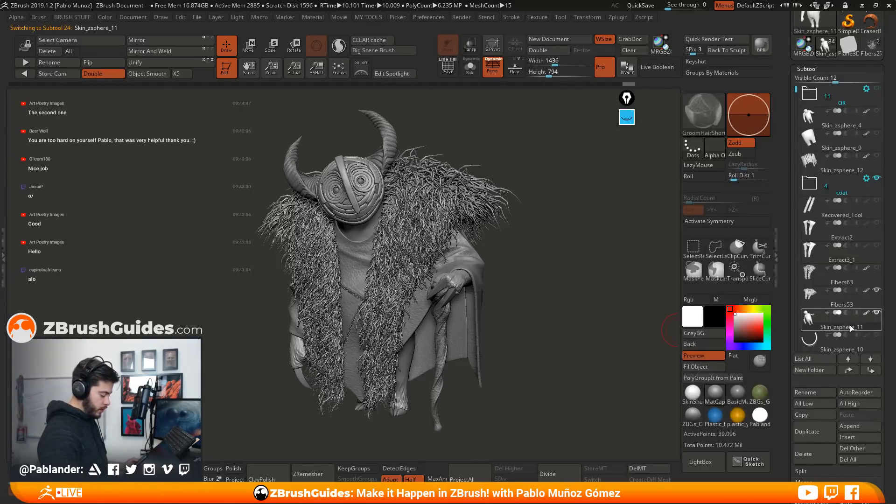
{"action": "left_click", "coordinate": [877, 223]}
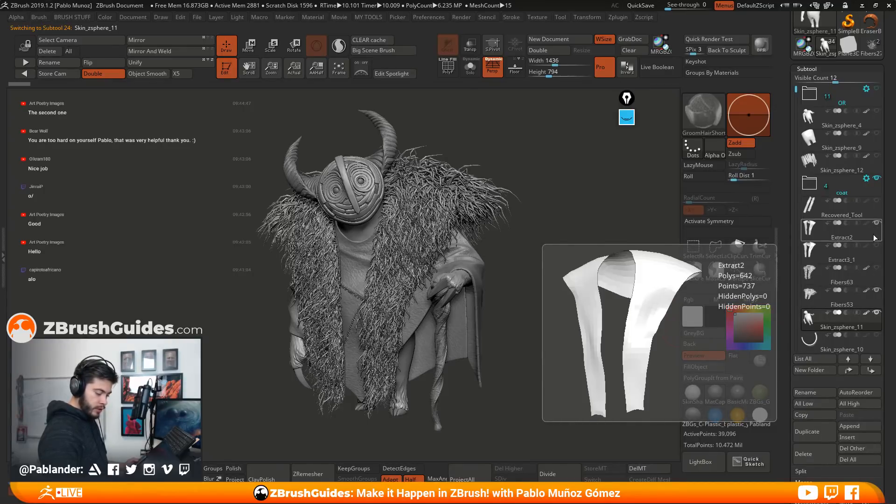
{"action": "left_click", "coordinate": [876, 289]}
{"action": "left_click", "coordinate": [876, 224]}
{"action": "right_click_drag", "start_coordinate": [448, 241], "coordinate": [422, 387], "text": "alt"}
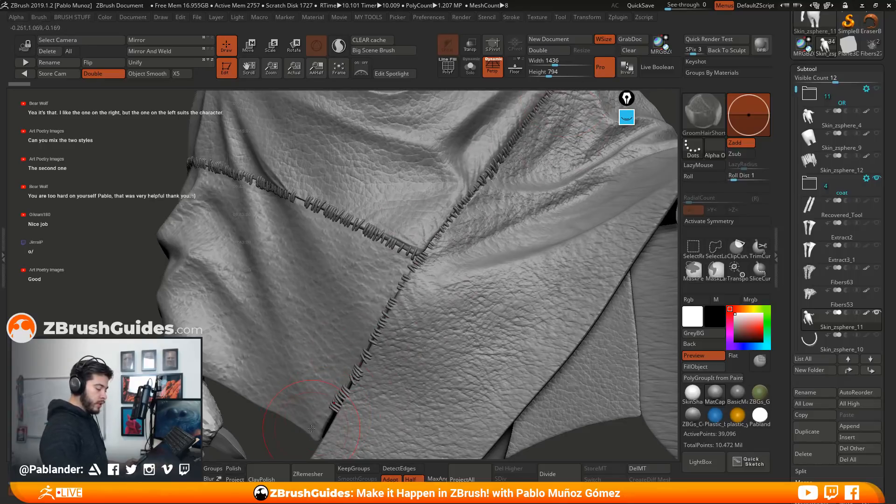
{"action": "right_click_drag", "start_coordinate": [489, 316], "coordinate": [483, 256], "text": "alt"}
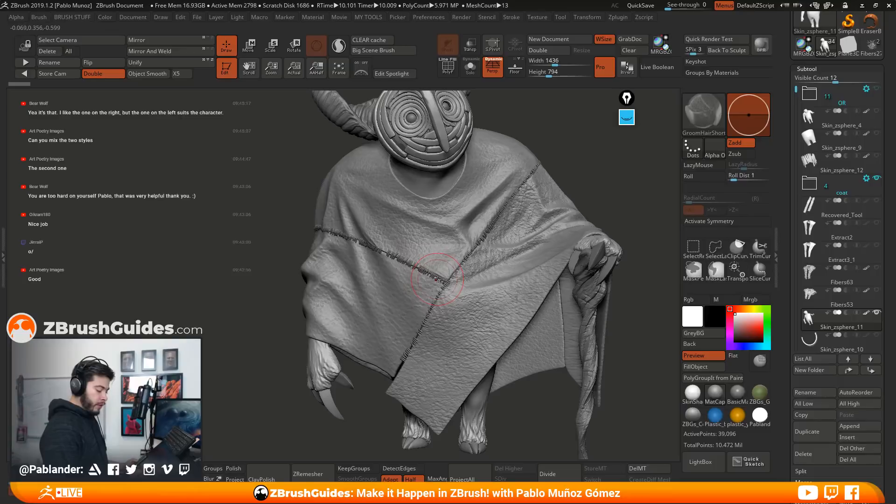
Display the polygroups of the PM3D_Cube3D1_1 stitches up close and choose the Move Topological brush
{"action": "left_click_drag", "start_coordinate": [796, 183], "coordinate": [796, 234]}
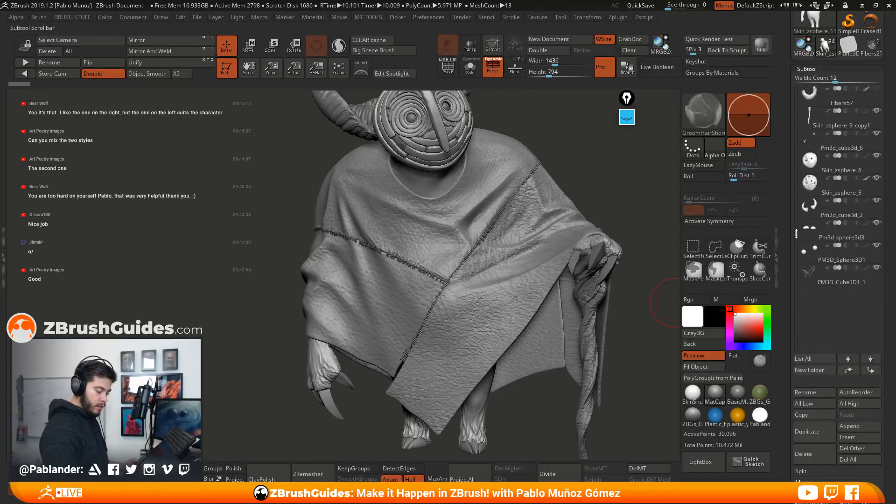
{"action": "left_click", "coordinate": [839, 280]}
{"action": "left_click", "coordinate": [444, 61]}
{"action": "mouse_move", "coordinate": [471, 242]}
{"action": "right_mouse_down", "text": "alt"}
{"action": "mouse_move", "coordinate": [477, 302]}
{"action": "mouse_move", "coordinate": [467, 311]}
{"action": "right_mouse_up", "text": "alt"}
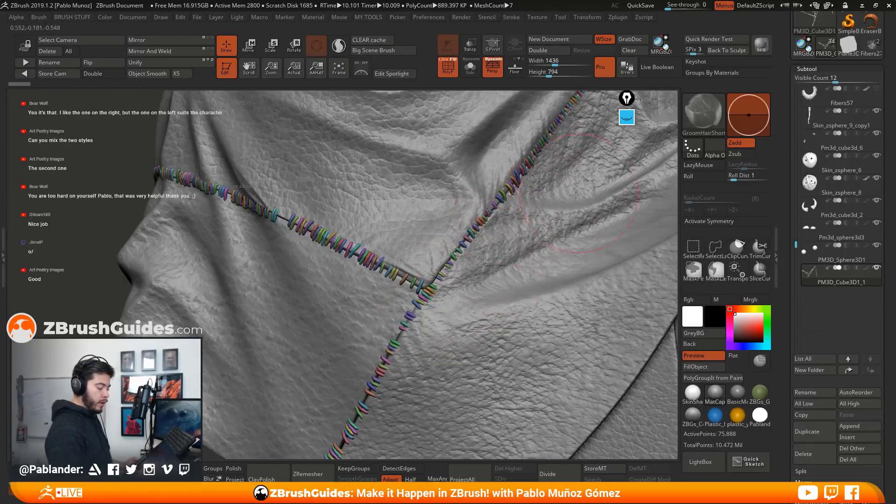
{"action": "key", "text": "space"}
{"action": "left_click", "coordinate": [550, 71]}
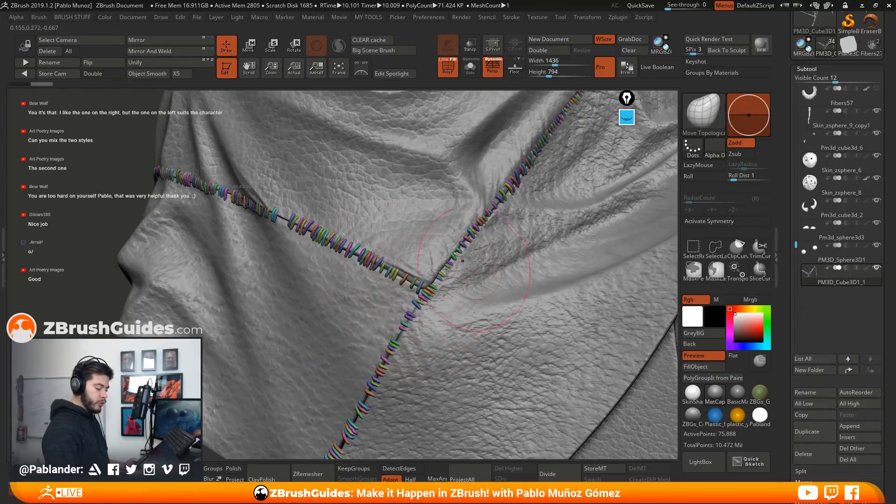
Isolate one stitch on the seam, invert the visibility, and use Split Hidden to separate that stitch into its own subtool
{"action": "key", "text": "ctrl+shift"}
{"action": "left_click", "coordinate": [375, 262], "text": "ctrl+shift"}
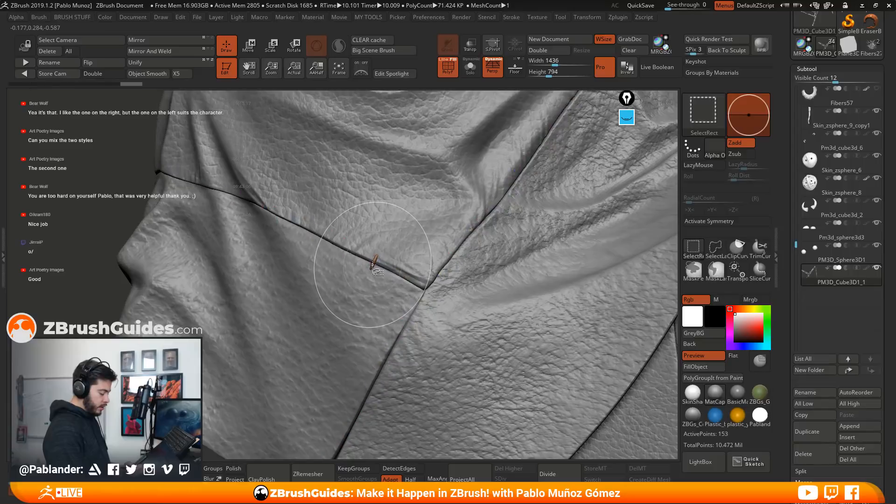
{"action": "left_click", "coordinate": [117, 308], "text": "ctrl+shift"}
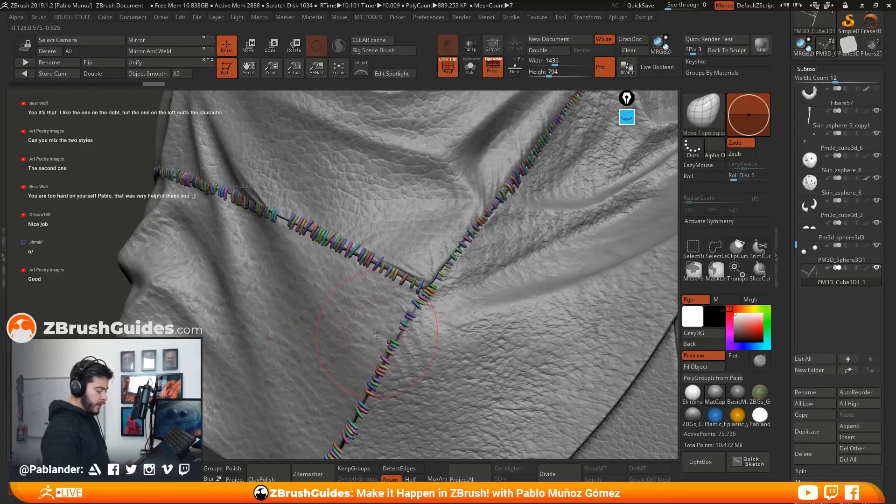
{"action": "key", "text": "2"}
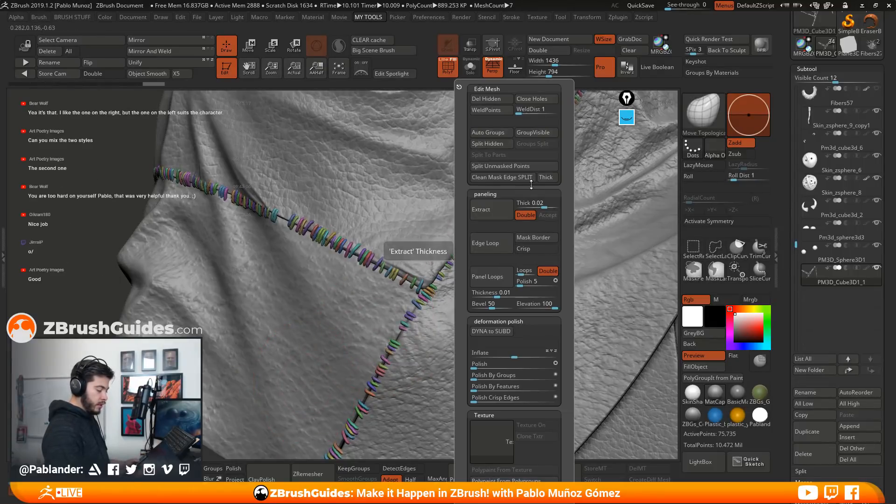
{"action": "left_click", "coordinate": [488, 145]}
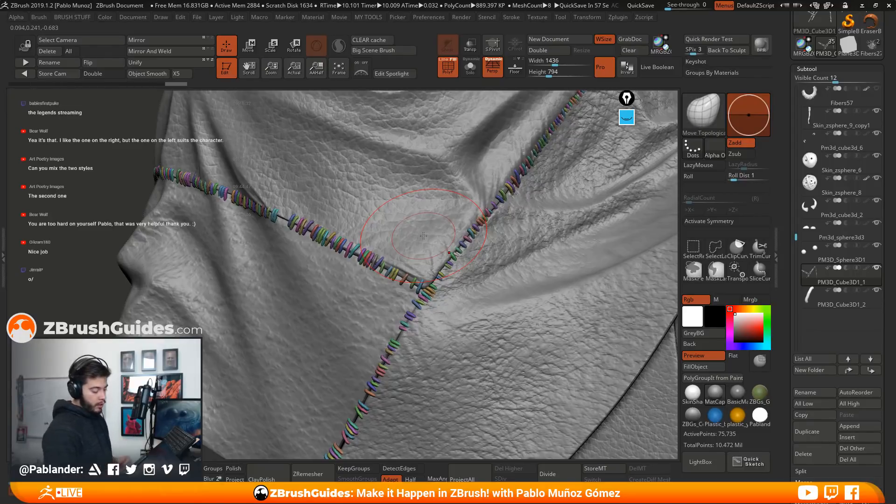
{"action": "mouse_move", "coordinate": [491, 254]}
{"action": "right_mouse_down"}
{"action": "mouse_move", "coordinate": [480, 237]}
{"action": "mouse_move", "coordinate": [489, 280]}
{"action": "mouse_move", "coordinate": [479, 276]}
{"action": "right_mouse_up"}
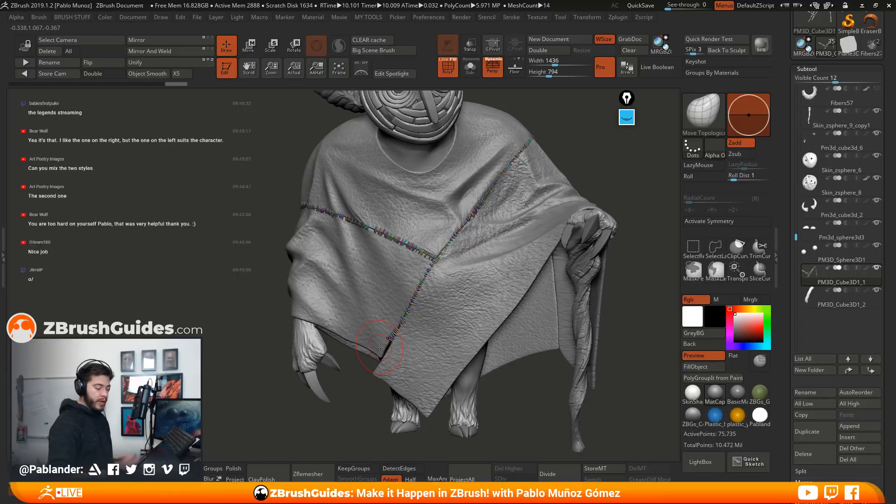
{"action": "mouse_move", "coordinate": [579, 175]}
{"action": "left_mouse_down", "text": "alt"}
{"action": "mouse_move", "coordinate": [560, 206]}
{"action": "mouse_move", "coordinate": [582, 187]}
{"action": "mouse_move", "coordinate": [573, 188]}
{"action": "left_mouse_up", "text": "alt"}
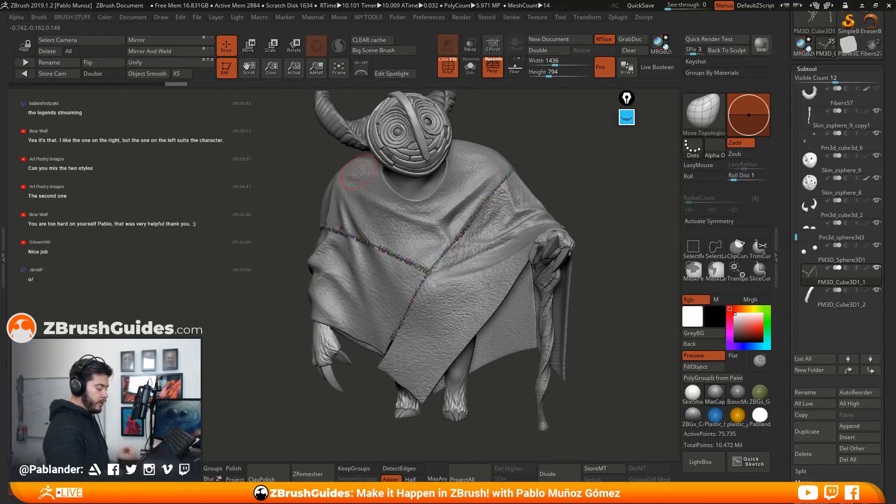
{"action": "left_click_drag", "start_coordinate": [581, 186], "coordinate": [520, 289]}
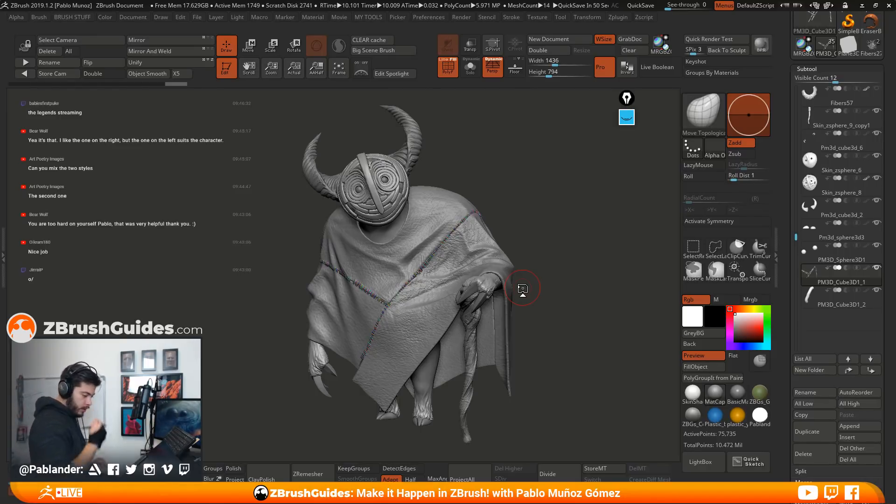
{"action": "left_click_drag", "start_coordinate": [548, 239], "coordinate": [544, 343]}
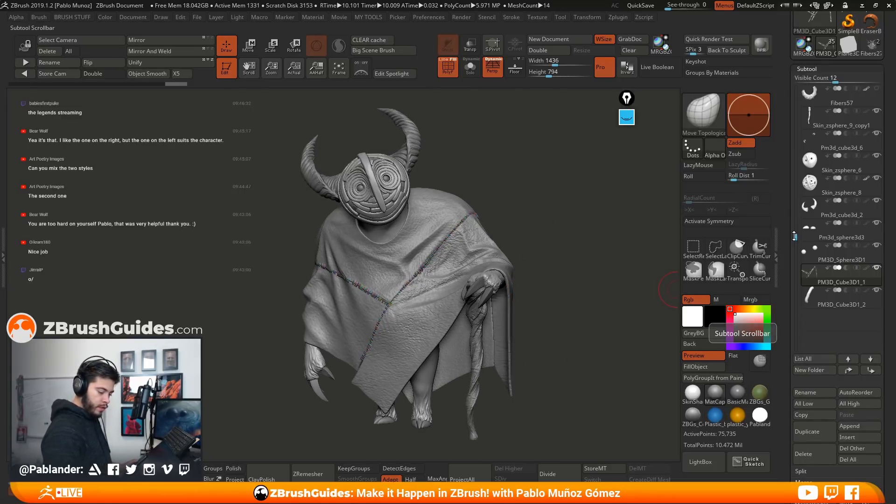
Import the thumbnail2 concept image as a texture and add it to Spotlight as a reference over the character
{"action": "left_click_drag", "start_coordinate": [789, 236], "coordinate": [787, 241]}
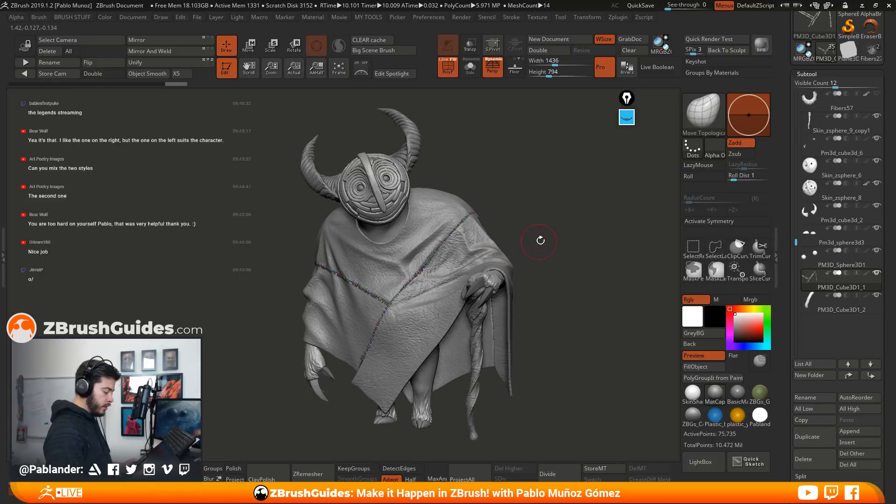
{"action": "left_click_drag", "start_coordinate": [786, 75], "coordinate": [779, 136]}
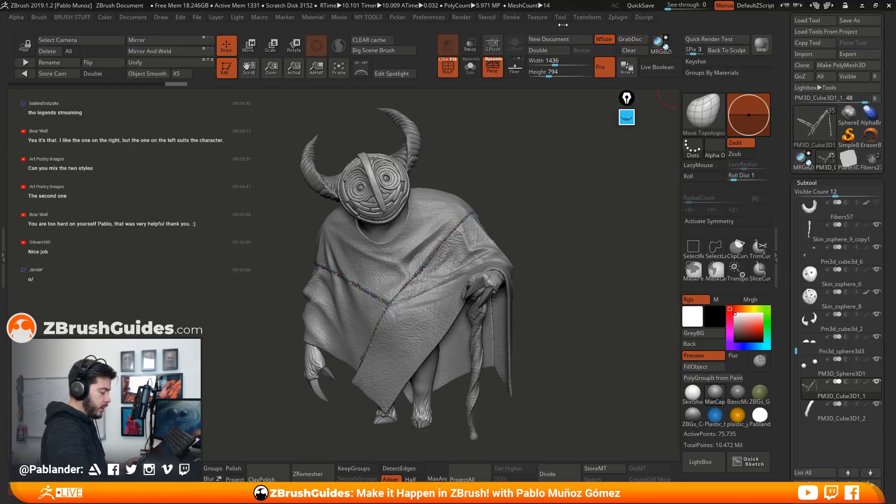
{"action": "left_click", "coordinate": [537, 18]}
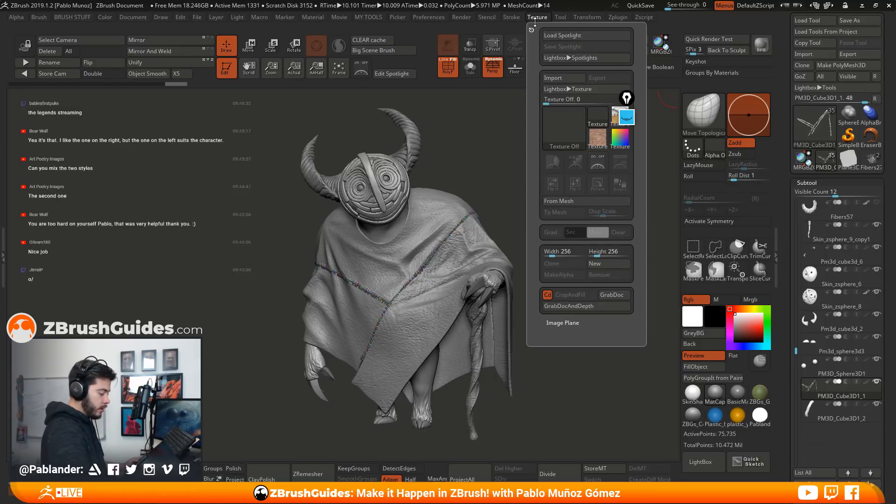
{"action": "left_click", "coordinate": [564, 83]}
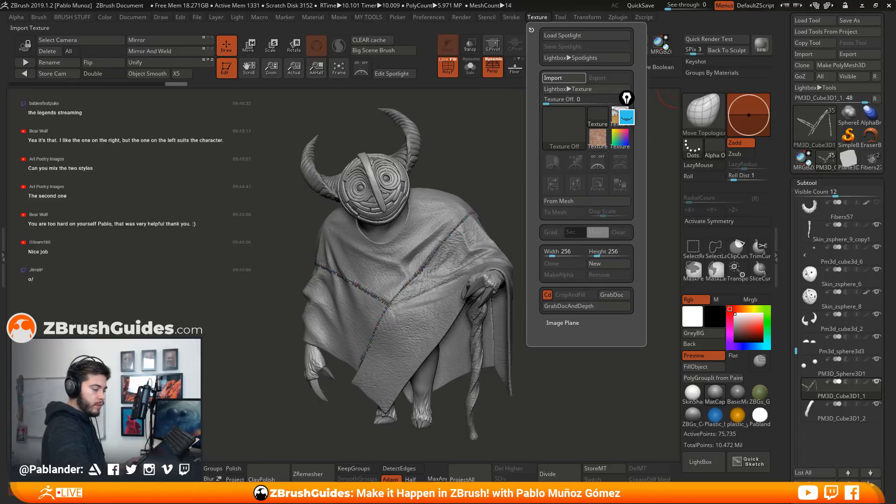
{"action": "left_click", "coordinate": [532, 18]}
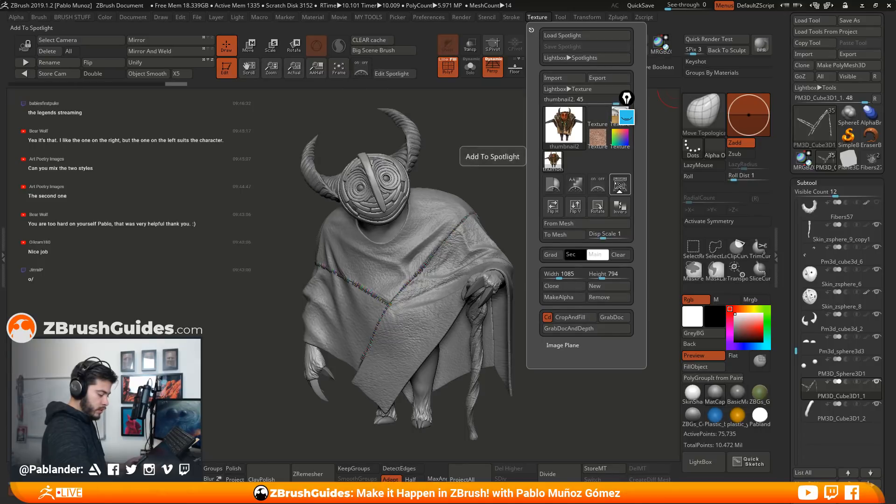
{"action": "left_click", "coordinate": [620, 185]}
{"action": "left_click_drag", "start_coordinate": [399, 168], "coordinate": [561, 140]}
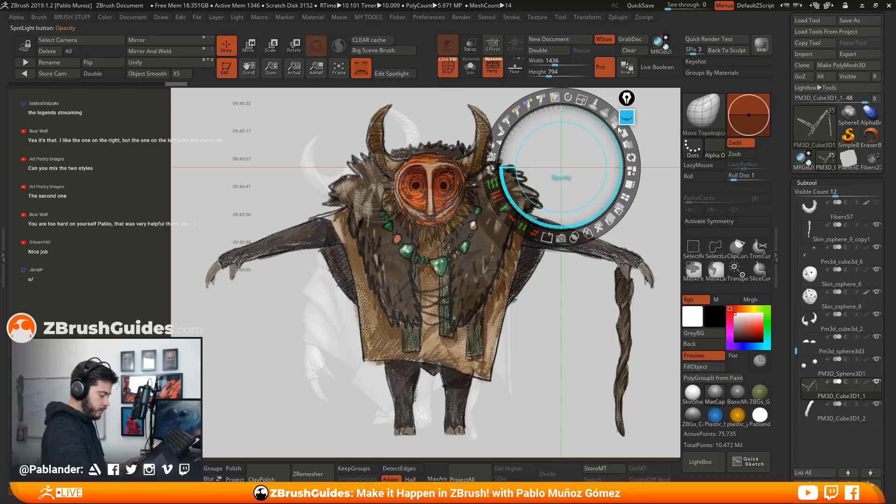
Restore the concept image to full opacity in Spotlight, compare it against the character, and turn Spotlight off
{"action": "left_click_drag", "start_coordinate": [627, 100], "coordinate": [682, 107]}
{"action": "left_click_drag", "start_coordinate": [615, 121], "coordinate": [618, 210]}
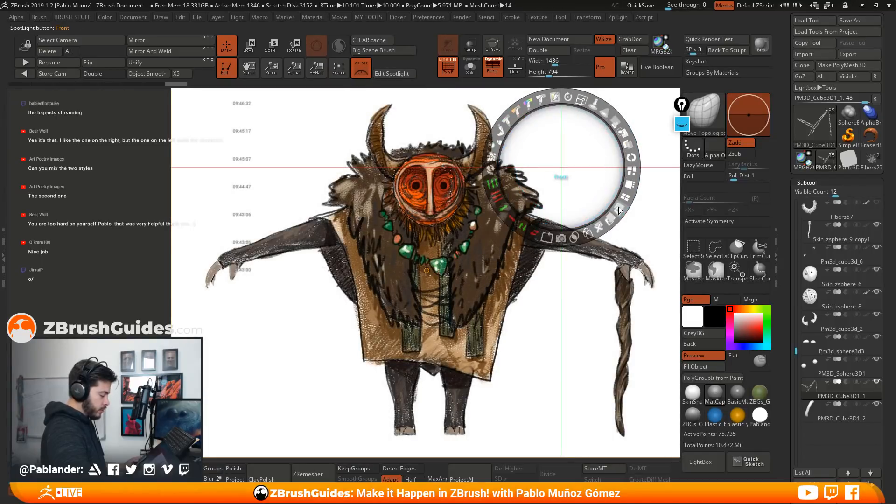
{"action": "left_click", "coordinate": [360, 73]}
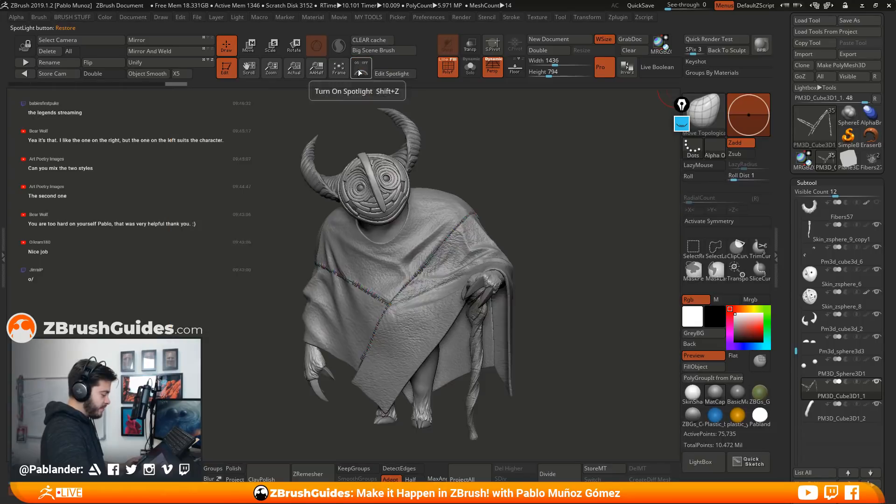
{"action": "left_click", "coordinate": [360, 73]}
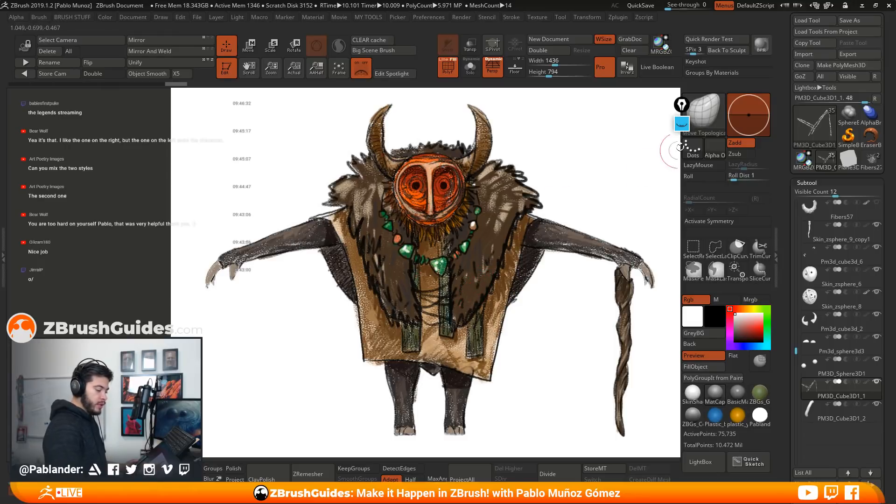
{"action": "left_click", "coordinate": [361, 68]}
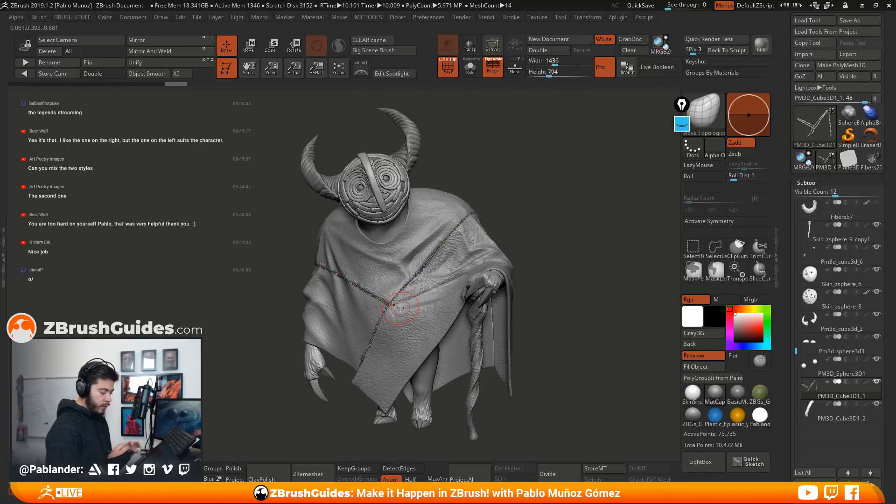
Switch to the Cube3D primitive and convert it to a PolyMesh3D
{"action": "left_click", "coordinate": [814, 132]}
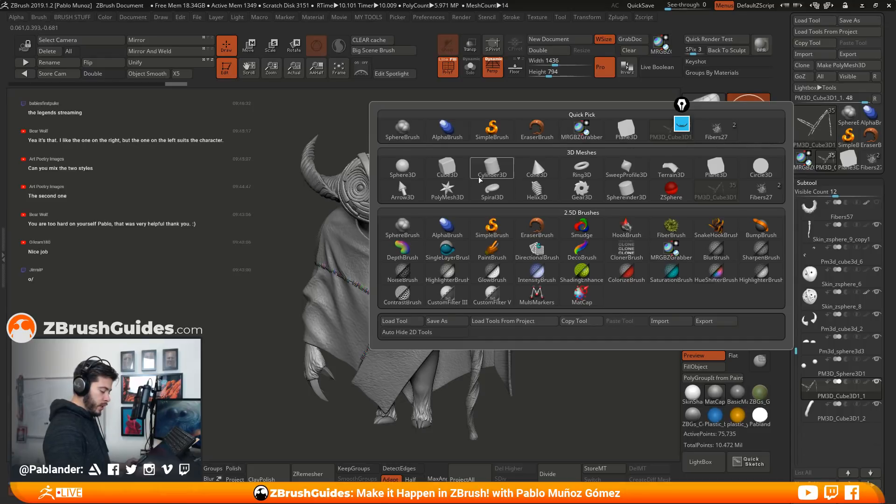
{"action": "left_click", "coordinate": [446, 167]}
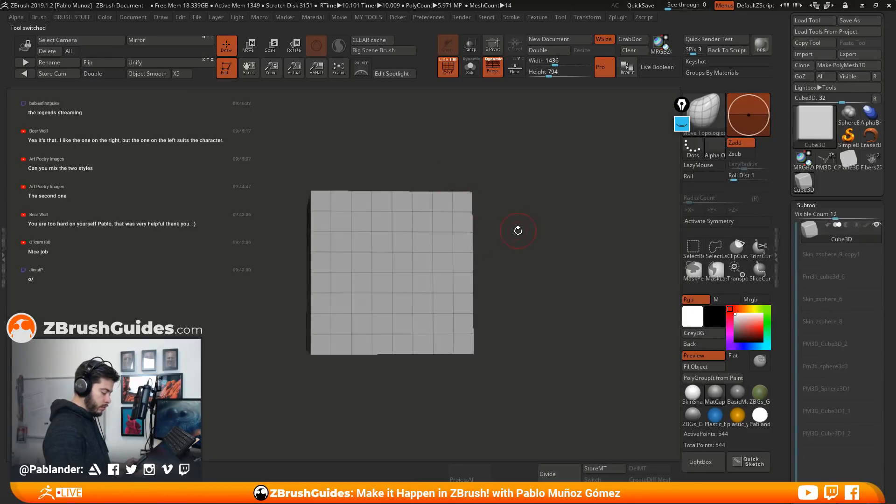
{"action": "left_click_drag", "start_coordinate": [517, 230], "coordinate": [634, 201]}
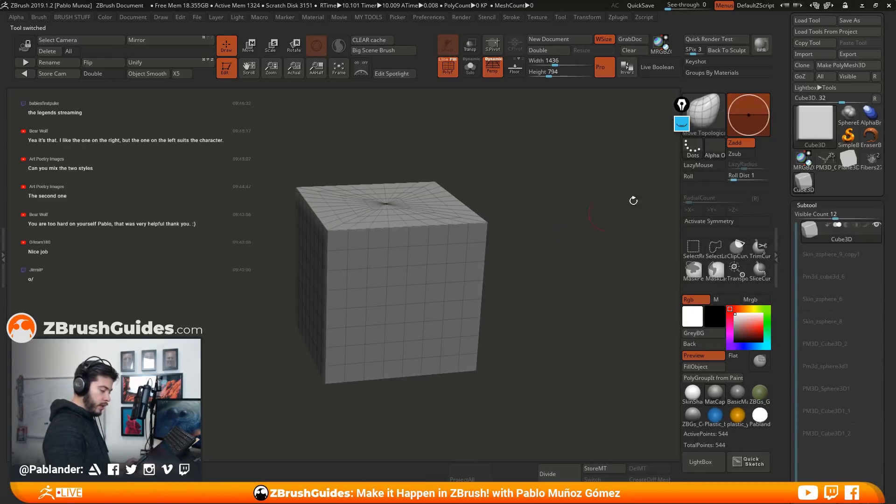
{"action": "left_click", "coordinate": [861, 65]}
{"action": "left_click_drag", "start_coordinate": [551, 234], "coordinate": [504, 227]}
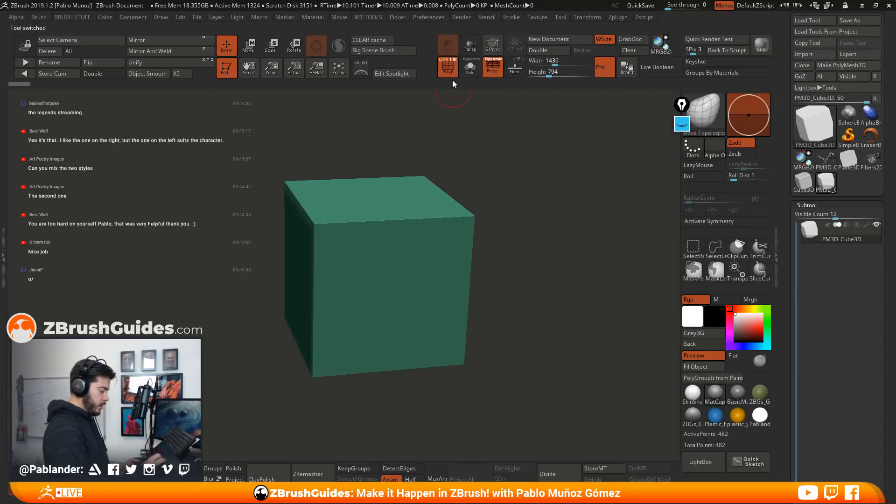
Scale the cube down uniformly with the gizmo and remesh it with DynaMesh into a dense even grid
{"action": "key", "text": "w"}
{"action": "left_click_drag", "start_coordinate": [367, 267], "coordinate": [370, 273]}
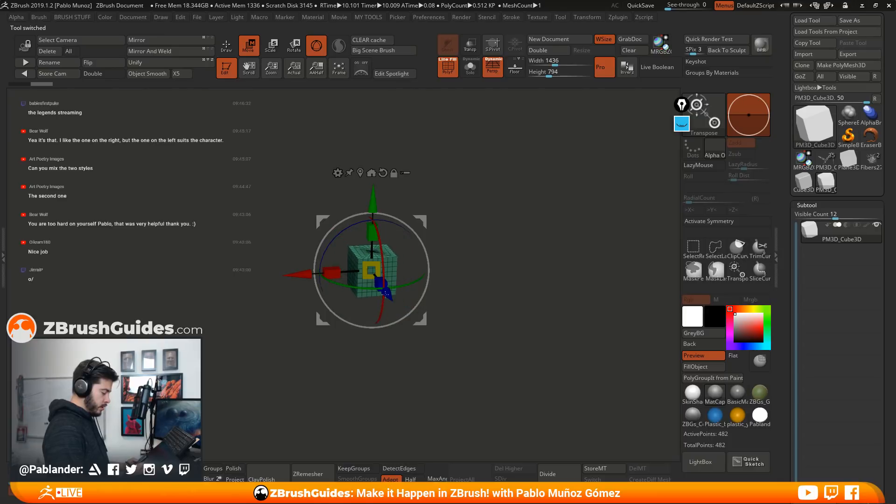
{"action": "left_click", "coordinate": [225, 47]}
{"action": "left_click_drag", "start_coordinate": [446, 201], "coordinate": [515, 258], "text": "alt"}
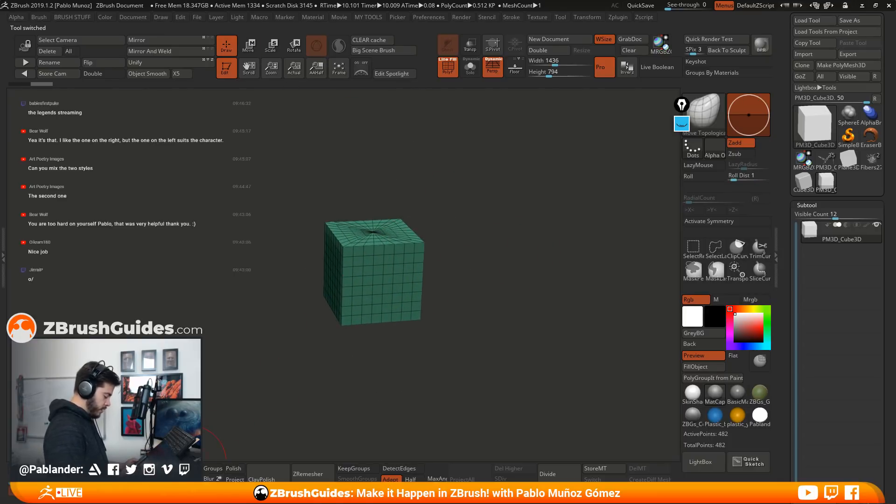
{"action": "key", "text": "ctrl+d"}
{"action": "key", "text": "ctrl+d"}
{"action": "left_click_drag", "start_coordinate": [473, 244], "coordinate": [535, 293]}
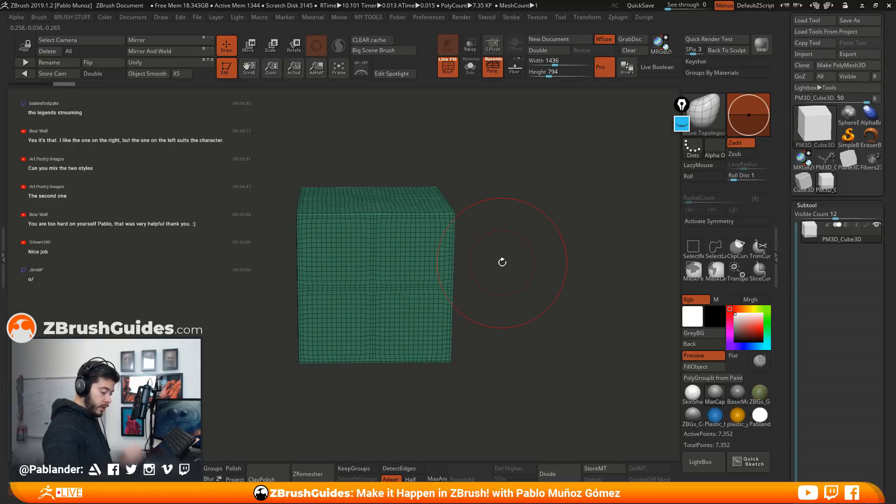
Duplicate the cube subtool and make the copy the active subtool
{"action": "left_click_drag", "start_coordinate": [825, 275], "coordinate": [825, 145]}
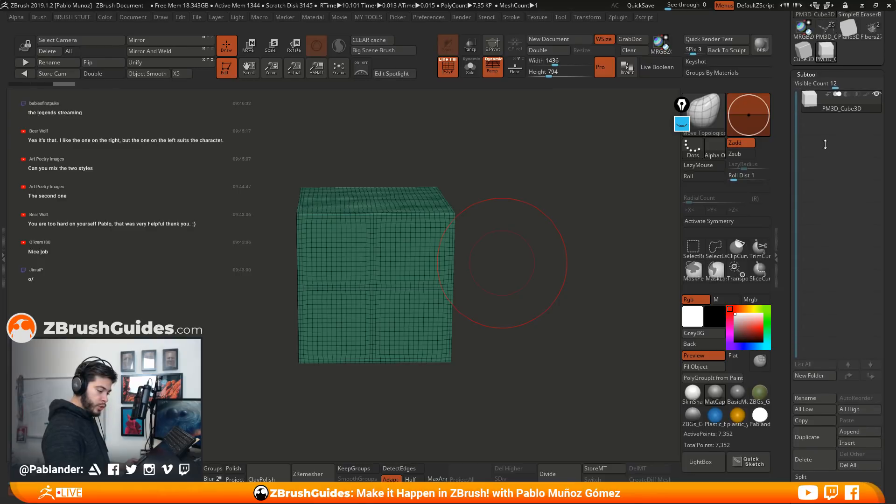
{"action": "left_click", "coordinate": [821, 434]}
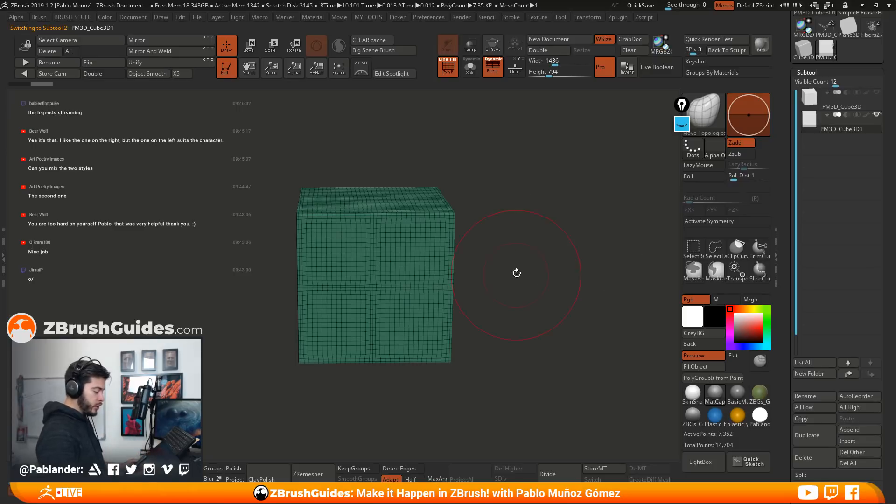
{"action": "mouse_move", "coordinate": [535, 269]}
{"action": "left_mouse_down"}
{"action": "mouse_move", "coordinate": [554, 264]}
{"action": "mouse_move", "coordinate": [558, 273]}
{"action": "mouse_move", "coordinate": [545, 267]}
{"action": "left_mouse_up"}
{"action": "mouse_move", "coordinate": [495, 232]}
{"action": "left_mouse_down"}
{"action": "mouse_move", "coordinate": [476, 258]}
{"action": "mouse_move", "coordinate": [506, 225]}
{"action": "mouse_move", "coordinate": [507, 262]}
{"action": "left_mouse_up"}
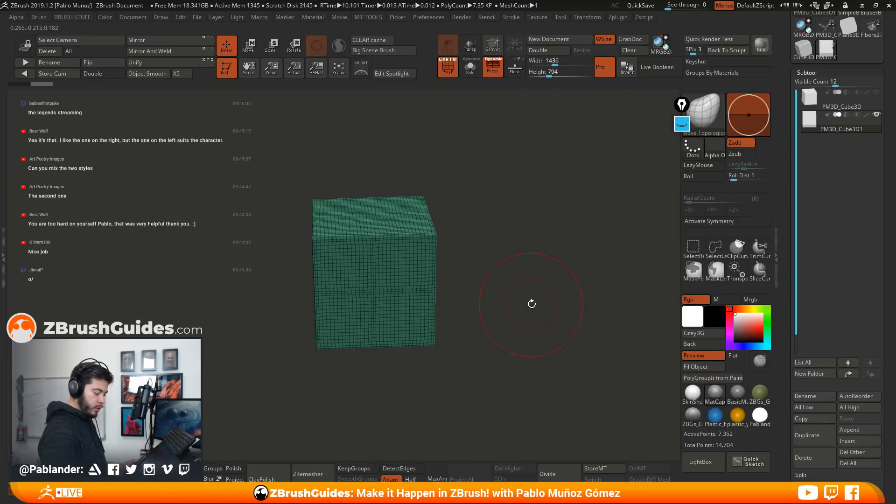
Choose the ClipCurve brush, hide the wireframe, and clip the first corners off the duplicated cube
{"action": "left_click", "coordinate": [742, 251]}
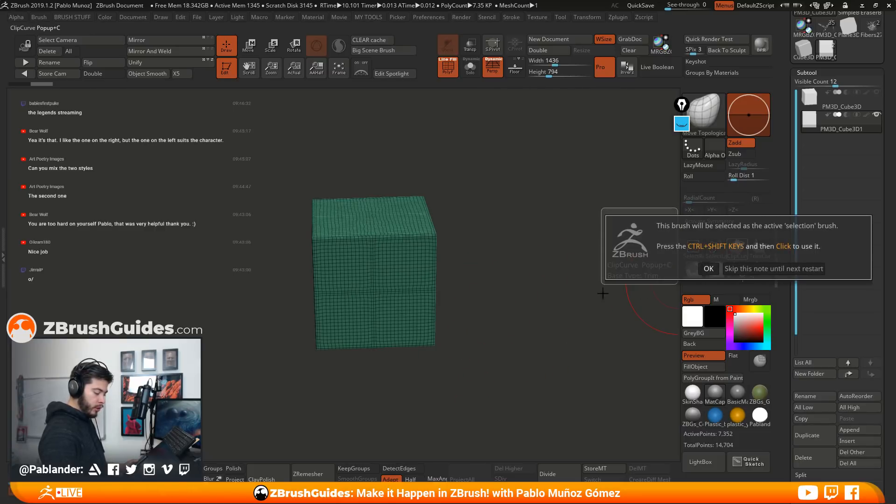
{"action": "left_click", "coordinate": [774, 269]}
{"action": "left_click_drag", "start_coordinate": [504, 292], "coordinate": [512, 288]}
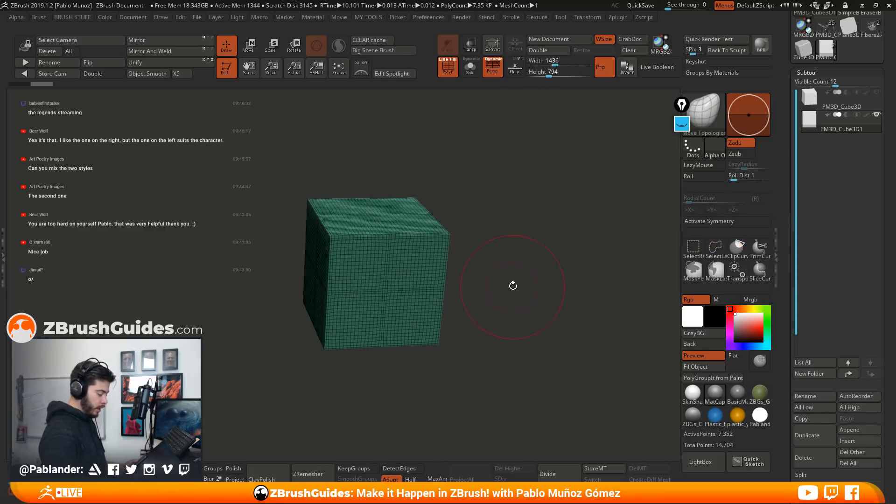
{"action": "left_click_drag", "start_coordinate": [485, 235], "coordinate": [430, 222]}
{"action": "mouse_move", "coordinate": [420, 156]}
{"action": "left_mouse_down", "text": "ctrl+shift"}
{"action": "mouse_move", "coordinate": [469, 320]}
{"action": "mouse_move", "coordinate": [454, 352]}
{"action": "mouse_move", "coordinate": [461, 345]}
{"action": "left_mouse_up", "text": "ctrl+shift"}
{"action": "mouse_move", "coordinate": [545, 254]}
{"action": "left_mouse_down"}
{"action": "mouse_move", "coordinate": [510, 272]}
{"action": "mouse_move", "coordinate": [458, 251]}
{"action": "mouse_move", "coordinate": [499, 262]}
{"action": "left_mouse_up"}
{"action": "left_click", "coordinate": [448, 67]}
{"action": "left_click_drag", "start_coordinate": [464, 231], "coordinate": [358, 405], "text": "ctrl+shift"}
{"action": "left_click_drag", "start_coordinate": [361, 373], "coordinate": [276, 210]}
Clip more corners and edges off the cube from several angles to form an angular stone
{"action": "mouse_move", "coordinate": [292, 307]}
{"action": "left_mouse_down"}
{"action": "mouse_move", "coordinate": [275, 330]}
{"action": "mouse_move", "coordinate": [320, 134]}
{"action": "left_mouse_up"}
{"action": "left_click_drag", "start_coordinate": [423, 163], "coordinate": [464, 190]}
{"action": "left_click_drag", "start_coordinate": [250, 307], "coordinate": [357, 177], "text": "ctrl+shift"}
{"action": "left_click_drag", "start_coordinate": [432, 163], "coordinate": [467, 184]}
{"action": "left_click_drag", "start_coordinate": [302, 369], "coordinate": [315, 168], "text": "ctrl+shift"}
{"action": "left_click_drag", "start_coordinate": [425, 185], "coordinate": [450, 198]}
{"action": "left_click_drag", "start_coordinate": [289, 363], "coordinate": [345, 136], "text": "ctrl+shift"}
{"action": "left_click_drag", "start_coordinate": [425, 176], "coordinate": [452, 190]}
{"action": "mouse_move", "coordinate": [267, 280]}
{"action": "left_mouse_down", "text": "ctrl+shift"}
{"action": "mouse_move", "coordinate": [412, 181]}
{"action": "mouse_move", "coordinate": [462, 194]}
{"action": "left_mouse_up", "text": "ctrl+shift"}
{"action": "left_click_drag", "start_coordinate": [346, 367], "coordinate": [291, 222], "text": "ctrl+shift"}
{"action": "mouse_move", "coordinate": [434, 202]}
{"action": "left_mouse_down"}
{"action": "mouse_move", "coordinate": [503, 220]}
{"action": "mouse_move", "coordinate": [523, 253]}
{"action": "left_mouse_up"}
Slice additional flat facets across the lower parts of the stone, undoing one unwanted cut
{"action": "mouse_move", "coordinate": [344, 356]}
{"action": "left_mouse_down", "text": "ctrl+shift"}
{"action": "mouse_move", "coordinate": [492, 272]}
{"action": "mouse_move", "coordinate": [493, 287]}
{"action": "mouse_move", "coordinate": [517, 270]}
{"action": "mouse_move", "coordinate": [372, 363]}
{"action": "left_mouse_up", "text": "ctrl+shift"}
{"action": "key", "text": "ctrl+z"}
{"action": "mouse_move", "coordinate": [462, 324]}
{"action": "left_mouse_down"}
{"action": "mouse_move", "coordinate": [472, 314]}
{"action": "mouse_move", "coordinate": [305, 311]}
{"action": "left_mouse_up"}
{"action": "mouse_move", "coordinate": [476, 311]}
{"action": "left_mouse_down"}
{"action": "mouse_move", "coordinate": [500, 277]}
{"action": "mouse_move", "coordinate": [522, 291]}
{"action": "left_mouse_up"}
{"action": "left_click_drag", "start_coordinate": [400, 354], "coordinate": [282, 280], "text": "ctrl+shift"}
{"action": "left_click_drag", "start_coordinate": [460, 275], "coordinate": [497, 247]}
{"action": "left_click_drag", "start_coordinate": [333, 366], "coordinate": [299, 259], "text": "ctrl+shift"}
{"action": "left_click_drag", "start_coordinate": [345, 350], "coordinate": [297, 278], "text": "ctrl+shift"}
{"action": "mouse_move", "coordinate": [462, 238]}
{"action": "left_mouse_down"}
{"action": "mouse_move", "coordinate": [482, 228]}
{"action": "mouse_move", "coordinate": [504, 236]}
{"action": "mouse_move", "coordinate": [539, 291]}
{"action": "mouse_move", "coordinate": [525, 280]}
{"action": "left_mouse_up"}
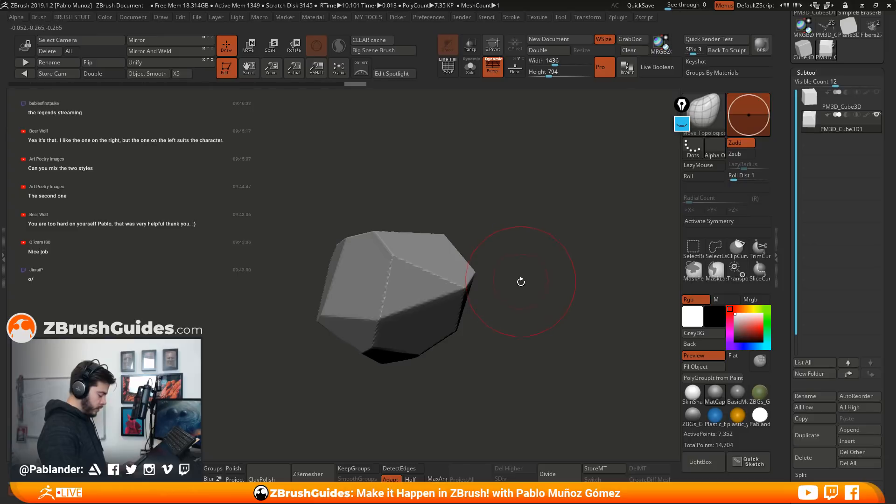
Raise the DynaMesh resolution and remesh the faceted stone
{"action": "left_click_drag", "start_coordinate": [535, 233], "coordinate": [536, 348], "text": "ctrl"}
{"action": "left_click_drag", "start_coordinate": [522, 303], "coordinate": [530, 330]}
{"action": "key", "text": "ctrl+z"}
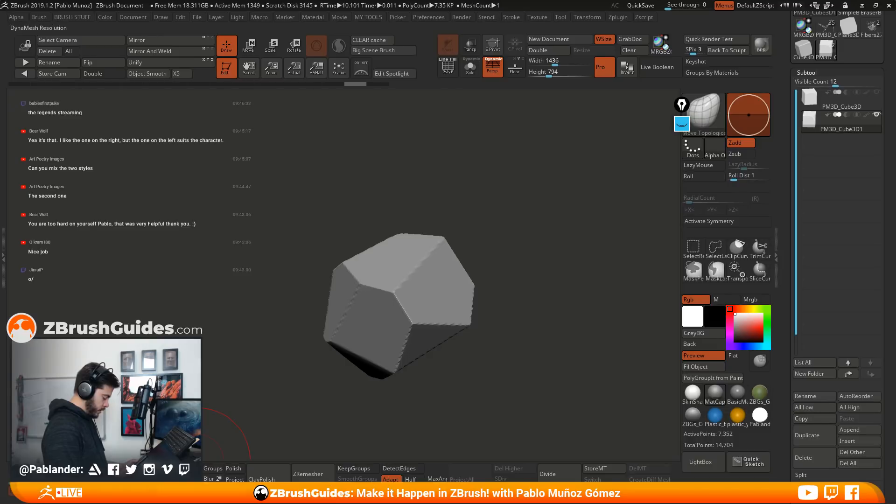
{"action": "left_click_drag", "start_coordinate": [198, 458], "coordinate": [357, 376], "text": "ctrl"}
{"action": "mouse_move", "coordinate": [544, 325]}
{"action": "left_mouse_down"}
{"action": "mouse_move", "coordinate": [529, 269]}
{"action": "mouse_move", "coordinate": [523, 313]}
{"action": "mouse_move", "coordinate": [502, 248]}
{"action": "mouse_move", "coordinate": [503, 266]}
{"action": "mouse_move", "coordinate": [524, 255]}
{"action": "mouse_move", "coordinate": [511, 273]}
{"action": "mouse_move", "coordinate": [460, 260]}
{"action": "left_mouse_up"}
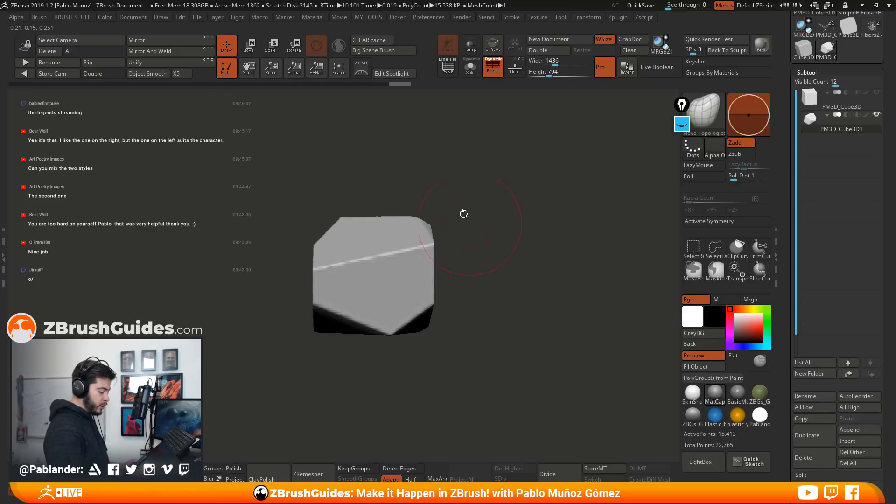
Clip a vertical facet off the side of the stone with a straight ClipCurve cut
{"action": "left_click_drag", "start_coordinate": [483, 181], "coordinate": [547, 186]}
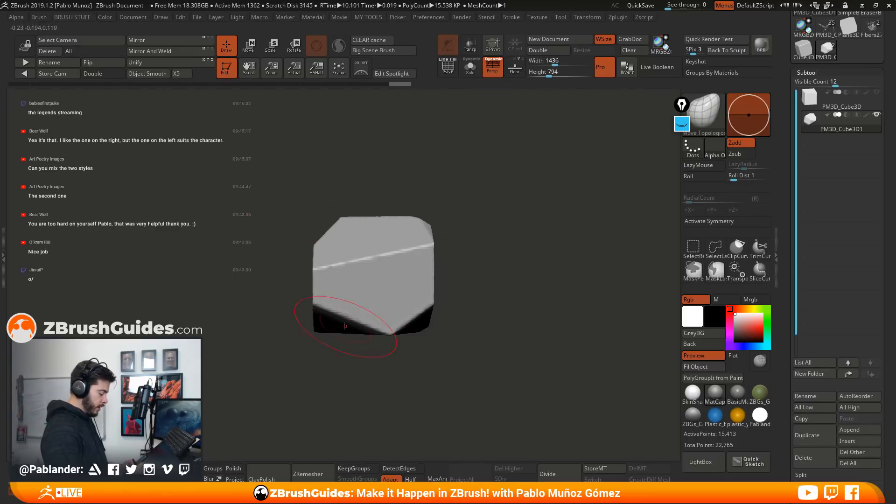
{"action": "mouse_move", "coordinate": [342, 339]}
{"action": "left_mouse_down"}
{"action": "mouse_move", "coordinate": [359, 363]}
{"action": "mouse_move", "coordinate": [306, 199]}
{"action": "mouse_move", "coordinate": [434, 205]}
{"action": "left_mouse_up"}
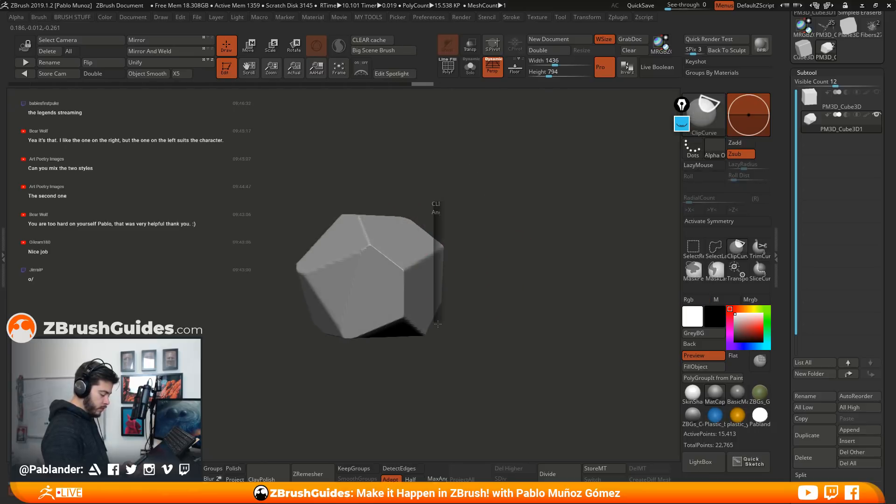
{"action": "left_click_drag", "start_coordinate": [487, 329], "coordinate": [496, 263]}
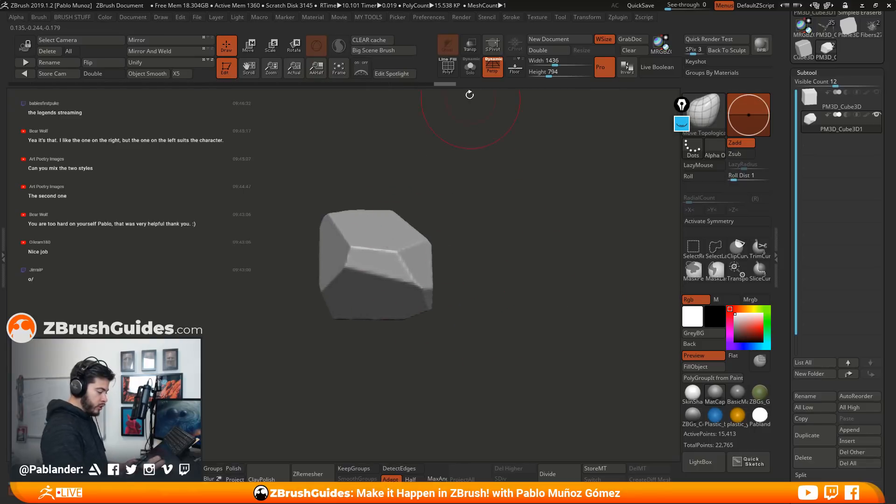
Turn on the floor grid and clip the top of the stone with a diagonal sloping cut
{"action": "left_click", "coordinate": [515, 66]}
{"action": "left_click_drag", "start_coordinate": [472, 260], "coordinate": [503, 290]}
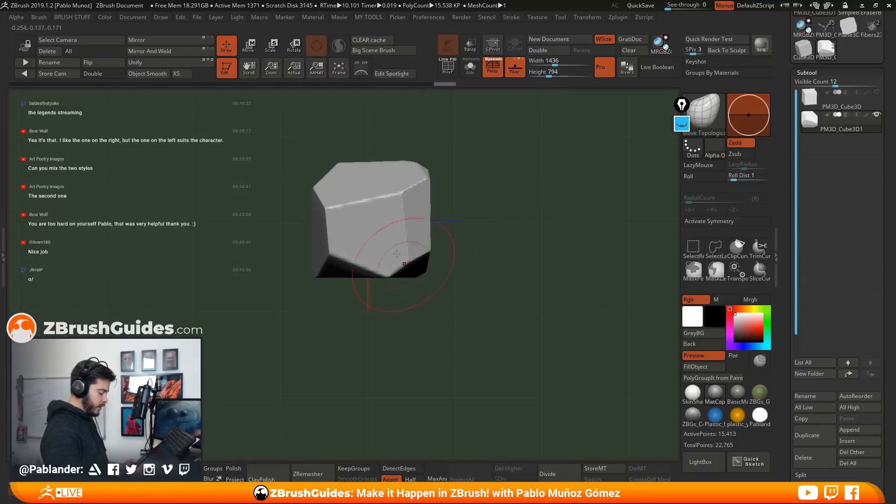
{"action": "left_click_drag", "start_coordinate": [470, 185], "coordinate": [481, 219], "text": "alt"}
{"action": "mouse_move", "coordinate": [291, 263]}
{"action": "left_mouse_down", "text": "ctrl+shift"}
{"action": "mouse_move", "coordinate": [357, 333]}
{"action": "mouse_move", "coordinate": [280, 186]}
{"action": "left_mouse_up", "text": "ctrl+shift"}
{"action": "mouse_move", "coordinate": [366, 349]}
{"action": "left_mouse_down", "text": "ctrl+shift"}
{"action": "mouse_move", "coordinate": [298, 204]}
{"action": "mouse_move", "coordinate": [290, 217]}
{"action": "mouse_move", "coordinate": [294, 225]}
{"action": "mouse_move", "coordinate": [303, 219]}
{"action": "left_mouse_up", "text": "ctrl+shift"}
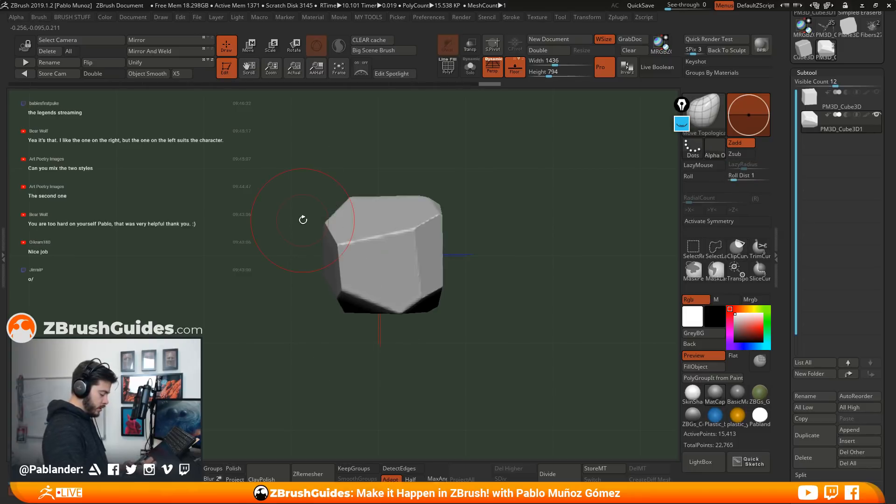
{"action": "left_click_drag", "start_coordinate": [344, 171], "coordinate": [468, 232], "text": "ctrl+shift"}
{"action": "mouse_move", "coordinate": [340, 180]}
{"action": "left_mouse_down", "text": "ctrl+shift"}
{"action": "mouse_move", "coordinate": [488, 246]}
{"action": "mouse_move", "coordinate": [505, 242]}
{"action": "left_mouse_up", "text": "ctrl+shift"}
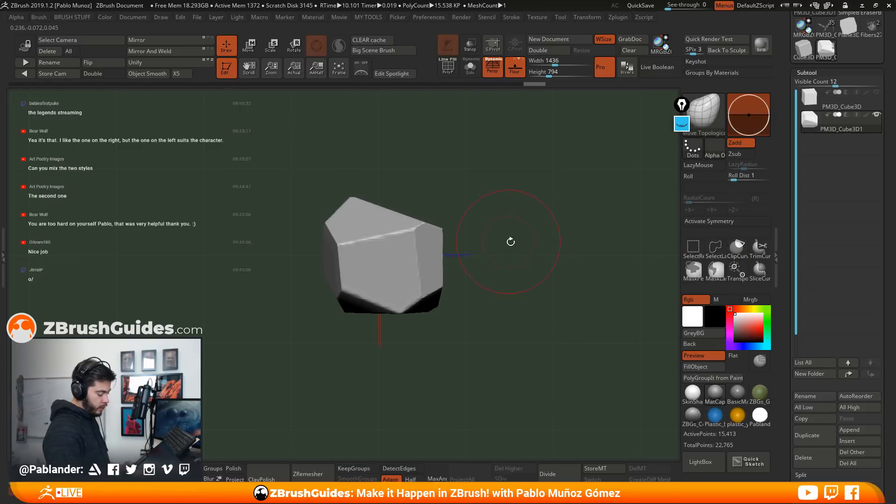
{"action": "left_click_drag", "start_coordinate": [508, 283], "coordinate": [492, 329]}
{"action": "mouse_move", "coordinate": [410, 162]}
{"action": "left_mouse_down", "text": "ctrl+shift"}
{"action": "mouse_move", "coordinate": [469, 237]}
{"action": "mouse_move", "coordinate": [498, 239]}
{"action": "mouse_move", "coordinate": [505, 252]}
{"action": "mouse_move", "coordinate": [475, 330]}
{"action": "left_mouse_up", "text": "ctrl+shift"}
{"action": "mouse_move", "coordinate": [470, 254]}
{"action": "left_mouse_down"}
{"action": "mouse_move", "coordinate": [420, 168]}
{"action": "mouse_move", "coordinate": [464, 273]}
{"action": "mouse_move", "coordinate": [425, 178]}
{"action": "left_mouse_up"}
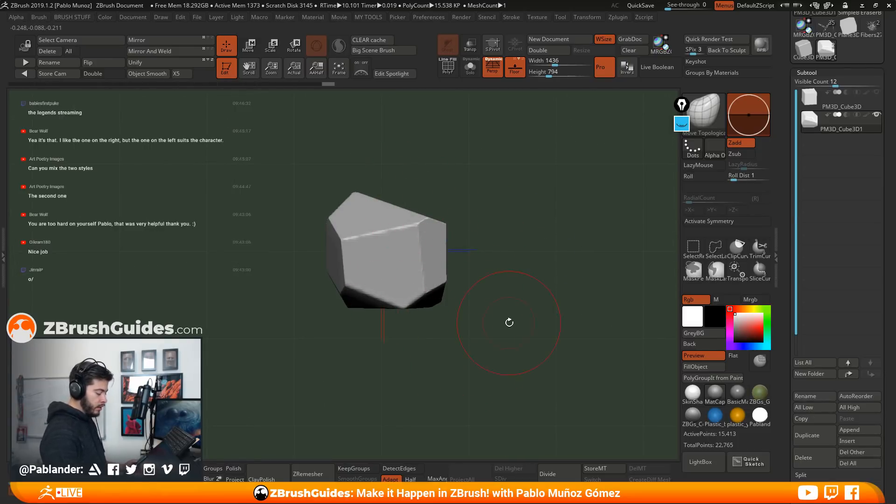
Try a curved ClipCurve cut that hollows out the stone's side, and undo it
{"action": "left_click_drag", "start_coordinate": [461, 289], "coordinate": [410, 198]}
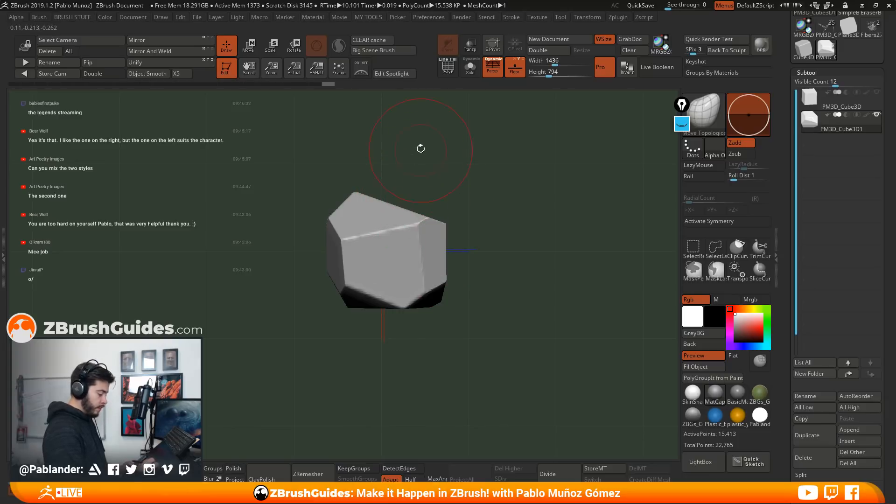
{"action": "mouse_move", "coordinate": [422, 131]}
{"action": "left_mouse_down", "text": "ctrl+shift"}
{"action": "mouse_move", "coordinate": [387, 263]}
{"action": "mouse_move", "coordinate": [376, 359]}
{"action": "mouse_move", "coordinate": [427, 354]}
{"action": "mouse_move", "coordinate": [360, 350]}
{"action": "mouse_move", "coordinate": [375, 362]}
{"action": "mouse_move", "coordinate": [438, 356]}
{"action": "mouse_move", "coordinate": [396, 357]}
{"action": "left_mouse_up", "text": "ctrl+shift"}
{"action": "key", "text": "ctrl+z"}
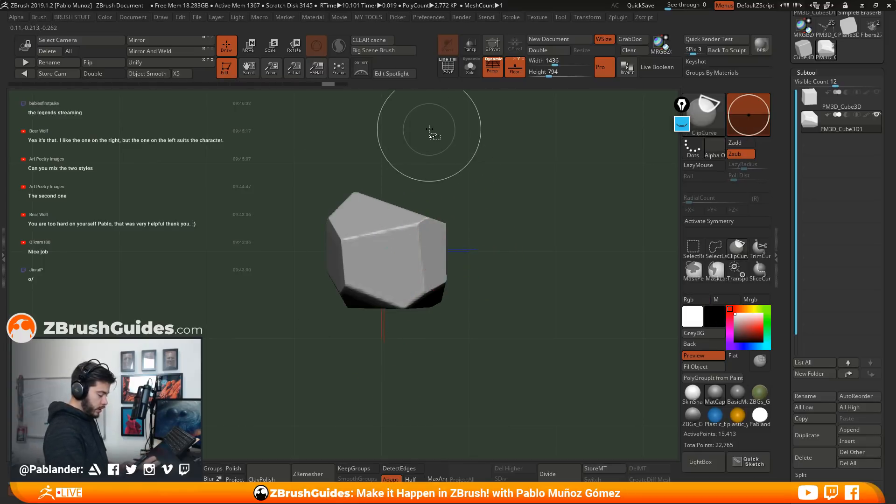
{"action": "left_click_drag", "start_coordinate": [403, 311], "coordinate": [384, 242], "text": "ctrl+shift"}
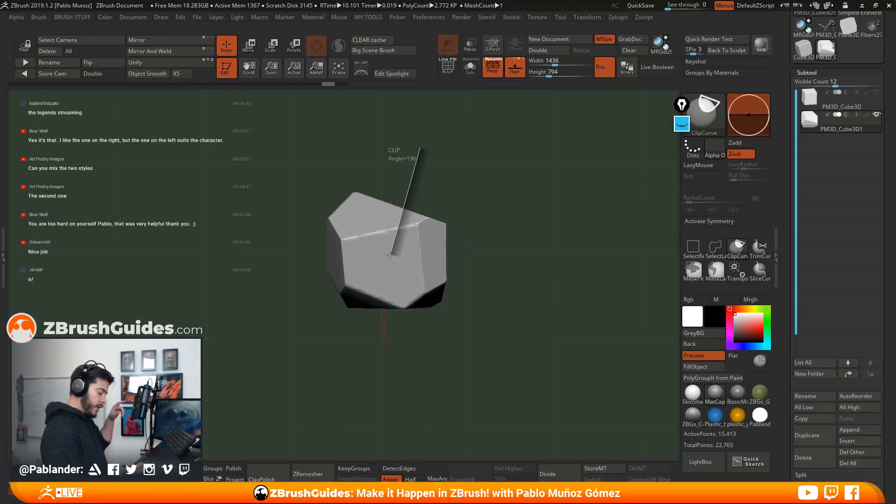
{"action": "left_click_drag", "start_coordinate": [394, 279], "coordinate": [430, 349], "text": "ctrl+shift"}
{"action": "left_click_drag", "start_coordinate": [405, 373], "coordinate": [430, 301], "text": "ctrl+shift"}
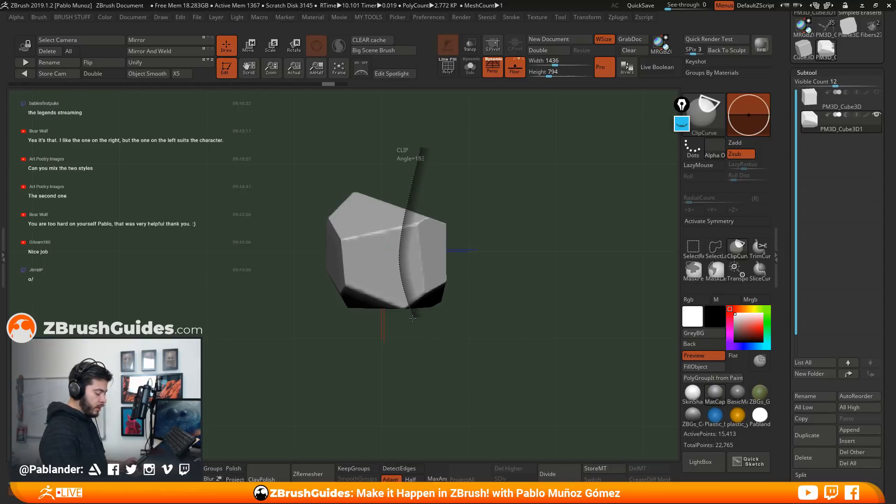
{"action": "mouse_move", "coordinate": [476, 347]}
{"action": "left_mouse_down", "text": "ctrl+shift"}
{"action": "mouse_move", "coordinate": [550, 231]}
{"action": "mouse_move", "coordinate": [546, 275]}
{"action": "mouse_move", "coordinate": [357, 331]}
{"action": "mouse_move", "coordinate": [543, 311]}
{"action": "mouse_move", "coordinate": [436, 383]}
{"action": "mouse_move", "coordinate": [473, 360]}
{"action": "left_mouse_up", "text": "ctrl+shift"}
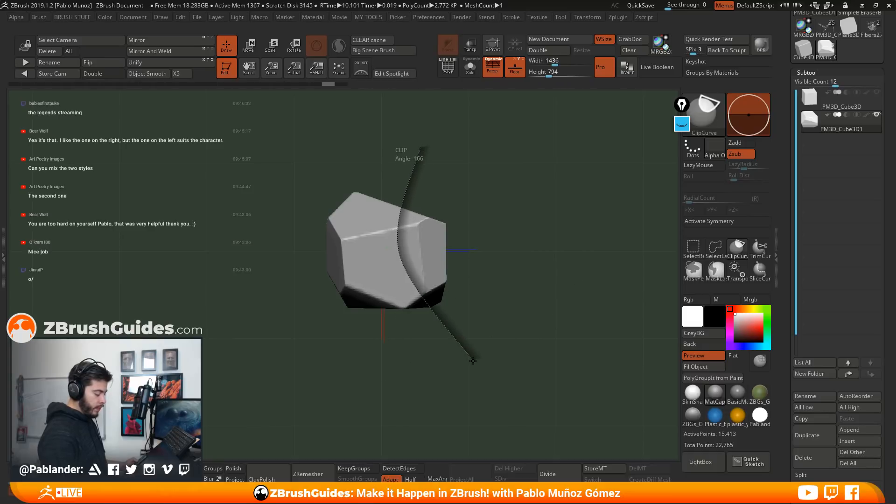
{"action": "left_click_drag", "start_coordinate": [431, 296], "coordinate": [435, 274], "text": "ctrl+shift"}
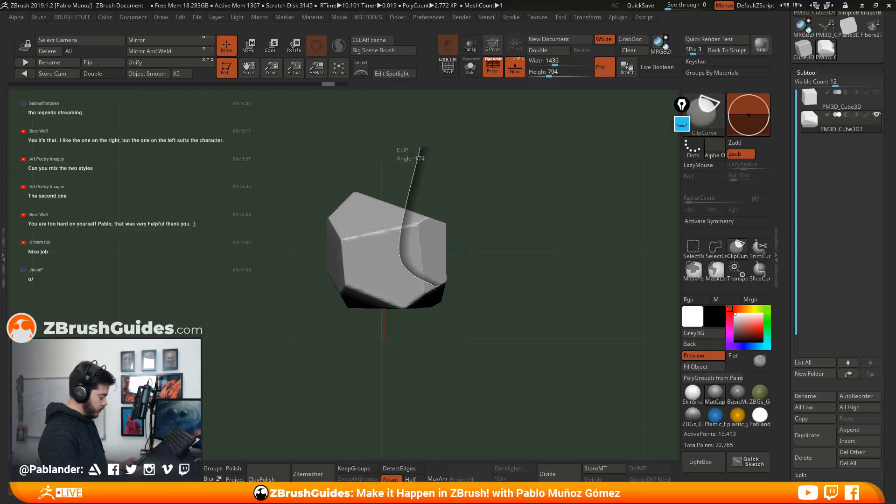
{"action": "mouse_move", "coordinate": [487, 291]}
{"action": "left_mouse_down", "text": "ctrl+shift"}
{"action": "mouse_move", "coordinate": [566, 198]}
{"action": "mouse_move", "coordinate": [591, 187]}
{"action": "mouse_move", "coordinate": [603, 233]}
{"action": "left_mouse_up", "text": "ctrl+shift"}
{"action": "left_click_drag", "start_coordinate": [552, 287], "coordinate": [532, 325]}
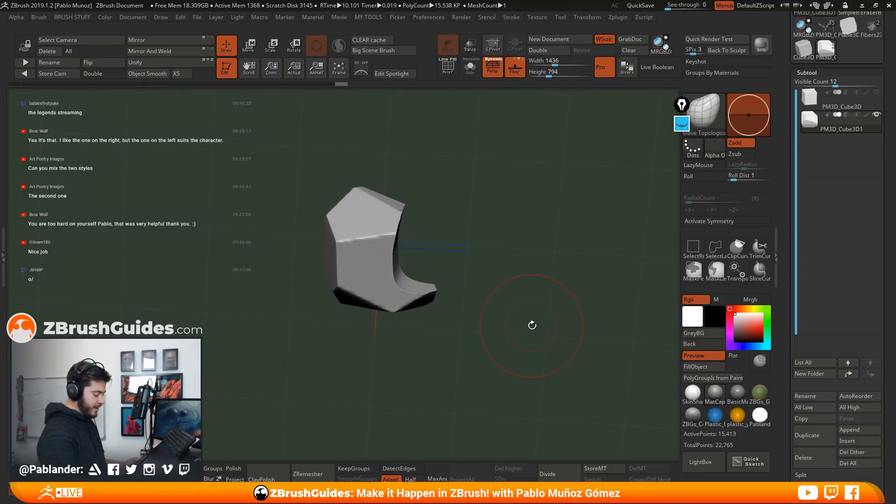
{"action": "left_click_drag", "start_coordinate": [489, 218], "coordinate": [496, 264]}
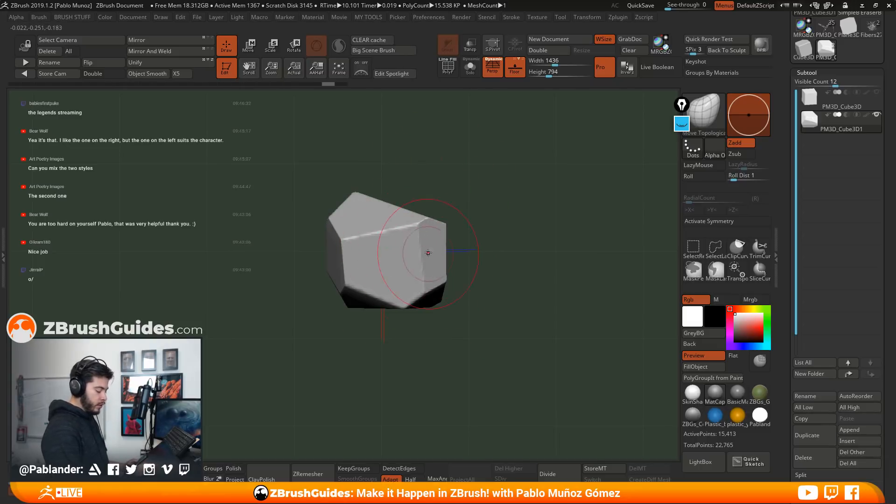
{"action": "left_click_drag", "start_coordinate": [490, 254], "coordinate": [504, 228]}
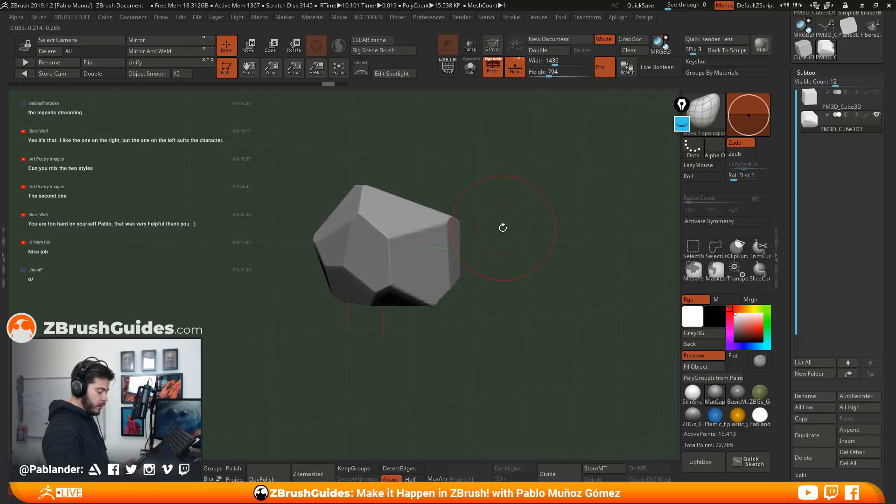
Hide the floor grid, clip a steep diagonal facet off the stone's side with a straight ClipCurve cut, and remesh it
{"action": "key", "text": "shift+p"}
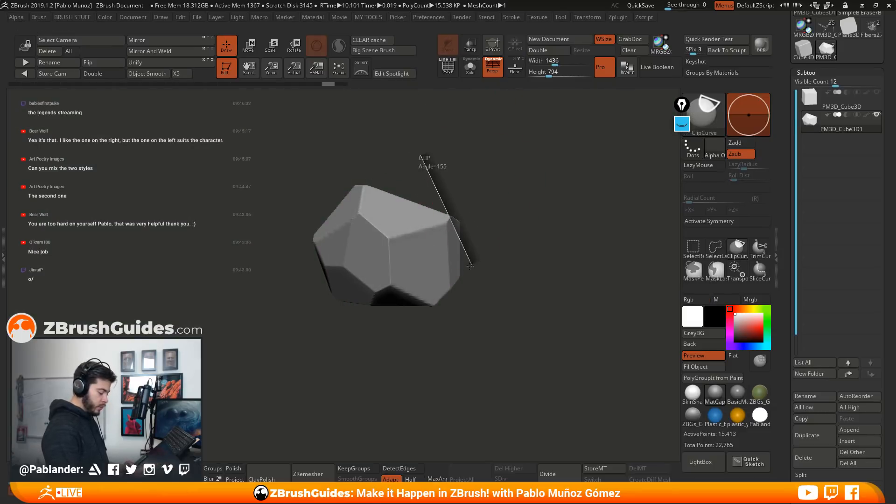
{"action": "mouse_move", "coordinate": [505, 290]}
{"action": "left_mouse_down"}
{"action": "mouse_move", "coordinate": [491, 322]}
{"action": "mouse_move", "coordinate": [498, 295]}
{"action": "mouse_move", "coordinate": [490, 304]}
{"action": "mouse_move", "coordinate": [464, 278]}
{"action": "mouse_move", "coordinate": [502, 271]}
{"action": "left_mouse_up"}
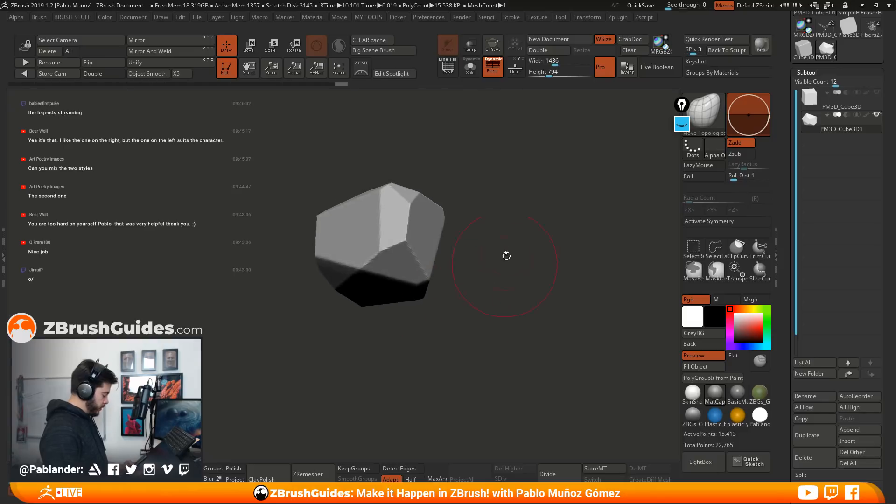
{"action": "key", "text": "ctrl"}
{"action": "left_click_drag", "start_coordinate": [488, 338], "coordinate": [520, 318]}
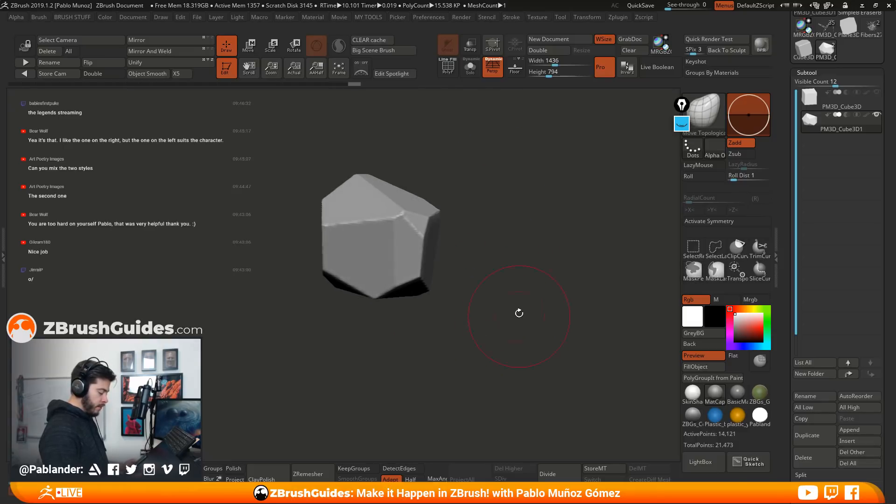
Select the TrimDynamic brush and flatten the sharp edges between the stone's upper and front facets
{"action": "key", "text": "b"}
{"action": "key", "text": "b"}
{"action": "key", "text": "b"}
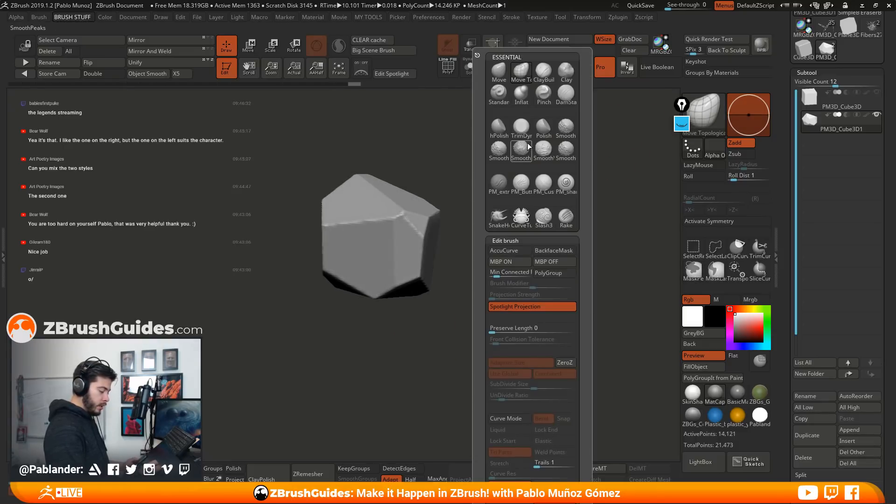
{"action": "left_click", "coordinate": [521, 129]}
{"action": "key", "text": "space"}
{"action": "mouse_move", "coordinate": [533, 185]}
{"action": "left_mouse_down"}
{"action": "mouse_move", "coordinate": [535, 201]}
{"action": "mouse_move", "coordinate": [511, 224]}
{"action": "left_mouse_up"}
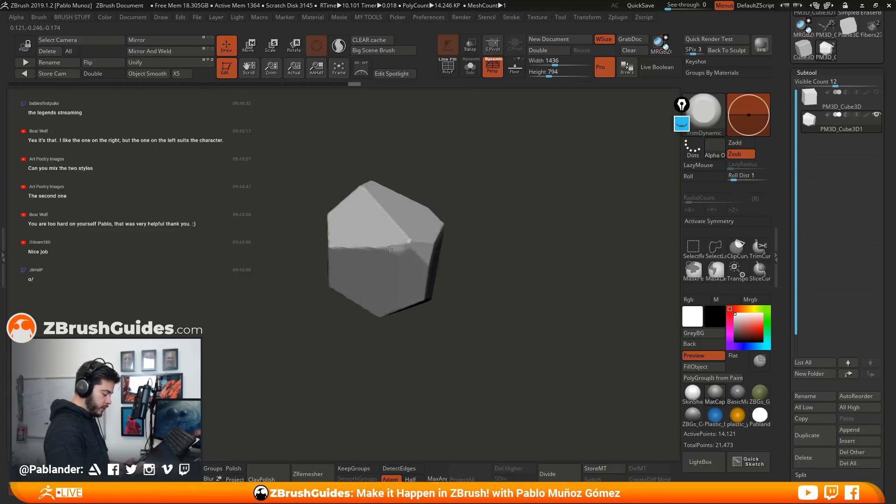
{"action": "mouse_move", "coordinate": [354, 248]}
{"action": "left_mouse_down"}
{"action": "mouse_move", "coordinate": [442, 221]}
{"action": "mouse_move", "coordinate": [448, 211]}
{"action": "mouse_move", "coordinate": [493, 210]}
{"action": "left_mouse_up"}
{"action": "key", "text": "space"}
{"action": "left_click_drag", "start_coordinate": [536, 247], "coordinate": [510, 225]}
{"action": "left_click_drag", "start_coordinate": [454, 266], "coordinate": [466, 268]}
{"action": "left_click_drag", "start_coordinate": [508, 277], "coordinate": [524, 262]}
{"action": "left_click_drag", "start_coordinate": [449, 233], "coordinate": [439, 238]}
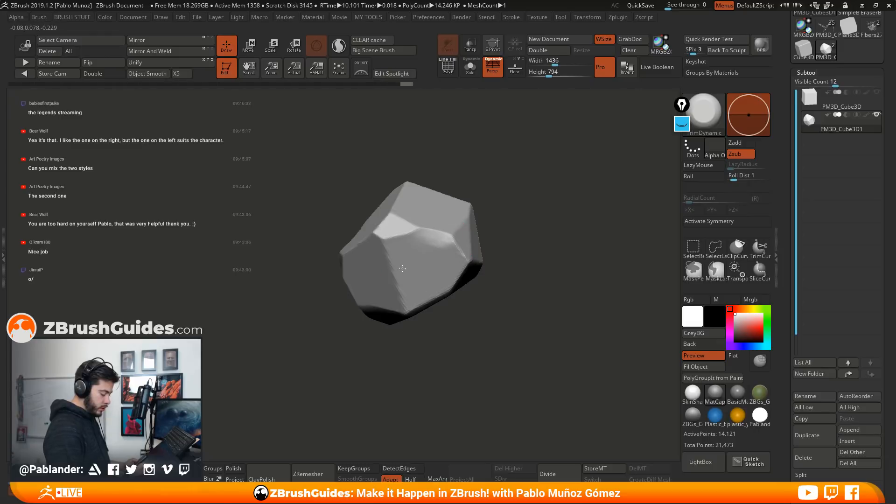
Trim the ridges and corners on the stone's adjacent faces into small bevel planes with TrimDynamic
{"action": "mouse_move", "coordinate": [600, 260]}
{"action": "left_mouse_down"}
{"action": "mouse_move", "coordinate": [441, 246]}
{"action": "mouse_move", "coordinate": [453, 228]}
{"action": "left_mouse_up"}
{"action": "left_click_drag", "start_coordinate": [543, 296], "coordinate": [511, 272]}
{"action": "left_click_drag", "start_coordinate": [458, 298], "coordinate": [437, 299]}
{"action": "mouse_move", "coordinate": [547, 302]}
{"action": "left_mouse_down"}
{"action": "mouse_move", "coordinate": [520, 252]}
{"action": "mouse_move", "coordinate": [547, 248]}
{"action": "mouse_move", "coordinate": [471, 208]}
{"action": "mouse_move", "coordinate": [450, 239]}
{"action": "left_mouse_up"}
{"action": "left_click_drag", "start_coordinate": [513, 185], "coordinate": [487, 219]}
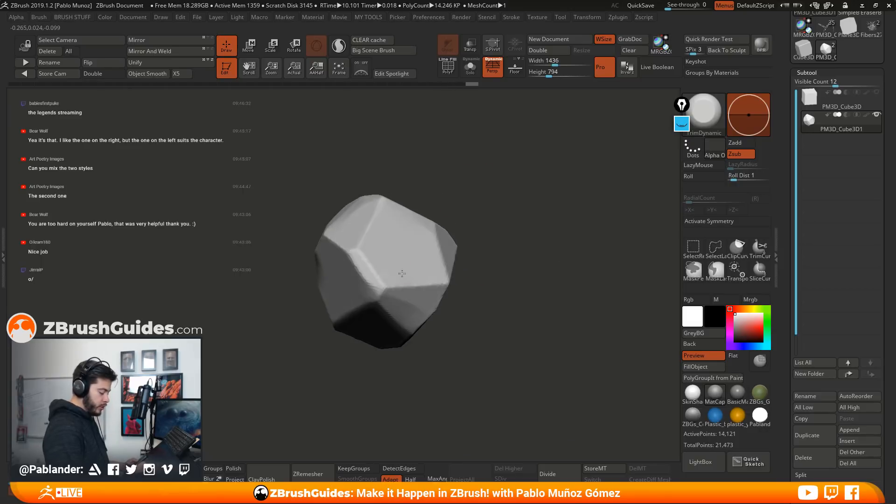
{"action": "left_click_drag", "start_coordinate": [430, 281], "coordinate": [436, 279]}
{"action": "left_click_drag", "start_coordinate": [503, 295], "coordinate": [503, 254]}
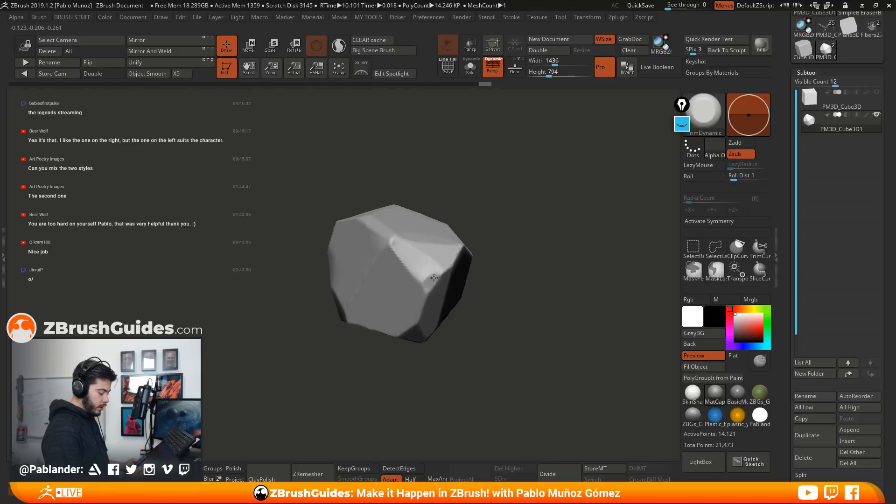
{"action": "left_click_drag", "start_coordinate": [420, 269], "coordinate": [425, 279]}
Trim the remaining edges around the stone's far sides and carve a small notch into one ridge
{"action": "mouse_move", "coordinate": [568, 326]}
{"action": "left_mouse_down"}
{"action": "mouse_move", "coordinate": [518, 312]}
{"action": "mouse_move", "coordinate": [493, 284]}
{"action": "mouse_move", "coordinate": [517, 260]}
{"action": "left_mouse_up"}
{"action": "left_click_drag", "start_coordinate": [582, 236], "coordinate": [476, 247]}
{"action": "left_click_drag", "start_coordinate": [408, 234], "coordinate": [416, 247]}
{"action": "mouse_move", "coordinate": [485, 212]}
{"action": "left_mouse_down"}
{"action": "mouse_move", "coordinate": [496, 296]}
{"action": "mouse_move", "coordinate": [492, 262]}
{"action": "mouse_move", "coordinate": [467, 263]}
{"action": "mouse_move", "coordinate": [488, 261]}
{"action": "left_mouse_up"}
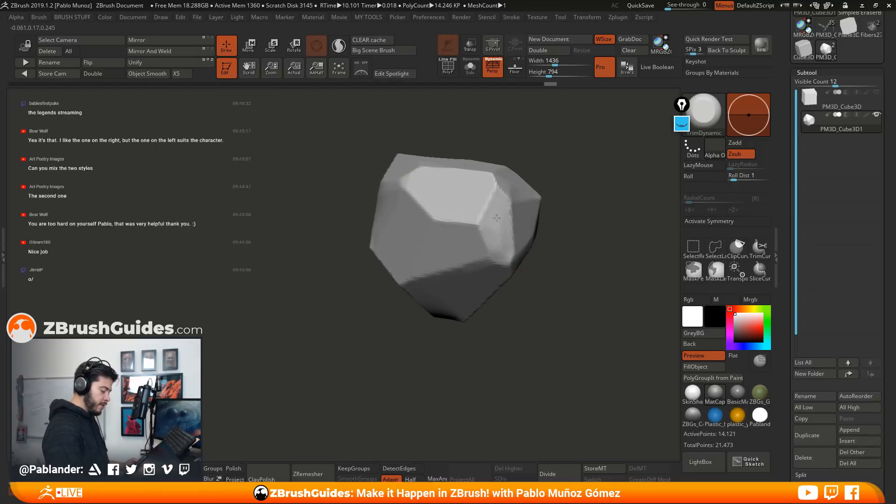
{"action": "left_click_drag", "start_coordinate": [557, 188], "coordinate": [477, 215]}
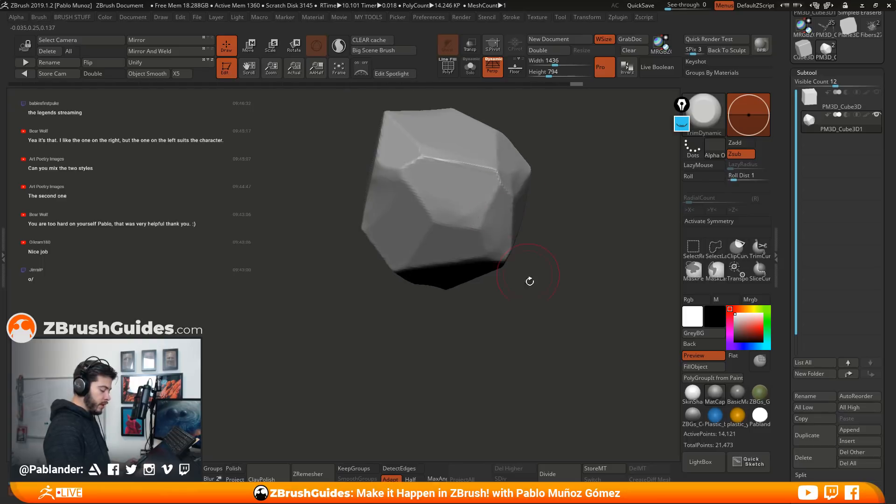
{"action": "left_click_drag", "start_coordinate": [527, 264], "coordinate": [530, 251]}
{"action": "left_click_drag", "start_coordinate": [409, 215], "coordinate": [424, 256]}
{"action": "mouse_move", "coordinate": [392, 231]}
{"action": "left_mouse_down"}
{"action": "mouse_move", "coordinate": [399, 274]}
{"action": "mouse_move", "coordinate": [369, 280]}
{"action": "left_mouse_up"}
{"action": "mouse_move", "coordinate": [485, 261]}
{"action": "left_mouse_down", "text": "alt"}
{"action": "mouse_move", "coordinate": [486, 230]}
{"action": "mouse_move", "coordinate": [490, 242]}
{"action": "left_mouse_up", "text": "alt"}
{"action": "left_click_drag", "start_coordinate": [395, 162], "coordinate": [434, 219]}
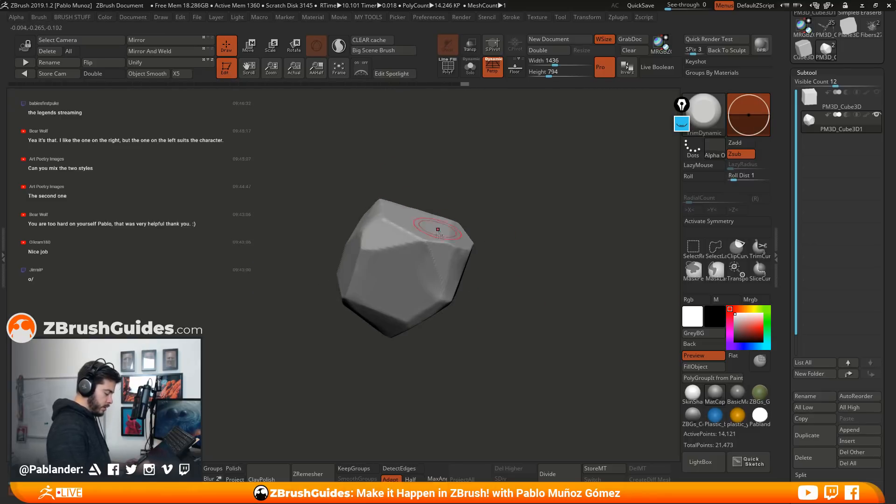
{"action": "left_click_drag", "start_coordinate": [470, 297], "coordinate": [511, 188]}
{"action": "left_click", "coordinate": [515, 67]}
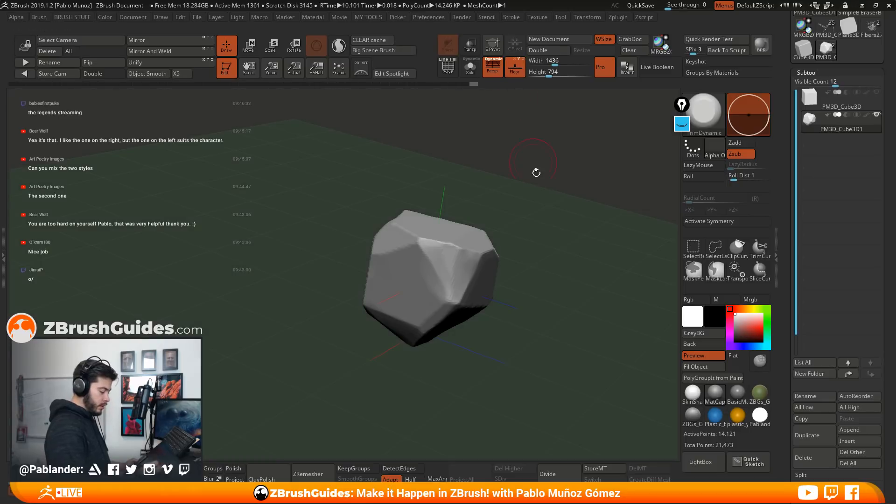
{"action": "left_click_drag", "start_coordinate": [551, 257], "coordinate": [536, 194], "text": "shift"}
{"action": "left_click", "coordinate": [514, 66]}
{"action": "left_click_drag", "start_coordinate": [362, 378], "coordinate": [517, 267]}
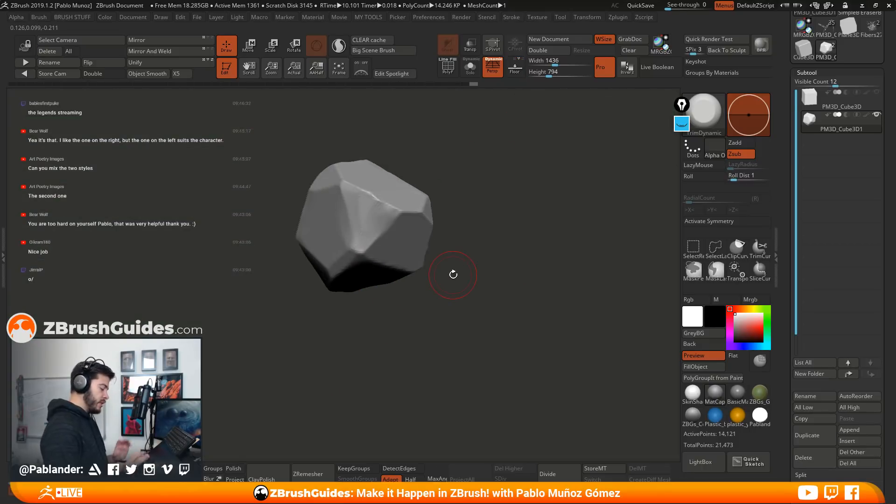
Apply ClayPolish to the stone and check its facet edges up close
{"action": "left_click_drag", "start_coordinate": [542, 278], "coordinate": [500, 262]}
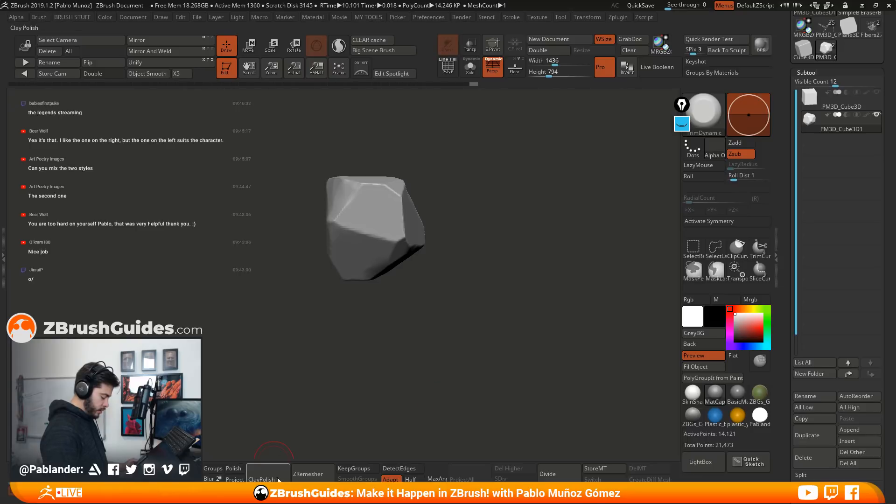
{"action": "left_click_drag", "start_coordinate": [412, 316], "coordinate": [530, 292]}
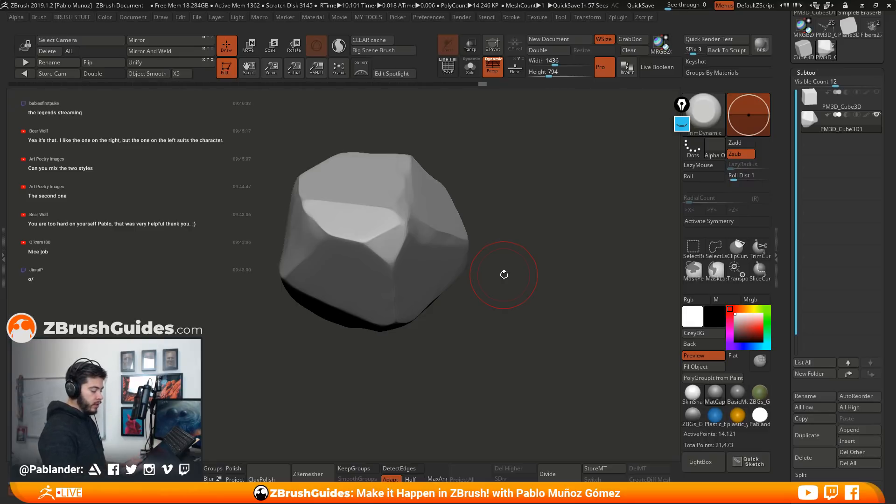
{"action": "left_click_drag", "start_coordinate": [531, 247], "coordinate": [415, 335]}
{"action": "mouse_move", "coordinate": [431, 273]}
{"action": "right_mouse_down"}
{"action": "mouse_move", "coordinate": [466, 261]}
{"action": "mouse_move", "coordinate": [428, 242]}
{"action": "mouse_move", "coordinate": [456, 256]}
{"action": "mouse_move", "coordinate": [490, 194]}
{"action": "right_mouse_up"}
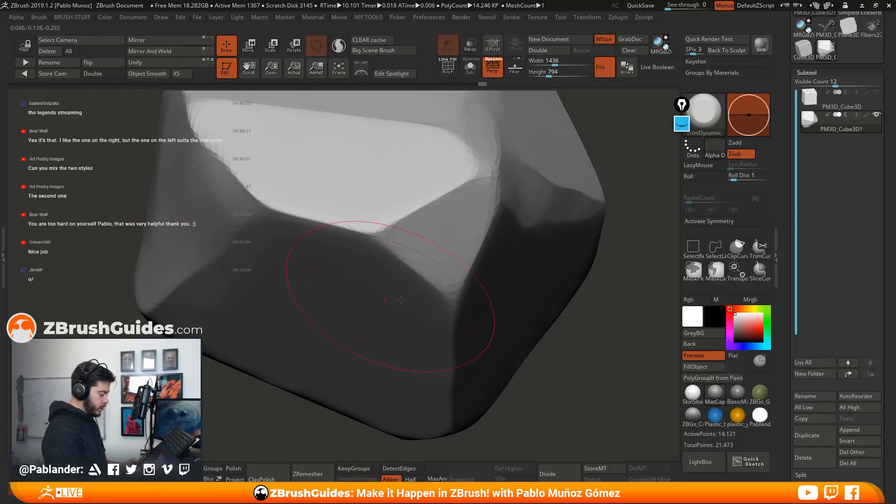
{"action": "right_click_drag", "start_coordinate": [436, 303], "coordinate": [463, 351], "text": "alt"}
{"action": "right_click_drag", "start_coordinate": [466, 311], "coordinate": [467, 298]}
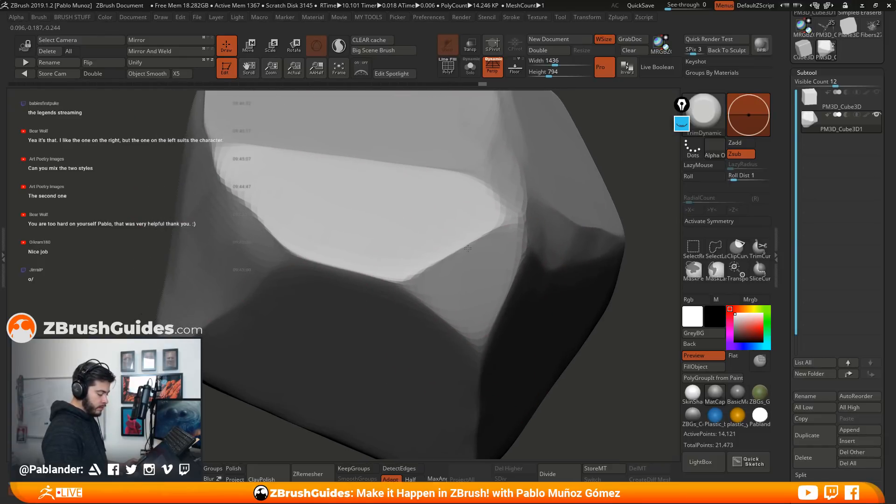
{"action": "right_click_drag", "start_coordinate": [505, 259], "coordinate": [492, 201], "text": "ctrl"}
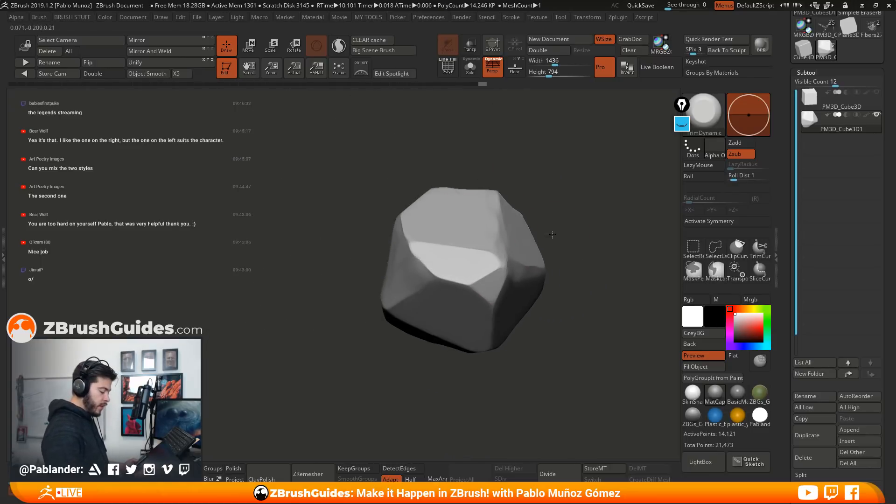
{"action": "right_click_drag", "start_coordinate": [556, 234], "coordinate": [490, 220], "text": "alt"}
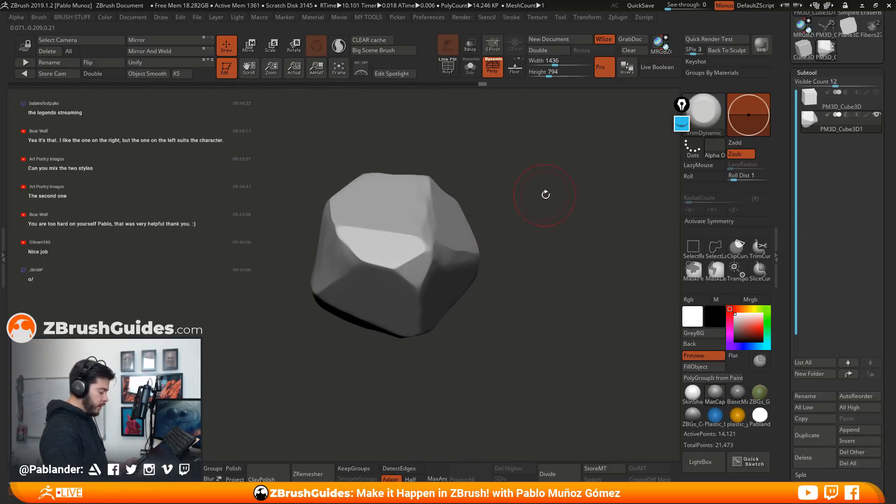
Try inflating the stone and applying ClayPolish to it, and undo both changes
{"action": "key", "text": "space"}
{"action": "key", "text": "space"}
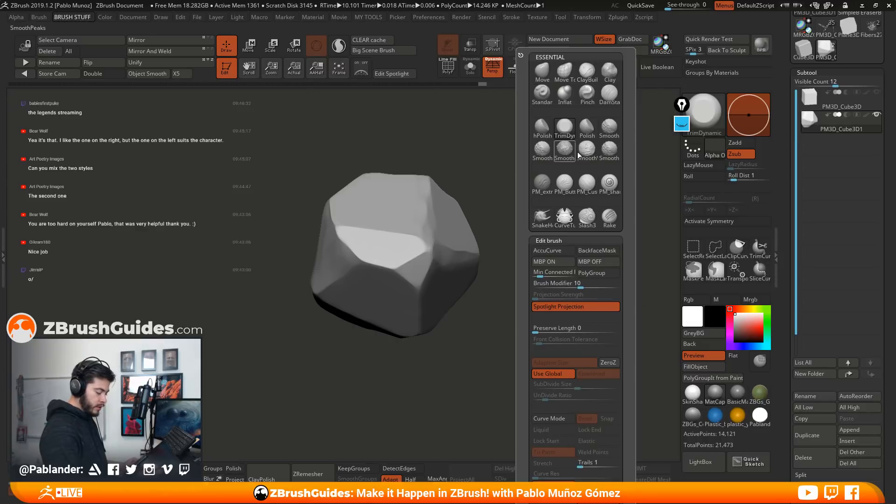
{"action": "key", "text": "2"}
{"action": "left_click_drag", "start_coordinate": [559, 352], "coordinate": [576, 353]}
{"action": "mouse_move", "coordinate": [508, 368]}
{"action": "left_mouse_down"}
{"action": "mouse_move", "coordinate": [436, 260]}
{"action": "mouse_move", "coordinate": [512, 280]}
{"action": "mouse_move", "coordinate": [471, 273]}
{"action": "left_mouse_up"}
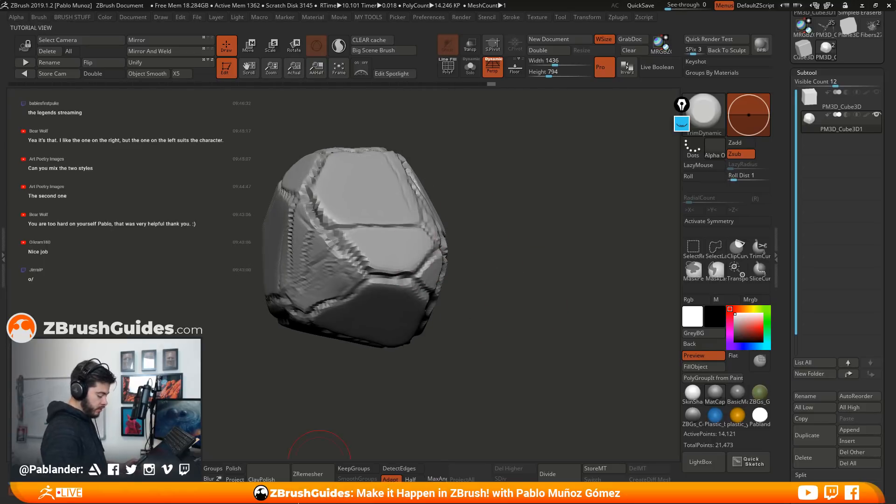
{"action": "left_click_drag", "start_coordinate": [536, 306], "coordinate": [441, 231]}
{"action": "left_click_drag", "start_coordinate": [539, 301], "coordinate": [563, 278]}
Inflate the stone slightly and apply ClayPolish again to accent its facet edges
{"action": "key", "text": "space"}
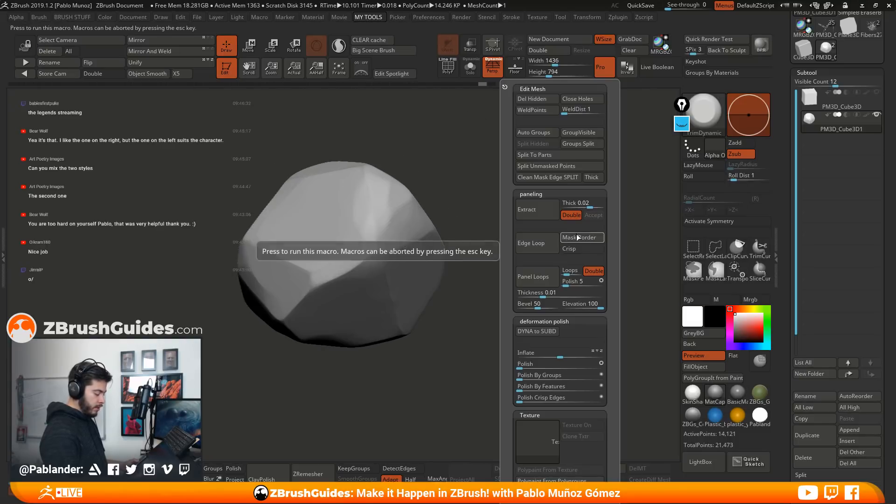
{"action": "key", "text": "m"}
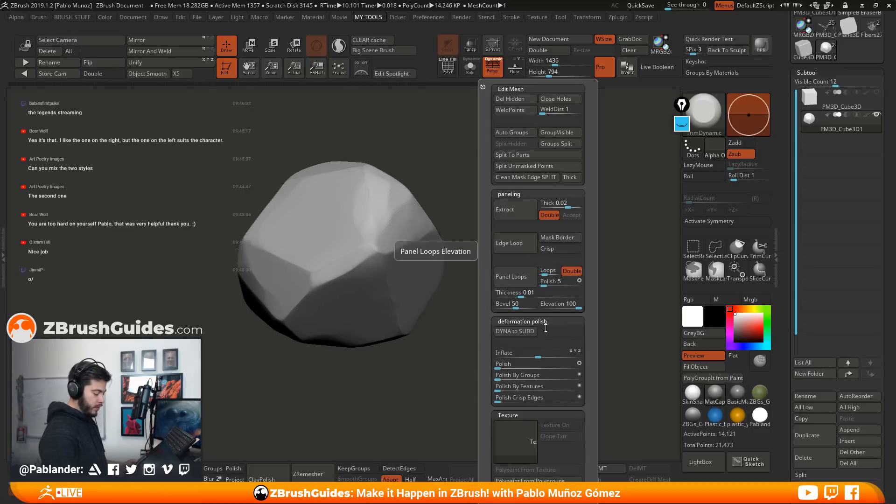
{"action": "left_click", "coordinate": [538, 356]}
{"action": "left_click_drag", "start_coordinate": [537, 356], "coordinate": [543, 354]}
{"action": "left_click_drag", "start_coordinate": [427, 367], "coordinate": [515, 319]}
{"action": "mouse_move", "coordinate": [522, 237]}
{"action": "left_mouse_down", "text": "ctrl"}
{"action": "mouse_move", "coordinate": [531, 304]}
{"action": "mouse_move", "coordinate": [524, 296]}
{"action": "mouse_move", "coordinate": [542, 303]}
{"action": "left_mouse_up", "text": "ctrl"}
{"action": "mouse_move", "coordinate": [547, 261]}
{"action": "left_mouse_down"}
{"action": "mouse_move", "coordinate": [538, 306]}
{"action": "mouse_move", "coordinate": [567, 270]}
{"action": "mouse_move", "coordinate": [314, 355]}
{"action": "left_mouse_up"}
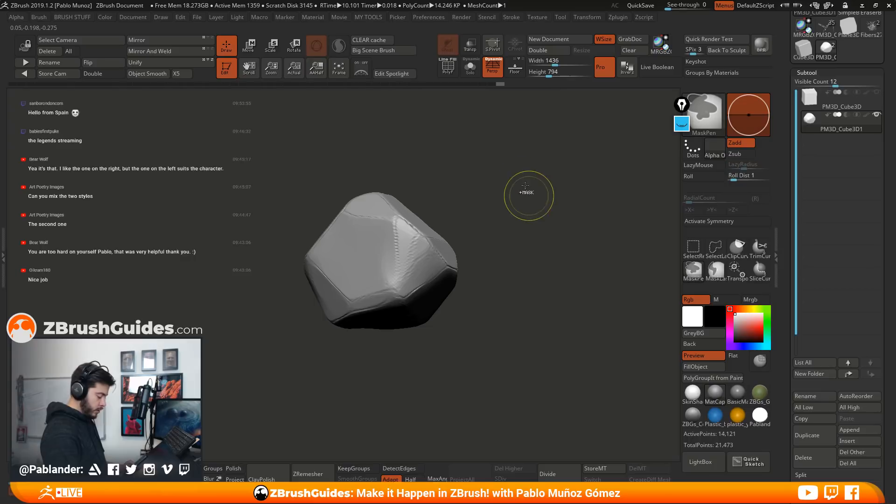
{"action": "mouse_move", "coordinate": [554, 340]}
{"action": "left_mouse_down"}
{"action": "mouse_move", "coordinate": [529, 353]}
{"action": "mouse_move", "coordinate": [540, 358]}
{"action": "mouse_move", "coordinate": [543, 317]}
{"action": "mouse_move", "coordinate": [562, 318]}
{"action": "mouse_move", "coordinate": [514, 348]}
{"action": "mouse_move", "coordinate": [555, 301]}
{"action": "left_mouse_up"}
{"action": "key", "text": "ctrl+z"}
{"action": "mouse_move", "coordinate": [348, 358]}
{"action": "left_mouse_down"}
{"action": "mouse_move", "coordinate": [503, 271]}
{"action": "mouse_move", "coordinate": [540, 220]}
{"action": "mouse_move", "coordinate": [581, 280]}
{"action": "mouse_move", "coordinate": [539, 231]}
{"action": "mouse_move", "coordinate": [529, 264]}
{"action": "left_mouse_up"}
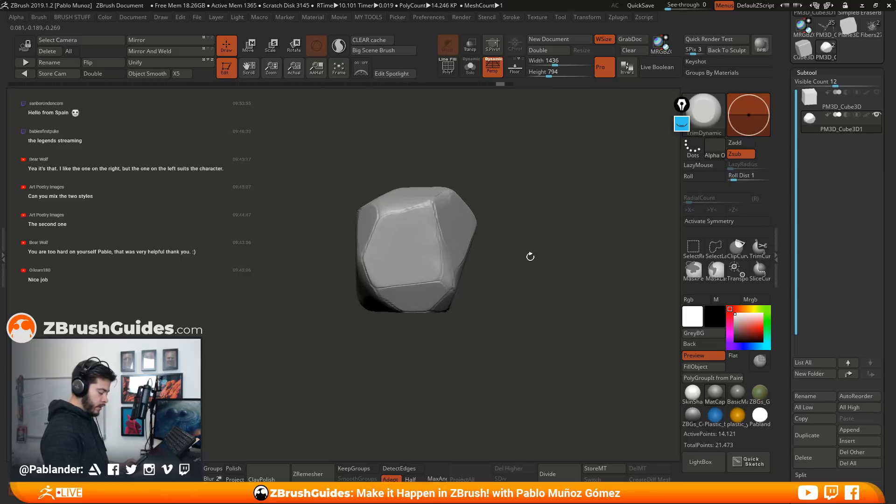
Show the original cube subtool, make it active, and duplicate it
{"action": "left_click", "coordinate": [876, 93]}
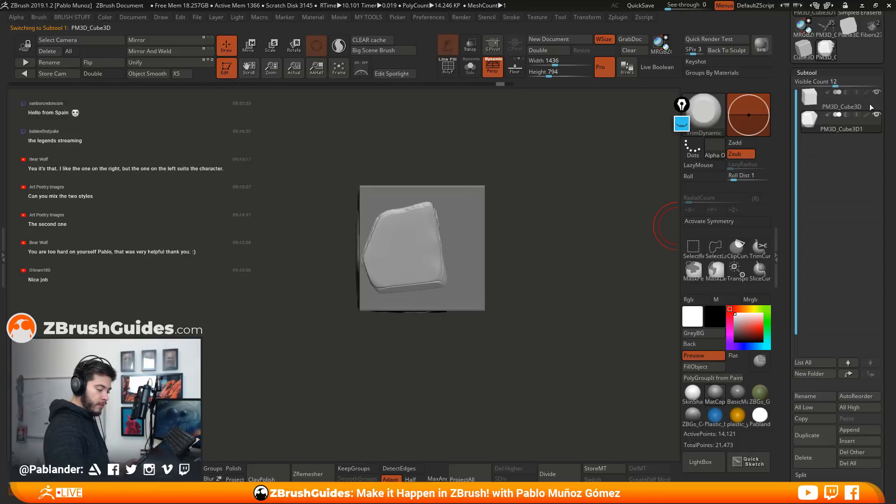
{"action": "left_click", "coordinate": [869, 105]}
{"action": "left_click", "coordinate": [816, 437]}
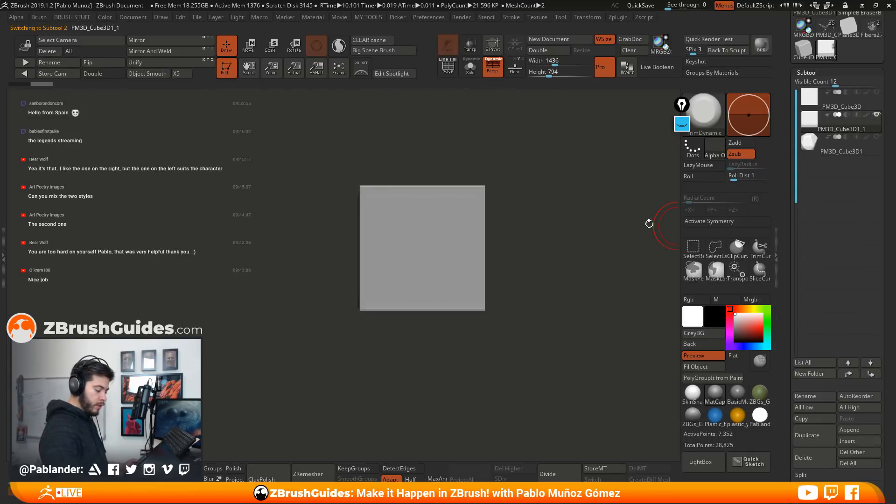
Turn on the polyframe display and floor grid, and activate X symmetry for the duplicated cube
{"action": "left_click_drag", "start_coordinate": [512, 267], "coordinate": [515, 254]}
{"action": "left_click", "coordinate": [473, 73]}
{"action": "left_click", "coordinate": [473, 74]}
{"action": "left_click", "coordinate": [450, 73]}
{"action": "key", "text": "shift+p"}
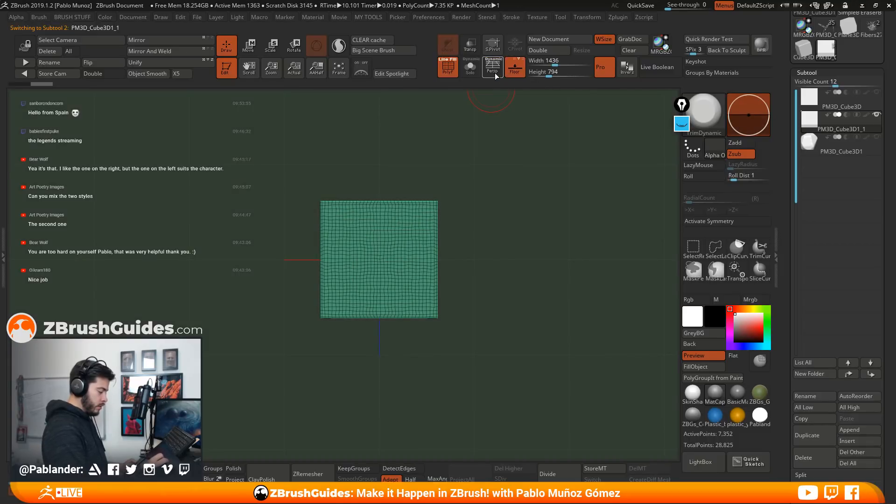
{"action": "left_click", "coordinate": [495, 74]}
{"action": "left_click_drag", "start_coordinate": [508, 232], "coordinate": [527, 191], "text": "shift"}
{"action": "left_click", "coordinate": [727, 222]}
{"action": "left_click_drag", "start_coordinate": [517, 312], "coordinate": [502, 248], "text": "alt"}
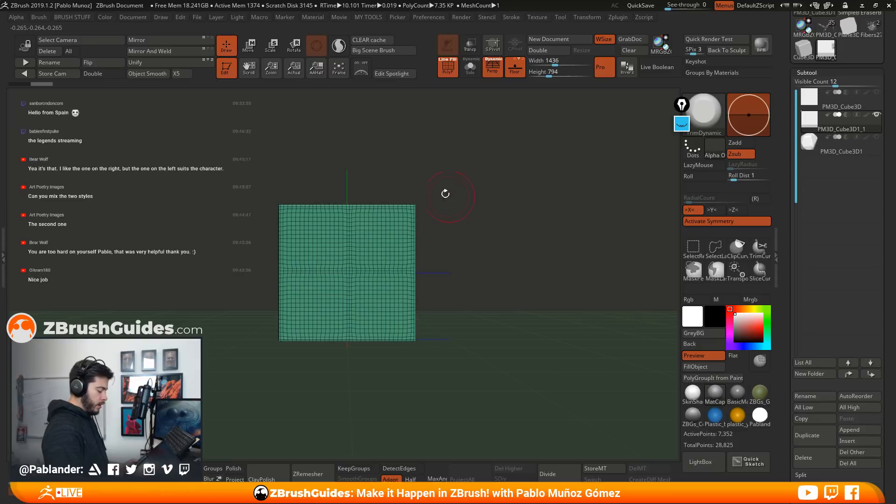
{"action": "left_click_drag", "start_coordinate": [491, 186], "coordinate": [318, 270], "text": "alt"}
{"action": "left_click_drag", "start_coordinate": [459, 209], "coordinate": [474, 199], "text": "alt"}
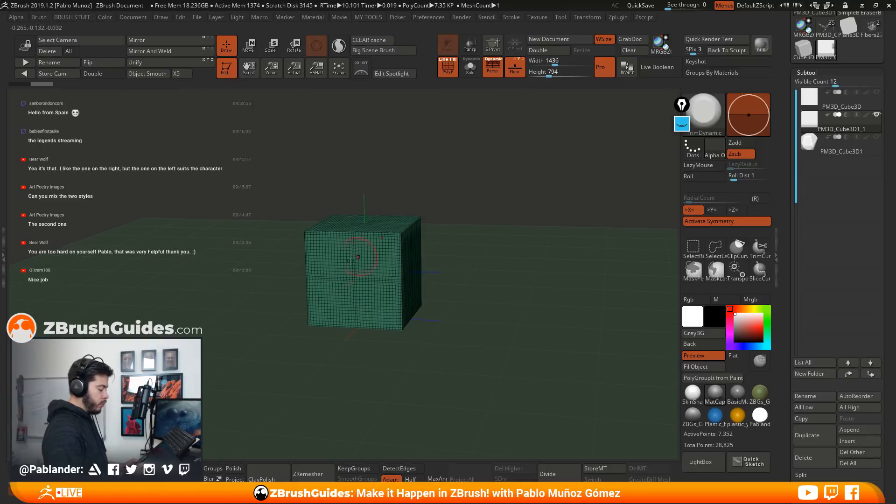
Apply the Project Primitive deformer to the duplicated cube and enlarge the projected primitive into a sphere bulging past its faces
{"action": "left_click", "coordinate": [249, 54]}
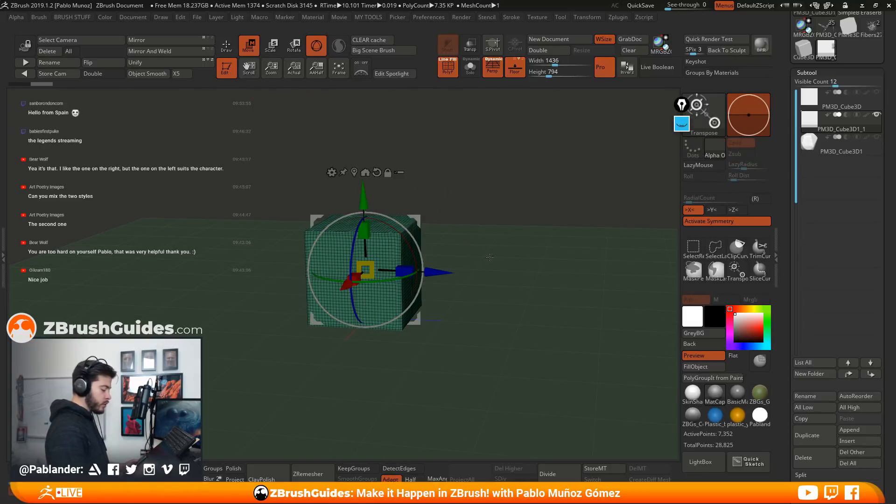
{"action": "left_click", "coordinate": [333, 175]}
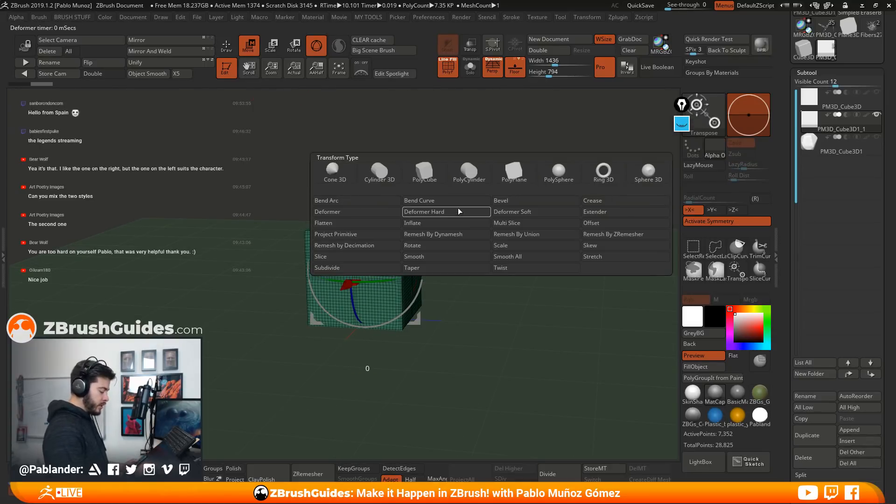
{"action": "left_click", "coordinate": [367, 235]}
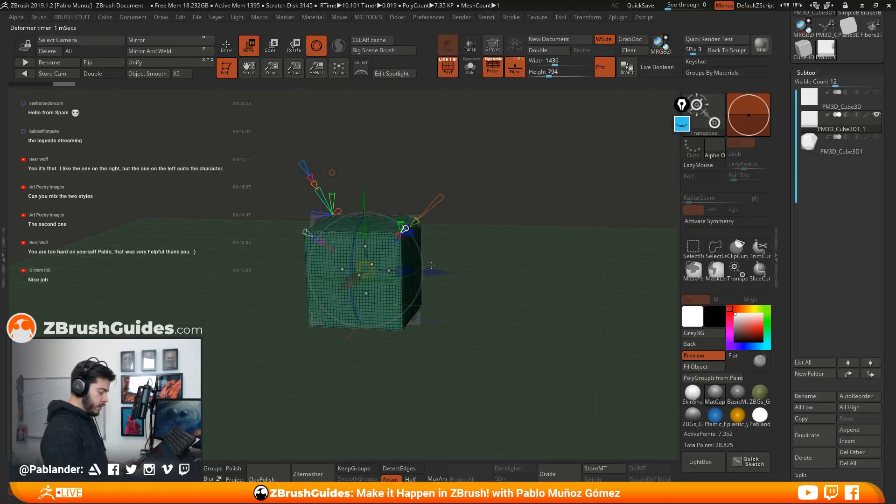
{"action": "left_click_drag", "start_coordinate": [373, 274], "coordinate": [425, 277]}
{"action": "left_click_drag", "start_coordinate": [569, 261], "coordinate": [477, 262]}
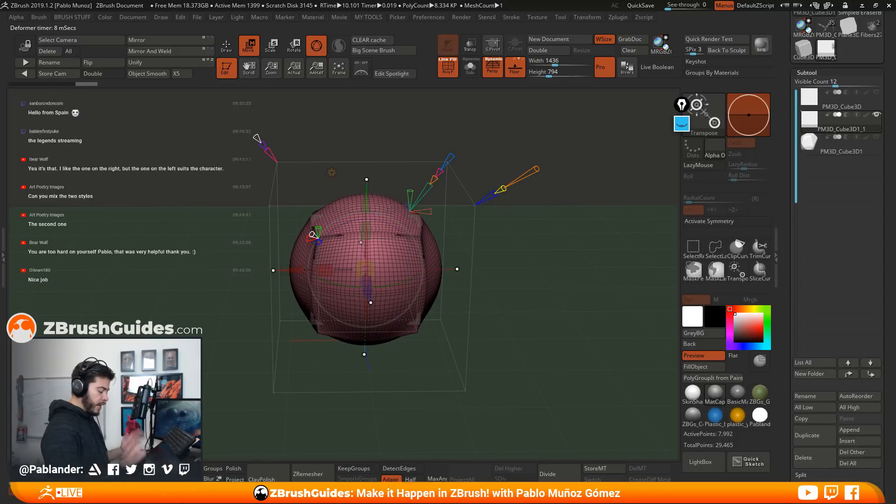
Reshape the projected primitive with its deformer handles into a barrel-like bulge with flattened sides
{"action": "left_click_drag", "start_coordinate": [511, 257], "coordinate": [500, 244]}
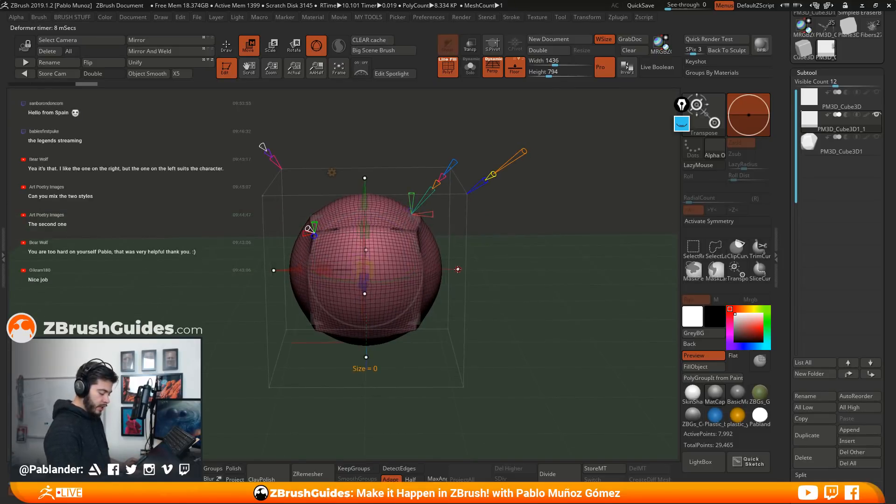
{"action": "mouse_move", "coordinate": [458, 269]}
{"action": "left_mouse_down"}
{"action": "mouse_move", "coordinate": [422, 272]}
{"action": "mouse_move", "coordinate": [440, 270]}
{"action": "left_mouse_up"}
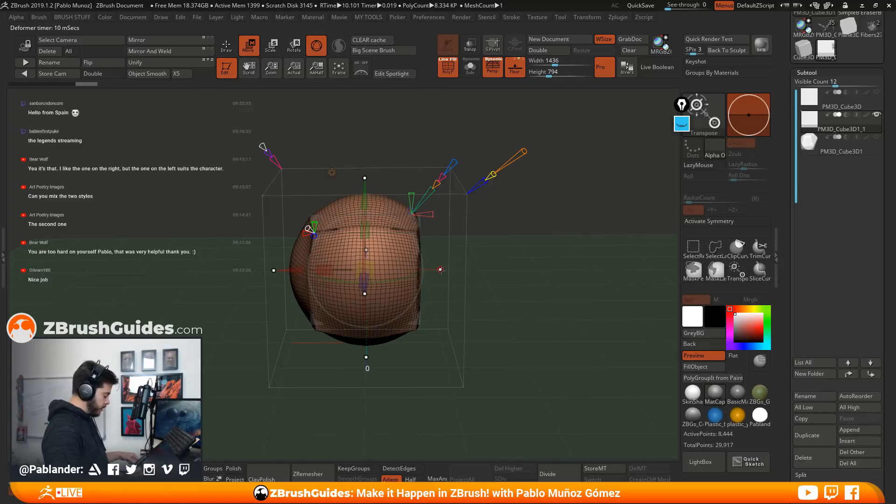
{"action": "left_click_drag", "start_coordinate": [435, 270], "coordinate": [522, 275]}
{"action": "left_click_drag", "start_coordinate": [367, 269], "coordinate": [420, 240]}
{"action": "left_click_drag", "start_coordinate": [443, 104], "coordinate": [446, 130], "text": "alt"}
{"action": "left_click_drag", "start_coordinate": [482, 242], "coordinate": [549, 248]}
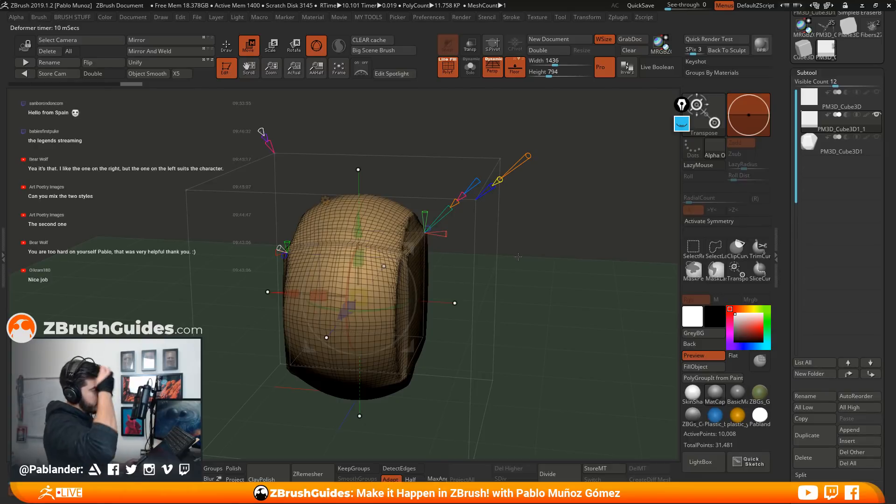
{"action": "left_click_drag", "start_coordinate": [533, 252], "coordinate": [508, 240]}
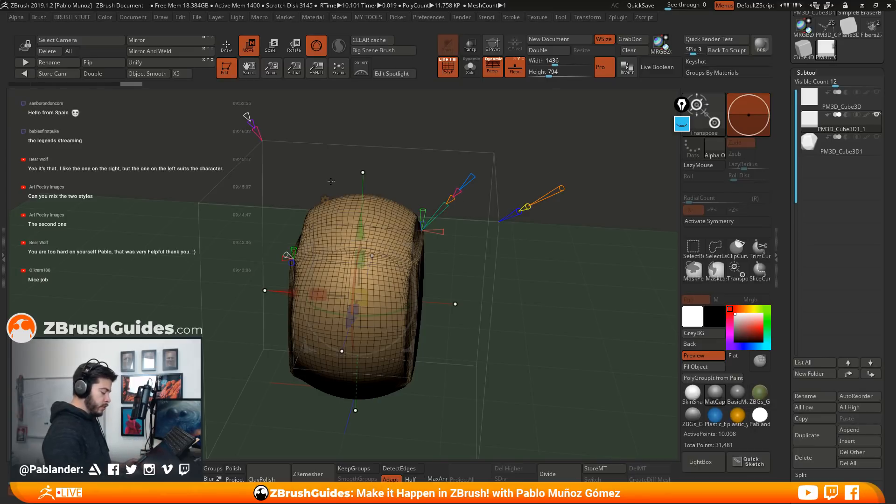
{"action": "left_click_drag", "start_coordinate": [466, 254], "coordinate": [460, 226]}
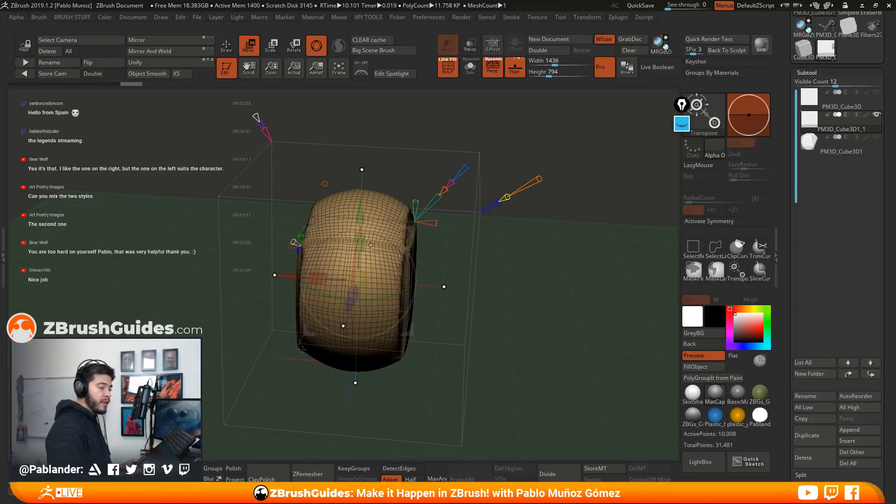
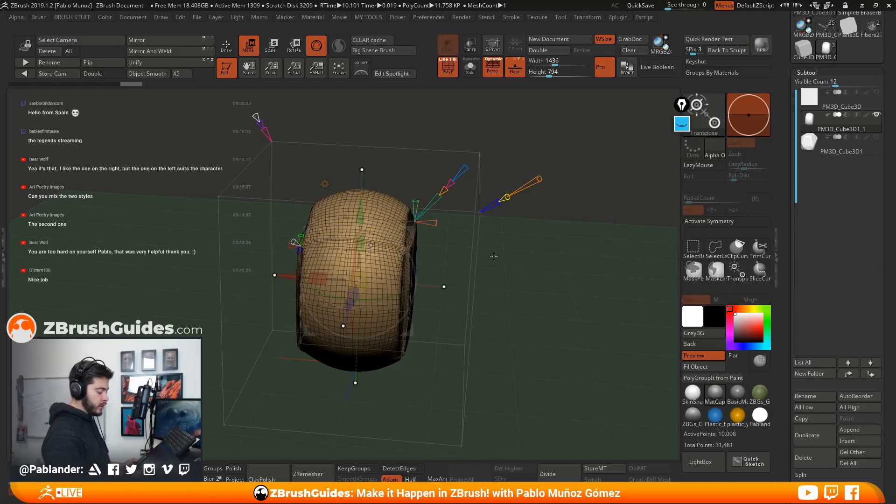
Widen the projected primitive into a rounded barrel with flat circular sides and accept the Project Primitive deformation
{"action": "mouse_move", "coordinate": [517, 252]}
{"action": "left_mouse_down"}
{"action": "mouse_move", "coordinate": [449, 173]}
{"action": "mouse_move", "coordinate": [463, 171]}
{"action": "mouse_move", "coordinate": [455, 182]}
{"action": "left_mouse_up"}
{"action": "mouse_move", "coordinate": [272, 129]}
{"action": "left_mouse_down"}
{"action": "mouse_move", "coordinate": [269, 119]}
{"action": "mouse_move", "coordinate": [277, 135]}
{"action": "left_mouse_up"}
{"action": "left_click_drag", "start_coordinate": [266, 289], "coordinate": [468, 301]}
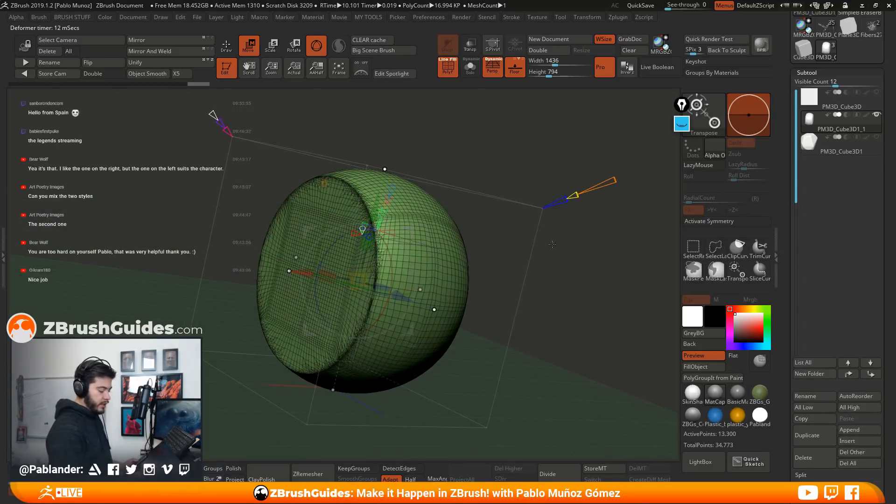
{"action": "left_click_drag", "start_coordinate": [578, 287], "coordinate": [502, 266]}
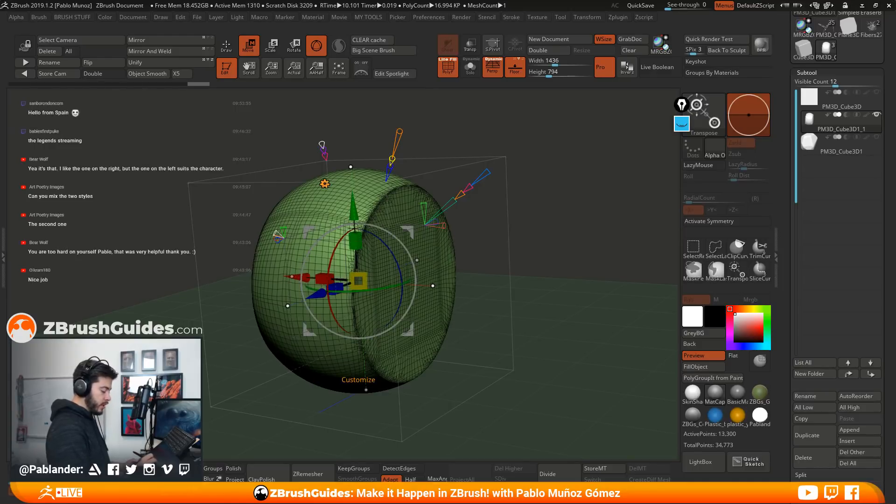
{"action": "left_click", "coordinate": [325, 184]}
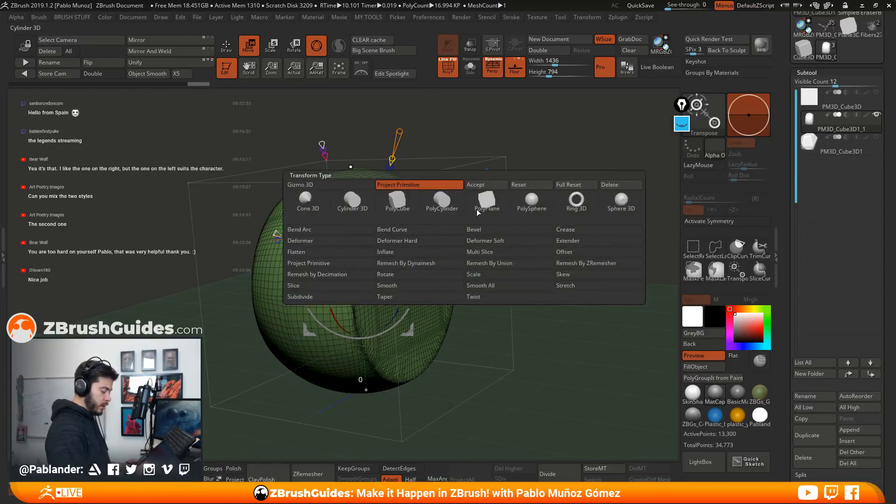
{"action": "left_click", "coordinate": [496, 187]}
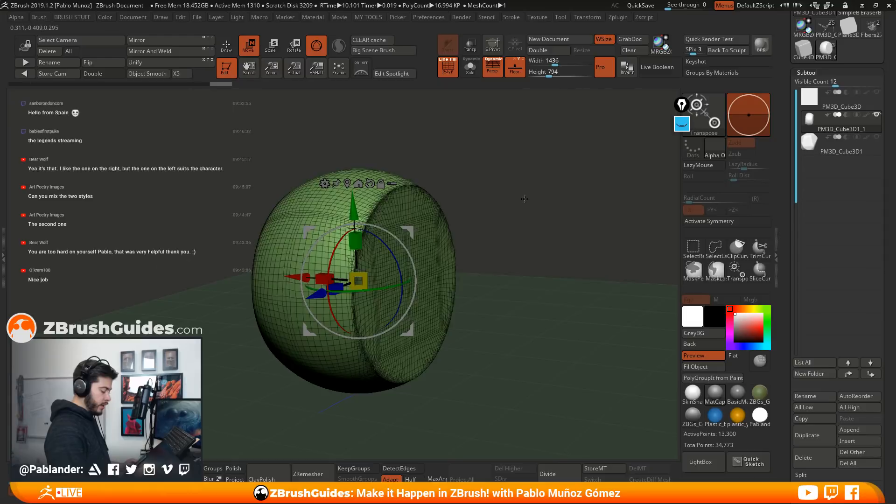
Return to Draw mode, remesh the barrel with DynaMesh, and turn off its polyframe display
{"action": "key", "text": "q"}
{"action": "left_click_drag", "start_coordinate": [494, 212], "coordinate": [511, 260]}
{"action": "left_click_drag", "start_coordinate": [527, 224], "coordinate": [454, 147]}
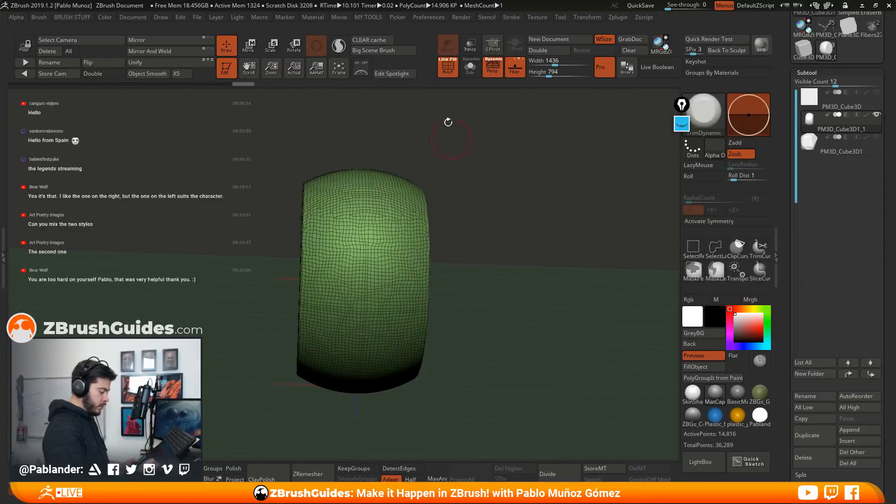
{"action": "key", "text": "shift+f"}
{"action": "left_click_drag", "start_coordinate": [490, 190], "coordinate": [500, 215]}
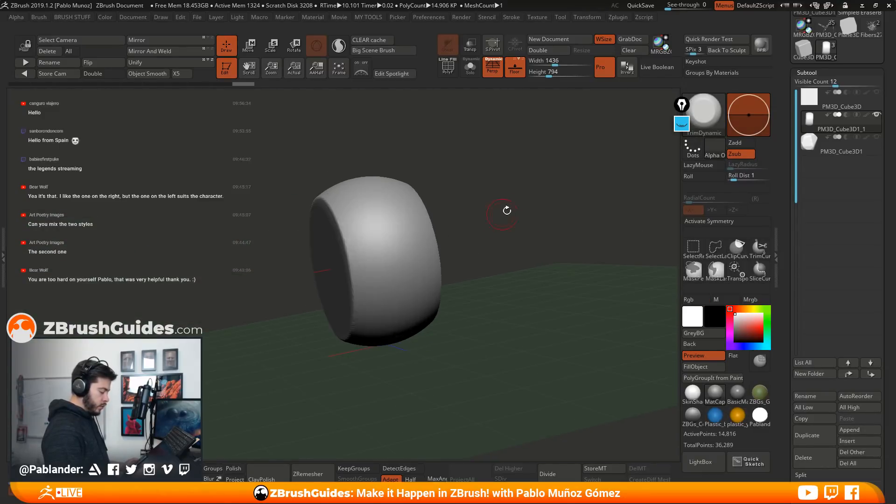
Enlarge the TrimDynamic brush and flatten the first broad facets into the barrel's curved outer band
{"action": "key", "text": "space"}
{"action": "key", "text": "space"}
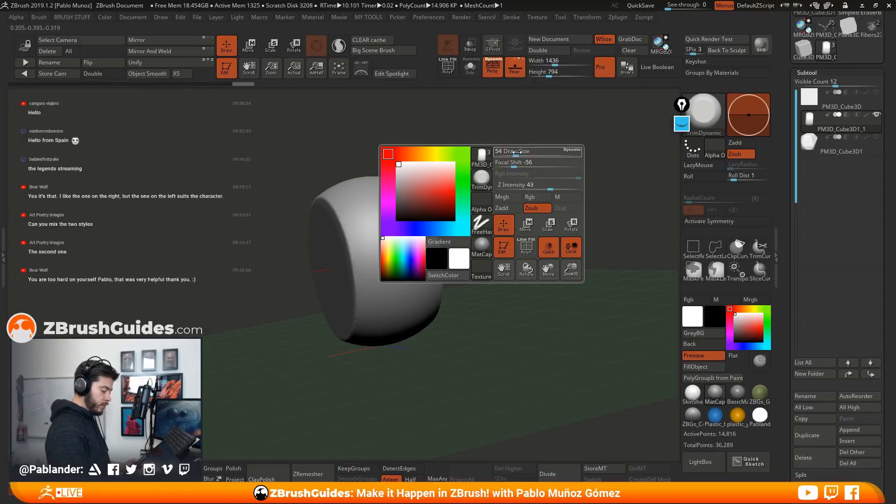
{"action": "key", "text": "space"}
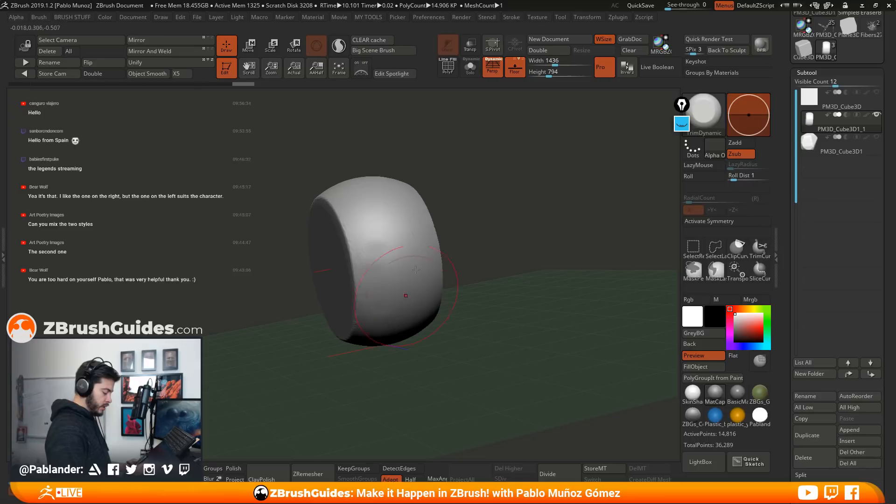
{"action": "right_click_drag", "start_coordinate": [402, 307], "coordinate": [408, 237]}
{"action": "mouse_move", "coordinate": [392, 198]}
{"action": "right_mouse_down"}
{"action": "mouse_move", "coordinate": [410, 184]}
{"action": "mouse_move", "coordinate": [477, 211]}
{"action": "mouse_move", "coordinate": [421, 228]}
{"action": "right_mouse_up"}
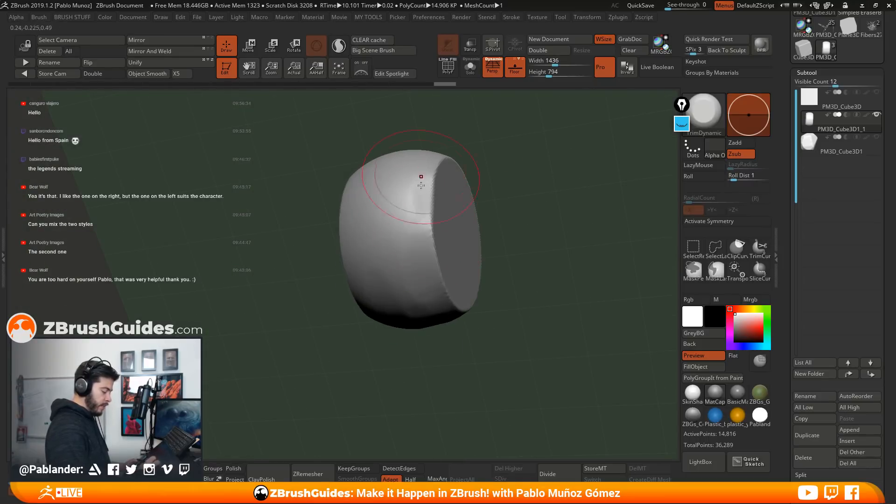
{"action": "right_click_drag", "start_coordinate": [513, 156], "coordinate": [470, 214]}
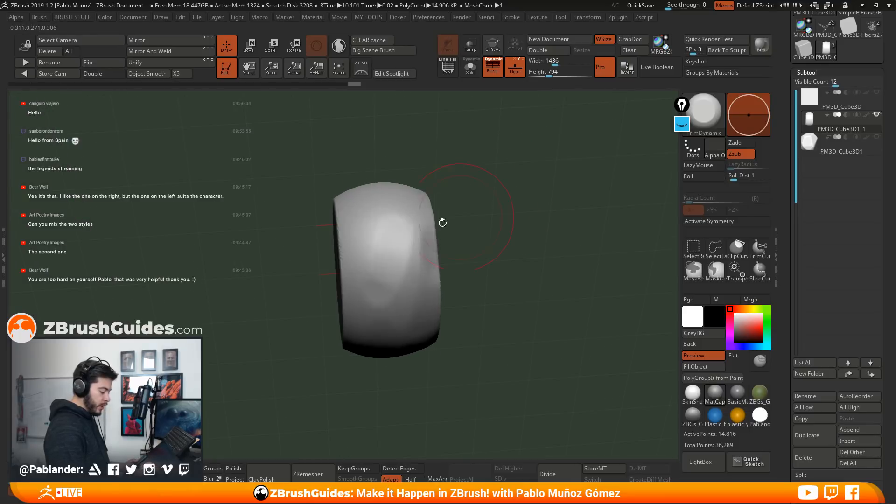
{"action": "right_click_drag", "start_coordinate": [389, 251], "coordinate": [481, 222]}
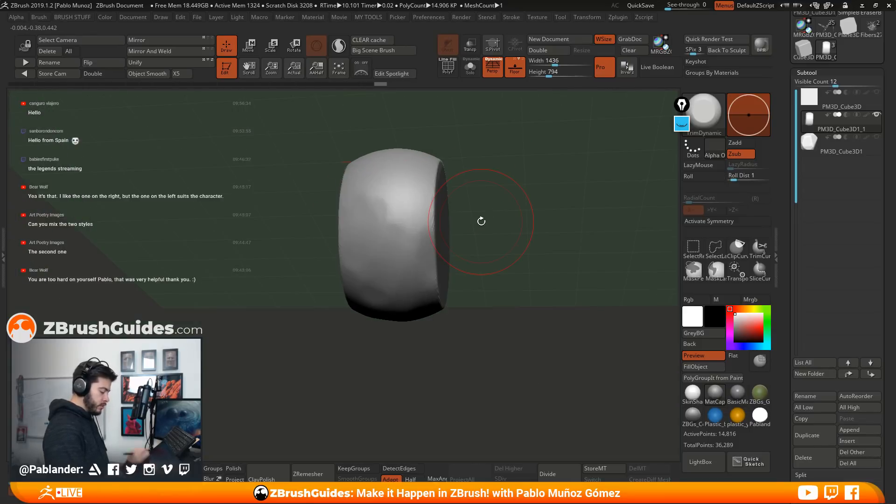
{"action": "right_click_drag", "start_coordinate": [476, 186], "coordinate": [393, 264]}
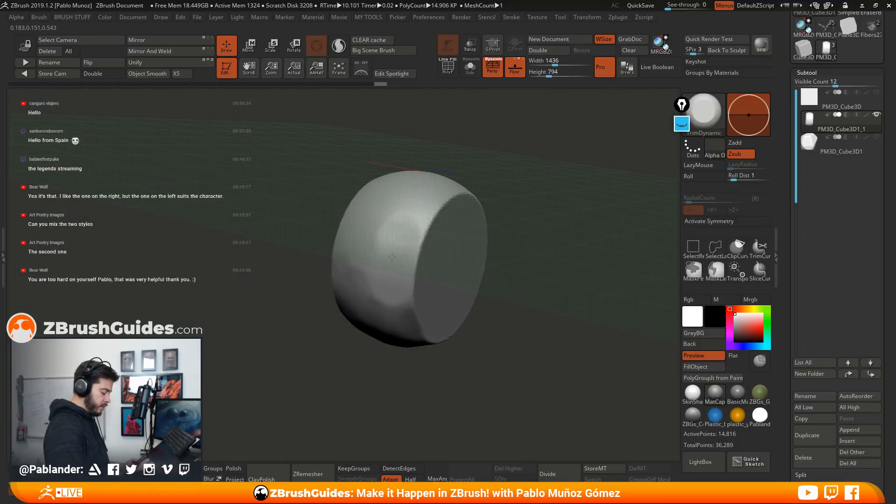
Hide the floor grid and trim additional facets around the barrel's outer band with TrimDynamic
{"action": "left_click", "coordinate": [514, 68]}
{"action": "mouse_move", "coordinate": [525, 162]}
{"action": "right_mouse_down"}
{"action": "mouse_move", "coordinate": [500, 180]}
{"action": "mouse_move", "coordinate": [377, 195]}
{"action": "mouse_move", "coordinate": [395, 225]}
{"action": "mouse_move", "coordinate": [390, 235]}
{"action": "mouse_move", "coordinate": [413, 224]}
{"action": "mouse_move", "coordinate": [389, 214]}
{"action": "right_mouse_up"}
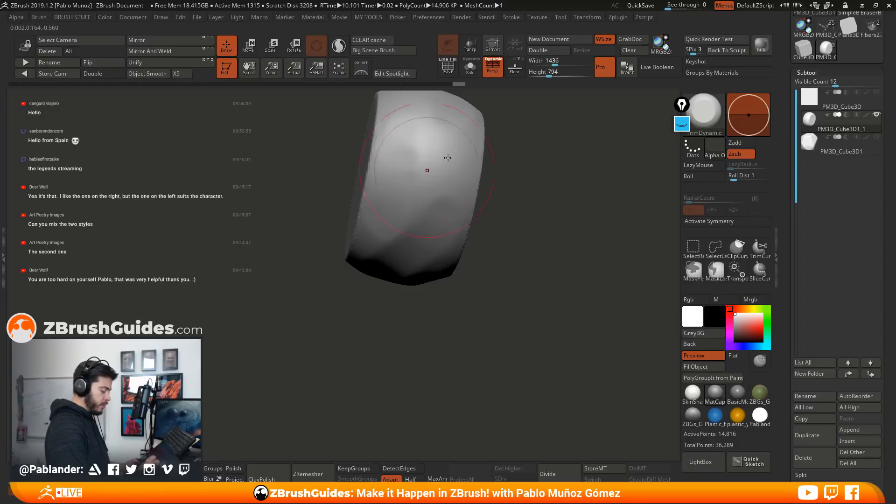
{"action": "right_click_drag", "start_coordinate": [418, 177], "coordinate": [394, 279], "text": "alt"}
{"action": "mouse_move", "coordinate": [439, 280]}
{"action": "left_mouse_down"}
{"action": "mouse_move", "coordinate": [430, 247]}
{"action": "mouse_move", "coordinate": [404, 266]}
{"action": "left_mouse_up"}
{"action": "mouse_move", "coordinate": [494, 243]}
{"action": "right_mouse_down"}
{"action": "mouse_move", "coordinate": [422, 262]}
{"action": "mouse_move", "coordinate": [441, 247]}
{"action": "right_mouse_up"}
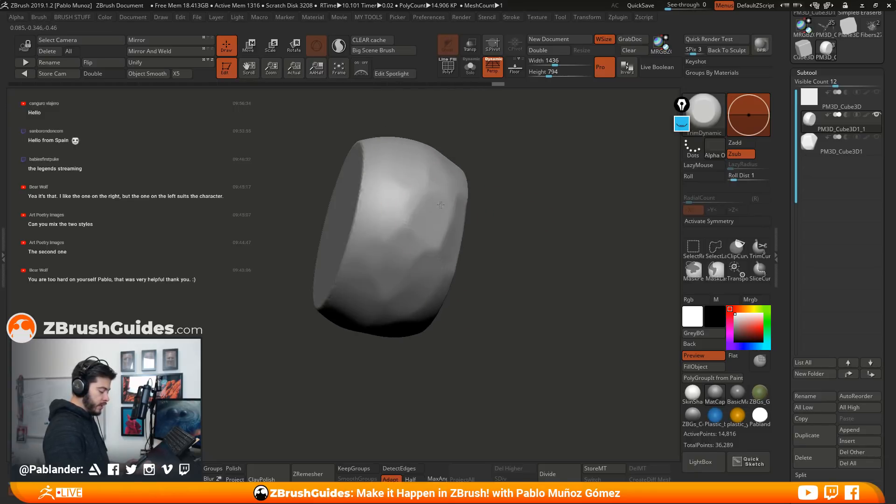
{"action": "left_click_drag", "start_coordinate": [439, 211], "coordinate": [450, 200]}
{"action": "left_click_drag", "start_coordinate": [505, 201], "coordinate": [536, 205]}
Extend the TrimDynamic faceting around the remaining rounded stretches of the outer band
{"action": "left_click_drag", "start_coordinate": [390, 196], "coordinate": [408, 224]}
{"action": "mouse_move", "coordinate": [508, 210]}
{"action": "left_mouse_down"}
{"action": "mouse_move", "coordinate": [513, 253]}
{"action": "mouse_move", "coordinate": [426, 215]}
{"action": "mouse_move", "coordinate": [408, 226]}
{"action": "left_mouse_up"}
{"action": "mouse_move", "coordinate": [555, 267]}
{"action": "right_mouse_down"}
{"action": "mouse_move", "coordinate": [576, 292]}
{"action": "mouse_move", "coordinate": [578, 333]}
{"action": "right_mouse_up"}
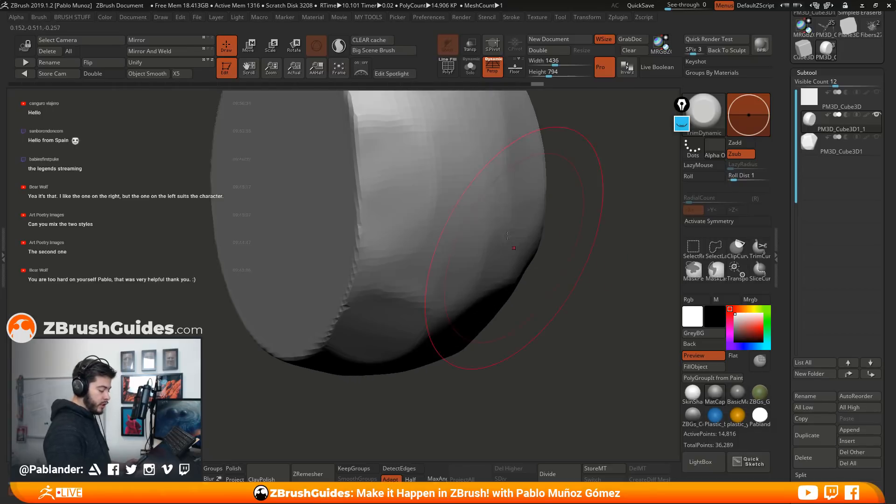
{"action": "mouse_move", "coordinate": [533, 215]}
{"action": "right_mouse_down", "text": "ctrl"}
{"action": "mouse_move", "coordinate": [548, 180]}
{"action": "mouse_move", "coordinate": [534, 244]}
{"action": "mouse_move", "coordinate": [511, 228]}
{"action": "right_mouse_up", "text": "ctrl"}
{"action": "left_click_drag", "start_coordinate": [451, 198], "coordinate": [460, 256]}
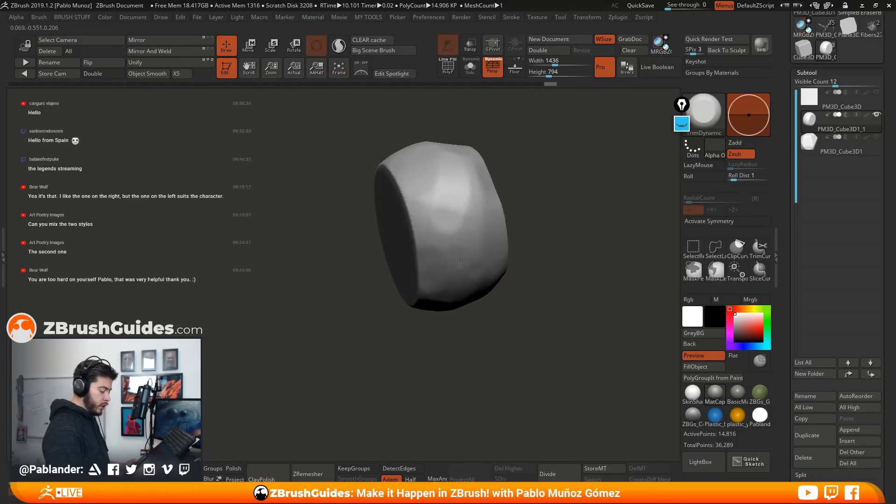
{"action": "right_click_drag", "start_coordinate": [480, 266], "coordinate": [524, 266]}
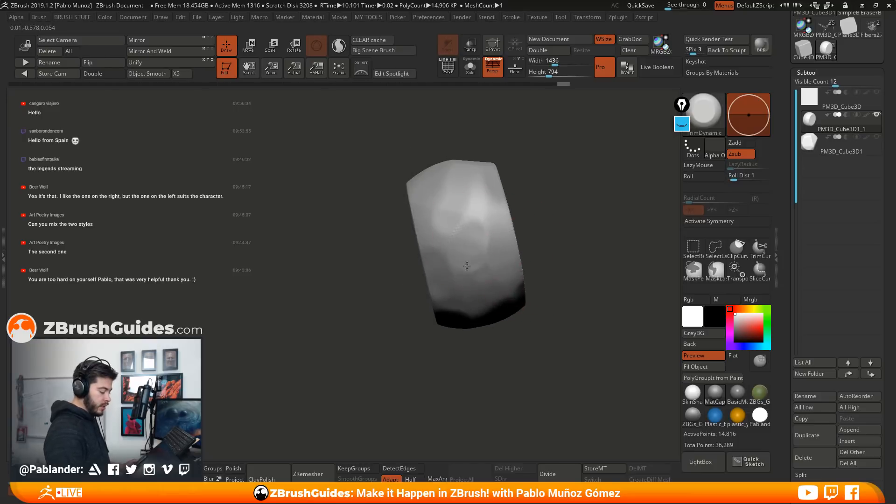
{"action": "mouse_move", "coordinate": [546, 228]}
{"action": "right_mouse_down", "text": "alt"}
{"action": "mouse_move", "coordinate": [528, 255]}
{"action": "mouse_move", "coordinate": [534, 237]}
{"action": "mouse_move", "coordinate": [487, 227]}
{"action": "mouse_move", "coordinate": [496, 219]}
{"action": "mouse_move", "coordinate": [487, 206]}
{"action": "right_mouse_up", "text": "alt"}
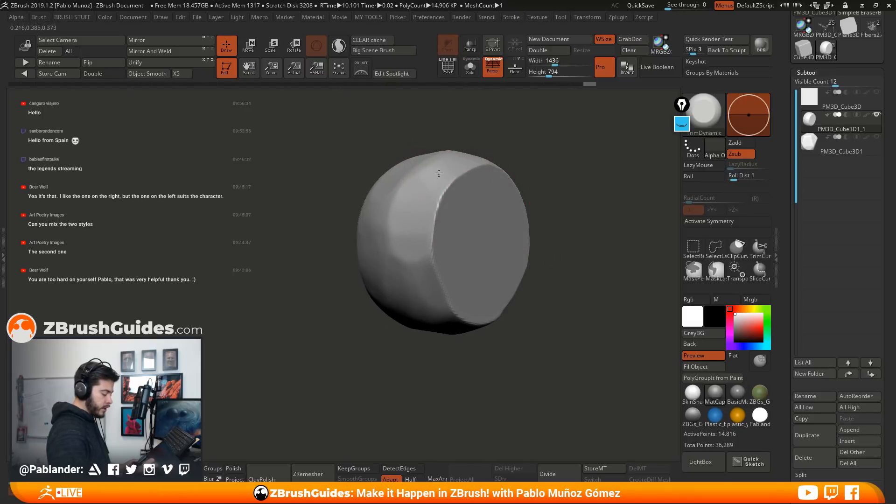
Flatten facets where the outer band meets the stone's flat sides to break up the circular outline
{"action": "right_click_drag", "start_coordinate": [446, 166], "coordinate": [466, 186]}
{"action": "mouse_move", "coordinate": [510, 288]}
{"action": "right_mouse_down"}
{"action": "mouse_move", "coordinate": [510, 232]}
{"action": "mouse_move", "coordinate": [500, 263]}
{"action": "mouse_move", "coordinate": [428, 175]}
{"action": "right_mouse_up"}
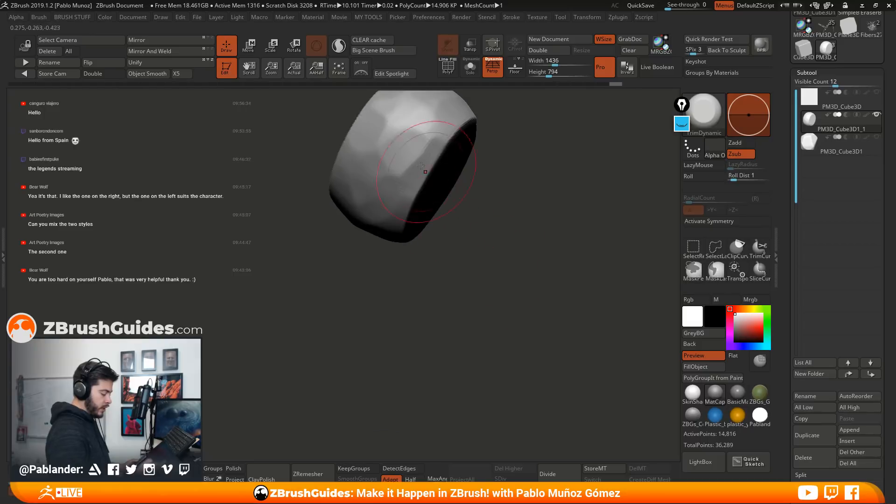
{"action": "left_click_drag", "start_coordinate": [409, 139], "coordinate": [439, 175]}
{"action": "right_click_drag", "start_coordinate": [476, 219], "coordinate": [518, 257]}
{"action": "left_click_drag", "start_coordinate": [403, 191], "coordinate": [420, 220]}
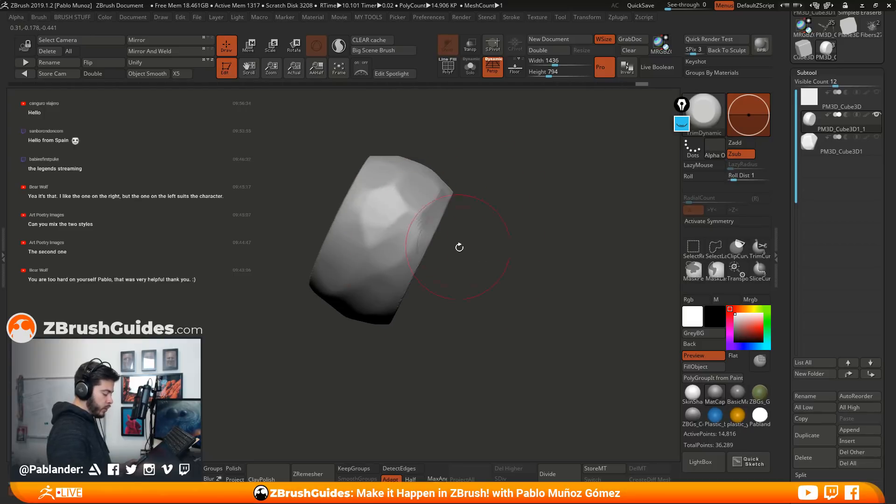
{"action": "right_click_drag", "start_coordinate": [452, 236], "coordinate": [499, 262]}
{"action": "mouse_move", "coordinate": [383, 252]}
{"action": "right_mouse_down"}
{"action": "mouse_move", "coordinate": [474, 230]}
{"action": "mouse_move", "coordinate": [504, 238]}
{"action": "mouse_move", "coordinate": [463, 267]}
{"action": "mouse_move", "coordinate": [524, 229]}
{"action": "mouse_move", "coordinate": [519, 193]}
{"action": "right_mouse_up"}
Adjust the TrimDynamic brush size and bevel irregular chips along the rim of the flat side
{"action": "key", "text": "space"}
{"action": "left_click_drag", "start_coordinate": [520, 192], "coordinate": [508, 191]}
{"action": "mouse_move", "coordinate": [419, 197]}
{"action": "left_mouse_down"}
{"action": "mouse_move", "coordinate": [404, 180]}
{"action": "mouse_move", "coordinate": [351, 164]}
{"action": "mouse_move", "coordinate": [441, 263]}
{"action": "mouse_move", "coordinate": [428, 300]}
{"action": "left_mouse_up"}
{"action": "right_click_drag", "start_coordinate": [443, 297], "coordinate": [521, 264]}
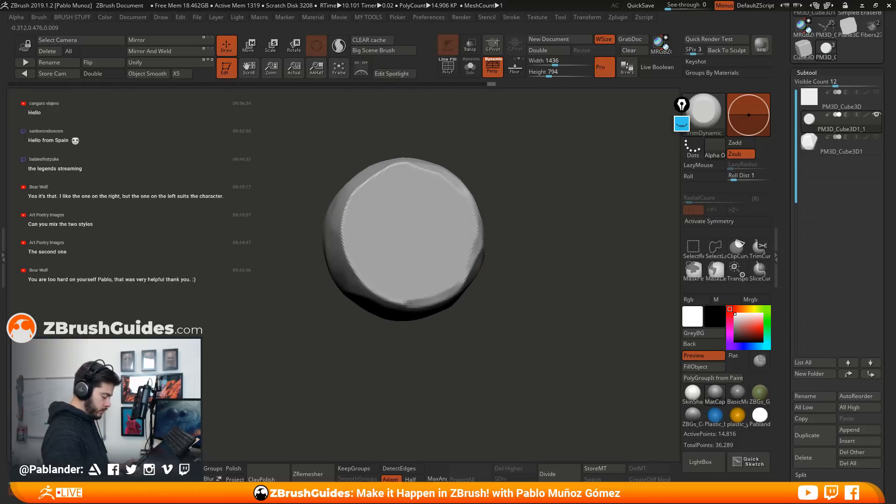
{"action": "right_click_drag", "start_coordinate": [534, 205], "coordinate": [472, 308]}
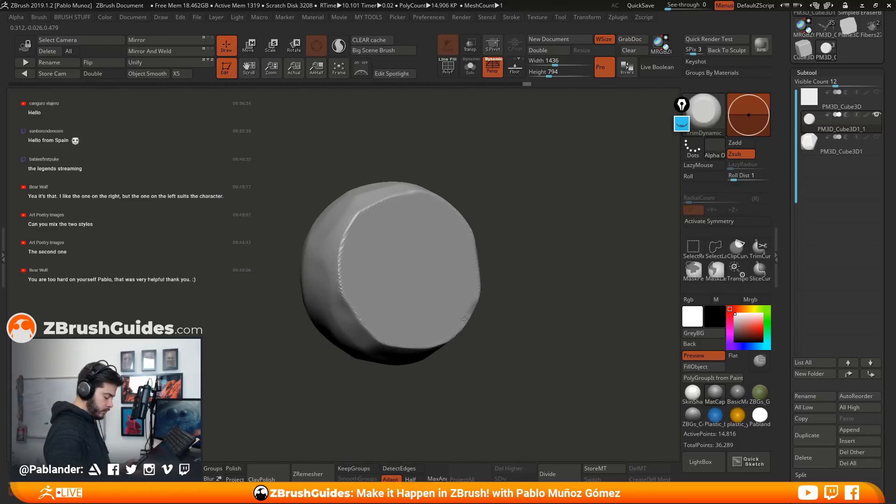
{"action": "mouse_move", "coordinate": [523, 219]}
{"action": "right_mouse_down"}
{"action": "mouse_move", "coordinate": [562, 280]}
{"action": "mouse_move", "coordinate": [553, 261]}
{"action": "mouse_move", "coordinate": [578, 219]}
{"action": "right_mouse_up"}
{"action": "right_click_drag", "start_coordinate": [523, 328], "coordinate": [370, 416]}
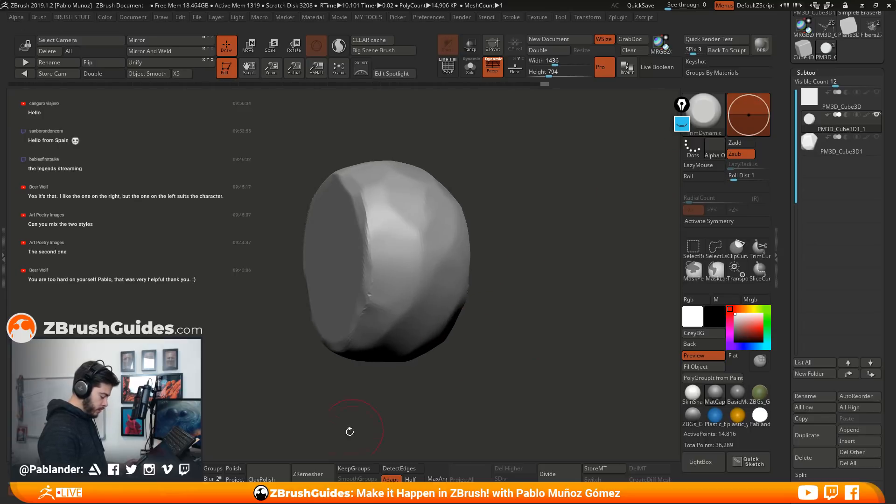
Try to clean up the trimmed facets with ClayPolish at the current mesh resolution
{"action": "left_click", "coordinate": [271, 474]}
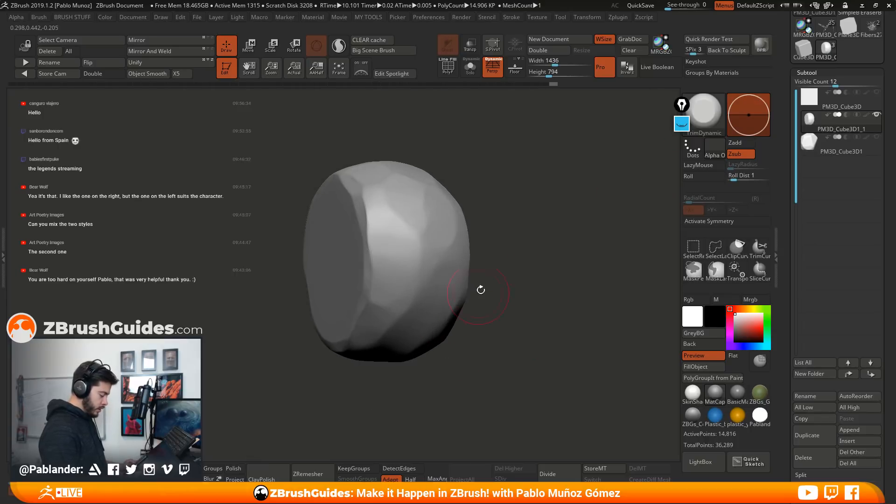
{"action": "key", "text": "ctrl"}
{"action": "mouse_move", "coordinate": [530, 288]}
{"action": "right_mouse_down"}
{"action": "mouse_move", "coordinate": [364, 343]}
{"action": "mouse_move", "coordinate": [318, 372]}
{"action": "right_mouse_up"}
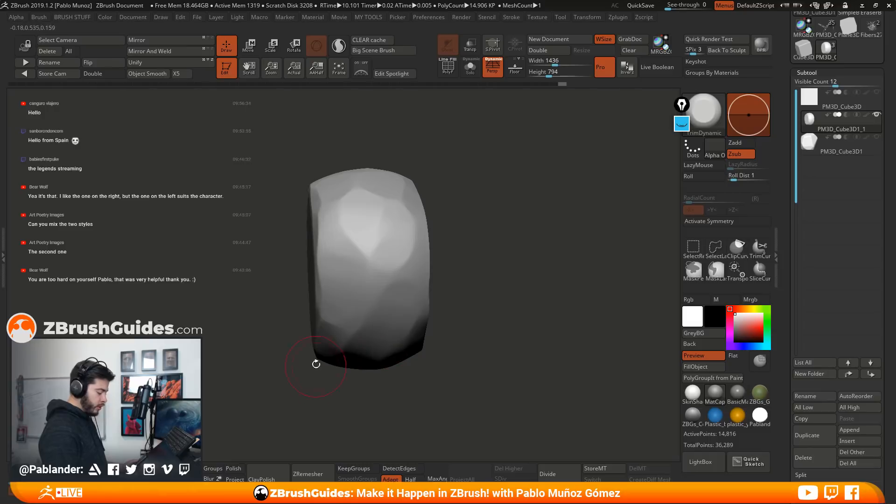
{"action": "left_click_drag", "start_coordinate": [498, 242], "coordinate": [504, 245]}
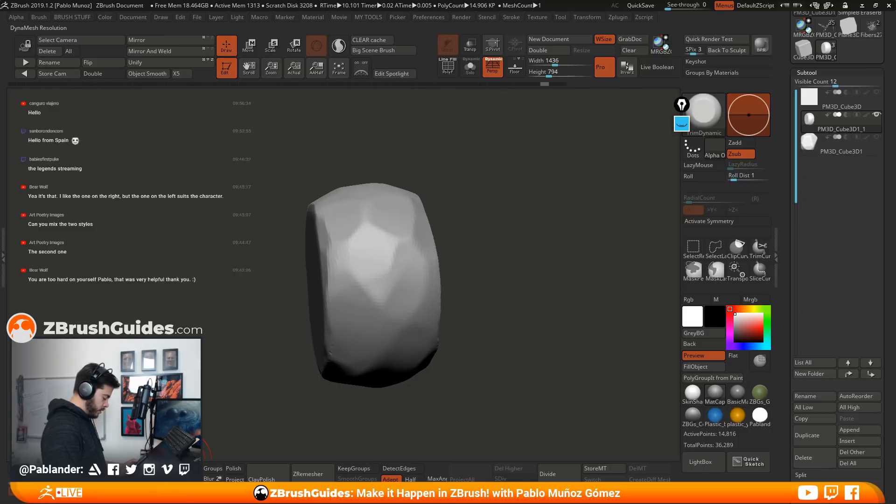
Remesh the stone at a higher DynaMesh resolution and apply ClayPolish, comparing the surface before and after
{"action": "left_click_drag", "start_coordinate": [488, 196], "coordinate": [488, 232], "text": "ctrl"}
{"action": "left_click", "coordinate": [267, 476]}
{"action": "left_click_drag", "start_coordinate": [450, 303], "coordinate": [531, 241]}
{"action": "left_click", "coordinate": [268, 475]}
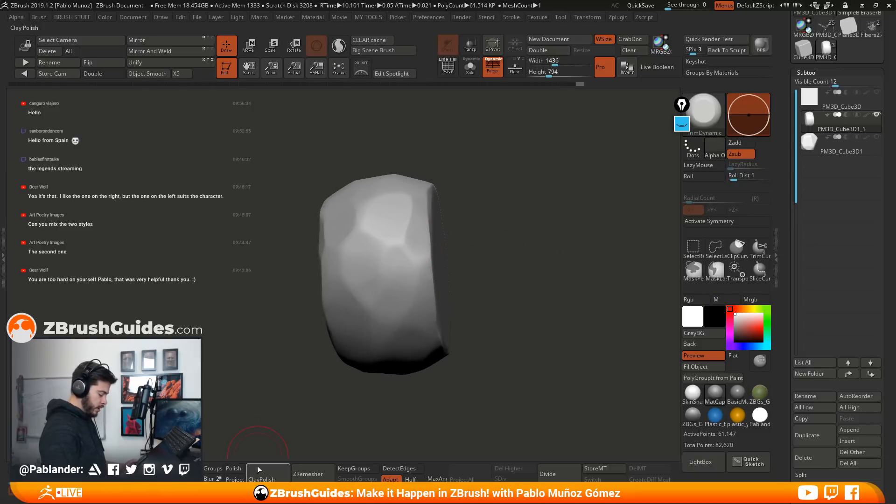
{"action": "mouse_move", "coordinate": [455, 224]}
{"action": "left_mouse_down"}
{"action": "mouse_move", "coordinate": [476, 228]}
{"action": "mouse_move", "coordinate": [364, 202]}
{"action": "left_mouse_up"}
{"action": "key", "text": "ctrl+z"}
{"action": "key", "text": "ctrl+shift+z"}
Trim irregular chipped bevels along the rims of the flat sides with TrimDynamic
{"action": "mouse_move", "coordinate": [457, 232]}
{"action": "left_mouse_down"}
{"action": "mouse_move", "coordinate": [488, 212]}
{"action": "mouse_move", "coordinate": [529, 250]}
{"action": "left_mouse_up"}
{"action": "left_click_drag", "start_coordinate": [453, 282], "coordinate": [429, 281]}
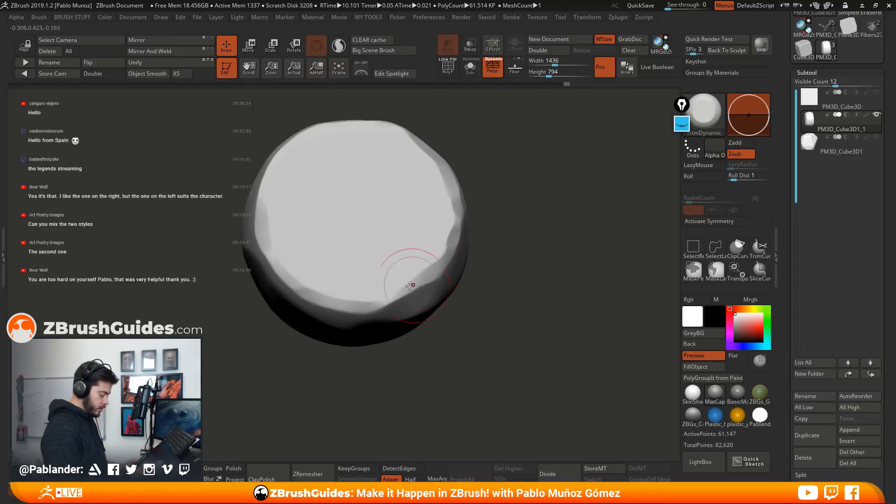
{"action": "left_click_drag", "start_coordinate": [537, 237], "coordinate": [401, 187]}
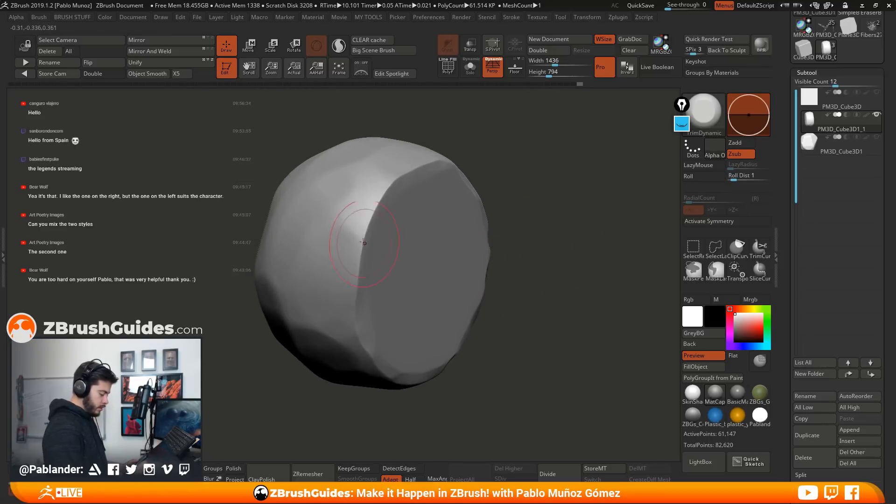
{"action": "mouse_move", "coordinate": [500, 284]}
{"action": "left_mouse_down"}
{"action": "mouse_move", "coordinate": [519, 268]}
{"action": "mouse_move", "coordinate": [556, 261]}
{"action": "left_mouse_up"}
{"action": "left_click_drag", "start_coordinate": [251, 205], "coordinate": [240, 285]}
{"action": "mouse_move", "coordinate": [415, 294]}
{"action": "left_mouse_down", "text": "alt"}
{"action": "mouse_move", "coordinate": [410, 241]}
{"action": "mouse_move", "coordinate": [385, 229]}
{"action": "mouse_move", "coordinate": [531, 254]}
{"action": "left_mouse_up", "text": "alt"}
{"action": "left_click_drag", "start_coordinate": [530, 255], "coordinate": [516, 241]}
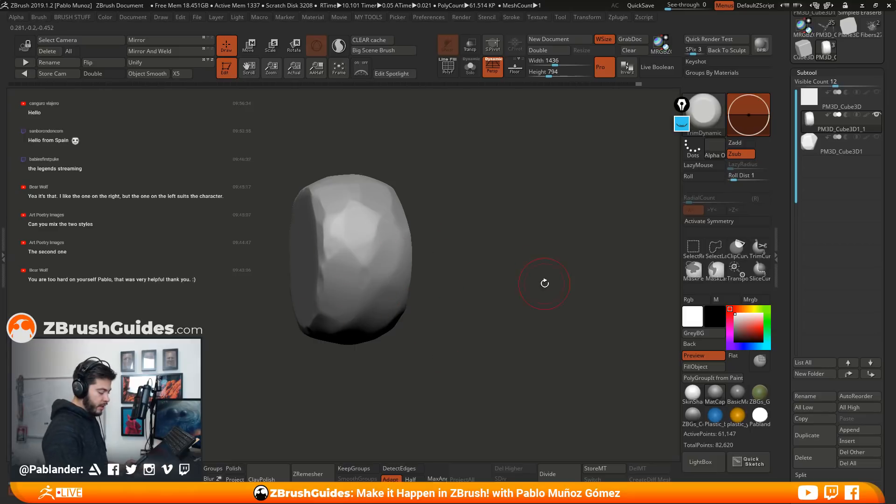
{"action": "left_click_drag", "start_coordinate": [545, 280], "coordinate": [512, 286]}
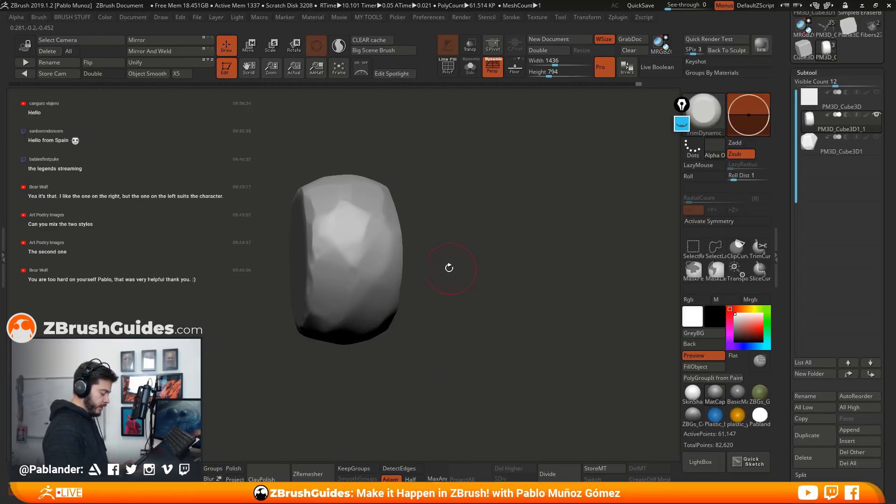
Remesh the chipped stone with DynaMesh and polish it again with ClayPolish
{"action": "left_click_drag", "start_coordinate": [498, 153], "coordinate": [515, 239], "text": "ctrl"}
{"action": "left_click_drag", "start_coordinate": [490, 310], "coordinate": [513, 301]}
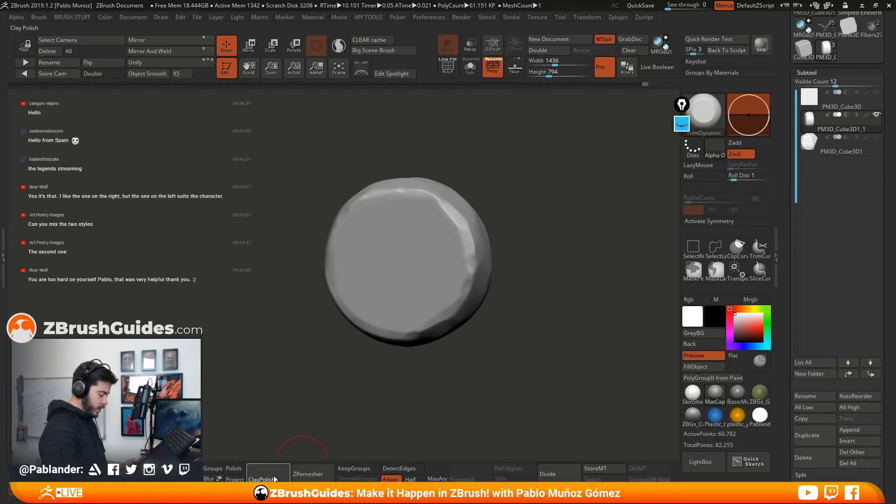
{"action": "mouse_move", "coordinate": [532, 261]}
{"action": "left_mouse_down", "text": "shift"}
{"action": "mouse_move", "coordinate": [513, 305]}
{"action": "mouse_move", "coordinate": [521, 296]}
{"action": "left_mouse_up", "text": "shift"}
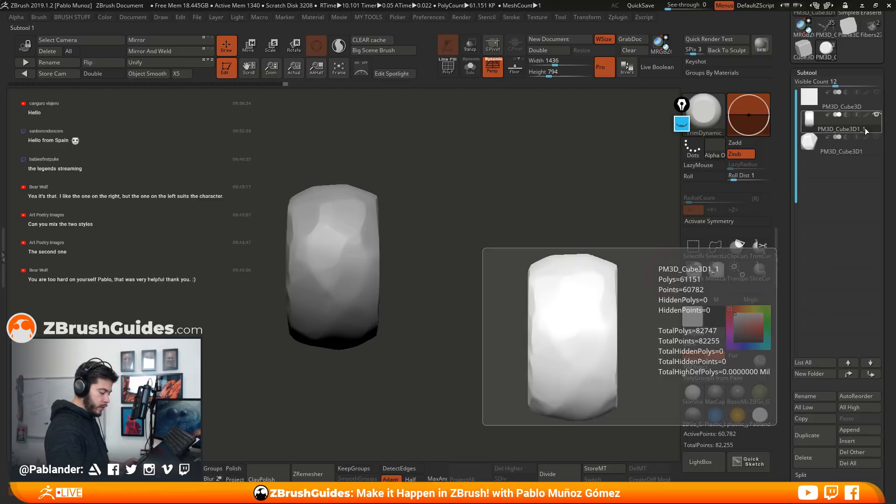
Turn on Solo display and switch between the PM3D_Cube3D1 and PM3D_Cube3D1_1 stones to compare them
{"action": "left_click", "coordinate": [868, 146]}
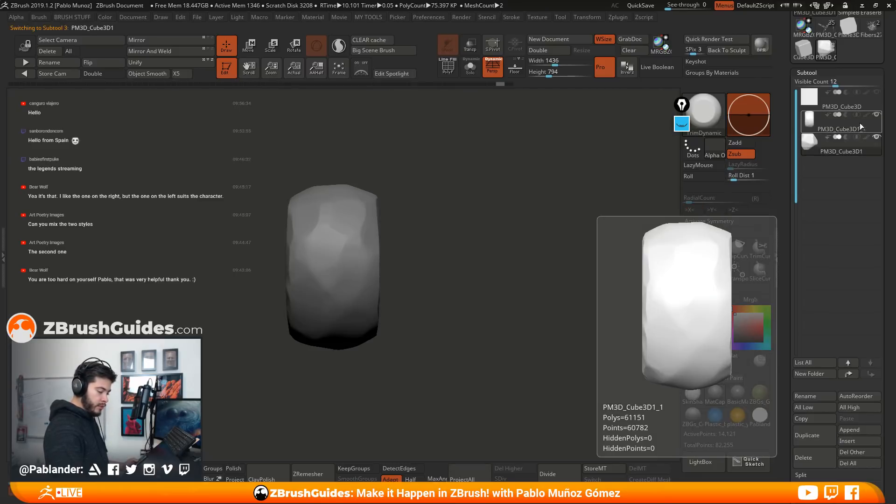
{"action": "left_click", "coordinate": [471, 71]}
{"action": "left_click", "coordinate": [854, 124]}
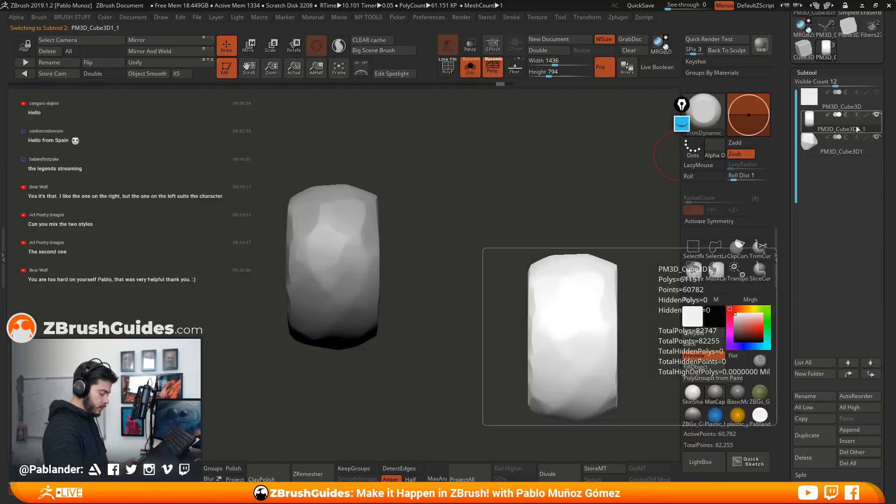
Duplicate the plain cube subtool PM3D_Cube3D and centre the isolated copy in the view
{"action": "left_click", "coordinate": [850, 147]}
{"action": "left_click", "coordinate": [856, 125]}
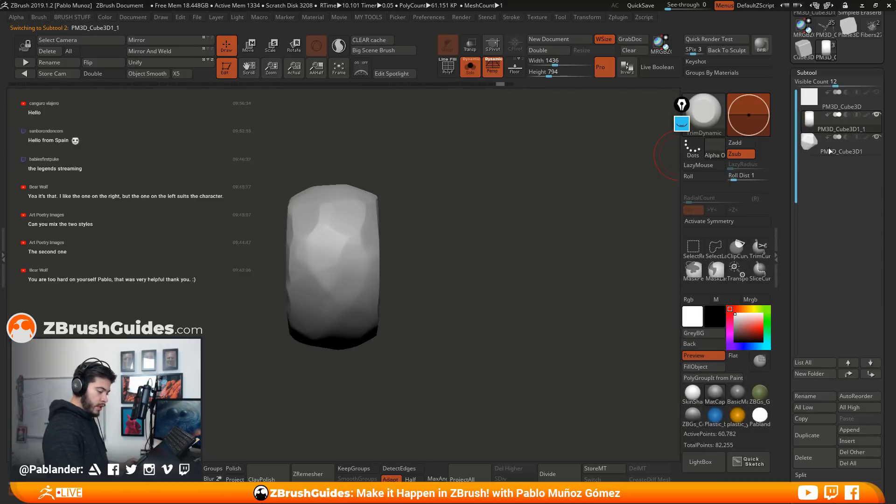
{"action": "left_click", "coordinate": [867, 100]}
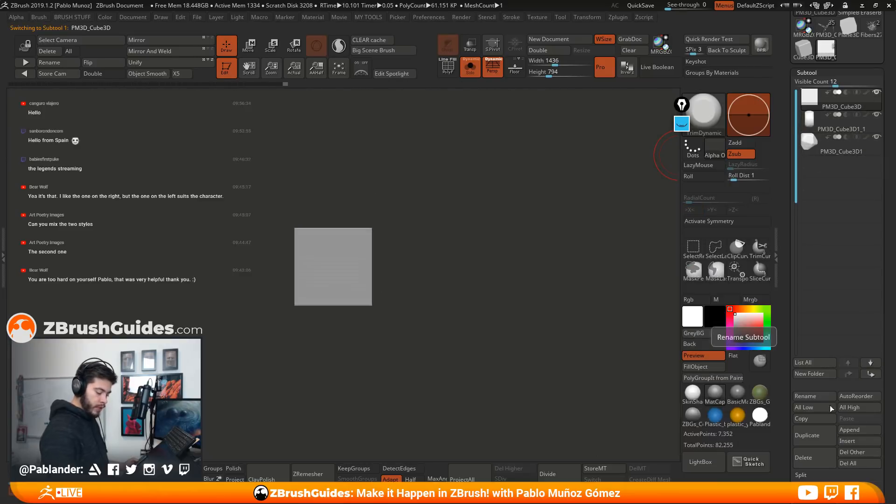
{"action": "left_click", "coordinate": [806, 435]}
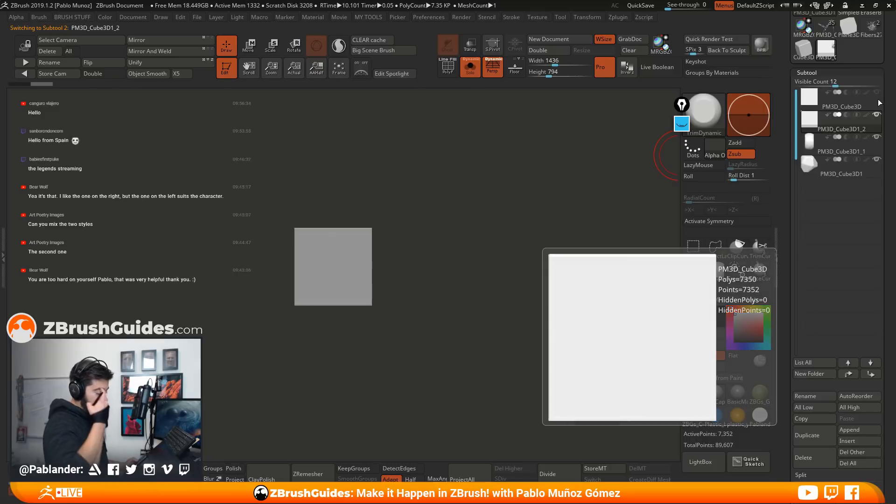
{"action": "left_click_drag", "start_coordinate": [458, 303], "coordinate": [463, 298], "text": "alt"}
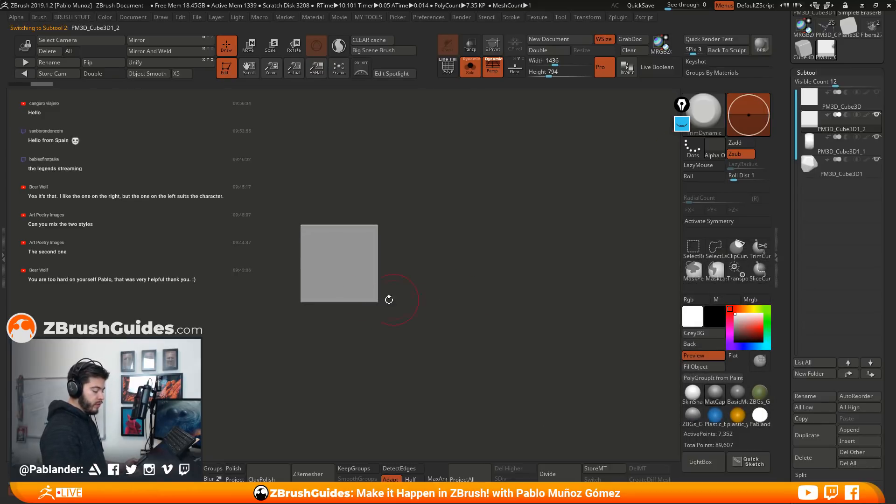
{"action": "left_click_drag", "start_coordinate": [447, 303], "coordinate": [482, 251]}
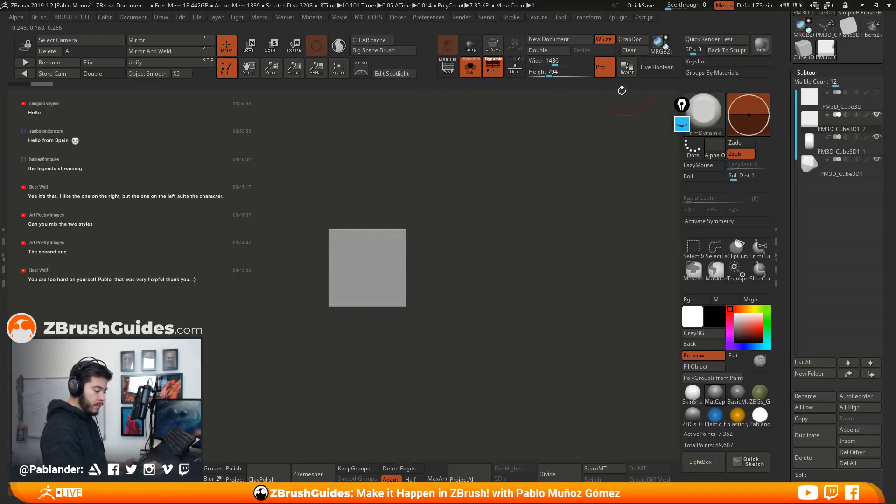
Activate Sculptris Pro mode and X symmetry for the cube copy, and display its wireframe
{"action": "left_click", "coordinate": [338, 45]}
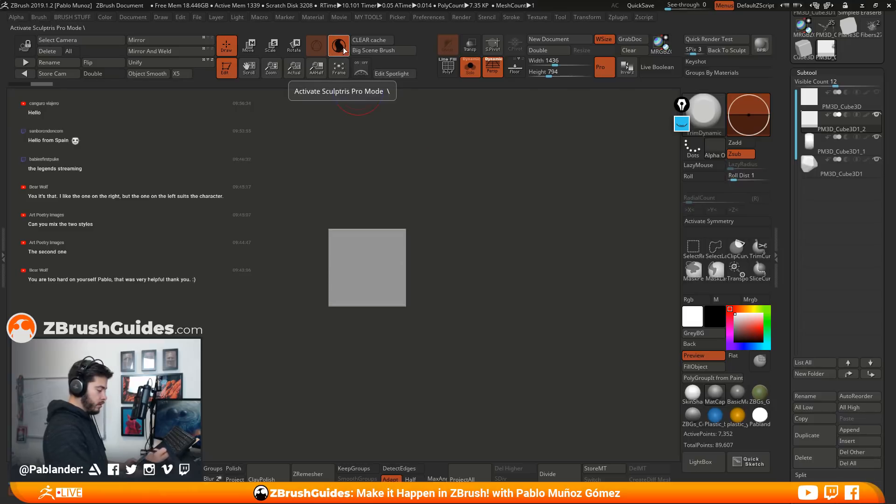
{"action": "left_click", "coordinate": [702, 222]}
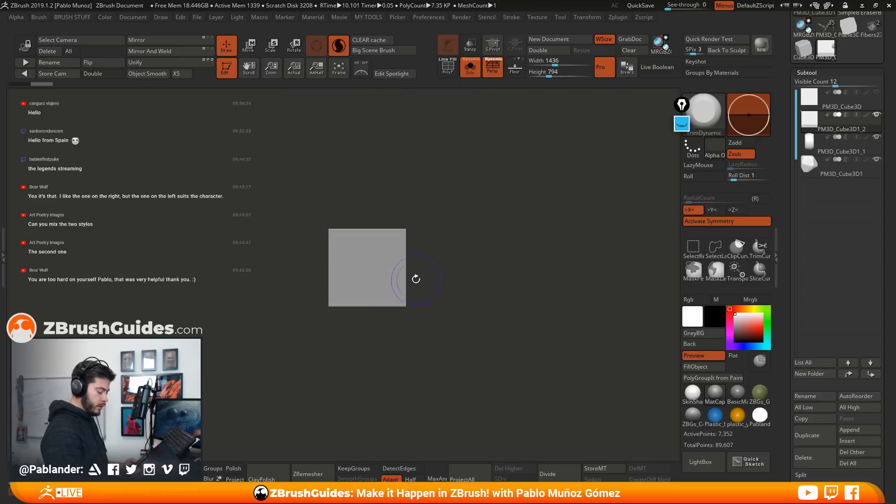
{"action": "key", "text": "shift"}
{"action": "left_click_drag", "start_coordinate": [399, 241], "coordinate": [371, 232], "text": "shift"}
{"action": "left_click", "coordinate": [451, 73]}
Round off the cube copy's edges and corners with the Smooth brush, checking it from the front and side
{"action": "left_click_drag", "start_coordinate": [481, 161], "coordinate": [521, 236], "text": "alt"}
{"action": "mouse_move", "coordinate": [470, 285]}
{"action": "left_mouse_down", "text": "shift"}
{"action": "mouse_move", "coordinate": [470, 323]}
{"action": "mouse_move", "coordinate": [425, 262]}
{"action": "mouse_move", "coordinate": [447, 213]}
{"action": "mouse_move", "coordinate": [561, 232]}
{"action": "mouse_move", "coordinate": [416, 192]}
{"action": "mouse_move", "coordinate": [392, 280]}
{"action": "mouse_move", "coordinate": [326, 327]}
{"action": "mouse_move", "coordinate": [485, 308]}
{"action": "mouse_move", "coordinate": [352, 349]}
{"action": "mouse_move", "coordinate": [383, 261]}
{"action": "mouse_move", "coordinate": [527, 280]}
{"action": "mouse_move", "coordinate": [397, 205]}
{"action": "left_mouse_up", "text": "shift"}
{"action": "mouse_move", "coordinate": [585, 303]}
{"action": "left_mouse_down", "text": "alt"}
{"action": "mouse_move", "coordinate": [560, 261]}
{"action": "mouse_move", "coordinate": [484, 264]}
{"action": "mouse_move", "coordinate": [499, 269]}
{"action": "mouse_move", "coordinate": [435, 258]}
{"action": "left_mouse_up", "text": "alt"}
{"action": "left_click", "coordinate": [249, 46]}
{"action": "left_click", "coordinate": [231, 52]}
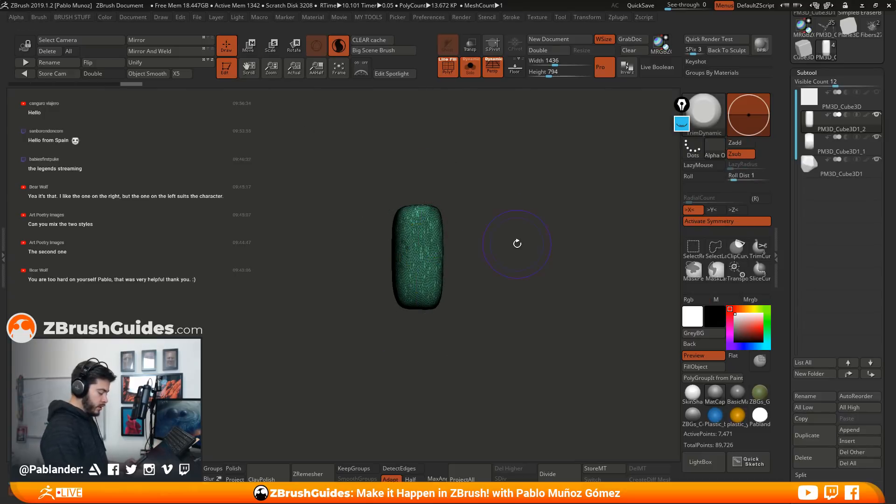
{"action": "key", "text": "ctrl+z"}
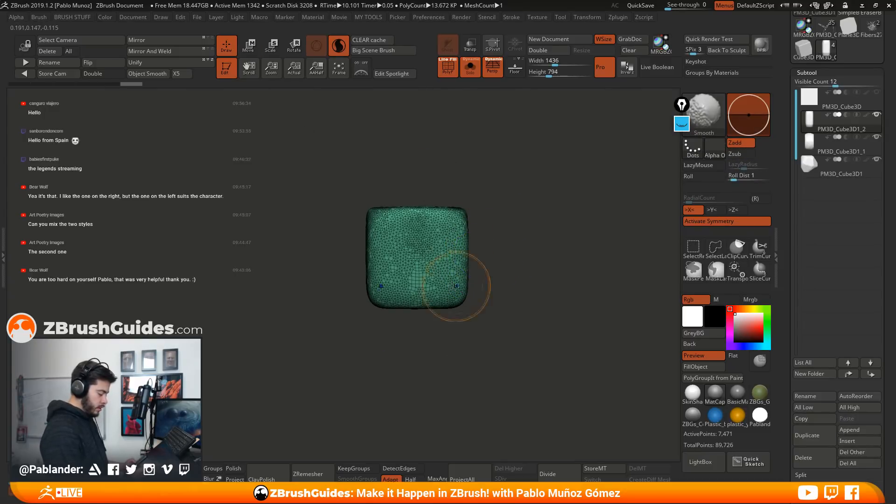
{"action": "left_click_drag", "start_coordinate": [513, 224], "coordinate": [546, 239], "text": "ctrl"}
{"action": "mouse_move", "coordinate": [546, 238]}
{"action": "left_mouse_down", "text": "alt"}
{"action": "mouse_move", "coordinate": [488, 248]}
{"action": "mouse_move", "coordinate": [518, 261]}
{"action": "left_mouse_up", "text": "alt"}
Pull the lower middle of the rounded block downward with the Move brush to form a tapering tip
{"action": "key", "text": "b"}
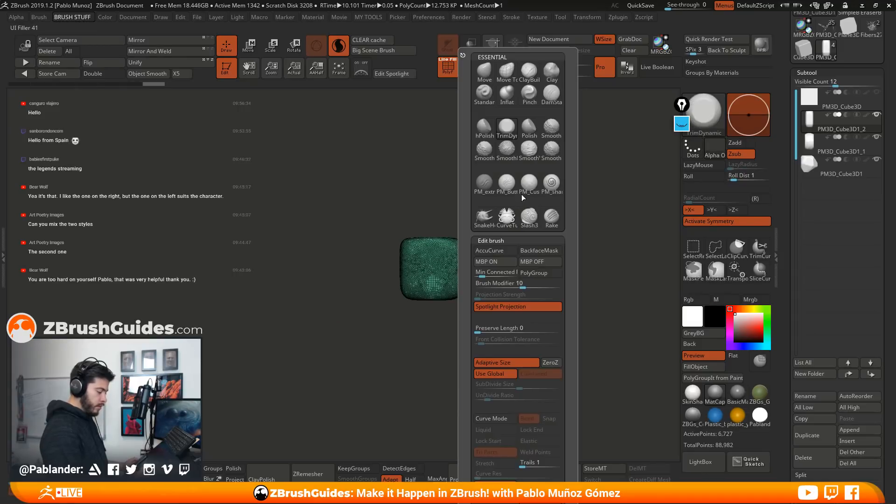
{"action": "left_click", "coordinate": [487, 74]}
{"action": "key", "text": "space"}
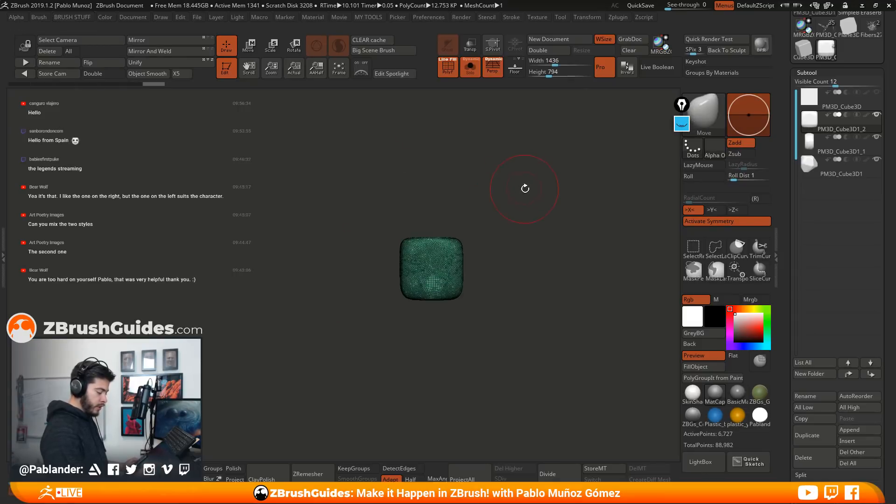
{"action": "key", "text": "b"}
{"action": "left_click", "coordinate": [521, 253]}
{"action": "left_click_drag", "start_coordinate": [475, 276], "coordinate": [508, 359], "text": "alt"}
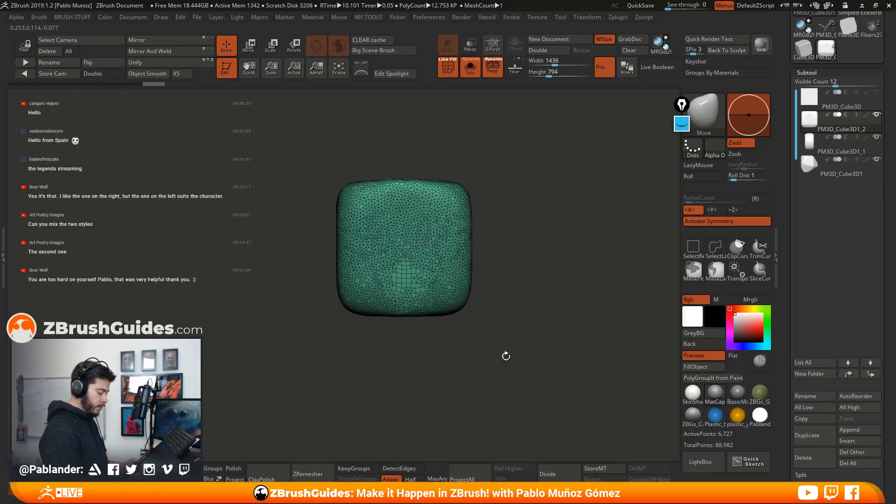
{"action": "left_click_drag", "start_coordinate": [398, 319], "coordinate": [403, 365]}
{"action": "left_click_drag", "start_coordinate": [458, 293], "coordinate": [482, 264], "text": "shift"}
{"action": "left_click_drag", "start_coordinate": [404, 330], "coordinate": [406, 354]}
Slim the tapered block's sides and smooth its front and side surfaces into a shield-like shape
{"action": "mouse_move", "coordinate": [495, 333]}
{"action": "left_mouse_down", "text": "alt"}
{"action": "mouse_move", "coordinate": [483, 307]}
{"action": "mouse_move", "coordinate": [495, 281]}
{"action": "left_mouse_up", "text": "alt"}
{"action": "mouse_move", "coordinate": [462, 208]}
{"action": "left_mouse_down"}
{"action": "mouse_move", "coordinate": [461, 256]}
{"action": "mouse_move", "coordinate": [427, 280]}
{"action": "mouse_move", "coordinate": [420, 261]}
{"action": "mouse_move", "coordinate": [434, 248]}
{"action": "left_mouse_up"}
{"action": "left_click_drag", "start_coordinate": [488, 257], "coordinate": [571, 261]}
{"action": "left_click_drag", "start_coordinate": [426, 296], "coordinate": [417, 292], "text": "shift"}
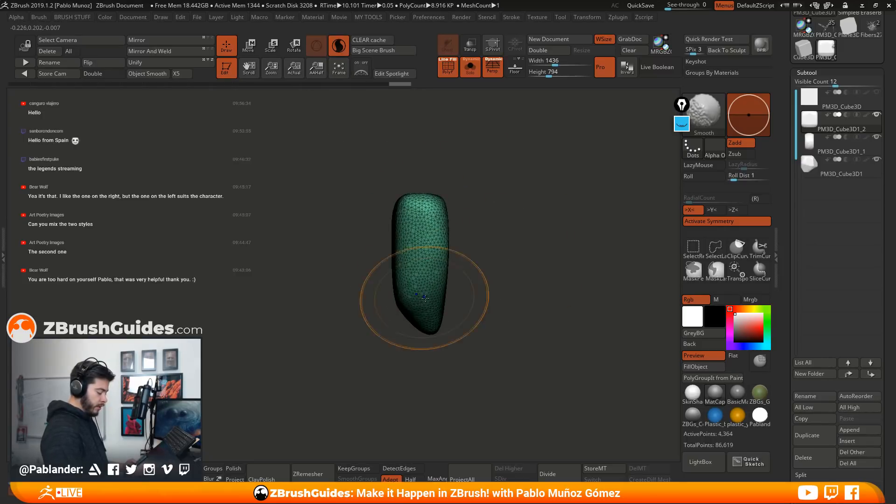
{"action": "left_click_drag", "start_coordinate": [462, 200], "coordinate": [472, 215]}
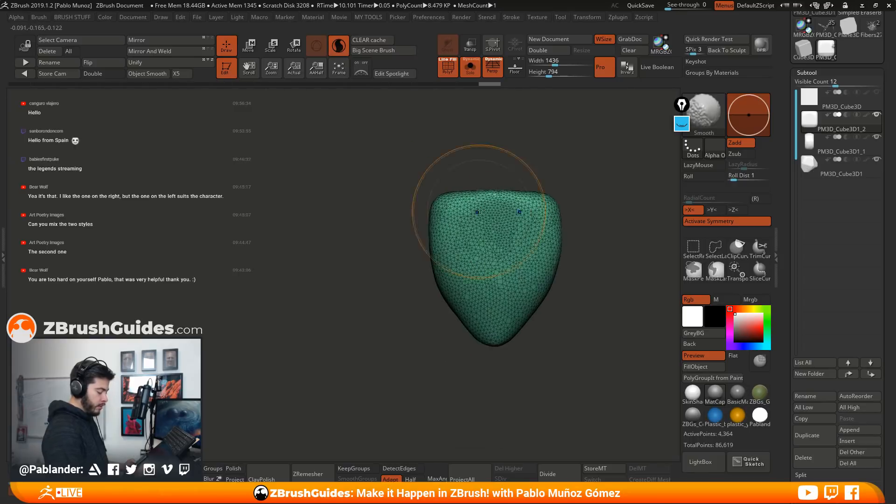
Adjust the shield shape's upper corners and sides with the Move brush into a rounded triangular outline
{"action": "left_click_drag", "start_coordinate": [598, 219], "coordinate": [501, 226], "text": "alt"}
{"action": "left_click_drag", "start_coordinate": [451, 211], "coordinate": [461, 217]}
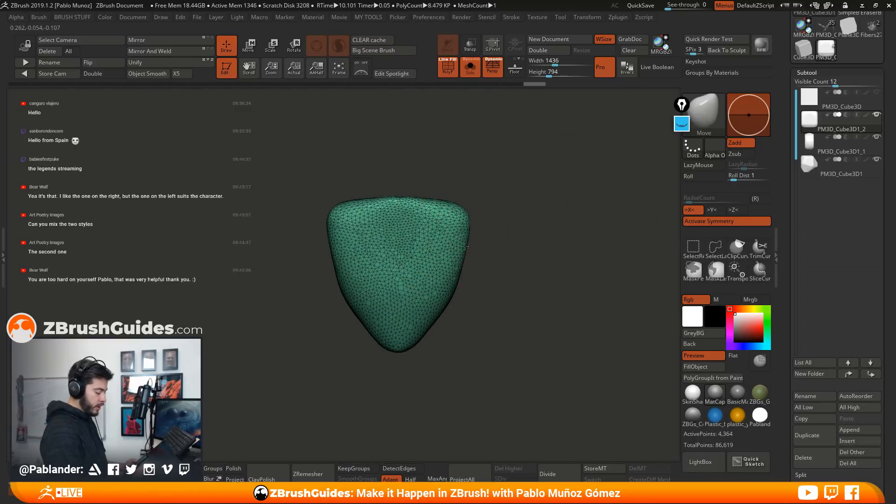
{"action": "left_click_drag", "start_coordinate": [451, 275], "coordinate": [455, 280]}
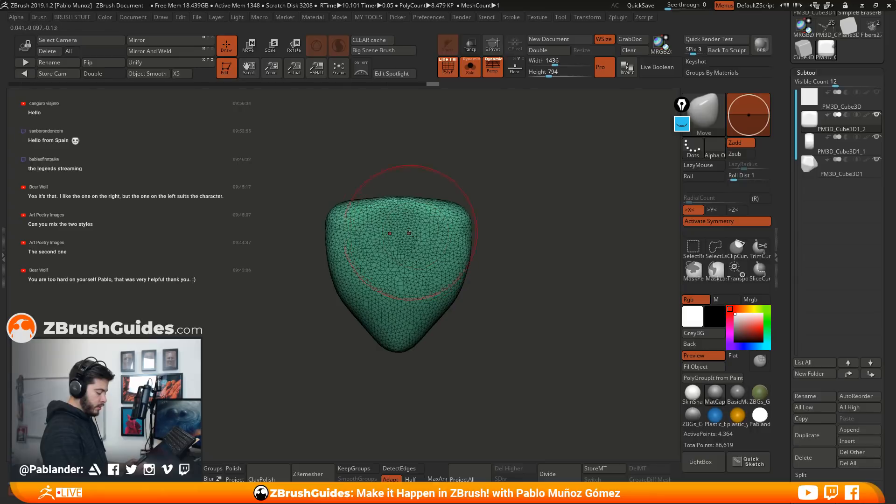
{"action": "mouse_move", "coordinate": [416, 220]}
{"action": "left_mouse_down", "text": "shift"}
{"action": "mouse_move", "coordinate": [431, 298]}
{"action": "mouse_move", "coordinate": [420, 332]}
{"action": "mouse_move", "coordinate": [458, 285]}
{"action": "mouse_move", "coordinate": [446, 306]}
{"action": "mouse_move", "coordinate": [472, 243]}
{"action": "left_mouse_up", "text": "shift"}
{"action": "left_click_drag", "start_coordinate": [500, 288], "coordinate": [504, 270], "text": "alt"}
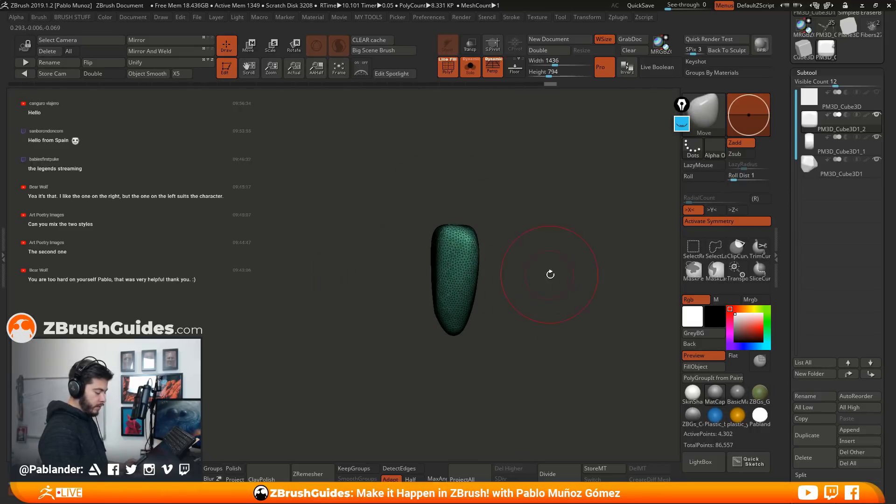
Reshape the triangular stone's side profile with the Move brush, making it thicker near the upper end
{"action": "mouse_move", "coordinate": [444, 234]}
{"action": "left_mouse_down", "text": "shift"}
{"action": "mouse_move", "coordinate": [424, 231]}
{"action": "mouse_move", "coordinate": [441, 252]}
{"action": "left_mouse_up", "text": "shift"}
{"action": "left_click_drag", "start_coordinate": [490, 280], "coordinate": [530, 282]}
{"action": "mouse_move", "coordinate": [397, 248]}
{"action": "left_mouse_down", "text": "shift"}
{"action": "mouse_move", "coordinate": [379, 230]}
{"action": "mouse_move", "coordinate": [405, 236]}
{"action": "left_mouse_up", "text": "shift"}
{"action": "left_click_drag", "start_coordinate": [468, 292], "coordinate": [485, 286]}
{"action": "mouse_move", "coordinate": [428, 274]}
{"action": "left_mouse_down", "text": "shift"}
{"action": "mouse_move", "coordinate": [420, 262]}
{"action": "mouse_move", "coordinate": [433, 230]}
{"action": "left_mouse_up", "text": "shift"}
{"action": "left_click_drag", "start_coordinate": [427, 288], "coordinate": [459, 291]}
{"action": "mouse_move", "coordinate": [405, 322]}
{"action": "left_mouse_down"}
{"action": "mouse_move", "coordinate": [515, 290]}
{"action": "mouse_move", "coordinate": [403, 210]}
{"action": "mouse_move", "coordinate": [450, 251]}
{"action": "mouse_move", "coordinate": [390, 247]}
{"action": "mouse_move", "coordinate": [432, 270]}
{"action": "mouse_move", "coordinate": [419, 237]}
{"action": "left_mouse_up"}
{"action": "mouse_move", "coordinate": [438, 276]}
{"action": "left_mouse_down", "text": "ctrl"}
{"action": "mouse_move", "coordinate": [456, 295]}
{"action": "mouse_move", "coordinate": [509, 230]}
{"action": "mouse_move", "coordinate": [510, 240]}
{"action": "left_mouse_up", "text": "ctrl"}
{"action": "mouse_move", "coordinate": [413, 154]}
{"action": "left_mouse_down"}
{"action": "mouse_move", "coordinate": [429, 193]}
{"action": "mouse_move", "coordinate": [492, 235]}
{"action": "mouse_move", "coordinate": [534, 229]}
{"action": "mouse_move", "coordinate": [467, 192]}
{"action": "mouse_move", "coordinate": [517, 225]}
{"action": "mouse_move", "coordinate": [472, 235]}
{"action": "left_mouse_up"}
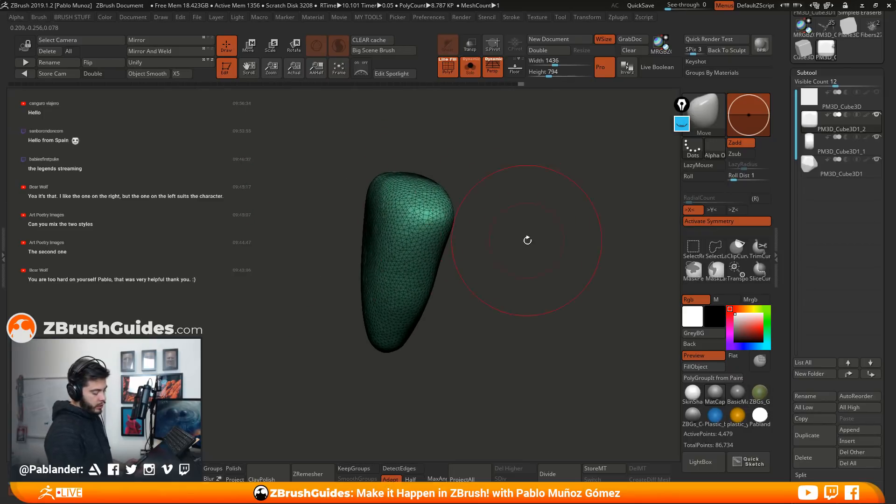
Refine the stone's side contours and rounded lower tip with the Move brush from several angles
{"action": "left_click_drag", "start_coordinate": [525, 238], "coordinate": [520, 230]}
{"action": "mouse_move", "coordinate": [521, 270]}
{"action": "left_mouse_down", "text": "alt"}
{"action": "mouse_move", "coordinate": [502, 252]}
{"action": "mouse_move", "coordinate": [498, 221]}
{"action": "left_mouse_up", "text": "alt"}
{"action": "left_click_drag", "start_coordinate": [402, 310], "coordinate": [404, 315]}
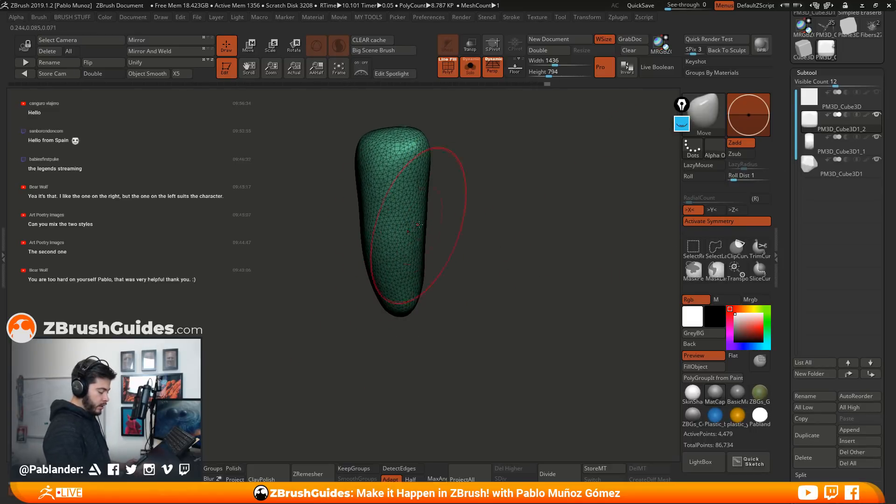
{"action": "mouse_move", "coordinate": [437, 193]}
{"action": "left_mouse_down"}
{"action": "mouse_move", "coordinate": [493, 256]}
{"action": "mouse_move", "coordinate": [543, 290]}
{"action": "mouse_move", "coordinate": [404, 164]}
{"action": "mouse_move", "coordinate": [395, 259]}
{"action": "left_mouse_up"}
{"action": "mouse_move", "coordinate": [396, 219]}
{"action": "left_mouse_down", "text": "shift"}
{"action": "mouse_move", "coordinate": [393, 186]}
{"action": "mouse_move", "coordinate": [415, 205]}
{"action": "left_mouse_up", "text": "shift"}
{"action": "left_click_drag", "start_coordinate": [491, 252], "coordinate": [519, 244], "text": "shift"}
{"action": "mouse_move", "coordinate": [428, 158]}
{"action": "left_mouse_down"}
{"action": "mouse_move", "coordinate": [407, 188]}
{"action": "mouse_move", "coordinate": [366, 174]}
{"action": "mouse_move", "coordinate": [390, 264]}
{"action": "left_mouse_up"}
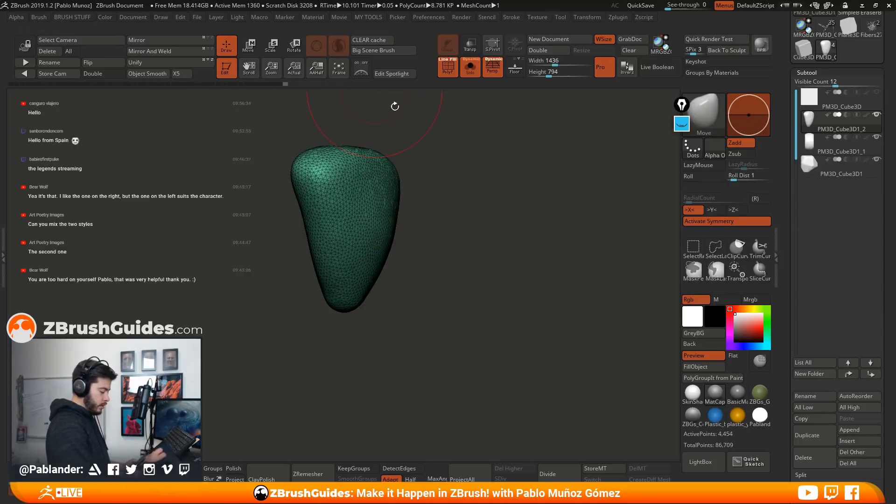
Hide the wireframe and apply ClayPolish to the triangular stone
{"action": "left_click", "coordinate": [448, 68]}
{"action": "left_click_drag", "start_coordinate": [543, 226], "coordinate": [514, 224], "text": "shift"}
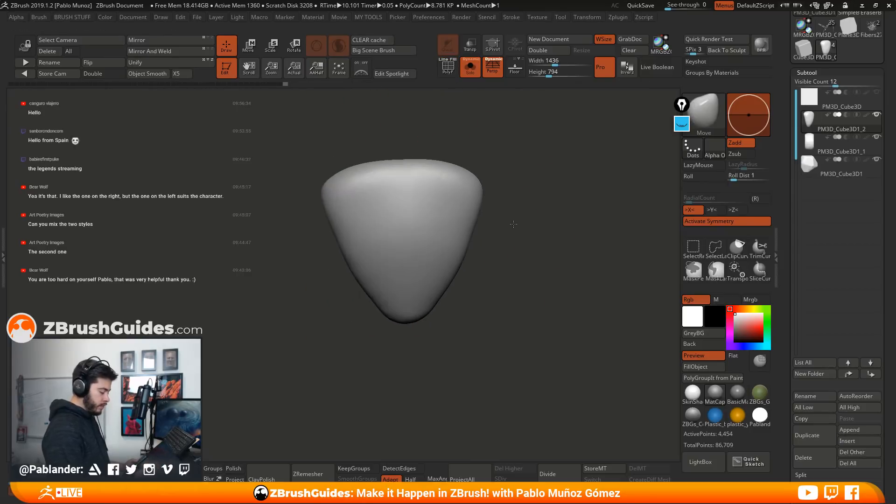
{"action": "left_click_drag", "start_coordinate": [526, 268], "coordinate": [510, 277]}
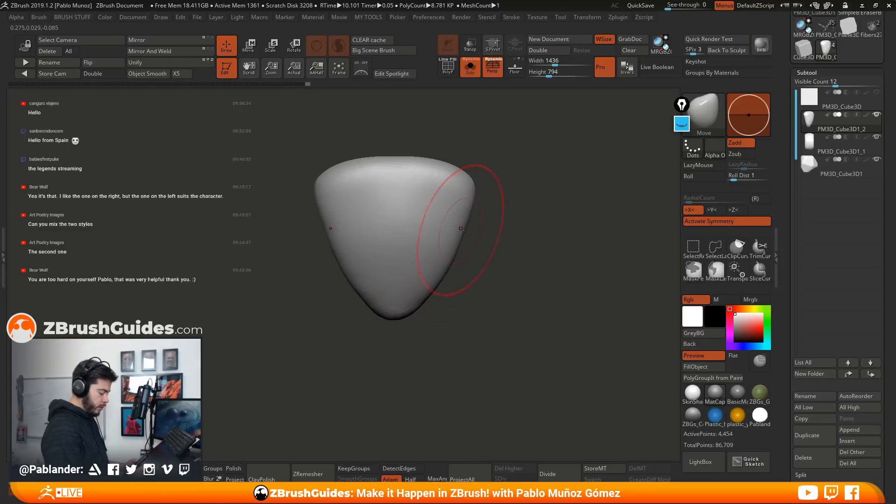
{"action": "left_click", "coordinate": [263, 476]}
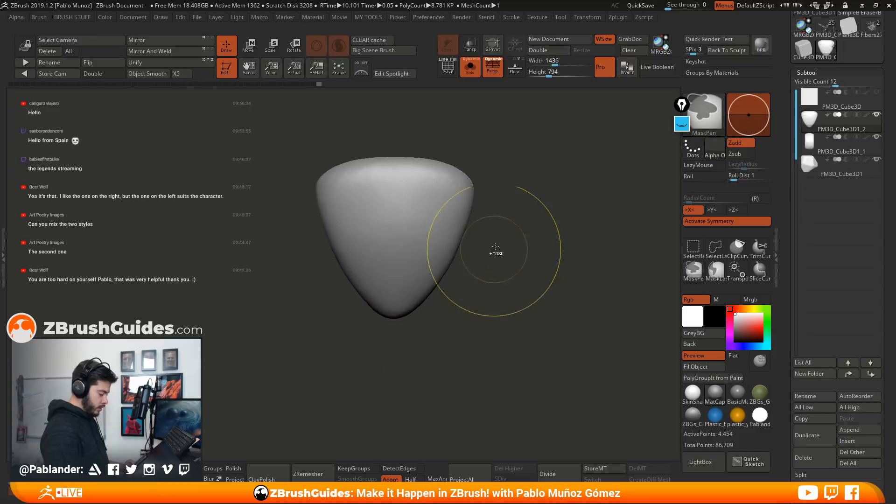
{"action": "mouse_move", "coordinate": [496, 286]}
{"action": "left_mouse_down"}
{"action": "mouse_move", "coordinate": [525, 313]}
{"action": "mouse_move", "coordinate": [513, 311]}
{"action": "mouse_move", "coordinate": [512, 250]}
{"action": "left_mouse_up"}
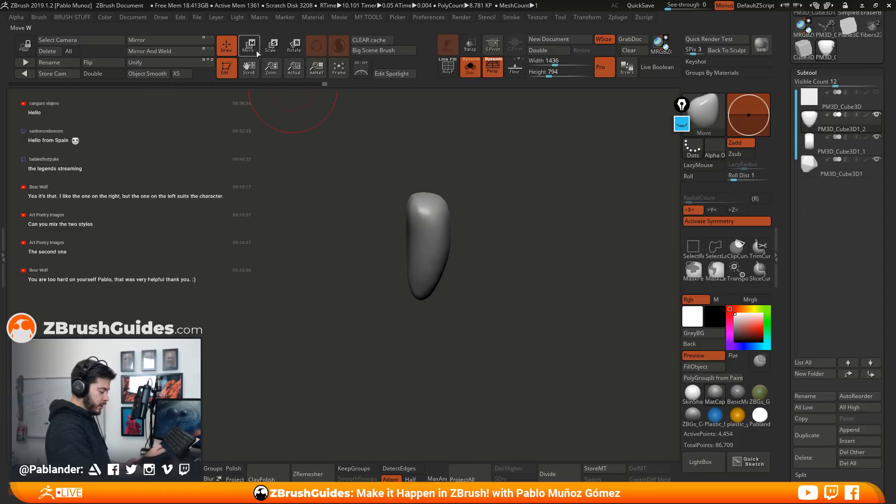
Apply the Taper deformer to the stone, with about 0.415 from the upper handle and about -0.291 from the lower one
{"action": "left_click_drag", "start_coordinate": [507, 203], "coordinate": [530, 238]}
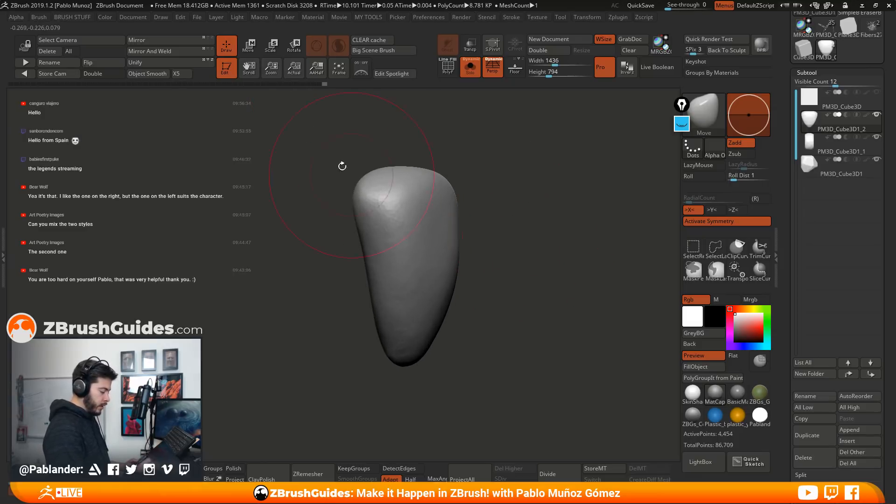
{"action": "key", "text": "w"}
{"action": "left_click", "coordinate": [393, 151]}
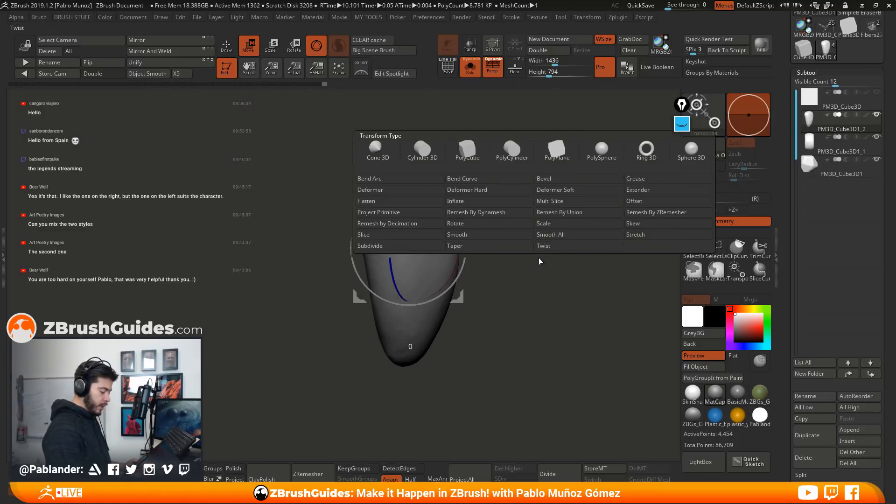
{"action": "left_click", "coordinate": [542, 247]}
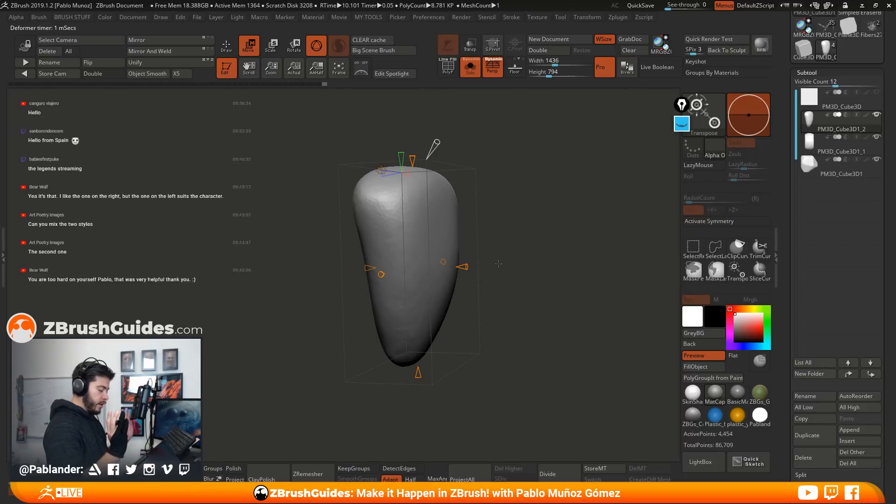
{"action": "left_click_drag", "start_coordinate": [499, 263], "coordinate": [457, 230], "text": "shift"}
{"action": "left_click_drag", "start_coordinate": [468, 189], "coordinate": [448, 192], "text": "alt"}
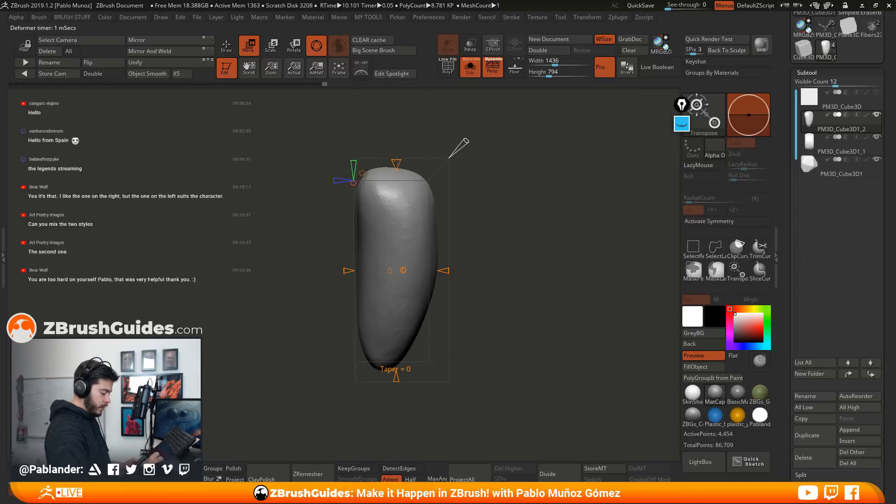
{"action": "left_click_drag", "start_coordinate": [396, 158], "coordinate": [396, 150]}
{"action": "left_click_drag", "start_coordinate": [504, 259], "coordinate": [485, 227], "text": "alt"}
{"action": "left_click_drag", "start_coordinate": [397, 181], "coordinate": [397, 179]}
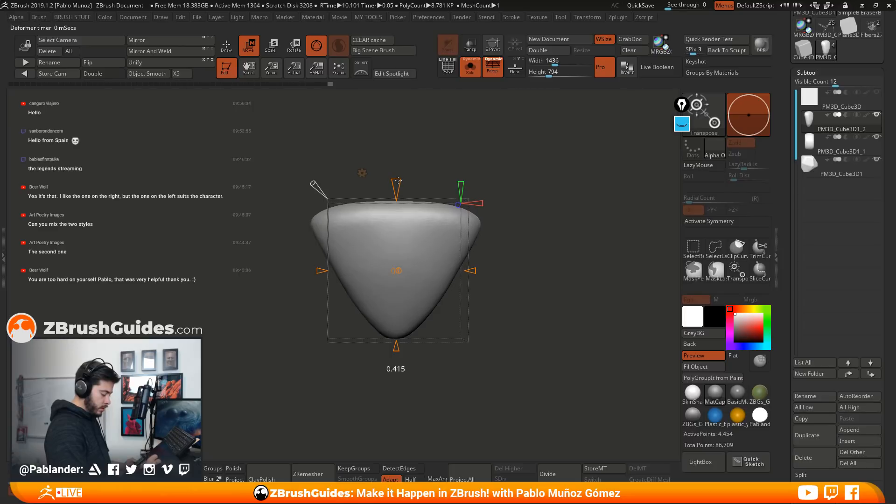
{"action": "left_click_drag", "start_coordinate": [313, 183], "coordinate": [320, 187]}
{"action": "left_click_drag", "start_coordinate": [585, 246], "coordinate": [567, 252]}
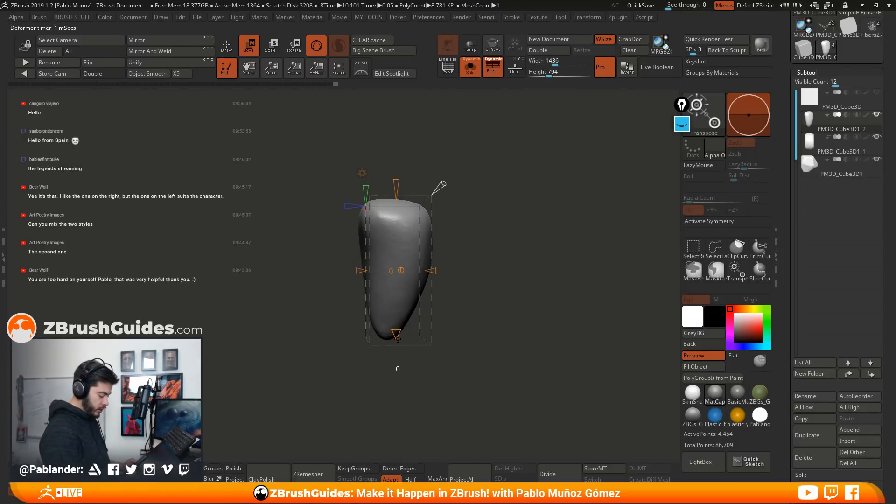
Accept the taper and scale the stone narrower along the X axis
{"action": "left_click", "coordinate": [362, 173]}
{"action": "left_click", "coordinate": [524, 180]}
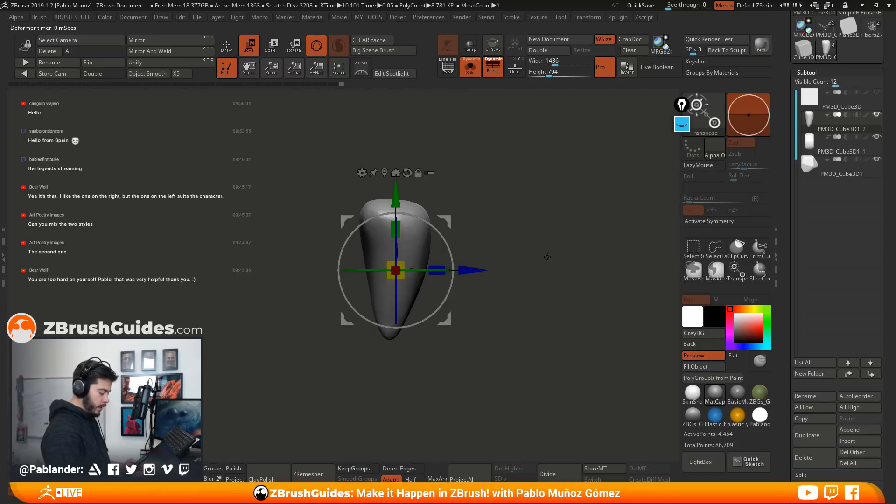
{"action": "left_click_drag", "start_coordinate": [550, 256], "coordinate": [500, 252]}
{"action": "left_click_drag", "start_coordinate": [357, 266], "coordinate": [366, 267]}
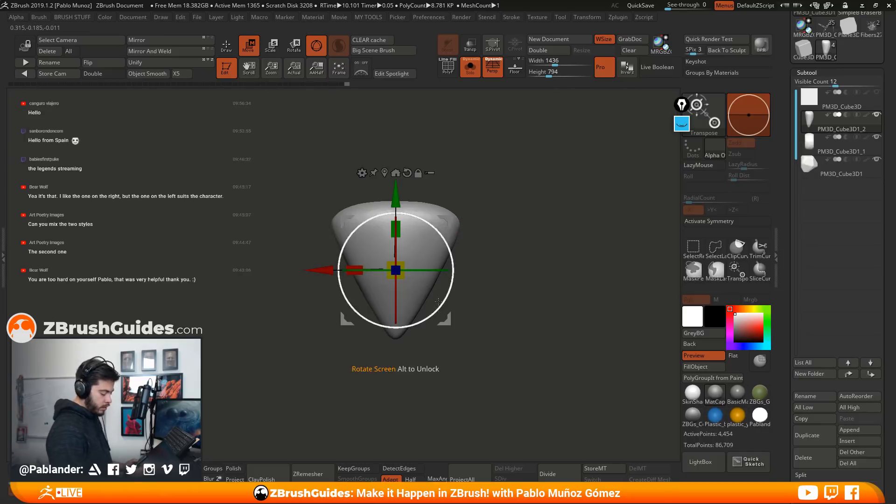
Apply the Deformer Soft lattice to the triangular stone and turn off perspective
{"action": "left_click", "coordinate": [362, 172]}
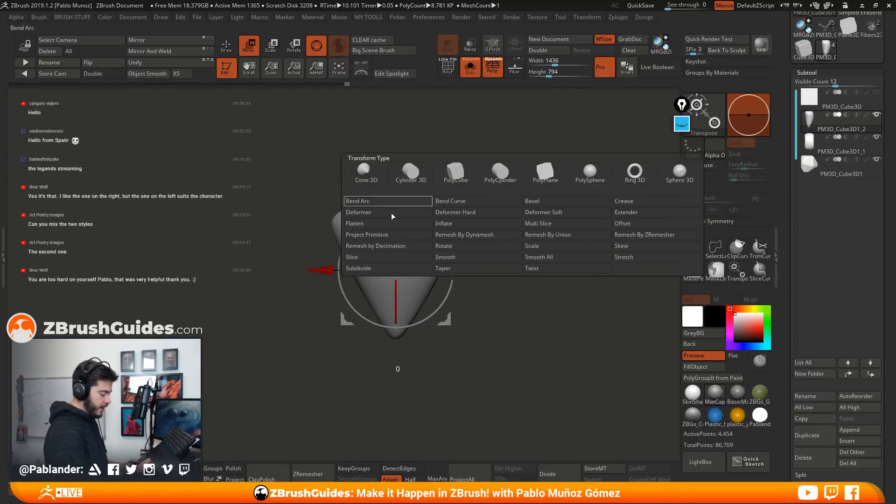
{"action": "left_click", "coordinate": [580, 210]}
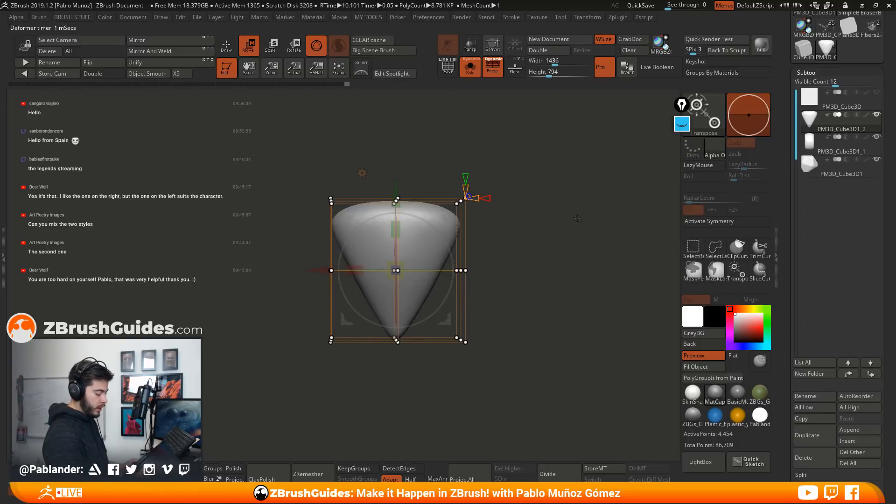
{"action": "left_click", "coordinate": [492, 71]}
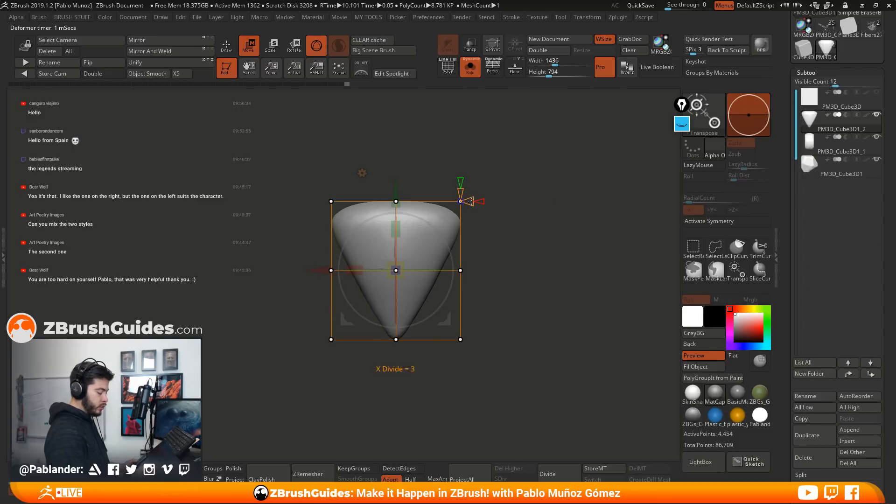
{"action": "key", "text": "ctrl"}
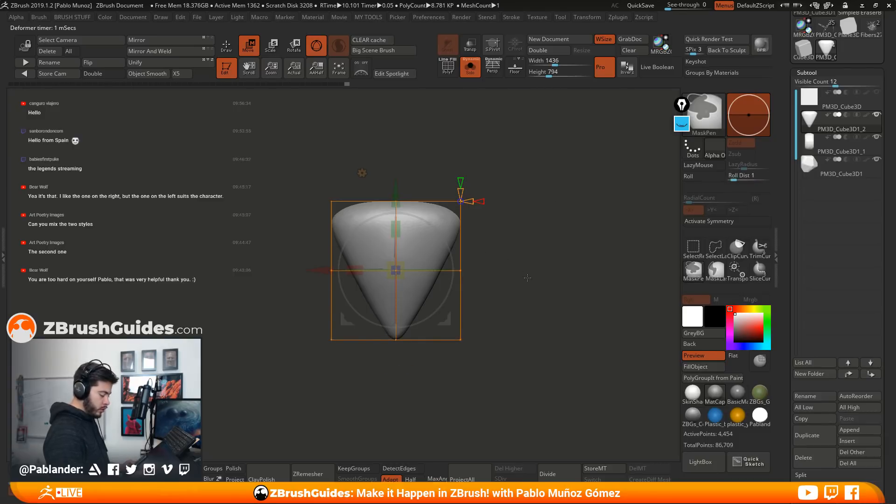
{"action": "left_click", "coordinate": [461, 270], "text": "ctrl"}
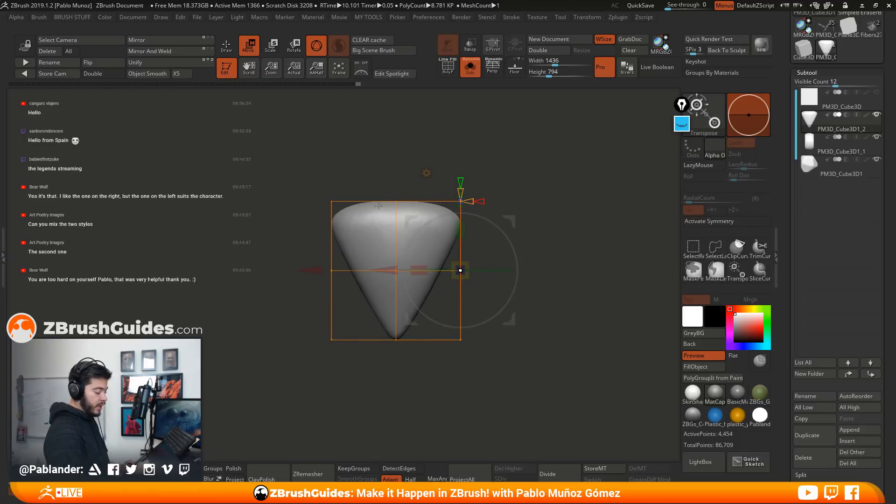
{"action": "left_click_drag", "start_coordinate": [514, 216], "coordinate": [536, 229]}
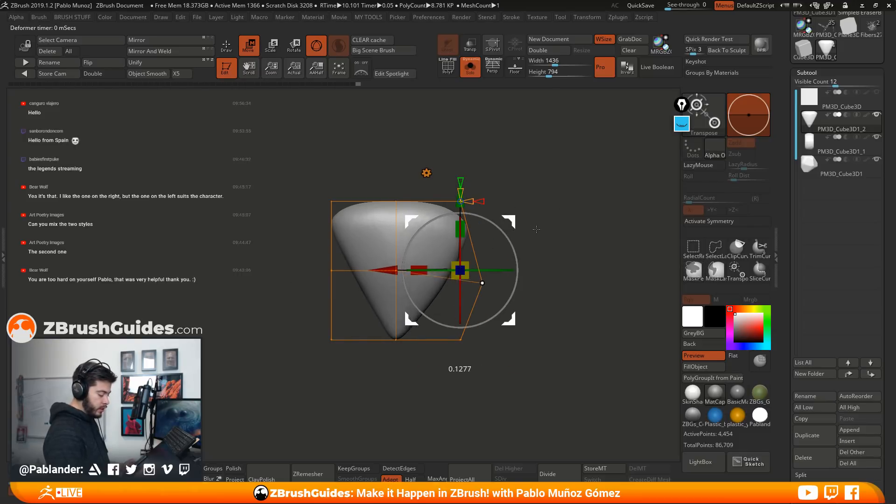
{"action": "key", "text": "ctrl+z"}
{"action": "key", "text": "ctrl+z"}
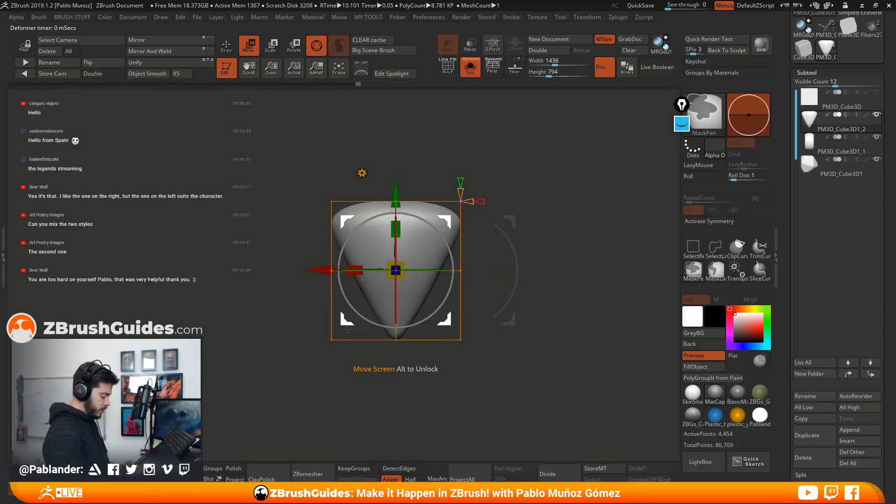
{"action": "left_click_drag", "start_coordinate": [559, 241], "coordinate": [322, 294], "text": "ctrl"}
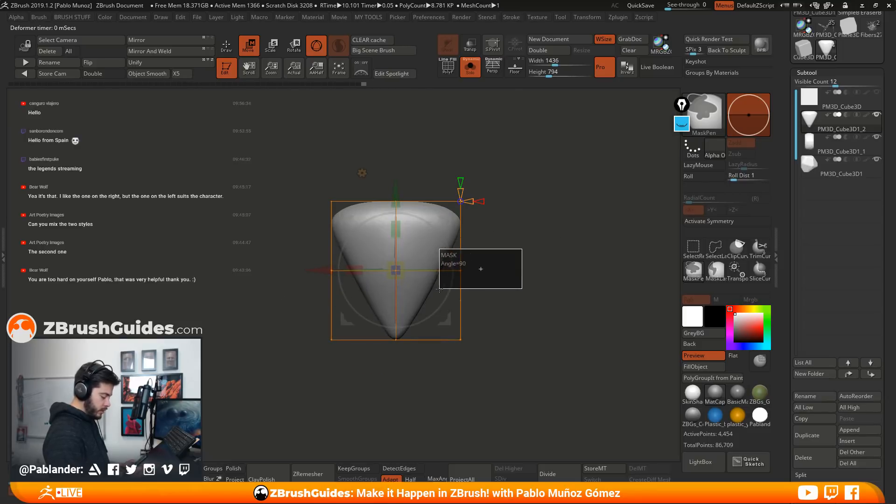
{"action": "left_click", "coordinate": [460, 271]}
{"action": "mouse_move", "coordinate": [256, 233]}
{"action": "left_mouse_down", "text": "ctrl"}
{"action": "mouse_move", "coordinate": [329, 294]}
{"action": "mouse_move", "coordinate": [355, 298]}
{"action": "left_mouse_up", "text": "ctrl"}
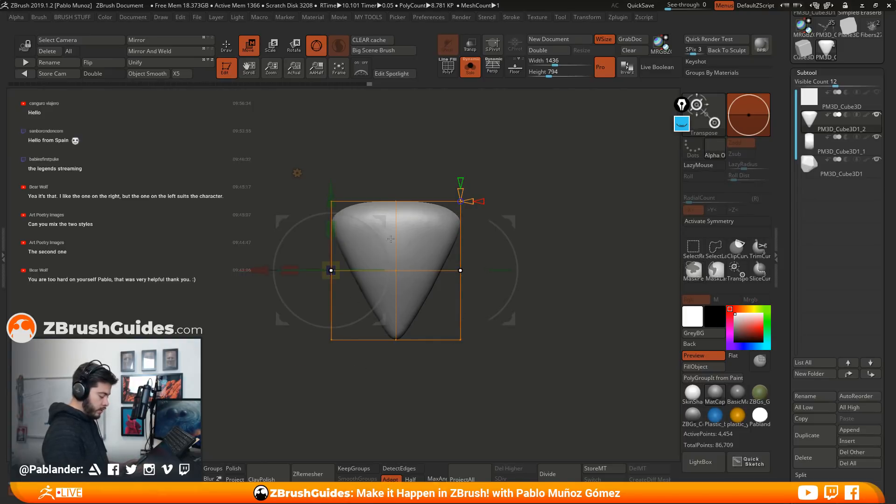
{"action": "left_click_drag", "start_coordinate": [290, 270], "coordinate": [248, 270]}
{"action": "key", "text": "ctrl+z"}
{"action": "key", "text": "ctrl+z"}
Widen the lattice's middle row along X, shift it slightly lower and accept the deformation of the stone
{"action": "left_click_drag", "start_coordinate": [512, 255], "coordinate": [245, 297], "text": "ctrl"}
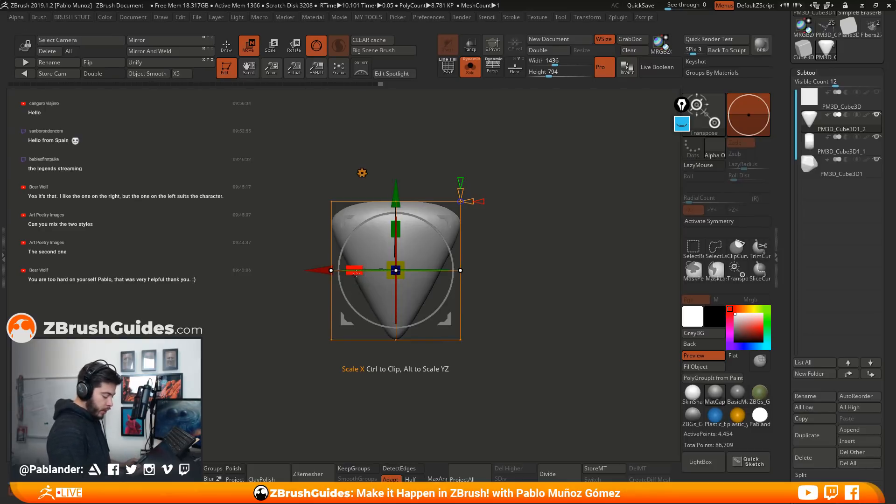
{"action": "left_click_drag", "start_coordinate": [357, 273], "coordinate": [337, 277]}
{"action": "left_click_drag", "start_coordinate": [397, 191], "coordinate": [396, 202]}
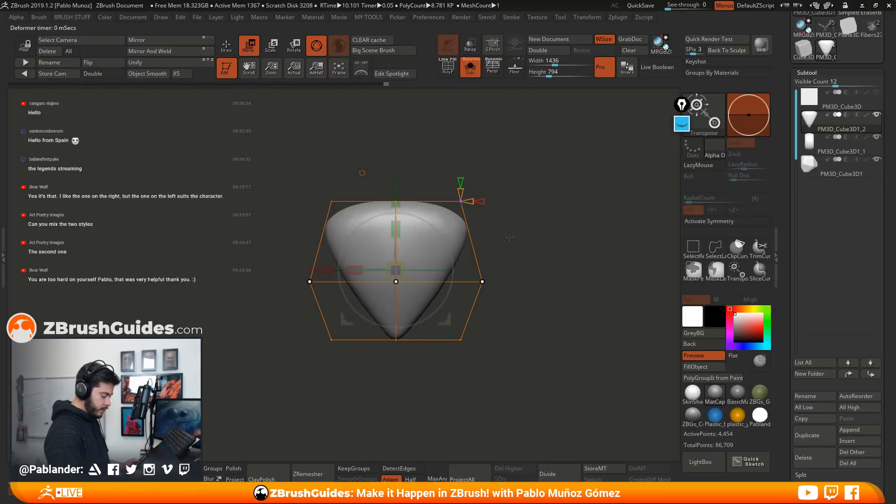
{"action": "left_click_drag", "start_coordinate": [356, 271], "coordinate": [353, 270]}
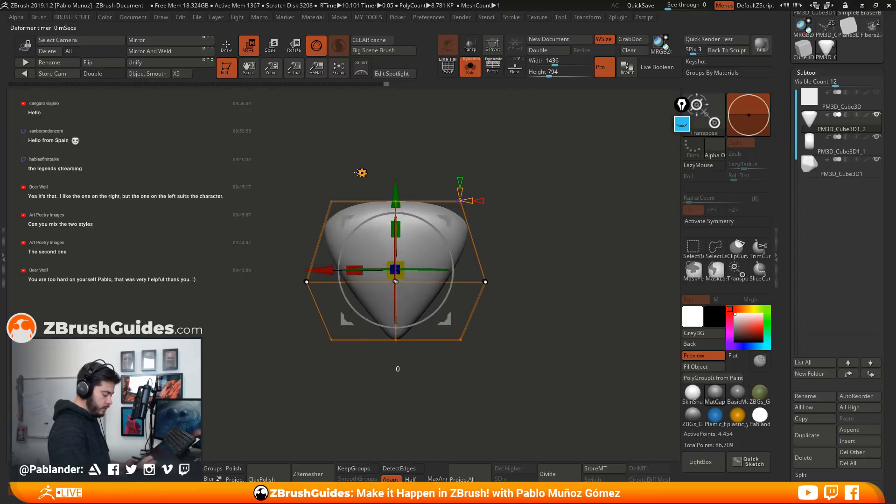
{"action": "left_click", "coordinate": [361, 172]}
{"action": "left_click", "coordinate": [568, 172]}
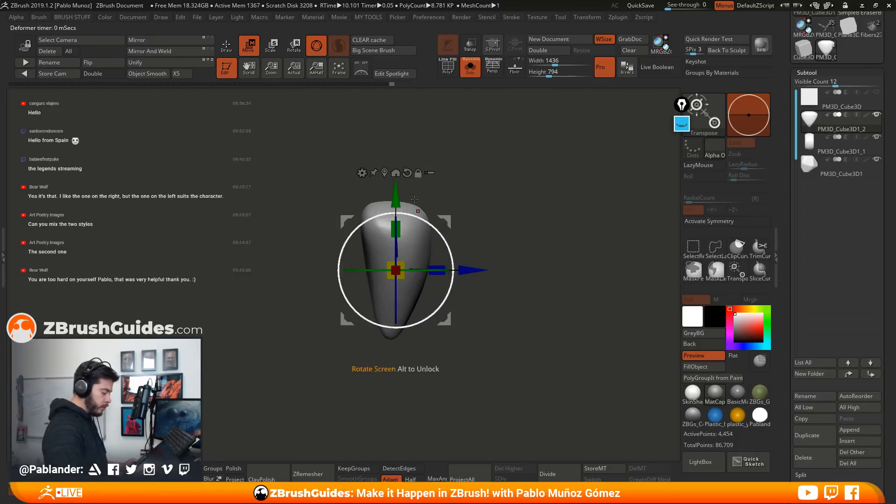
{"action": "key", "text": "q"}
{"action": "mouse_move", "coordinate": [518, 261]}
{"action": "left_mouse_down"}
{"action": "mouse_move", "coordinate": [495, 263]}
{"action": "mouse_move", "coordinate": [479, 288]}
{"action": "left_mouse_up"}
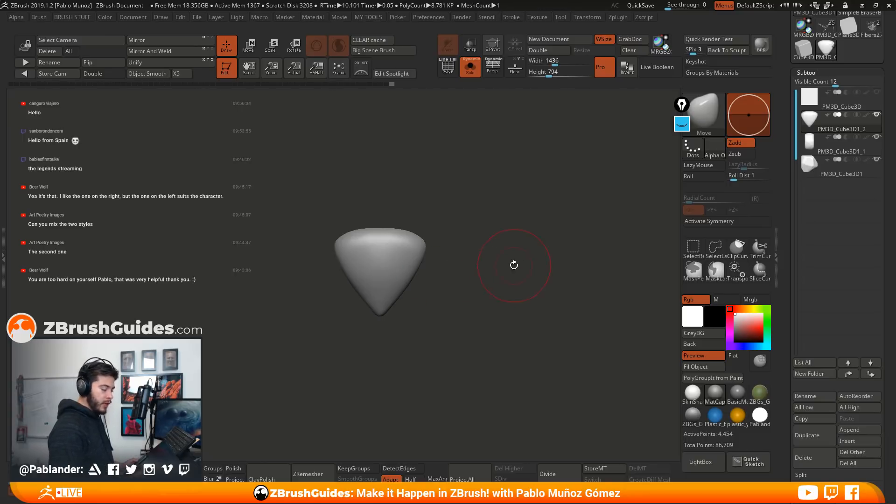
{"action": "mouse_move", "coordinate": [436, 263]}
{"action": "left_mouse_down"}
{"action": "mouse_move", "coordinate": [484, 326]}
{"action": "mouse_move", "coordinate": [464, 333]}
{"action": "mouse_move", "coordinate": [466, 273]}
{"action": "mouse_move", "coordinate": [456, 266]}
{"action": "mouse_move", "coordinate": [534, 213]}
{"action": "mouse_move", "coordinate": [530, 277]}
{"action": "mouse_move", "coordinate": [450, 252]}
{"action": "mouse_move", "coordinate": [475, 233]}
{"action": "left_mouse_up"}
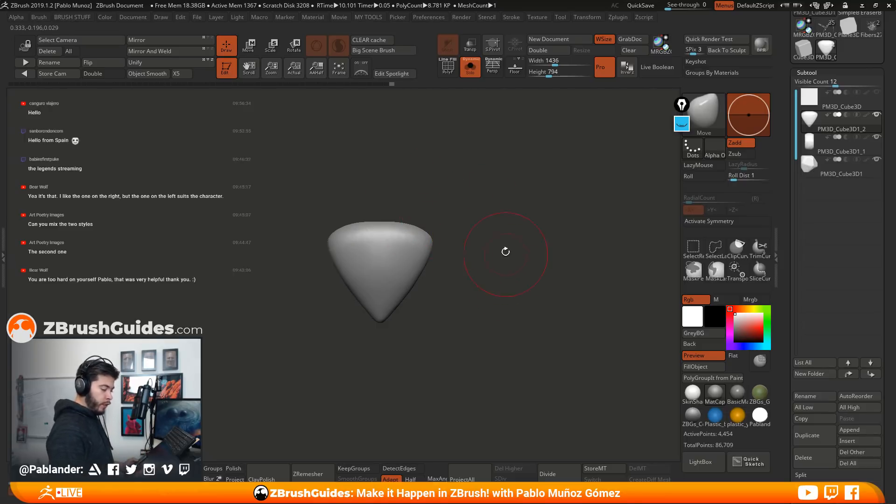
Make the plain PM3D_Cube3D subtool active and scale it thinner along the X axis
{"action": "left_click", "coordinate": [840, 99]}
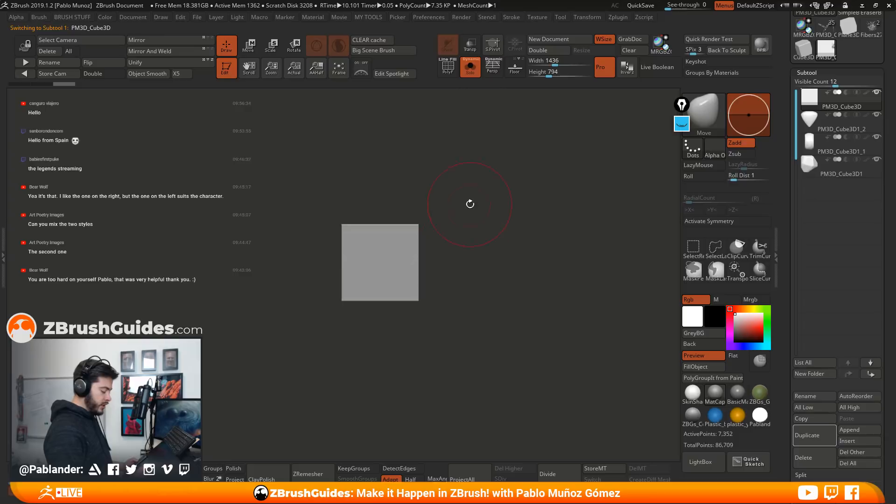
{"action": "left_click_drag", "start_coordinate": [469, 204], "coordinate": [480, 219]}
{"action": "mouse_move", "coordinate": [500, 282]}
{"action": "left_mouse_down"}
{"action": "mouse_move", "coordinate": [502, 296]}
{"action": "mouse_move", "coordinate": [504, 288]}
{"action": "left_mouse_up"}
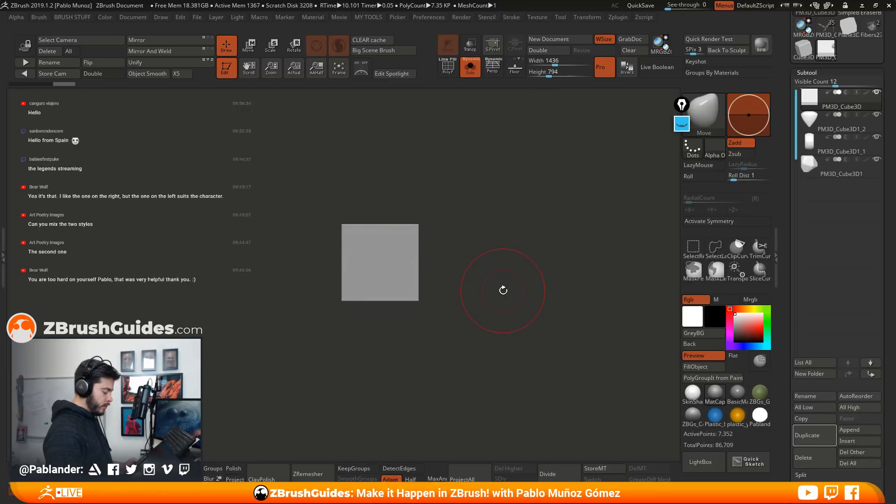
{"action": "left_click_drag", "start_coordinate": [496, 226], "coordinate": [502, 232], "text": "alt"}
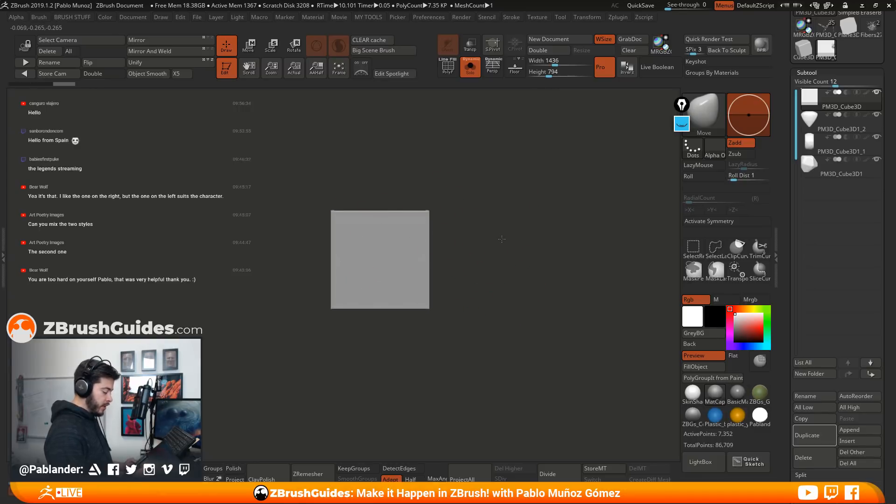
{"action": "left_click_drag", "start_coordinate": [450, 244], "coordinate": [512, 249]}
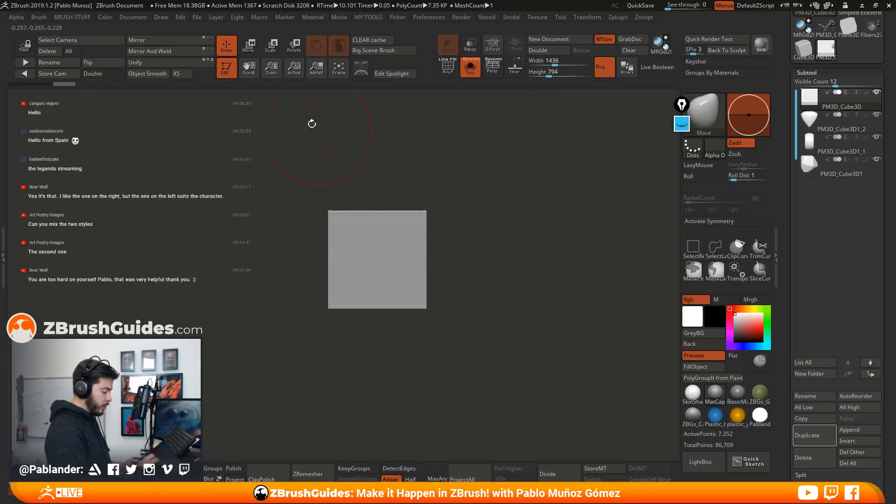
{"action": "key", "text": "w"}
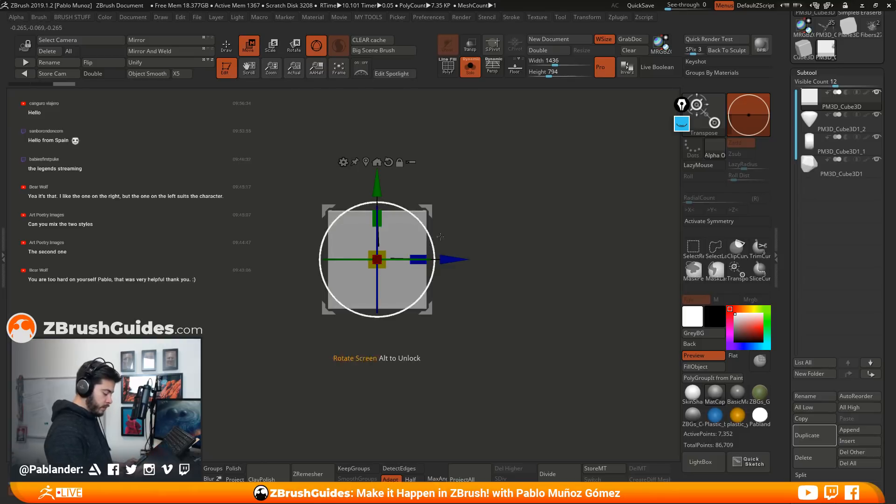
{"action": "left_click_drag", "start_coordinate": [443, 238], "coordinate": [472, 224], "text": "shift"}
{"action": "mouse_move", "coordinate": [350, 254]}
{"action": "left_mouse_down"}
{"action": "mouse_move", "coordinate": [509, 234]}
{"action": "mouse_move", "coordinate": [543, 246]}
{"action": "mouse_move", "coordinate": [520, 279]}
{"action": "mouse_move", "coordinate": [484, 300]}
{"action": "mouse_move", "coordinate": [513, 290]}
{"action": "left_mouse_up"}
{"action": "left_click_drag", "start_coordinate": [490, 247], "coordinate": [523, 251]}
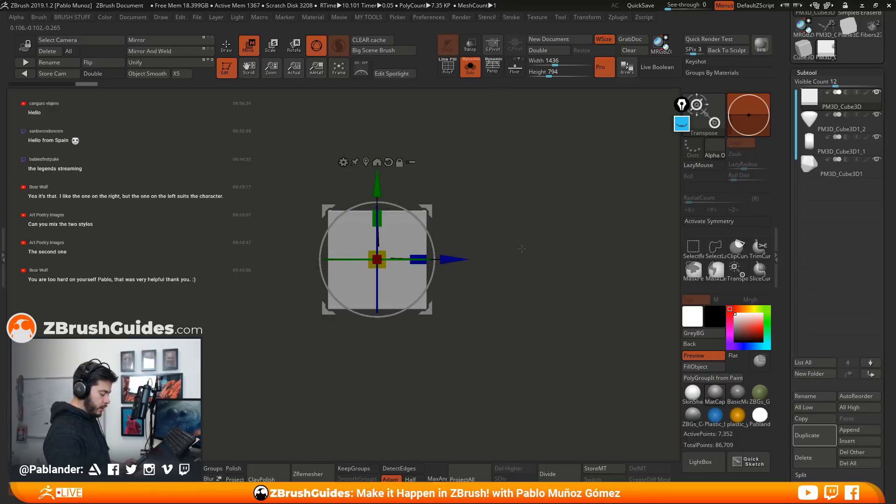
Rotate the thinned cube about the X axis into a diamond orientation and remesh it with DynaMesh at a higher resolution
{"action": "left_click_drag", "start_coordinate": [394, 205], "coordinate": [443, 228]}
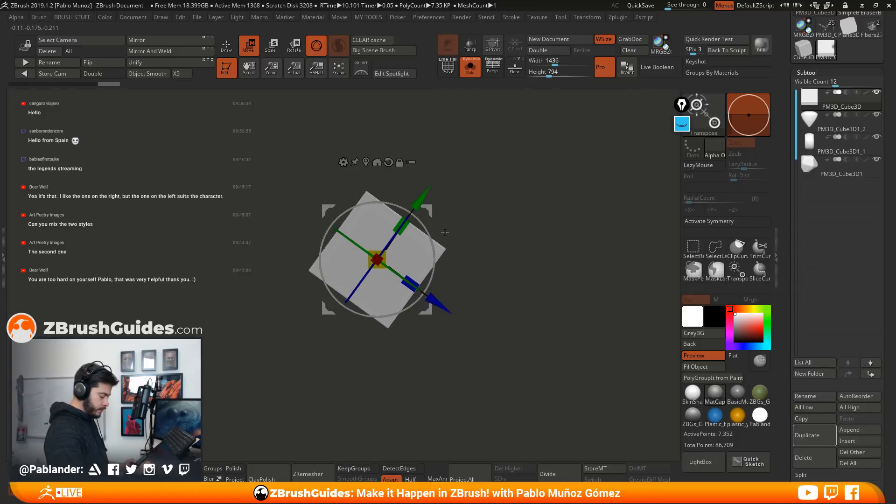
{"action": "key", "text": "q"}
{"action": "left_click_drag", "start_coordinate": [526, 235], "coordinate": [493, 233]}
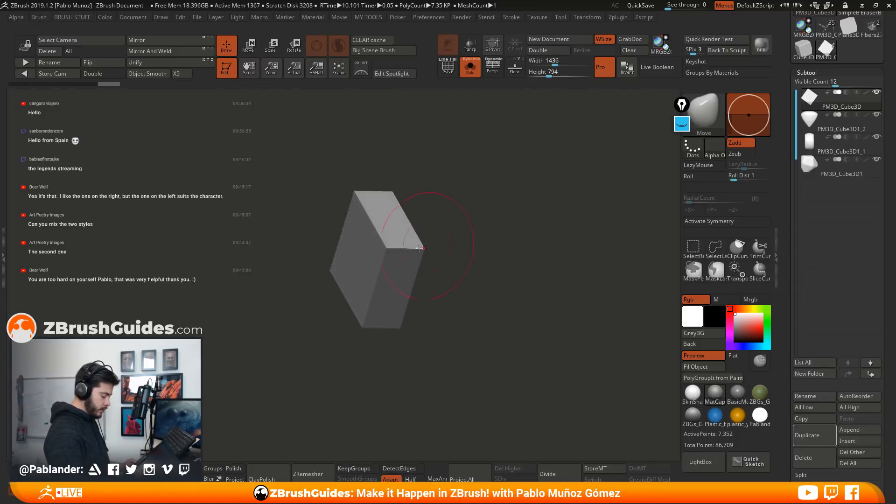
{"action": "left_click_drag", "start_coordinate": [531, 150], "coordinate": [487, 279], "text": "ctrl"}
{"action": "key", "text": "ctrl+z"}
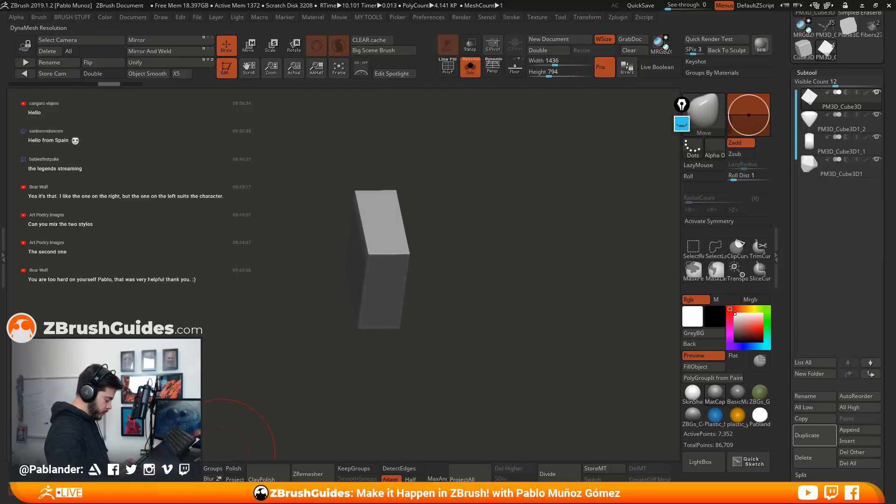
{"action": "left_click_drag", "start_coordinate": [494, 160], "coordinate": [500, 293], "text": "ctrl"}
Switch to the hPolish brush, adjust its settings and flatten the long upper edge of the diamond block
{"action": "key", "text": "b"}
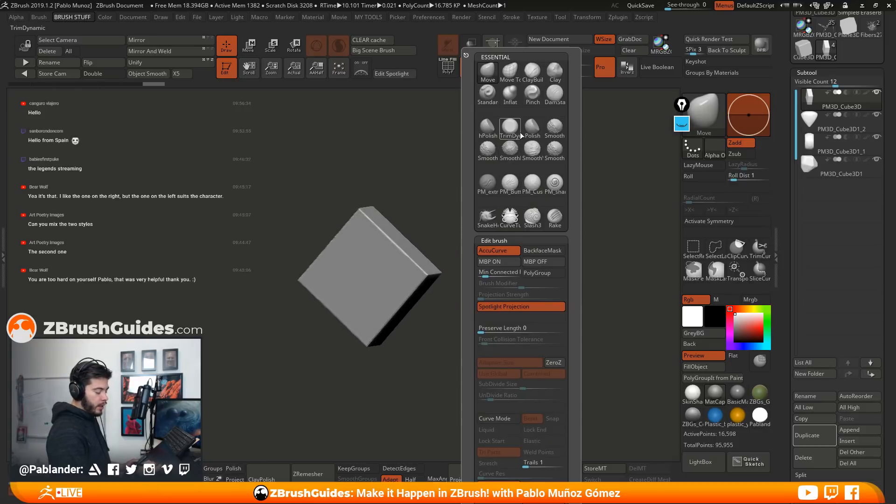
{"action": "left_click", "coordinate": [487, 128]}
{"action": "left_click_drag", "start_coordinate": [434, 240], "coordinate": [423, 147]}
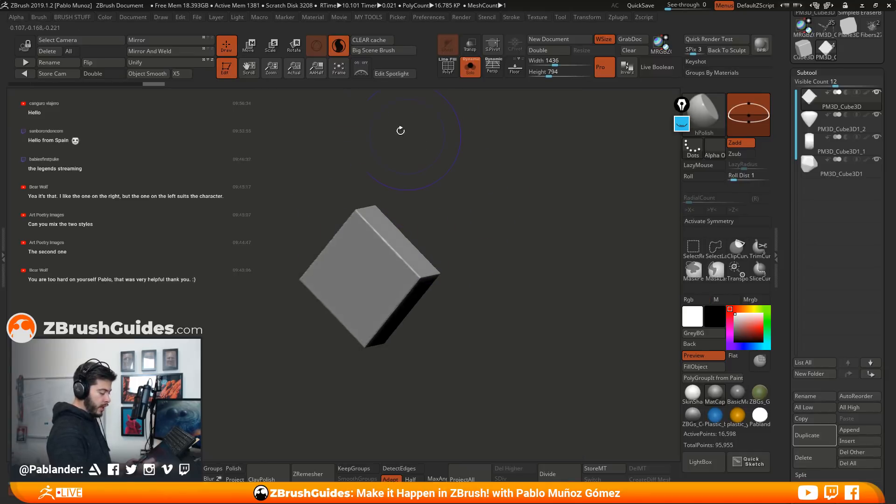
{"action": "key", "text": "space"}
{"action": "left_click_drag", "start_coordinate": [521, 198], "coordinate": [419, 268]}
{"action": "left_click_drag", "start_coordinate": [384, 227], "coordinate": [425, 272]}
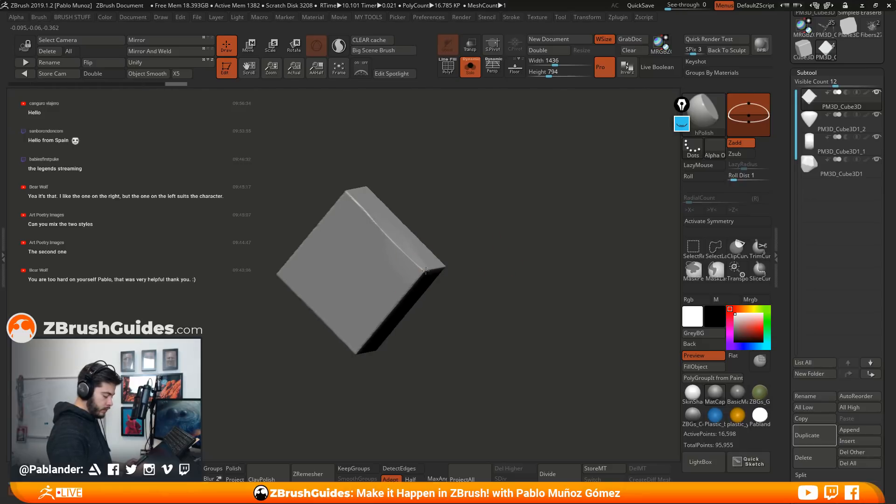
{"action": "left_click_drag", "start_coordinate": [508, 272], "coordinate": [460, 273]}
{"action": "left_click_drag", "start_coordinate": [490, 248], "coordinate": [414, 272]}
Polish the block's top and side corners with hPolish, working on both the front and back faces
{"action": "left_click_drag", "start_coordinate": [552, 237], "coordinate": [507, 250], "text": "alt"}
{"action": "mouse_move", "coordinate": [385, 221]}
{"action": "left_mouse_down"}
{"action": "mouse_move", "coordinate": [382, 233]}
{"action": "mouse_move", "coordinate": [391, 189]}
{"action": "left_mouse_up"}
{"action": "left_click_drag", "start_coordinate": [463, 263], "coordinate": [503, 266]}
{"action": "left_click_drag", "start_coordinate": [380, 271], "coordinate": [362, 201]}
{"action": "mouse_move", "coordinate": [436, 233]}
{"action": "left_mouse_down"}
{"action": "mouse_move", "coordinate": [463, 233]}
{"action": "mouse_move", "coordinate": [457, 281]}
{"action": "left_mouse_up"}
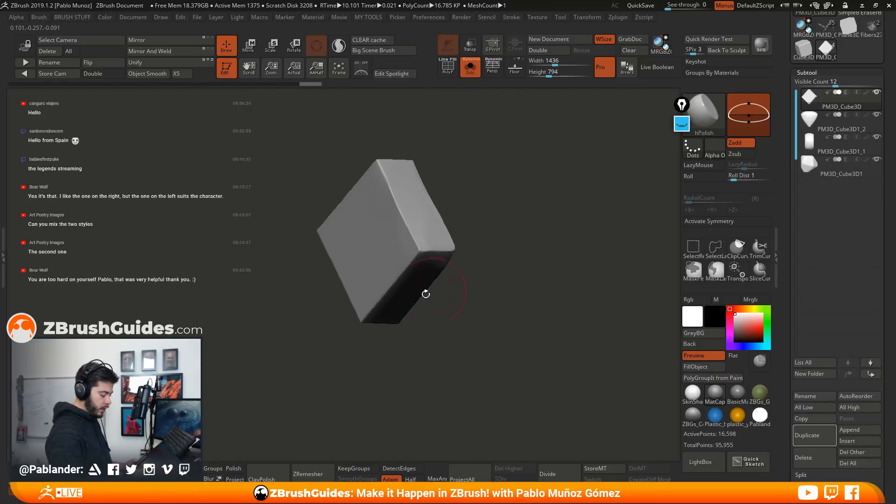
{"action": "left_click_drag", "start_coordinate": [511, 256], "coordinate": [533, 250]}
{"action": "left_click_drag", "start_coordinate": [402, 180], "coordinate": [408, 173]}
{"action": "left_click_drag", "start_coordinate": [459, 187], "coordinate": [528, 194]}
{"action": "left_click_drag", "start_coordinate": [335, 247], "coordinate": [386, 252]}
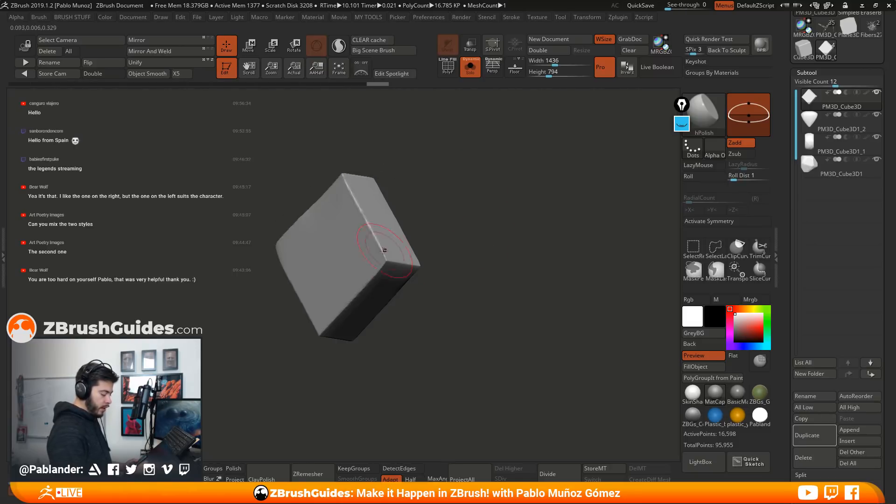
Smooth the block's lower edges and adjoining rim with short hPolish strokes from several angles
{"action": "left_click_drag", "start_coordinate": [362, 205], "coordinate": [348, 181]}
{"action": "left_click_drag", "start_coordinate": [426, 261], "coordinate": [472, 233], "text": "alt"}
{"action": "left_click_drag", "start_coordinate": [428, 239], "coordinate": [419, 250]}
{"action": "left_click_drag", "start_coordinate": [372, 294], "coordinate": [367, 302]}
{"action": "mouse_move", "coordinate": [434, 289]}
{"action": "left_mouse_down"}
{"action": "mouse_move", "coordinate": [459, 273]}
{"action": "mouse_move", "coordinate": [473, 229]}
{"action": "left_mouse_up"}
{"action": "left_click_drag", "start_coordinate": [405, 265], "coordinate": [367, 305]}
{"action": "left_click_drag", "start_coordinate": [436, 285], "coordinate": [504, 254]}
{"action": "left_click_drag", "start_coordinate": [365, 218], "coordinate": [360, 179]}
{"action": "left_click_drag", "start_coordinate": [427, 282], "coordinate": [455, 234]}
{"action": "left_click_drag", "start_coordinate": [368, 260], "coordinate": [370, 254]}
Flatten the block's remaining edges and broad faces into uneven, stone-like planes with hPolish
{"action": "left_click_drag", "start_coordinate": [413, 217], "coordinate": [515, 229]}
{"action": "left_click_drag", "start_coordinate": [385, 211], "coordinate": [378, 186]}
{"action": "left_click_drag", "start_coordinate": [450, 200], "coordinate": [489, 210]}
{"action": "left_click_drag", "start_coordinate": [358, 318], "coordinate": [312, 274]}
{"action": "left_click_drag", "start_coordinate": [413, 186], "coordinate": [464, 194]}
{"action": "left_click_drag", "start_coordinate": [335, 180], "coordinate": [322, 205]}
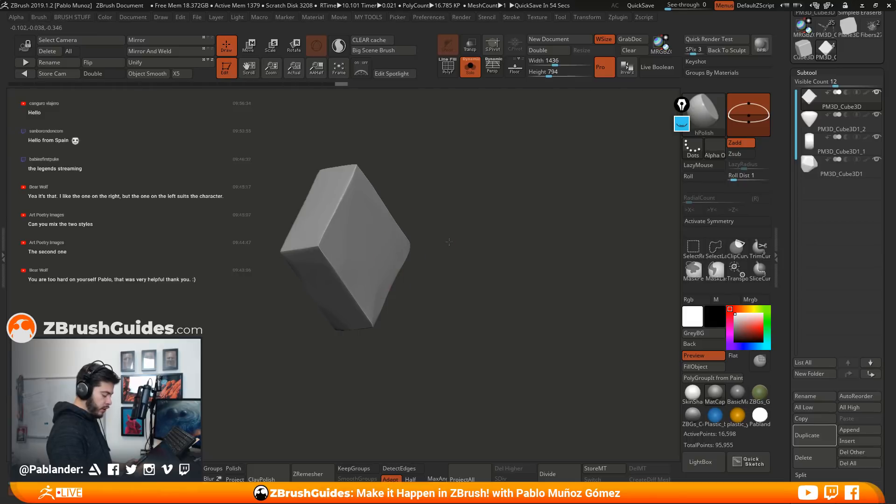
{"action": "left_click_drag", "start_coordinate": [436, 241], "coordinate": [454, 236]}
{"action": "left_click_drag", "start_coordinate": [394, 279], "coordinate": [382, 294]}
{"action": "mouse_move", "coordinate": [448, 281]}
{"action": "left_mouse_down"}
{"action": "mouse_move", "coordinate": [463, 255]}
{"action": "mouse_move", "coordinate": [364, 308]}
{"action": "left_mouse_up"}
{"action": "mouse_move", "coordinate": [375, 276]}
{"action": "left_mouse_down"}
{"action": "mouse_move", "coordinate": [374, 243]}
{"action": "mouse_move", "coordinate": [475, 274]}
{"action": "mouse_move", "coordinate": [460, 308]}
{"action": "mouse_move", "coordinate": [500, 300]}
{"action": "mouse_move", "coordinate": [521, 222]}
{"action": "mouse_move", "coordinate": [491, 200]}
{"action": "mouse_move", "coordinate": [485, 275]}
{"action": "mouse_move", "coordinate": [487, 264]}
{"action": "left_mouse_up"}
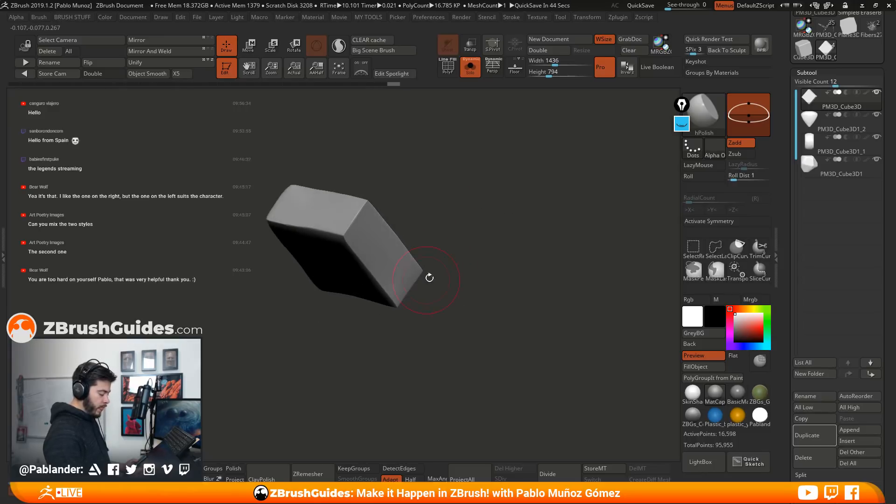
Trim the block's corner edge with the TrimDynamic brush at an adjusted draw size and remesh the block with DynaMesh
{"action": "key", "text": "b"}
{"action": "left_click", "coordinate": [503, 128]}
{"action": "mouse_move", "coordinate": [439, 191]}
{"action": "left_mouse_down", "text": "alt"}
{"action": "mouse_move", "coordinate": [470, 234]}
{"action": "mouse_move", "coordinate": [554, 211]}
{"action": "left_mouse_up", "text": "alt"}
{"action": "key", "text": "space"}
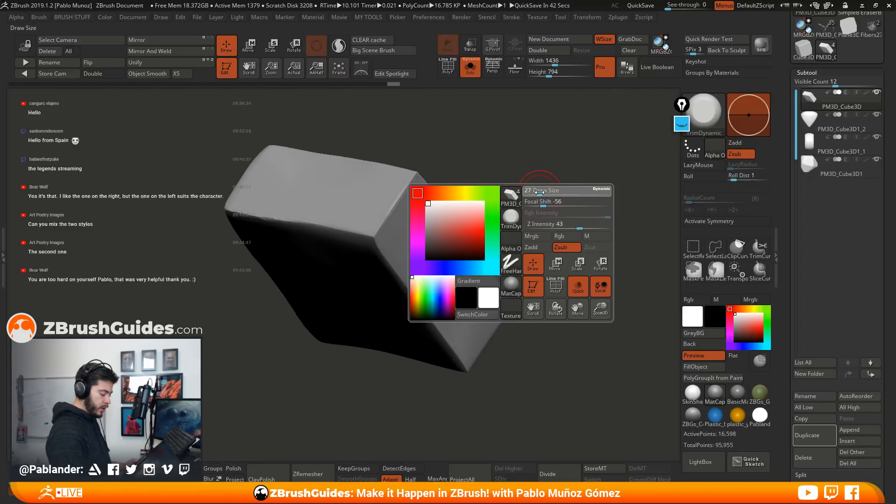
{"action": "left_click_drag", "start_coordinate": [403, 196], "coordinate": [375, 231]}
{"action": "mouse_move", "coordinate": [506, 240]}
{"action": "left_mouse_down", "text": "alt"}
{"action": "mouse_move", "coordinate": [501, 211]}
{"action": "mouse_move", "coordinate": [496, 248]}
{"action": "left_mouse_up", "text": "alt"}
{"action": "mouse_move", "coordinate": [497, 206]}
{"action": "left_mouse_down", "text": "ctrl"}
{"action": "mouse_move", "coordinate": [522, 249]}
{"action": "mouse_move", "coordinate": [482, 245]}
{"action": "mouse_move", "coordinate": [502, 247]}
{"action": "mouse_move", "coordinate": [485, 263]}
{"action": "left_mouse_up", "text": "ctrl"}
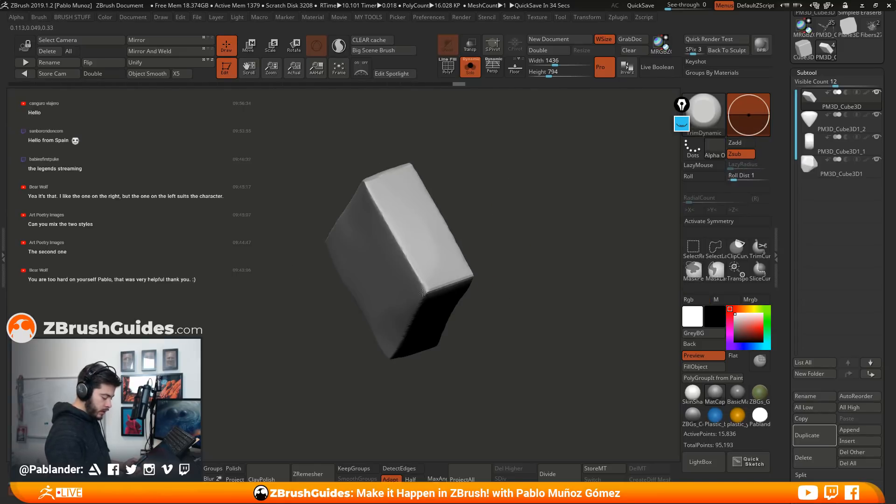
Trim the block's remaining edges and corners from several angles with TrimDynamic and soften the result with ClayPolish
{"action": "mouse_move", "coordinate": [426, 291]}
{"action": "left_mouse_down"}
{"action": "mouse_move", "coordinate": [470, 274]}
{"action": "mouse_move", "coordinate": [493, 307]}
{"action": "mouse_move", "coordinate": [468, 343]}
{"action": "left_mouse_up"}
{"action": "left_click_drag", "start_coordinate": [469, 343], "coordinate": [488, 303], "text": "alt"}
{"action": "left_click_drag", "start_coordinate": [359, 325], "coordinate": [516, 289]}
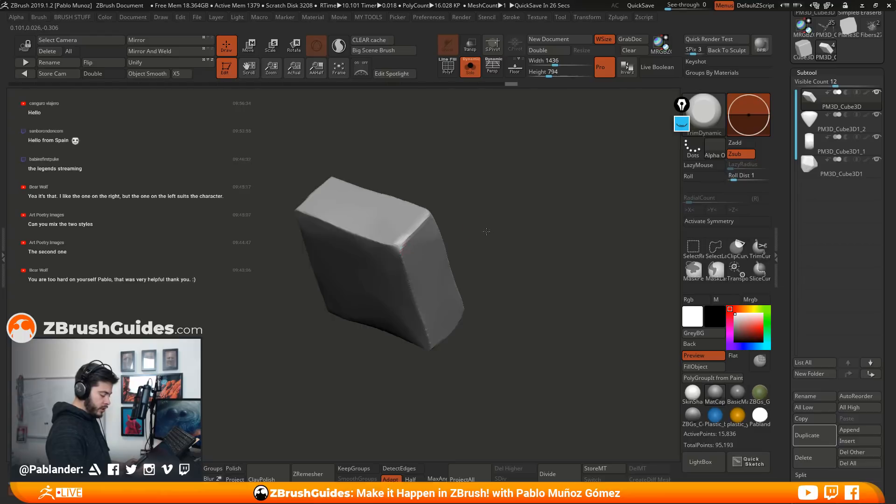
{"action": "left_click_drag", "start_coordinate": [480, 230], "coordinate": [406, 256]}
{"action": "left_click_drag", "start_coordinate": [395, 260], "coordinate": [398, 275]}
{"action": "mouse_move", "coordinate": [471, 233]}
{"action": "left_mouse_down"}
{"action": "mouse_move", "coordinate": [461, 291]}
{"action": "mouse_move", "coordinate": [430, 206]}
{"action": "left_mouse_up"}
{"action": "mouse_move", "coordinate": [482, 214]}
{"action": "left_mouse_down"}
{"action": "mouse_move", "coordinate": [516, 222]}
{"action": "mouse_move", "coordinate": [500, 296]}
{"action": "mouse_move", "coordinate": [481, 278]}
{"action": "left_mouse_up"}
{"action": "left_click_drag", "start_coordinate": [391, 304], "coordinate": [395, 306]}
{"action": "left_click_drag", "start_coordinate": [498, 288], "coordinate": [520, 330]}
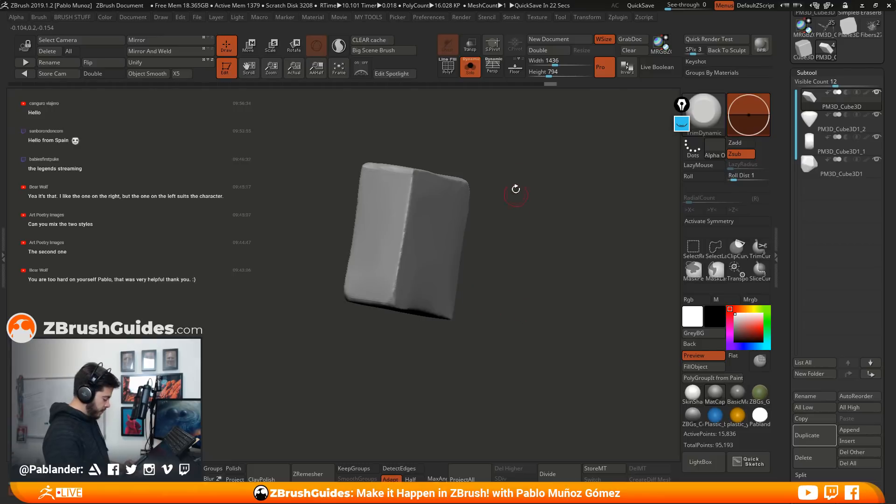
{"action": "left_click_drag", "start_coordinate": [543, 182], "coordinate": [551, 363], "text": "ctrl"}
{"action": "left_click", "coordinate": [282, 468]}
Turn off Solo mode to show all the stones together and align the view straight onto their narrow side
{"action": "mouse_move", "coordinate": [501, 252]}
{"action": "left_mouse_down"}
{"action": "mouse_move", "coordinate": [538, 335]}
{"action": "mouse_move", "coordinate": [597, 290]}
{"action": "mouse_move", "coordinate": [533, 288]}
{"action": "left_mouse_up"}
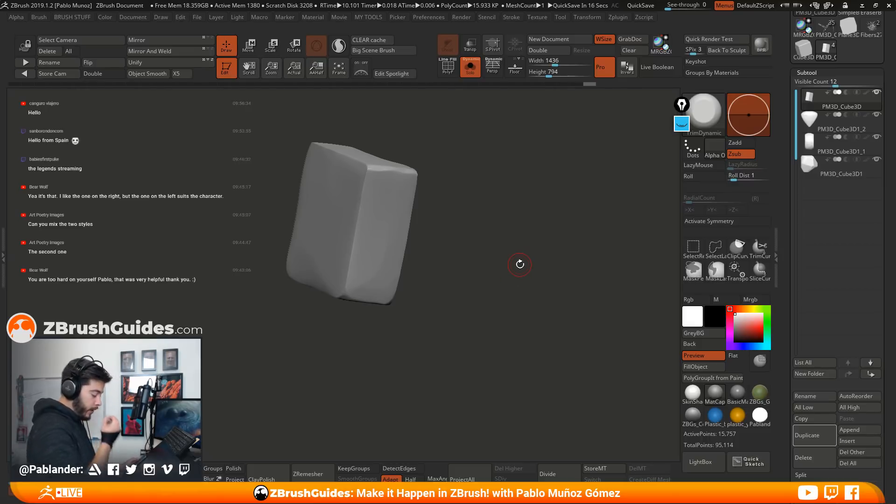
{"action": "left_click_drag", "start_coordinate": [496, 247], "coordinate": [514, 242], "text": "shift"}
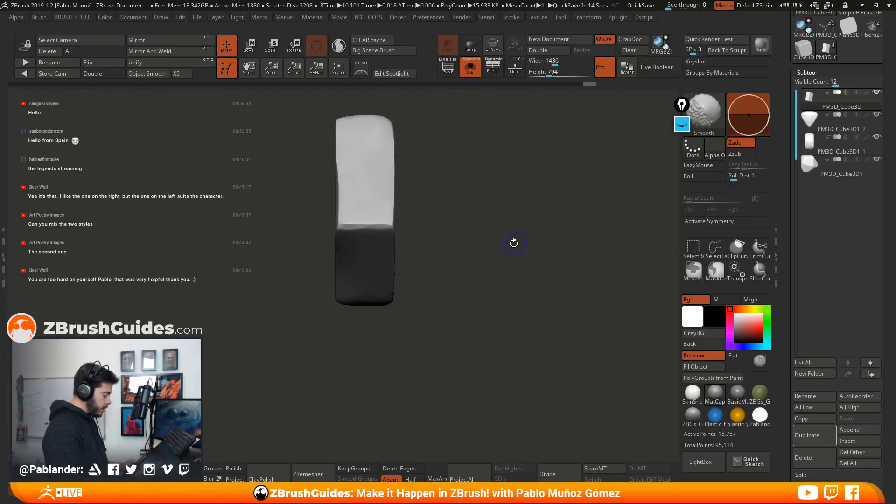
{"action": "left_click_drag", "start_coordinate": [518, 310], "coordinate": [505, 251], "text": "alt"}
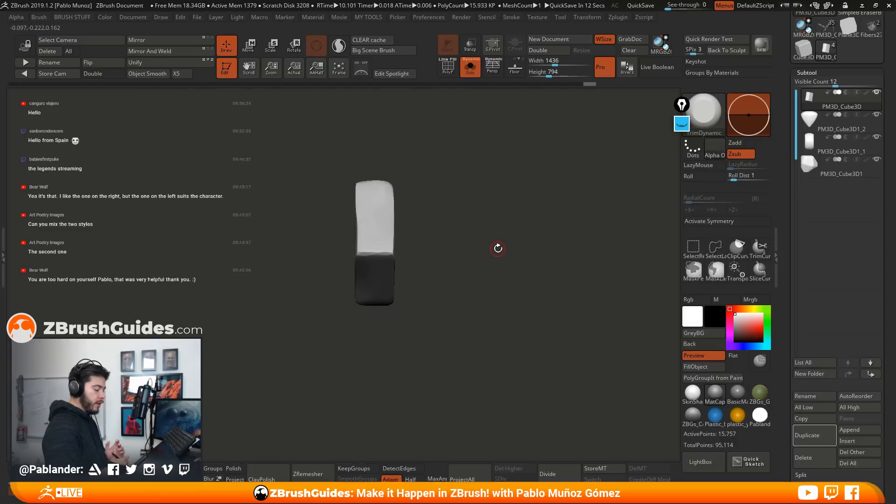
{"action": "left_click_drag", "start_coordinate": [502, 258], "coordinate": [479, 252], "text": "alt"}
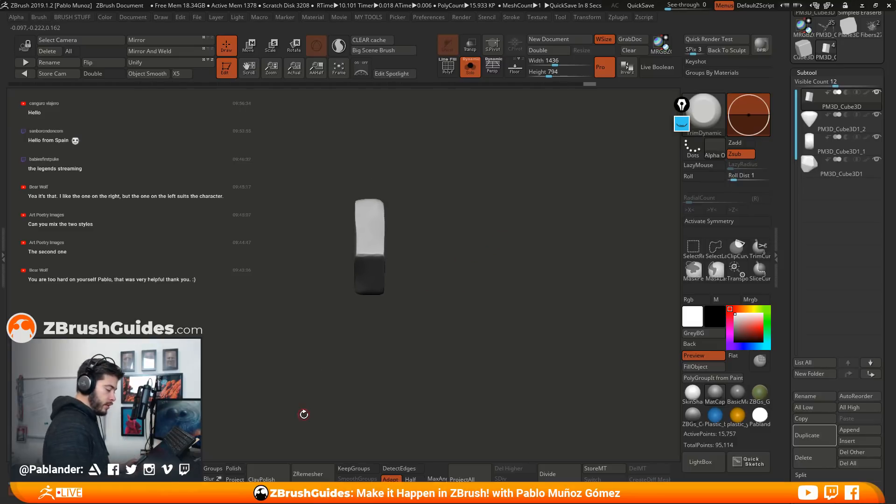
{"action": "left_click", "coordinate": [470, 71]}
{"action": "mouse_move", "coordinate": [465, 237]}
{"action": "left_mouse_down"}
{"action": "mouse_move", "coordinate": [460, 231]}
{"action": "mouse_move", "coordinate": [470, 234]}
{"action": "left_mouse_up"}
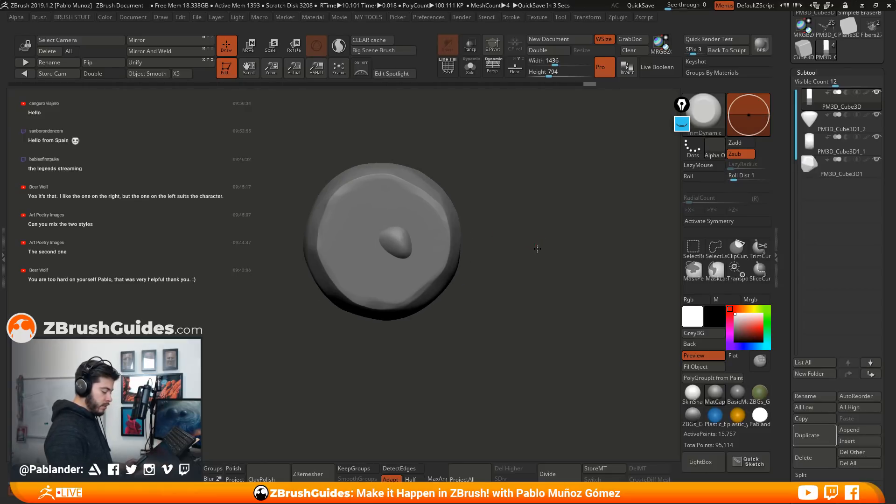
{"action": "left_click_drag", "start_coordinate": [540, 249], "coordinate": [498, 246]}
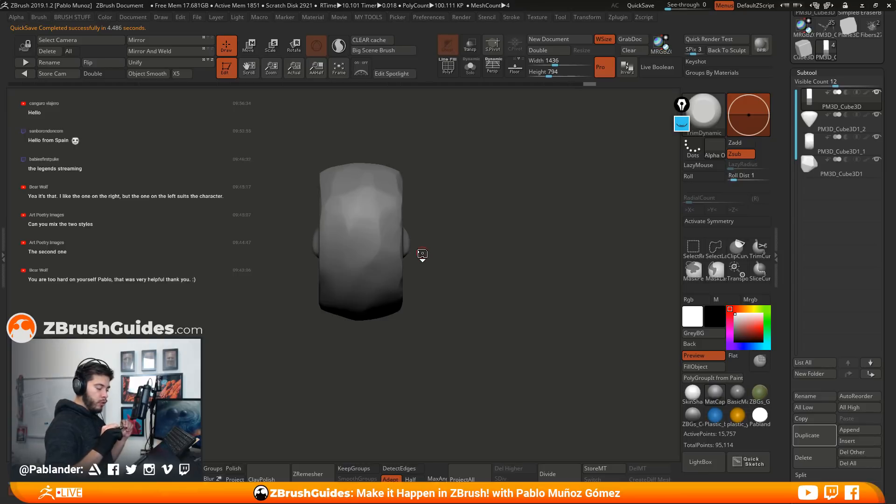
{"action": "left_click_drag", "start_coordinate": [442, 214], "coordinate": [484, 267], "text": "alt"}
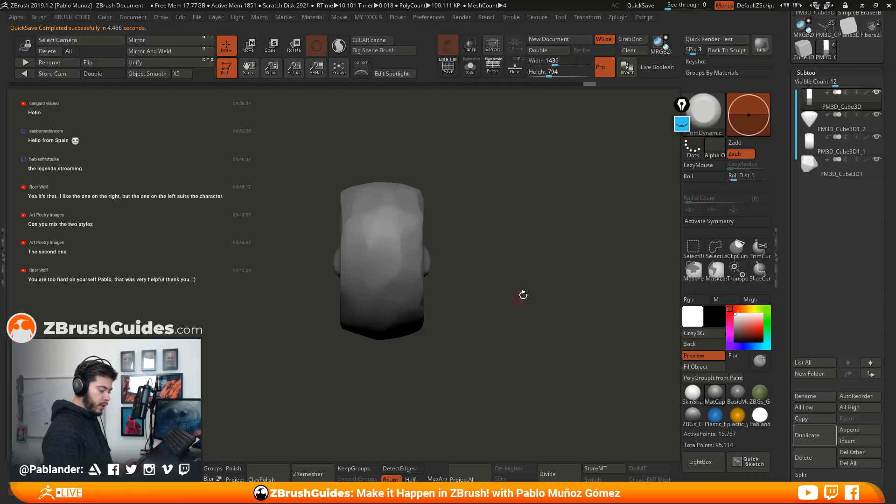
Draw a yellow box around the stones with the on-screen annotation pen
{"action": "left_click", "coordinate": [681, 125]}
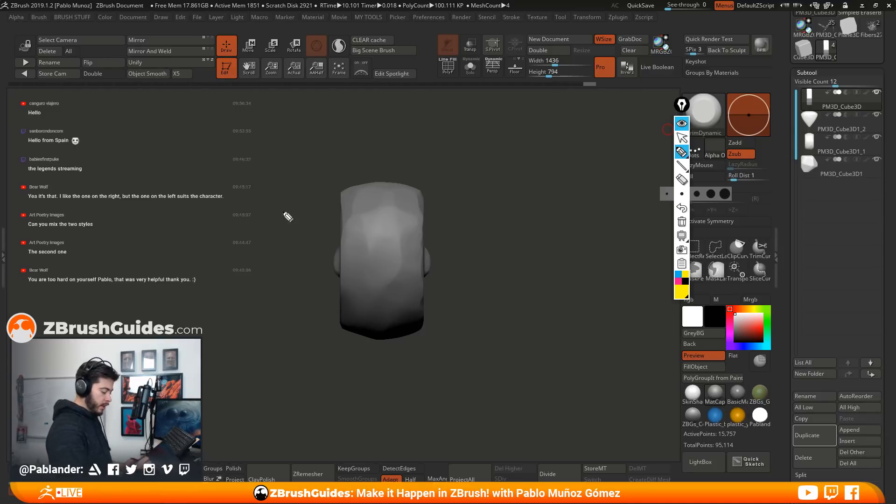
{"action": "mouse_move", "coordinate": [278, 176]}
{"action": "left_mouse_down"}
{"action": "mouse_move", "coordinate": [494, 182]}
{"action": "mouse_move", "coordinate": [485, 350]}
{"action": "left_mouse_up"}
{"action": "mouse_move", "coordinate": [276, 177]}
{"action": "left_mouse_down"}
{"action": "mouse_move", "coordinate": [282, 366]}
{"action": "mouse_move", "coordinate": [485, 367]}
{"action": "mouse_move", "coordinate": [485, 346]}
{"action": "left_mouse_up"}
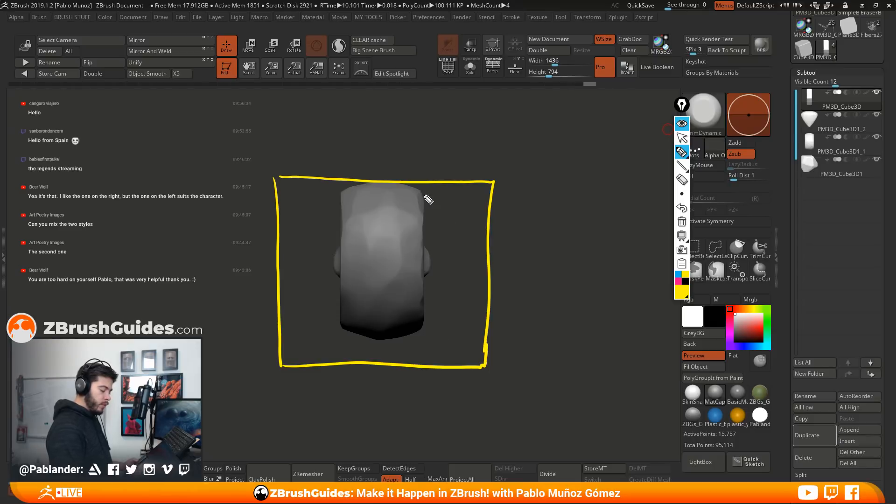
Sketch shaded blue connecting rods from both sides of the stones to the yellow box and mark their end points
{"action": "left_click", "coordinate": [678, 277]}
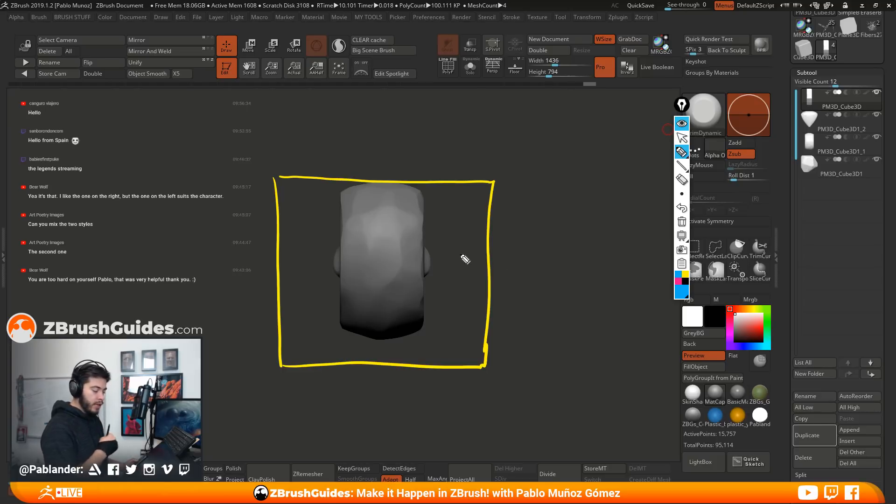
{"action": "left_click_drag", "start_coordinate": [437, 264], "coordinate": [490, 263]}
{"action": "left_click_drag", "start_coordinate": [437, 265], "coordinate": [489, 266]}
{"action": "left_click_drag", "start_coordinate": [278, 257], "coordinate": [334, 258]}
{"action": "left_click_drag", "start_coordinate": [279, 264], "coordinate": [335, 264]}
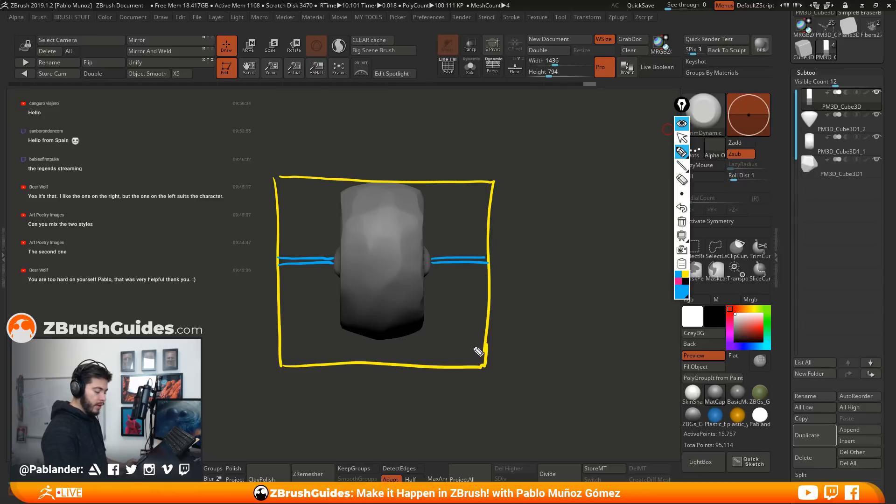
{"action": "left_click_drag", "start_coordinate": [488, 250], "coordinate": [488, 270]}
{"action": "left_click_drag", "start_coordinate": [279, 251], "coordinate": [279, 280]}
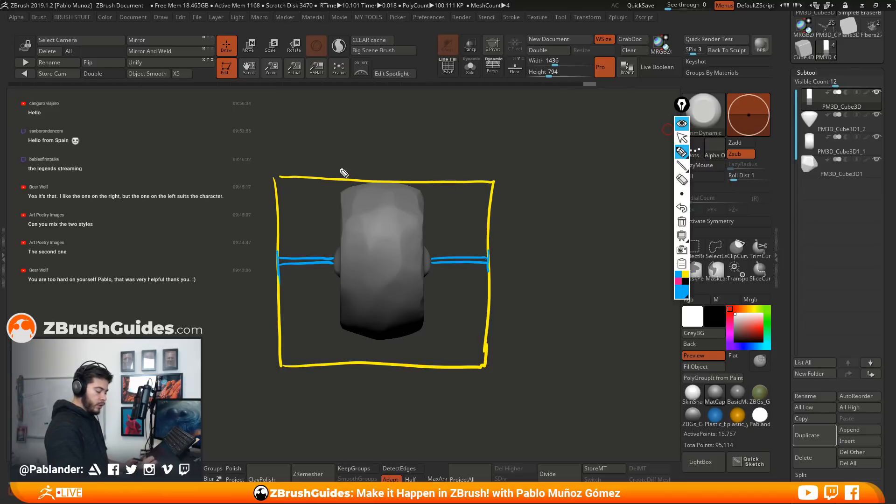
{"action": "left_click_drag", "start_coordinate": [289, 265], "coordinate": [333, 263]}
{"action": "left_click_drag", "start_coordinate": [456, 265], "coordinate": [488, 263]}
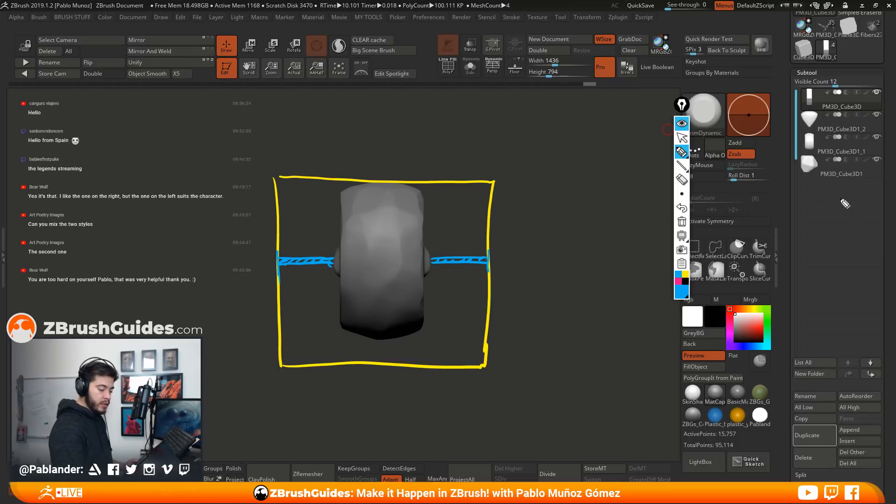
Mark the stone subtools in the subtool list with blue annotation strokes
{"action": "mouse_move", "coordinate": [796, 119]}
{"action": "left_mouse_down"}
{"action": "mouse_move", "coordinate": [816, 121]}
{"action": "mouse_move", "coordinate": [823, 98]}
{"action": "left_mouse_up"}
{"action": "left_click_drag", "start_coordinate": [801, 142], "coordinate": [853, 142]}
{"action": "left_click_drag", "start_coordinate": [793, 165], "coordinate": [842, 166]}
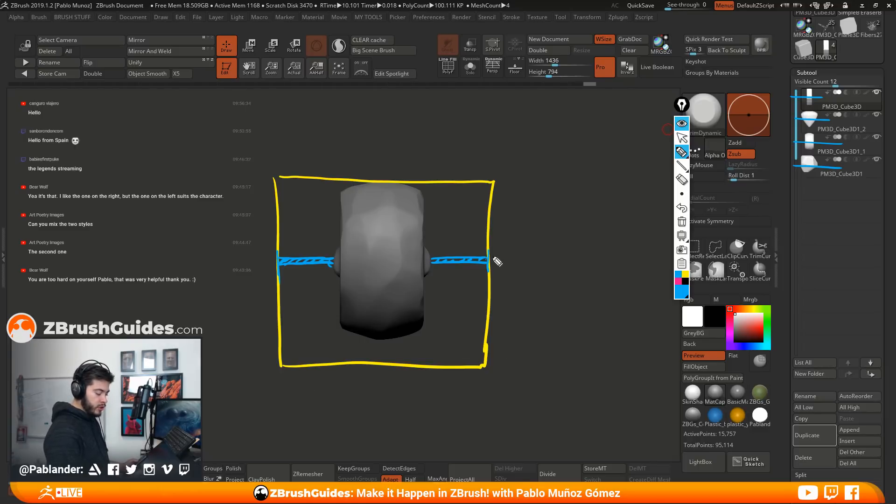
Label one end of the sketched rod "start" and the opposite end "finish" beside the yellow box
{"action": "left_click_drag", "start_coordinate": [250, 231], "coordinate": [244, 245]}
{"action": "mouse_move", "coordinate": [251, 220]}
{"action": "left_mouse_down"}
{"action": "mouse_move", "coordinate": [256, 238]}
{"action": "mouse_move", "coordinate": [259, 229]}
{"action": "left_mouse_up"}
{"action": "left_click_drag", "start_coordinate": [262, 228], "coordinate": [273, 225]}
{"action": "left_click_drag", "start_coordinate": [275, 219], "coordinate": [275, 233]}
{"action": "left_click_drag", "start_coordinate": [270, 225], "coordinate": [280, 222]}
{"action": "left_click_drag", "start_coordinate": [499, 219], "coordinate": [494, 237]}
{"action": "left_click_drag", "start_coordinate": [494, 228], "coordinate": [503, 236]}
{"action": "left_click_drag", "start_coordinate": [506, 236], "coordinate": [535, 215]}
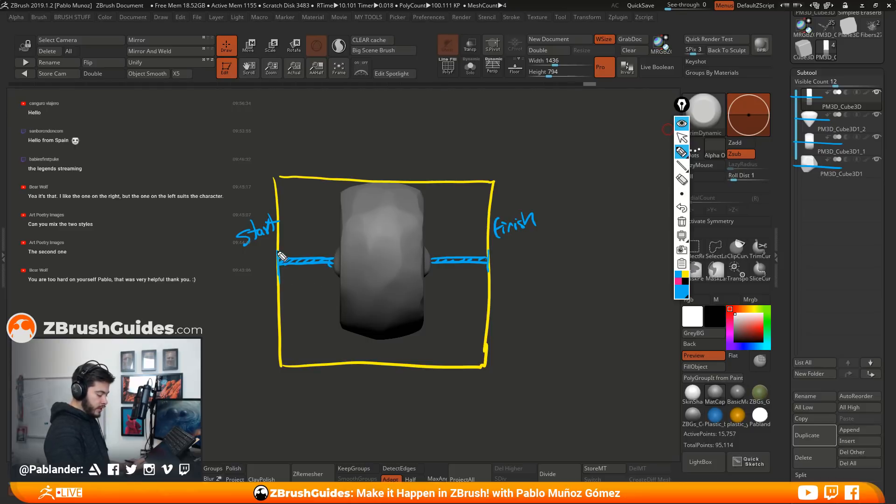
Sketch a neighbouring stone linked to the rod's finish end and hide the annotations
{"action": "mouse_move", "coordinate": [496, 255]}
{"action": "left_mouse_down"}
{"action": "mouse_move", "coordinate": [555, 259]}
{"action": "mouse_move", "coordinate": [606, 229]}
{"action": "mouse_move", "coordinate": [563, 260]}
{"action": "mouse_move", "coordinate": [642, 259]}
{"action": "mouse_move", "coordinate": [653, 249]}
{"action": "mouse_move", "coordinate": [846, 228]}
{"action": "mouse_move", "coordinate": [890, 236]}
{"action": "left_mouse_up"}
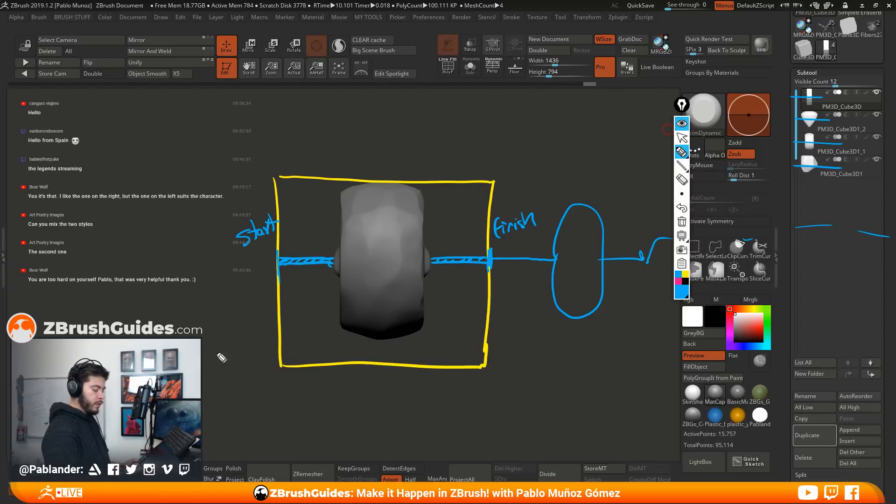
{"action": "left_click", "coordinate": [681, 124]}
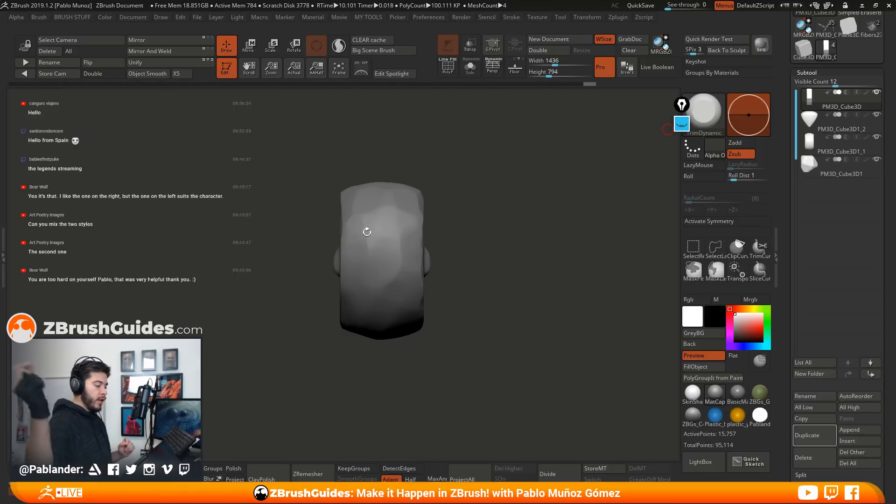
Save the project with QuickSave
{"action": "left_click_drag", "start_coordinate": [497, 256], "coordinate": [477, 252]}
{"action": "left_click", "coordinate": [642, 6]}
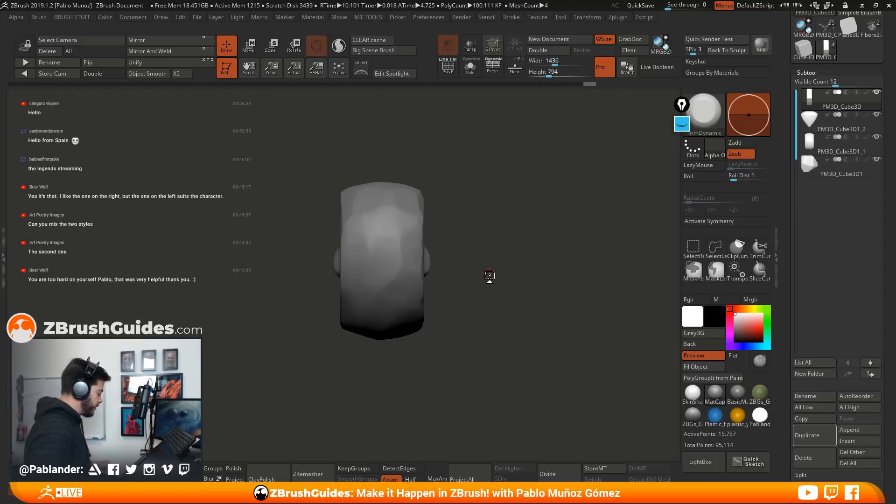
Append a Cylinder3D as a new subtool and make it the active subtool
{"action": "mouse_move", "coordinate": [508, 265]}
{"action": "left_mouse_down"}
{"action": "mouse_move", "coordinate": [481, 262]}
{"action": "mouse_move", "coordinate": [514, 259]}
{"action": "mouse_move", "coordinate": [481, 316]}
{"action": "left_mouse_up"}
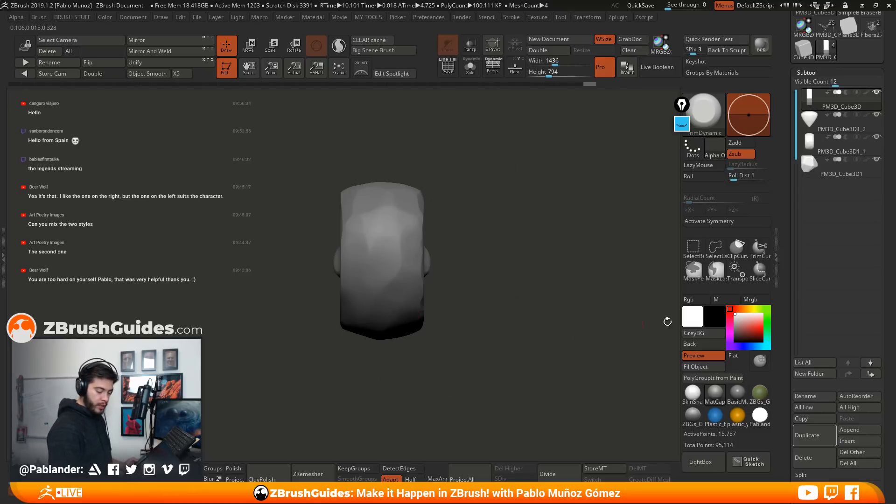
{"action": "left_click_drag", "start_coordinate": [509, 252], "coordinate": [512, 252]}
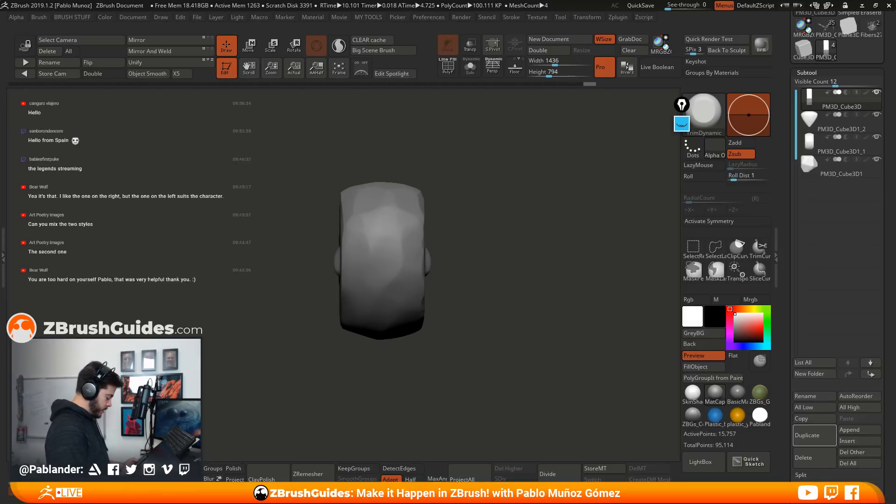
{"action": "left_click", "coordinate": [856, 430]}
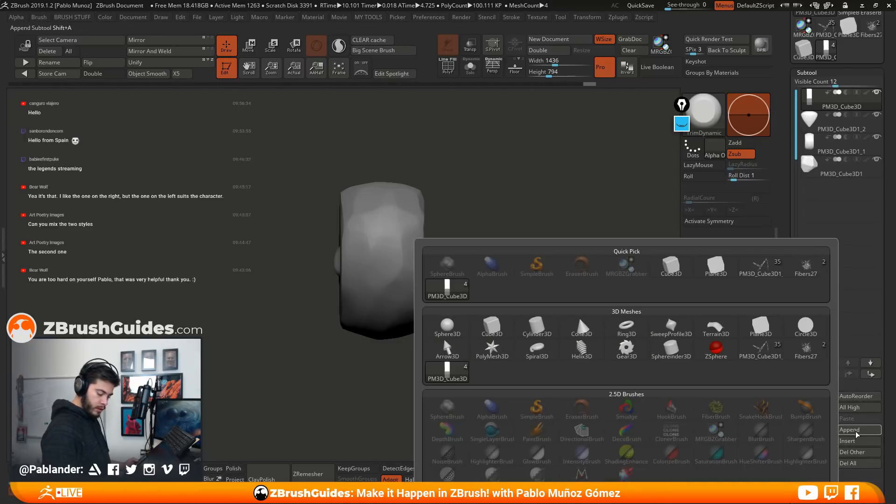
{"action": "left_click", "coordinate": [875, 433]}
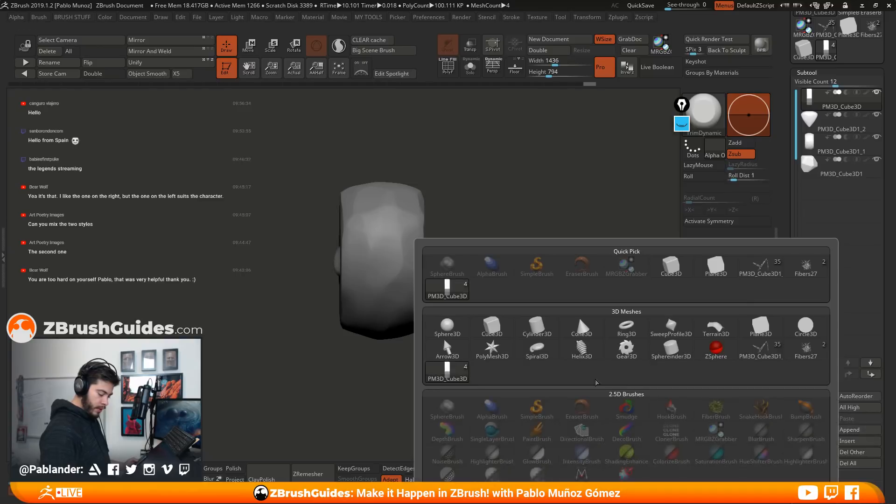
{"action": "left_click", "coordinate": [536, 328]}
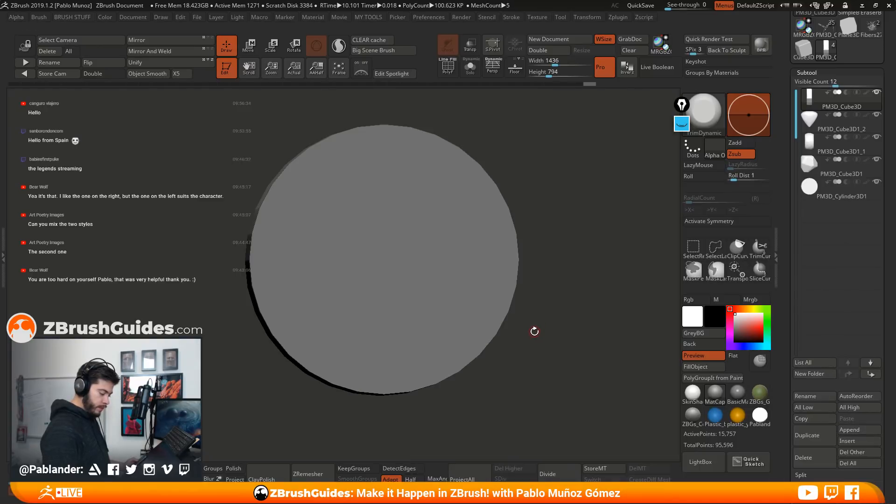
{"action": "left_click", "coordinate": [832, 193]}
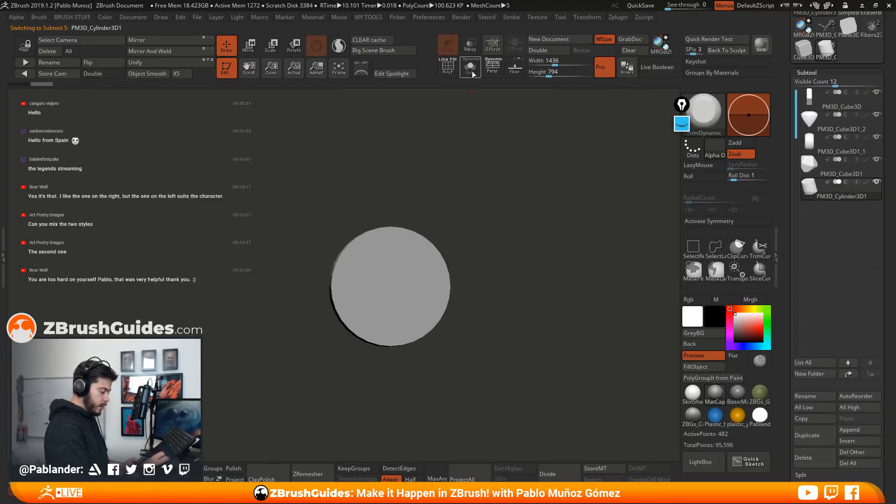
Rotate the cylinder to lie horizontally and scale it down into a thin rod passing through the stones' centre
{"action": "left_click", "coordinate": [252, 46]}
{"action": "left_click_drag", "start_coordinate": [480, 183], "coordinate": [489, 241], "text": "shift"}
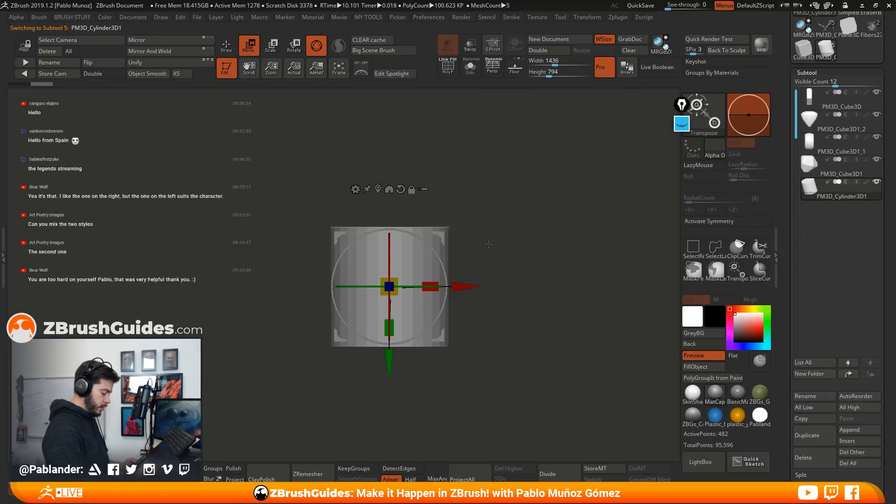
{"action": "left_click_drag", "start_coordinate": [432, 257], "coordinate": [434, 325]}
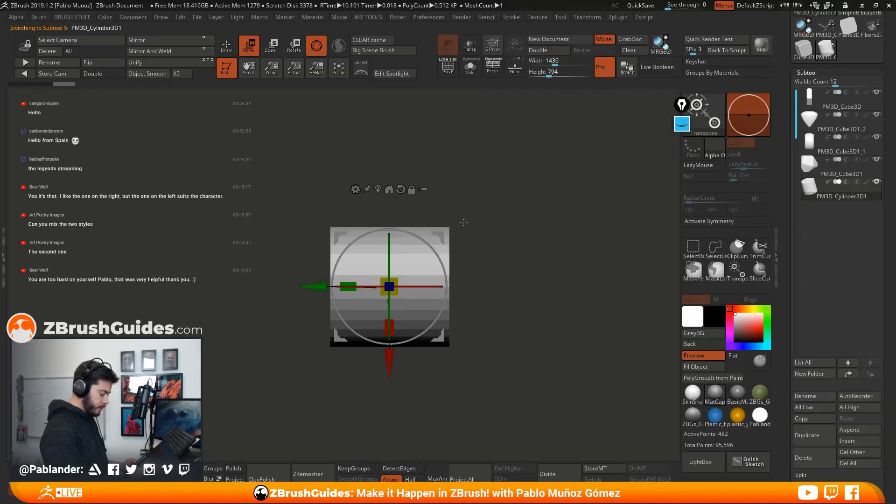
{"action": "left_click_drag", "start_coordinate": [395, 279], "coordinate": [377, 293]}
{"action": "left_click_drag", "start_coordinate": [357, 302], "coordinate": [334, 91]}
{"action": "left_click", "coordinate": [227, 46]}
{"action": "mouse_move", "coordinate": [476, 240]}
{"action": "left_mouse_down", "text": "alt"}
{"action": "mouse_move", "coordinate": [481, 320]}
{"action": "mouse_move", "coordinate": [496, 298]}
{"action": "left_mouse_up", "text": "alt"}
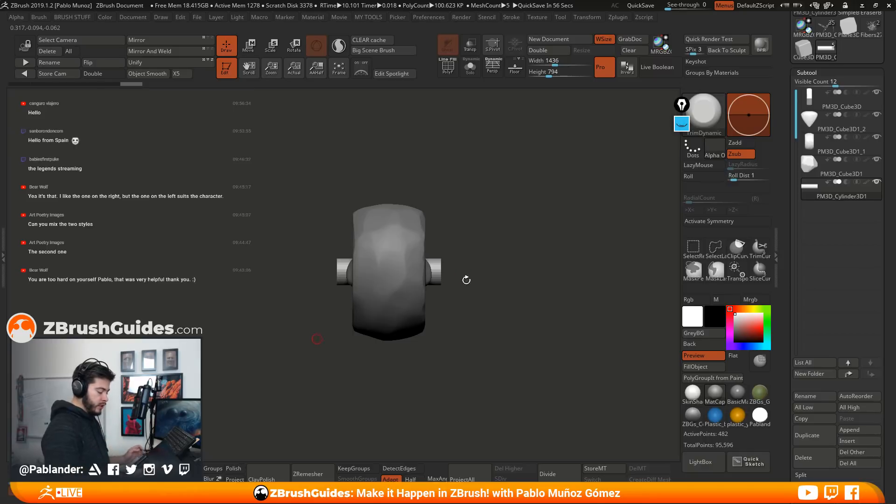
Lengthen the rod so it extends well beyond both sides of the stones and make it slightly thinner
{"action": "key", "text": "w"}
{"action": "left_click_drag", "start_coordinate": [351, 269], "coordinate": [302, 290]}
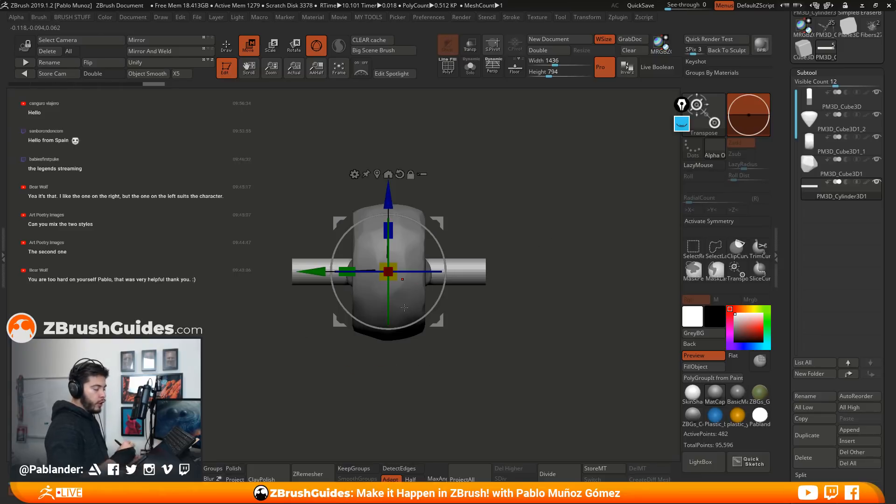
{"action": "left_click_drag", "start_coordinate": [494, 300], "coordinate": [532, 302]}
{"action": "left_click_drag", "start_coordinate": [395, 265], "coordinate": [349, 270]}
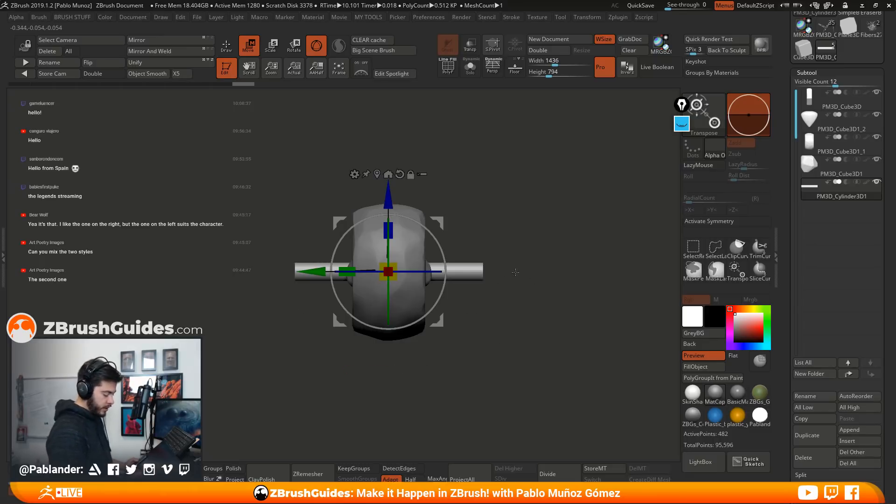
{"action": "left_click_drag", "start_coordinate": [512, 266], "coordinate": [579, 242]}
{"action": "key", "text": "q"}
{"action": "left_click_drag", "start_coordinate": [476, 238], "coordinate": [533, 241]}
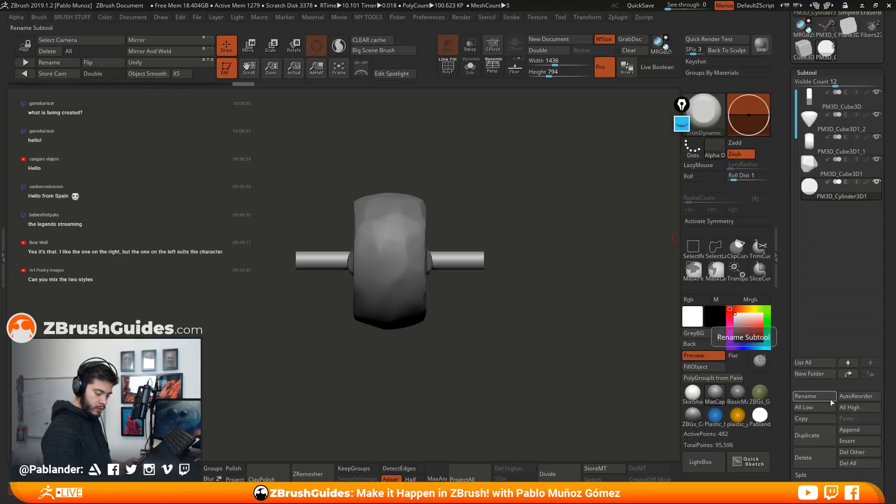
Duplicate the rod subtool, rename the copy String and hide it
{"action": "left_click", "coordinate": [807, 436]}
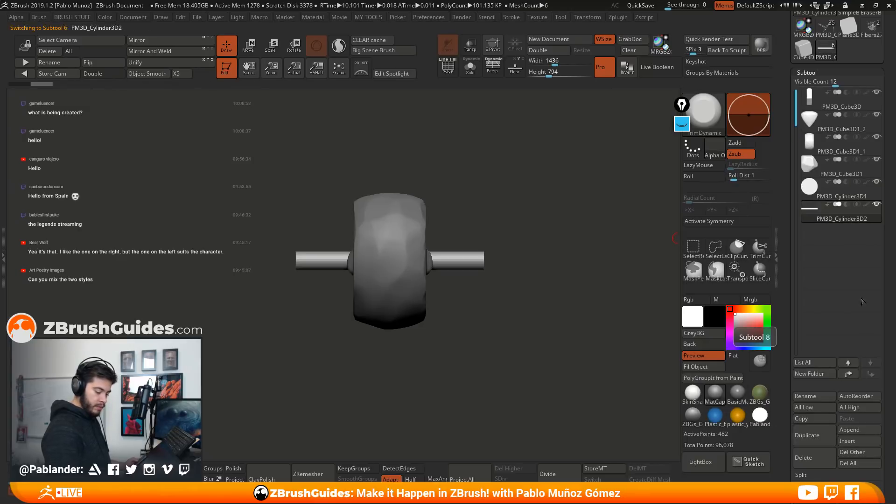
{"action": "left_click", "coordinate": [814, 396]}
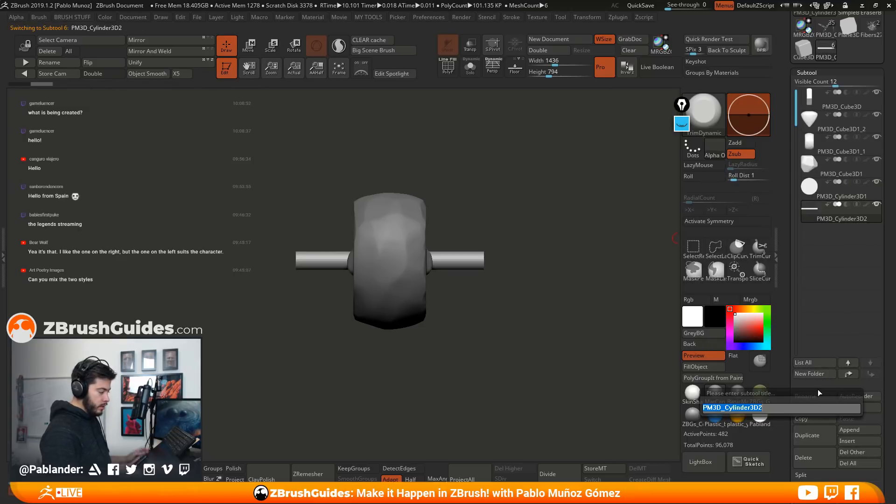
{"action": "type", "text": "sti"}
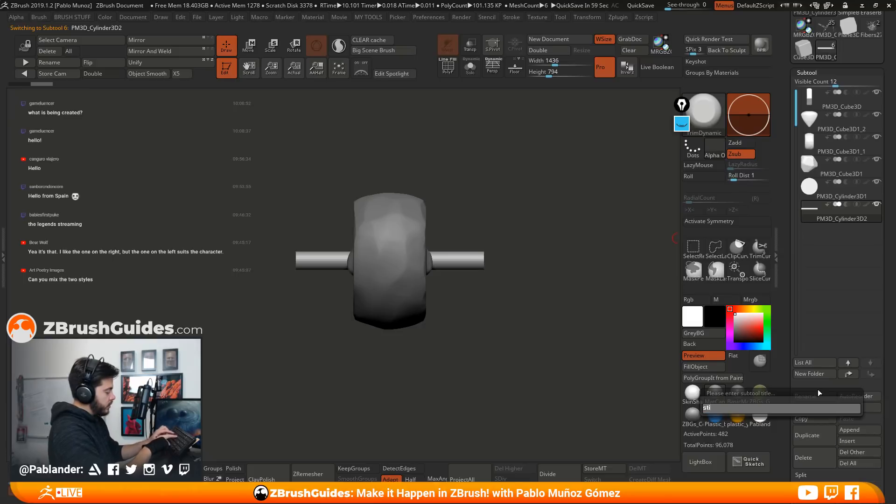
{"action": "key", "text": "BackSpace"}
{"action": "type", "text": "ring"}
{"action": "key", "text": "Return"}
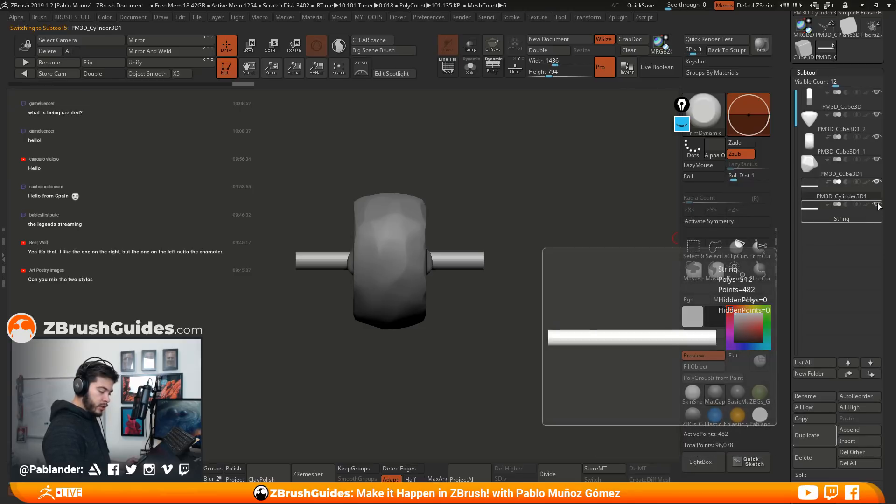
{"action": "left_click", "coordinate": [877, 204]}
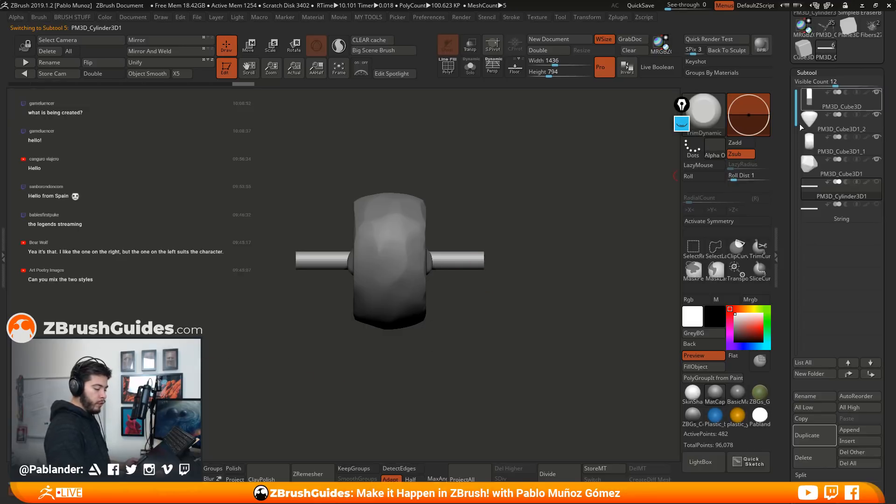
Scale the original PM3D_Cylinder3D1 rod up so it is slightly thicker and longer
{"action": "left_click", "coordinate": [252, 48]}
{"action": "left_click_drag", "start_coordinate": [395, 255], "coordinate": [408, 250]}
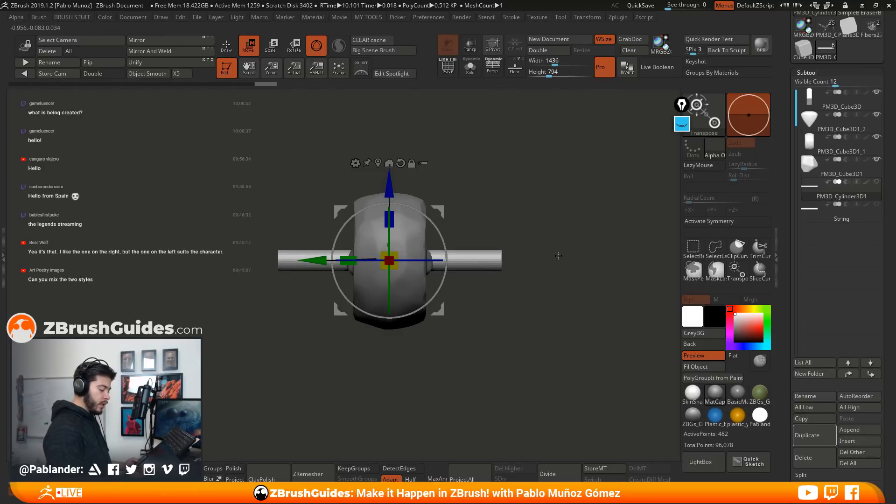
{"action": "left_click_drag", "start_coordinate": [395, 255], "coordinate": [401, 254]}
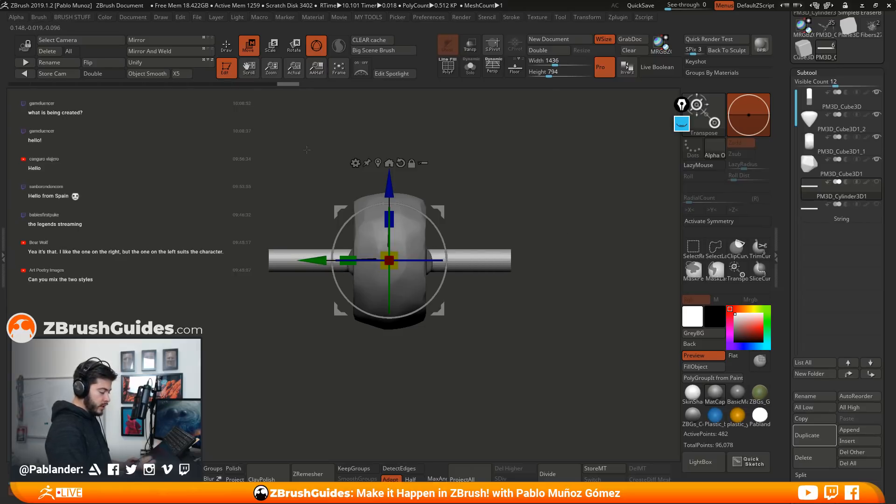
{"action": "key", "text": "q"}
Set PM3D_Cylinder3D1 to subtract and turn on Live Boolean with the cylinder visible to cut a hole through the stones
{"action": "mouse_move", "coordinate": [846, 181]}
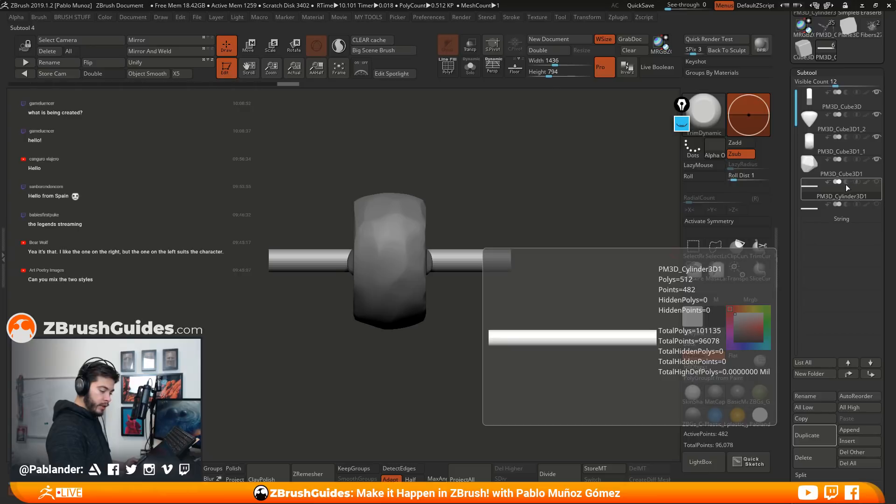
{"action": "left_click", "coordinate": [846, 182]}
{"action": "left_click_drag", "start_coordinate": [447, 195], "coordinate": [441, 254]}
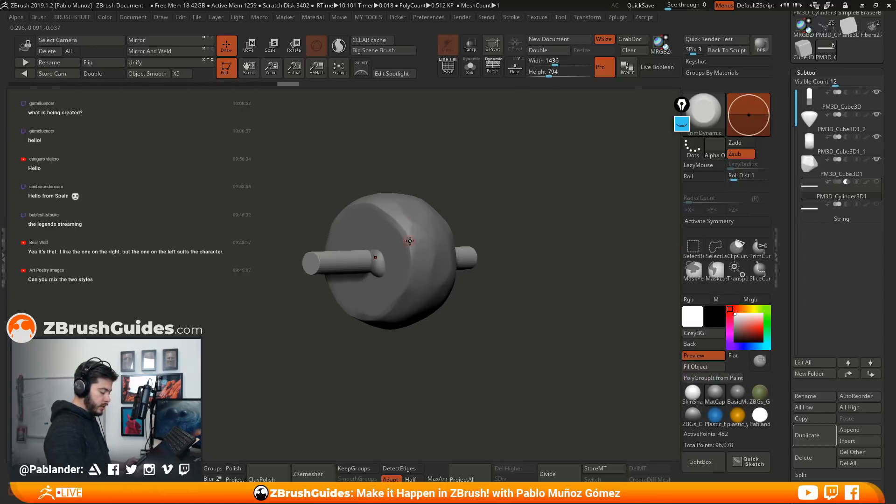
{"action": "left_click", "coordinate": [824, 192]}
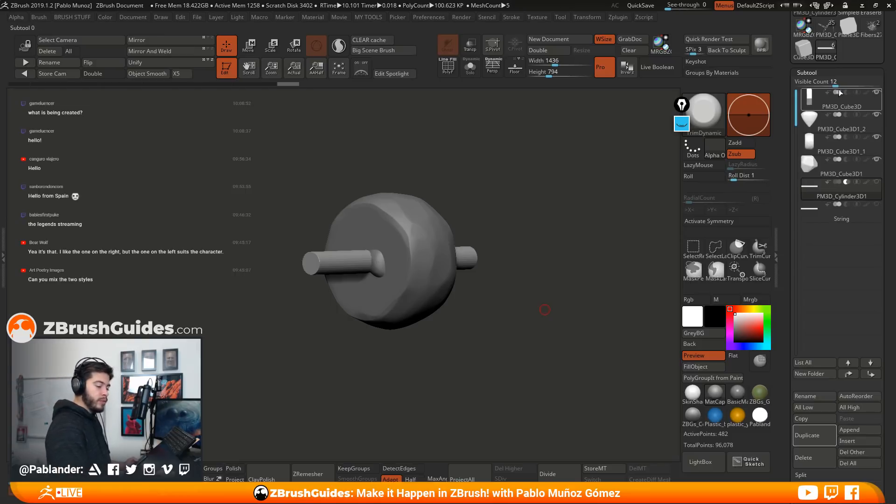
{"action": "left_click_drag", "start_coordinate": [517, 271], "coordinate": [520, 284]}
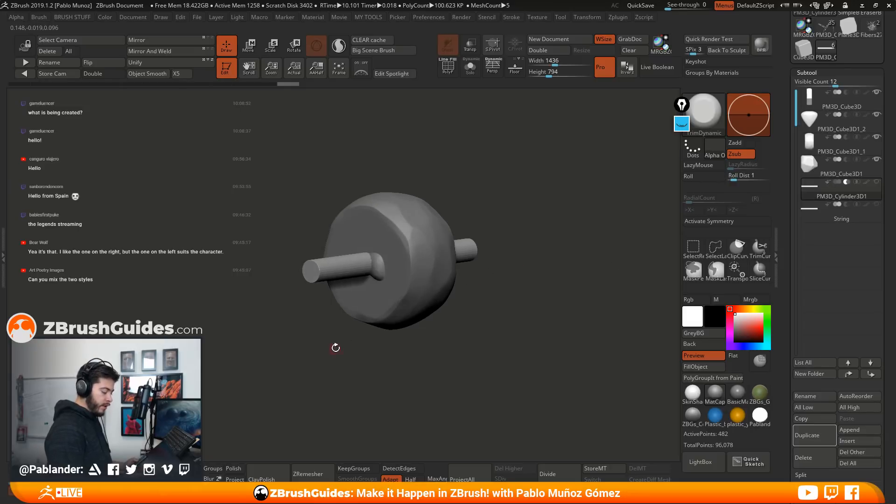
{"action": "left_click", "coordinate": [658, 68]}
{"action": "left_click_drag", "start_coordinate": [540, 257], "coordinate": [532, 259]}
{"action": "left_click", "coordinate": [876, 182]}
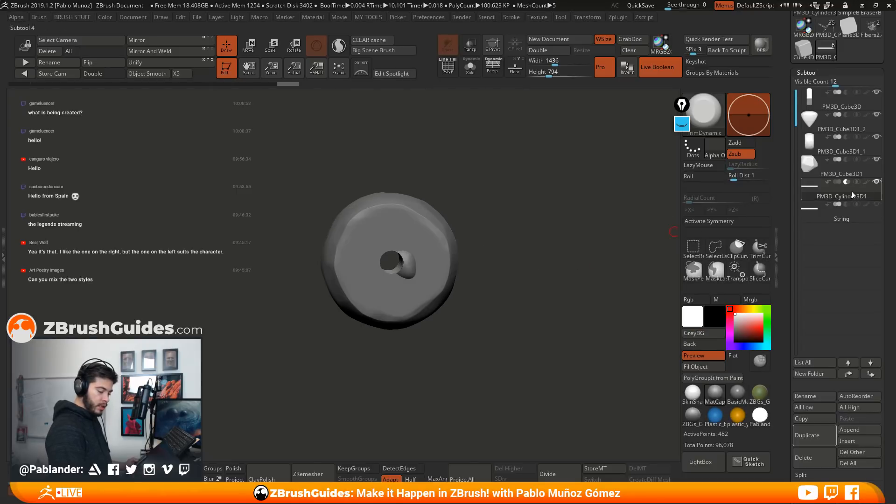
Hide every stone except the square PM3D_Cube3D and rotate it slightly around the hole so it stands as a diamond
{"action": "left_click_drag", "start_coordinate": [532, 286], "coordinate": [481, 260]}
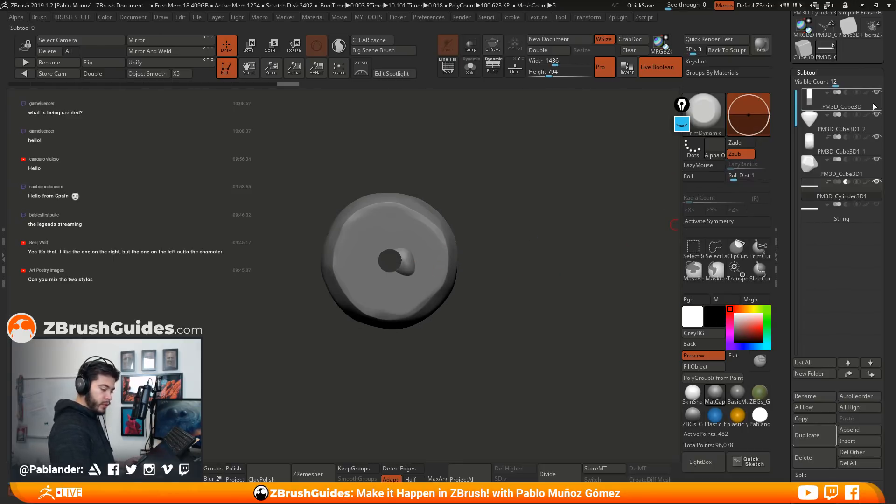
{"action": "left_click", "coordinate": [878, 160]}
{"action": "left_click", "coordinate": [878, 138]}
{"action": "left_click", "coordinate": [876, 116]}
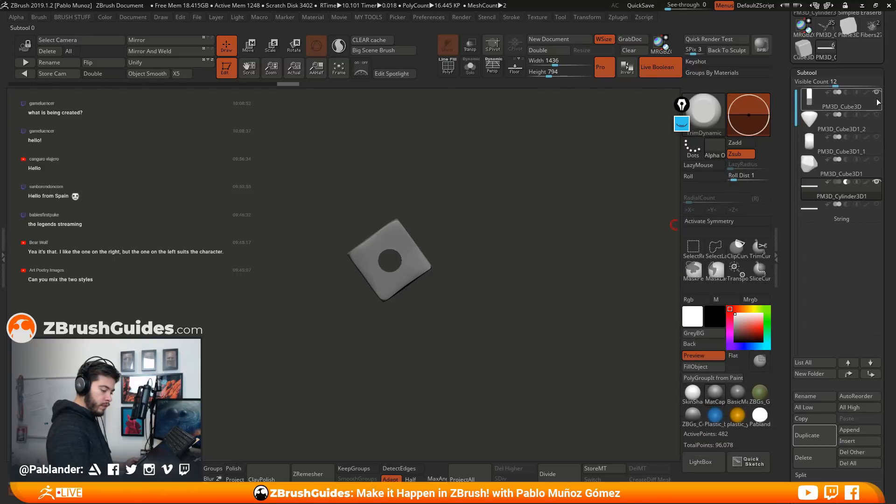
{"action": "left_click", "coordinate": [878, 102]}
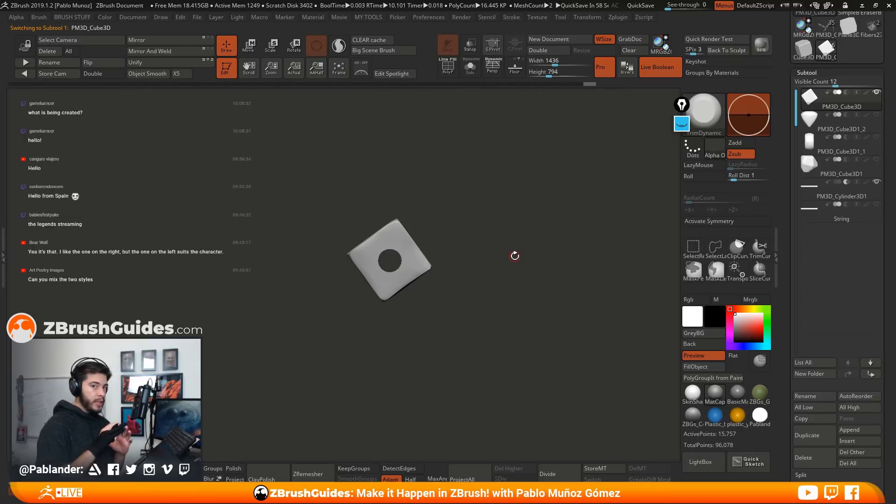
{"action": "key", "text": "w"}
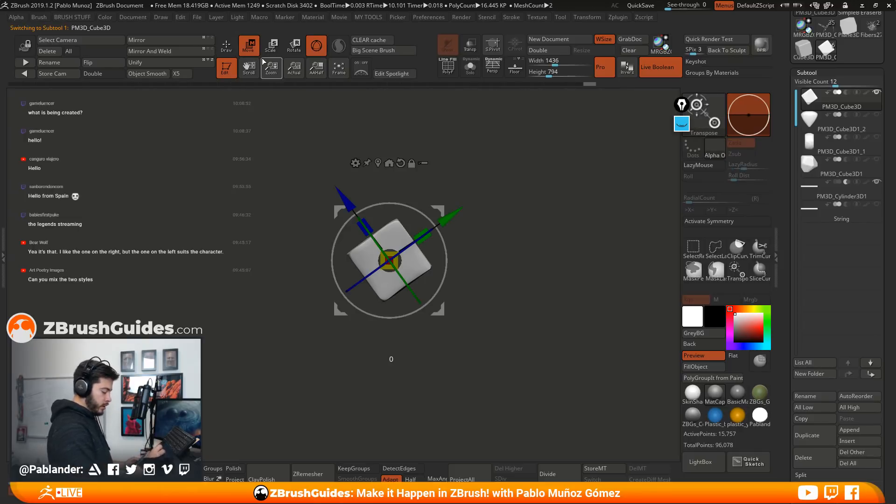
{"action": "mouse_move", "coordinate": [441, 309]}
{"action": "left_mouse_down"}
{"action": "mouse_move", "coordinate": [436, 323]}
{"action": "mouse_move", "coordinate": [445, 297]}
{"action": "mouse_move", "coordinate": [419, 287]}
{"action": "mouse_move", "coordinate": [442, 323]}
{"action": "mouse_move", "coordinate": [433, 312]}
{"action": "mouse_move", "coordinate": [443, 314]}
{"action": "left_mouse_up"}
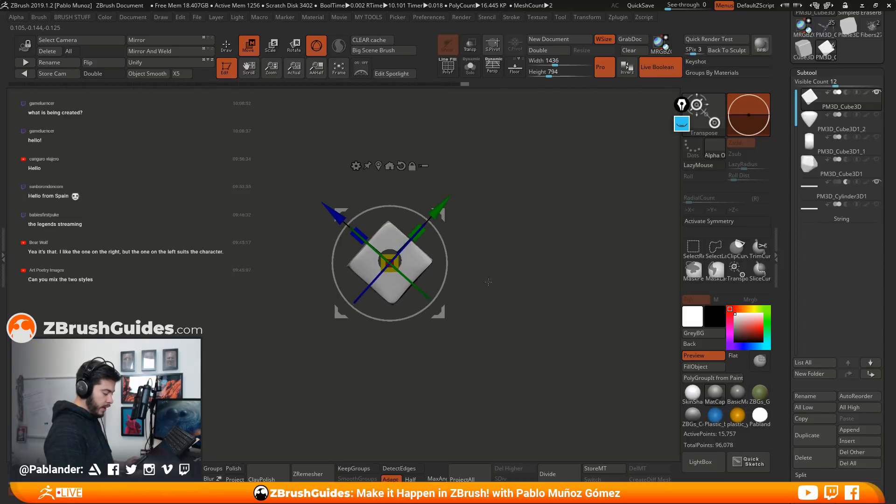
Isolate the teardrop stone PM3D_Cube3D1_2 and rotate it upright with its pointed end facing down
{"action": "left_click", "coordinate": [845, 125]}
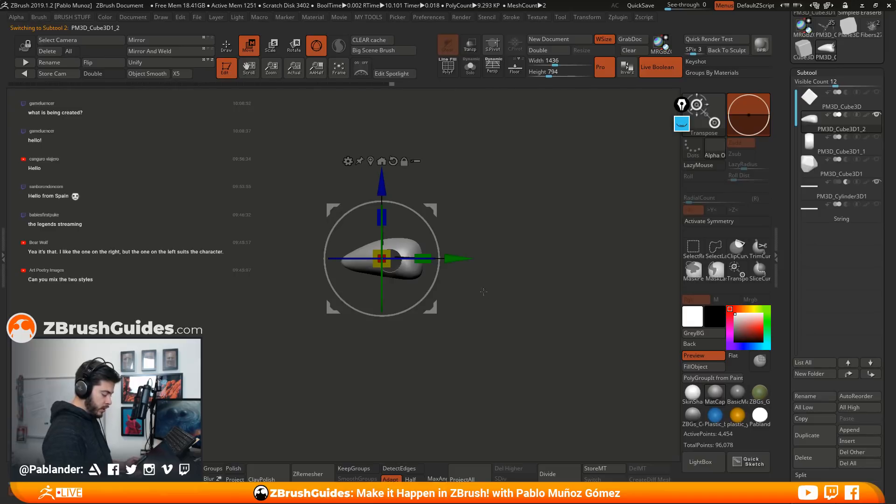
{"action": "left_click_drag", "start_coordinate": [477, 290], "coordinate": [710, 212]}
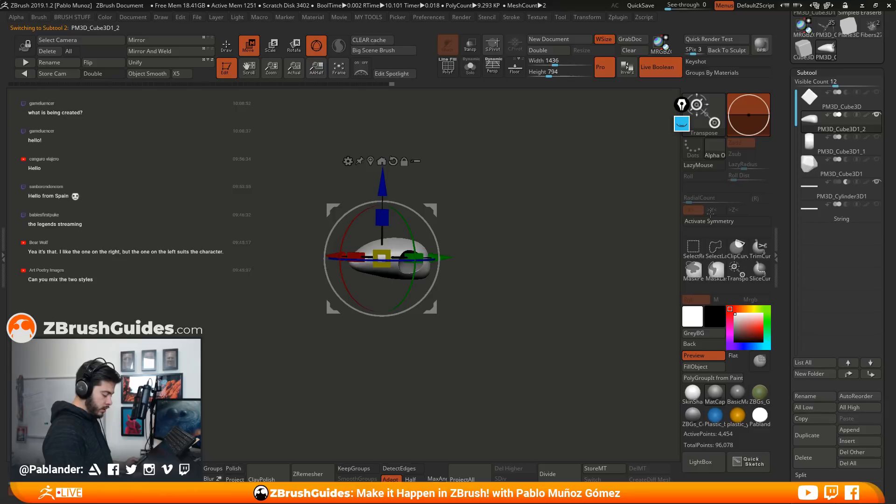
{"action": "left_click_drag", "start_coordinate": [627, 243], "coordinate": [518, 256]}
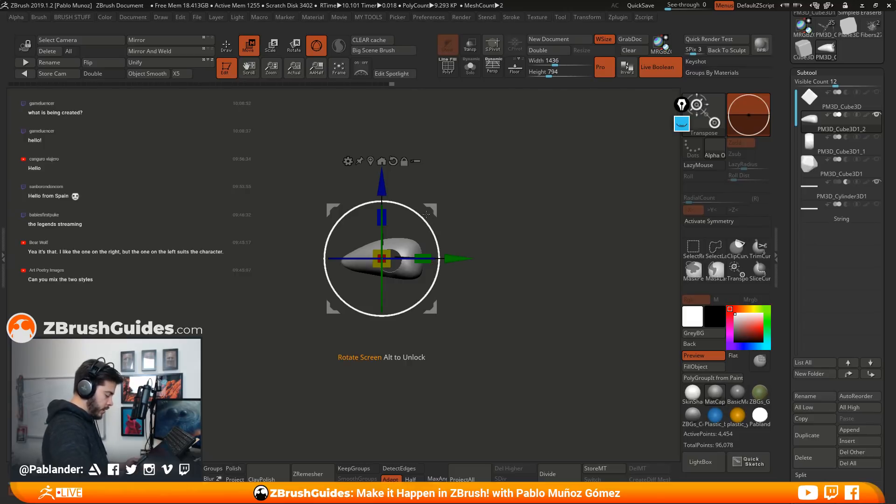
{"action": "left_click_drag", "start_coordinate": [410, 216], "coordinate": [306, 189]}
{"action": "left_click_drag", "start_coordinate": [408, 211], "coordinate": [399, 212]}
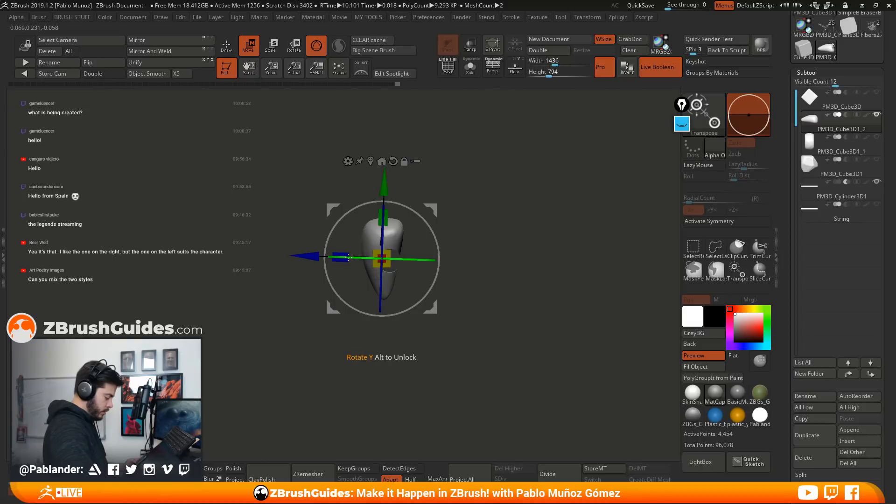
Turn the teardrop stone around its long axis, lower it so the hole crosses its wide upper end, and enlarge it
{"action": "left_click_drag", "start_coordinate": [347, 258], "coordinate": [537, 233]}
{"action": "left_click_drag", "start_coordinate": [430, 210], "coordinate": [436, 229]}
{"action": "left_click_drag", "start_coordinate": [393, 272], "coordinate": [402, 269]}
{"action": "left_click_drag", "start_coordinate": [440, 224], "coordinate": [441, 231]}
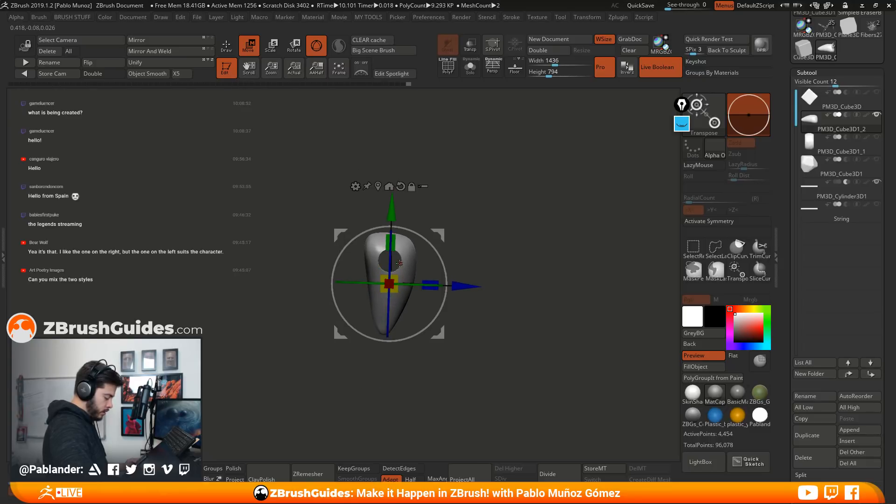
{"action": "left_click_drag", "start_coordinate": [403, 270], "coordinate": [406, 271]}
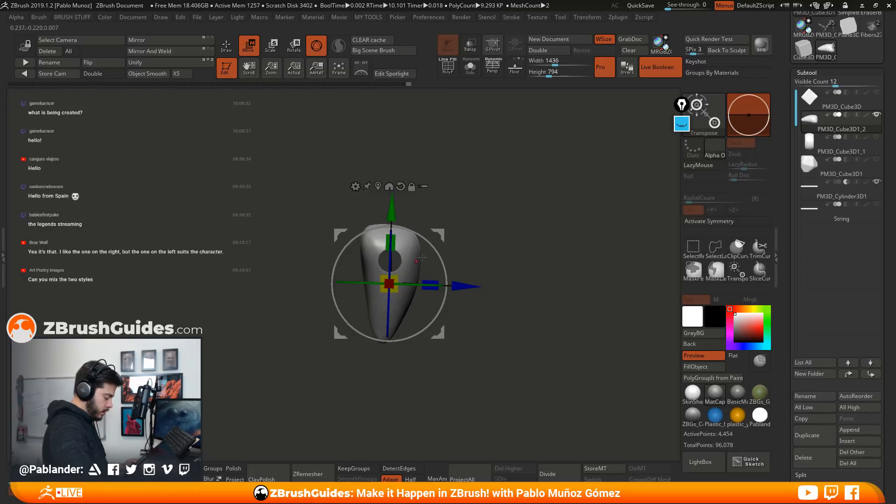
{"action": "left_click_drag", "start_coordinate": [436, 231], "coordinate": [440, 237]}
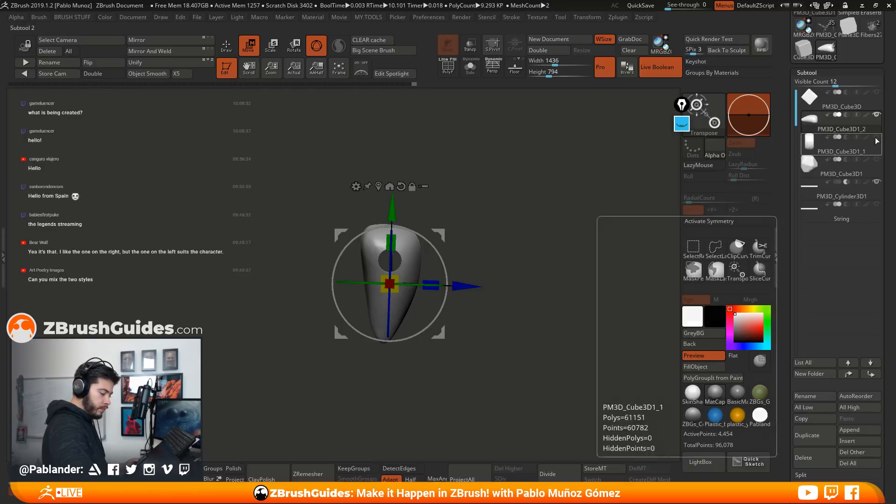
Isolate the round stone PM3D_Cube3D1_1 and scale it down to roughly half its size around the hole
{"action": "left_click", "coordinate": [850, 150]}
{"action": "left_click", "coordinate": [876, 114]}
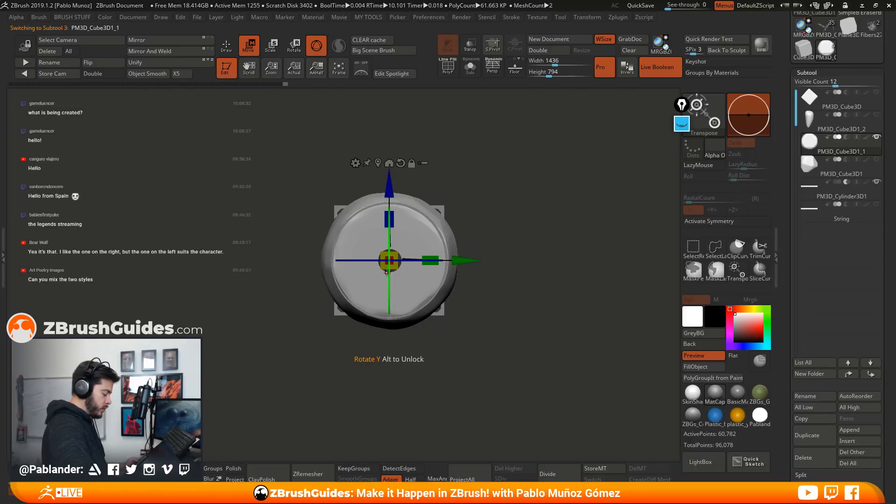
{"action": "left_click_drag", "start_coordinate": [397, 255], "coordinate": [364, 258]}
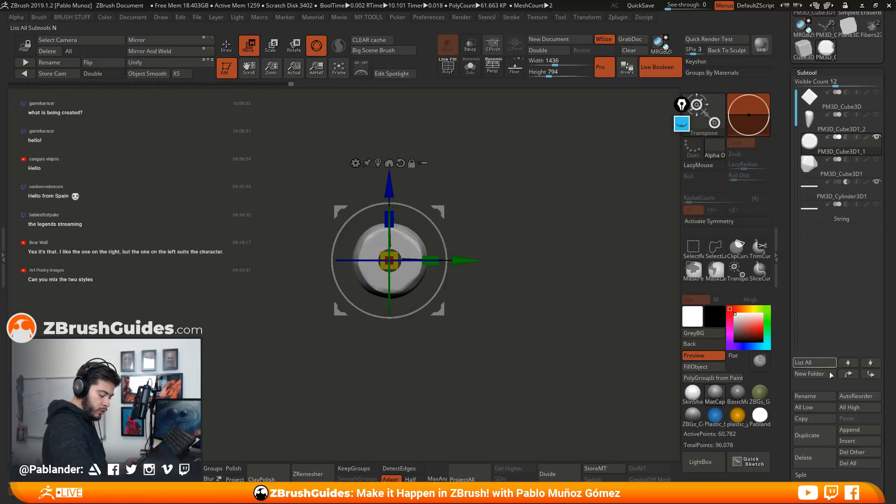
Duplicate the round stone, hide the original, then make the copy larger and narrower and rotate it around the hole
{"action": "left_click", "coordinate": [823, 437]}
{"action": "left_click", "coordinate": [876, 136]}
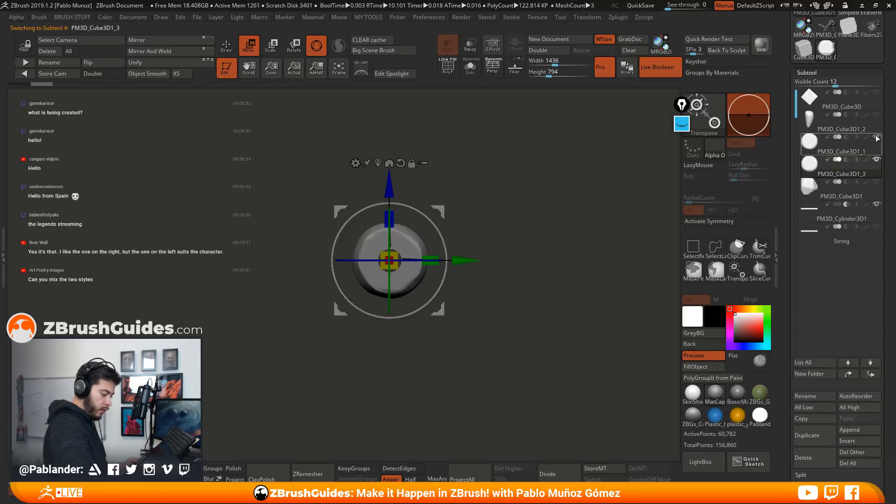
{"action": "left_click_drag", "start_coordinate": [395, 250], "coordinate": [405, 246]}
{"action": "right_click_drag", "start_coordinate": [406, 247], "coordinate": [438, 250]}
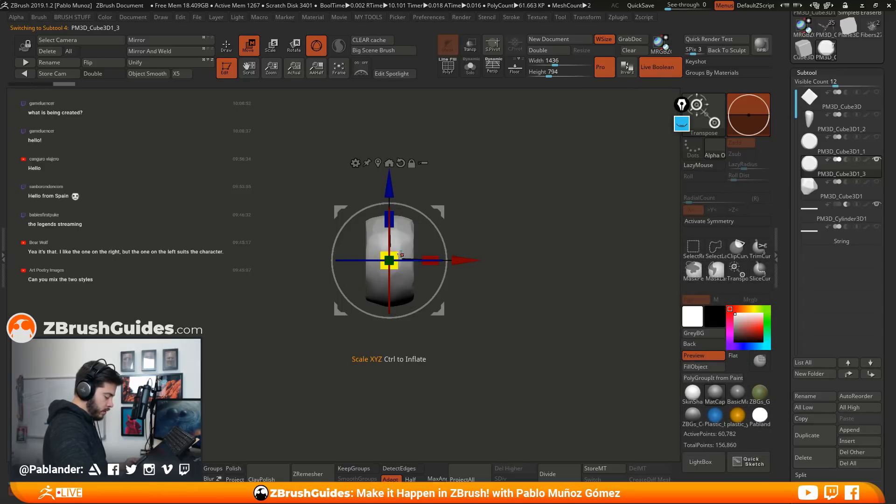
{"action": "left_click_drag", "start_coordinate": [431, 257], "coordinate": [413, 249]}
{"action": "left_click_drag", "start_coordinate": [462, 199], "coordinate": [539, 166], "text": "shift"}
{"action": "left_click_drag", "start_coordinate": [425, 211], "coordinate": [461, 273]}
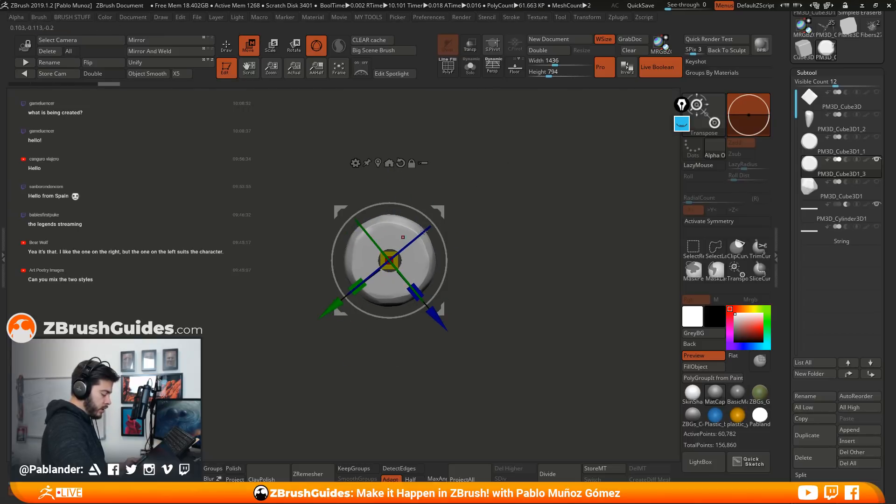
Isolate the faceted stone PM3D_Cube3D1 and reorient and position it around the hole so its pointed side faces down
{"action": "left_click", "coordinate": [876, 182]}
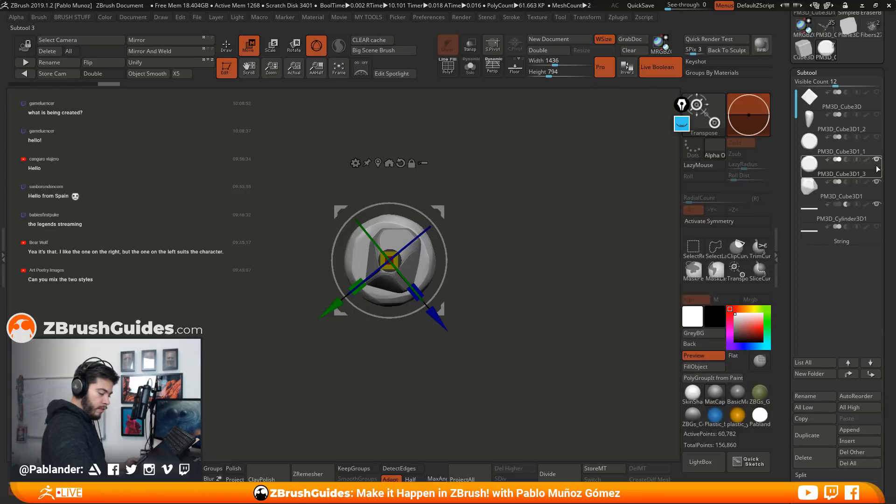
{"action": "left_click", "coordinate": [859, 196]}
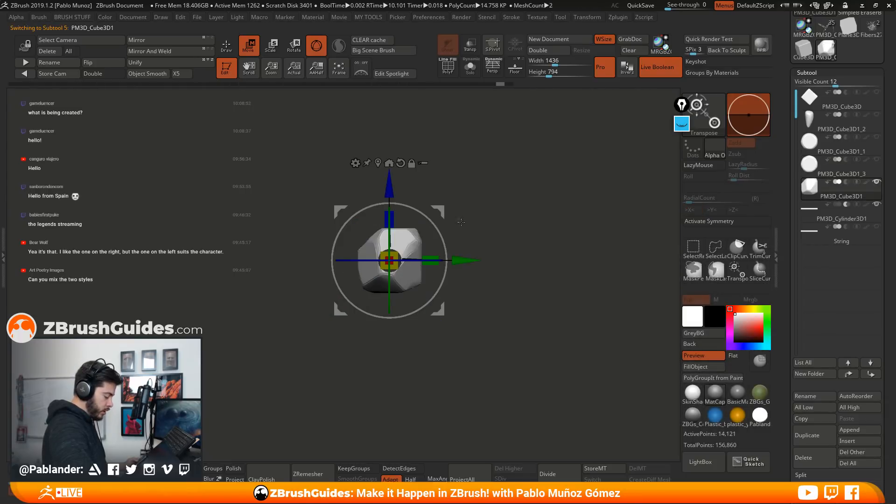
{"action": "left_click_drag", "start_coordinate": [435, 233], "coordinate": [396, 175]}
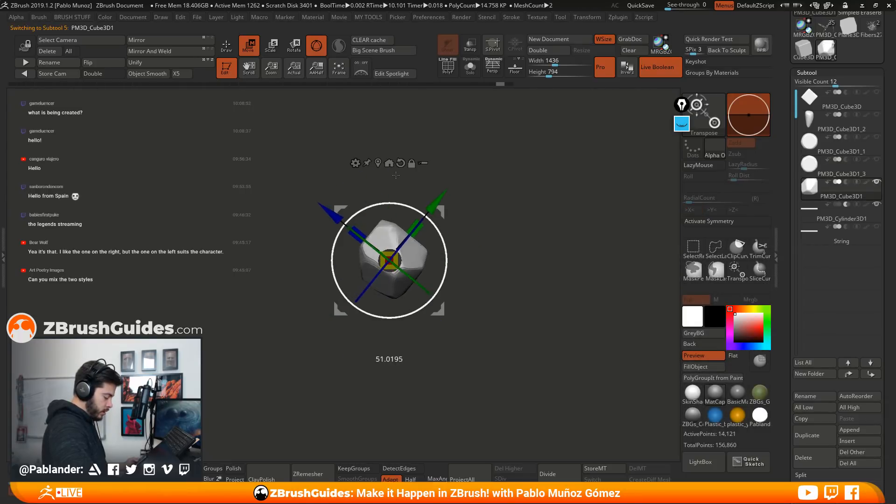
{"action": "left_click_drag", "start_coordinate": [442, 213], "coordinate": [446, 230]}
{"action": "mouse_move", "coordinate": [553, 261]}
{"action": "left_mouse_down"}
{"action": "mouse_move", "coordinate": [497, 260]}
{"action": "mouse_move", "coordinate": [454, 277]}
{"action": "mouse_move", "coordinate": [457, 264]}
{"action": "mouse_move", "coordinate": [460, 275]}
{"action": "mouse_move", "coordinate": [481, 278]}
{"action": "mouse_move", "coordinate": [548, 264]}
{"action": "left_mouse_up"}
{"action": "key", "text": "q"}
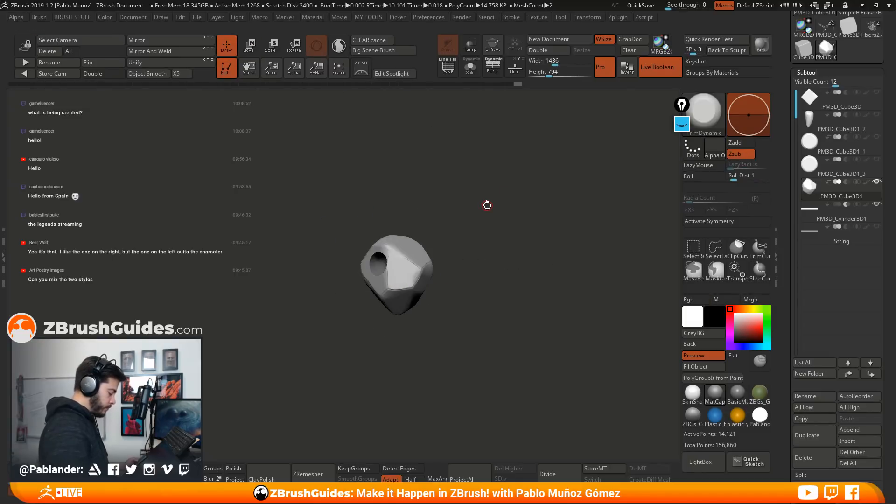
{"action": "left_click_drag", "start_coordinate": [528, 278], "coordinate": [507, 297]}
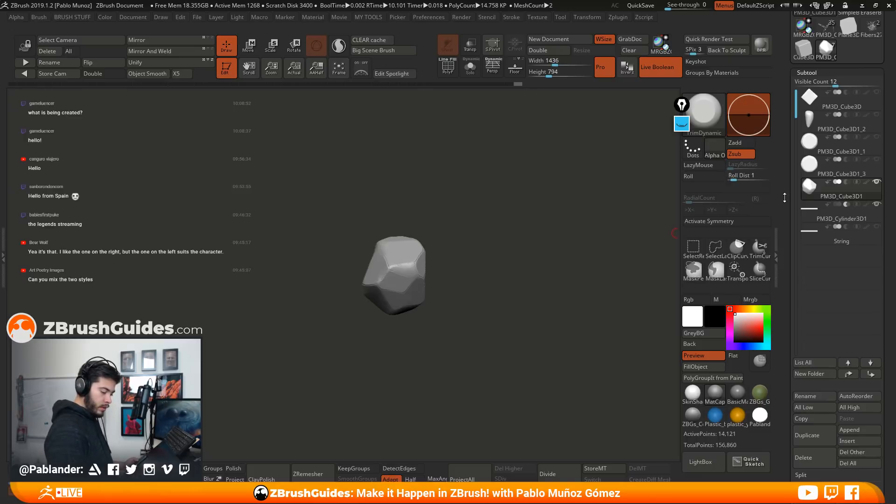
{"action": "left_click_drag", "start_coordinate": [787, 192], "coordinate": [786, 204]}
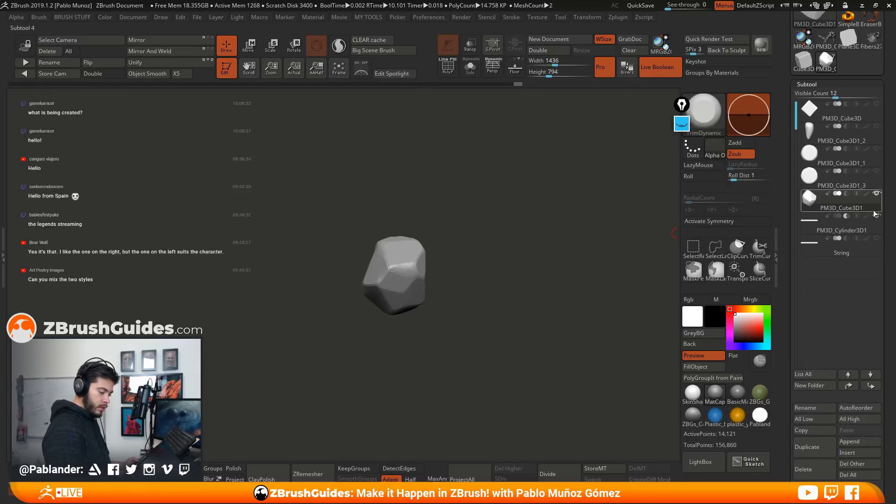
Show all the hidden stones together again and quick-save the project
{"action": "left_click", "coordinate": [875, 173]}
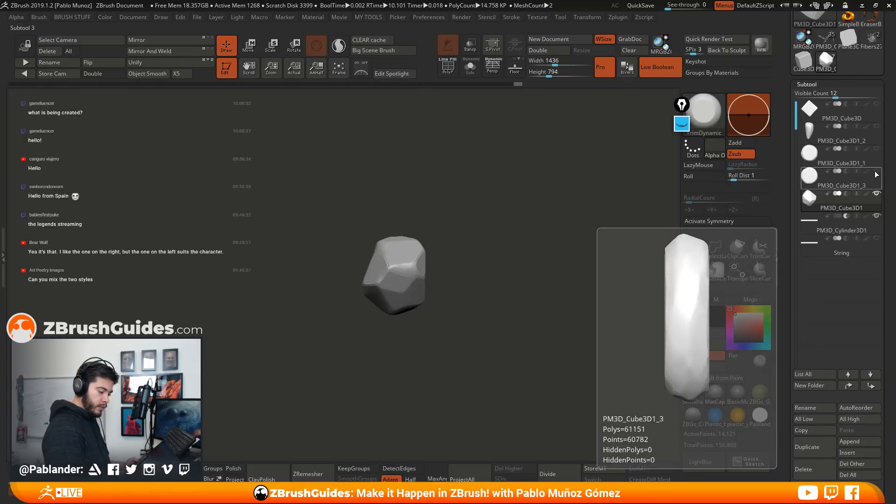
{"action": "left_click", "coordinate": [876, 171]}
{"action": "left_click", "coordinate": [877, 148]}
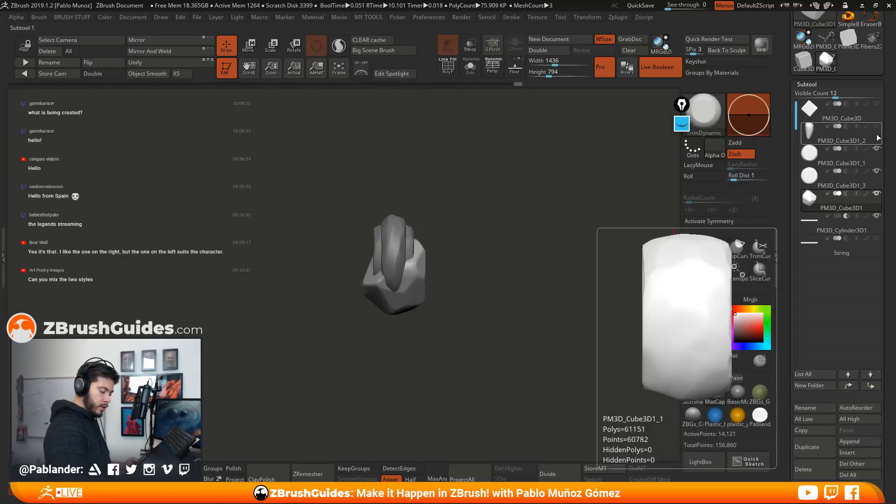
{"action": "left_click", "coordinate": [876, 126]}
{"action": "left_click", "coordinate": [876, 104]}
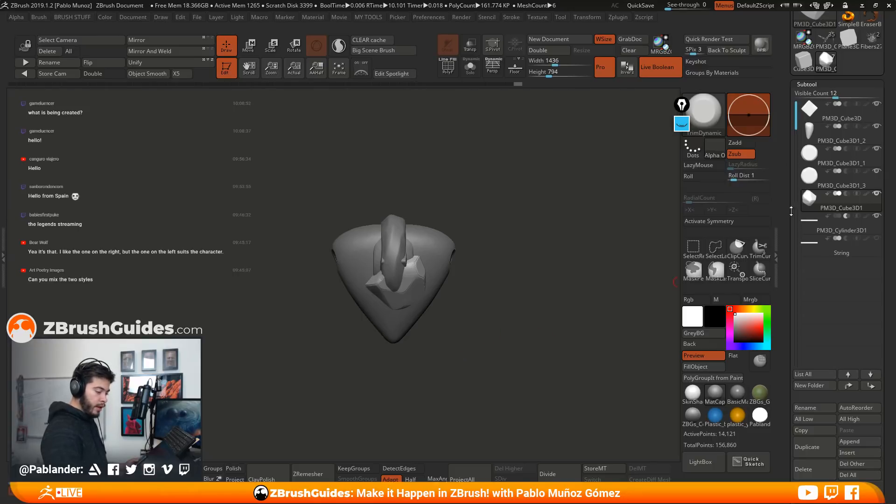
{"action": "left_click", "coordinate": [640, 5]}
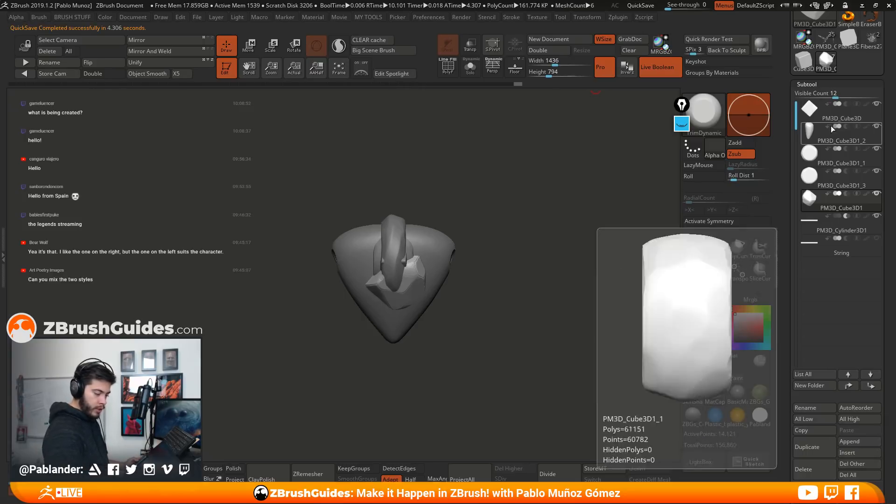
Create a subtool folder named Boolean around the faceted stone PM3D_Cube3D1
{"action": "left_click", "coordinate": [821, 384]}
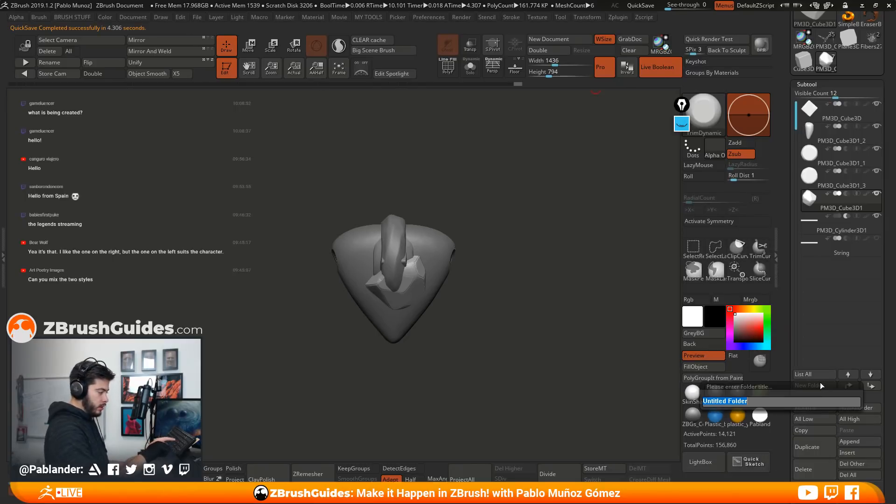
{"action": "type", "text": "Boolean"}
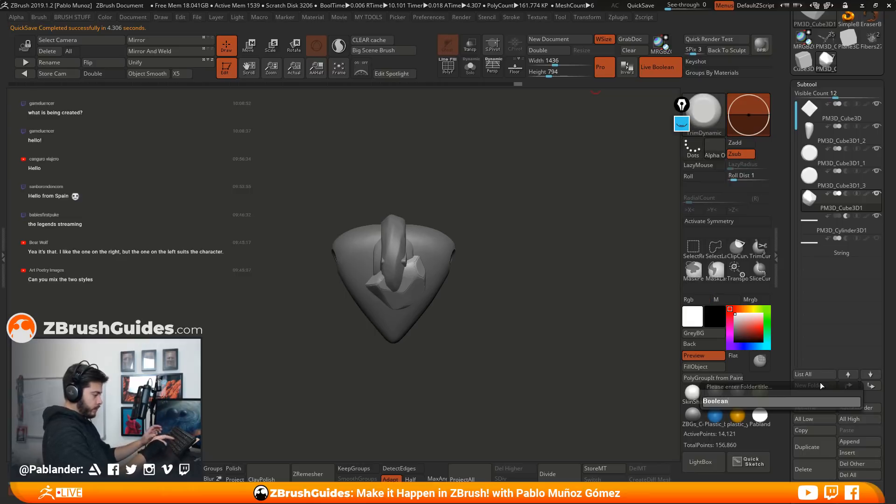
{"action": "key", "text": "Return"}
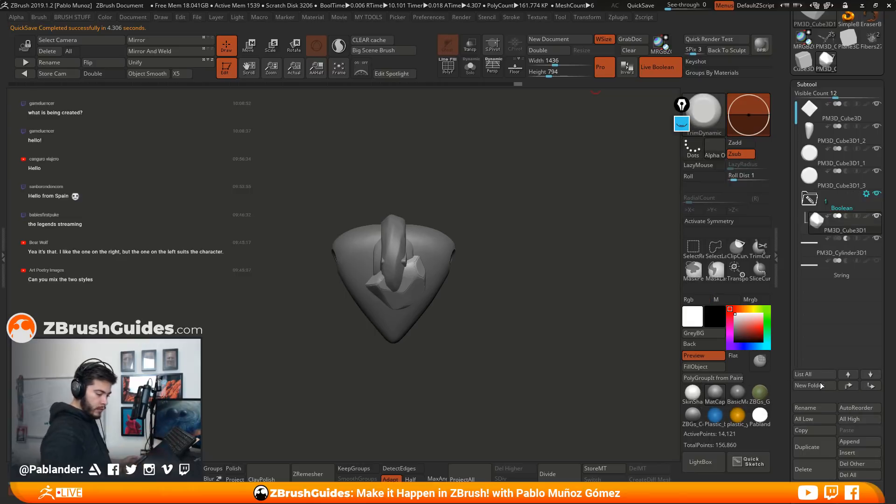
Move the other four stones and the subtractive cylinder into the Boolean folder, leaving the String subtool outside
{"action": "left_click_drag", "start_coordinate": [821, 202], "coordinate": [844, 140]}
{"action": "left_click_drag", "start_coordinate": [844, 178], "coordinate": [844, 159]}
{"action": "left_click_drag", "start_coordinate": [844, 201], "coordinate": [847, 179]}
{"action": "left_click_drag", "start_coordinate": [843, 223], "coordinate": [847, 203]}
{"action": "left_click_drag", "start_coordinate": [843, 247], "coordinate": [847, 238]}
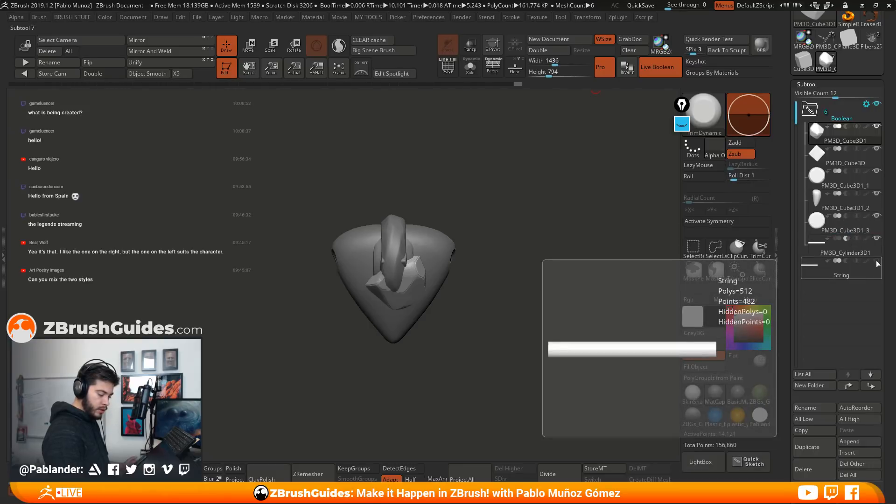
Collapse the Boolean folder and run Boolean Folder on it with all stones visible
{"action": "left_click", "coordinate": [810, 112]}
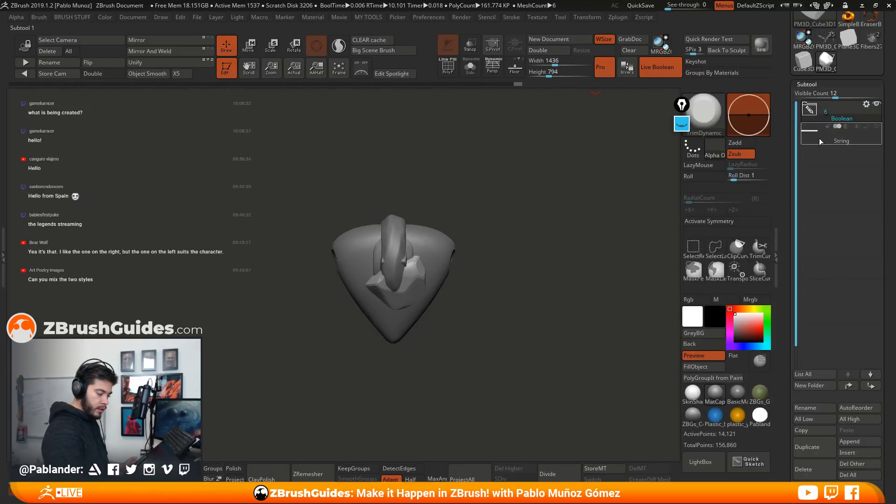
{"action": "mouse_move", "coordinate": [823, 140]}
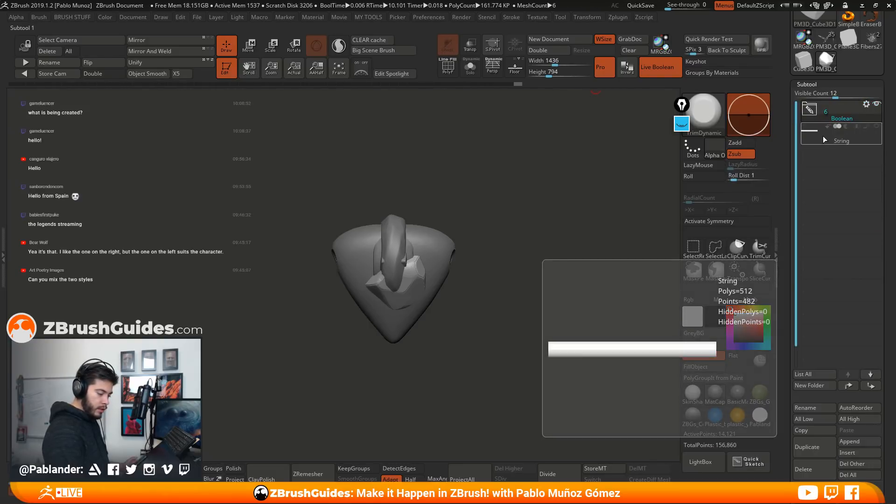
{"action": "left_click", "coordinate": [827, 111]}
{"action": "left_click", "coordinate": [811, 113]}
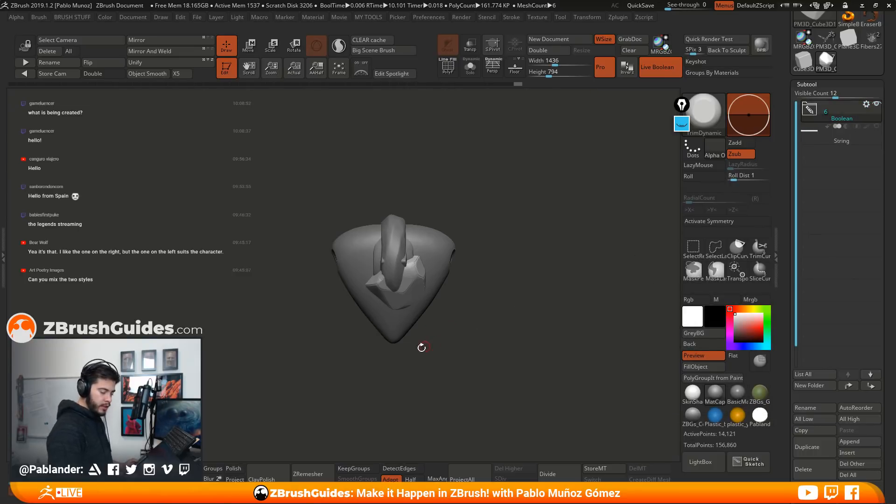
{"action": "left_click", "coordinate": [865, 105]}
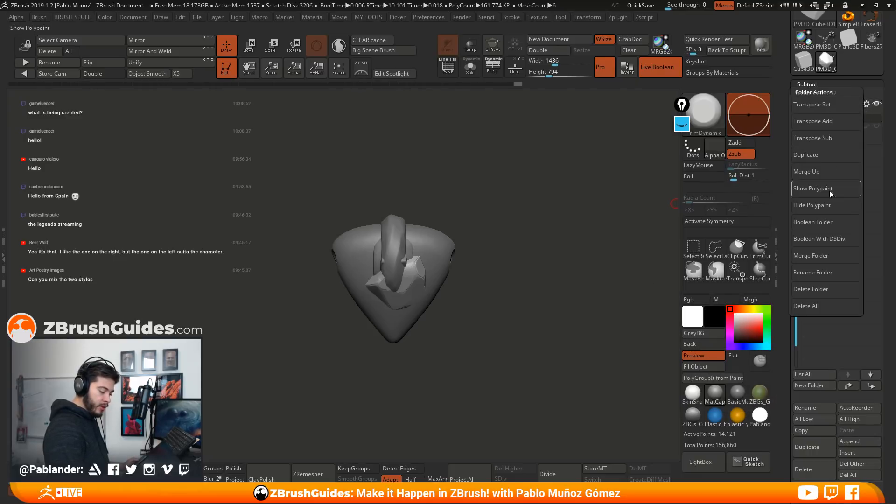
{"action": "left_click", "coordinate": [826, 222]}
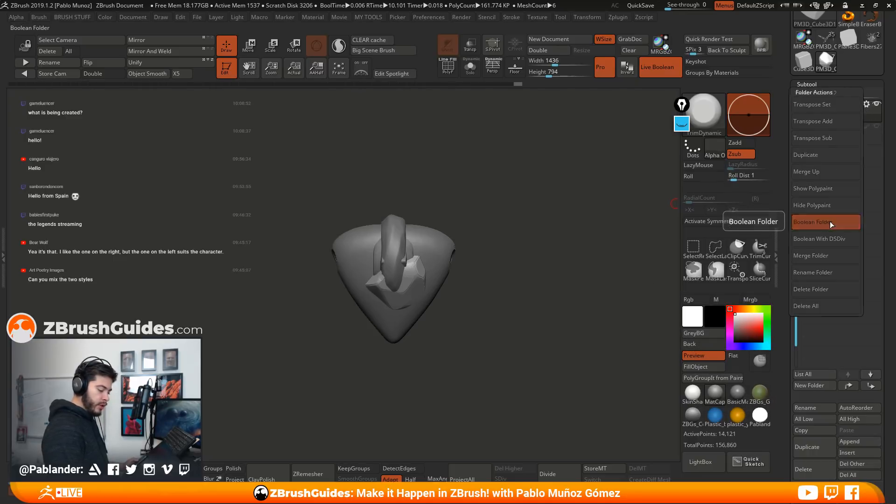
{"action": "mouse_move", "coordinate": [822, 139]}
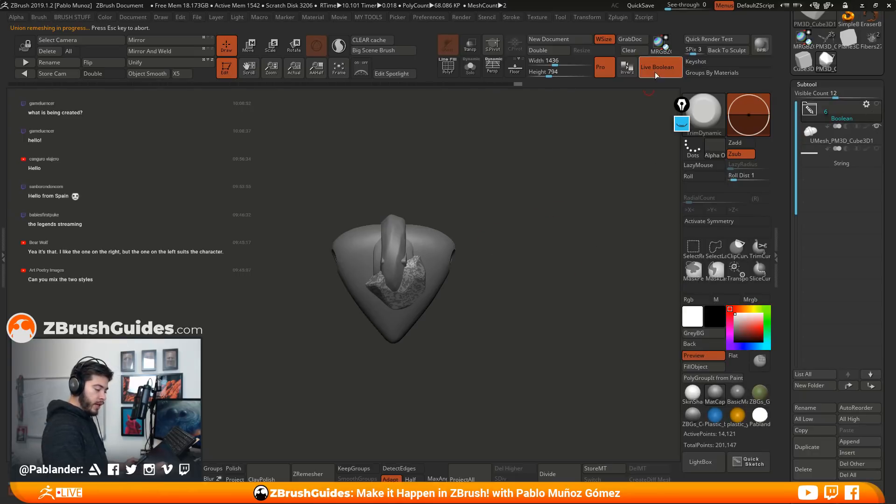
Turn off Live Boolean, isolate the merged UMesh_PM3D_Cube3D1, inspect its hole and polygroups with polyframes displayed, and delete it
{"action": "left_click_drag", "start_coordinate": [519, 238], "coordinate": [654, 201]}
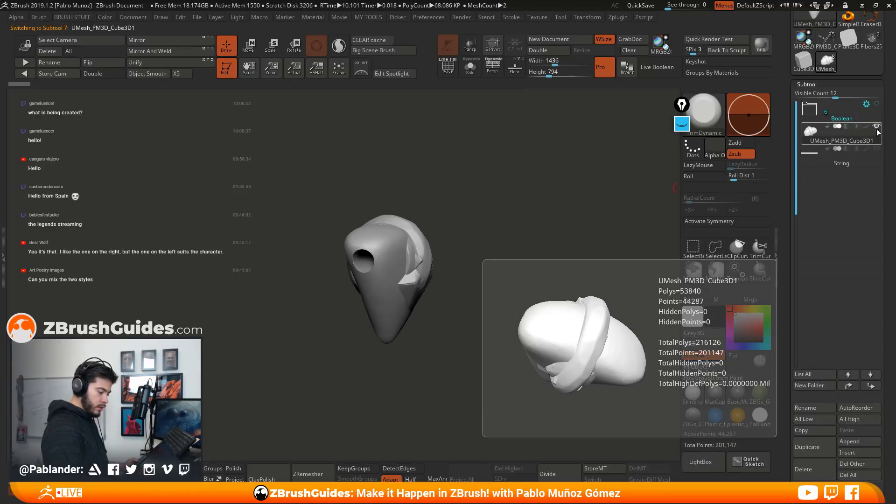
{"action": "left_click", "coordinate": [875, 130]}
{"action": "left_click_drag", "start_coordinate": [568, 198], "coordinate": [536, 261], "text": "shift"}
{"action": "left_click_drag", "start_coordinate": [495, 225], "coordinate": [547, 272]}
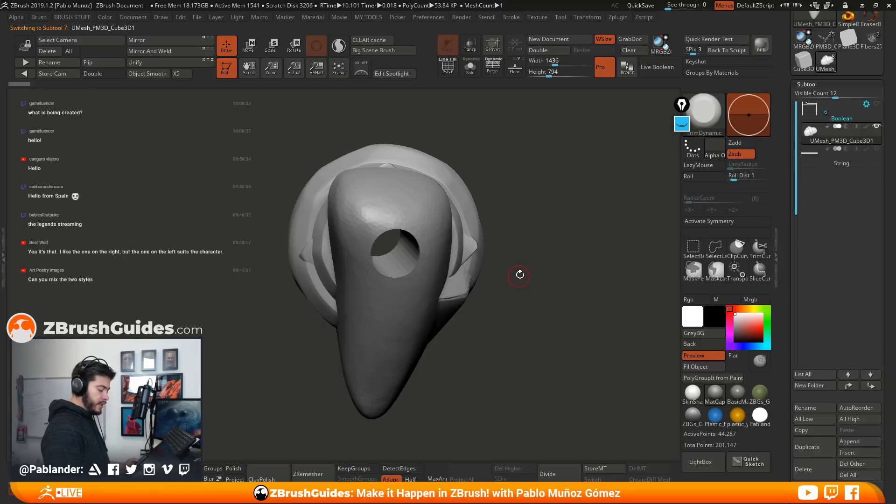
{"action": "left_click", "coordinate": [833, 140]}
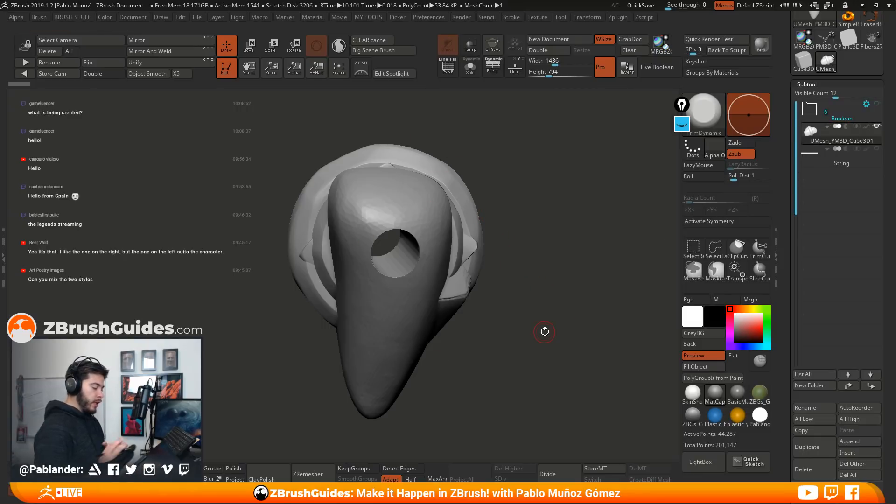
{"action": "mouse_move", "coordinate": [520, 196]}
{"action": "left_mouse_down"}
{"action": "mouse_move", "coordinate": [557, 264]}
{"action": "mouse_move", "coordinate": [523, 257]}
{"action": "mouse_move", "coordinate": [536, 265]}
{"action": "mouse_move", "coordinate": [533, 251]}
{"action": "left_mouse_up"}
{"action": "left_click", "coordinate": [446, 70]}
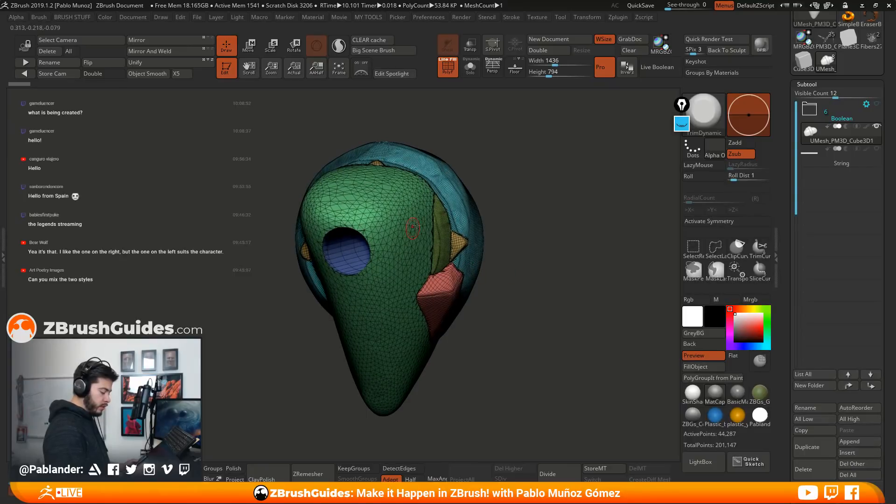
{"action": "left_click_drag", "start_coordinate": [515, 214], "coordinate": [482, 266], "text": "alt"}
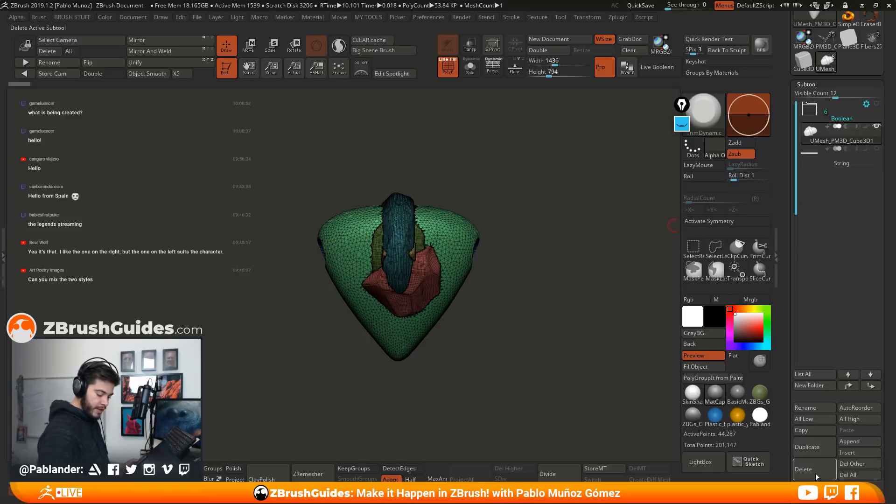
{"action": "left_click", "coordinate": [812, 470]}
{"action": "key", "text": "Return"}
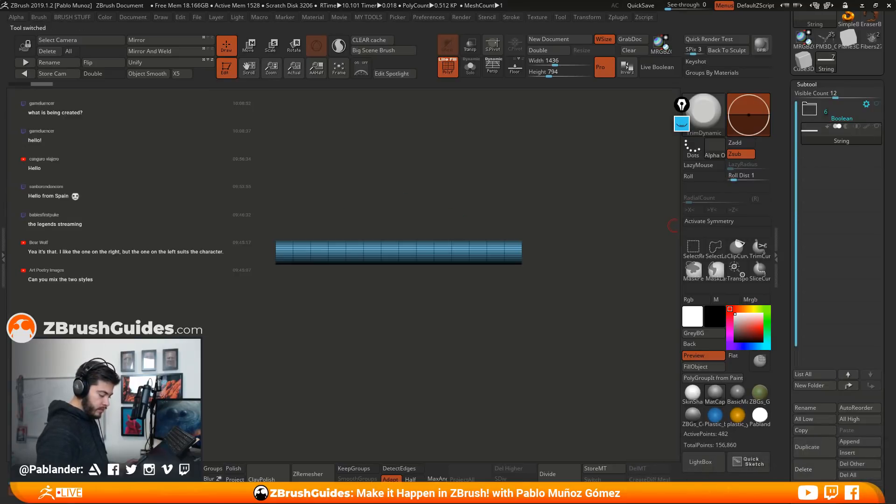
Leave only faceted stone PM3D_Cube3D1 and the cylinder visible in the Boolean folder and run Boolean Folder
{"action": "left_click", "coordinate": [818, 111]}
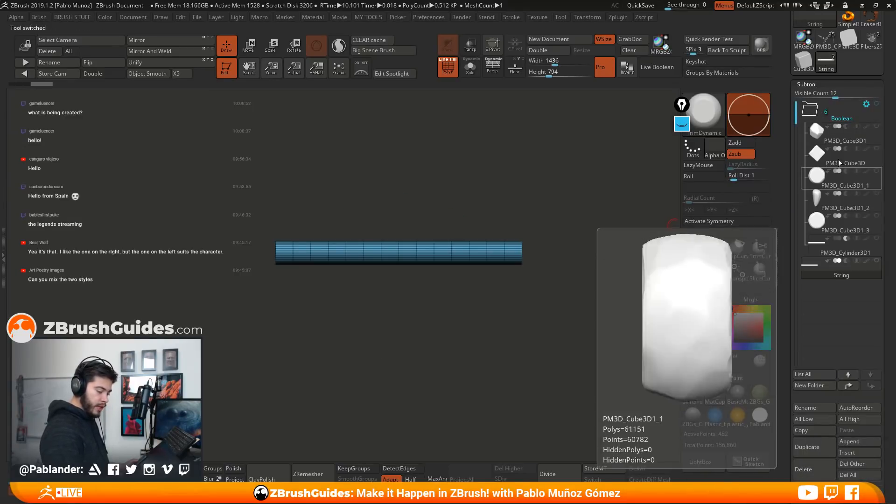
{"action": "left_click", "coordinate": [878, 239]}
{"action": "left_click_drag", "start_coordinate": [876, 149], "coordinate": [879, 231]}
{"action": "left_click", "coordinate": [876, 239]}
{"action": "left_click", "coordinate": [859, 241]}
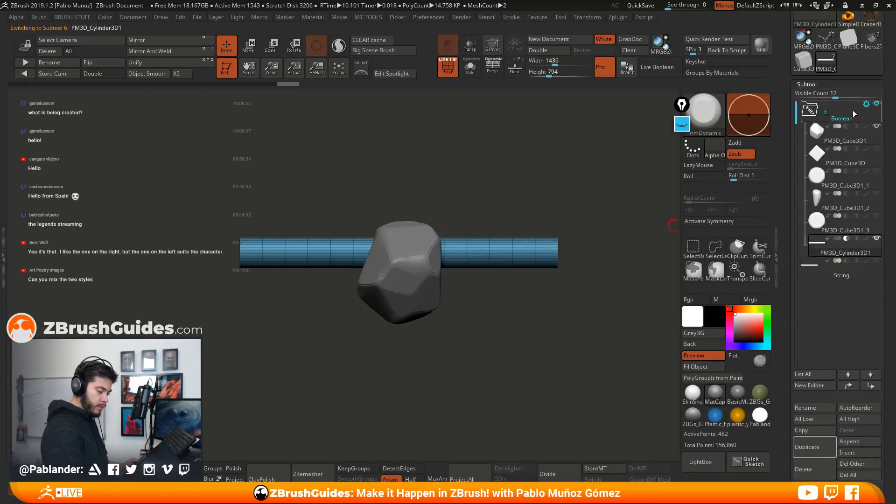
{"action": "left_click", "coordinate": [866, 104]}
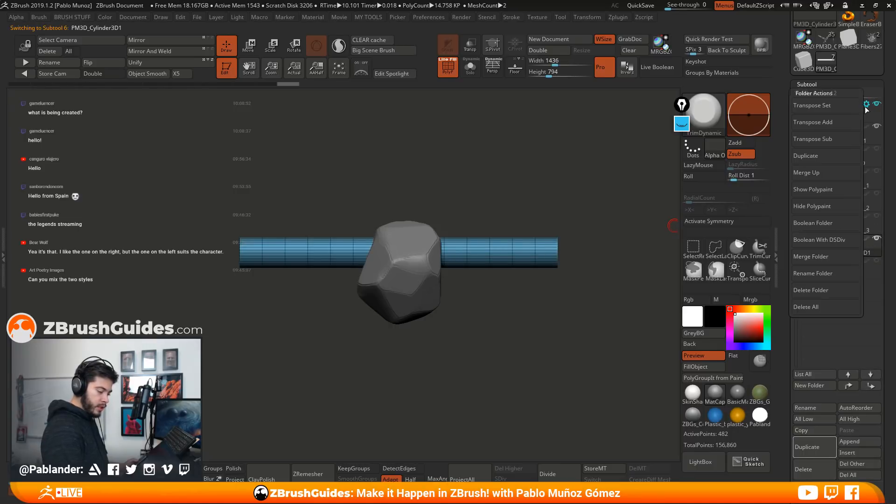
{"action": "left_click", "coordinate": [831, 223]}
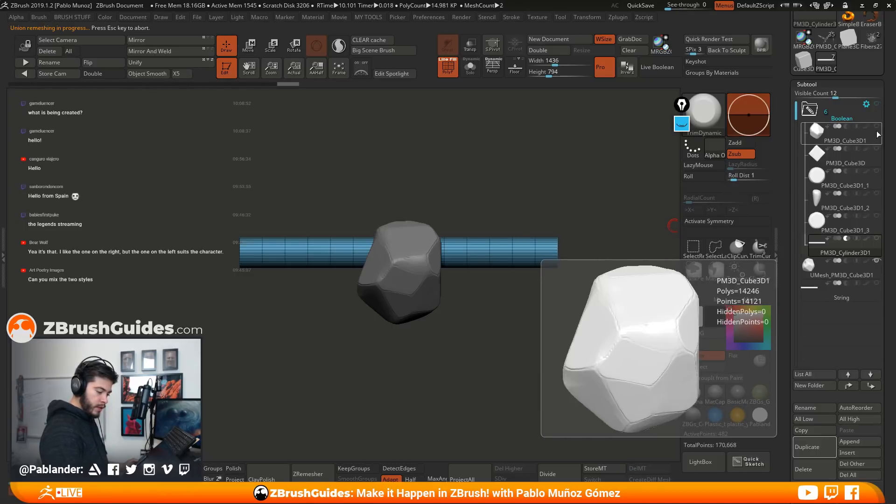
Show only stone PM3D_Cube3D with the cylinder in the folder and bake its hole with Boolean Folder
{"action": "left_click", "coordinate": [876, 149]}
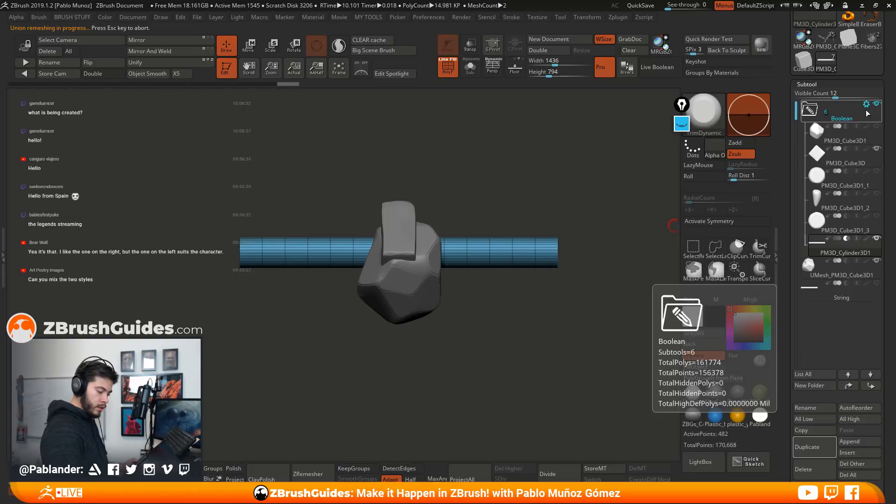
{"action": "left_click", "coordinate": [866, 104]}
{"action": "left_click", "coordinate": [833, 224]}
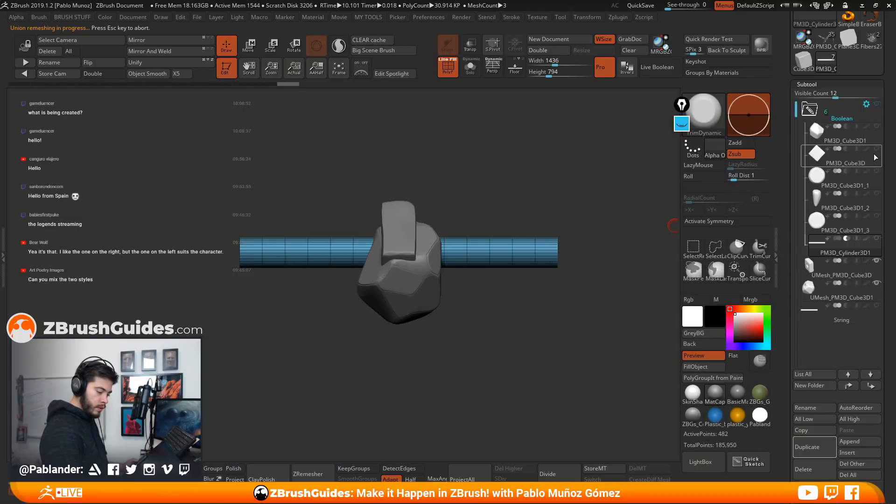
Show only the small round stone PM3D_Cube3D1_1 with the cylinder and run Boolean Folder on them
{"action": "left_click", "coordinate": [863, 178]}
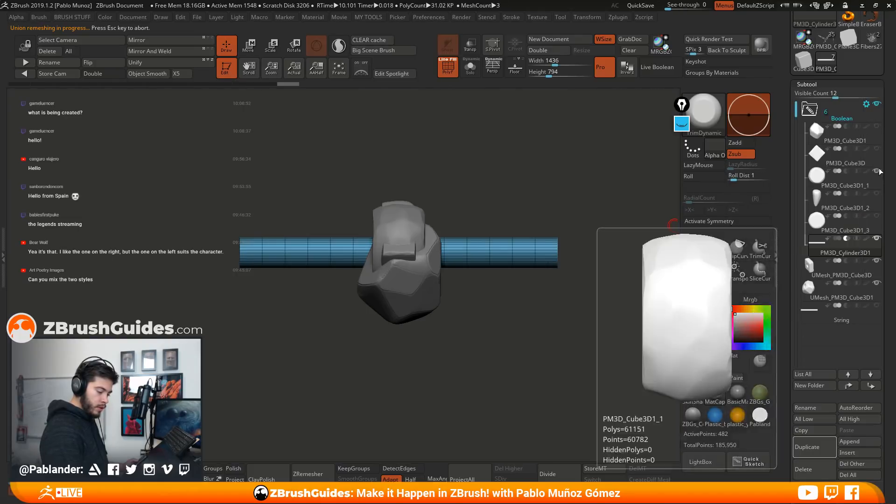
{"action": "left_click", "coordinate": [866, 104]}
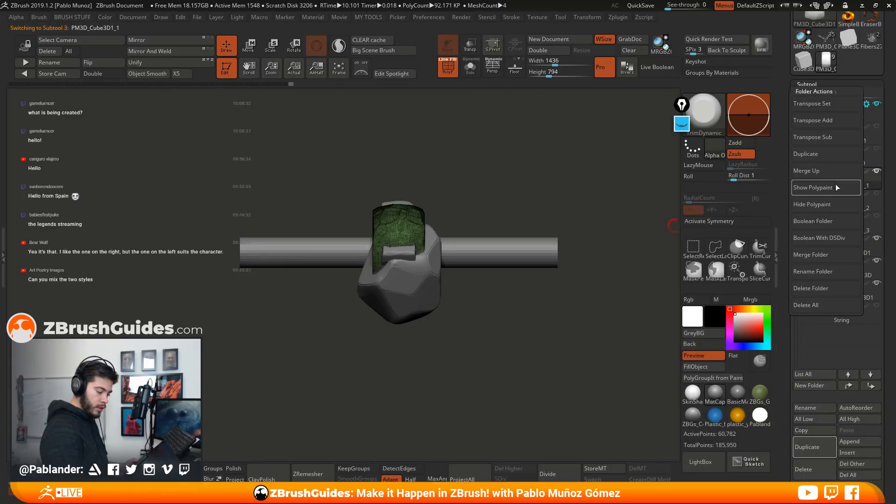
{"action": "left_click", "coordinate": [825, 223]}
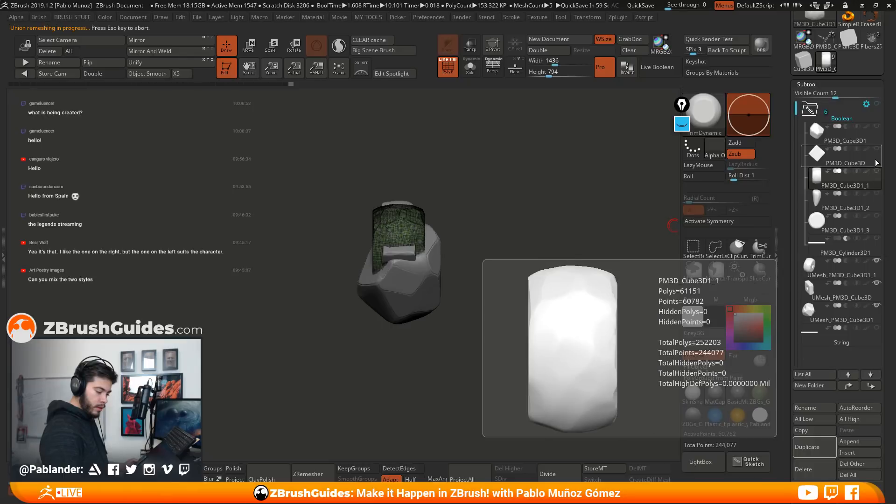
Make the cylinder and teardrop stone PM3D_Cube3D1_2 the only visible folder items and run Boolean Folder
{"action": "left_click", "coordinate": [870, 248]}
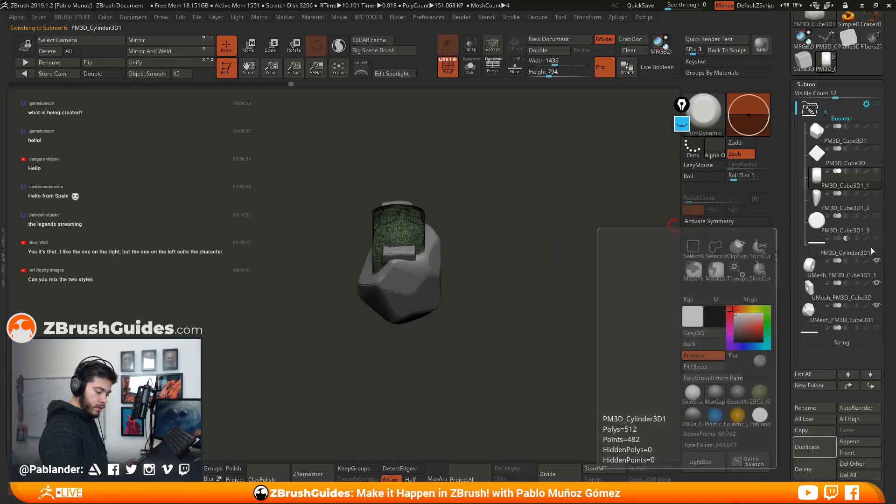
{"action": "left_click", "coordinate": [876, 107]}
{"action": "left_click", "coordinate": [877, 193]}
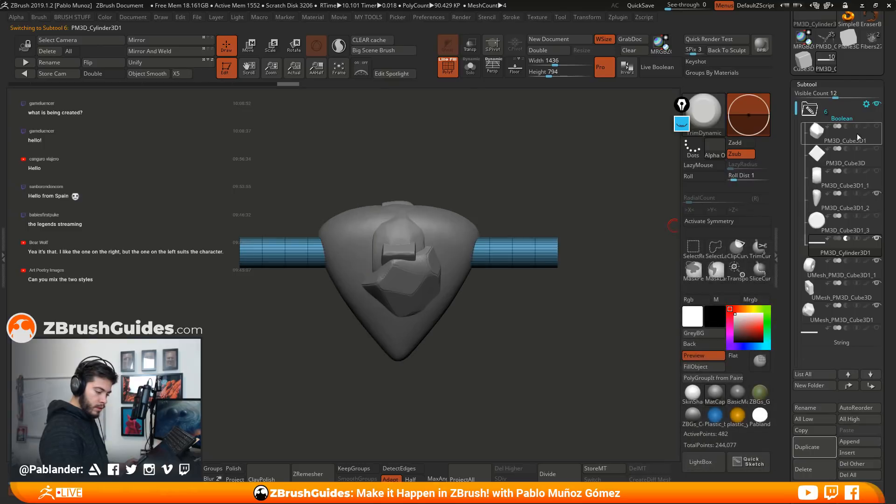
{"action": "left_click", "coordinate": [866, 104]}
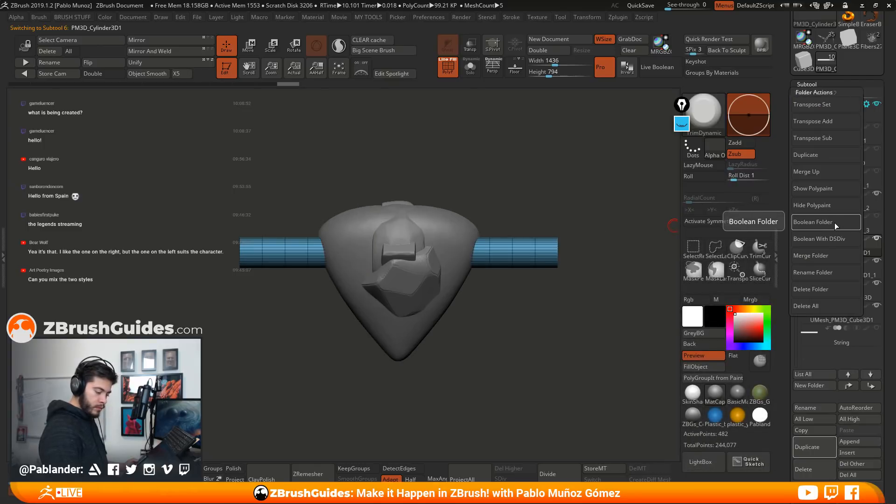
{"action": "left_click", "coordinate": [833, 223]}
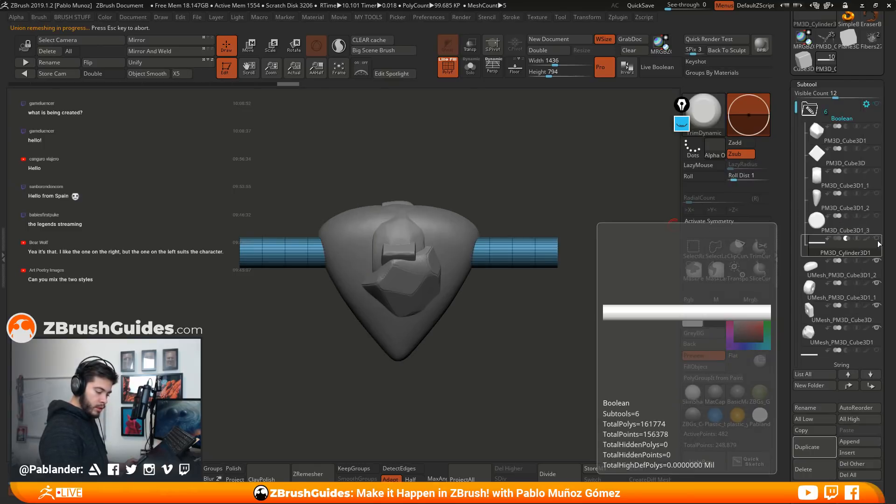
Show only round stone PM3D_Cube3D1_3 with the cylinder, bake its hole with Boolean Folder and collapse the folder
{"action": "left_click", "coordinate": [875, 215]}
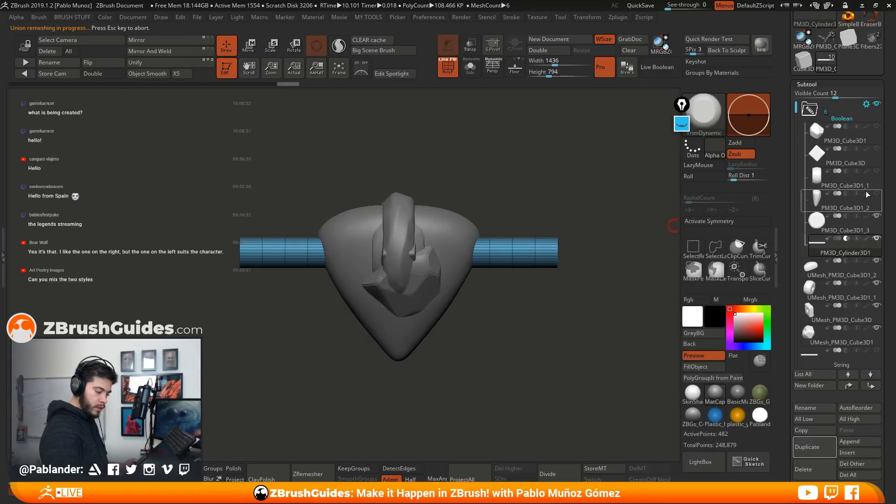
{"action": "left_click", "coordinate": [866, 104]}
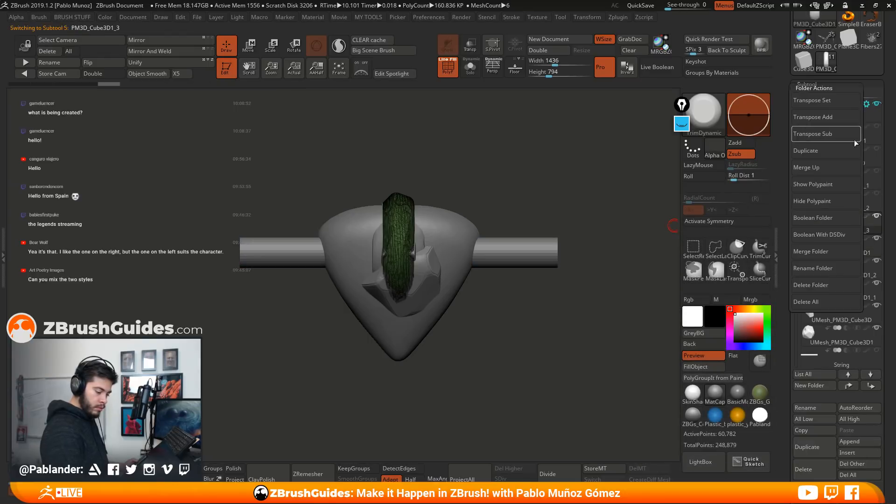
{"action": "left_click", "coordinate": [829, 224]}
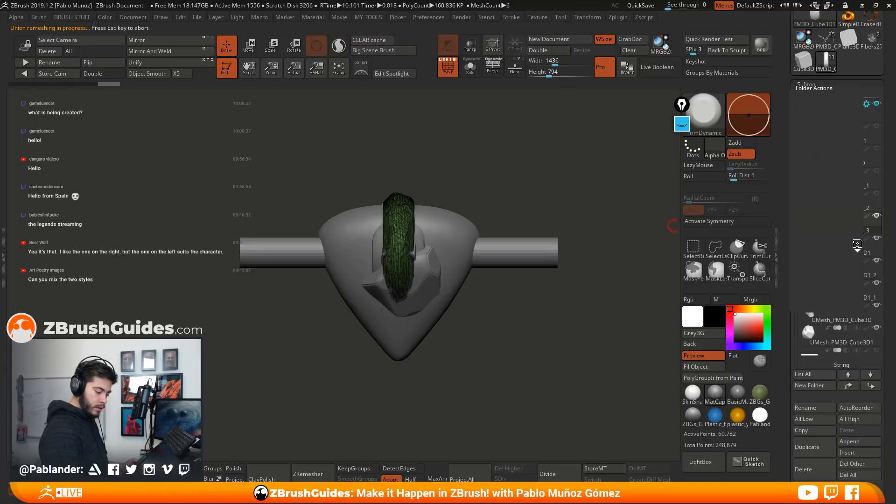
{"action": "left_click", "coordinate": [810, 110]}
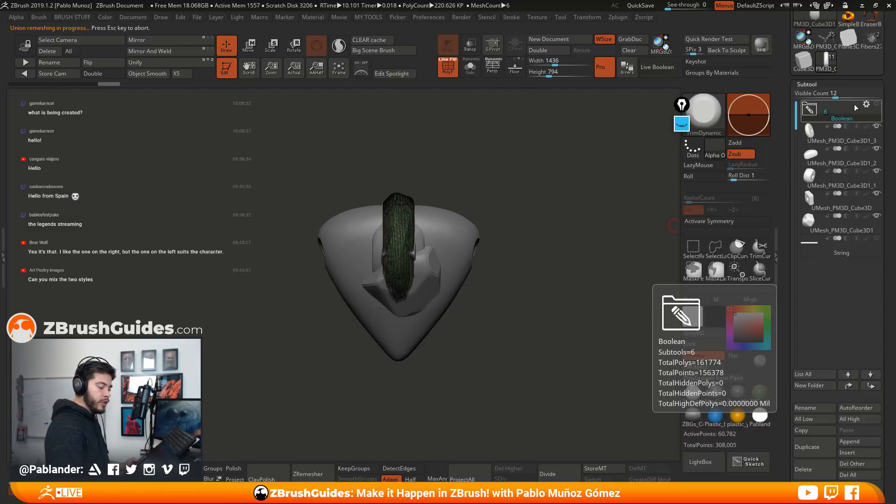
Isolate the baked UMesh stones with Solo and inspect their string holes and polygroups one by one
{"action": "mouse_move", "coordinate": [838, 141]}
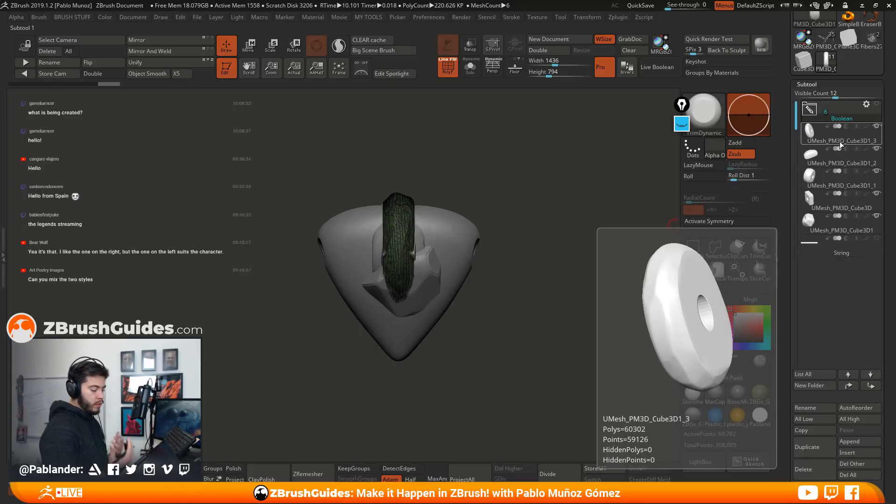
{"action": "left_click", "coordinate": [822, 224]}
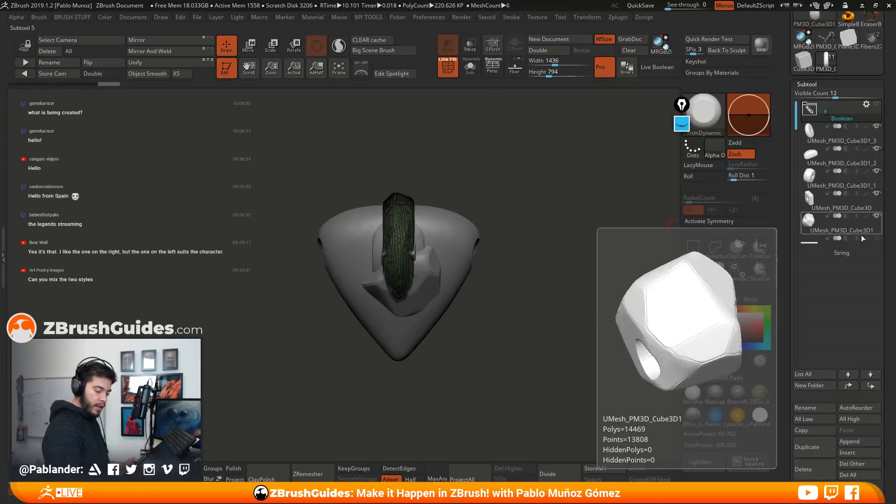
{"action": "mouse_move", "coordinate": [607, 219]}
{"action": "left_mouse_down"}
{"action": "mouse_move", "coordinate": [512, 225]}
{"action": "mouse_move", "coordinate": [516, 270]}
{"action": "mouse_move", "coordinate": [542, 244]}
{"action": "mouse_move", "coordinate": [643, 245]}
{"action": "left_mouse_up"}
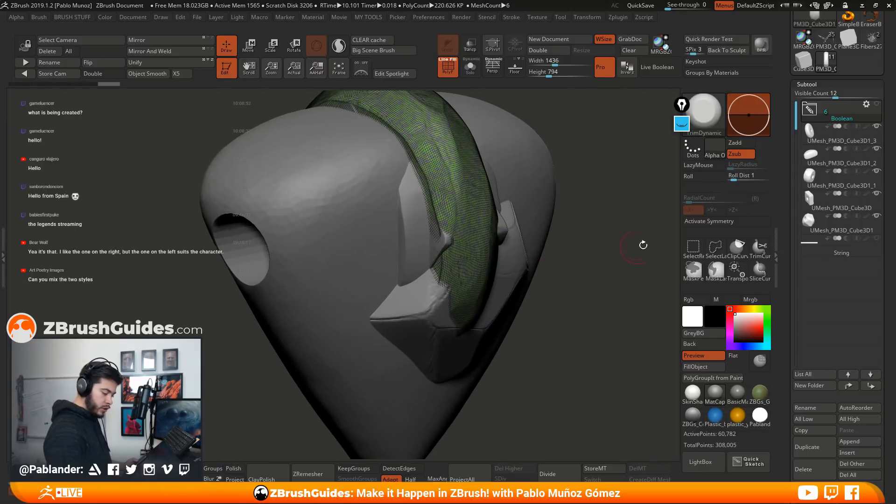
{"action": "left_click", "coordinate": [850, 134]}
{"action": "left_click_drag", "start_coordinate": [586, 255], "coordinate": [528, 201]}
{"action": "left_click", "coordinate": [469, 74]}
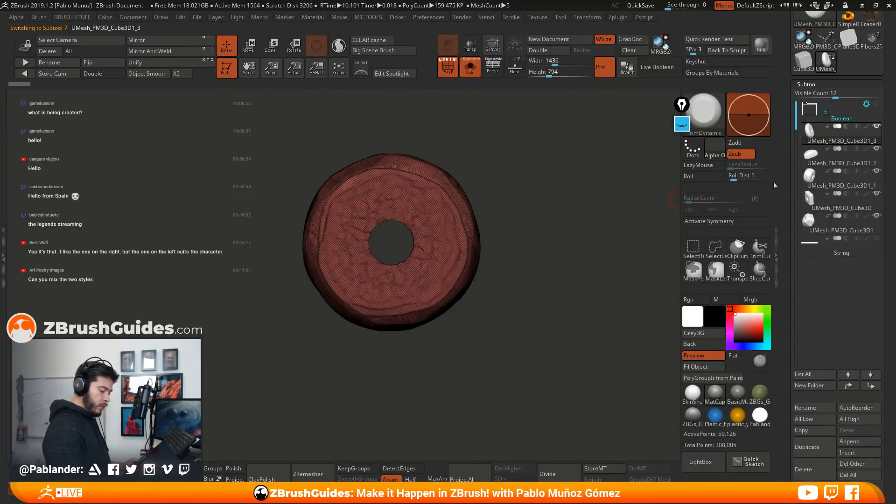
{"action": "key", "text": "Down"}
{"action": "key", "text": "Down"}
{"action": "key", "text": "Down"}
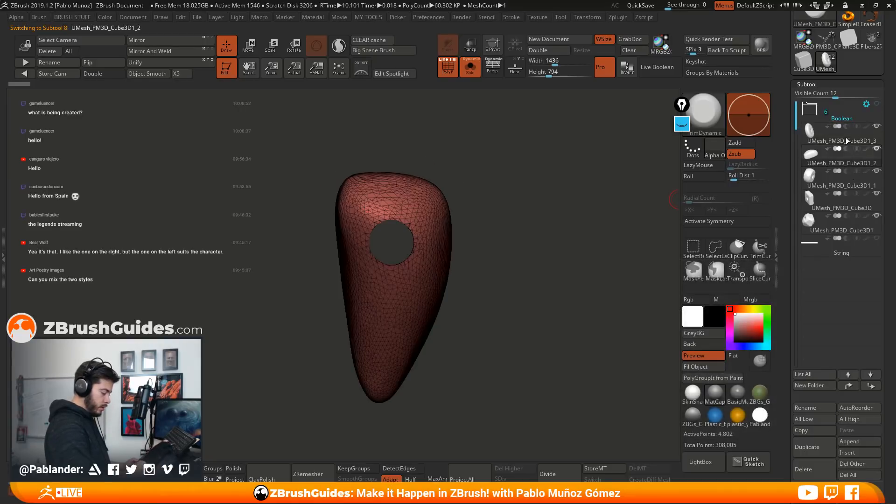
{"action": "key", "text": "Up"}
{"action": "key", "text": "Up"}
{"action": "key", "text": "Up"}
{"action": "key", "text": "Up"}
{"action": "key", "text": "Up"}
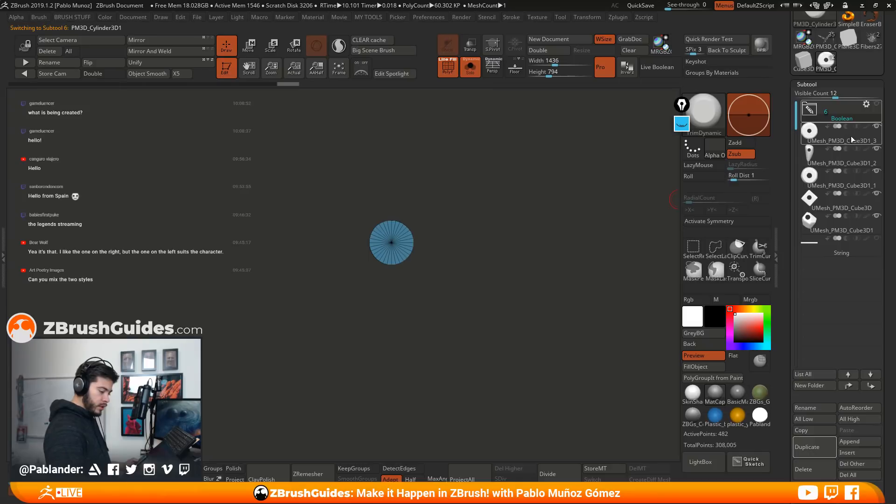
Merge the polygroups of each baked stone into a single one, going from UMesh_PM3D_Cube3D1_3 down to UMesh_PM3D_Cube3D1
{"action": "left_click", "coordinate": [847, 138]}
{"action": "left_click_drag", "start_coordinate": [553, 257], "coordinate": [495, 263]}
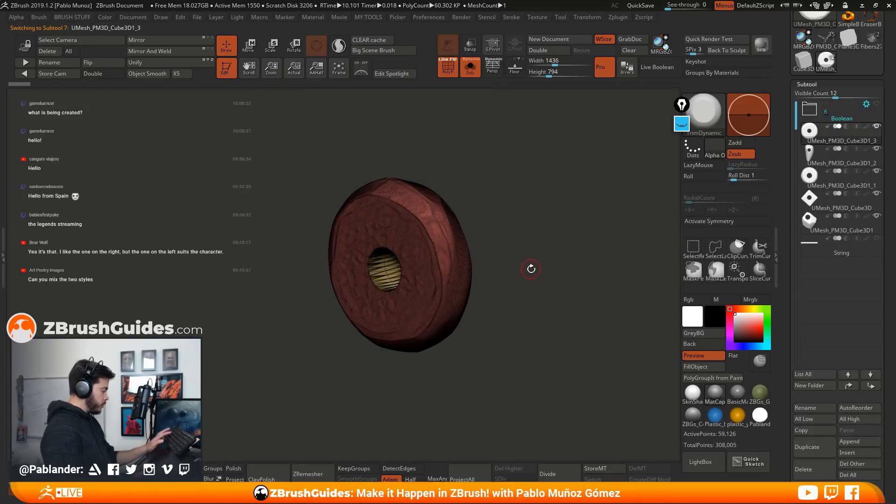
{"action": "key", "text": "ctrl+w"}
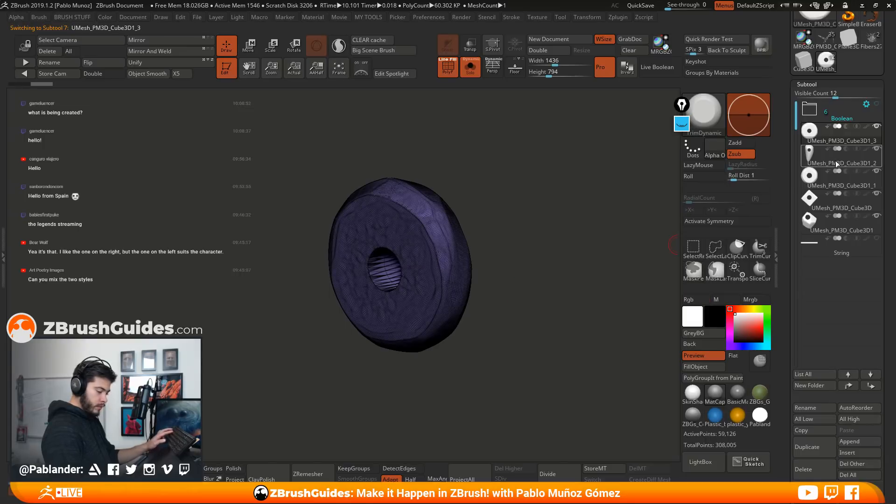
{"action": "left_click", "coordinate": [837, 161]}
{"action": "left_click", "coordinate": [841, 179]}
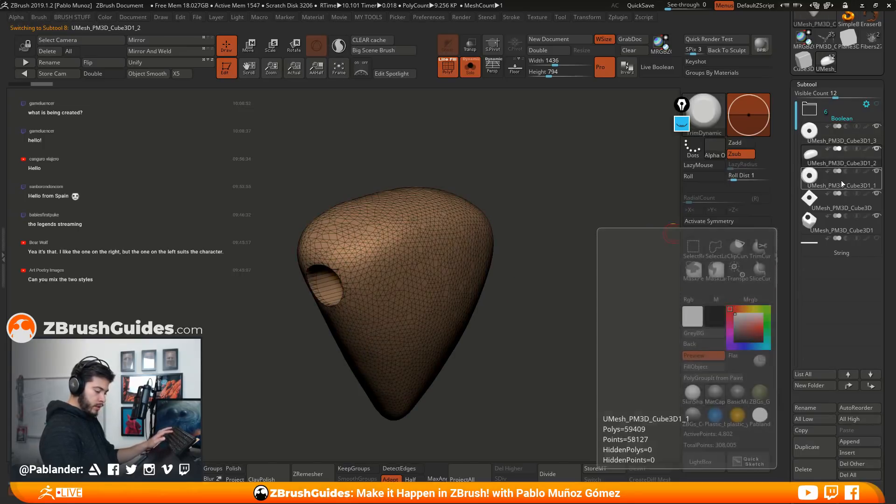
{"action": "left_click", "coordinate": [836, 206]}
{"action": "key", "text": "ctrl+w"}
{"action": "left_click", "coordinate": [844, 225]}
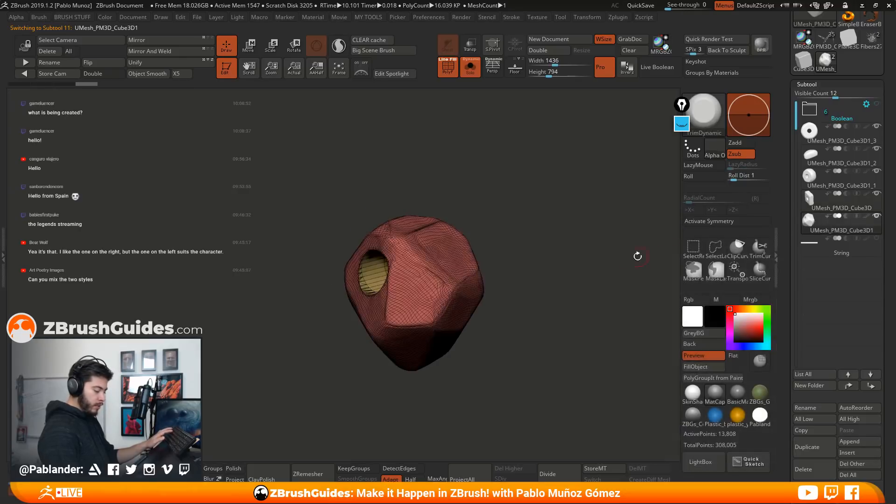
{"action": "key", "text": "ctrl+w"}
{"action": "left_click_drag", "start_coordinate": [560, 275], "coordinate": [600, 266]}
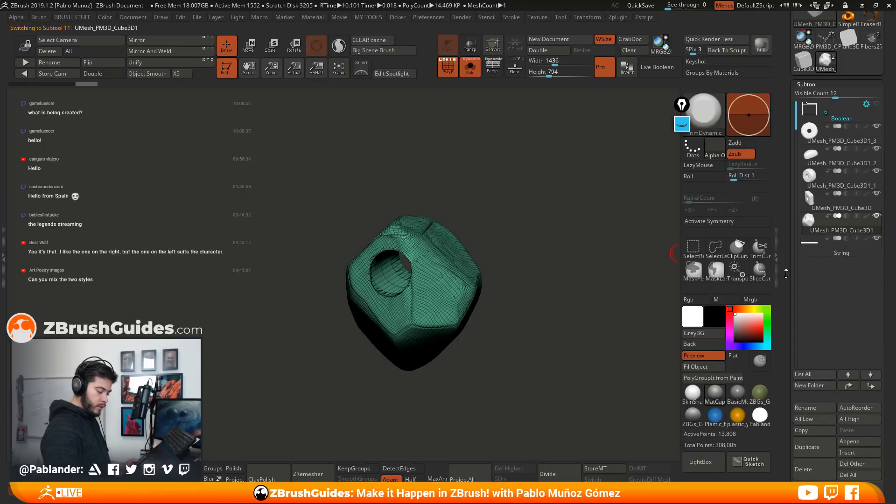
Make the String subtool active, turn off Solo and examine how the string passes through the drilled stones
{"action": "left_click", "coordinate": [843, 248]}
{"action": "left_click", "coordinate": [471, 70]}
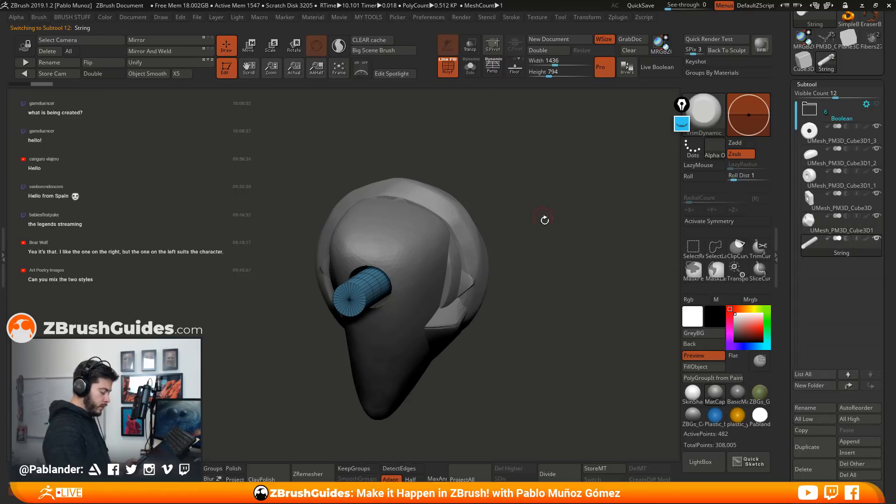
{"action": "left_click_drag", "start_coordinate": [537, 202], "coordinate": [577, 240]}
{"action": "left_click_drag", "start_coordinate": [538, 294], "coordinate": [537, 302]}
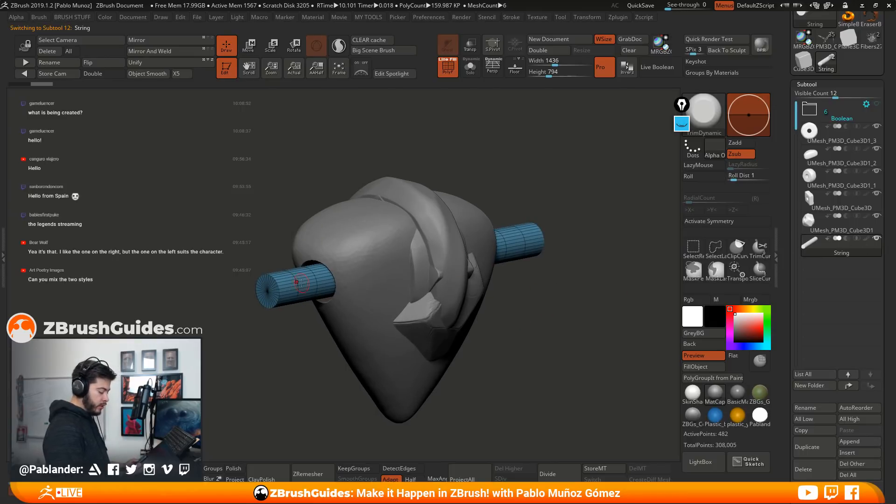
{"action": "left_click_drag", "start_coordinate": [566, 294], "coordinate": [610, 276]}
{"action": "left_click_drag", "start_coordinate": [592, 318], "coordinate": [521, 327], "text": "shift"}
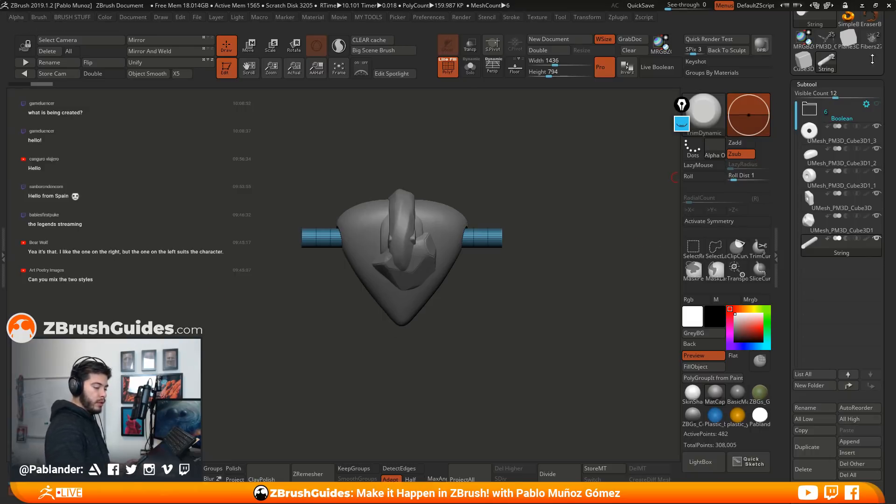
Examine the trim along the robe on the character tool PM3D_Cube3D1_1 and return to the String tool
{"action": "left_click", "coordinate": [829, 41]}
{"action": "mouse_move", "coordinate": [592, 171]}
{"action": "left_mouse_down"}
{"action": "mouse_move", "coordinate": [600, 224]}
{"action": "mouse_move", "coordinate": [535, 182]}
{"action": "mouse_move", "coordinate": [570, 250]}
{"action": "mouse_move", "coordinate": [530, 206]}
{"action": "mouse_move", "coordinate": [592, 224]}
{"action": "mouse_move", "coordinate": [583, 179]}
{"action": "left_mouse_up"}
{"action": "left_click_drag", "start_coordinate": [532, 234], "coordinate": [550, 220]}
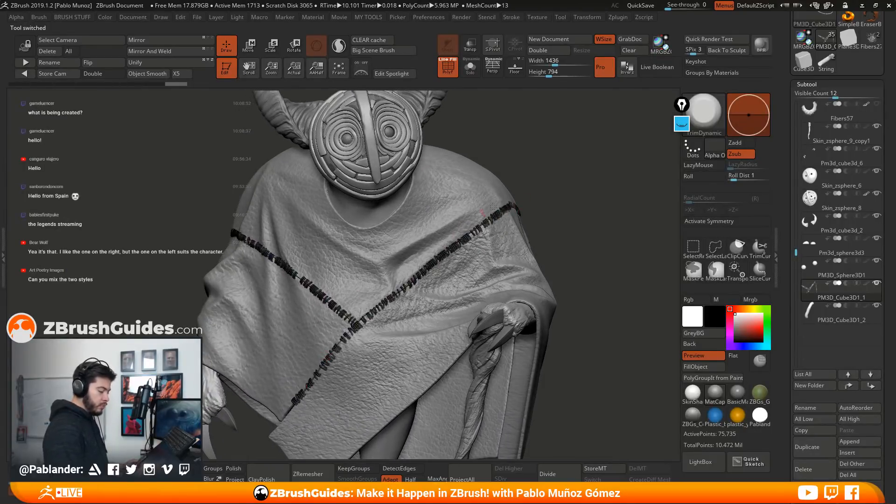
{"action": "left_click", "coordinate": [826, 60]}
{"action": "left_click_drag", "start_coordinate": [653, 261], "coordinate": [672, 270]}
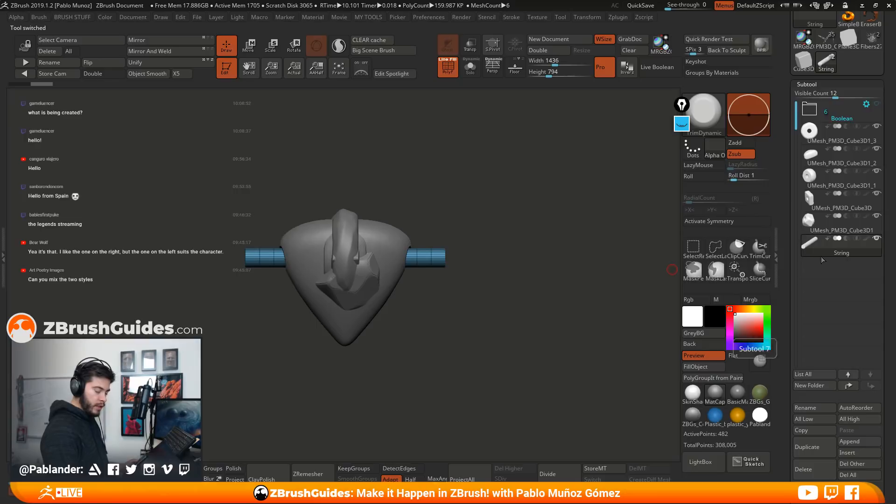
Switch the active tool to the Cylinder3D primitive as the base for a new string
{"action": "mouse_move", "coordinate": [827, 250]}
{"action": "left_click_drag", "start_coordinate": [787, 284], "coordinate": [789, 309]}
{"action": "left_click_drag", "start_coordinate": [783, 80], "coordinate": [783, 217]}
{"action": "left_click", "coordinate": [822, 161]}
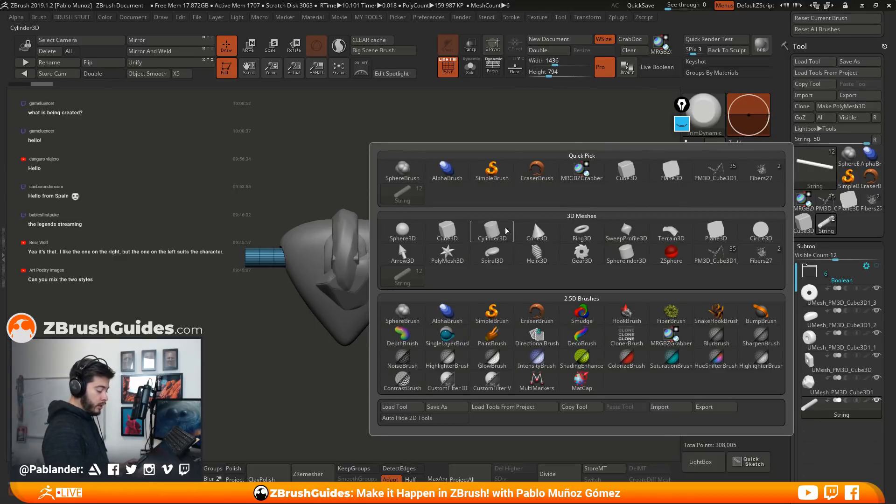
{"action": "left_click", "coordinate": [492, 231]}
{"action": "left_click_drag", "start_coordinate": [481, 308], "coordinate": [517, 259]}
Initialize the cylinder with an X Size of 10 and a Y Size of 10
{"action": "left_click", "coordinate": [812, 243]}
{"action": "scroll", "coordinate": [831, 140], "scroll_direction": "down", "scroll_amount": 5}
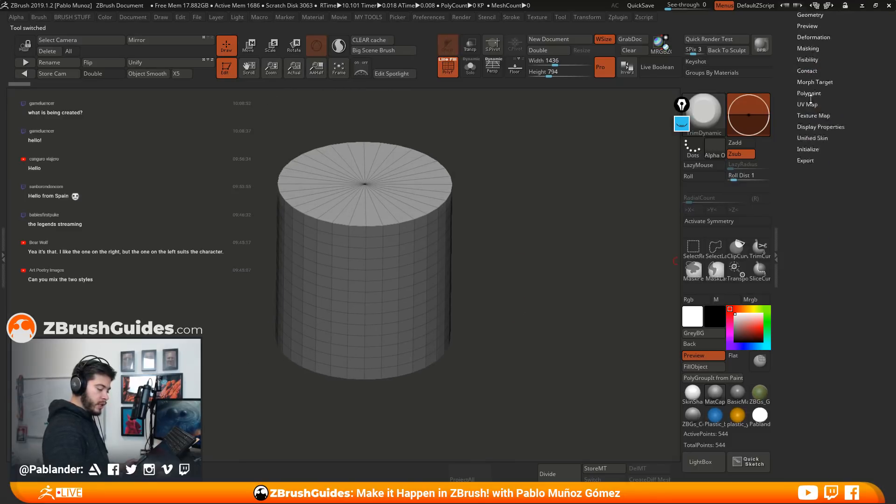
{"action": "left_click", "coordinate": [812, 126]}
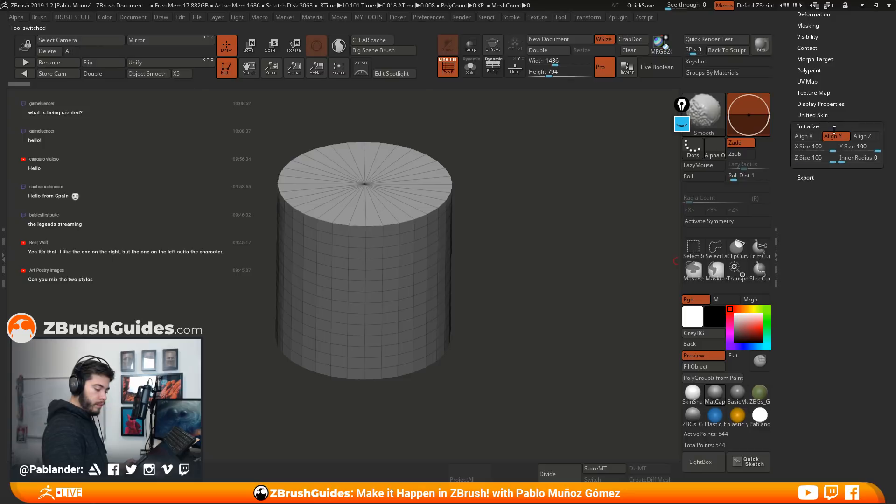
{"action": "left_click_drag", "start_coordinate": [518, 295], "coordinate": [436, 253], "text": "alt"}
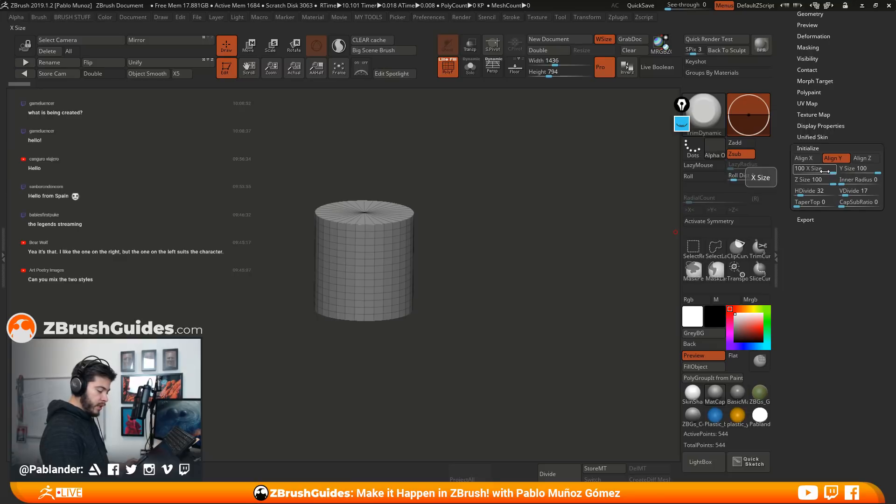
{"action": "left_click_drag", "start_coordinate": [824, 171], "coordinate": [808, 170]}
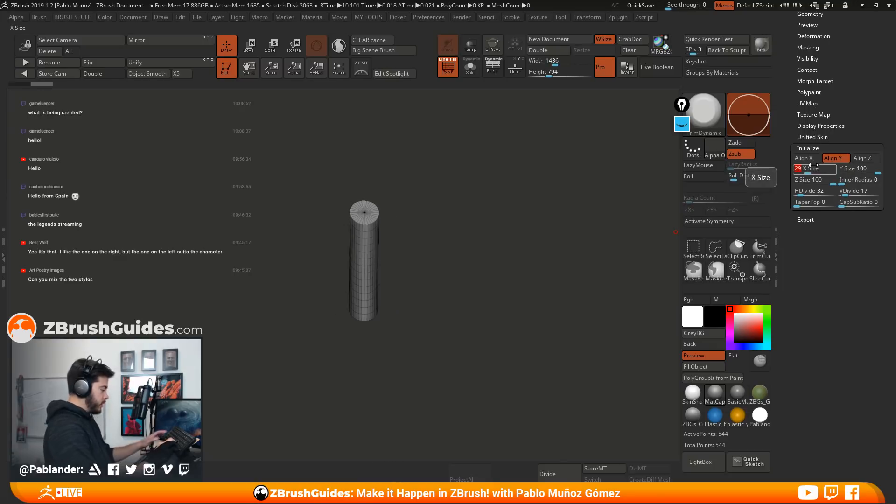
{"action": "type", "text": "10"}
{"action": "key", "text": "Tab"}
{"action": "type", "text": "10"}
{"action": "key", "text": "Tab"}
{"action": "left_click_drag", "start_coordinate": [493, 249], "coordinate": [460, 348]}
{"action": "left_click_drag", "start_coordinate": [493, 293], "coordinate": [526, 256]}
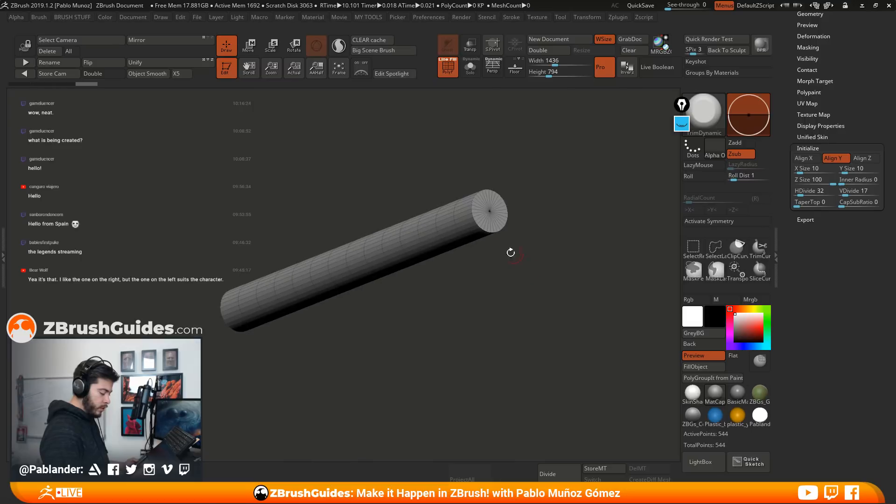
Reduce the cylinder's subdivisions to HDivide 6 and VDivide 8 and check the resulting segments
{"action": "left_click", "coordinate": [799, 191]}
{"action": "type", "text": "22"}
{"action": "key", "text": "Return"}
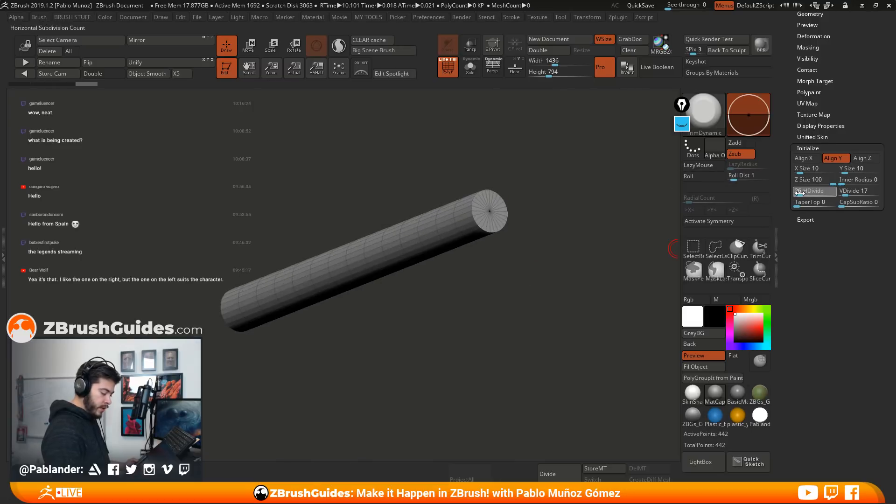
{"action": "left_click_drag", "start_coordinate": [799, 194], "coordinate": [798, 194]}
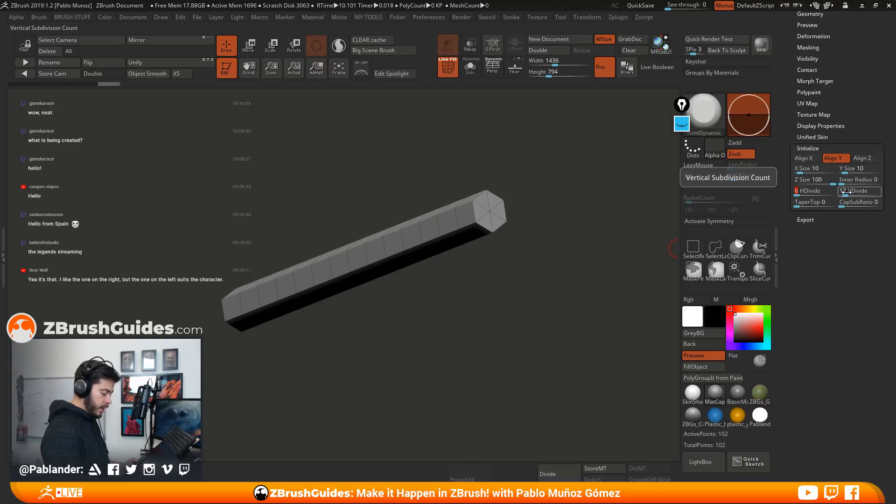
{"action": "left_click_drag", "start_coordinate": [844, 193], "coordinate": [845, 193]}
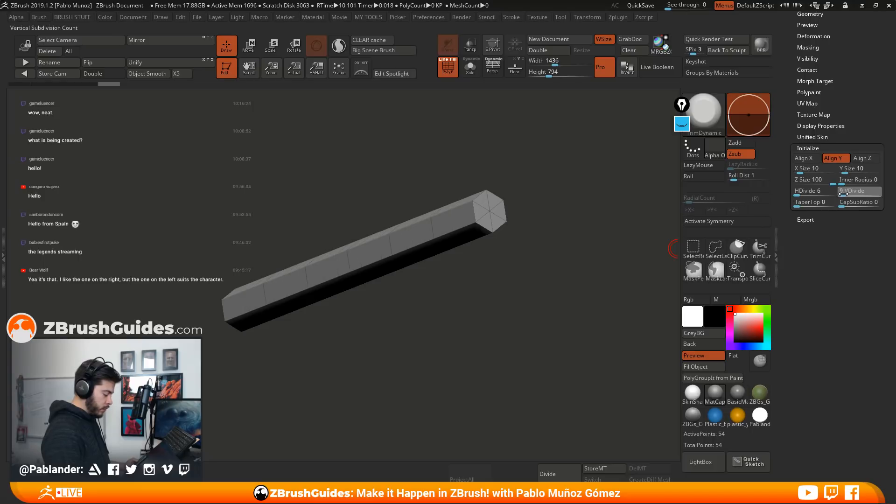
{"action": "left_click_drag", "start_coordinate": [552, 274], "coordinate": [531, 283], "text": "shift"}
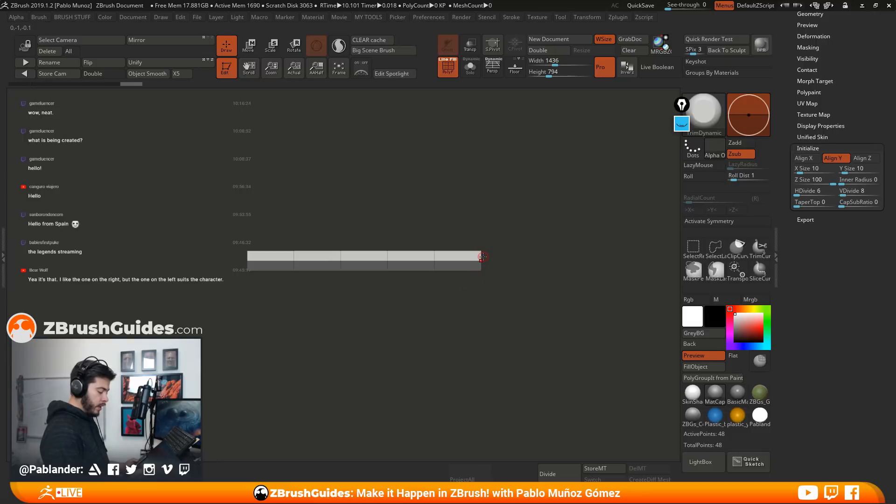
{"action": "left_click_drag", "start_coordinate": [571, 238], "coordinate": [520, 273], "text": "alt"}
{"action": "left_click_drag", "start_coordinate": [503, 310], "coordinate": [500, 287], "text": "alt"}
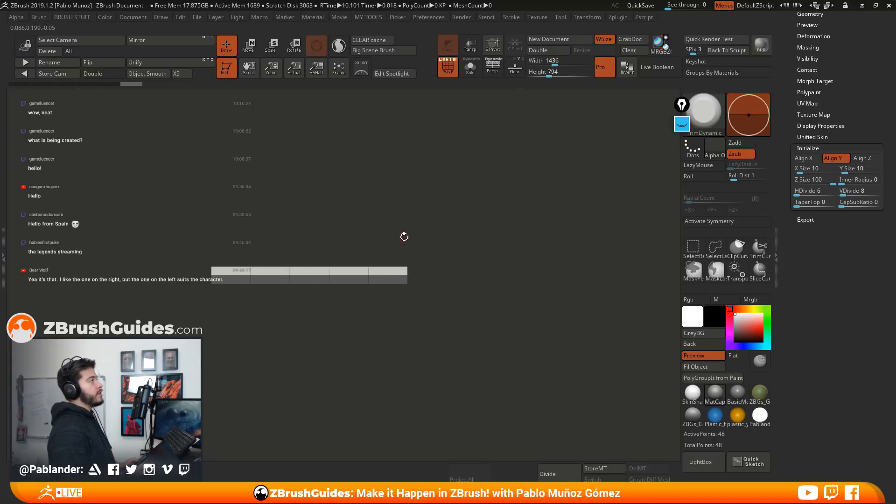
Outline the cylinder with the blue screen annotation pen and sketch a rounded stone shape around its middle
{"action": "left_click", "coordinate": [682, 127]}
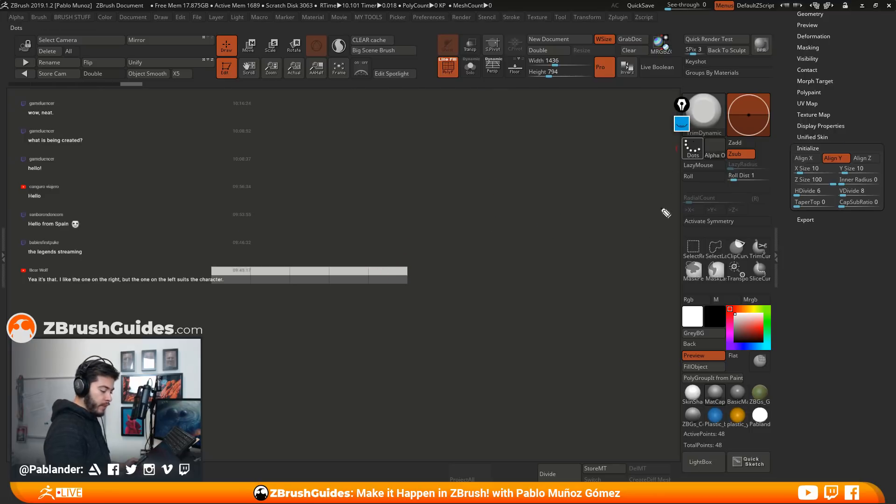
{"action": "left_click", "coordinate": [682, 222]}
{"action": "mouse_move", "coordinate": [410, 267]}
{"action": "left_mouse_down"}
{"action": "mouse_move", "coordinate": [408, 286]}
{"action": "mouse_move", "coordinate": [209, 275]}
{"action": "mouse_move", "coordinate": [412, 274]}
{"action": "left_mouse_up"}
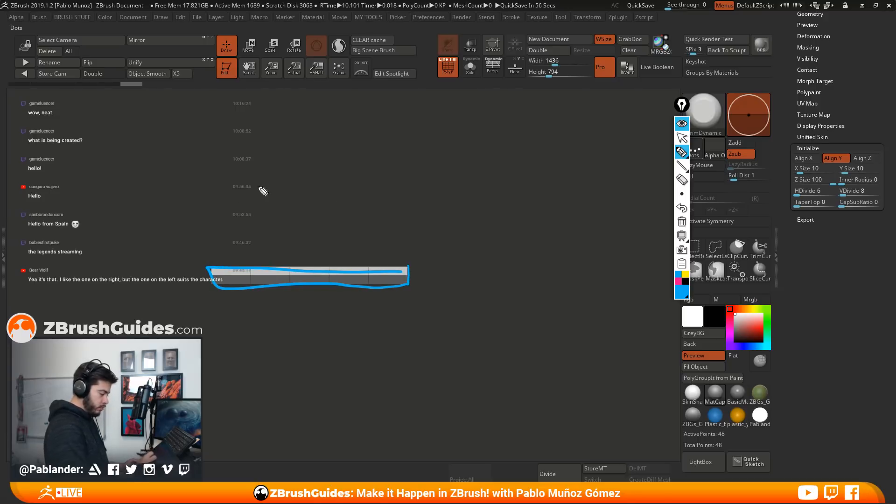
{"action": "mouse_move", "coordinate": [281, 230]}
{"action": "left_mouse_down"}
{"action": "mouse_move", "coordinate": [359, 289]}
{"action": "mouse_move", "coordinate": [269, 231]}
{"action": "mouse_move", "coordinate": [340, 325]}
{"action": "mouse_move", "coordinate": [362, 298]}
{"action": "left_mouse_up"}
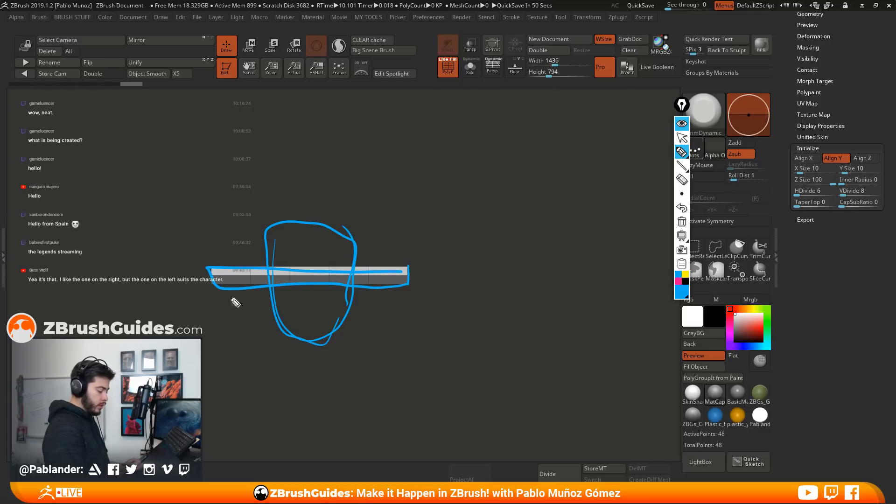
Sketch two angled string segments continuing upward from the cylinder's right end to illustrate the repeating chain
{"action": "left_click_drag", "start_coordinate": [409, 268], "coordinate": [539, 195]}
{"action": "mouse_move", "coordinate": [409, 284]}
{"action": "left_mouse_down"}
{"action": "mouse_move", "coordinate": [550, 209]}
{"action": "mouse_move", "coordinate": [587, 108]}
{"action": "left_mouse_up"}
{"action": "left_click_drag", "start_coordinate": [569, 188], "coordinate": [595, 103]}
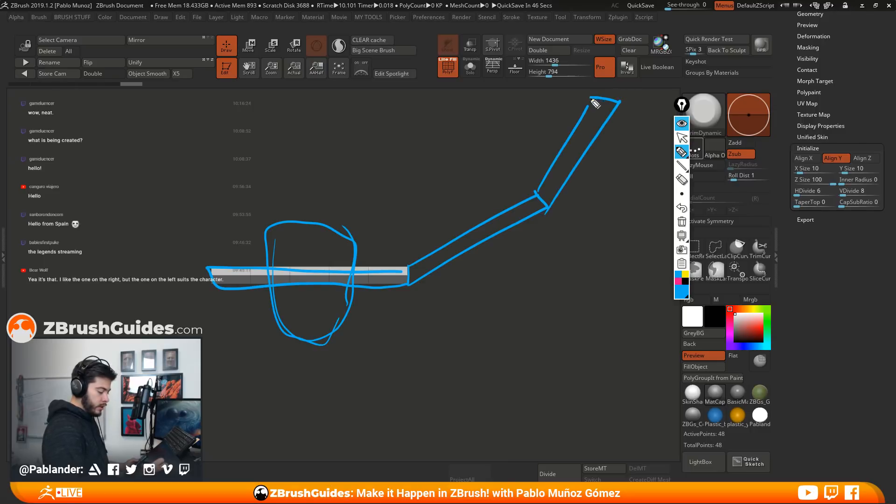
Mark the joints between the sketched string segments, trace a smooth yellow curve through the chain, and hide the screen annotations
{"action": "left_click_drag", "start_coordinate": [401, 242], "coordinate": [411, 334]}
{"action": "left_click_drag", "start_coordinate": [496, 170], "coordinate": [581, 246]}
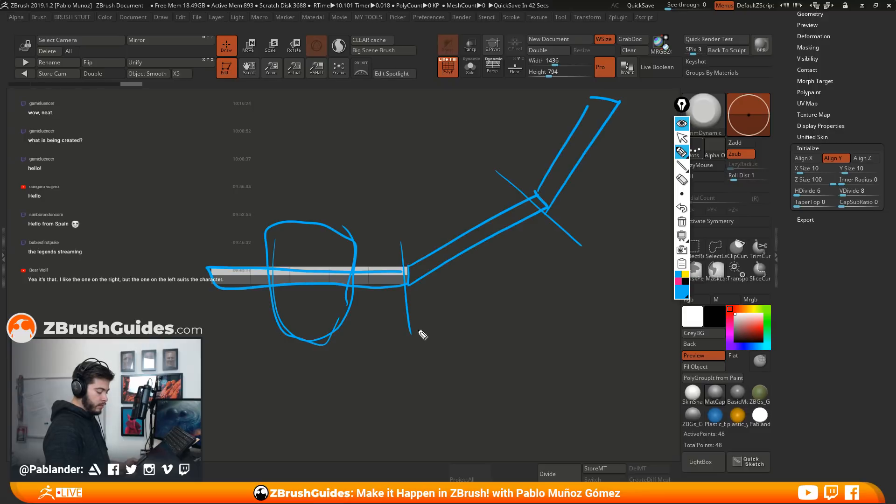
{"action": "left_click", "coordinate": [685, 275]}
{"action": "mouse_move", "coordinate": [223, 284]}
{"action": "left_mouse_down"}
{"action": "mouse_move", "coordinate": [338, 294]}
{"action": "mouse_move", "coordinate": [417, 282]}
{"action": "mouse_move", "coordinate": [537, 201]}
{"action": "mouse_move", "coordinate": [601, 99]}
{"action": "left_mouse_up"}
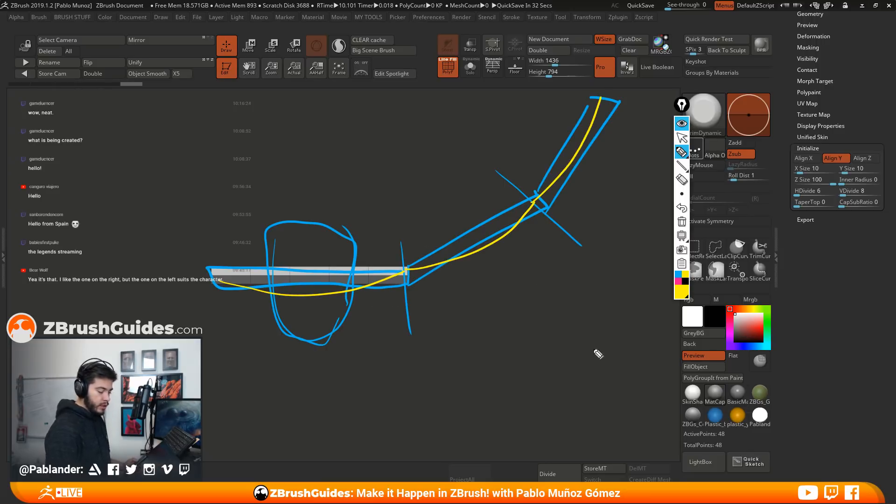
{"action": "left_click", "coordinate": [683, 124]}
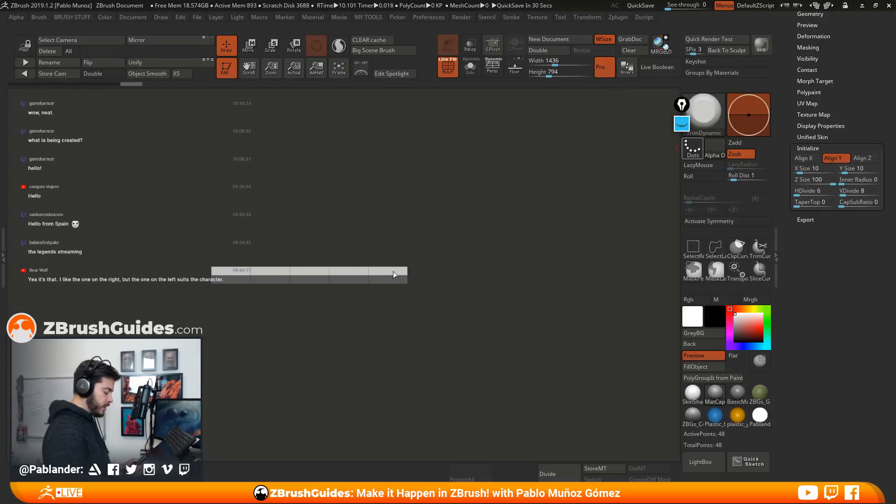
Convert the low-poly cylinder to a PolyMesh3D and copy it as a subtool
{"action": "scroll", "coordinate": [851, 188], "scroll_direction": "up", "scroll_amount": 3}
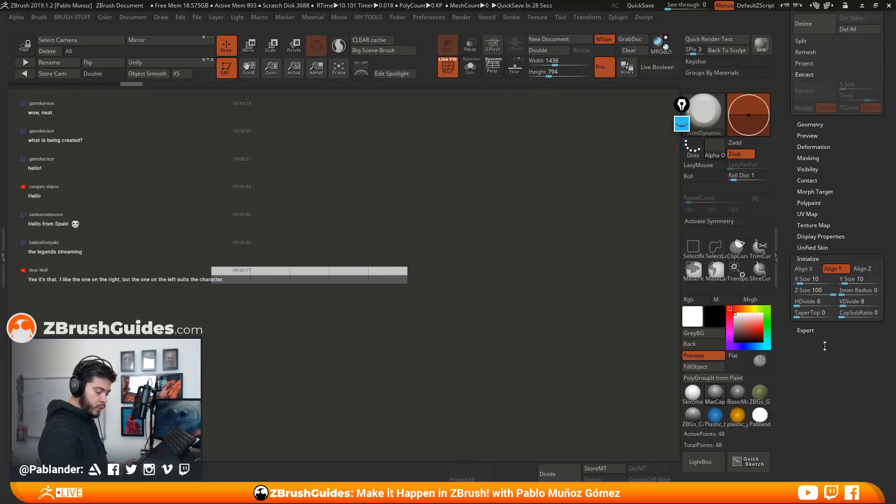
{"action": "scroll", "coordinate": [837, 244], "scroll_direction": "up", "scroll_amount": 5}
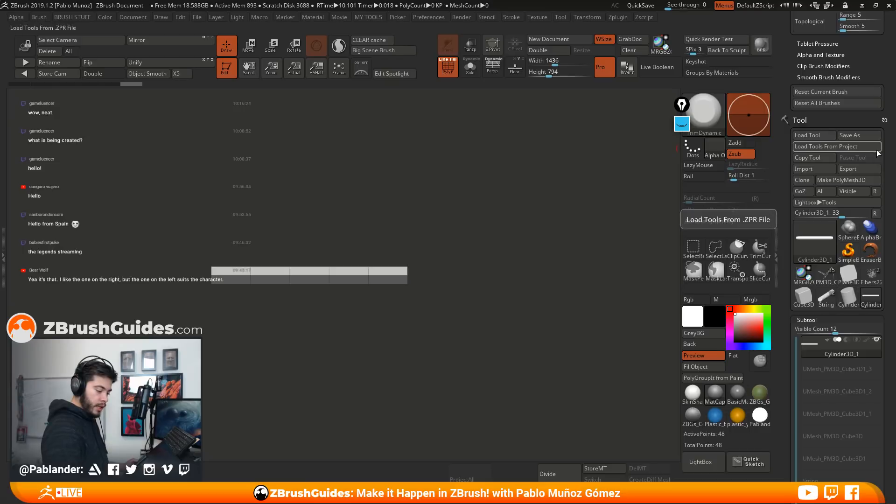
{"action": "left_click", "coordinate": [858, 181]}
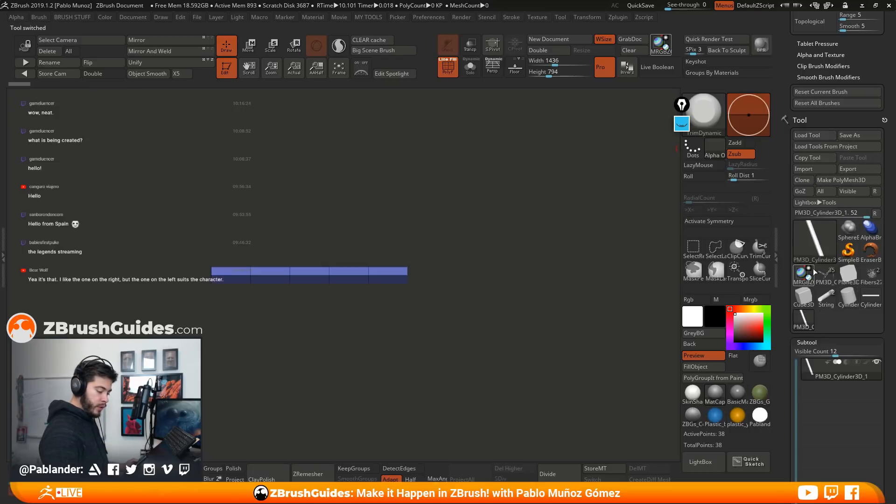
{"action": "scroll", "coordinate": [835, 234], "scroll_direction": "down", "scroll_amount": 8}
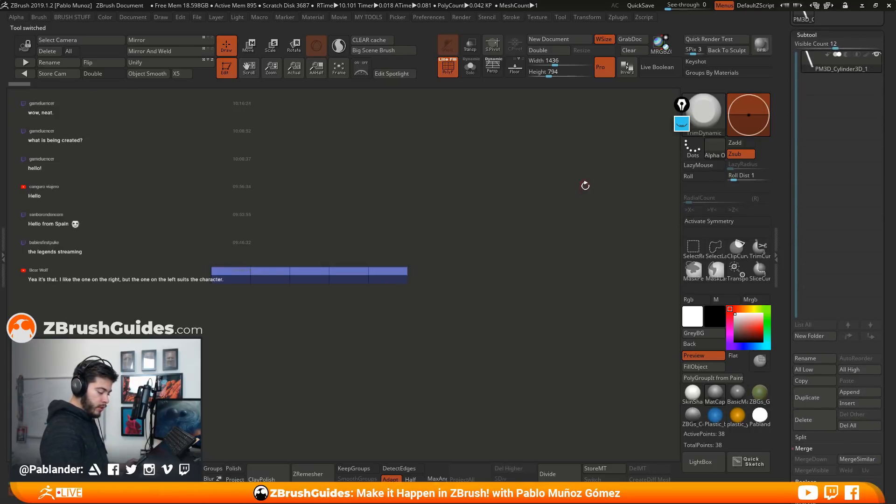
{"action": "right_click", "coordinate": [567, 195]}
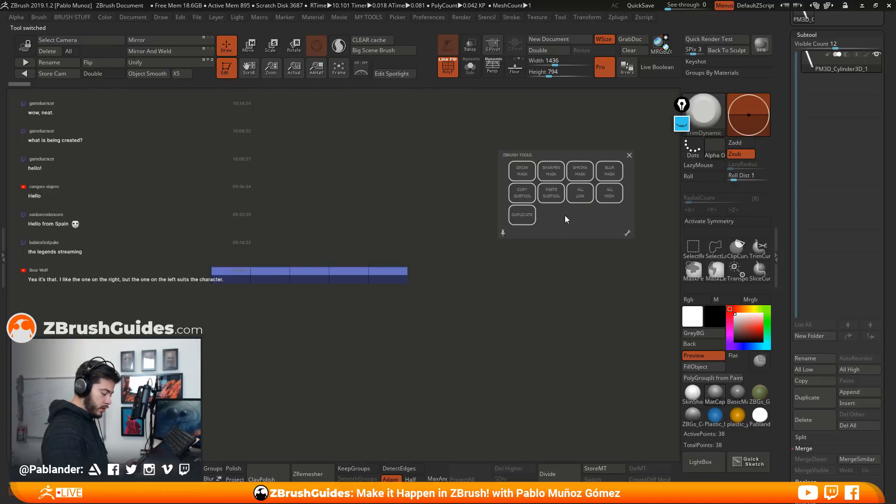
{"action": "left_click", "coordinate": [523, 192]}
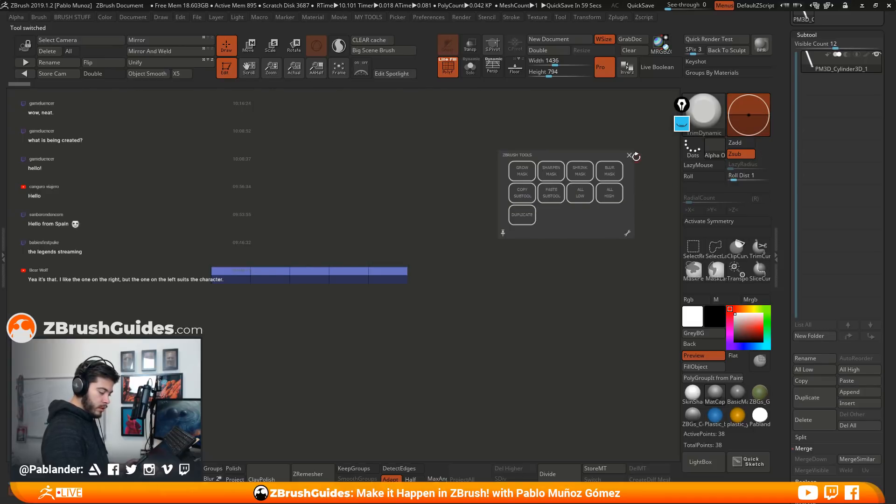
Switch to the String tool containing the stones and paste the copied low-poly cylinder into it as a subtool
{"action": "scroll", "coordinate": [870, 118], "scroll_direction": "up", "scroll_amount": 5}
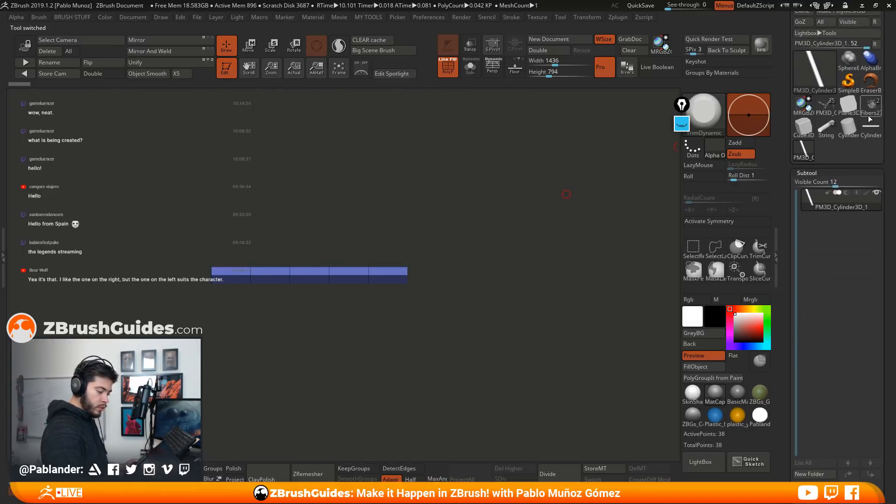
{"action": "left_click", "coordinate": [830, 133]}
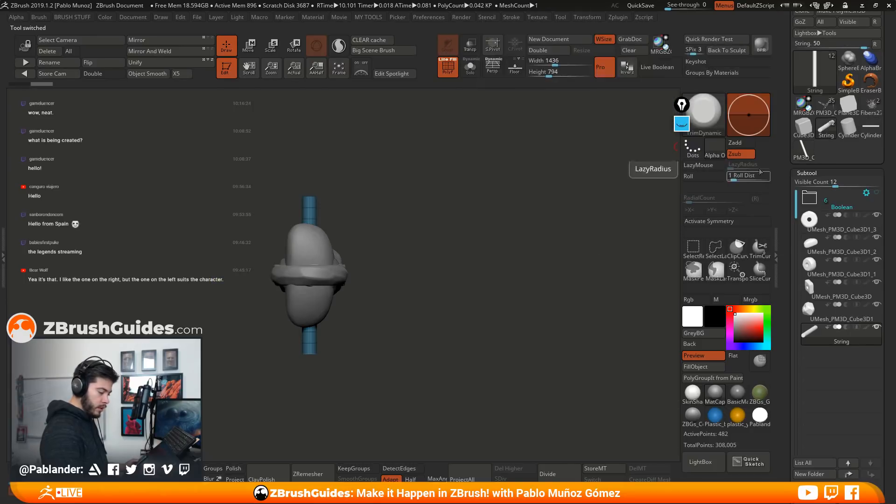
{"action": "key", "text": "space"}
{"action": "left_click", "coordinate": [551, 192]}
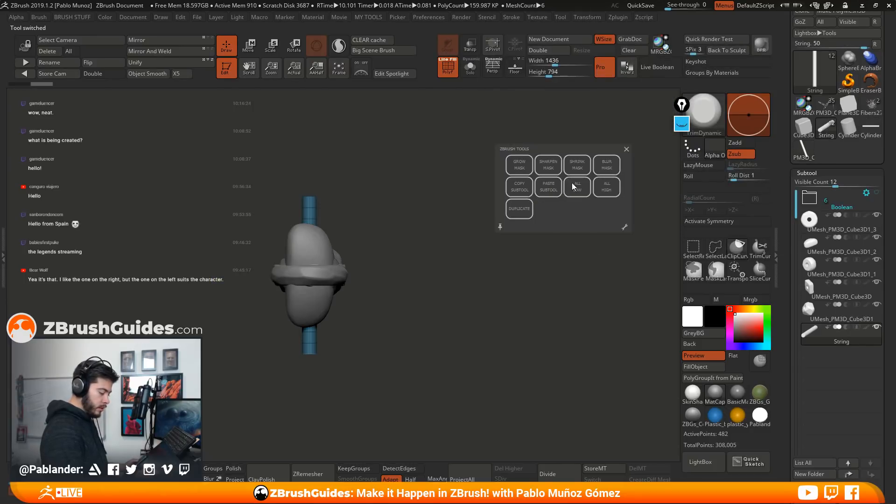
{"action": "left_click_drag", "start_coordinate": [517, 225], "coordinate": [486, 258]}
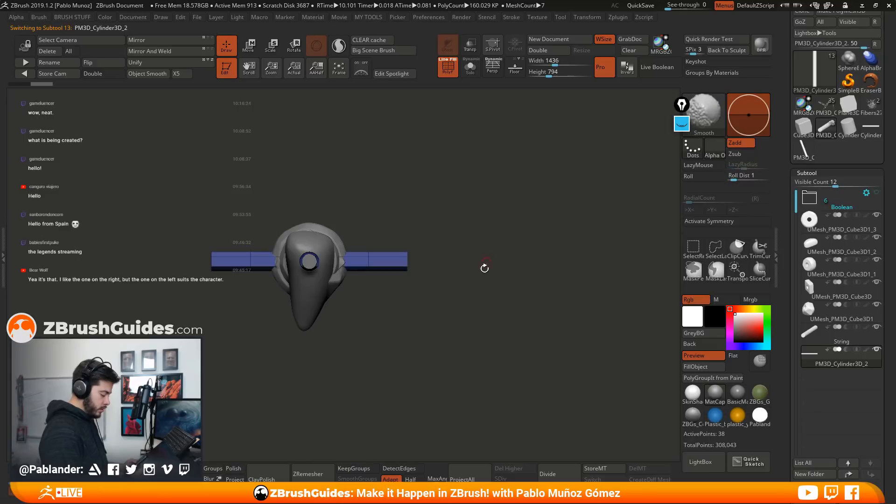
Delete the original String subtool
{"action": "left_click", "coordinate": [876, 328]}
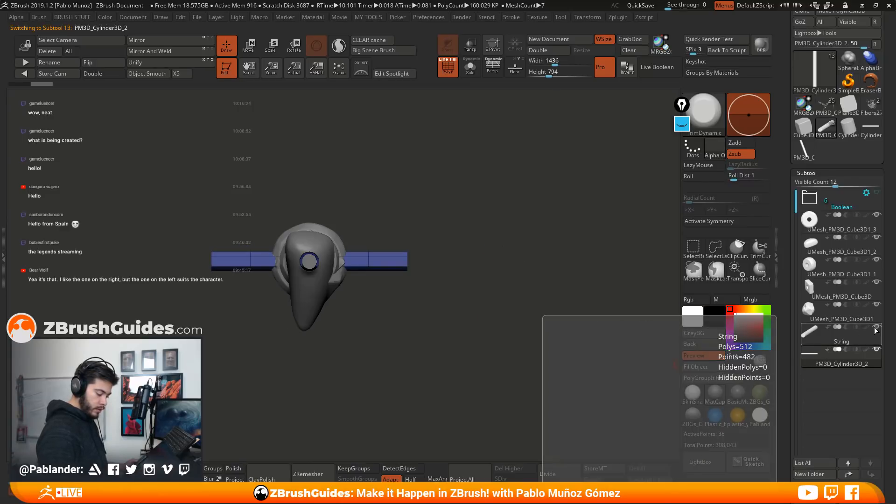
{"action": "left_click", "coordinate": [869, 335]}
{"action": "scroll", "coordinate": [840, 350], "scroll_direction": "down", "scroll_amount": 5}
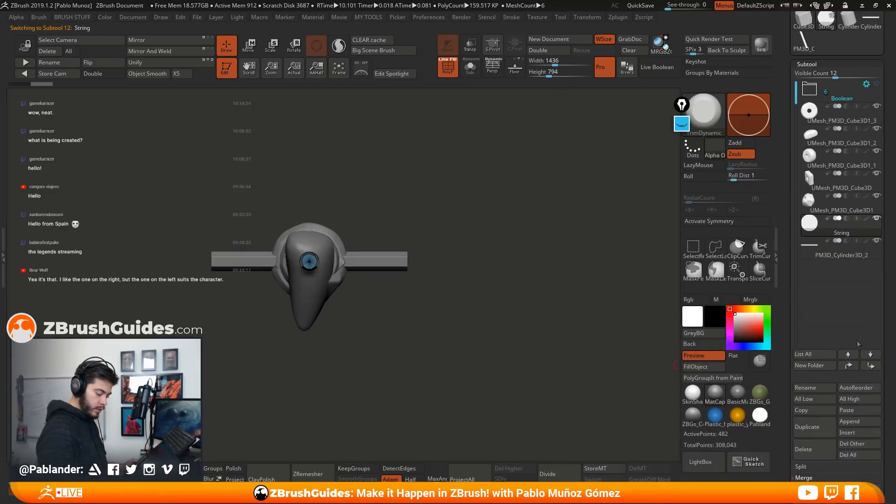
{"action": "left_click", "coordinate": [814, 435]}
{"action": "left_click", "coordinate": [728, 466]}
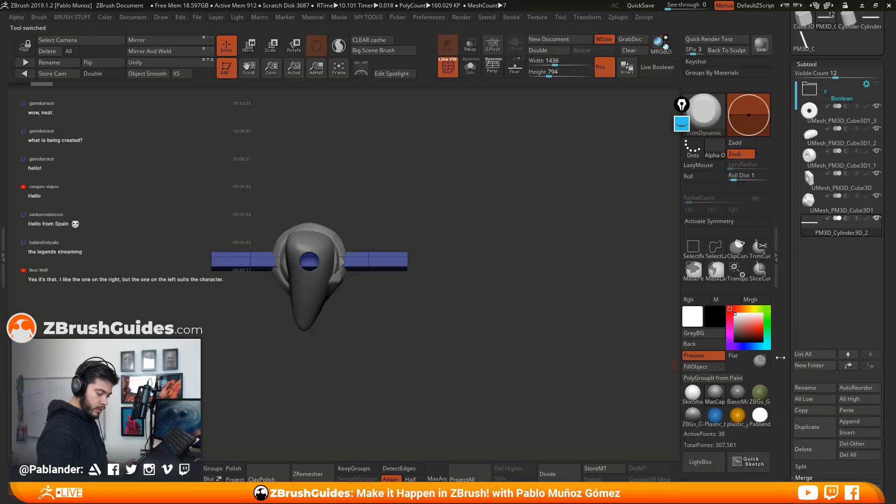
Fine-tune the low-poly cylinder with the transform gizmo so it fits through the stones' string holes
{"action": "left_click_drag", "start_coordinate": [541, 279], "coordinate": [460, 232]}
{"action": "key", "text": "w"}
{"action": "left_click_drag", "start_coordinate": [382, 251], "coordinate": [526, 355]}
{"action": "left_click_drag", "start_coordinate": [363, 263], "coordinate": [362, 265]}
{"action": "left_click_drag", "start_coordinate": [528, 327], "coordinate": [508, 230], "text": "alt"}
{"action": "left_click_drag", "start_coordinate": [364, 264], "coordinate": [361, 265]}
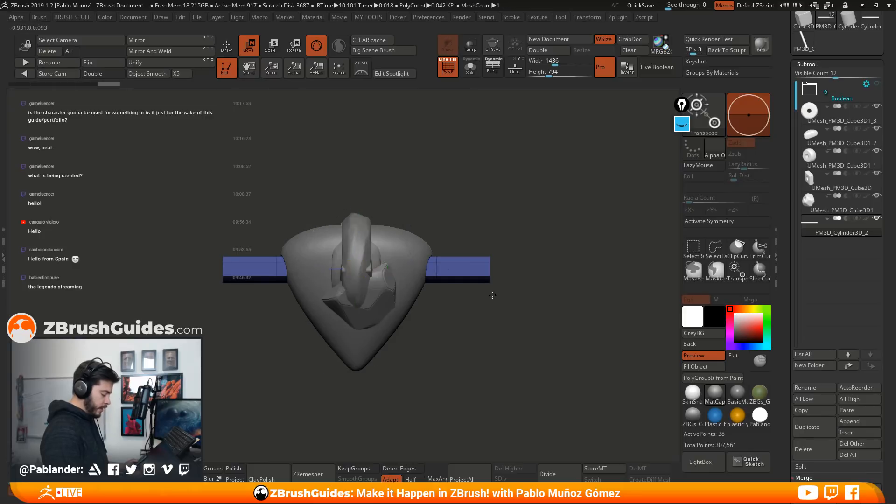
{"action": "left_click_drag", "start_coordinate": [492, 300], "coordinate": [490, 274], "text": "alt"}
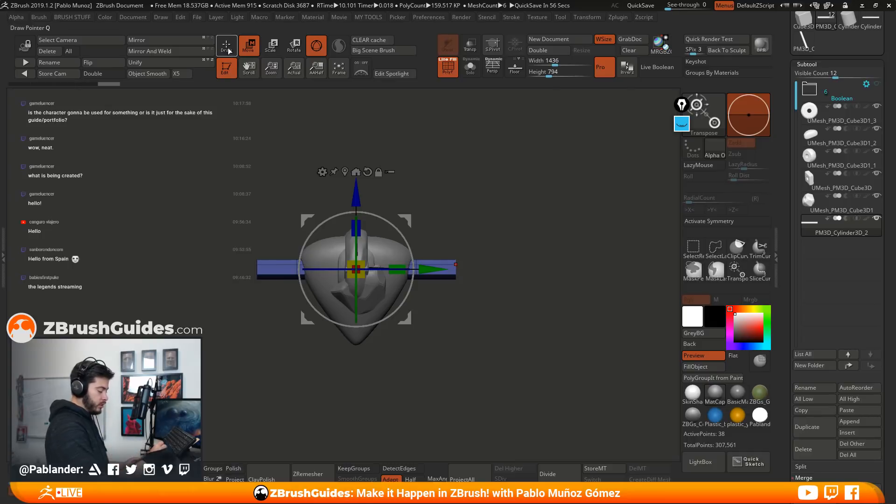
Clear the old screen annotations and mark the exposed string lengths on both sides of the stone in yellow, each labelled x
{"action": "key", "text": "q"}
{"action": "left_click", "coordinate": [681, 124]}
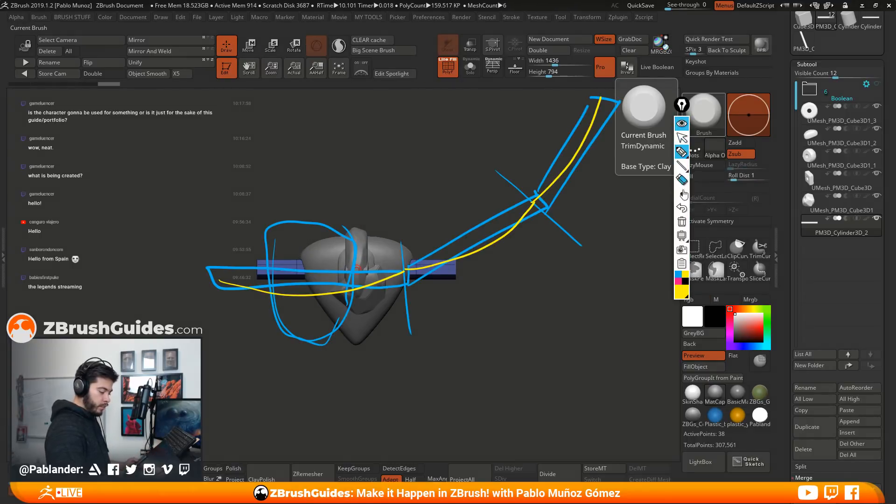
{"action": "left_click", "coordinate": [681, 221]}
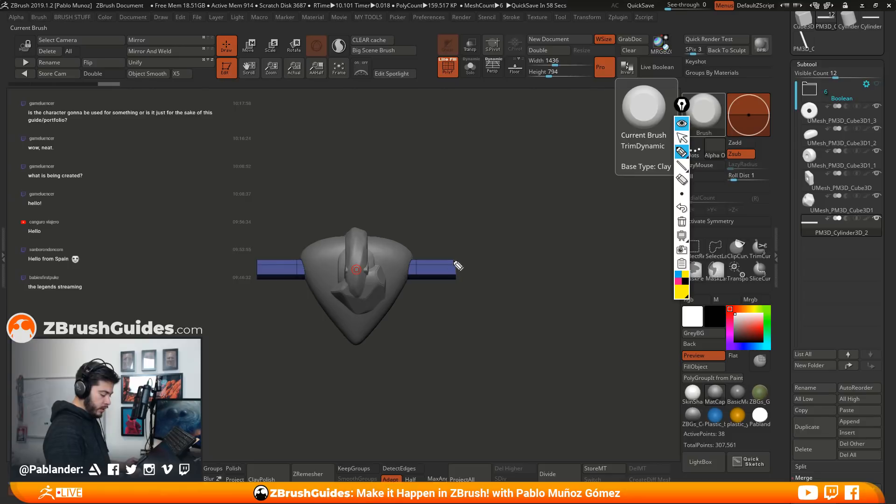
{"action": "mouse_move", "coordinate": [411, 242]}
{"action": "left_mouse_down"}
{"action": "mouse_move", "coordinate": [411, 256]}
{"action": "mouse_move", "coordinate": [455, 260]}
{"action": "left_mouse_up"}
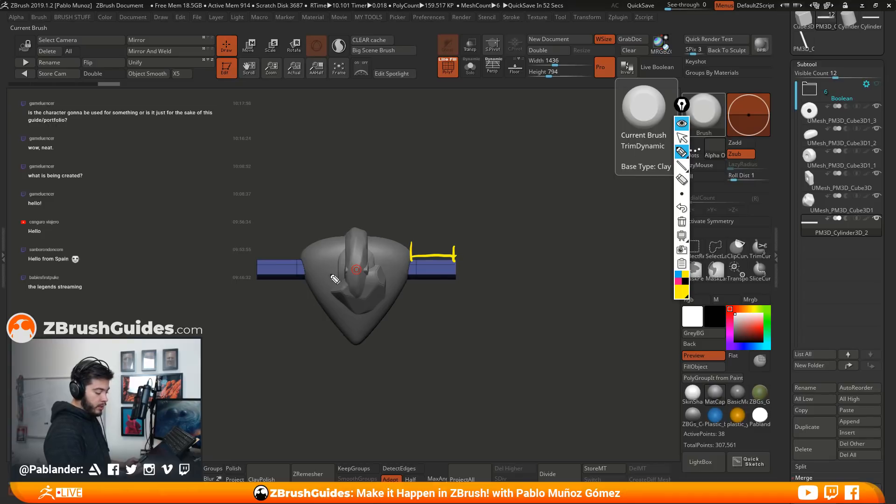
{"action": "mouse_move", "coordinate": [257, 250]}
{"action": "left_mouse_down"}
{"action": "mouse_move", "coordinate": [258, 260]}
{"action": "mouse_move", "coordinate": [298, 260]}
{"action": "left_mouse_up"}
{"action": "left_click_drag", "start_coordinate": [276, 241], "coordinate": [289, 250]}
{"action": "left_click_drag", "start_coordinate": [287, 240], "coordinate": [274, 253]}
{"action": "left_click", "coordinate": [425, 239]}
{"action": "mouse_move", "coordinate": [437, 239]}
{"action": "left_mouse_down"}
{"action": "mouse_move", "coordinate": [427, 247]}
{"action": "mouse_move", "coordinate": [455, 260]}
{"action": "mouse_move", "coordinate": [505, 259]}
{"action": "left_mouse_up"}
Mark the combined gap between neighbouring stones in pink, label it 2x, and hide the annotations
{"action": "left_click", "coordinate": [678, 279]}
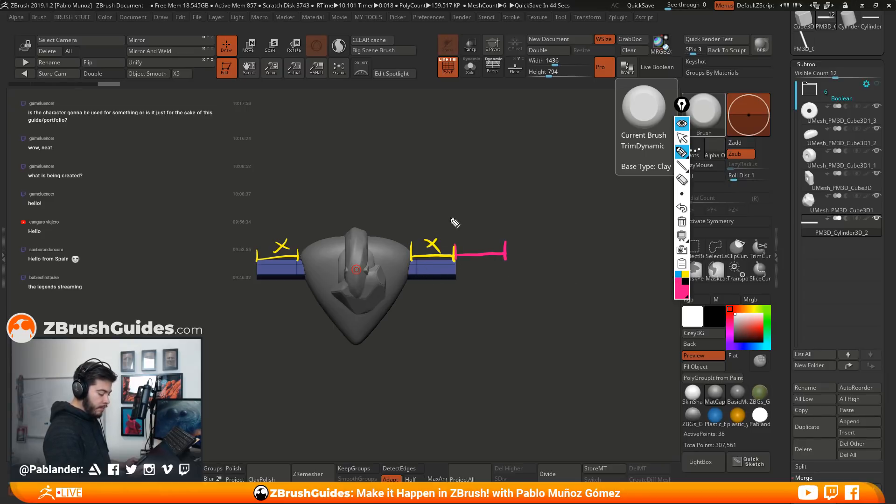
{"action": "mouse_move", "coordinate": [410, 252]}
{"action": "left_mouse_down"}
{"action": "mouse_move", "coordinate": [408, 299]}
{"action": "mouse_move", "coordinate": [505, 284]}
{"action": "mouse_move", "coordinate": [506, 298]}
{"action": "left_mouse_up"}
{"action": "left_click_drag", "start_coordinate": [441, 299], "coordinate": [479, 316]}
{"action": "left_click_drag", "start_coordinate": [474, 300], "coordinate": [462, 315]}
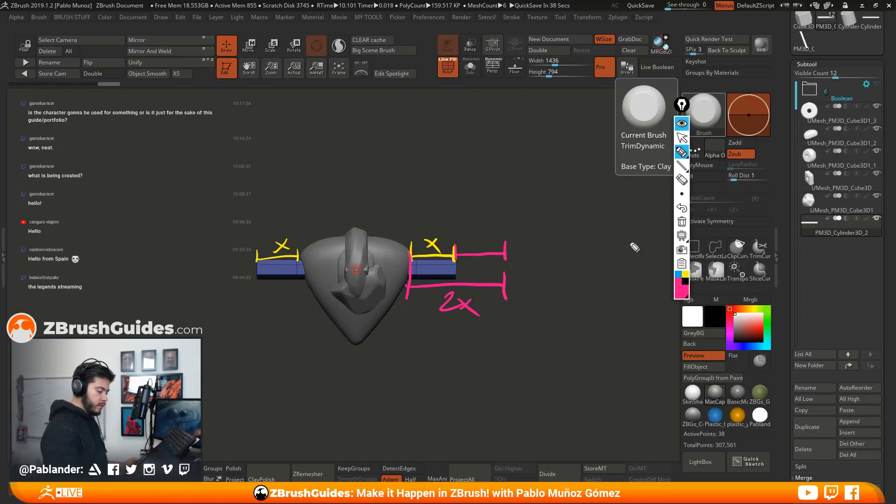
{"action": "left_click", "coordinate": [682, 123]}
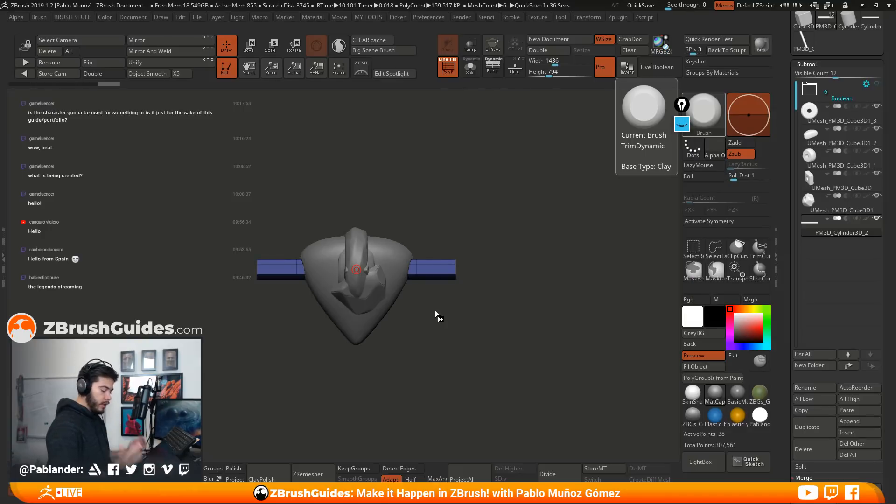
Duplicate the cylinder subtool three times and reorder the copies so one sits directly below each of the first three stones
{"action": "mouse_move", "coordinate": [515, 316]}
{"action": "left_mouse_down"}
{"action": "mouse_move", "coordinate": [547, 338]}
{"action": "mouse_move", "coordinate": [528, 333]}
{"action": "mouse_move", "coordinate": [534, 307]}
{"action": "mouse_move", "coordinate": [529, 345]}
{"action": "mouse_move", "coordinate": [518, 304]}
{"action": "mouse_move", "coordinate": [513, 319]}
{"action": "mouse_move", "coordinate": [601, 317]}
{"action": "left_mouse_up"}
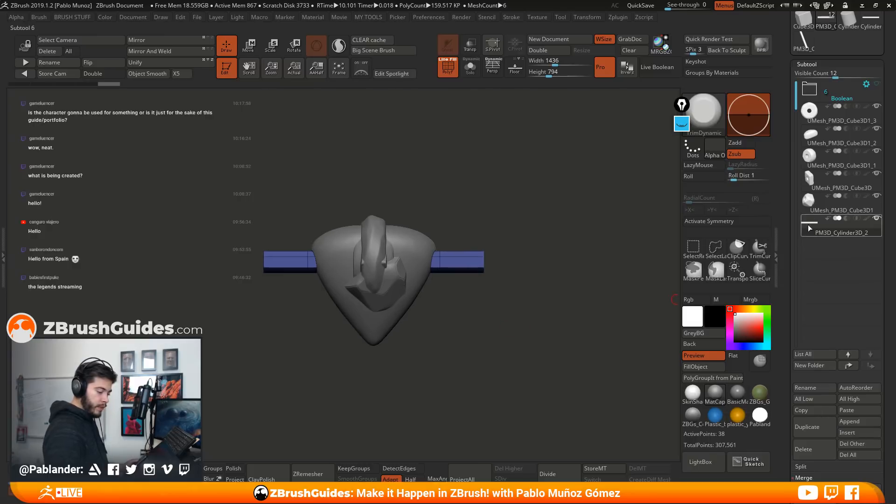
{"action": "left_click", "coordinate": [814, 427]}
{"action": "left_click", "coordinate": [814, 426]}
{"action": "left_click", "coordinate": [815, 426]}
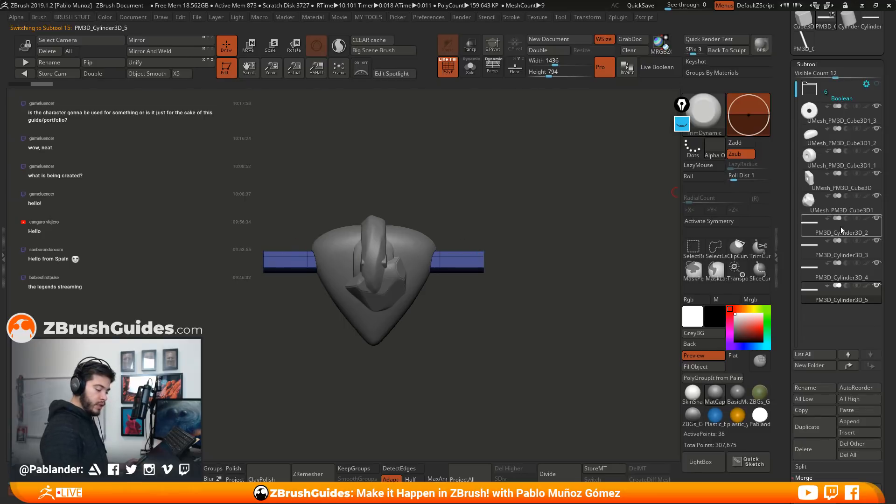
{"action": "left_click_drag", "start_coordinate": [844, 231], "coordinate": [845, 178]}
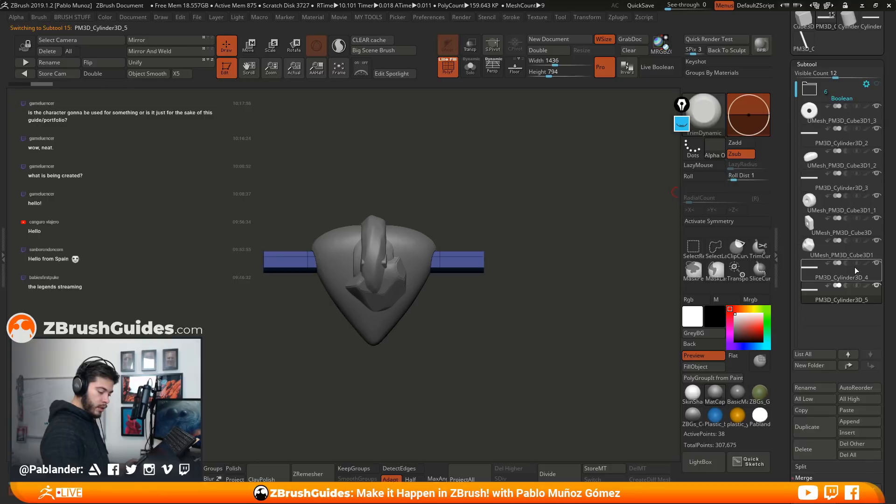
{"action": "left_click_drag", "start_coordinate": [850, 273], "coordinate": [849, 218]}
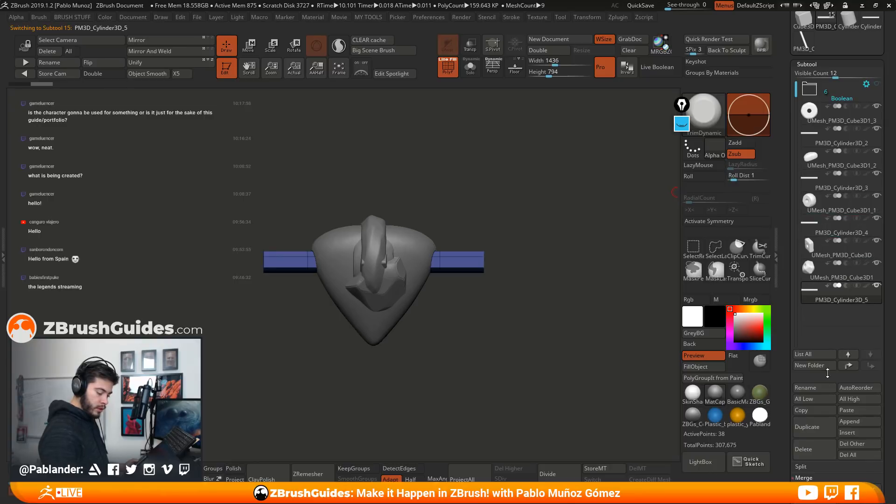
Duplicate the cylinder once more and reorder the list so the last two stones each have a cylinder directly below them
{"action": "left_click", "coordinate": [814, 427]}
{"action": "left_click_drag", "start_coordinate": [840, 306], "coordinate": [839, 262]}
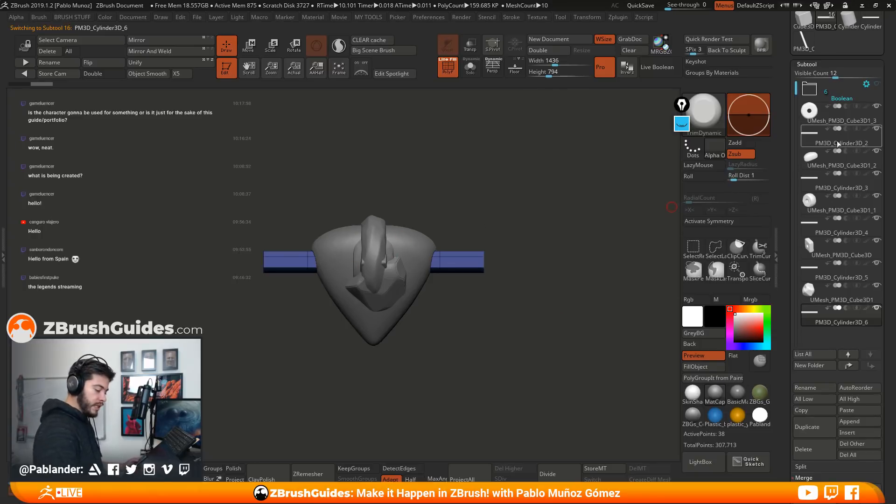
{"action": "mouse_move", "coordinate": [861, 98]}
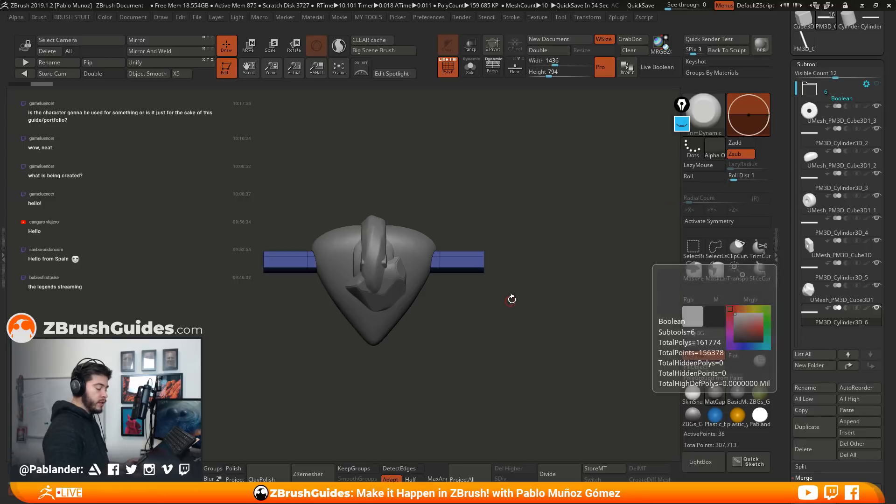
{"action": "left_click_drag", "start_coordinate": [513, 303], "coordinate": [523, 294], "text": "alt"}
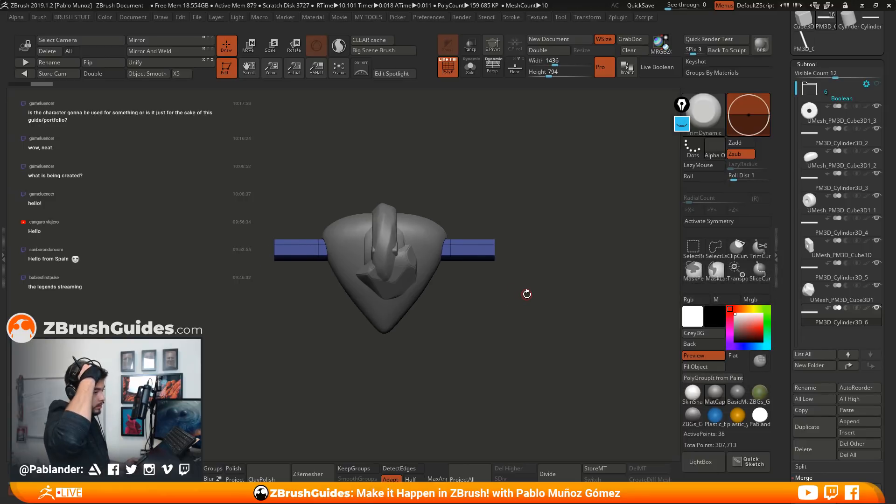
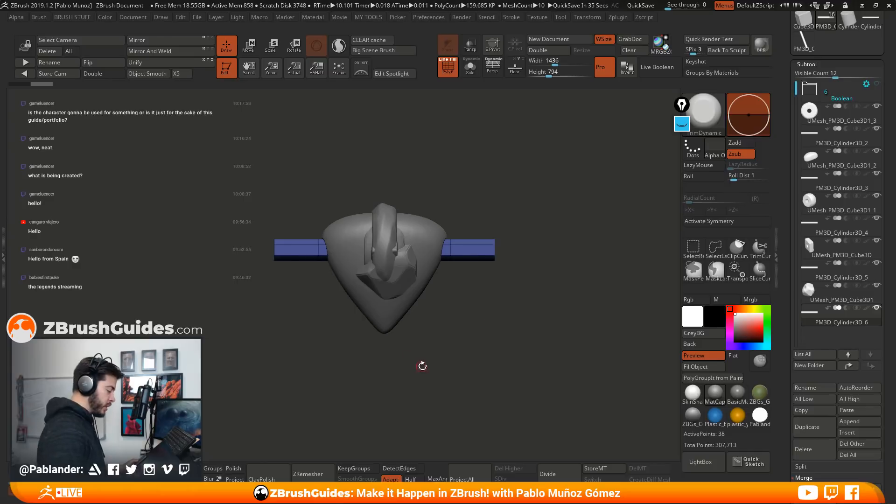
Select the ring-shaped holed stone at the start of the subtool list, isolate it, and quick-save the project
{"action": "left_click_drag", "start_coordinate": [512, 295], "coordinate": [493, 310]}
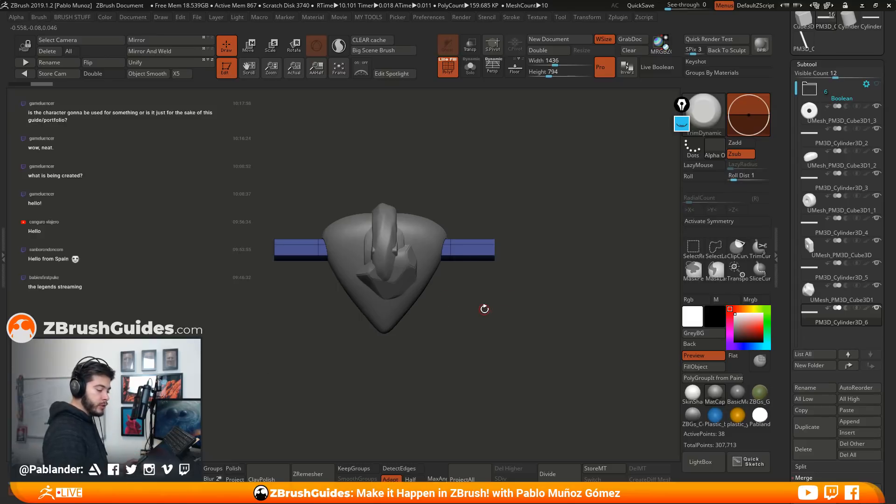
{"action": "left_click", "coordinate": [853, 121]}
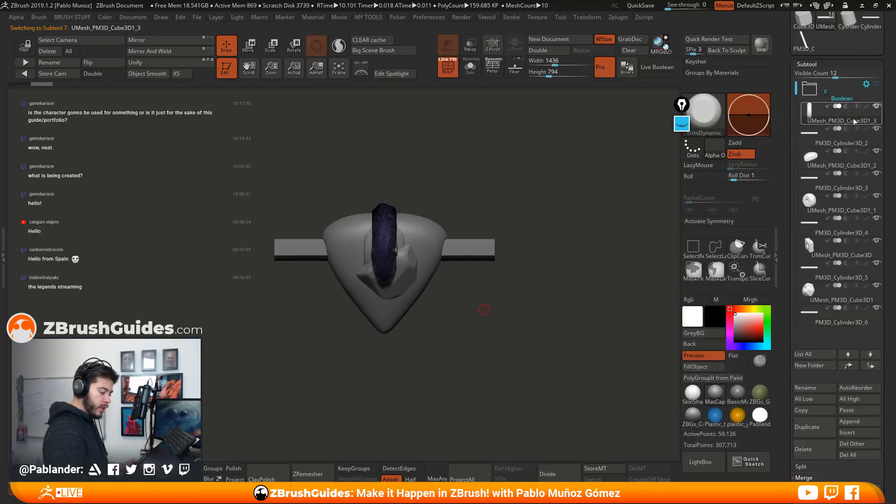
{"action": "left_click", "coordinate": [469, 68]}
{"action": "left_click_drag", "start_coordinate": [470, 144], "coordinate": [518, 224]}
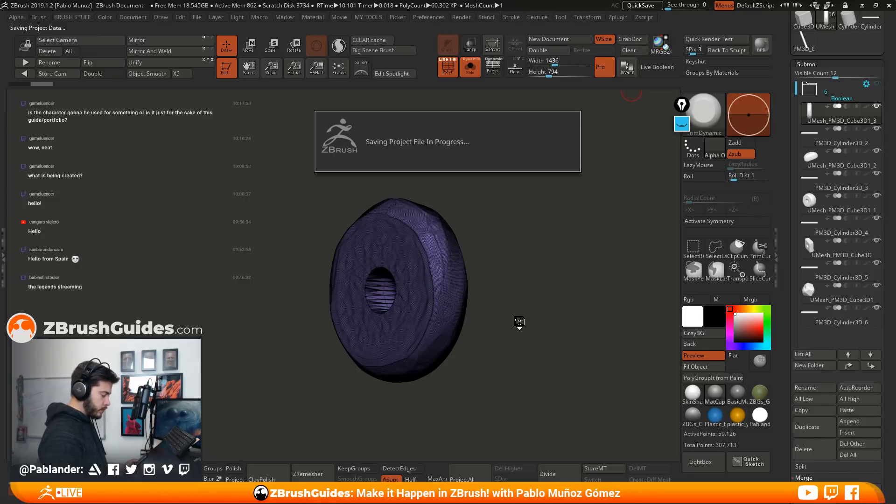
{"action": "left_click_drag", "start_coordinate": [528, 304], "coordinate": [540, 278], "text": "alt"}
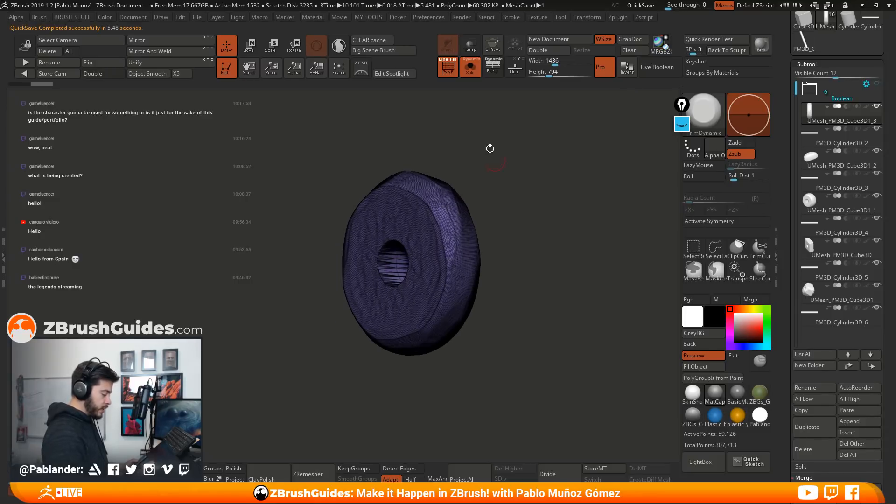
Hide the wireframe and re-run DynaMesh on the ring-shaped stone to even out its topology
{"action": "left_click", "coordinate": [449, 68]}
{"action": "left_click_drag", "start_coordinate": [512, 205], "coordinate": [532, 217]}
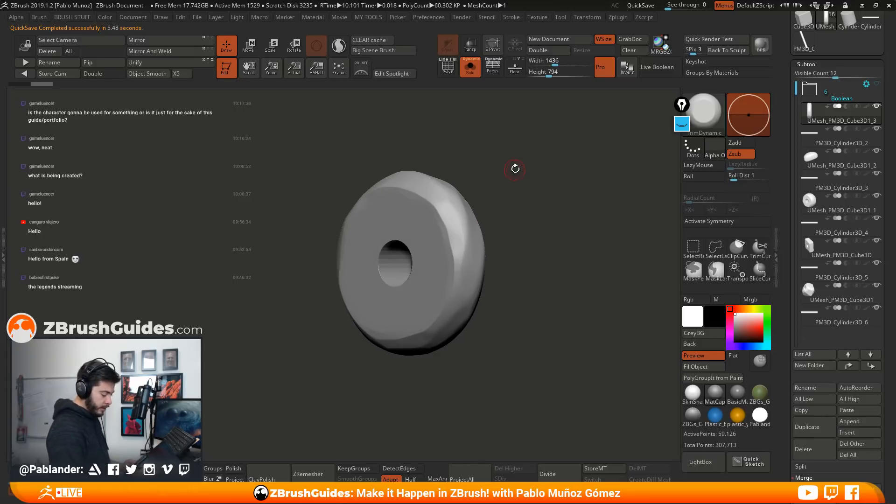
{"action": "key", "text": "ctrl"}
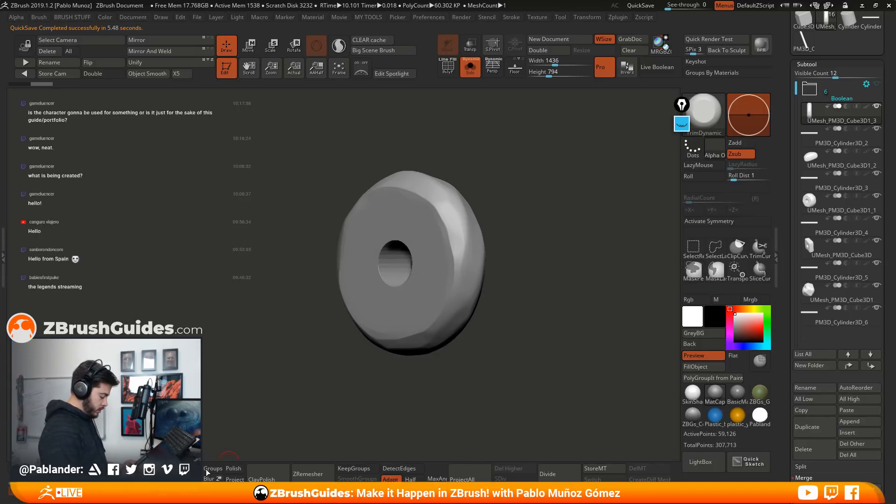
{"action": "key", "text": "ctrl+z"}
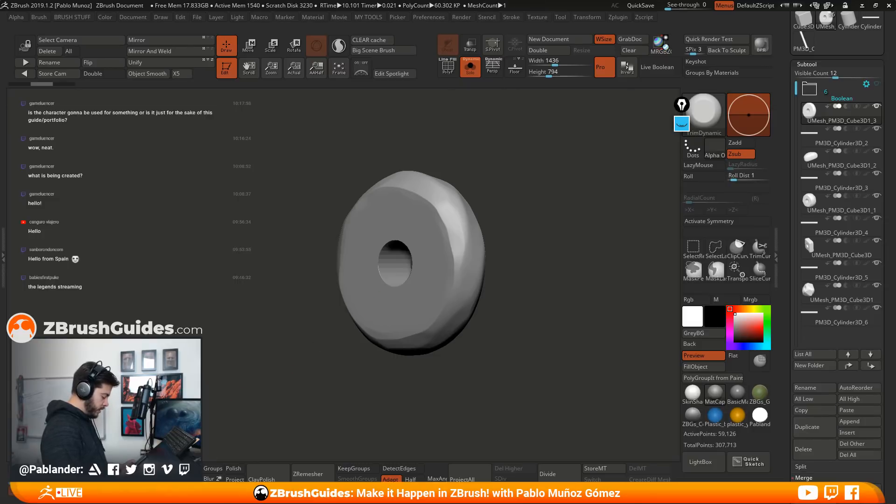
{"action": "key", "text": "ctrl+shift+z"}
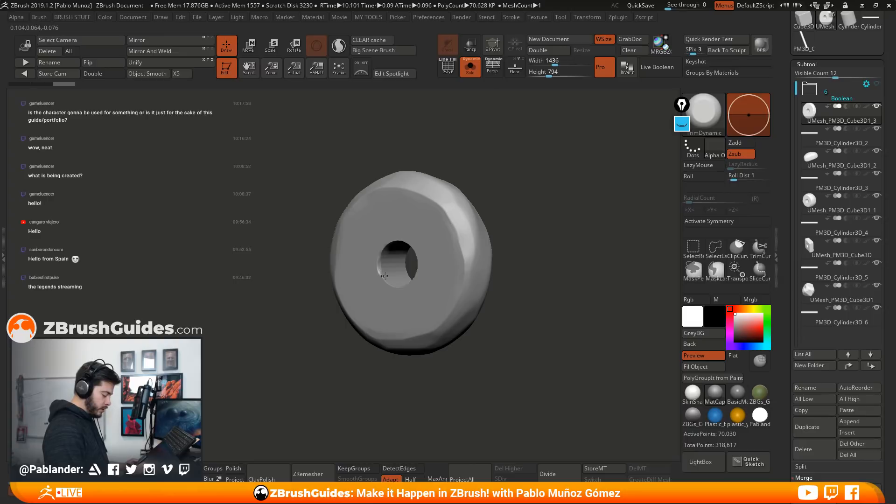
Trim and smooth the rim and inner wall of the stone's hole with TrimDynamic and Smooth so it looks less regular
{"action": "mouse_move", "coordinate": [404, 237]}
{"action": "right_mouse_down"}
{"action": "mouse_move", "coordinate": [474, 237]}
{"action": "mouse_move", "coordinate": [410, 239]}
{"action": "mouse_move", "coordinate": [409, 277]}
{"action": "mouse_move", "coordinate": [377, 256]}
{"action": "mouse_move", "coordinate": [546, 234]}
{"action": "mouse_move", "coordinate": [457, 261]}
{"action": "right_mouse_up"}
{"action": "left_click_drag", "start_coordinate": [399, 275], "coordinate": [385, 285]}
{"action": "left_click_drag", "start_coordinate": [530, 238], "coordinate": [478, 259]}
{"action": "left_click_drag", "start_coordinate": [394, 275], "coordinate": [373, 276], "text": "shift"}
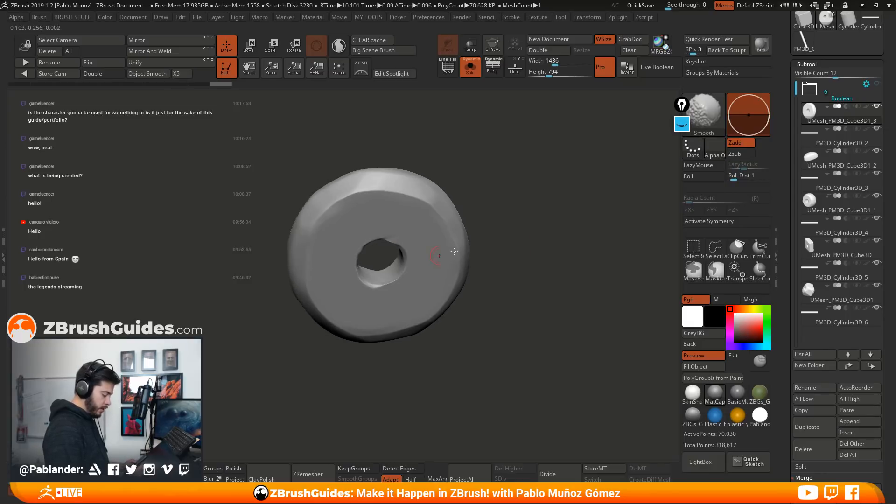
{"action": "left_click_drag", "start_coordinate": [486, 257], "coordinate": [521, 247]}
{"action": "left_click_drag", "start_coordinate": [405, 255], "coordinate": [395, 229], "text": "shift"}
{"action": "left_click_drag", "start_coordinate": [523, 226], "coordinate": [458, 234]}
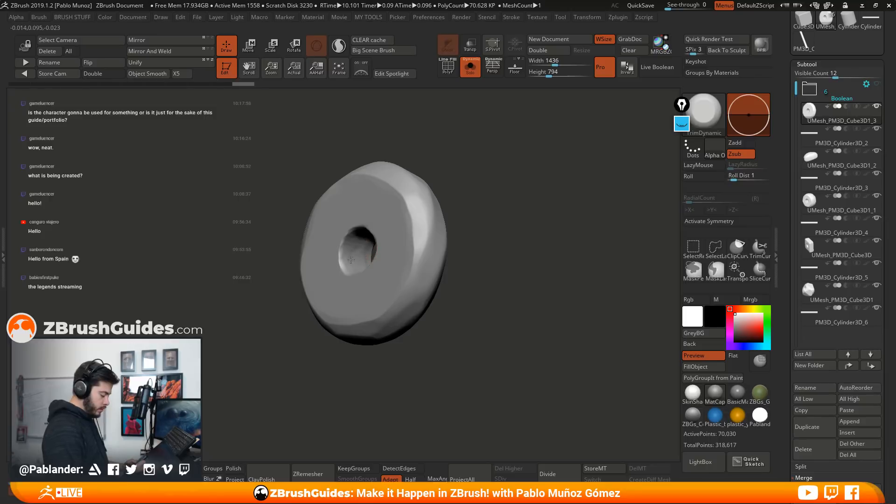
{"action": "left_click_drag", "start_coordinate": [353, 256], "coordinate": [355, 254]}
{"action": "mouse_move", "coordinate": [466, 232]}
{"action": "left_mouse_down"}
{"action": "mouse_move", "coordinate": [521, 254]}
{"action": "mouse_move", "coordinate": [518, 242]}
{"action": "mouse_move", "coordinate": [507, 266]}
{"action": "left_mouse_up"}
{"action": "left_click_drag", "start_coordinate": [536, 240], "coordinate": [509, 252]}
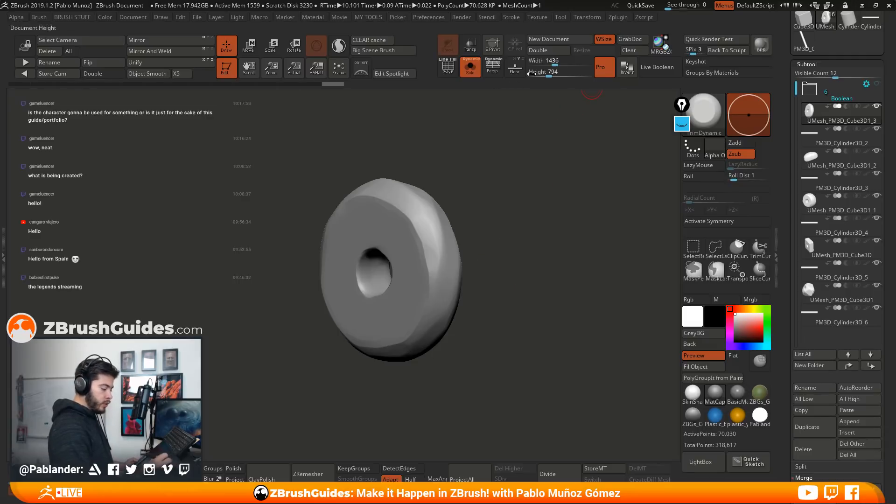
Show the wireframe, frame the stone, dock the Zplugin palette beside the canvas and expand Decimation Master
{"action": "left_click", "coordinate": [448, 68]}
{"action": "key", "text": "f"}
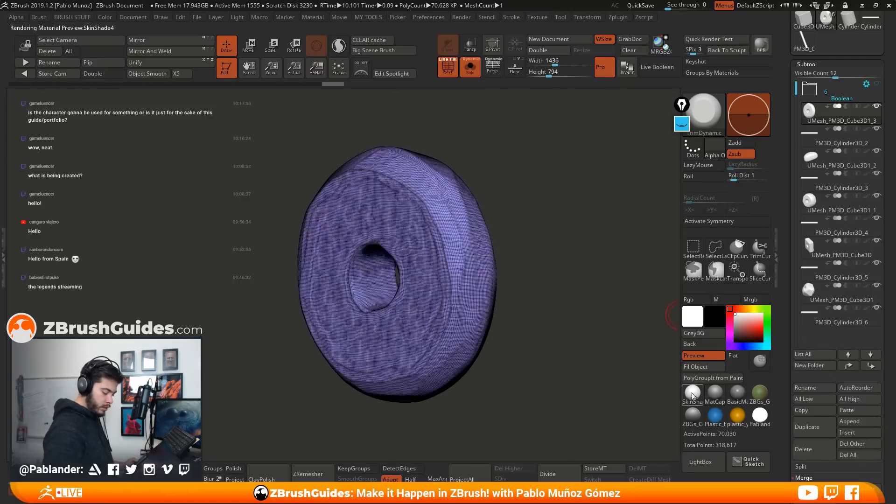
{"action": "left_click", "coordinate": [617, 18]}
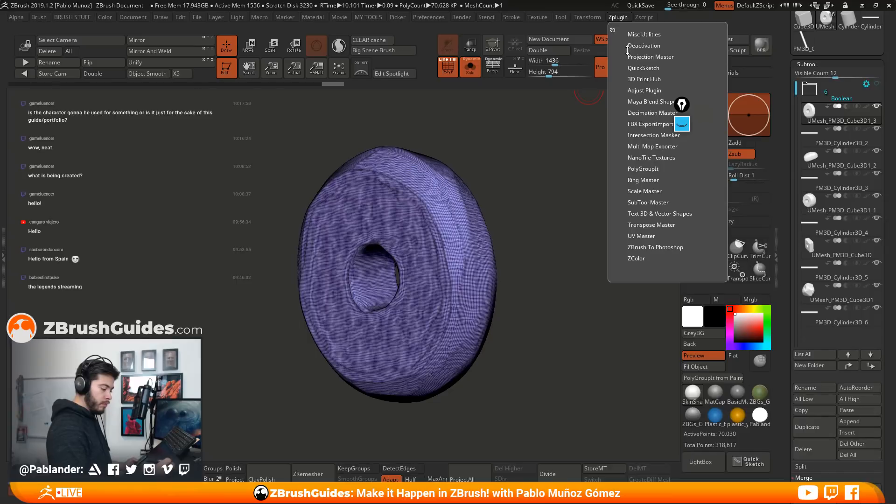
{"action": "left_click_drag", "start_coordinate": [613, 30], "coordinate": [811, 18]}
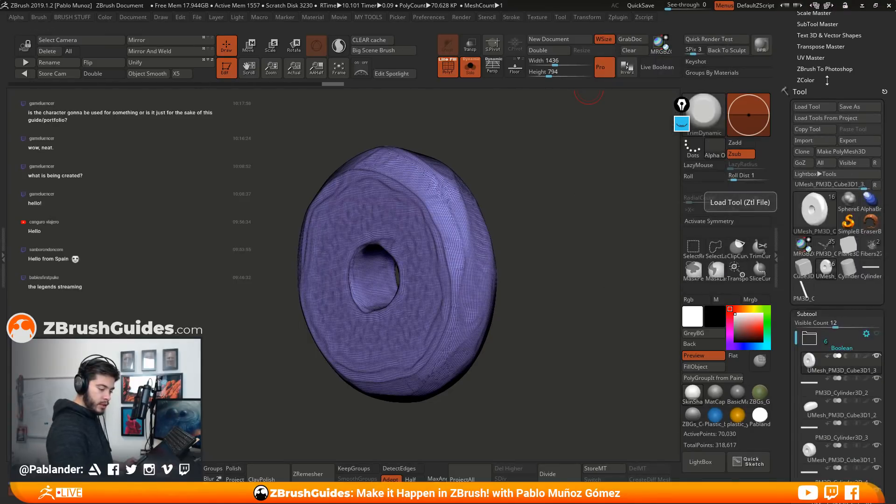
{"action": "left_click_drag", "start_coordinate": [819, 91], "coordinate": [816, 113]}
{"action": "scroll", "coordinate": [820, 112], "scroll_direction": "up", "scroll_amount": 3}
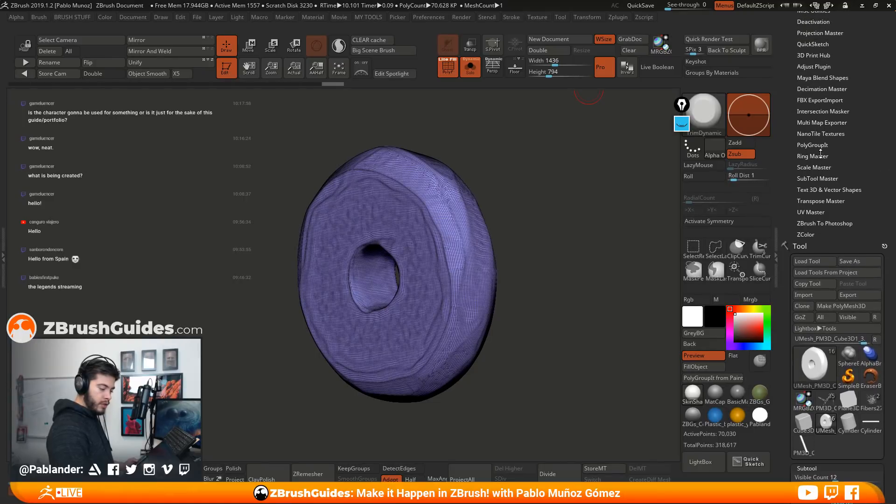
{"action": "left_click", "coordinate": [822, 81]}
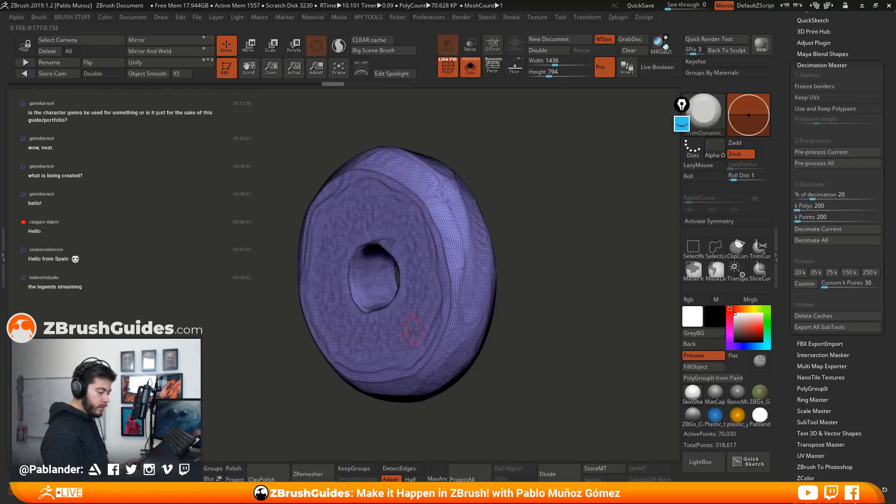
Circle the stone's active point count in yellow, hide the annotations, and check the stone's mesh density
{"action": "left_click", "coordinate": [666, 213]}
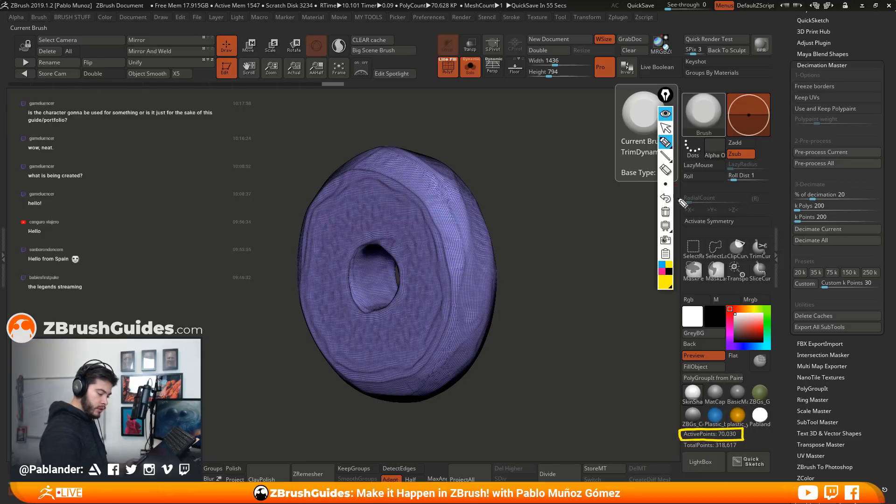
{"action": "left_click", "coordinate": [664, 114]}
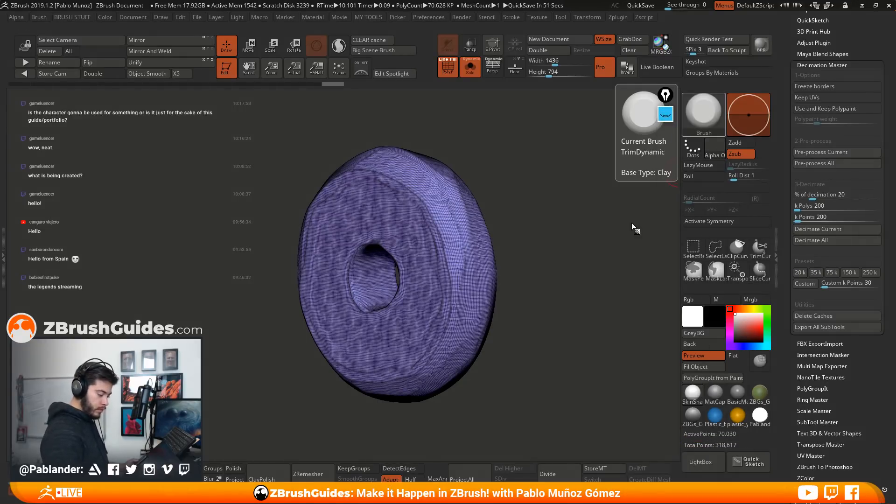
{"action": "left_click_drag", "start_coordinate": [552, 269], "coordinate": [542, 265], "text": "alt"}
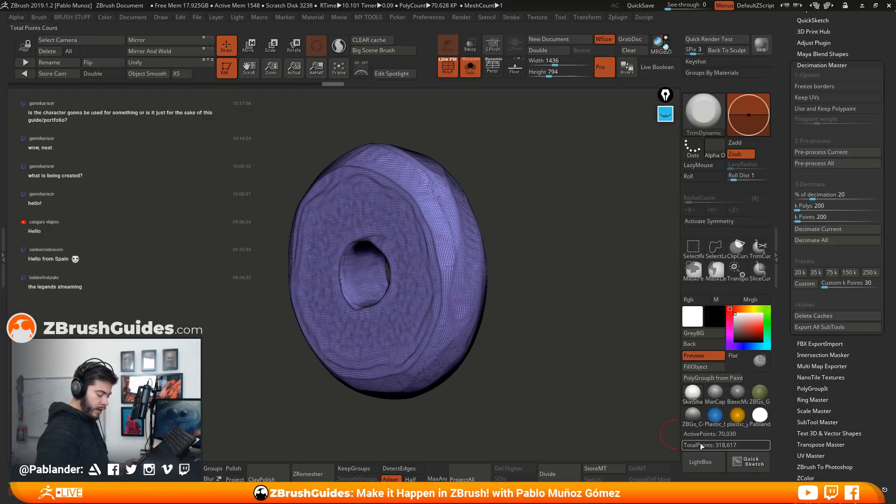
{"action": "left_click_drag", "start_coordinate": [529, 350], "coordinate": [542, 337]}
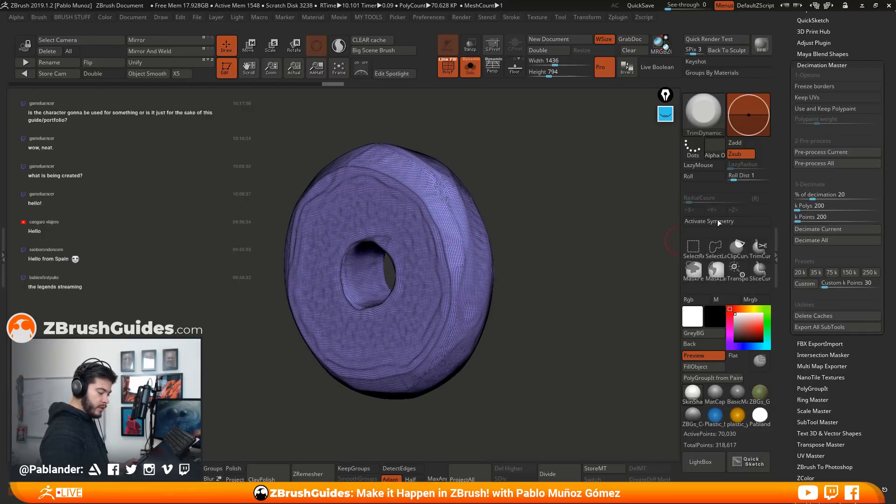
Pre-process the current stone in Decimation Master, decimate it to 10%, and inspect it with and without the wireframe
{"action": "left_click", "coordinate": [845, 151]}
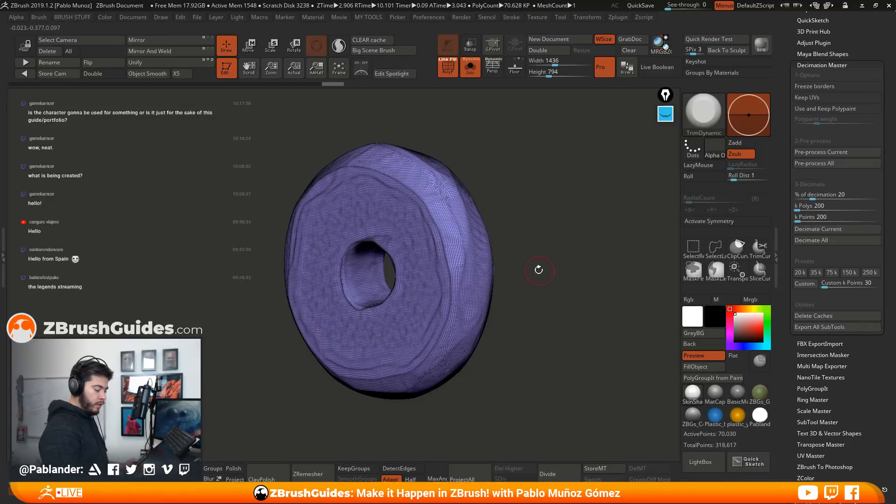
{"action": "left_click", "coordinate": [817, 194]}
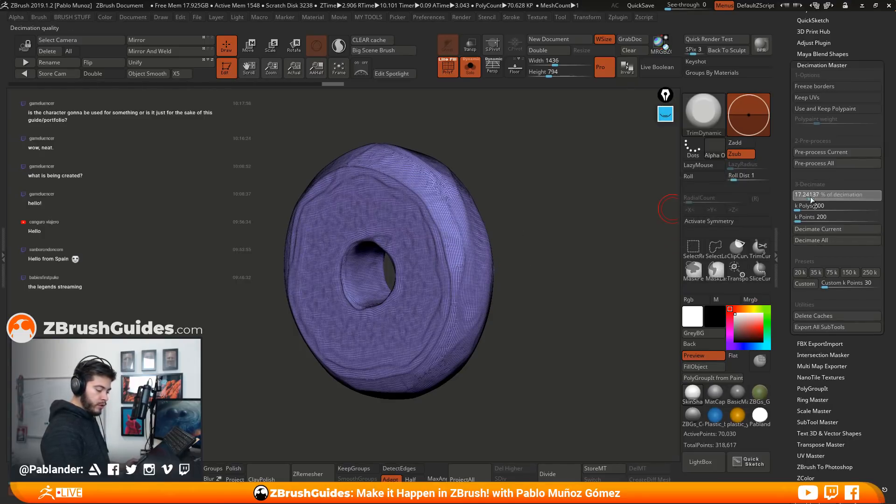
{"action": "type", "text": "10"}
{"action": "key", "text": "Return"}
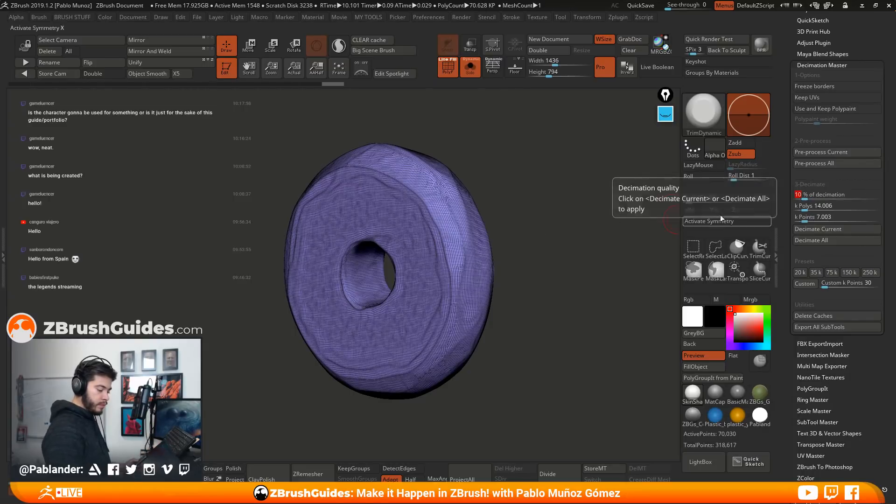
{"action": "left_click", "coordinate": [820, 228]}
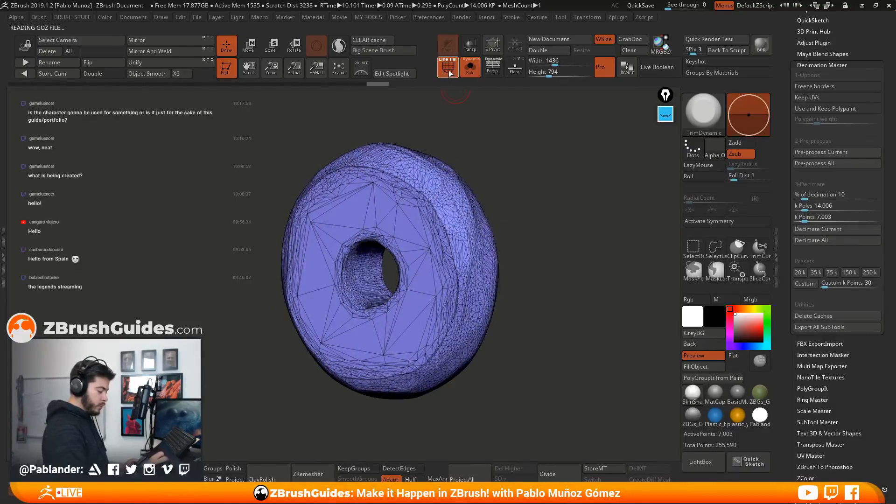
{"action": "key", "text": "shift+f"}
{"action": "mouse_move", "coordinate": [562, 252]}
{"action": "left_mouse_down"}
{"action": "mouse_move", "coordinate": [577, 337]}
{"action": "mouse_move", "coordinate": [515, 316]}
{"action": "mouse_move", "coordinate": [593, 301]}
{"action": "mouse_move", "coordinate": [466, 93]}
{"action": "mouse_move", "coordinate": [529, 178]}
{"action": "left_mouse_up"}
{"action": "key", "text": "shift+f"}
{"action": "left_click", "coordinate": [693, 394]}
{"action": "left_click_drag", "start_coordinate": [640, 373], "coordinate": [557, 335]}
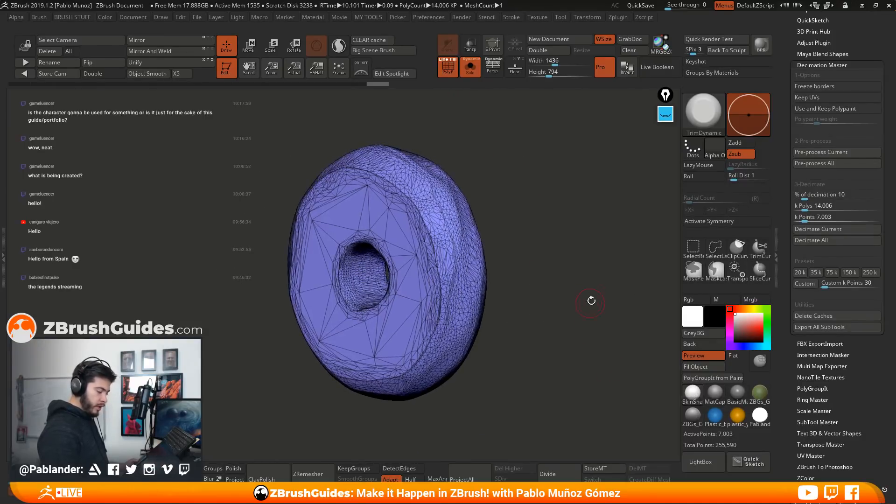
Decimate the ring-shaped stone to 5% and compare its surface with and without the wireframe
{"action": "left_click_drag", "start_coordinate": [805, 197], "coordinate": [800, 197]}
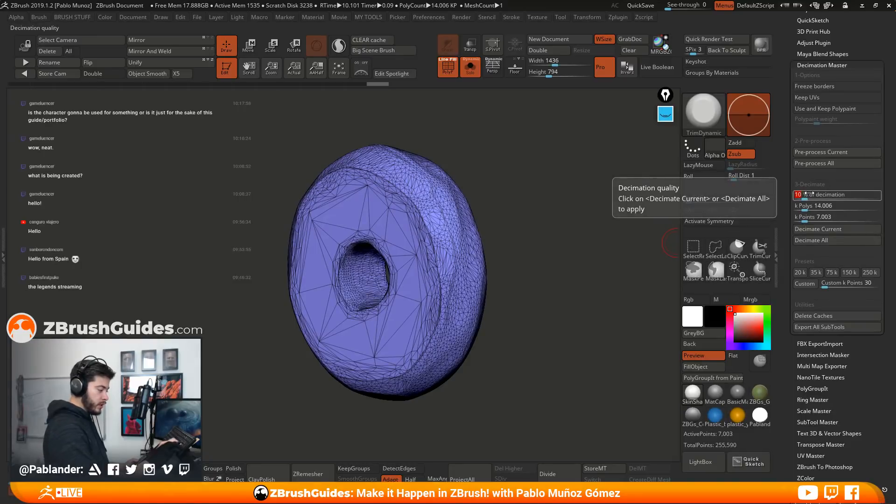
{"action": "left_click", "coordinate": [826, 229]}
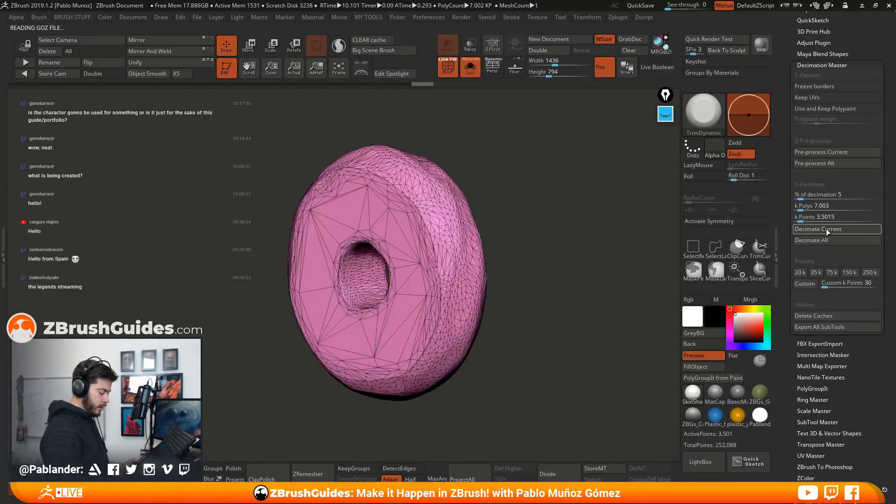
{"action": "key", "text": "shift+f"}
{"action": "left_click_drag", "start_coordinate": [488, 129], "coordinate": [555, 179]}
{"action": "key", "text": "shift+f"}
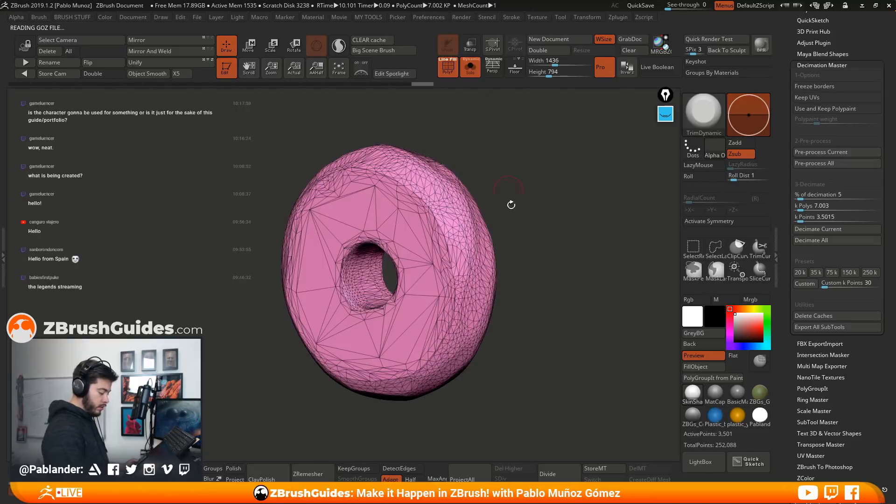
Set the decimation percentage to 2 and decimate the current stone
{"action": "left_click", "coordinate": [813, 195]}
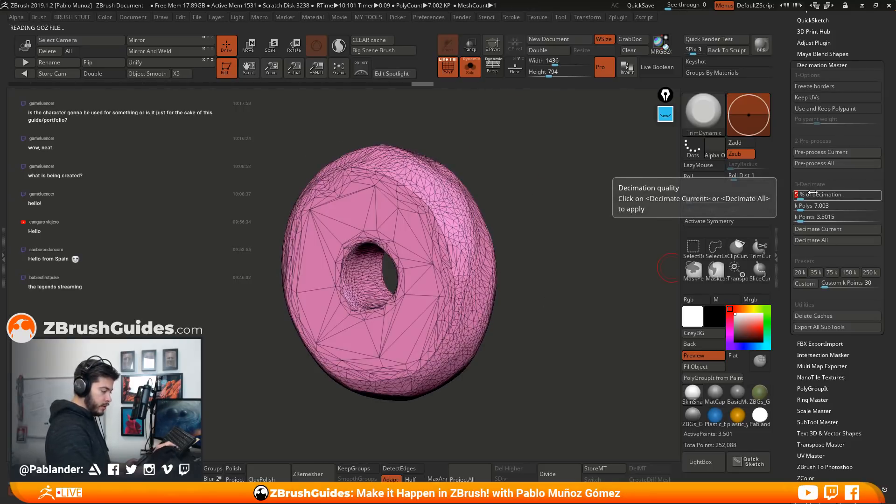
{"action": "type", "text": "2"}
{"action": "key", "text": "Return"}
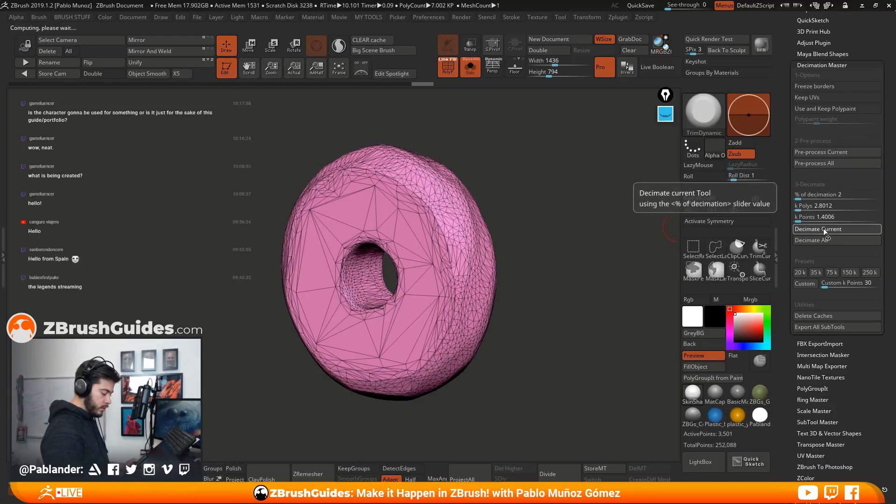
{"action": "left_click", "coordinate": [824, 229]}
{"action": "left_click_drag", "start_coordinate": [635, 259], "coordinate": [537, 235]}
Hide the wireframe, apply BasicMaterial, and examine the decimated stone's facets and hole from several angles
{"action": "left_click", "coordinate": [451, 70]}
{"action": "left_click_drag", "start_coordinate": [506, 180], "coordinate": [587, 350], "text": "alt"}
{"action": "left_click", "coordinate": [733, 393]}
{"action": "left_click_drag", "start_coordinate": [529, 348], "coordinate": [458, 268]}
{"action": "left_click_drag", "start_coordinate": [379, 249], "coordinate": [537, 238]}
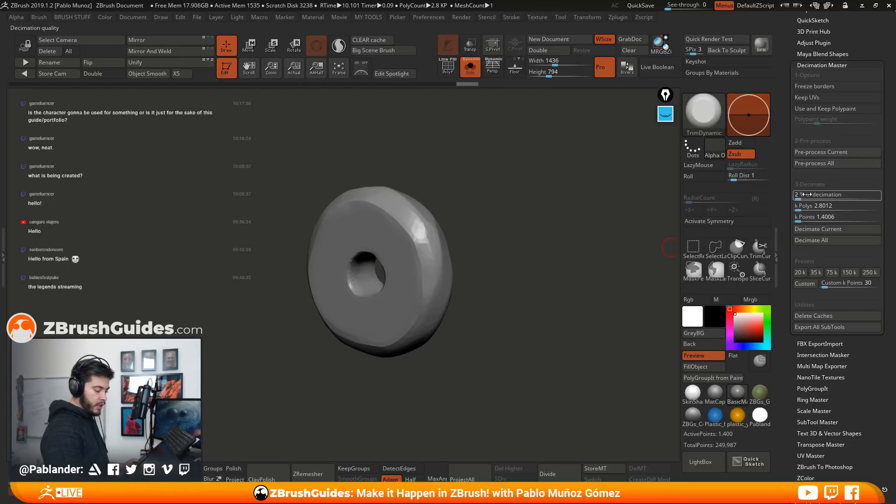
{"action": "left_click_drag", "start_coordinate": [512, 306], "coordinate": [517, 305], "text": "alt"}
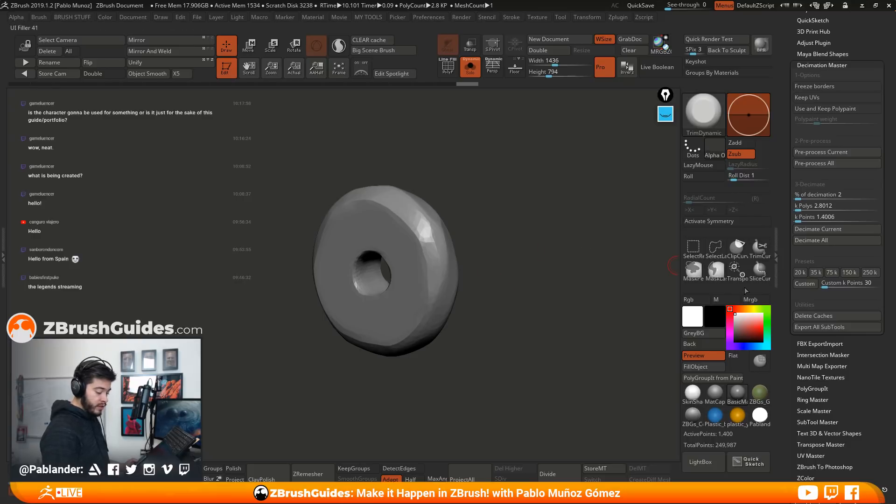
{"action": "left_click_drag", "start_coordinate": [542, 360], "coordinate": [411, 367]}
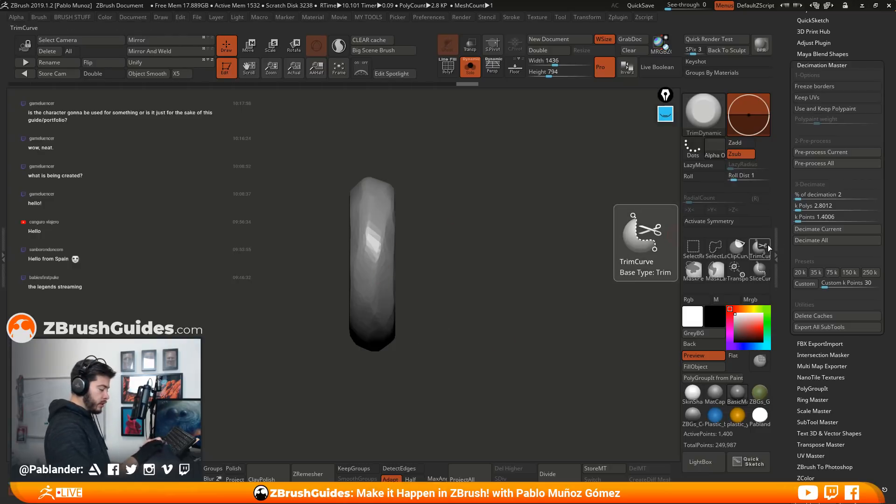
Step through the isolated subtools one by one to review the pieces, stopping on the large pointed stone
{"action": "key", "text": "Down"}
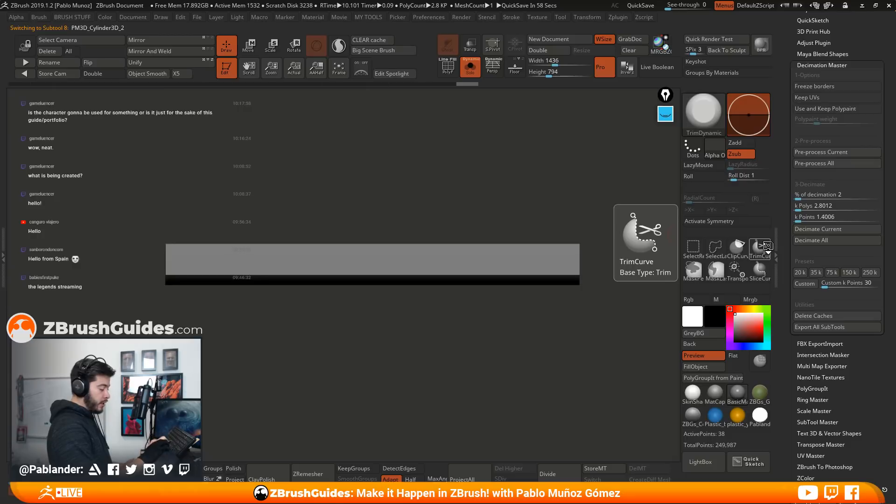
{"action": "key", "text": "Up"}
{"action": "key", "text": "Up"}
{"action": "key", "text": "Up"}
{"action": "key", "text": "Down"}
{"action": "key", "text": "Down"}
{"action": "key", "text": "Down"}
{"action": "key", "text": "Up"}
{"action": "key", "text": "Up"}
{"action": "key", "text": "Up"}
{"action": "key", "text": "Up"}
{"action": "key", "text": "Up"}
{"action": "key", "text": "Up"}
{"action": "key", "text": "Up"}
{"action": "key", "text": "Down"}
{"action": "key", "text": "Down"}
{"action": "key", "text": "Down"}
{"action": "key", "text": "Down"}
{"action": "key", "text": "Down"}
{"action": "key", "text": "Down"}
{"action": "key", "text": "Down"}
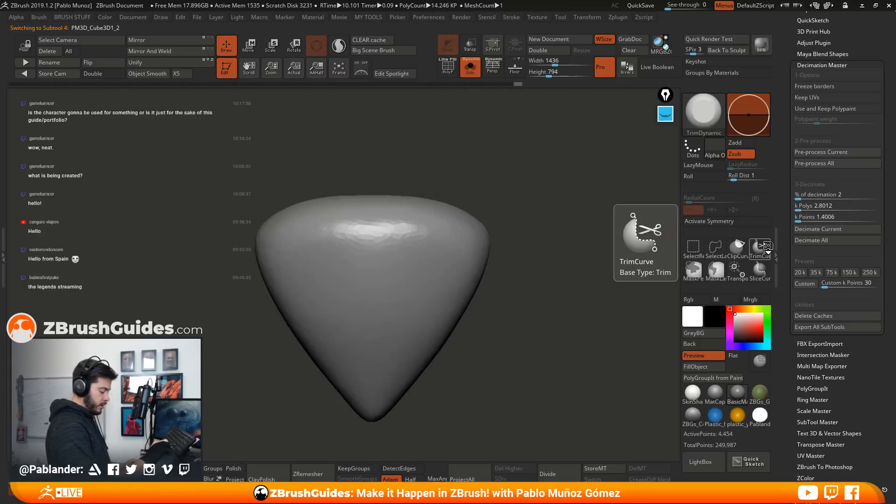
Select the pointed stone with the cut-through hole, UMesh_PM3D_Cube3D1_2, among the Boolean result subtools
{"action": "key", "text": "Up"}
{"action": "key", "text": "Up"}
{"action": "key", "text": "Up"}
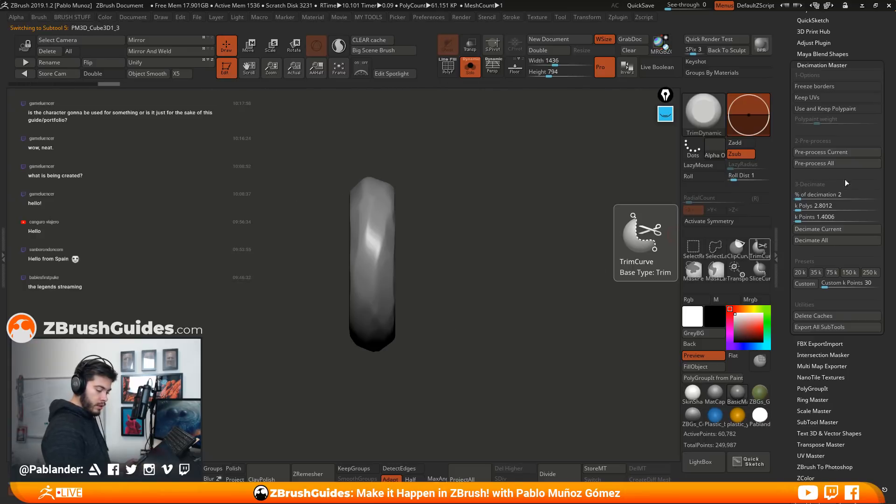
{"action": "left_click_drag", "start_coordinate": [840, 345], "coordinate": [839, 205]}
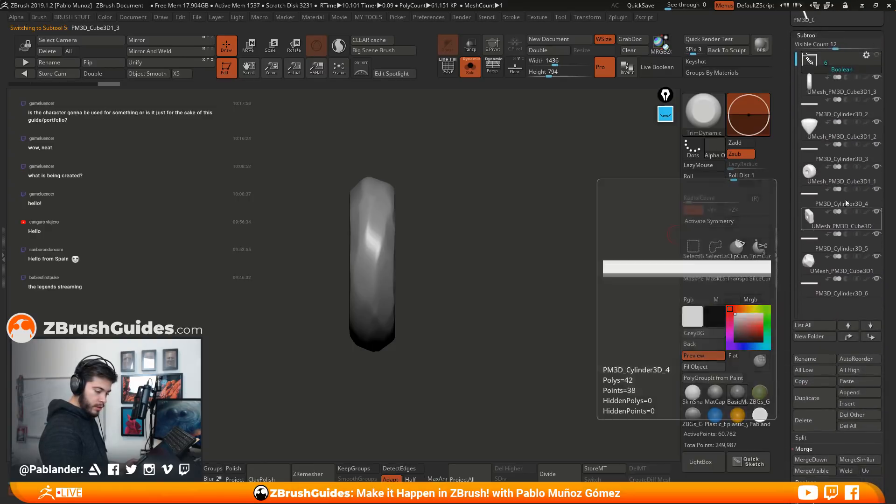
{"action": "left_click", "coordinate": [852, 90]}
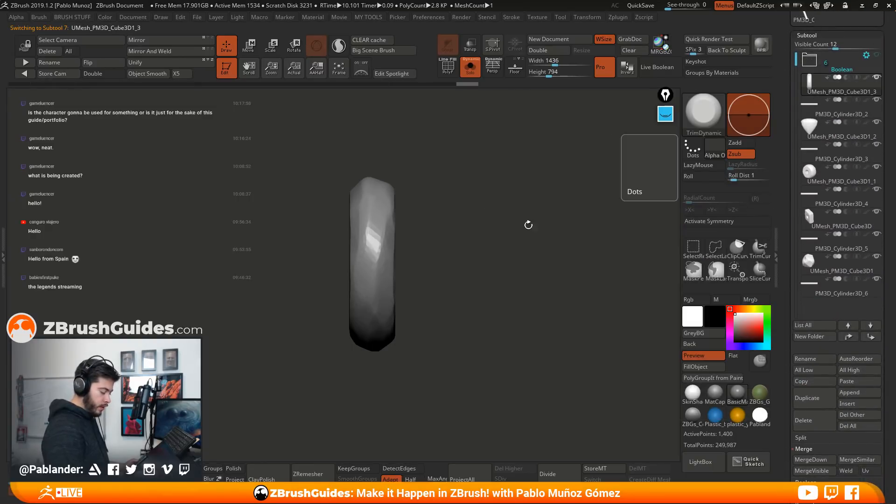
{"action": "mouse_move", "coordinate": [858, 113]}
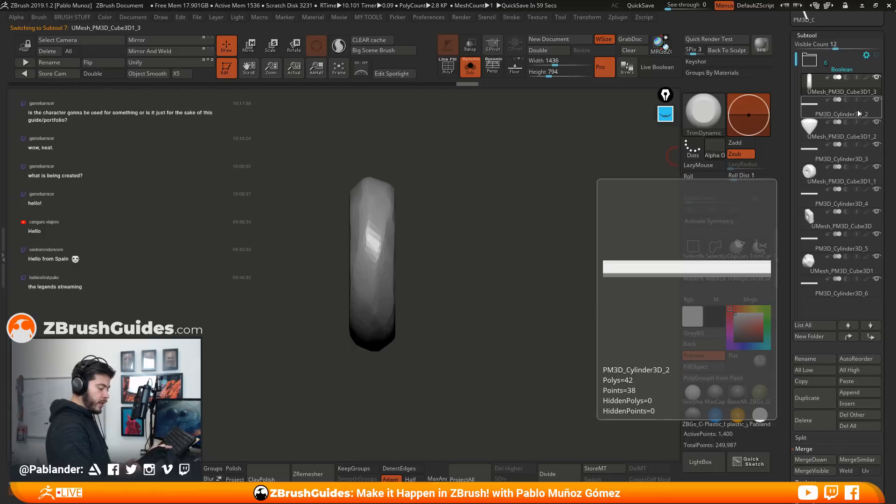
{"action": "key", "text": "Down"}
{"action": "key", "text": "Down"}
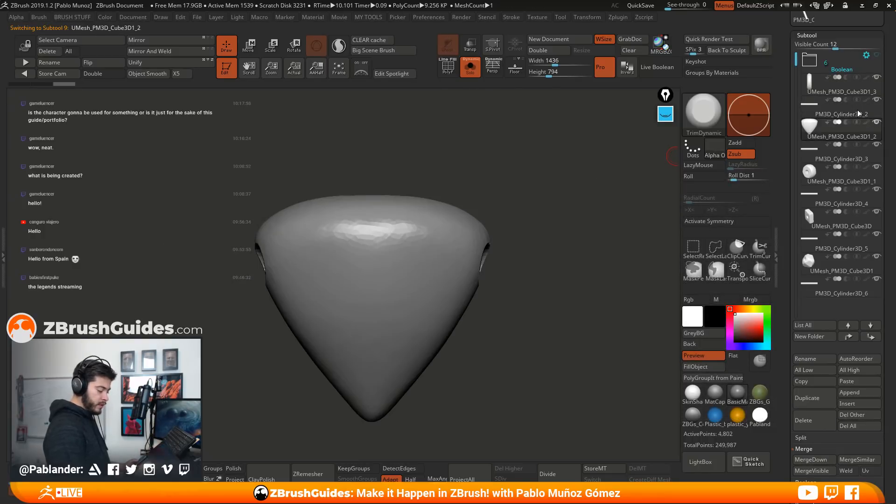
{"action": "left_click_drag", "start_coordinate": [540, 308], "coordinate": [567, 282]}
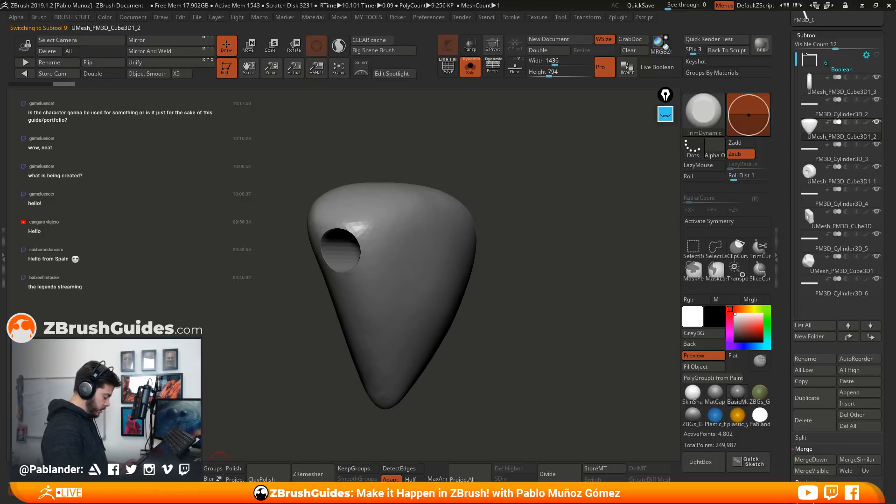
Remesh the pointed stone with DynaMesh and turn on X symmetry
{"action": "left_click", "coordinate": [187, 472]}
{"action": "left_click_drag", "start_coordinate": [488, 218], "coordinate": [541, 228]}
{"action": "left_click", "coordinate": [724, 224]}
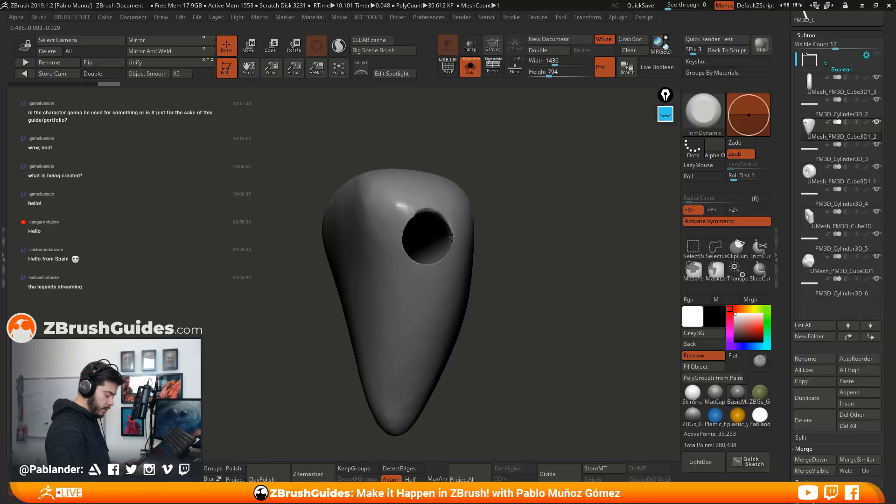
Soften the hole's rim on both sides of the pointed stone with TrimDynamic, switching symmetry off partway
{"action": "right_click_drag", "start_coordinate": [457, 248], "coordinate": [452, 256]}
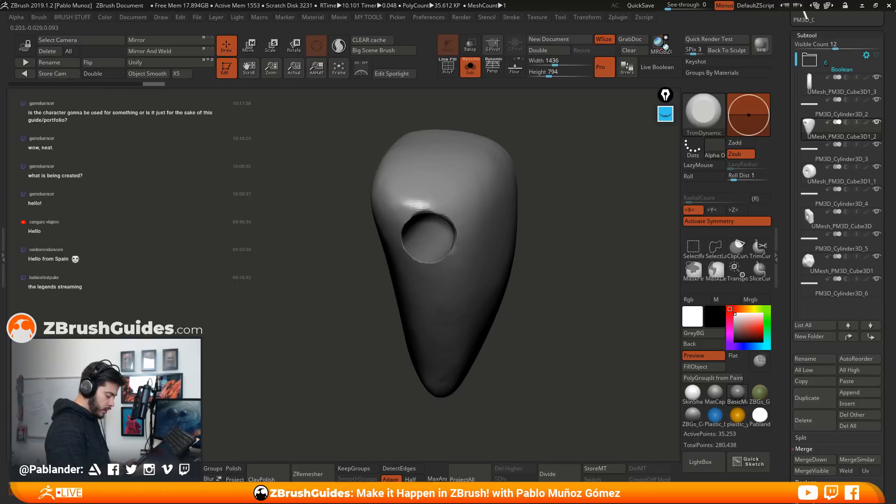
{"action": "left_click_drag", "start_coordinate": [446, 254], "coordinate": [410, 255], "text": "shift"}
{"action": "key", "text": "alt"}
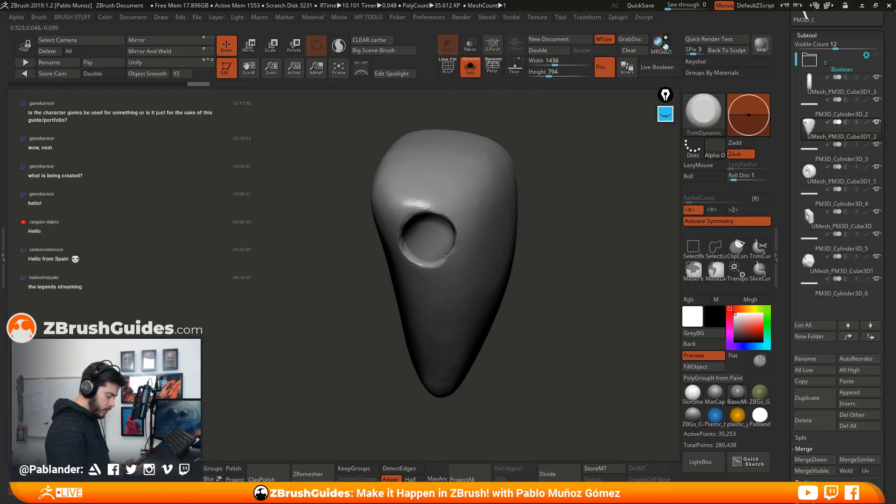
{"action": "right_click_drag", "start_coordinate": [446, 259], "coordinate": [512, 235]}
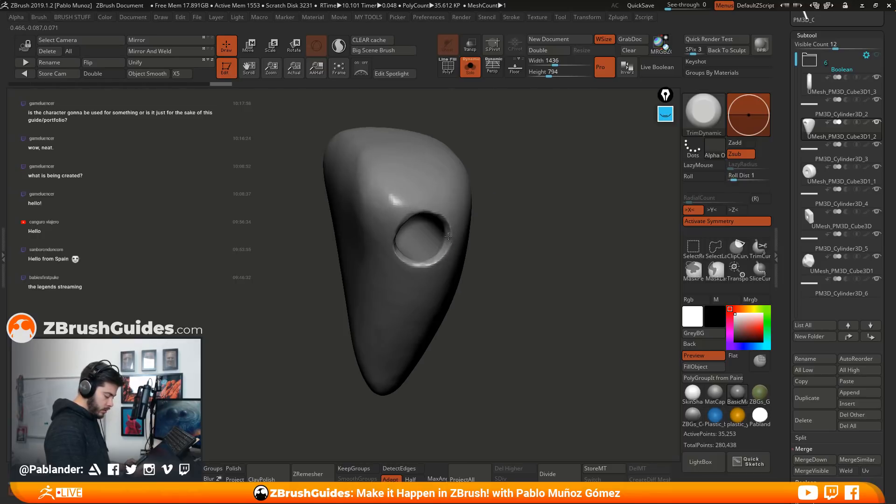
{"action": "right_click_drag", "start_coordinate": [429, 264], "coordinate": [406, 237]}
{"action": "key", "text": "x"}
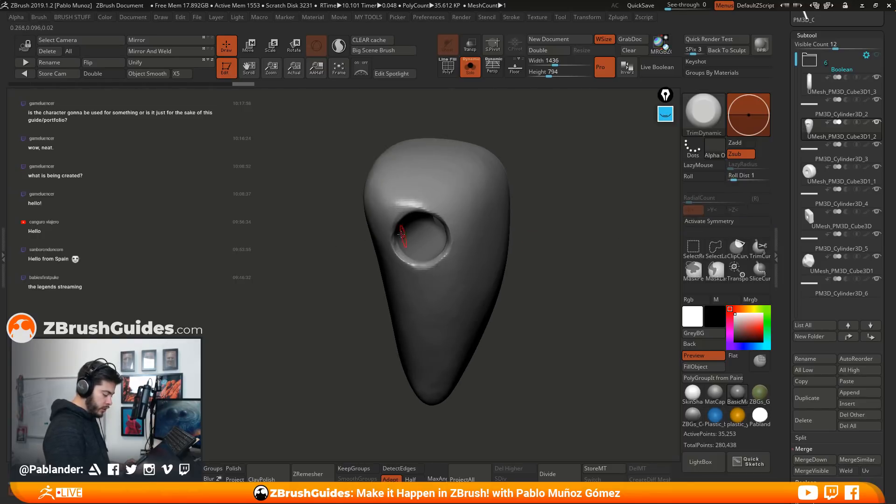
{"action": "right_click_drag", "start_coordinate": [433, 210], "coordinate": [573, 214]}
{"action": "right_click_drag", "start_coordinate": [462, 212], "coordinate": [503, 219]}
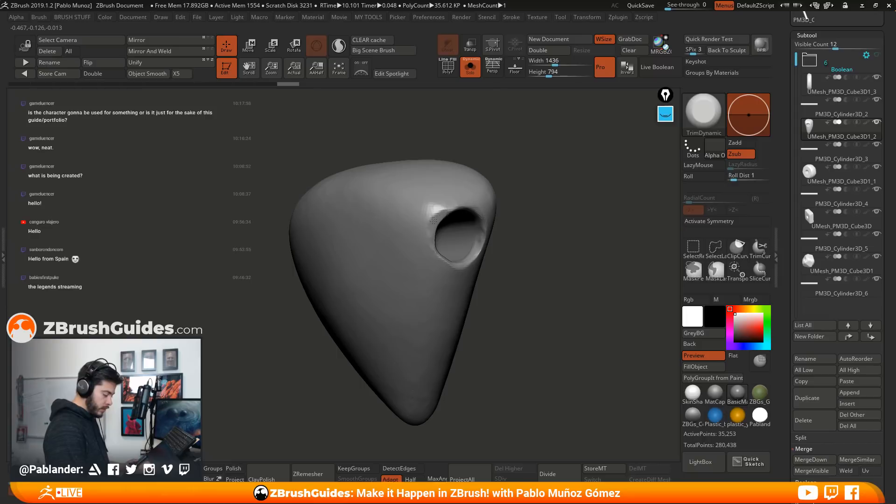
{"action": "right_click_drag", "start_coordinate": [452, 206], "coordinate": [477, 263]}
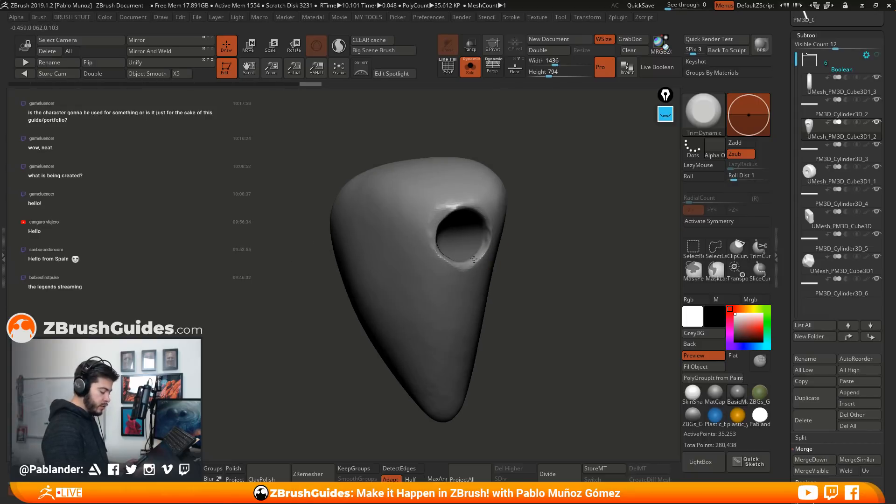
{"action": "right_click_drag", "start_coordinate": [530, 249], "coordinate": [514, 307]}
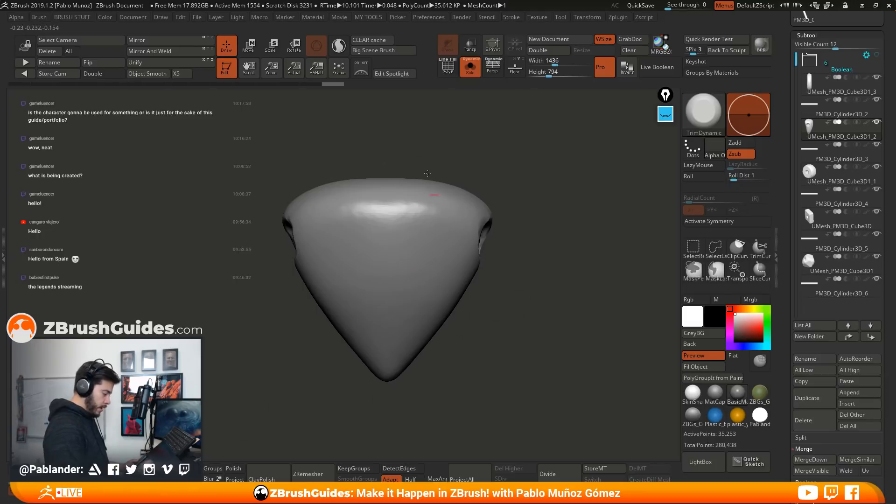
Show the wireframe with the SkinShade material and pre-process the pointed stone in Decimation Master
{"action": "key", "text": "shift+f"}
{"action": "mouse_move", "coordinate": [468, 100]}
{"action": "right_mouse_down"}
{"action": "mouse_move", "coordinate": [566, 191]}
{"action": "mouse_move", "coordinate": [552, 286]}
{"action": "mouse_move", "coordinate": [560, 266]}
{"action": "mouse_move", "coordinate": [563, 287]}
{"action": "right_mouse_up"}
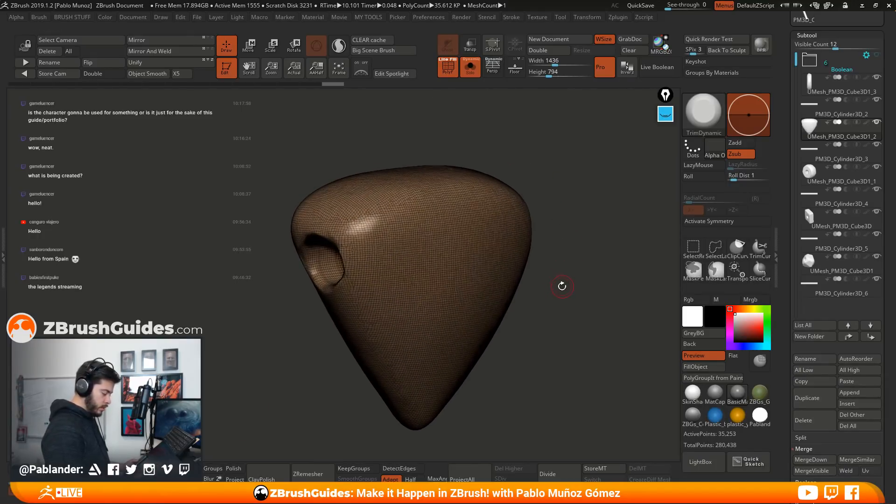
{"action": "left_click_drag", "start_coordinate": [777, 131], "coordinate": [778, 238]}
{"action": "left_click", "coordinate": [692, 393]}
{"action": "left_click_drag", "start_coordinate": [842, 149], "coordinate": [837, 216]}
{"action": "left_click", "coordinate": [839, 159]}
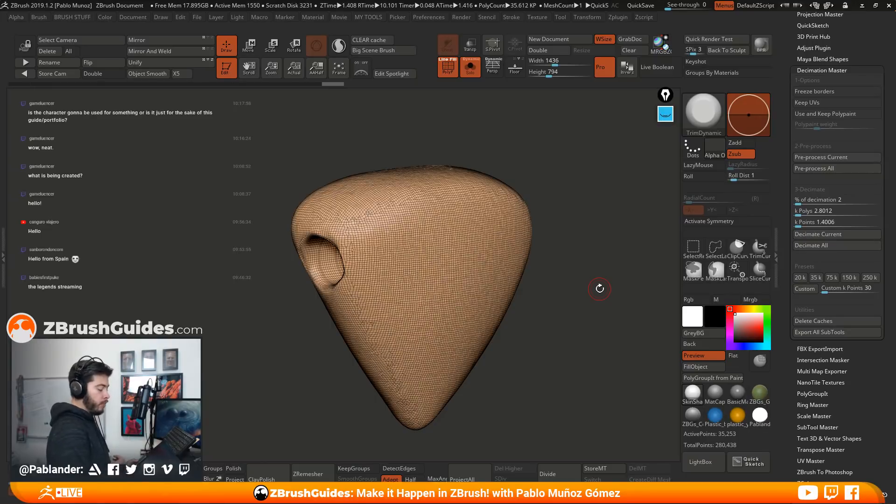
Set the decimation percentage to 5 and decimate the pointed stone
{"action": "left_click_drag", "start_coordinate": [558, 321], "coordinate": [556, 305], "text": "alt"}
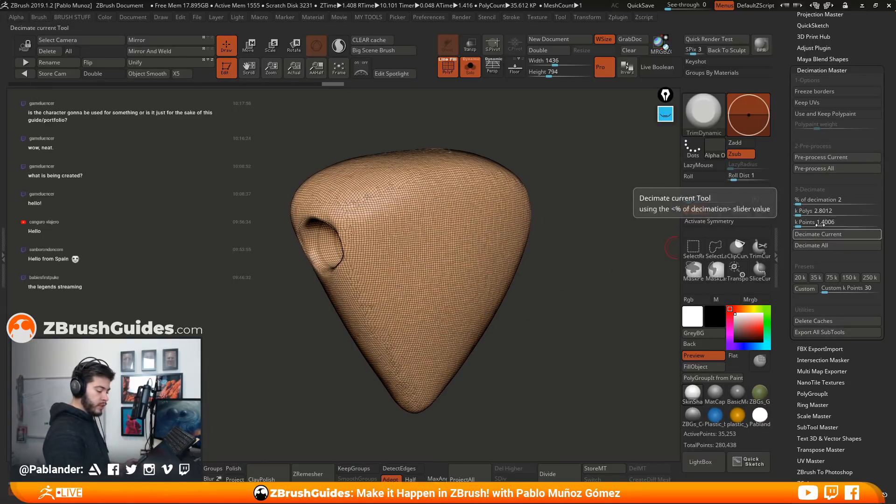
{"action": "left_click", "coordinate": [806, 198]}
{"action": "type", "text": "5"}
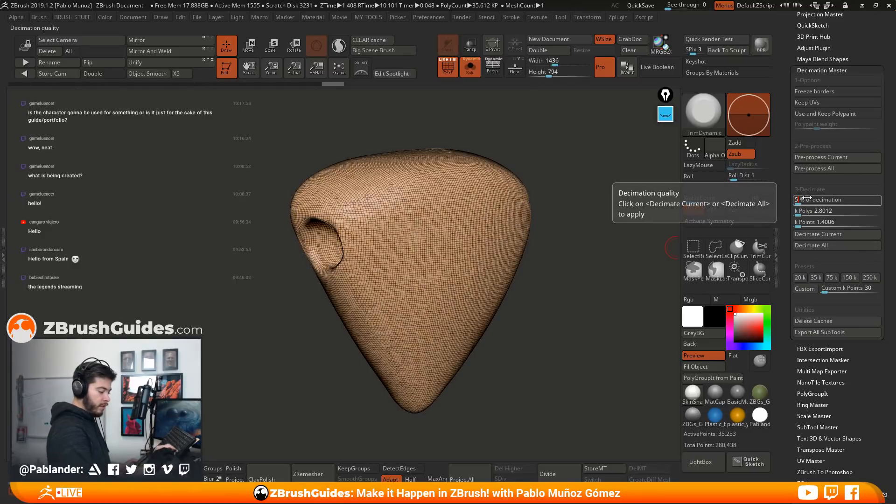
{"action": "key", "text": "Return"}
{"action": "left_click", "coordinate": [832, 234]}
Examine the decimated pointed stone from several angles, toggling the wireframe off and on
{"action": "left_click_drag", "start_coordinate": [602, 297], "coordinate": [545, 201]}
{"action": "left_click", "coordinate": [470, 74]}
{"action": "left_click", "coordinate": [463, 73]}
{"action": "key", "text": "shift+f"}
{"action": "left_click", "coordinate": [448, 74]}
{"action": "mouse_move", "coordinate": [567, 234]}
{"action": "left_mouse_down"}
{"action": "mouse_move", "coordinate": [552, 241]}
{"action": "mouse_move", "coordinate": [553, 230]}
{"action": "left_mouse_up"}
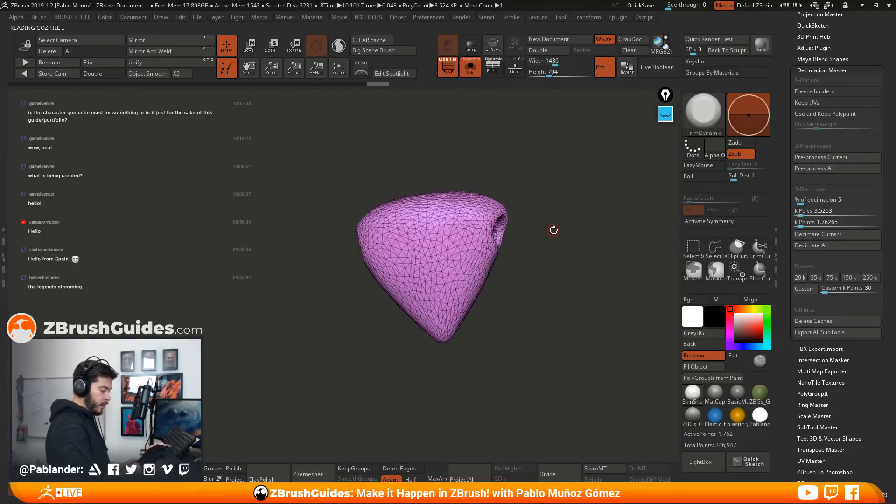
Remesh the wheel-shaped stone with DynaMesh, then turn on X symmetry with the wireframe hidden
{"action": "left_click_drag", "start_coordinate": [585, 263], "coordinate": [529, 224]}
{"action": "left_click", "coordinate": [181, 472]}
{"action": "left_click_drag", "start_coordinate": [529, 297], "coordinate": [602, 262], "text": "alt"}
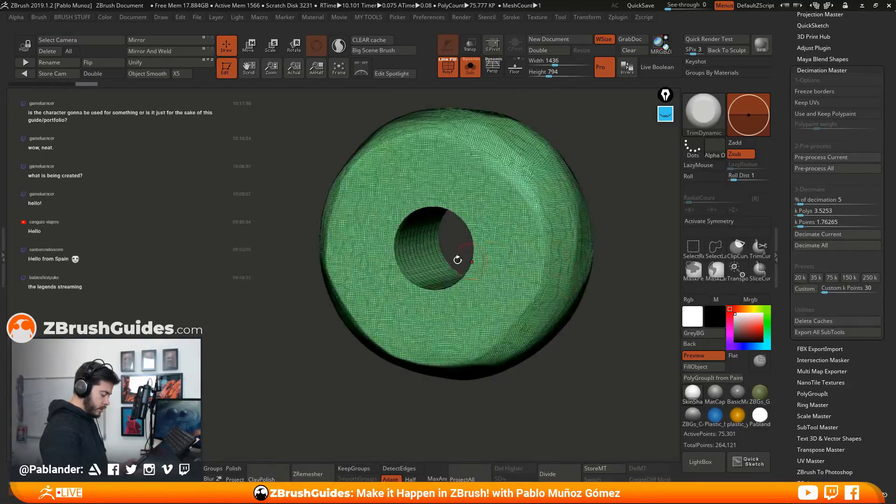
{"action": "key", "text": "x"}
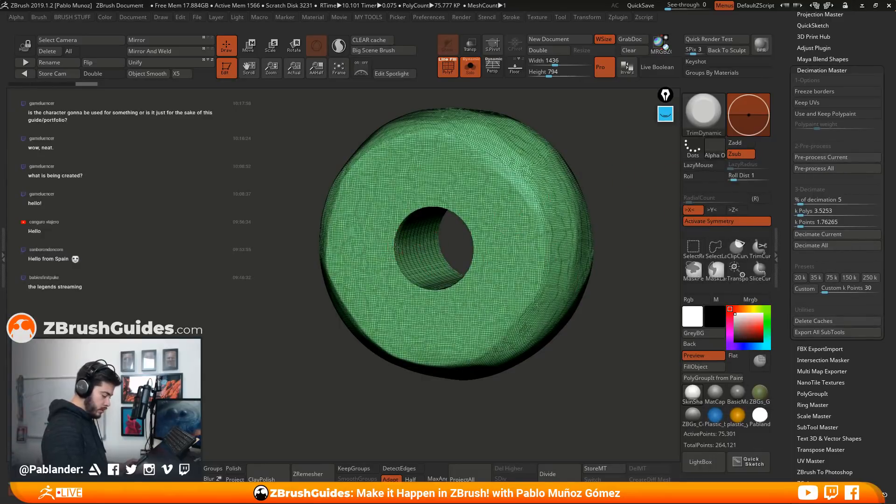
{"action": "key", "text": "shift+f"}
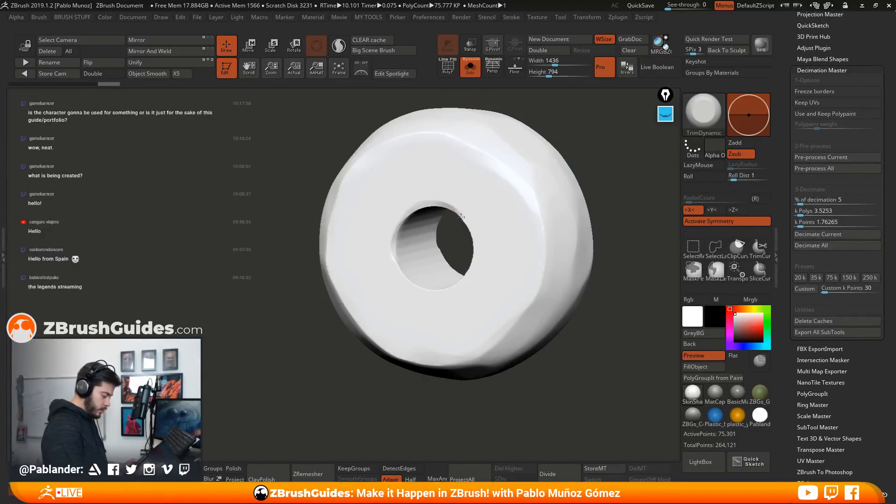
Trim and smooth the rim of the wheel-shaped stone's hole into a soft bevel
{"action": "left_click_drag", "start_coordinate": [408, 281], "coordinate": [420, 236], "text": "shift"}
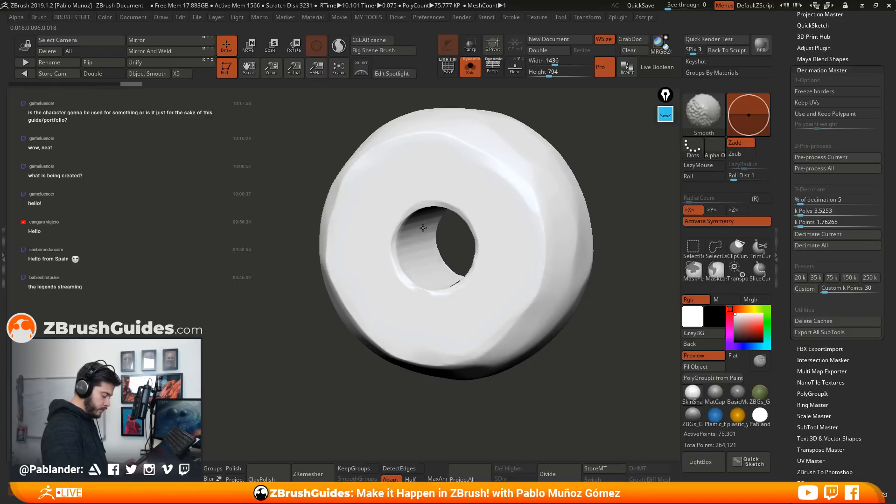
{"action": "left_click_drag", "start_coordinate": [628, 184], "coordinate": [669, 192]}
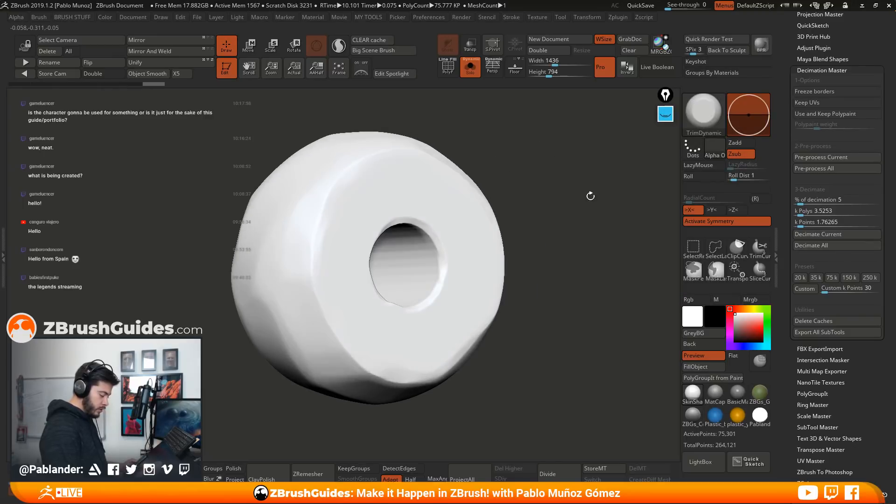
{"action": "left_click_drag", "start_coordinate": [419, 262], "coordinate": [425, 248], "text": "shift"}
{"action": "left_click_drag", "start_coordinate": [507, 209], "coordinate": [490, 228]}
{"action": "mouse_move", "coordinate": [394, 302]}
{"action": "left_mouse_down", "text": "shift"}
{"action": "mouse_move", "coordinate": [412, 285]}
{"action": "mouse_move", "coordinate": [431, 289]}
{"action": "left_mouse_up", "text": "shift"}
{"action": "left_click_drag", "start_coordinate": [550, 261], "coordinate": [543, 189]}
{"action": "left_click_drag", "start_coordinate": [359, 237], "coordinate": [402, 230], "text": "shift"}
{"action": "left_click_drag", "start_coordinate": [611, 219], "coordinate": [563, 284]}
Apply the MatCap material, then pre-process the wheel-shaped stone for decimation and show its wireframe
{"action": "left_click", "coordinate": [715, 393]}
{"action": "mouse_move", "coordinate": [547, 329]}
{"action": "left_mouse_down"}
{"action": "mouse_move", "coordinate": [535, 323]}
{"action": "mouse_move", "coordinate": [550, 331]}
{"action": "left_mouse_up"}
{"action": "left_click", "coordinate": [838, 158]}
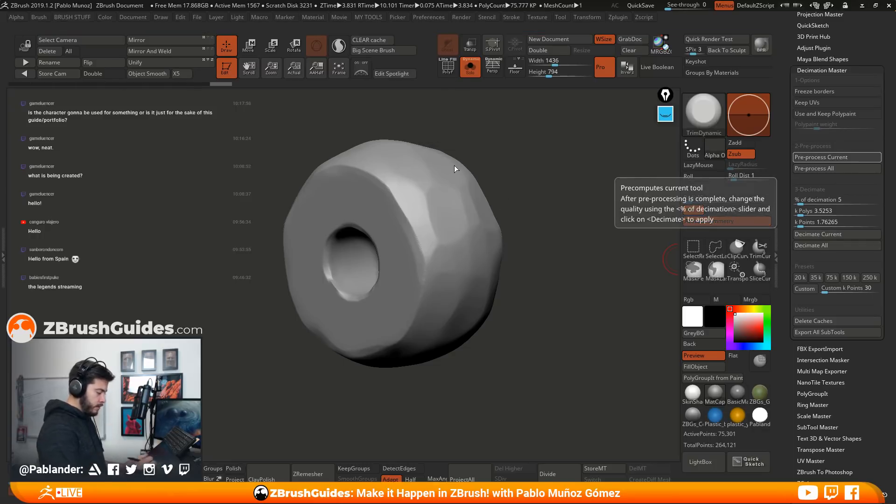
{"action": "left_click", "coordinate": [448, 66]}
Repeat the pre-processing of the wheel-shaped stone and decimate it at 5%
{"action": "left_click", "coordinate": [830, 278]}
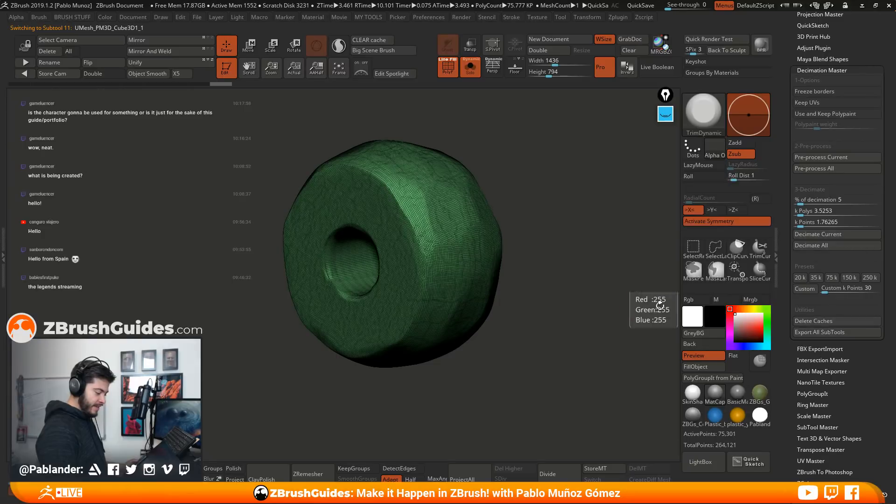
{"action": "left_click_drag", "start_coordinate": [535, 310], "coordinate": [556, 309]}
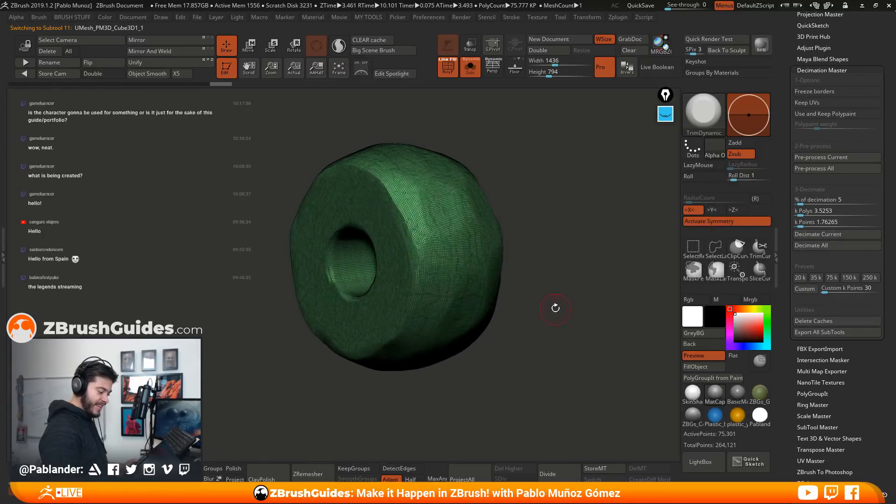
{"action": "left_click", "coordinate": [835, 157]}
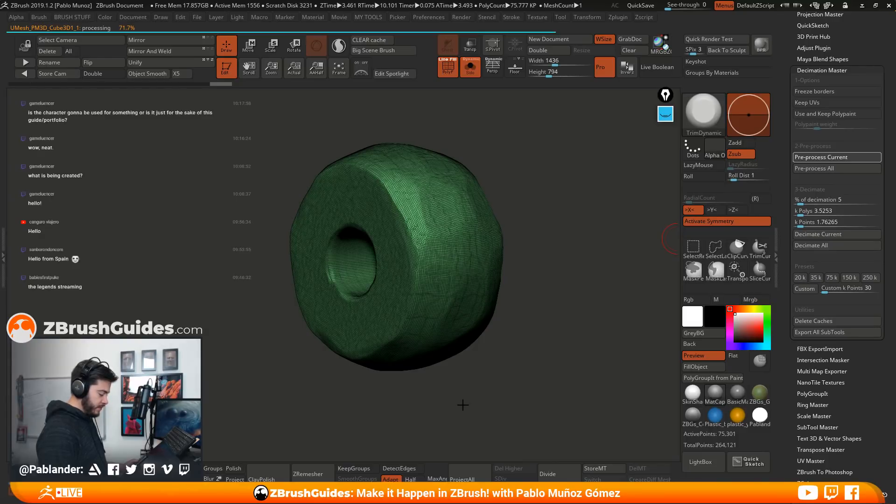
{"action": "left_click", "coordinate": [830, 234]}
{"action": "left_click_drag", "start_coordinate": [562, 303], "coordinate": [496, 141]}
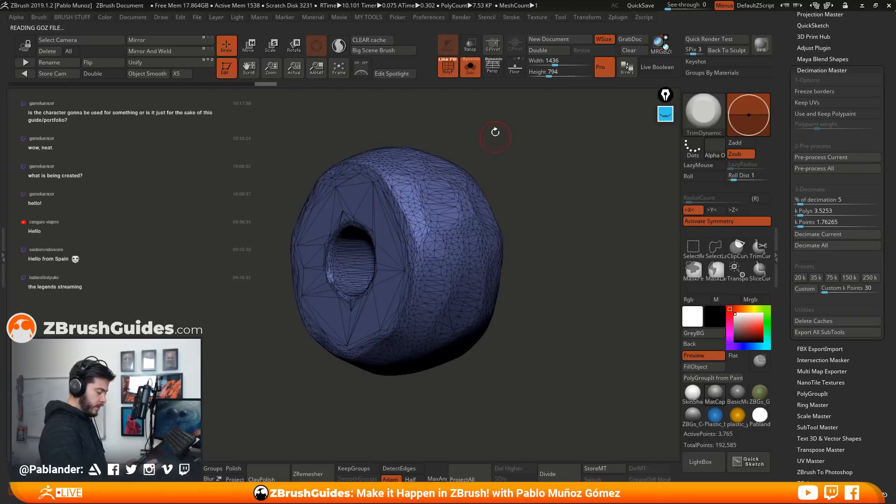
Select the square holed stone UMesh_PM3D_Cube3D, remesh it with DynaMesh, and hide the wireframe
{"action": "key", "text": "Down"}
{"action": "key", "text": "Down"}
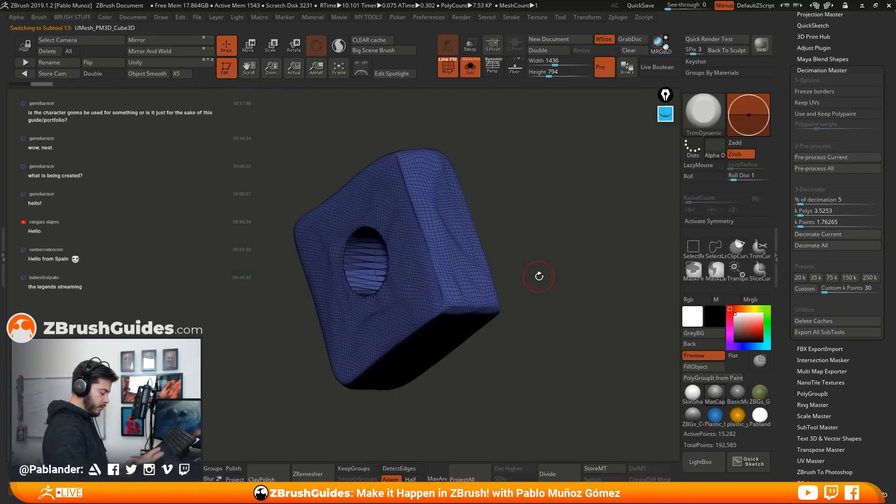
{"action": "left_click_drag", "start_coordinate": [568, 236], "coordinate": [542, 250]}
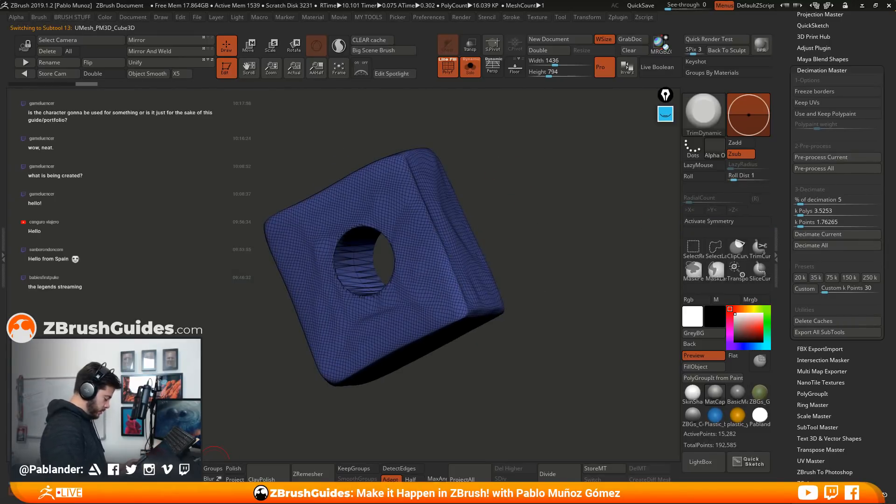
{"action": "left_click", "coordinate": [183, 474]}
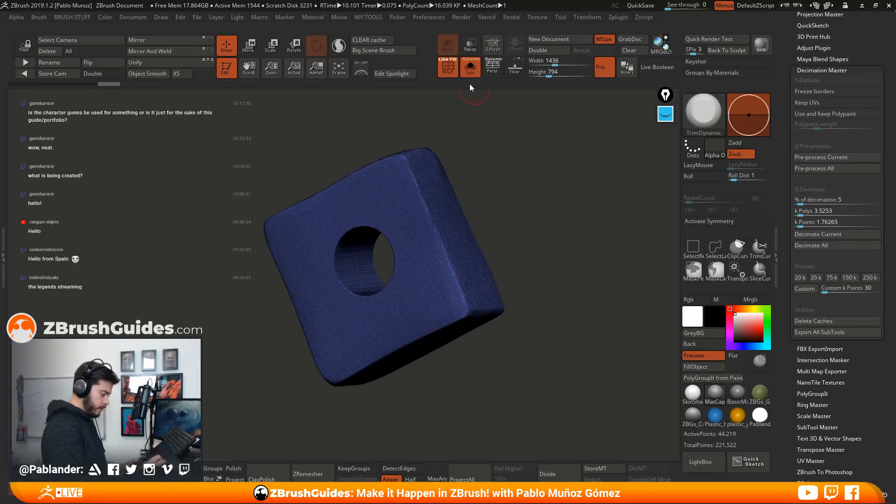
{"action": "key", "text": "shift+f"}
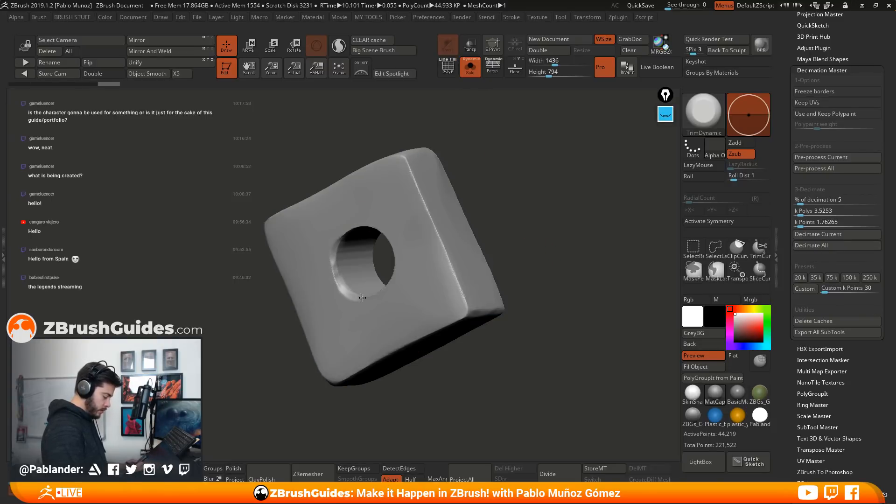
Bevel the rim of the square stone's hole on both faces with TrimDynamic
{"action": "mouse_move", "coordinate": [395, 274]}
{"action": "left_mouse_down"}
{"action": "mouse_move", "coordinate": [373, 230]}
{"action": "mouse_move", "coordinate": [340, 243]}
{"action": "mouse_move", "coordinate": [403, 296]}
{"action": "left_mouse_up"}
{"action": "mouse_move", "coordinate": [399, 263]}
{"action": "left_mouse_down"}
{"action": "mouse_move", "coordinate": [420, 268]}
{"action": "mouse_move", "coordinate": [492, 233]}
{"action": "left_mouse_up"}
{"action": "key", "text": "alt"}
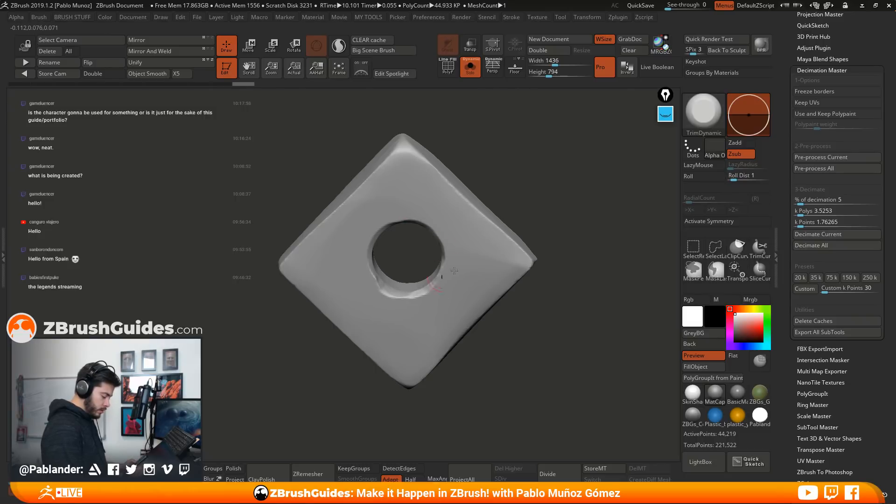
{"action": "left_click_drag", "start_coordinate": [432, 281], "coordinate": [534, 234]}
{"action": "left_click_drag", "start_coordinate": [440, 266], "coordinate": [566, 334]}
Pre-process the square holed stone, show its wireframe, and decimate it at 5%
{"action": "left_click", "coordinate": [832, 158]}
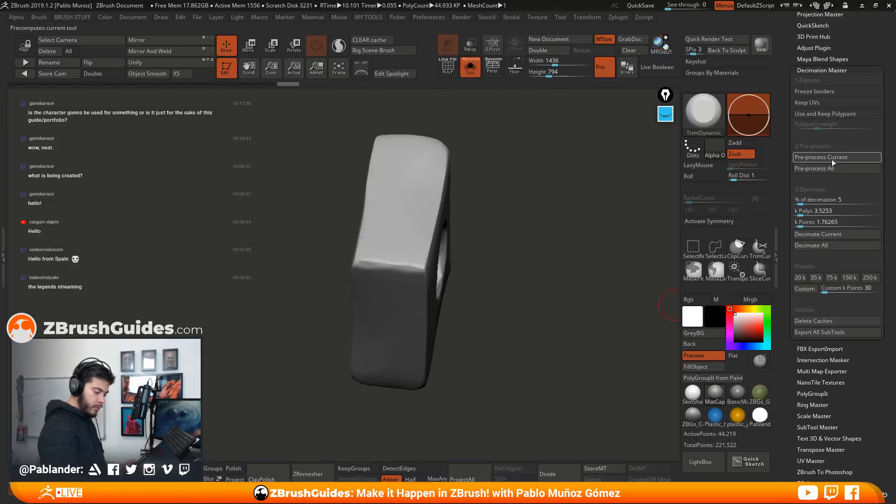
{"action": "left_click_drag", "start_coordinate": [525, 312], "coordinate": [570, 269]}
{"action": "left_click_drag", "start_coordinate": [524, 180], "coordinate": [510, 166]}
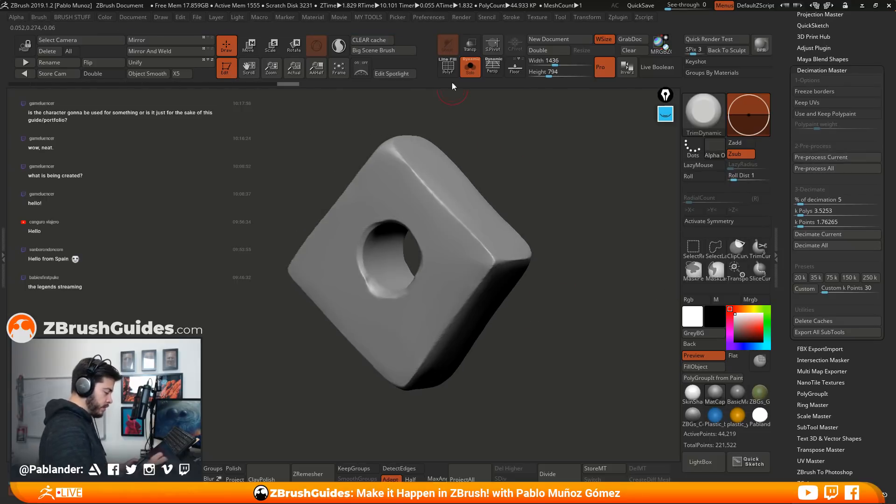
{"action": "key", "text": "shift+f"}
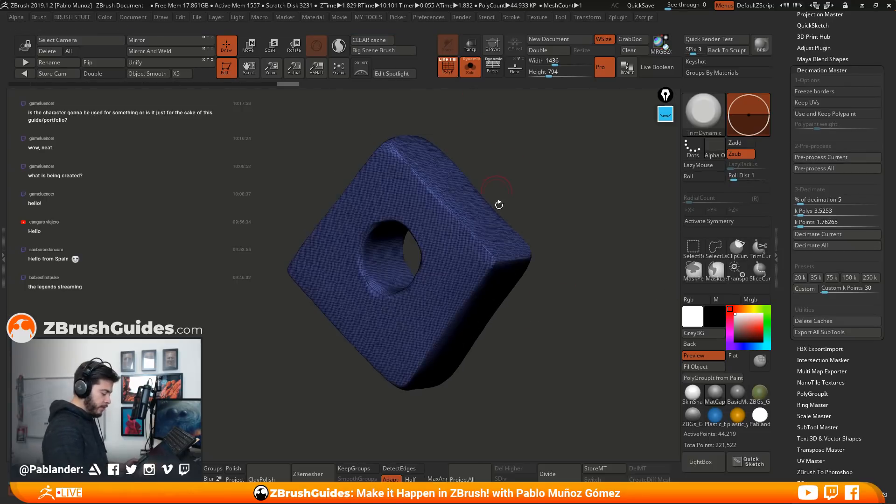
{"action": "left_click", "coordinate": [836, 233]}
{"action": "left_click_drag", "start_coordinate": [600, 357], "coordinate": [587, 365]}
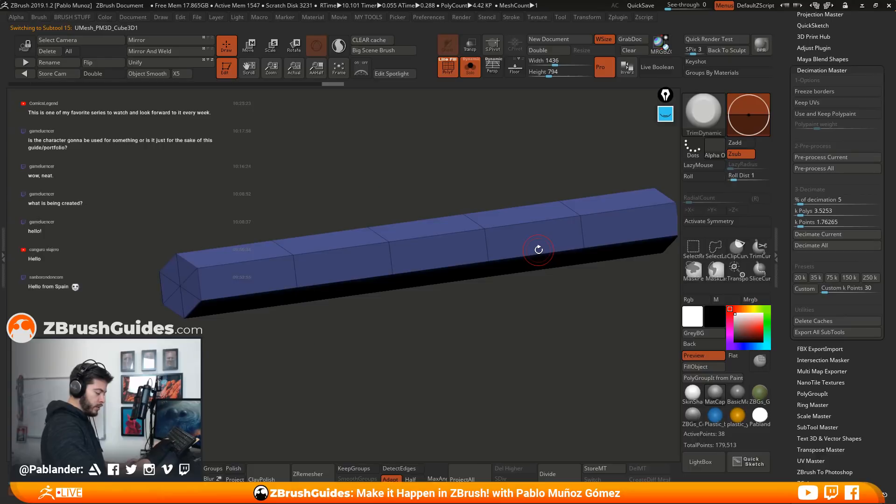
Select the faceted holed stone UMesh_PM3D_Cube3D1, remesh it with DynaMesh, and hide the wireframe
{"action": "key", "text": "Down"}
{"action": "left_click_drag", "start_coordinate": [586, 271], "coordinate": [606, 285]}
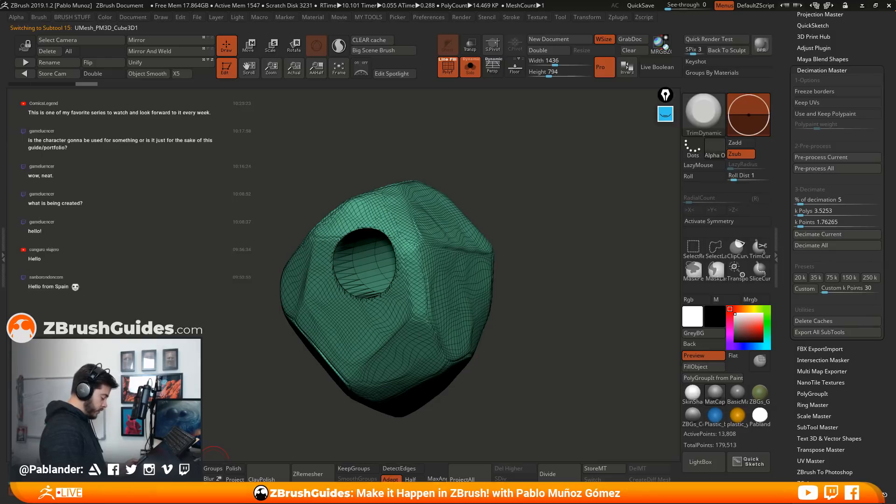
{"action": "left_click_drag", "start_coordinate": [512, 249], "coordinate": [515, 265]}
{"action": "left_click_drag", "start_coordinate": [480, 173], "coordinate": [501, 206]}
{"action": "left_click_drag", "start_coordinate": [512, 281], "coordinate": [388, 345]}
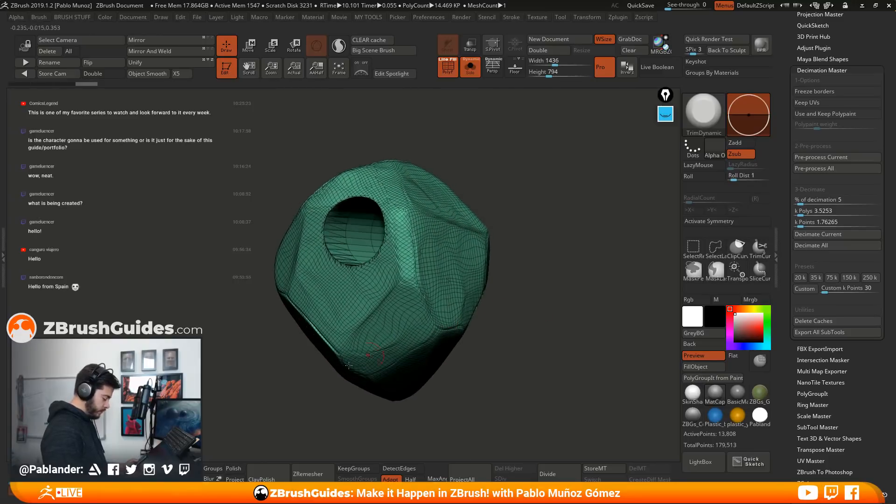
{"action": "left_click_drag", "start_coordinate": [545, 320], "coordinate": [591, 315], "text": "ctrl"}
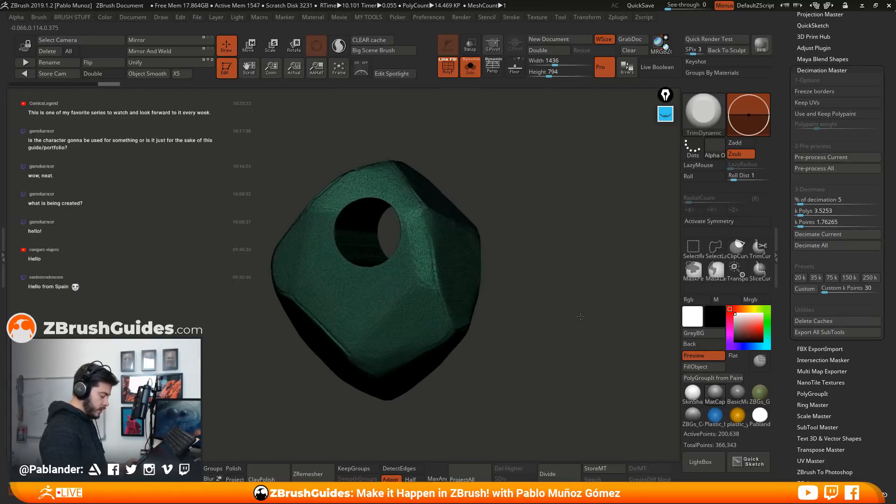
{"action": "key", "text": "shift+f"}
Bevel the rim of the faceted stone's hole on one side with TrimDynamic and smooth the bevel
{"action": "right_click_drag", "start_coordinate": [335, 217], "coordinate": [351, 206]}
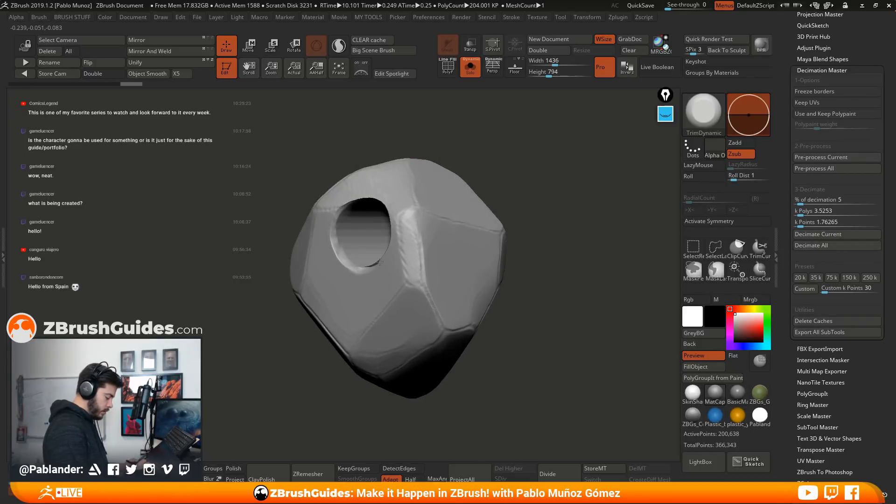
{"action": "right_click_drag", "start_coordinate": [339, 208], "coordinate": [462, 166]}
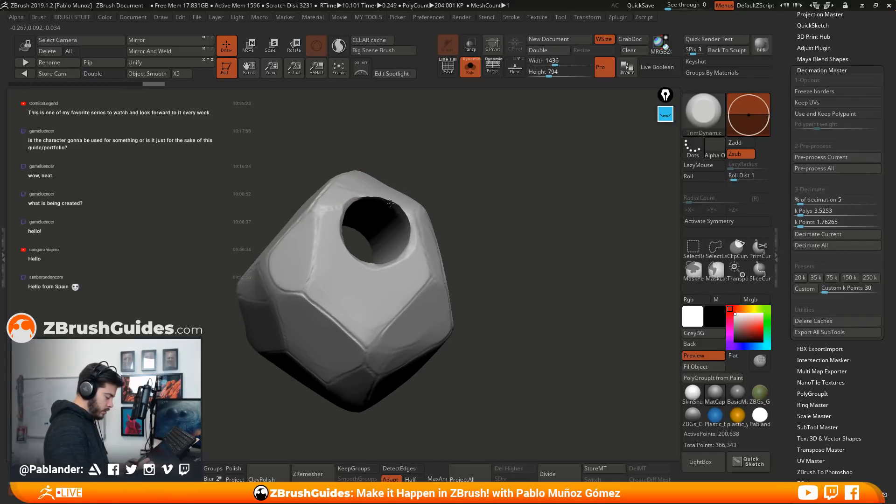
{"action": "left_click_drag", "start_coordinate": [358, 195], "coordinate": [394, 201]}
{"action": "right_click_drag", "start_coordinate": [394, 201], "coordinate": [400, 239]}
{"action": "mouse_move", "coordinate": [411, 220]}
{"action": "left_mouse_down"}
{"action": "mouse_move", "coordinate": [404, 207]}
{"action": "mouse_move", "coordinate": [412, 234]}
{"action": "left_mouse_up"}
{"action": "right_click_drag", "start_coordinate": [411, 234], "coordinate": [380, 268]}
{"action": "left_click_drag", "start_coordinate": [383, 261], "coordinate": [404, 253]}
{"action": "mouse_move", "coordinate": [479, 210]}
{"action": "right_mouse_down"}
{"action": "mouse_move", "coordinate": [506, 209]}
{"action": "mouse_move", "coordinate": [485, 213]}
{"action": "right_mouse_up"}
{"action": "right_click_drag", "start_coordinate": [347, 229], "coordinate": [443, 223]}
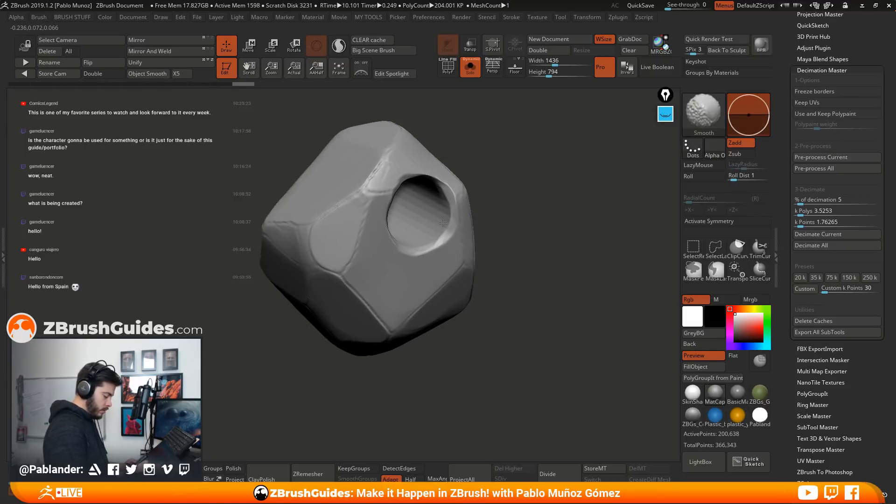
{"action": "left_click_drag", "start_coordinate": [416, 209], "coordinate": [430, 186], "text": "shift"}
Bevel the rim of the faceted stone's hole on the opposite side with TrimDynamic and smooth the marks inside the hole
{"action": "mouse_move", "coordinate": [439, 188]}
{"action": "right_mouse_down"}
{"action": "mouse_move", "coordinate": [535, 190]}
{"action": "mouse_move", "coordinate": [551, 205]}
{"action": "right_mouse_up"}
{"action": "left_click_drag", "start_coordinate": [477, 185], "coordinate": [449, 178]}
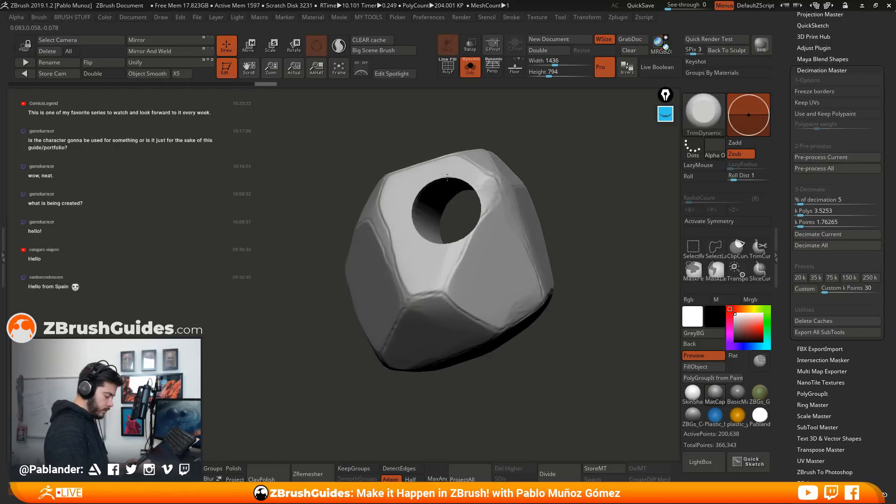
{"action": "right_click_drag", "start_coordinate": [426, 185], "coordinate": [499, 205]}
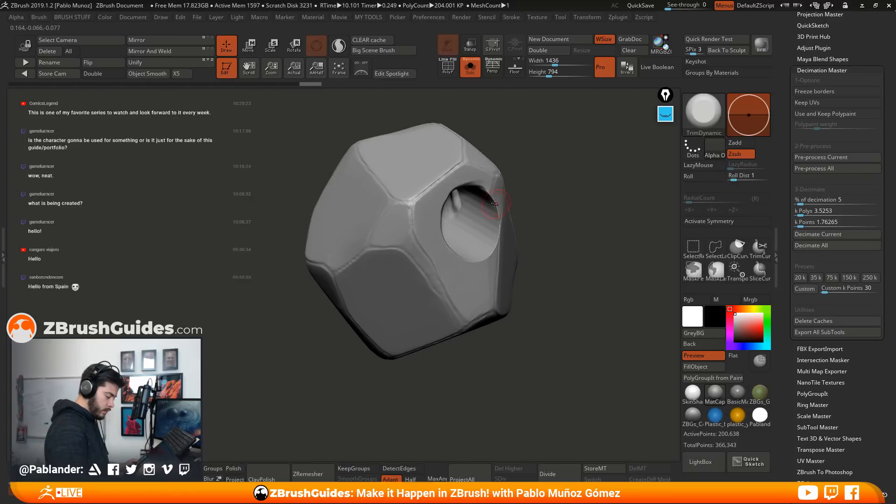
{"action": "mouse_move", "coordinate": [466, 260]}
{"action": "right_mouse_down"}
{"action": "mouse_move", "coordinate": [529, 206]}
{"action": "mouse_move", "coordinate": [559, 210]}
{"action": "mouse_move", "coordinate": [542, 201]}
{"action": "right_mouse_up"}
{"action": "key", "text": "shift"}
{"action": "left_click_drag", "start_coordinate": [427, 218], "coordinate": [431, 235], "text": "shift"}
{"action": "right_click_drag", "start_coordinate": [506, 205], "coordinate": [534, 208]}
{"action": "left_click_drag", "start_coordinate": [423, 222], "coordinate": [419, 212], "text": "shift"}
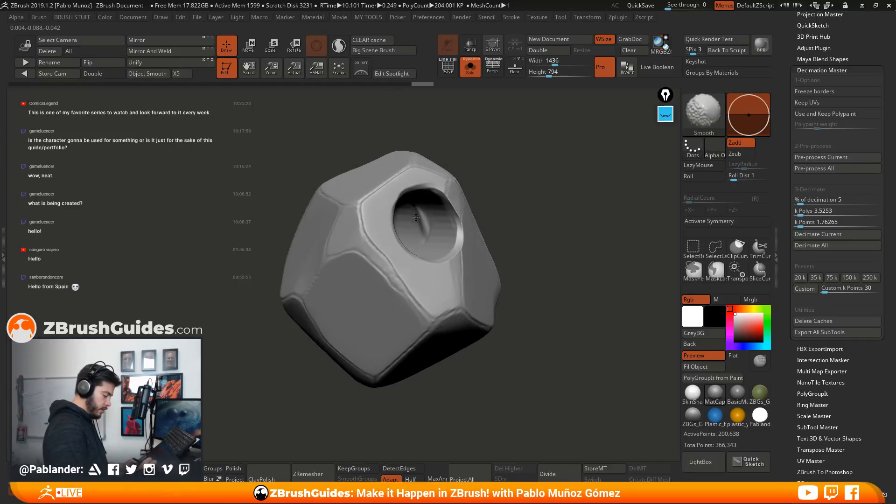
{"action": "right_click_drag", "start_coordinate": [433, 234], "coordinate": [438, 225]}
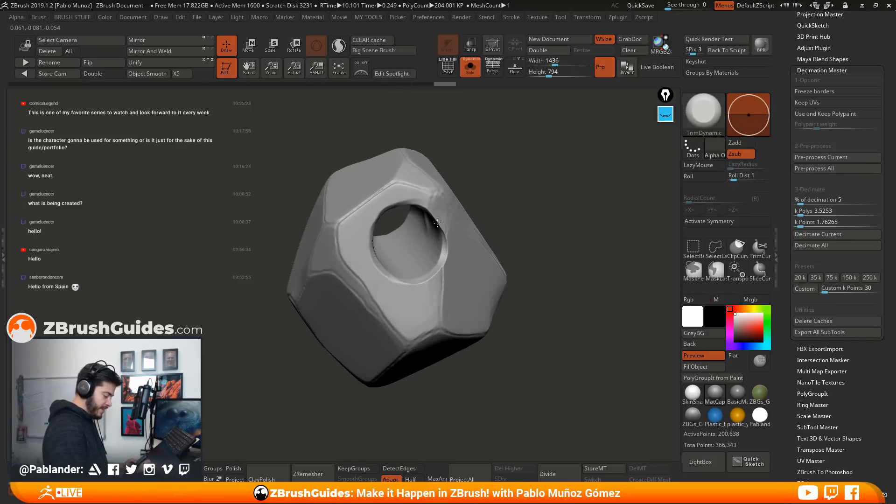
{"action": "right_click_drag", "start_coordinate": [550, 266], "coordinate": [551, 266]}
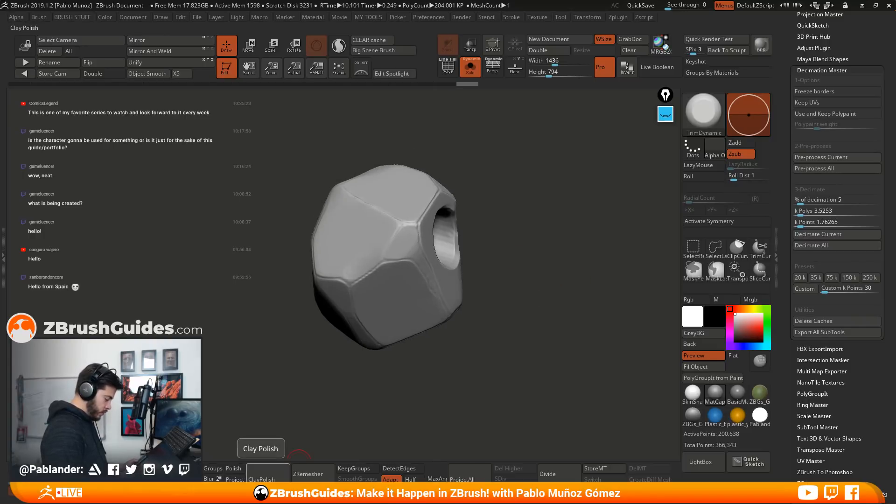
Apply ClayPolish to the faceted stone and repeat it once
{"action": "left_click", "coordinate": [268, 473]}
{"action": "left_click_drag", "start_coordinate": [601, 338], "coordinate": [542, 309]}
{"action": "left_click_drag", "start_coordinate": [566, 265], "coordinate": [528, 279], "text": "alt"}
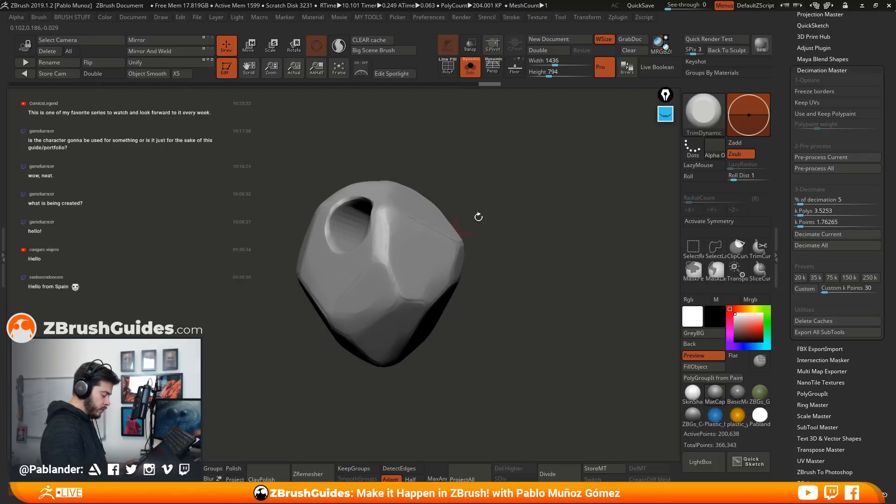
{"action": "key", "text": "1"}
{"action": "left_click_drag", "start_coordinate": [513, 356], "coordinate": [517, 356]}
{"action": "left_click_drag", "start_coordinate": [524, 270], "coordinate": [523, 232]}
{"action": "left_click_drag", "start_coordinate": [522, 274], "coordinate": [516, 305]}
Show the faceted stone's wireframe, then pre-process it and decimate it at 5%
{"action": "key", "text": "shift+f"}
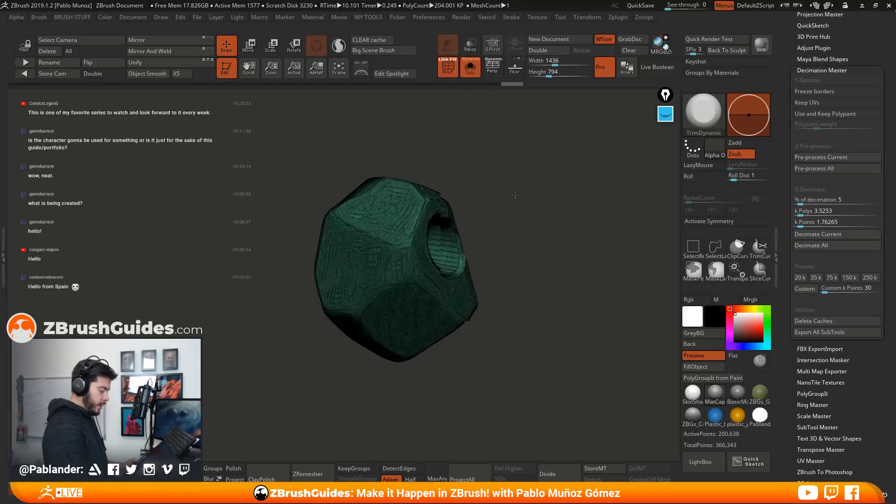
{"action": "key", "text": "f"}
{"action": "left_click", "coordinate": [829, 169]}
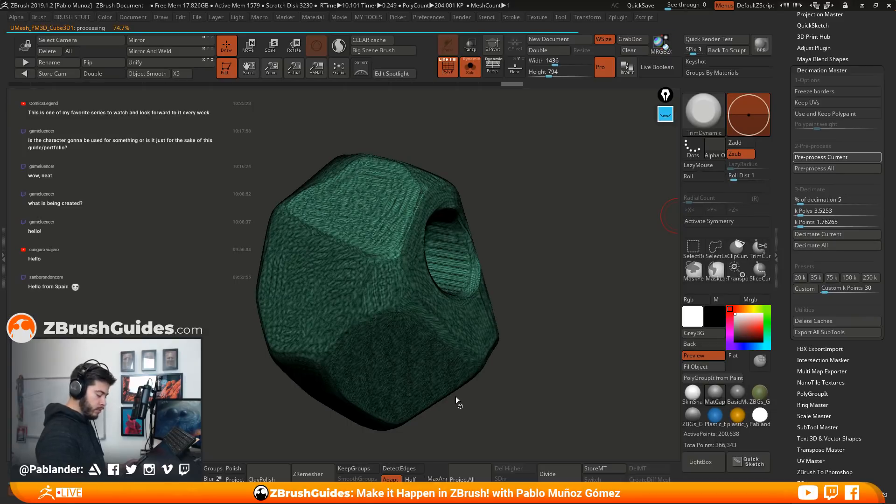
{"action": "left_click", "coordinate": [839, 233]}
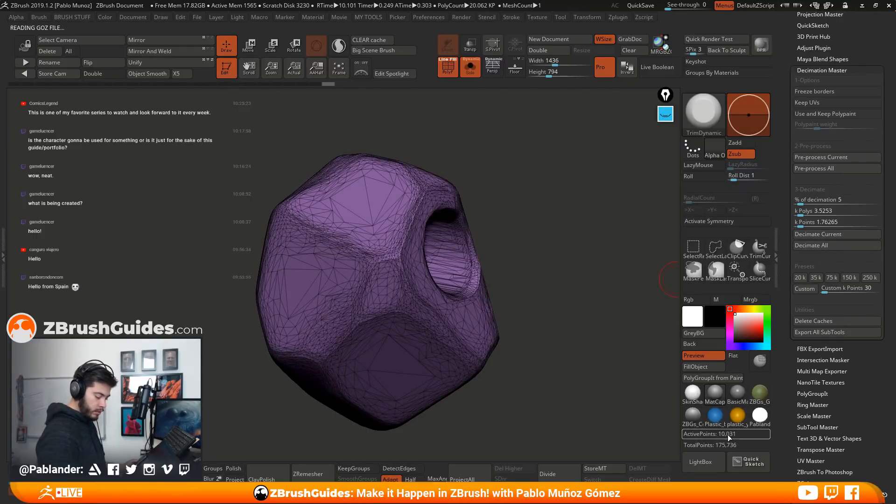
Set the decimation percentage to 2 and decimate the faceted stone again
{"action": "left_click", "coordinate": [800, 200]}
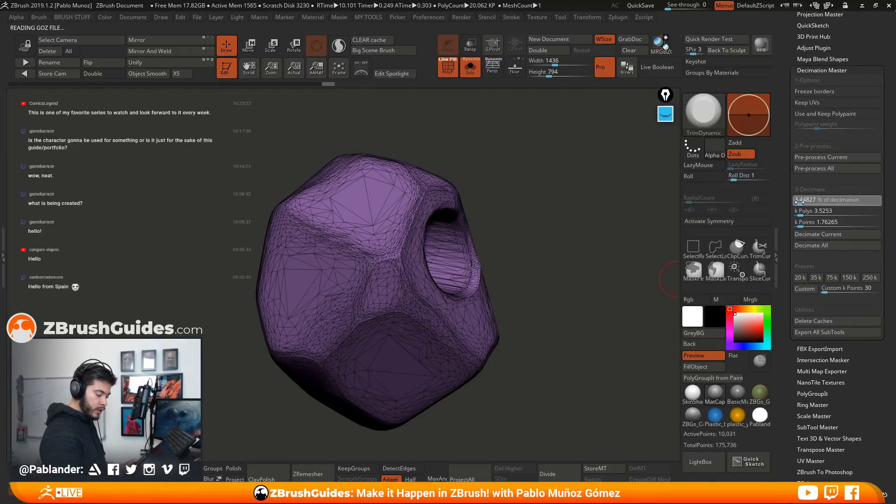
{"action": "left_click", "coordinate": [800, 202]}
{"action": "type", "text": "2"}
{"action": "key", "text": "Return"}
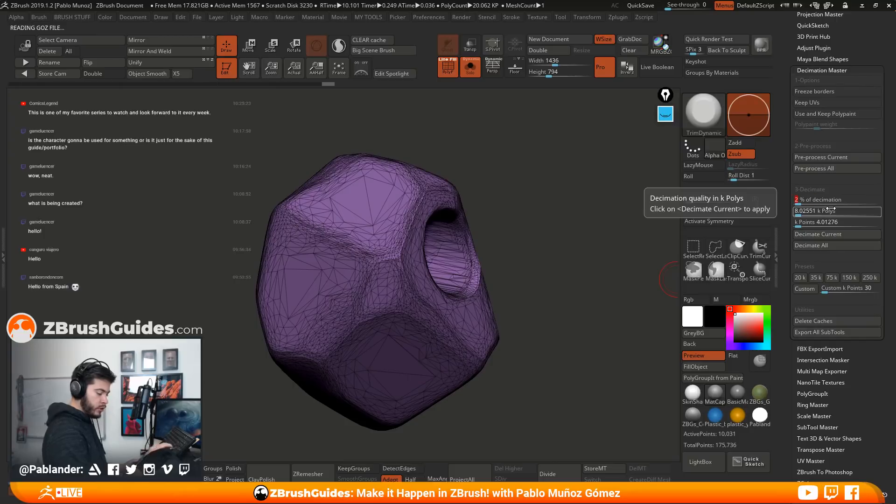
{"action": "left_click", "coordinate": [836, 237]}
{"action": "left_click_drag", "start_coordinate": [617, 295], "coordinate": [563, 252]}
Turn off the wireframe and Solo mode to show all the pieces, and quick-save the project
{"action": "left_click", "coordinate": [456, 74]}
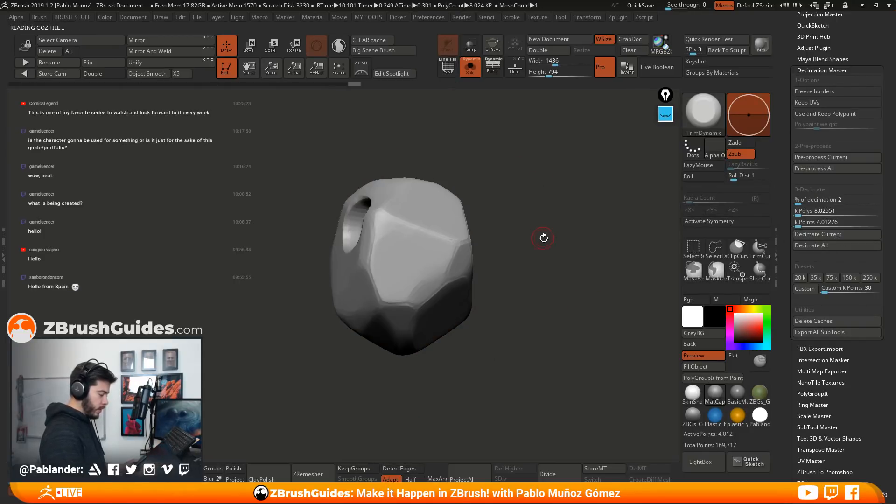
{"action": "left_click", "coordinate": [470, 70]}
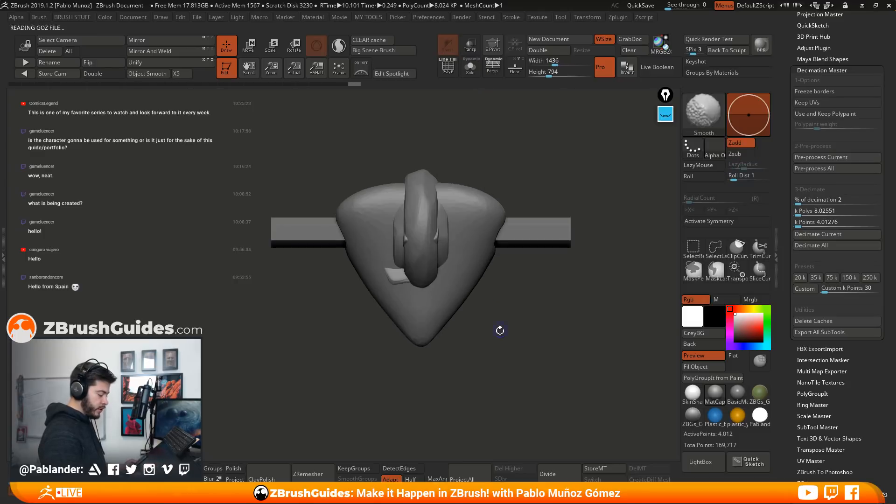
{"action": "scroll", "coordinate": [814, 140], "scroll_direction": "down", "scroll_amount": 15}
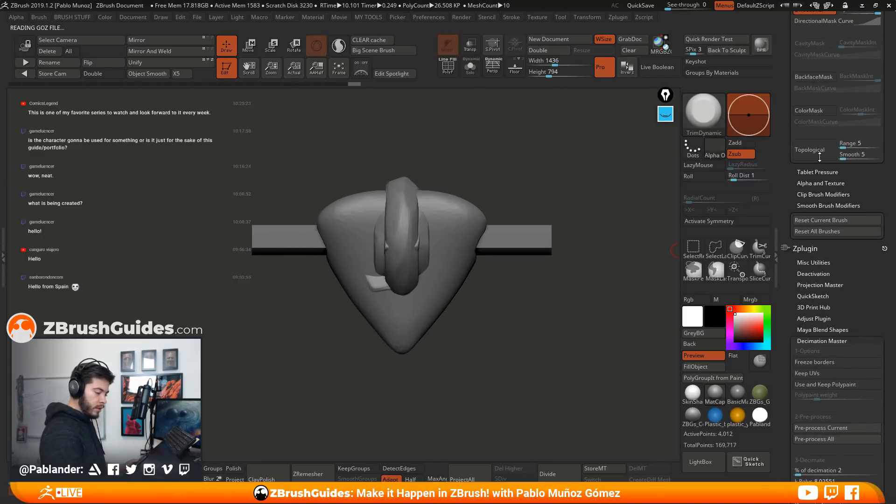
{"action": "scroll", "coordinate": [810, 131], "scroll_direction": "up", "scroll_amount": 1}
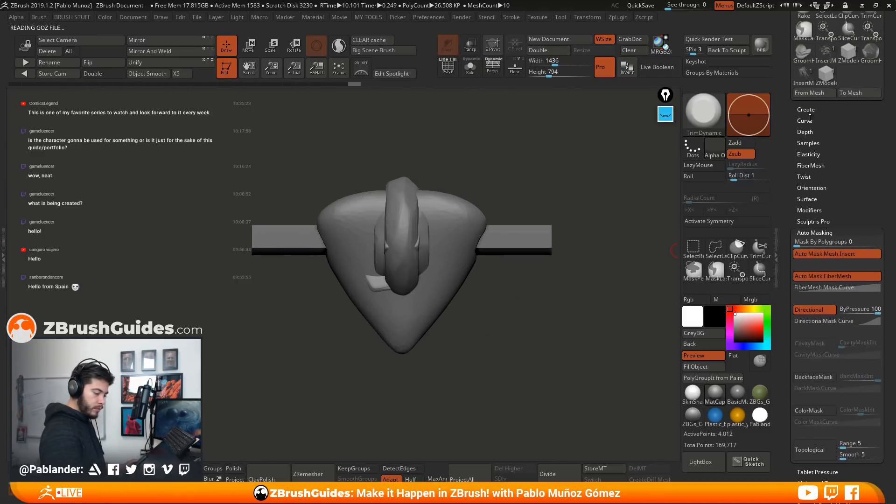
{"action": "scroll", "coordinate": [808, 109], "scroll_direction": "up", "scroll_amount": 12}
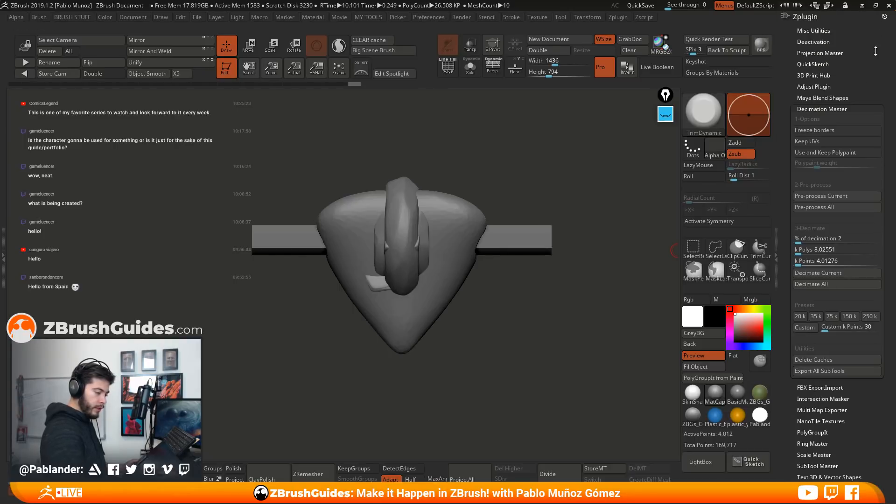
{"action": "scroll", "coordinate": [863, 75], "scroll_direction": "down", "scroll_amount": 8}
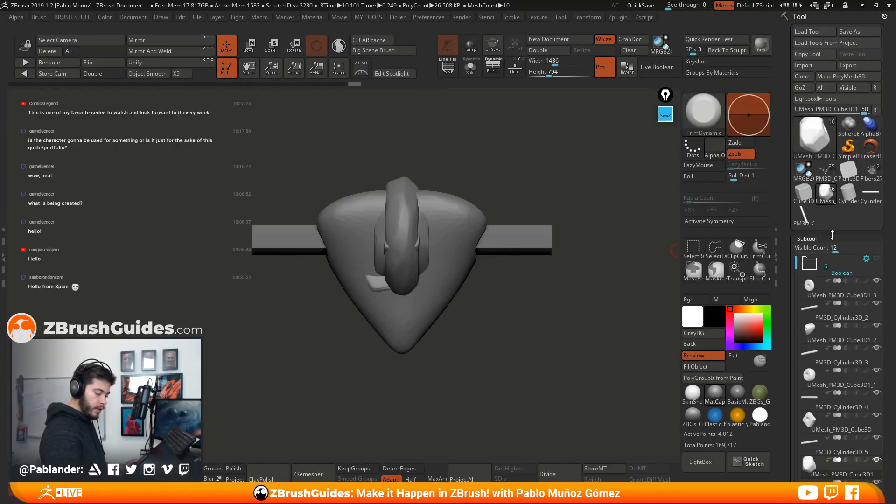
{"action": "key", "text": "ctrl+s"}
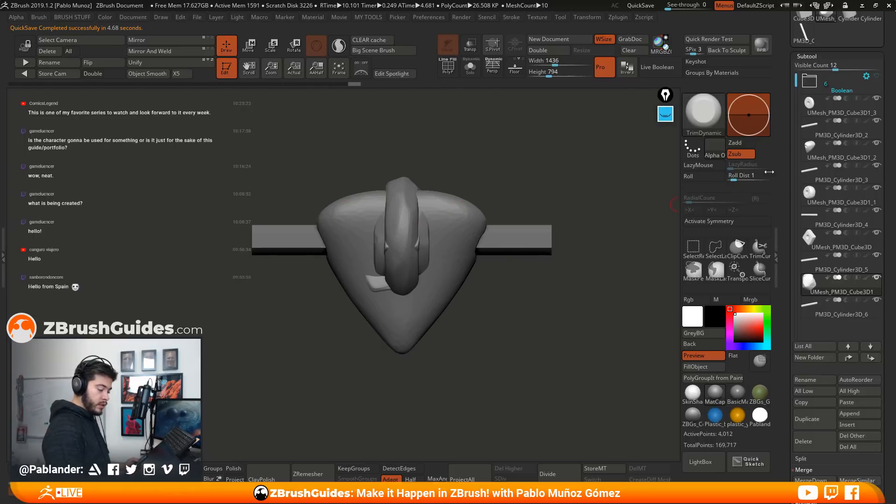
Merge the stone UMesh_PM3D_Cube3D1_3 down with the cylinder PM3D_Cylinder3D_2, accepting the non-undoable operation
{"action": "left_click", "coordinate": [849, 112]}
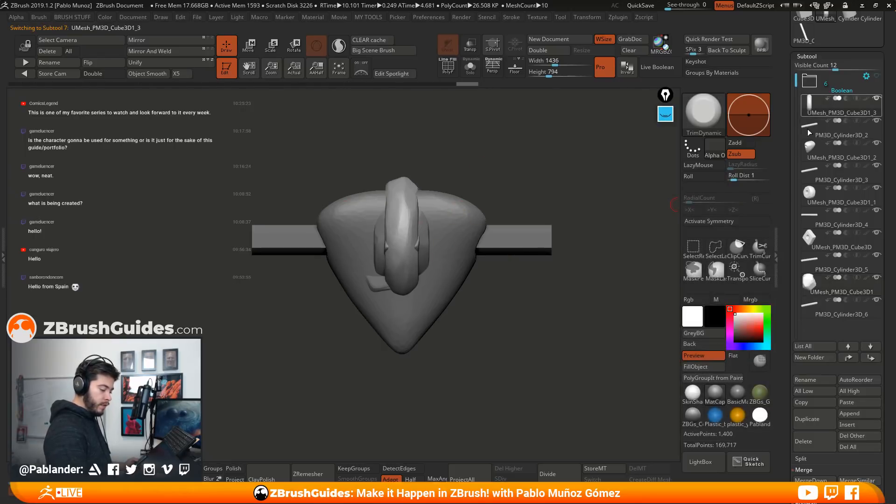
{"action": "scroll", "coordinate": [835, 115], "scroll_direction": "down", "scroll_amount": 1}
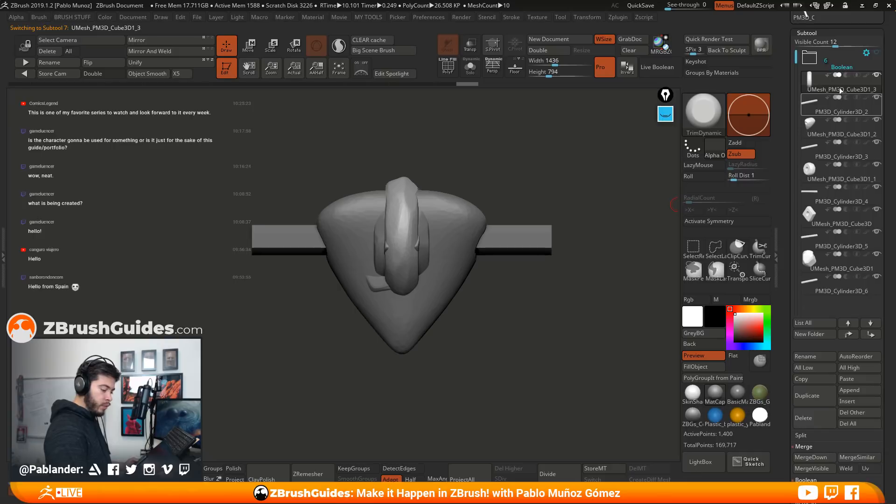
{"action": "scroll", "coordinate": [819, 190], "scroll_direction": "down", "scroll_amount": 3}
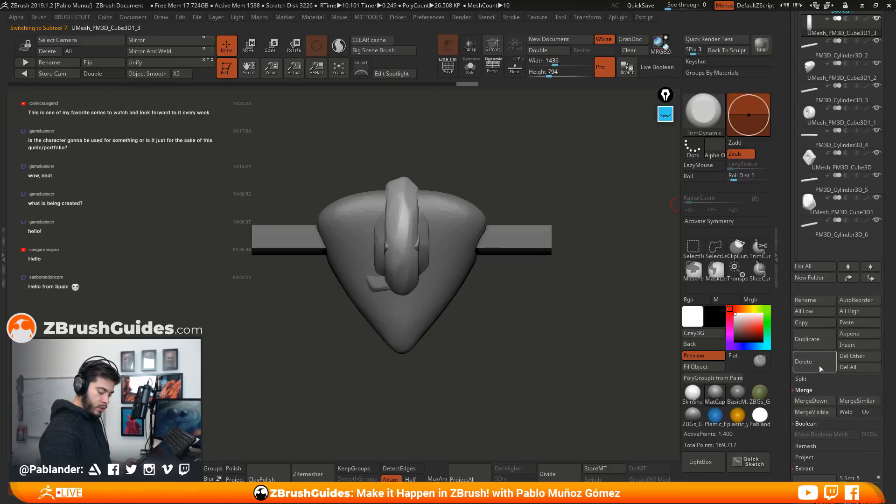
{"action": "left_click", "coordinate": [821, 402]}
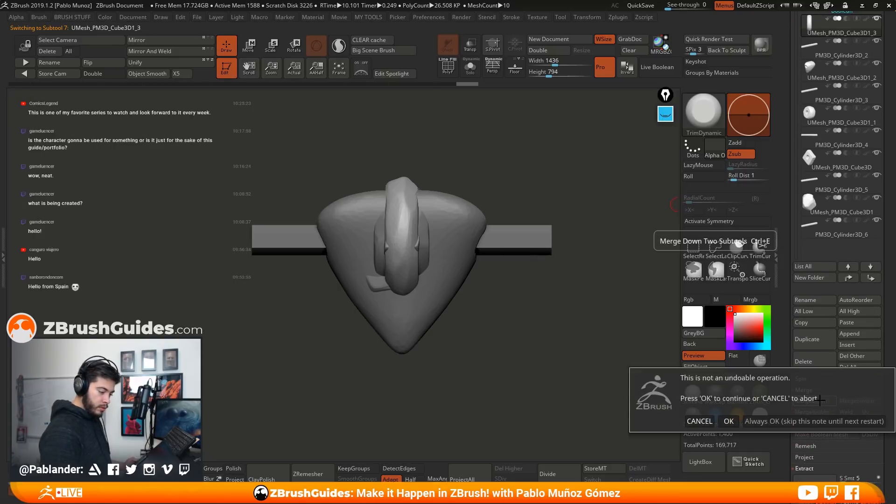
{"action": "left_click", "coordinate": [729, 420]}
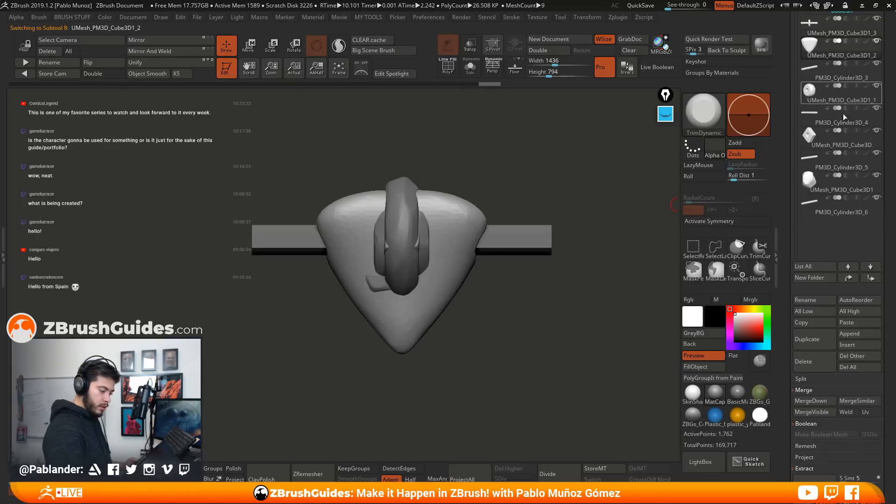
Merge the stones UMesh_PM3D_Cube3D1_2 and UMesh_PM3D_Cube3D1_1 down with PM3D_Cylinder3D_3 and PM3D_Cylinder3D_4 respectively
{"action": "left_click", "coordinate": [815, 401]}
{"action": "left_click", "coordinate": [729, 420]}
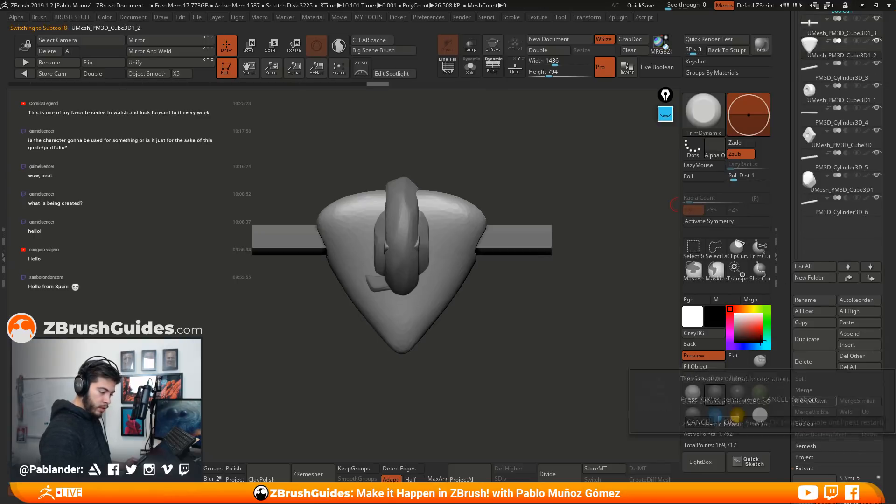
{"action": "left_click", "coordinate": [841, 75]}
{"action": "left_click", "coordinate": [811, 401]}
{"action": "left_click", "coordinate": [728, 420]}
Merge the stones UMesh_PM3D_Cube3D and UMesh_PM3D_Cube3D1 down with PM3D_Cylinder3D_5 and PM3D_Cylinder3D_6 respectively, accepting the non-undoable operation each time
{"action": "mouse_move", "coordinate": [838, 103]}
{"action": "left_click", "coordinate": [812, 401]}
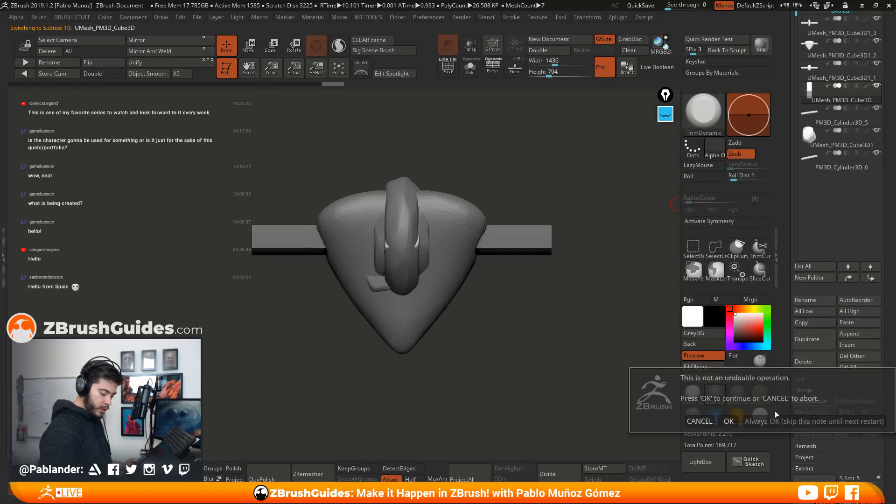
{"action": "left_click", "coordinate": [729, 420]}
{"action": "left_click", "coordinate": [844, 112]}
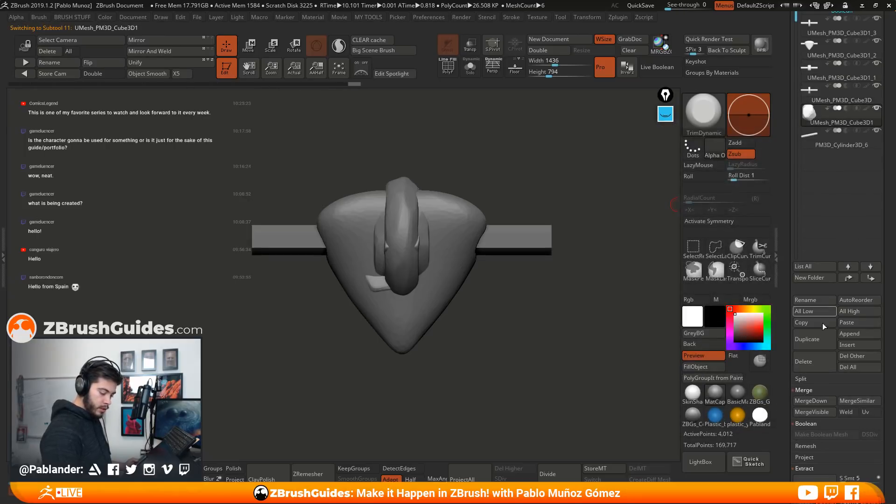
{"action": "left_click", "coordinate": [812, 401]}
{"action": "left_click", "coordinate": [728, 420]}
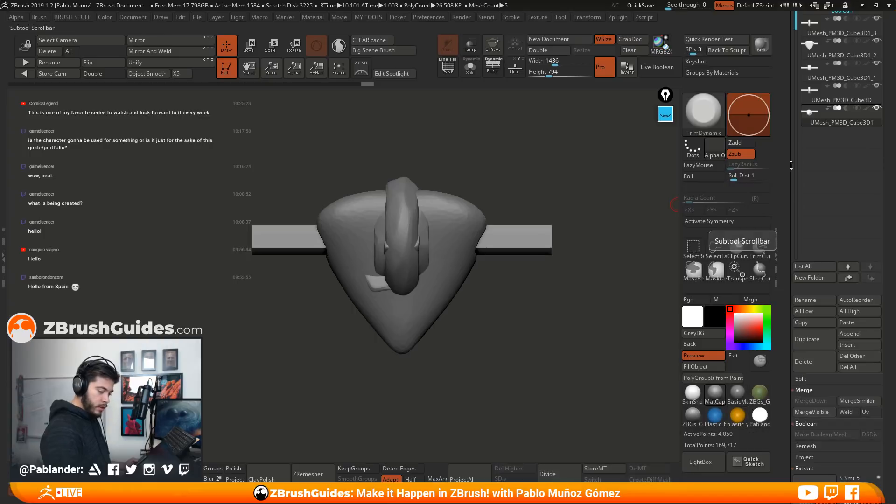
Turn on Solo mode and go through the merged stone-and-cylinder subtools one by one, examining each piece's shape
{"action": "left_click_drag", "start_coordinate": [787, 180], "coordinate": [770, 214]}
{"action": "left_click_drag", "start_coordinate": [498, 320], "coordinate": [504, 335]}
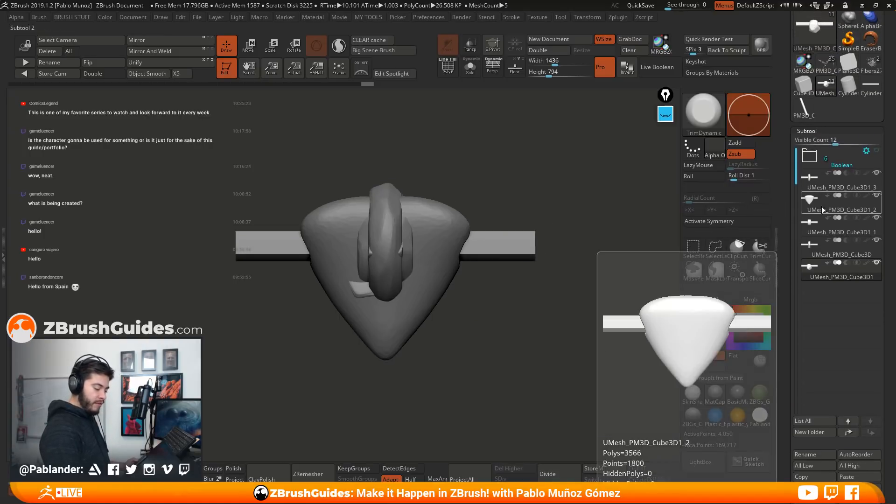
{"action": "left_click", "coordinate": [470, 67]}
{"action": "mouse_move", "coordinate": [486, 326]}
{"action": "left_mouse_down"}
{"action": "mouse_move", "coordinate": [537, 331]}
{"action": "mouse_move", "coordinate": [489, 326]}
{"action": "mouse_move", "coordinate": [472, 335]}
{"action": "left_mouse_up"}
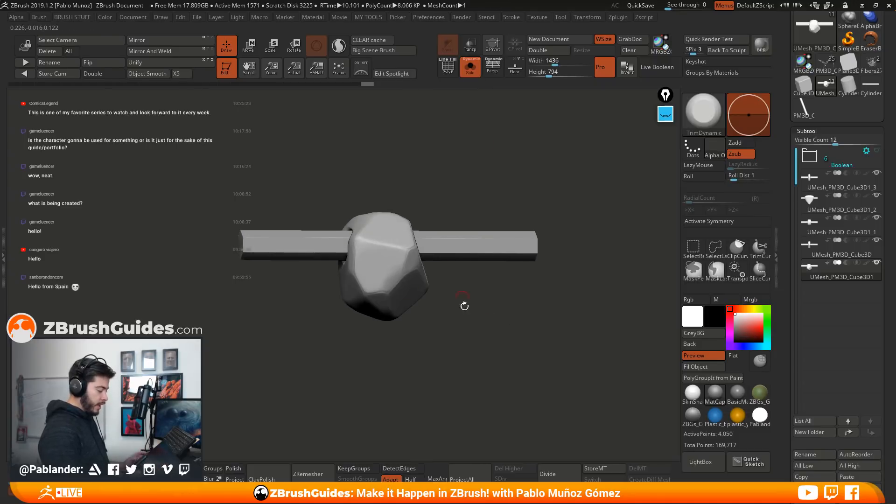
{"action": "key", "text": "Up"}
{"action": "key", "text": "Up"}
{"action": "key", "text": "Up"}
{"action": "key", "text": "Up"}
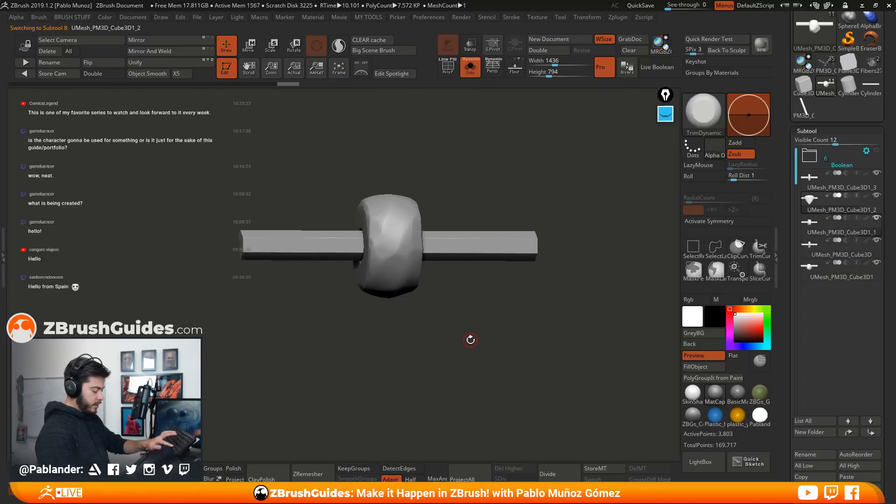
{"action": "key", "text": "Up"}
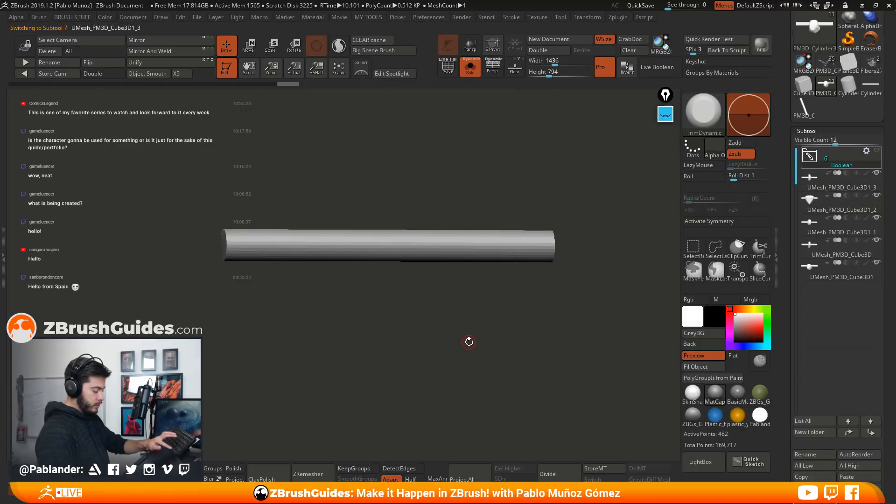
{"action": "key", "text": "Down"}
{"action": "key", "text": "Down"}
{"action": "key", "text": "Down"}
{"action": "key", "text": "Down"}
{"action": "key", "text": "Down"}
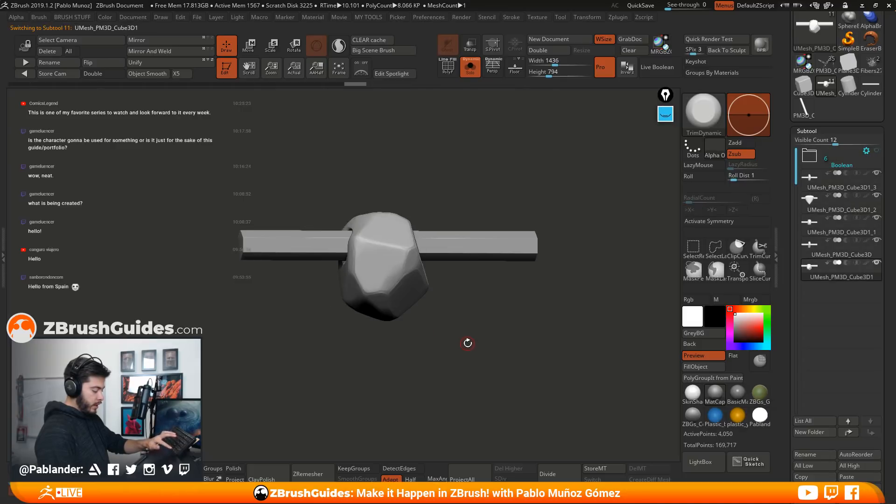
{"action": "key", "text": "Up"}
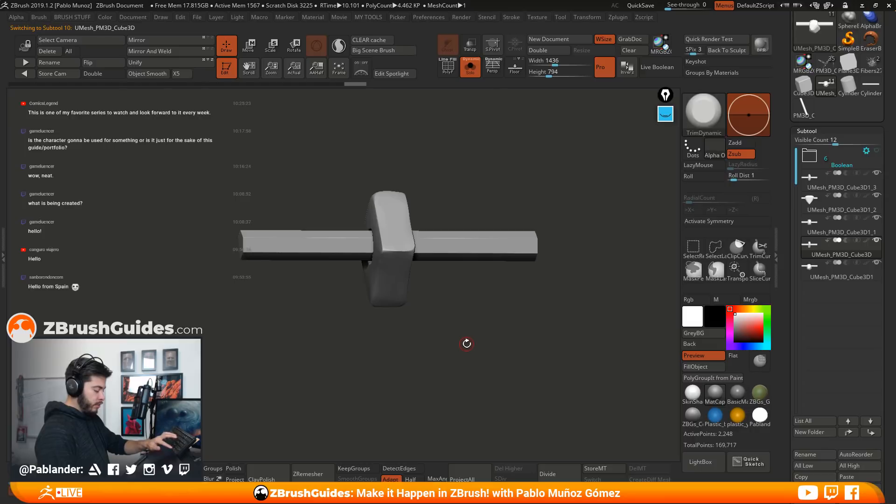
{"action": "key", "text": "Down"}
{"action": "key", "text": "Up"}
{"action": "key", "text": "Down"}
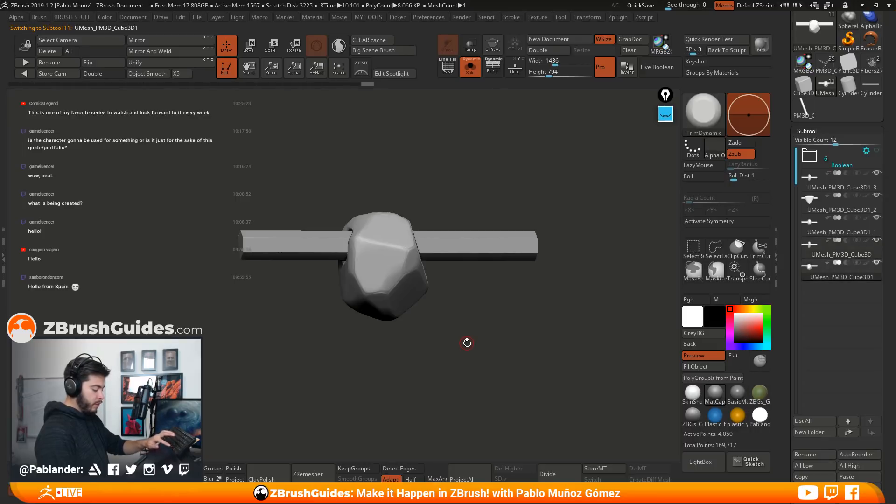
{"action": "left_click_drag", "start_coordinate": [474, 329], "coordinate": [467, 337]}
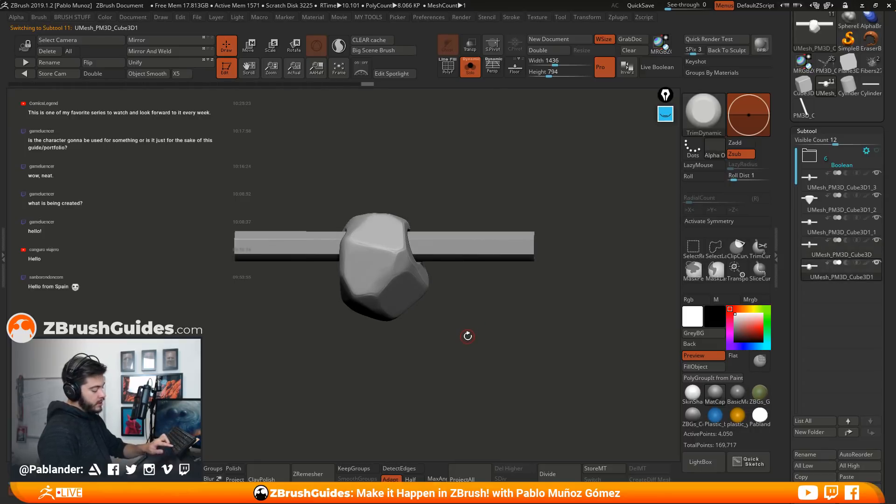
Select UMesh_PM3D_Cube3D with the wireframe on, isolate its diamond-shaped stone to inspect the hole, and show the cylinder again
{"action": "key", "text": "Up"}
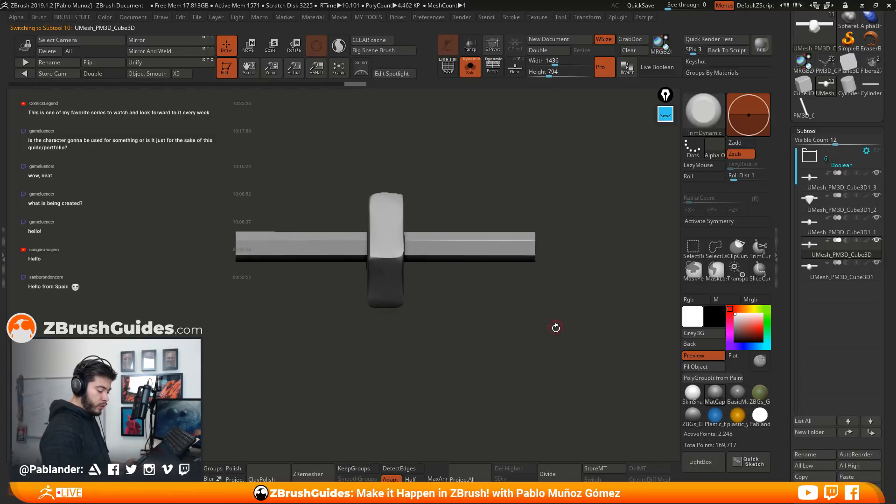
{"action": "left_click_drag", "start_coordinate": [555, 325], "coordinate": [438, 314]}
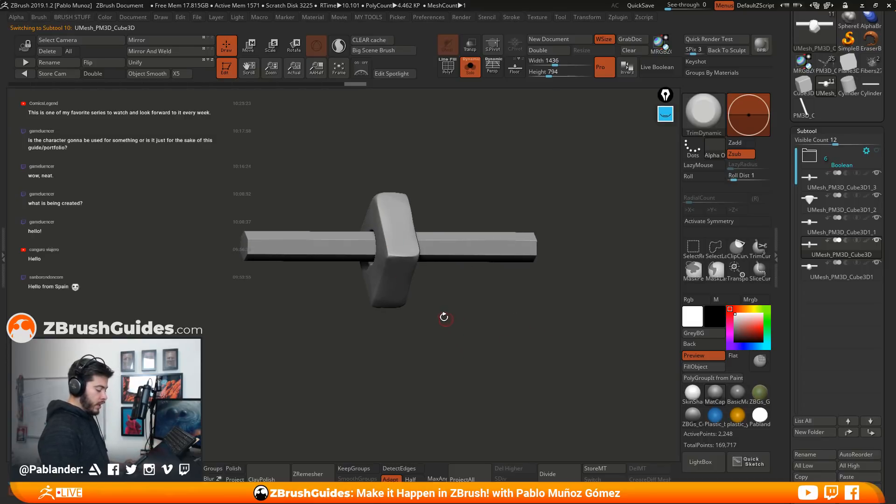
{"action": "key", "text": "shift+f"}
{"action": "left_click_drag", "start_coordinate": [504, 222], "coordinate": [408, 257]}
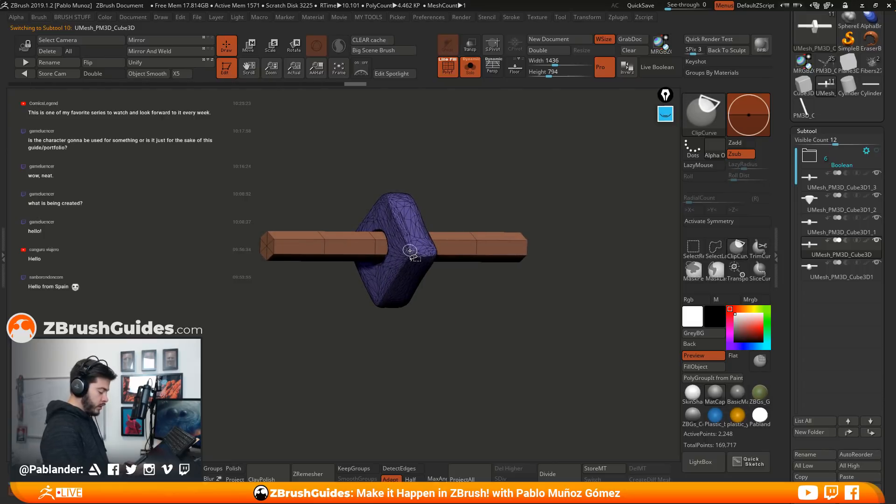
{"action": "left_click", "coordinate": [410, 255], "text": "ctrl+shift"}
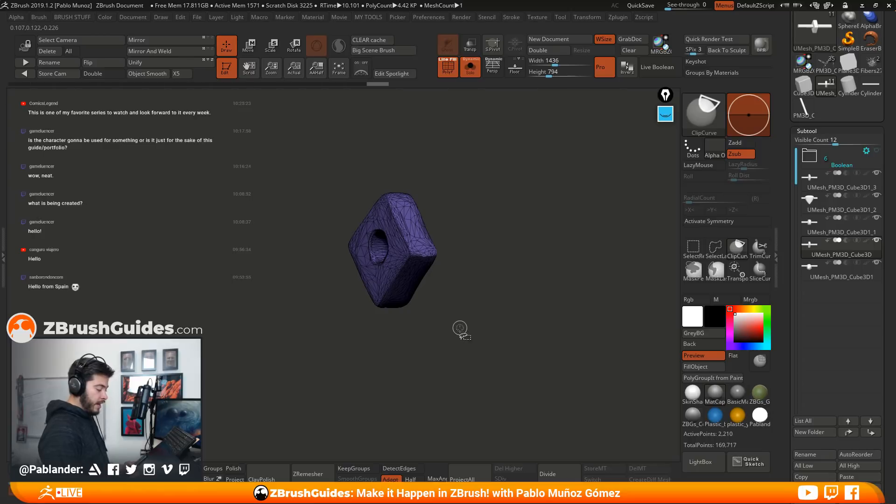
{"action": "left_click", "coordinate": [485, 366], "text": "ctrl+shift"}
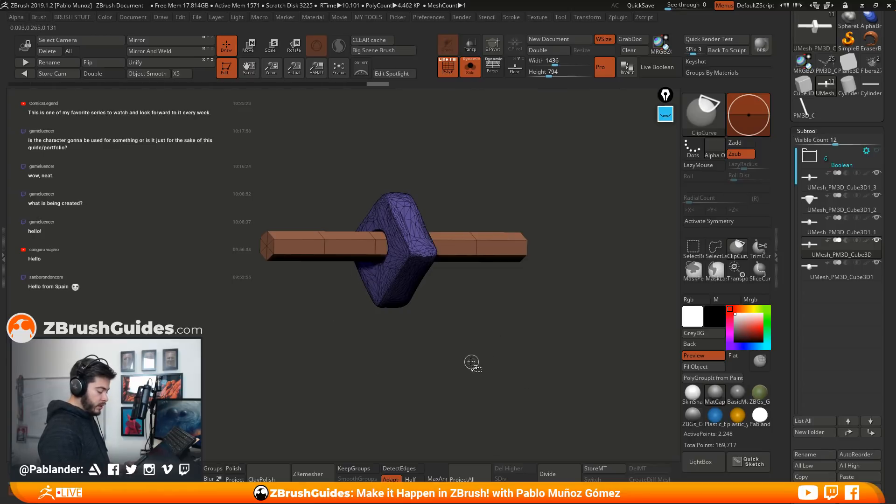
Duplicate the subtool UMesh_PM3D_Cube3D as the base for a variation with several stones
{"action": "left_click_drag", "start_coordinate": [472, 362], "coordinate": [438, 344]}
{"action": "left_click_drag", "start_coordinate": [785, 295], "coordinate": [786, 212]}
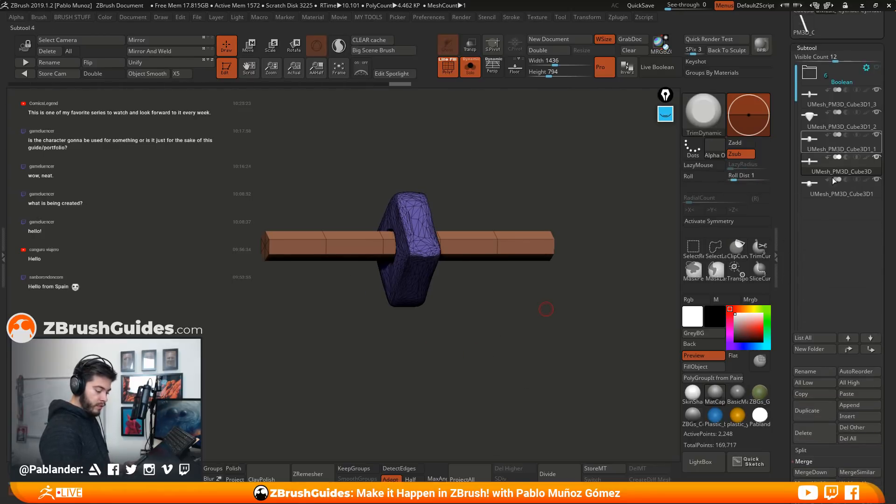
{"action": "left_click", "coordinate": [814, 413]}
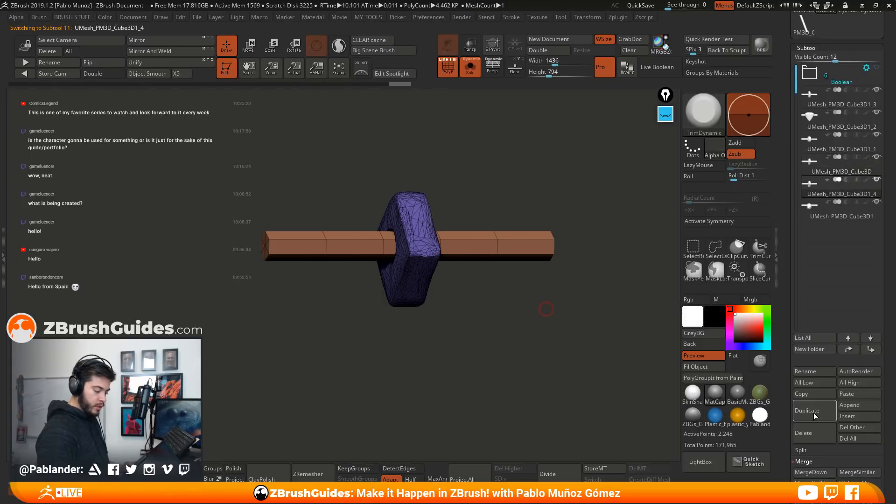
Mask only the cylinder of the duplicated piece by isolating and masking the stone, showing everything and inverting the mask
{"action": "left_click_drag", "start_coordinate": [554, 316], "coordinate": [546, 321]}
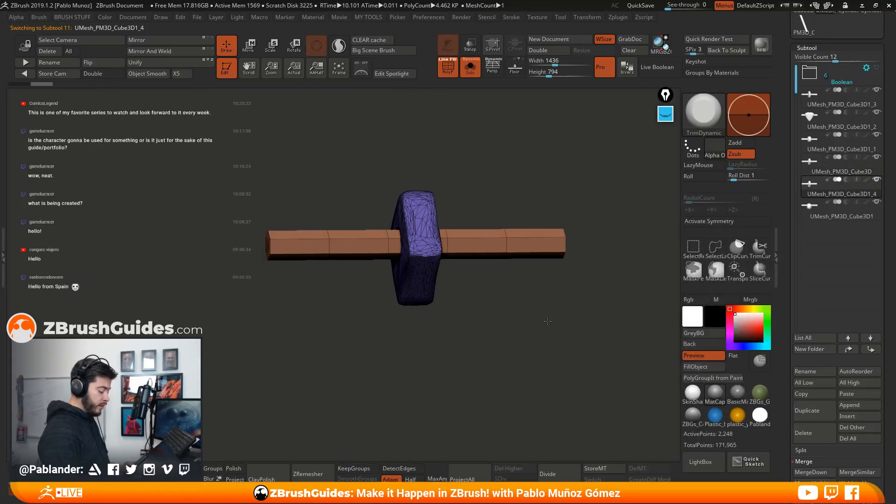
{"action": "left_click_drag", "start_coordinate": [440, 269], "coordinate": [453, 302], "text": "shift"}
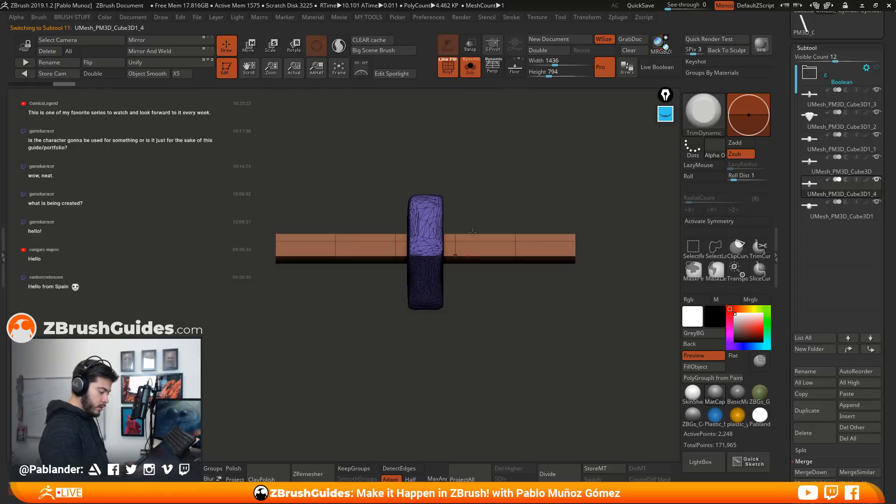
{"action": "left_click", "coordinate": [437, 206], "text": "ctrl+shift"}
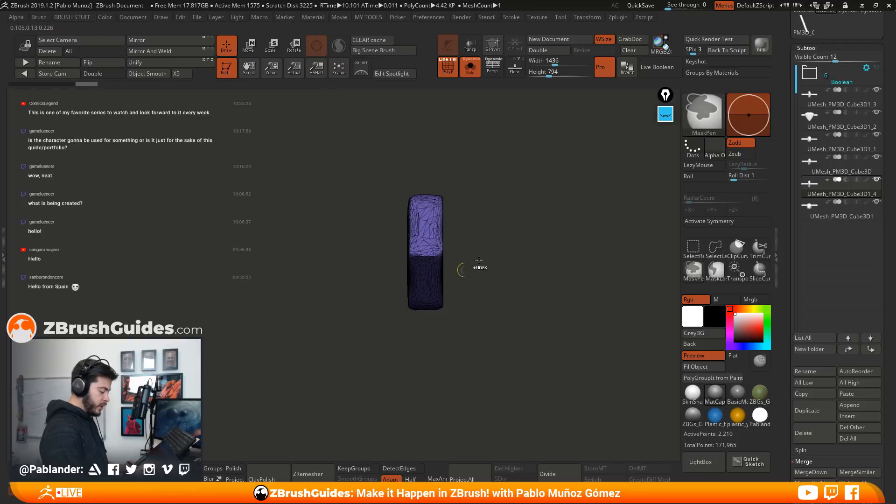
{"action": "left_click", "coordinate": [507, 216], "text": "ctrl"}
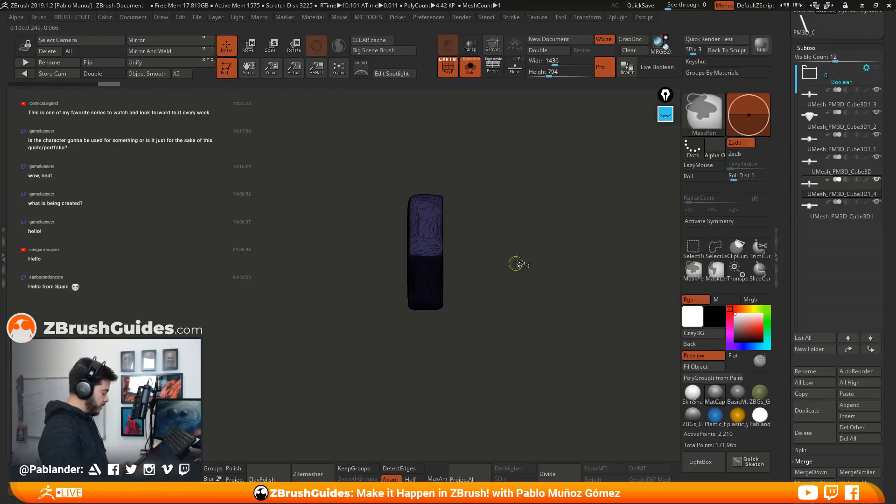
{"action": "left_click", "coordinate": [519, 203], "text": "ctrl+shift"}
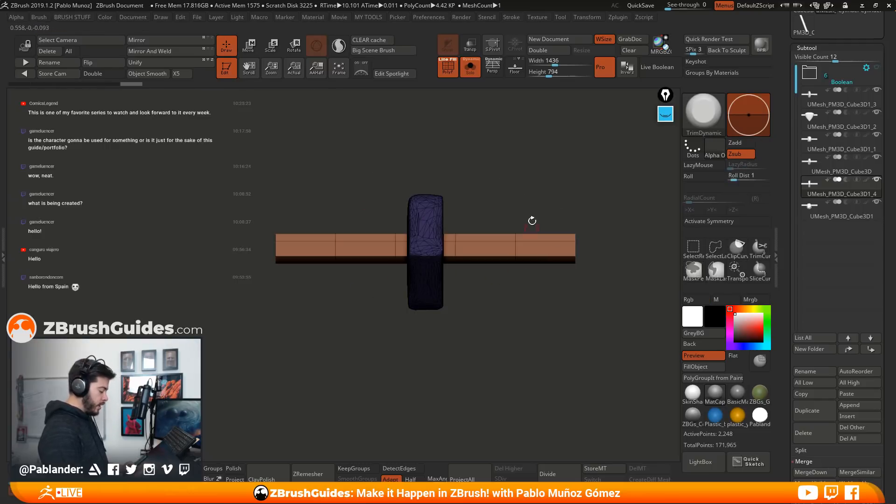
{"action": "left_click", "coordinate": [520, 193], "text": "ctrl"}
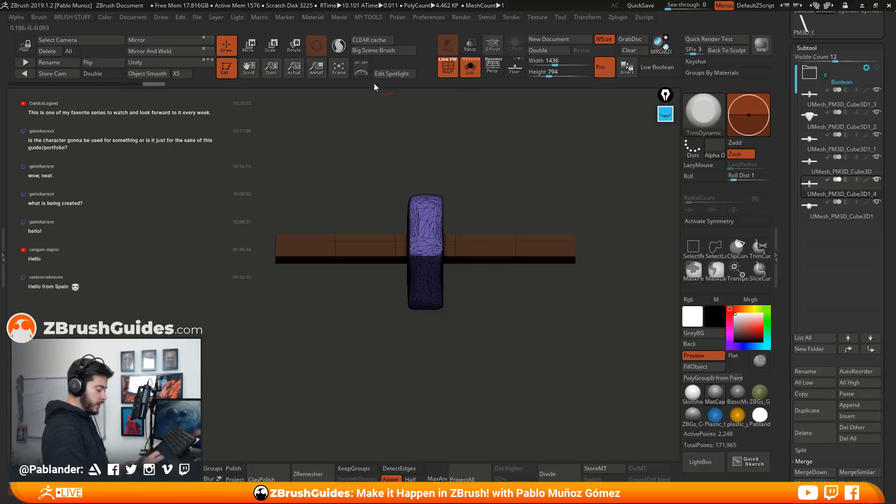
Tilt the unmasked stone slightly, reset the gizmo orientation, and move the stone along the cylinder's X axis off centre
{"action": "key", "text": "w"}
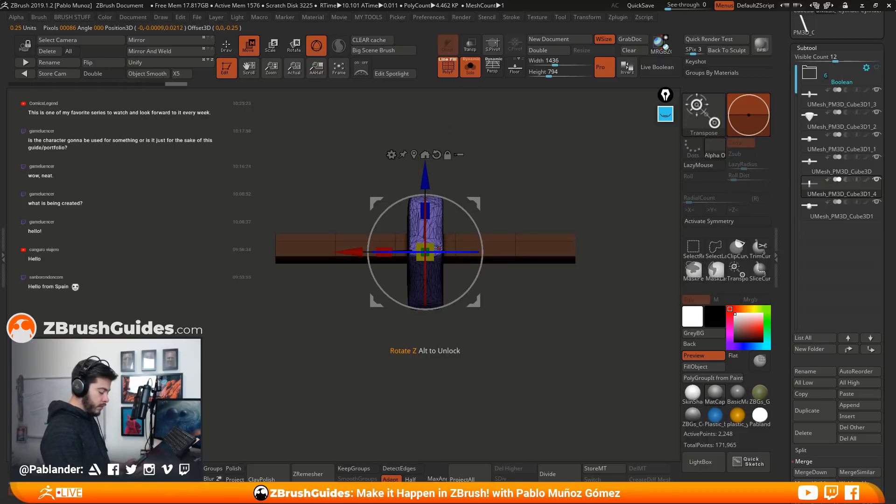
{"action": "left_click_drag", "start_coordinate": [386, 251], "coordinate": [401, 247]}
{"action": "left_click_drag", "start_coordinate": [477, 229], "coordinate": [476, 227]}
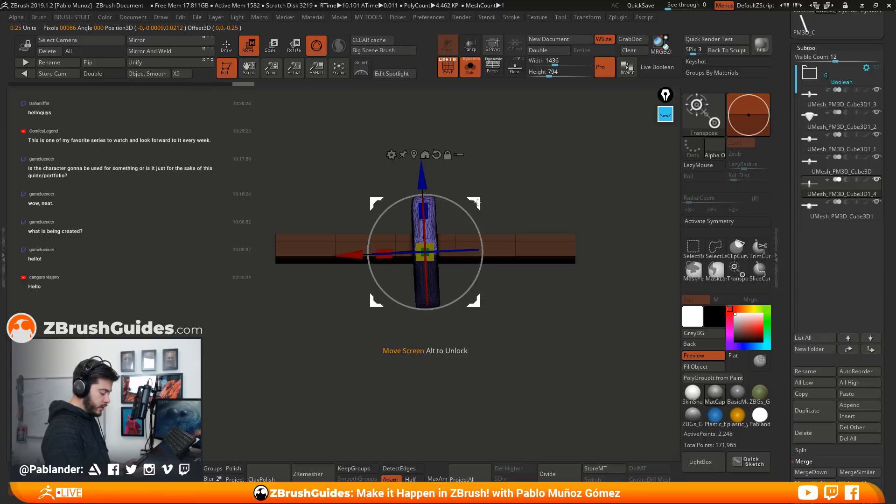
{"action": "left_click", "coordinate": [437, 155], "text": "alt"}
{"action": "left_click_drag", "start_coordinate": [362, 252], "coordinate": [334, 254]}
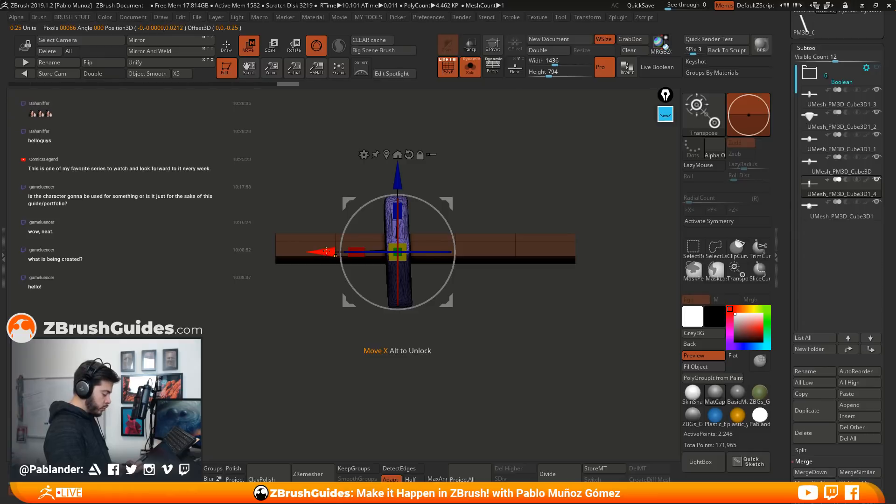
Make a copy of the stone beside the first along the cylinder, tilting it the opposite way and enlarging it slightly
{"action": "key", "text": "ctrl"}
{"action": "key", "text": "ctrl"}
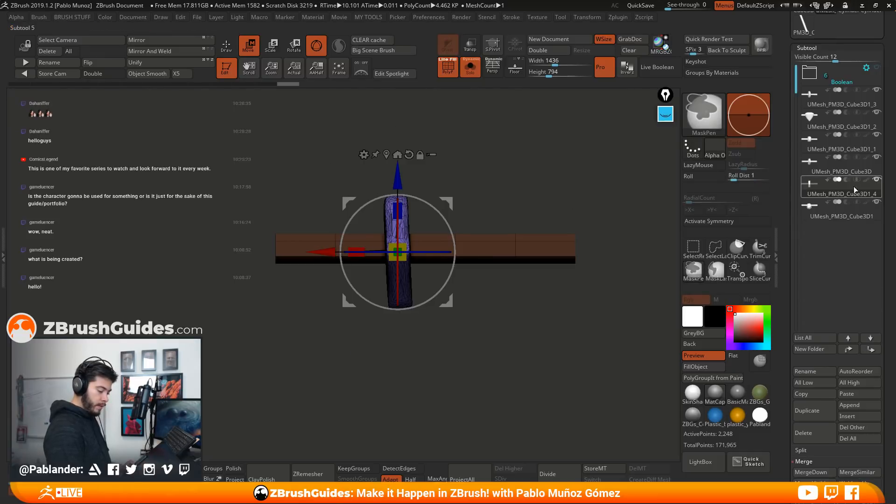
{"action": "left_click_drag", "start_coordinate": [322, 252], "coordinate": [359, 255], "text": "ctrl"}
{"action": "left_click_drag", "start_coordinate": [486, 229], "coordinate": [488, 237]}
{"action": "left_click_drag", "start_coordinate": [506, 205], "coordinate": [551, 203]}
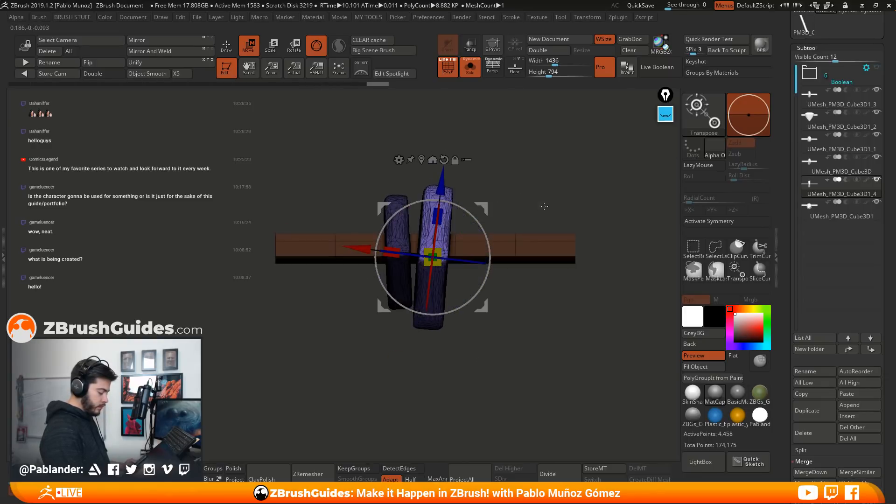
{"action": "left_click_drag", "start_coordinate": [455, 259], "coordinate": [458, 260]}
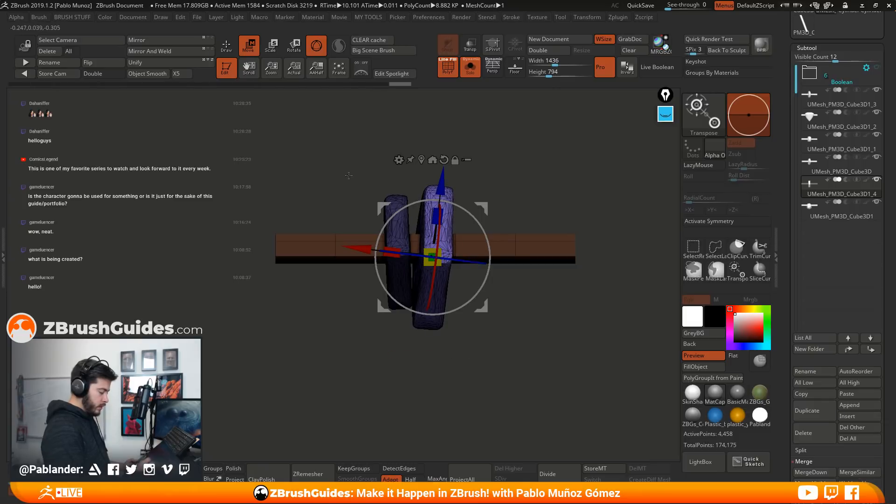
Return to Draw mode without the wireframe, hide the cylinder, and run Auto Groups on the two visible stones
{"action": "left_click", "coordinate": [230, 49]}
{"action": "mouse_move", "coordinate": [475, 314]}
{"action": "left_mouse_down", "text": "ctrl"}
{"action": "mouse_move", "coordinate": [499, 341]}
{"action": "mouse_move", "coordinate": [513, 327]}
{"action": "mouse_move", "coordinate": [495, 328]}
{"action": "left_mouse_up", "text": "ctrl"}
{"action": "key", "text": "shift+f"}
{"action": "mouse_move", "coordinate": [332, 332]}
{"action": "left_mouse_down"}
{"action": "mouse_move", "coordinate": [519, 283]}
{"action": "mouse_move", "coordinate": [498, 314]}
{"action": "mouse_move", "coordinate": [495, 296]}
{"action": "mouse_move", "coordinate": [493, 305]}
{"action": "left_mouse_up"}
{"action": "left_click", "coordinate": [439, 305], "text": "ctrl+shift"}
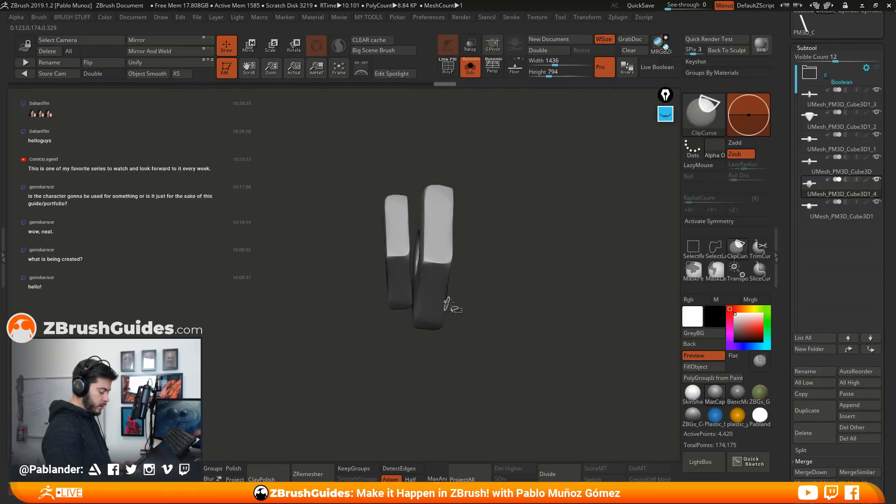
{"action": "key", "text": "1"}
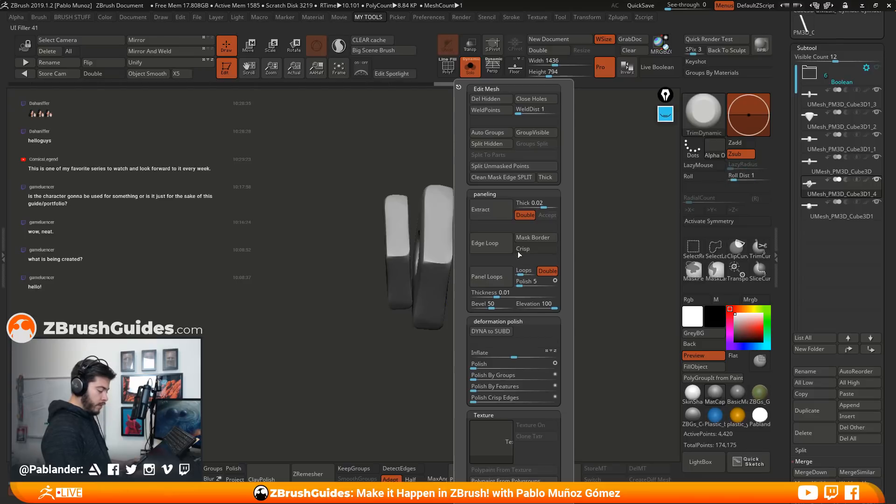
{"action": "left_click", "coordinate": [495, 132]}
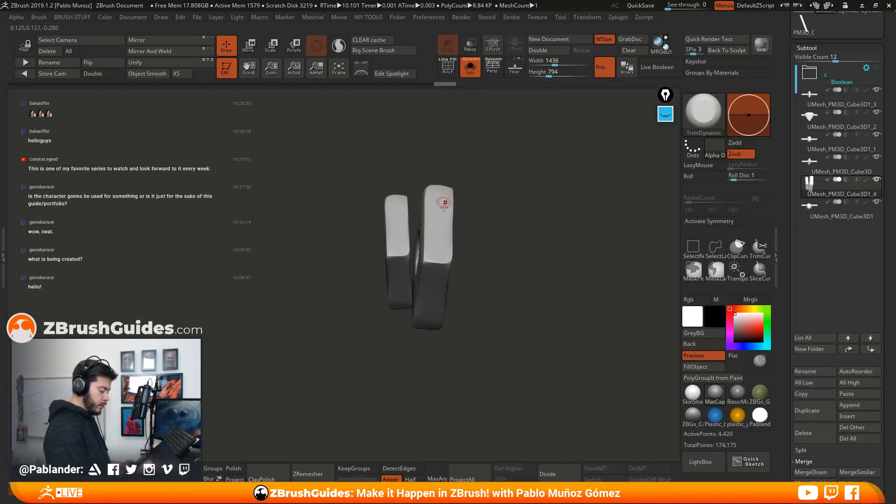
Isolate the larger stone, mask it, show the whole piece and invert the mask so only that stone stays editable
{"action": "left_click", "coordinate": [444, 217], "text": "ctrl+shift"}
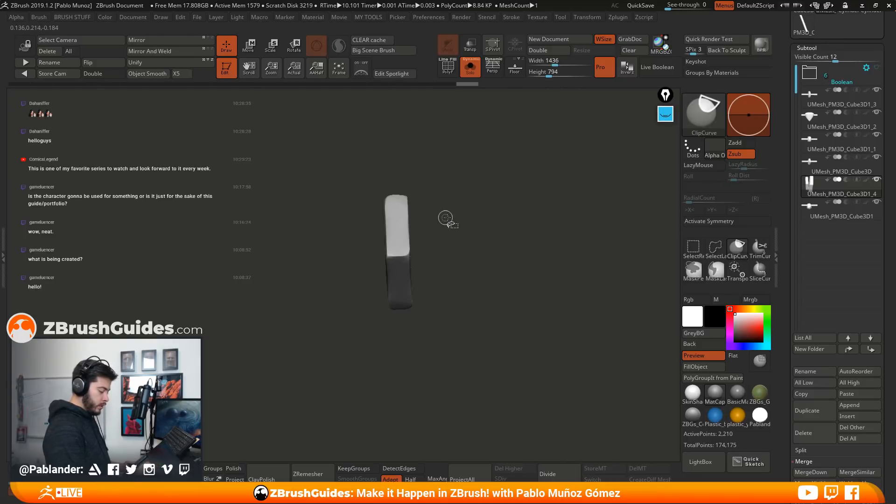
{"action": "left_click", "coordinate": [495, 277], "text": "ctrl+shift"}
{"action": "left_click", "coordinate": [430, 299], "text": "ctrl+shift"}
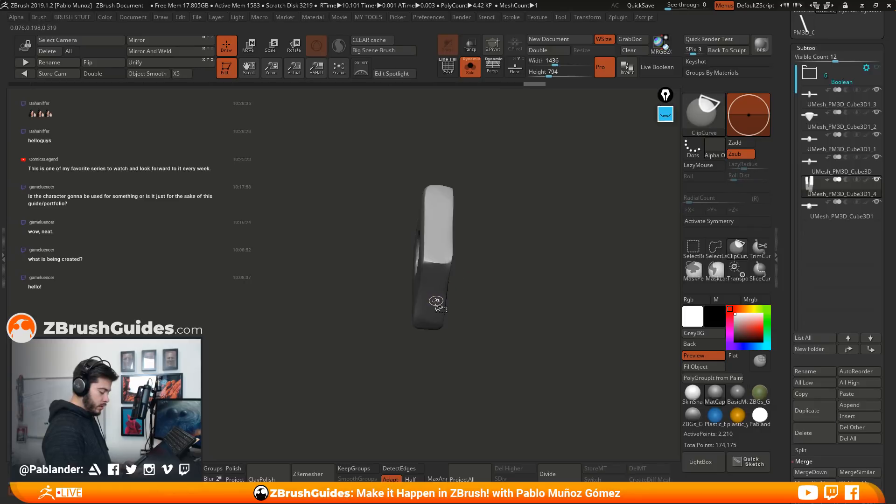
{"action": "left_click", "coordinate": [479, 299], "text": "ctrl+shift"}
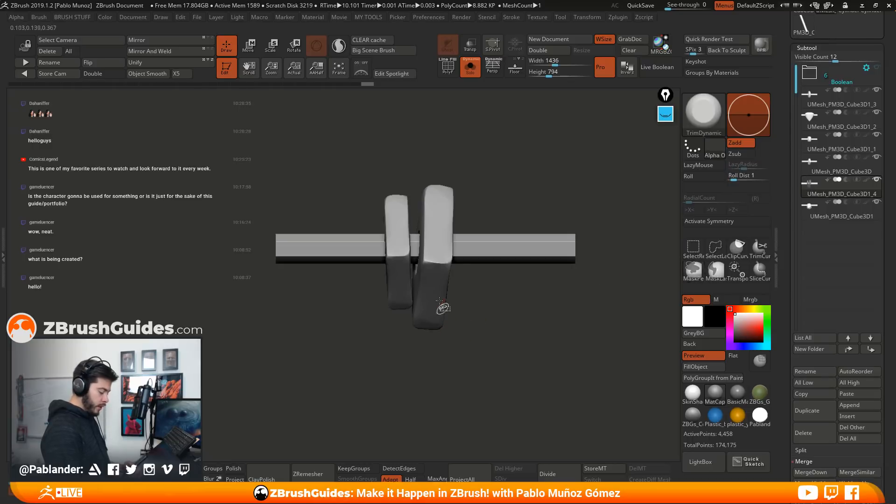
{"action": "left_click", "coordinate": [430, 302], "text": "ctrl+shift"}
{"action": "left_click", "coordinate": [487, 314], "text": "ctrl+shift"}
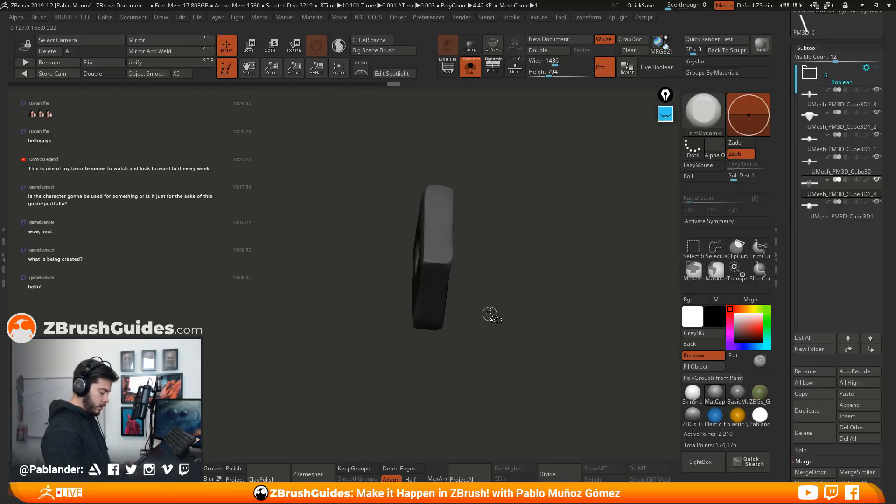
Rotate the unmasked larger stone slightly with the transform gizmo, clear the mask and return to Draw mode
{"action": "key", "text": "w"}
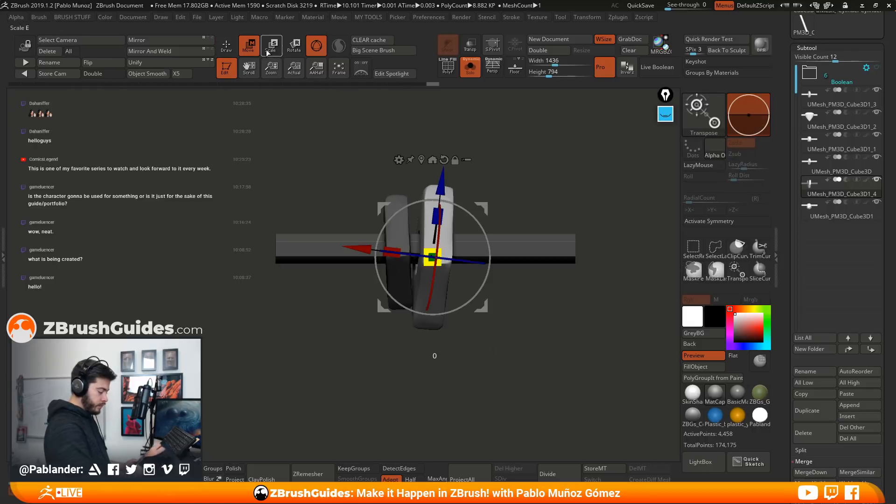
{"action": "left_click_drag", "start_coordinate": [472, 262], "coordinate": [436, 261]}
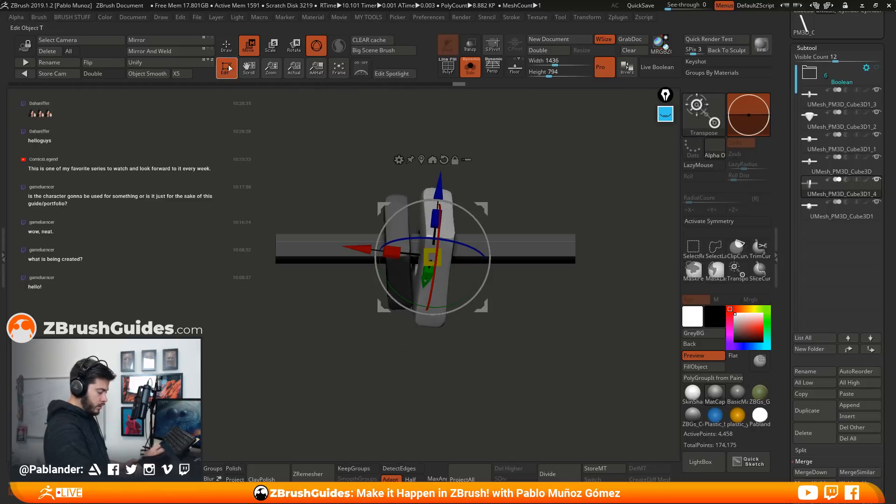
{"action": "key", "text": "q"}
{"action": "mouse_move", "coordinate": [526, 168]}
{"action": "left_mouse_down"}
{"action": "mouse_move", "coordinate": [405, 292]}
{"action": "mouse_move", "coordinate": [518, 302]}
{"action": "mouse_move", "coordinate": [452, 312]}
{"action": "mouse_move", "coordinate": [546, 207]}
{"action": "left_mouse_up"}
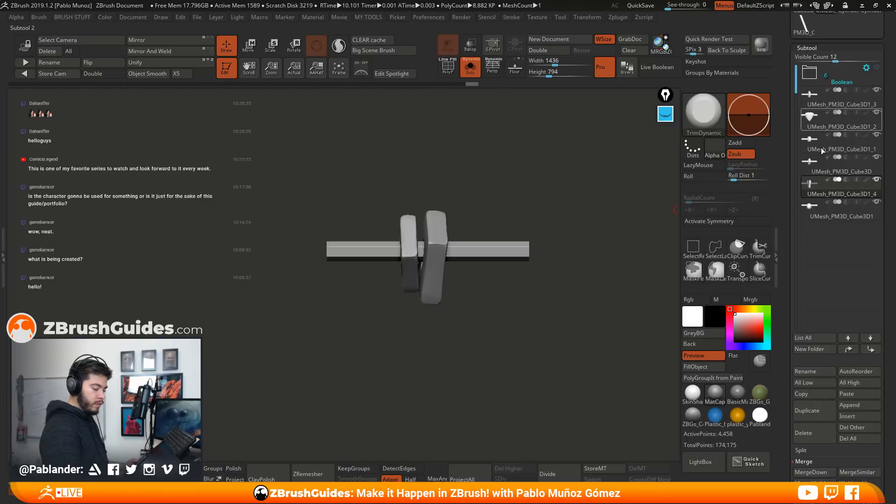
{"action": "left_click_drag", "start_coordinate": [550, 271], "coordinate": [523, 278], "text": "alt"}
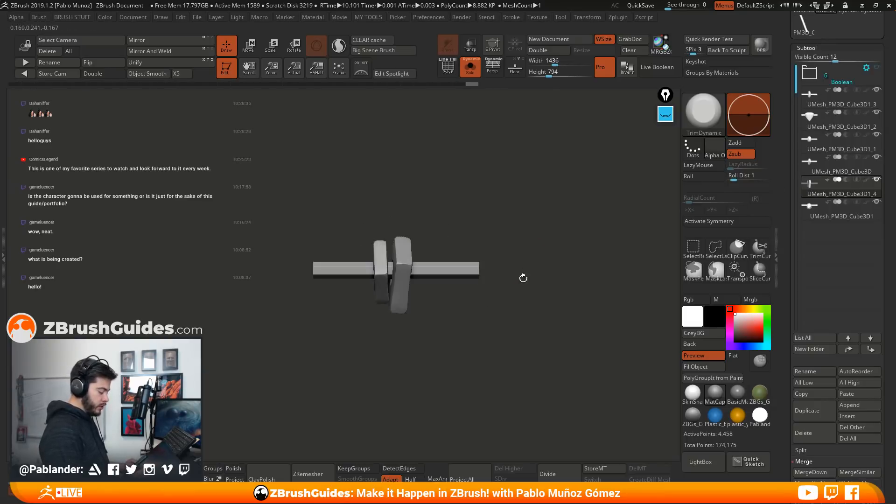
{"action": "left_click_drag", "start_coordinate": [512, 313], "coordinate": [475, 295], "text": "alt"}
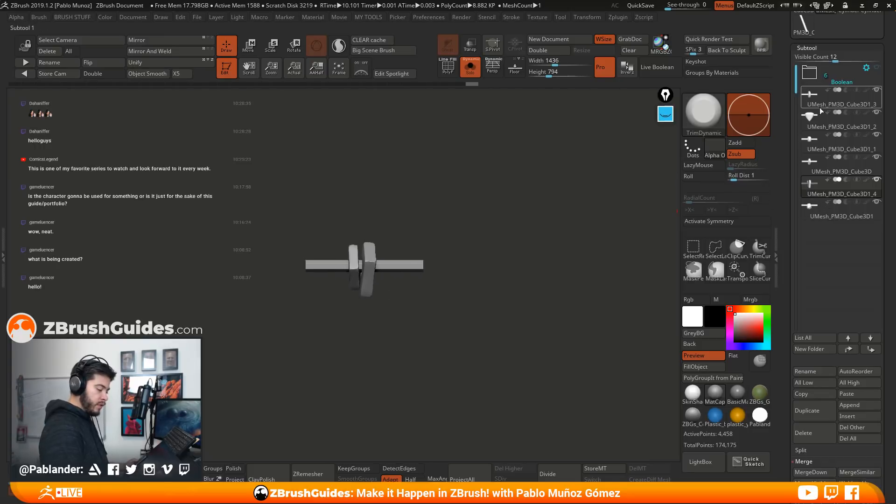
{"action": "mouse_move", "coordinate": [824, 97]}
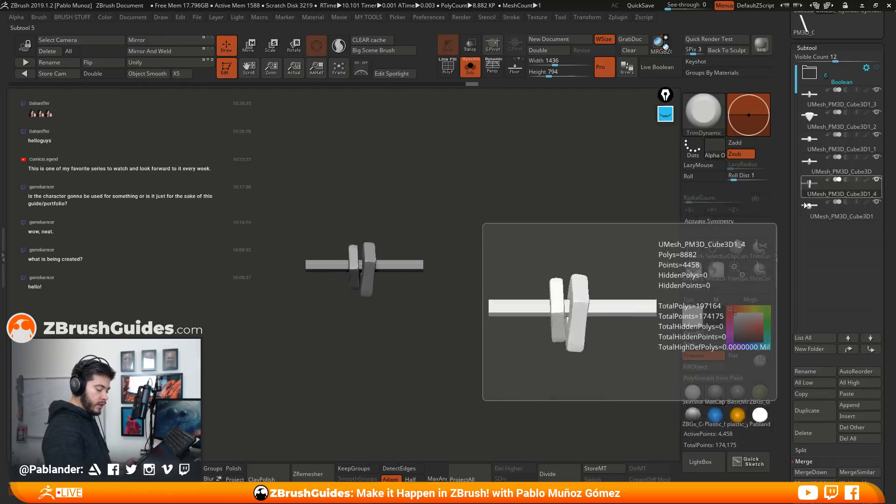
{"action": "left_click_drag", "start_coordinate": [466, 278], "coordinate": [477, 306]}
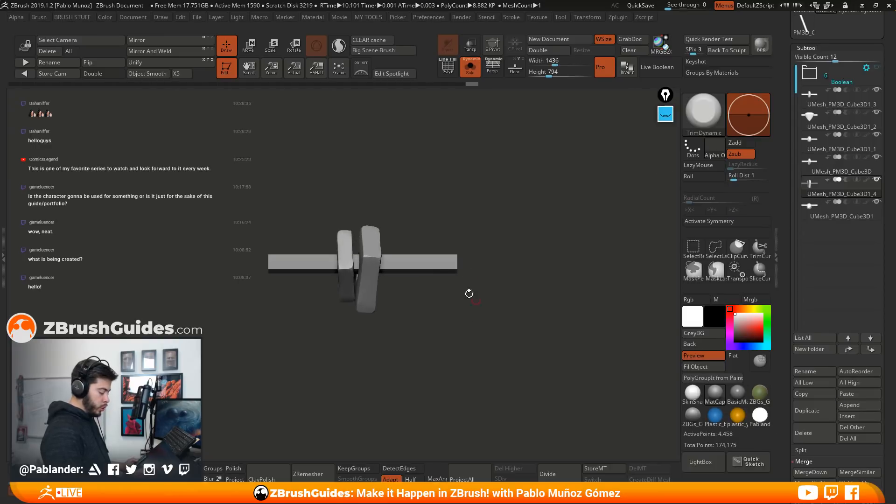
Annotate the viewport in yellow to sketch the spacing between repeated stones and a larger neighbouring stone, and clear the annotations
{"action": "left_click", "coordinate": [665, 114]}
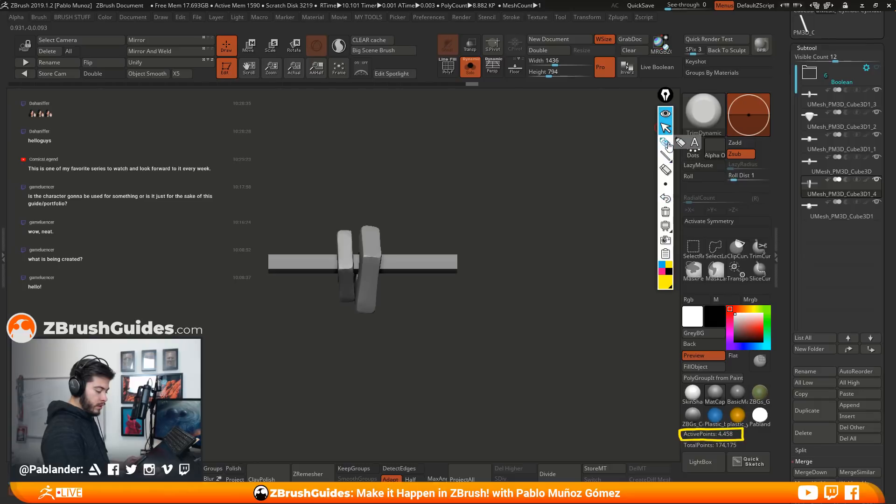
{"action": "left_click", "coordinate": [665, 141]}
{"action": "mouse_move", "coordinate": [381, 234]}
{"action": "left_mouse_down"}
{"action": "mouse_move", "coordinate": [382, 267]}
{"action": "mouse_move", "coordinate": [543, 261]}
{"action": "left_mouse_up"}
{"action": "left_click_drag", "start_coordinate": [540, 231], "coordinate": [541, 290]}
{"action": "left_click_drag", "start_coordinate": [331, 233], "coordinate": [383, 230]}
{"action": "left_click_drag", "start_coordinate": [570, 202], "coordinate": [596, 235]}
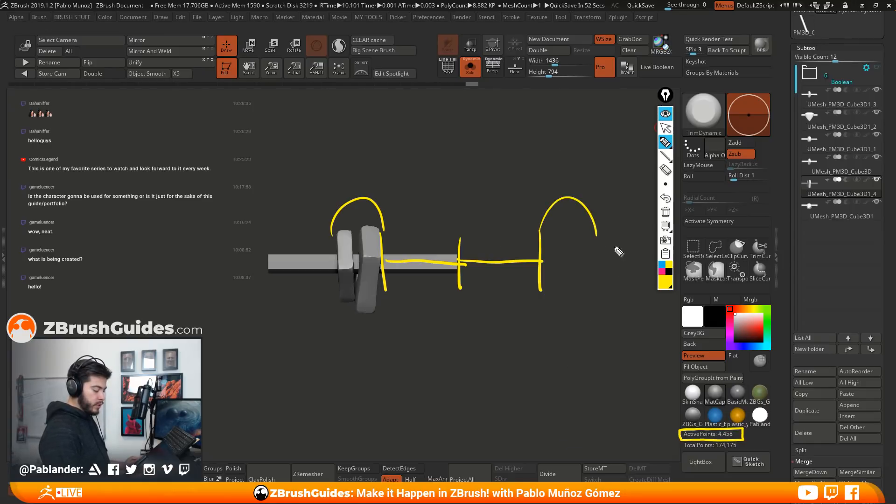
{"action": "mouse_move", "coordinate": [504, 229]}
{"action": "left_mouse_down"}
{"action": "mouse_move", "coordinate": [545, 312]}
{"action": "mouse_move", "coordinate": [580, 200]}
{"action": "mouse_move", "coordinate": [396, 258]}
{"action": "left_mouse_up"}
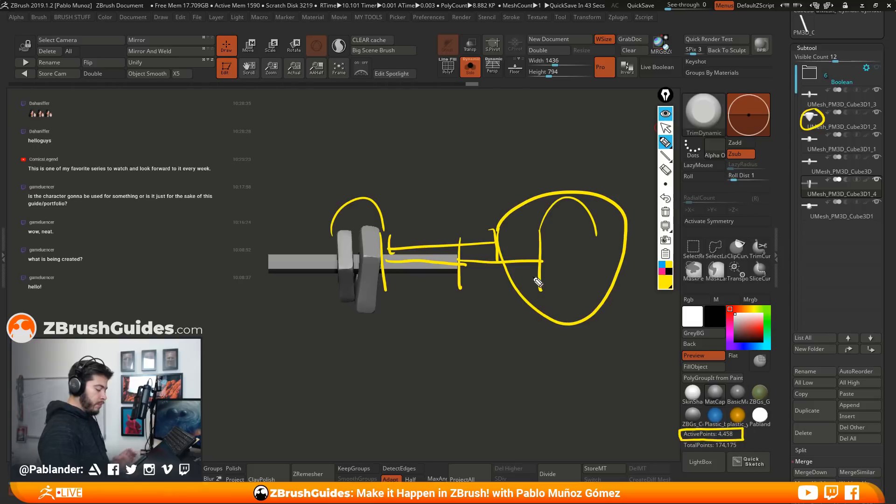
{"action": "left_click", "coordinate": [665, 102]}
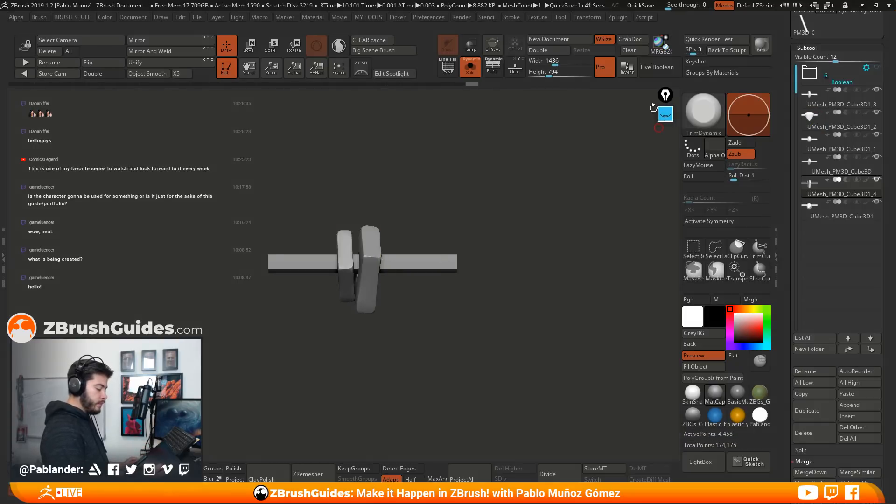
Turn off Solo mode to show all the pieces together and quick-save the project
{"action": "left_click_drag", "start_coordinate": [502, 272], "coordinate": [507, 294]}
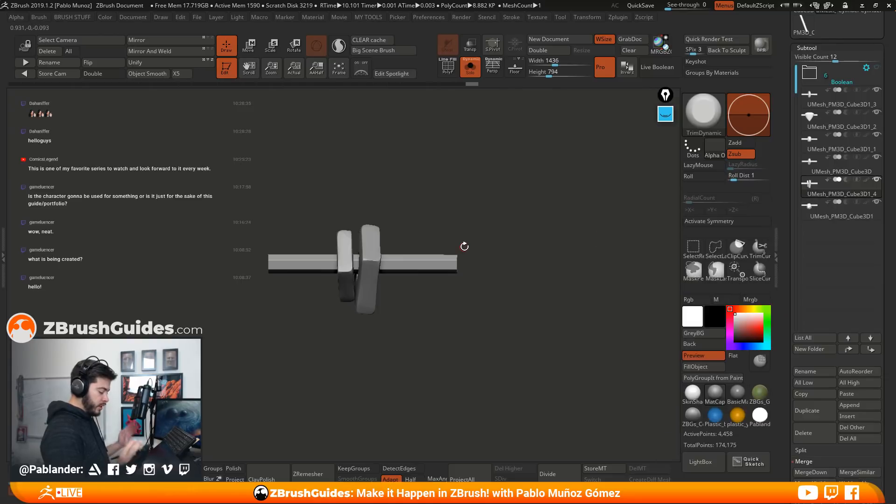
{"action": "mouse_move", "coordinate": [498, 297]}
{"action": "left_mouse_down"}
{"action": "mouse_move", "coordinate": [498, 211]}
{"action": "mouse_move", "coordinate": [476, 266]}
{"action": "mouse_move", "coordinate": [486, 291]}
{"action": "left_mouse_up"}
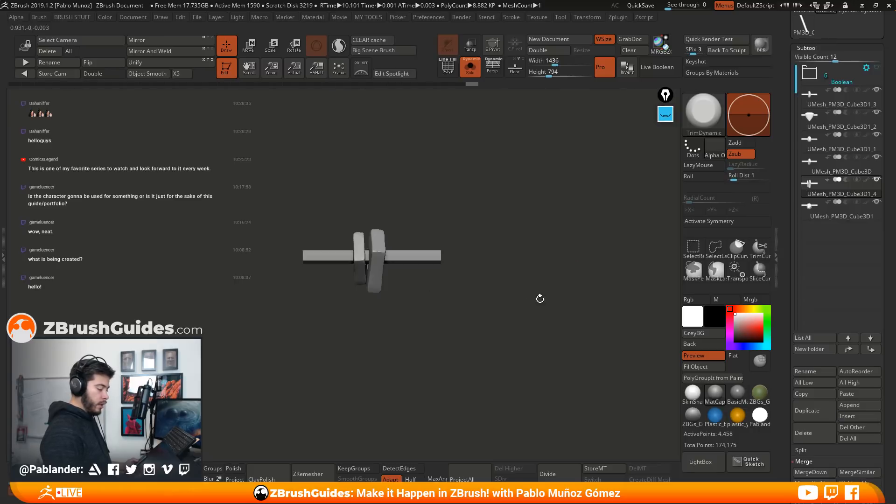
{"action": "left_click", "coordinate": [470, 66]}
{"action": "left_click_drag", "start_coordinate": [482, 250], "coordinate": [493, 265], "text": "alt"}
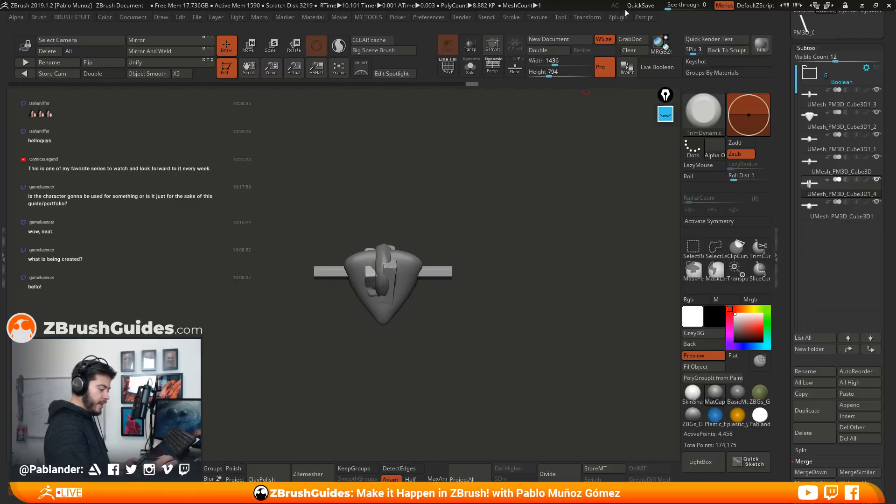
{"action": "left_click", "coordinate": [639, 6]}
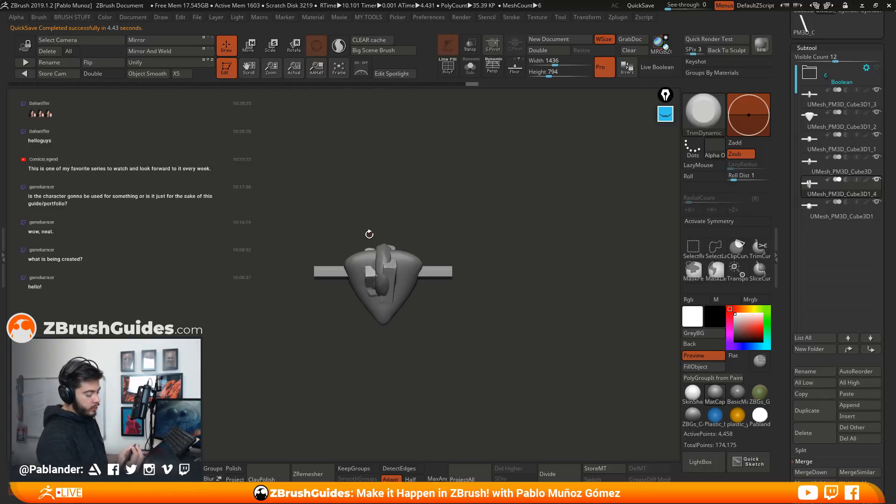
Create an InsertMultiMesh brush from all the subtools, including those in the Boolean folder
{"action": "mouse_move", "coordinate": [485, 304]}
{"action": "left_mouse_down"}
{"action": "mouse_move", "coordinate": [485, 336]}
{"action": "mouse_move", "coordinate": [512, 336]}
{"action": "mouse_move", "coordinate": [488, 353]}
{"action": "left_mouse_up"}
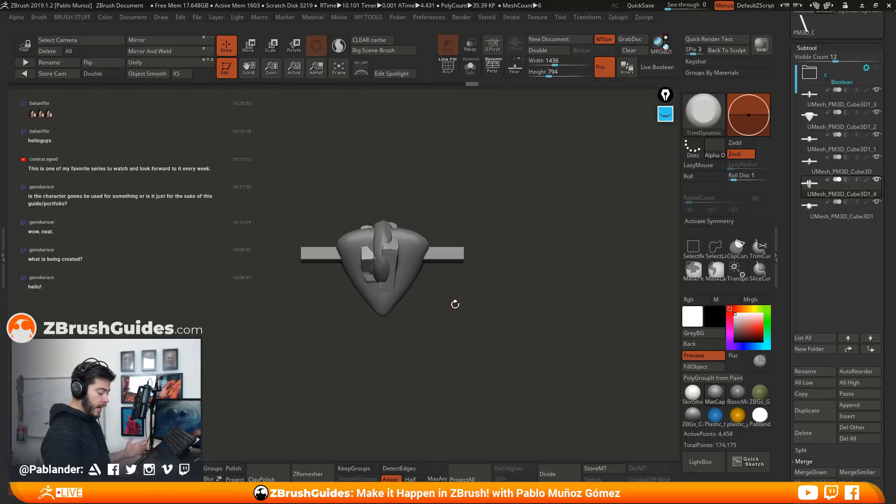
{"action": "left_click", "coordinate": [705, 111]}
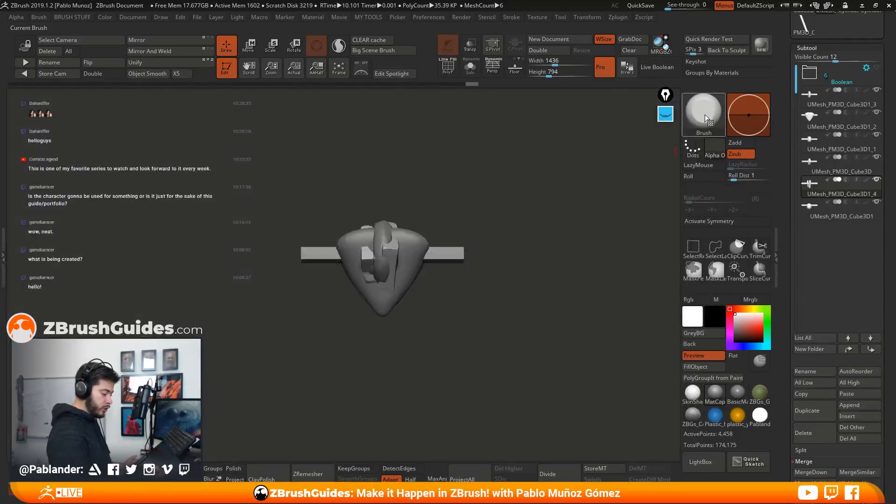
{"action": "left_click", "coordinate": [705, 113]}
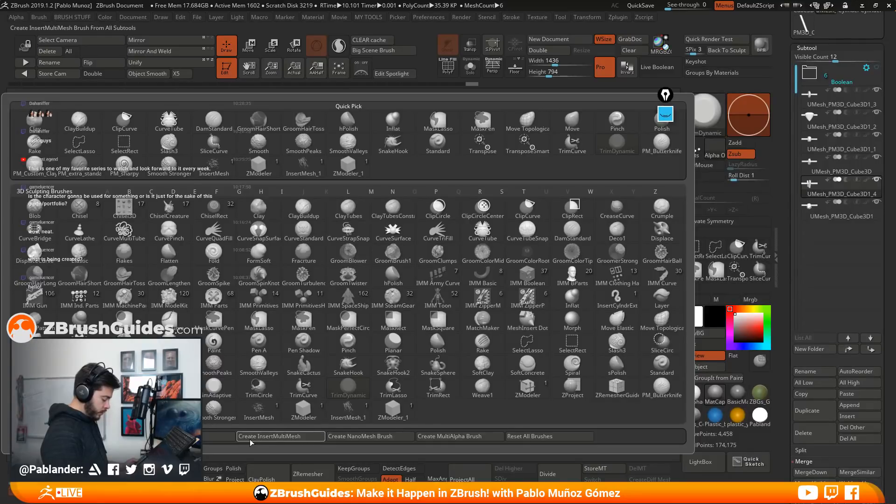
{"action": "left_click", "coordinate": [287, 438]}
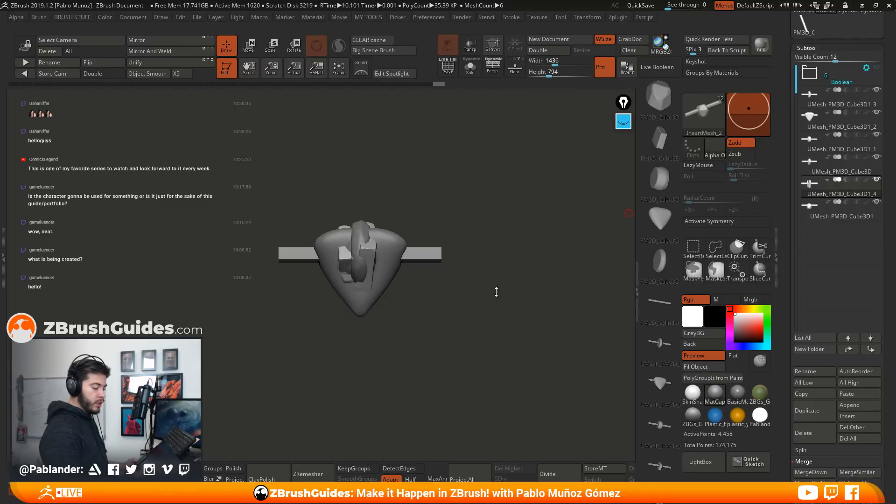
Delete the Boolean folder with all its subtools and create a new InsertMultiMesh brush from the remaining merged pieces
{"action": "left_click", "coordinate": [843, 79]}
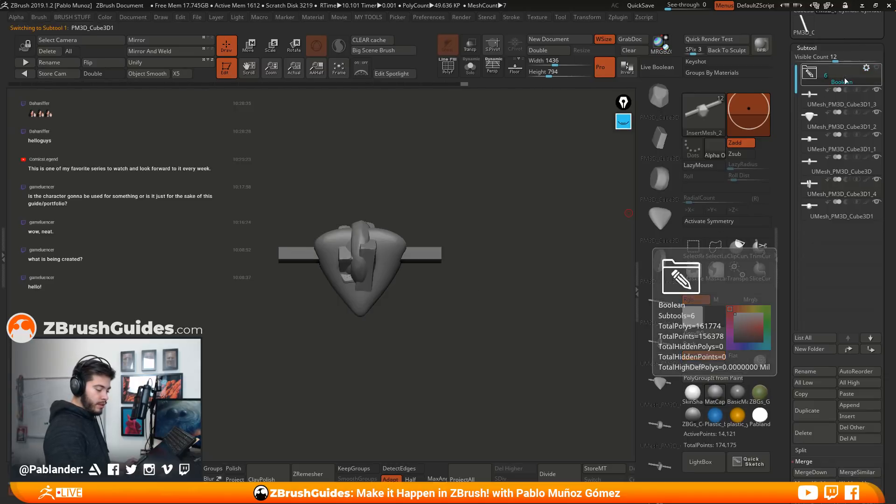
{"action": "left_click", "coordinate": [817, 434]}
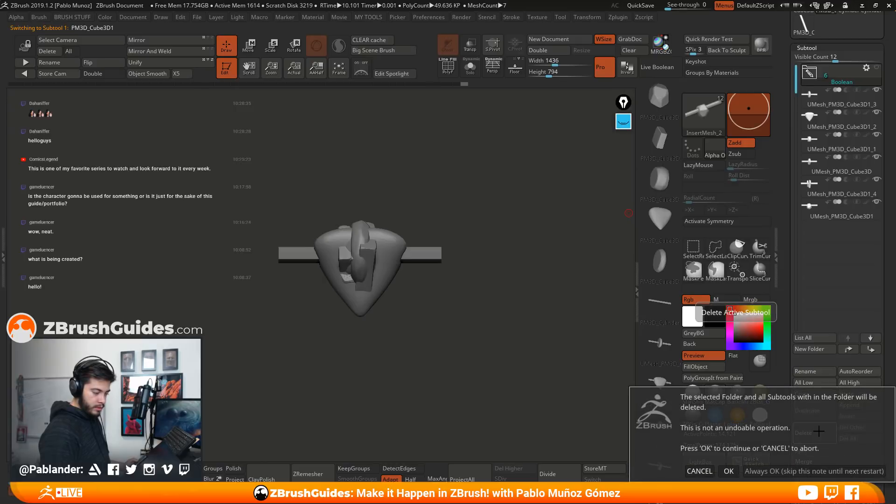
{"action": "left_click", "coordinate": [726, 467]}
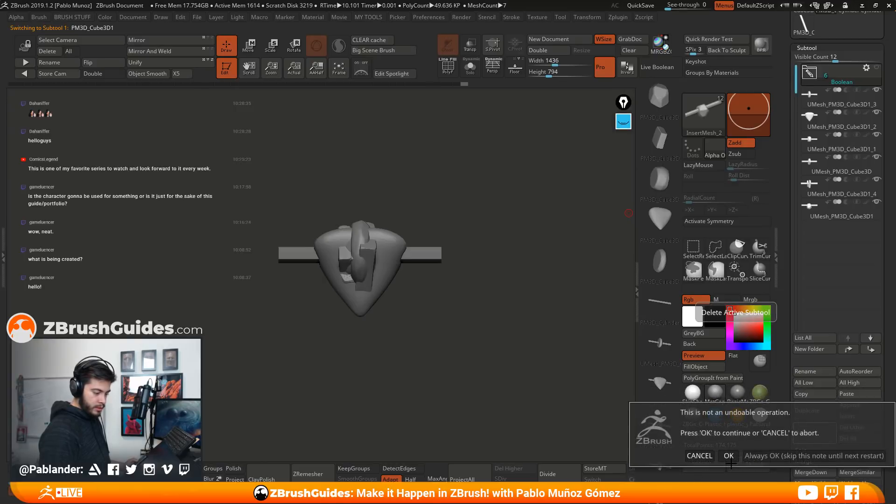
{"action": "left_click", "coordinate": [729, 455]}
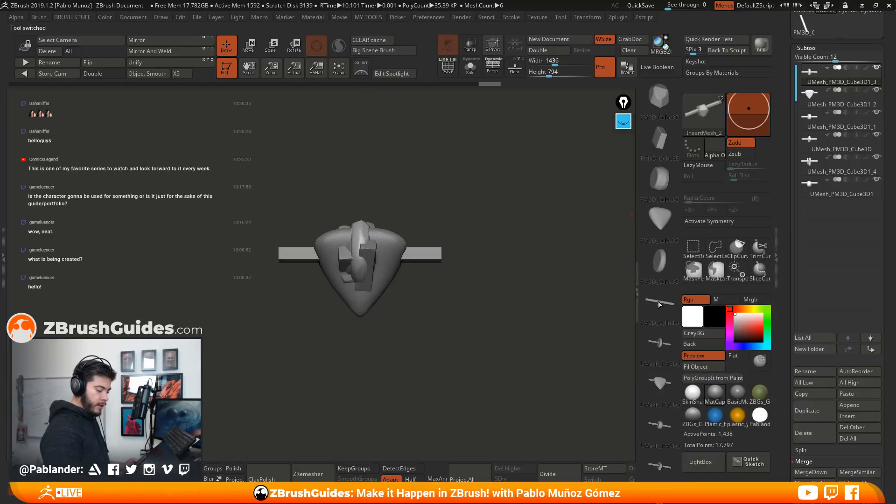
{"action": "left_click", "coordinate": [703, 110]}
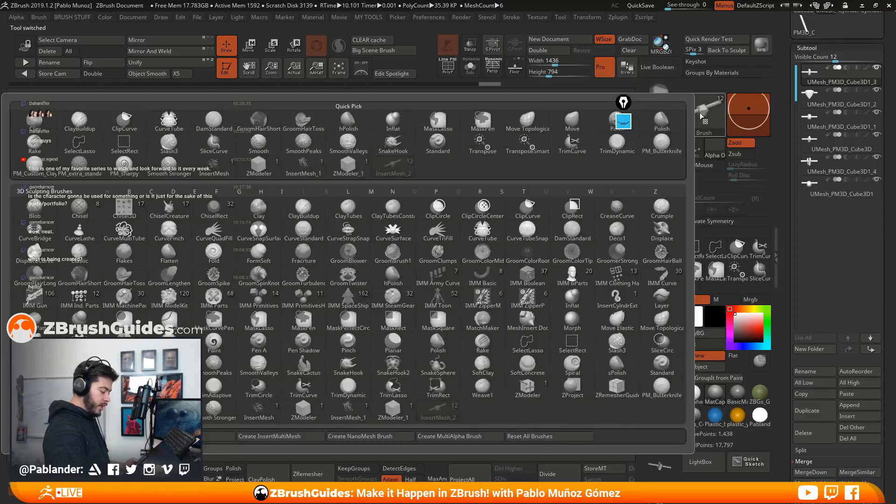
{"action": "left_click", "coordinate": [297, 437]}
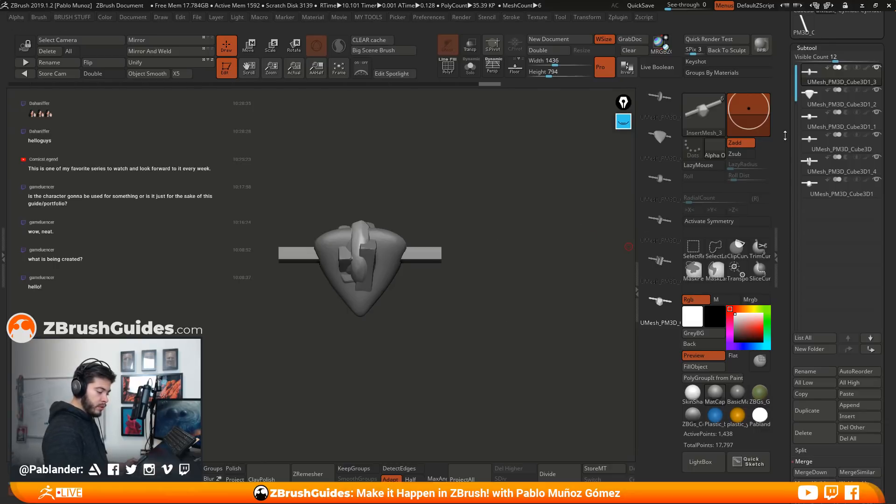
Switch to the Plane3D tool, convert it to a PolyMesh3D and face it frontally as a test surface
{"action": "left_click_drag", "start_coordinate": [786, 37], "coordinate": [786, 225]}
{"action": "left_click", "coordinate": [850, 170]}
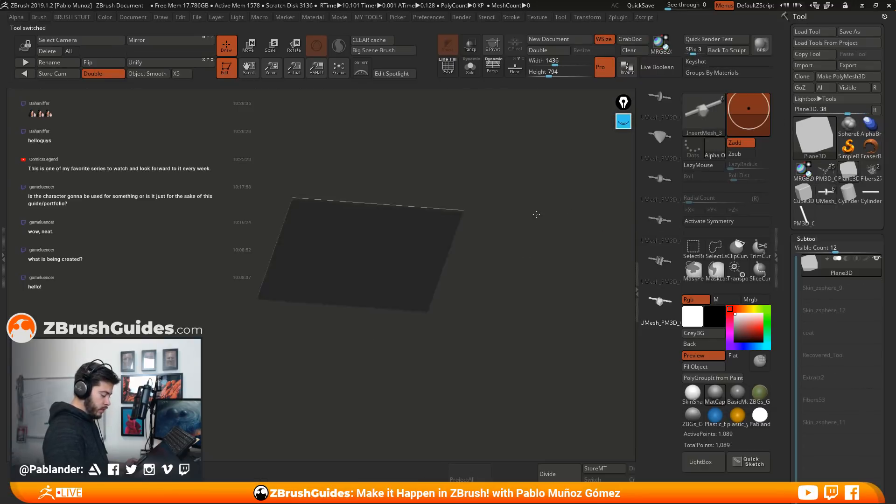
{"action": "left_click", "coordinate": [857, 78]}
{"action": "mouse_move", "coordinate": [486, 286]}
{"action": "left_mouse_down"}
{"action": "mouse_move", "coordinate": [487, 238]}
{"action": "mouse_move", "coordinate": [487, 275]}
{"action": "mouse_move", "coordinate": [419, 289]}
{"action": "mouse_move", "coordinate": [485, 280]}
{"action": "mouse_move", "coordinate": [540, 250]}
{"action": "mouse_move", "coordinate": [494, 263]}
{"action": "left_mouse_up"}
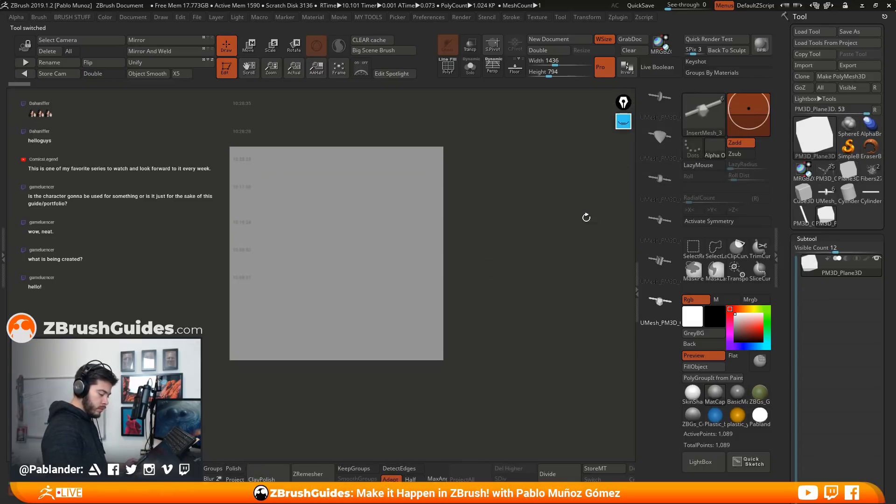
Try inserting the last chain piece of the InsertMesh_3 brush on the plane twice, undoing each insertion
{"action": "left_click_drag", "start_coordinate": [373, 226], "coordinate": [382, 281]}
{"action": "mouse_move", "coordinate": [489, 202]}
{"action": "left_mouse_down"}
{"action": "mouse_move", "coordinate": [497, 303]}
{"action": "mouse_move", "coordinate": [489, 209]}
{"action": "left_mouse_up"}
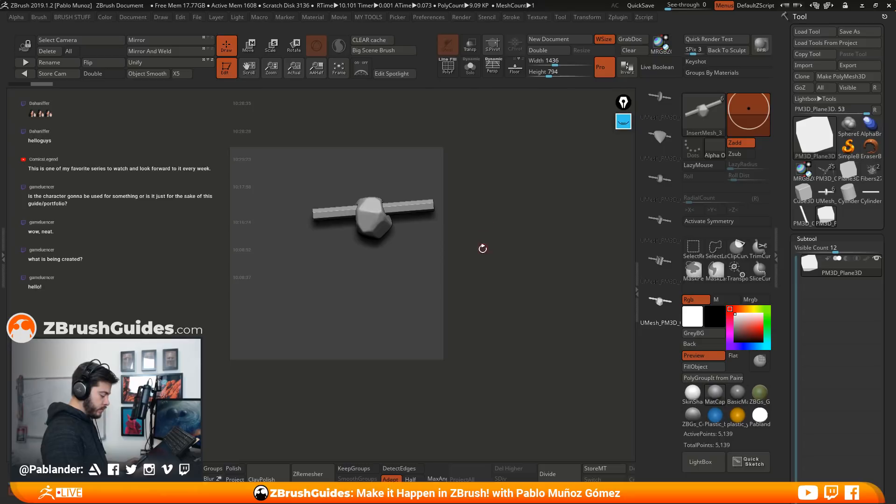
{"action": "key", "text": "ctrl+z"}
{"action": "left_click_drag", "start_coordinate": [352, 243], "coordinate": [361, 327]}
{"action": "key", "text": "ctrl+z"}
Try inserting the fourth chain piece of the brush on the plane at two sizes, undoing each insertion
{"action": "left_click", "coordinate": [657, 218]}
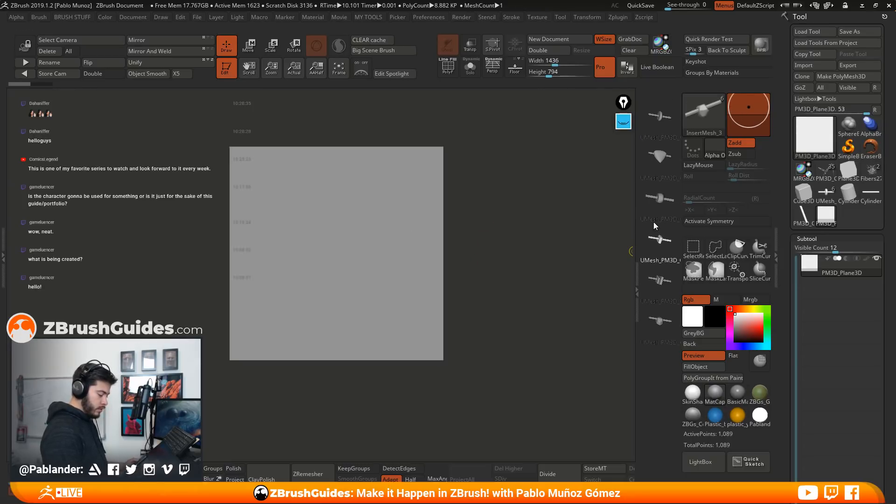
{"action": "left_click_drag", "start_coordinate": [354, 232], "coordinate": [357, 280]}
{"action": "key", "text": "ctrl+z"}
{"action": "left_click_drag", "start_coordinate": [344, 233], "coordinate": [344, 343]}
{"action": "key", "text": "ctrl+z"}
Try inserting the triangular stone piece on the plane and undo it
{"action": "left_click", "coordinate": [659, 165]}
{"action": "left_click_drag", "start_coordinate": [333, 220], "coordinate": [331, 309]}
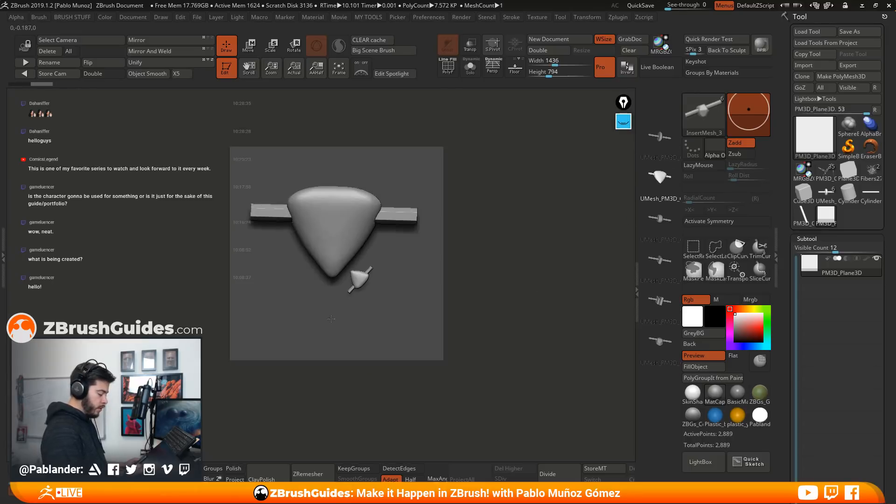
{"action": "key", "text": "ctrl+z"}
Insert the brush's first chain piece, the narrow rounded stone on its cylinder, in the middle of the plane
{"action": "left_click", "coordinate": [659, 136]}
{"action": "left_click_drag", "start_coordinate": [339, 238], "coordinate": [339, 321]}
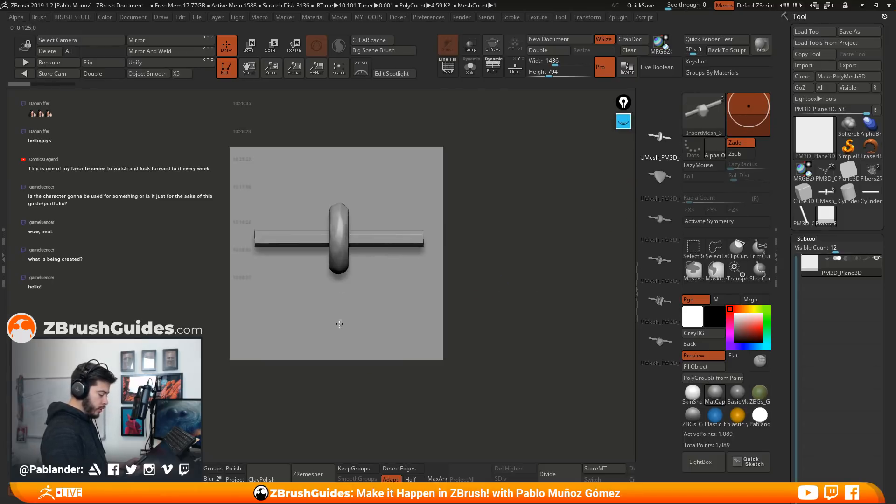
Undo the inserted piece, dock the Stroke palette above the Tool palette and turn on Curve Mode for the InsertMesh_3 brush
{"action": "key", "text": "ctrl+z"}
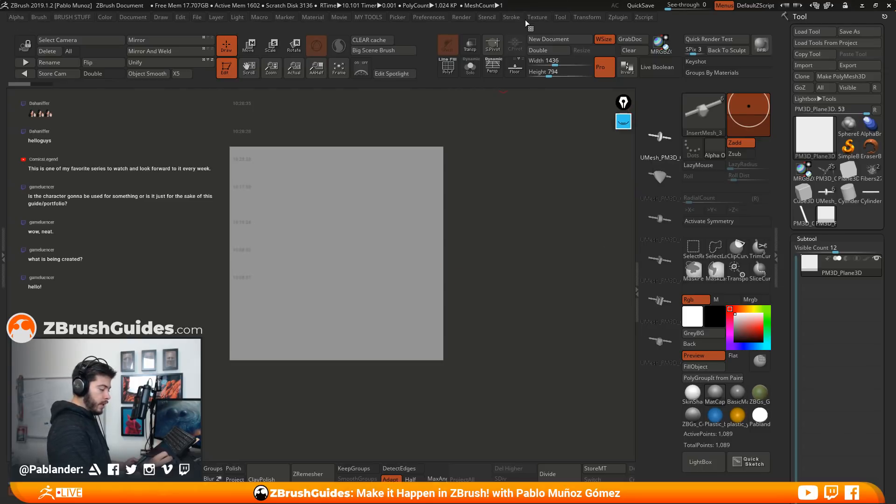
{"action": "left_click", "coordinate": [511, 17]}
{"action": "mouse_move", "coordinate": [507, 30]}
{"action": "left_mouse_down"}
{"action": "mouse_move", "coordinate": [568, 71]}
{"action": "mouse_move", "coordinate": [802, 17]}
{"action": "left_mouse_up"}
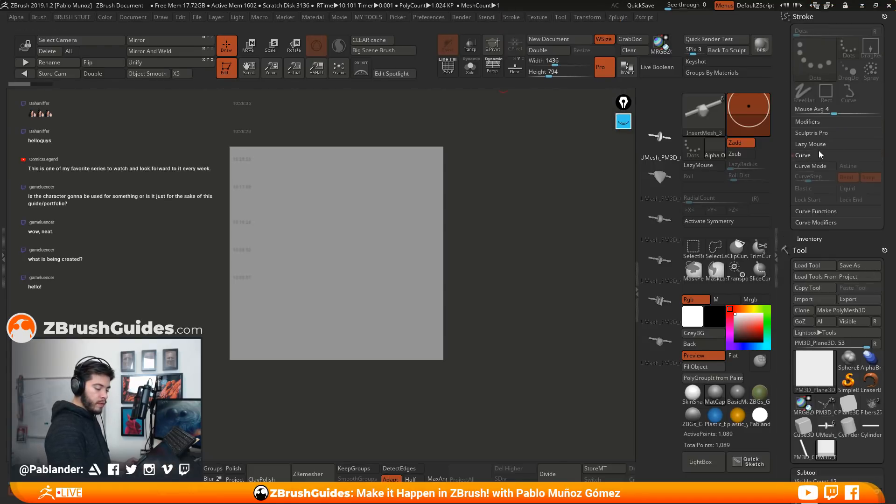
{"action": "left_click", "coordinate": [824, 167]}
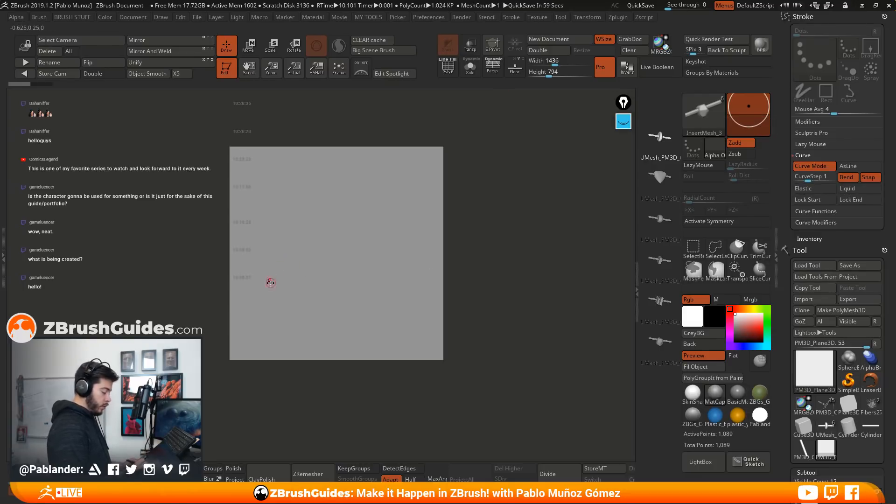
Try drawing a wavy curve of chain pieces from the plane out past its edge, and undo it
{"action": "left_click_drag", "start_coordinate": [333, 206], "coordinate": [542, 223]}
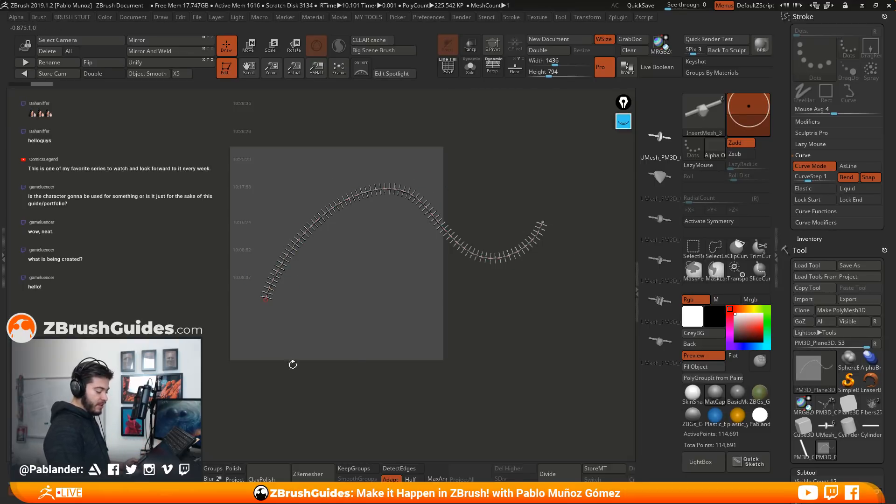
{"action": "left_click", "coordinate": [497, 311]}
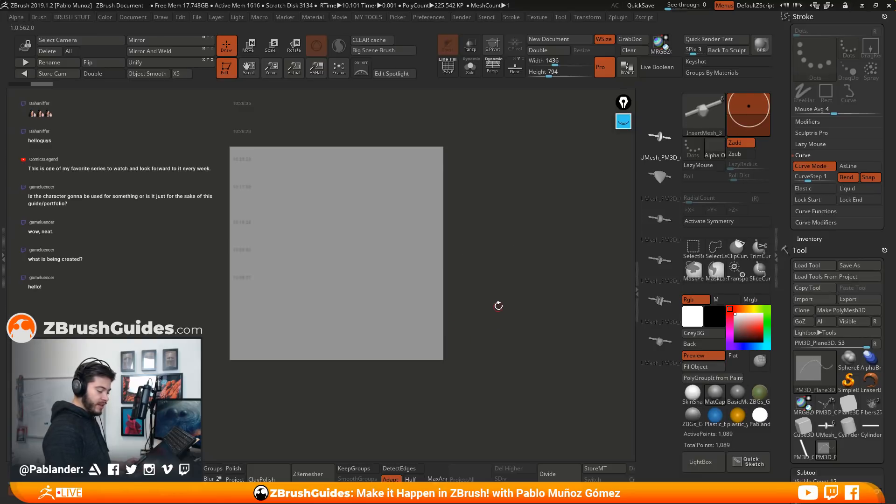
Switch to the chain pieces tool, turn the view so the cylinders stand vertical, and create a new InsertMultiMesh brush from all subtools
{"action": "scroll", "coordinate": [803, 252], "scroll_direction": "down", "scroll_amount": 10}
{"action": "left_click", "coordinate": [824, 151]}
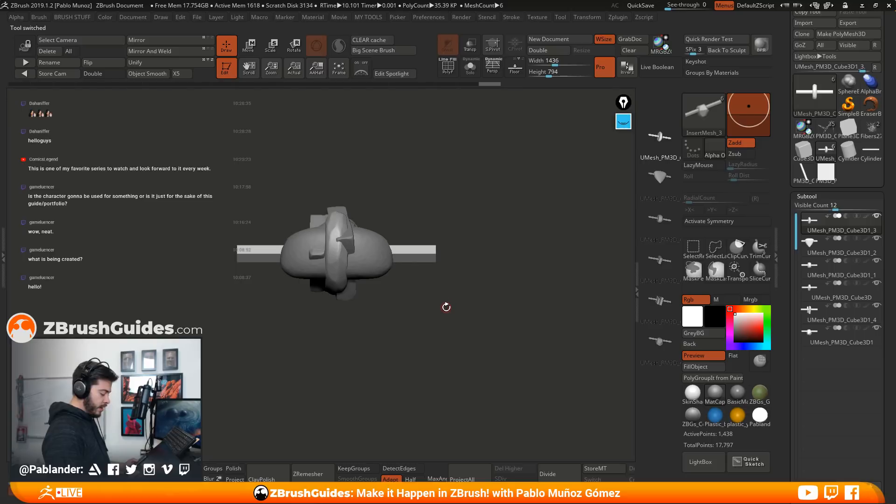
{"action": "left_click_drag", "start_coordinate": [441, 324], "coordinate": [452, 305]}
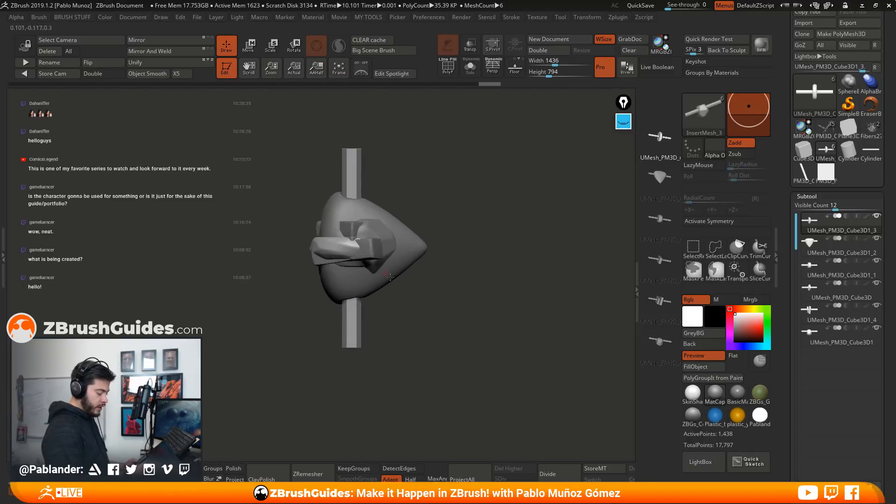
{"action": "left_click", "coordinate": [704, 119]}
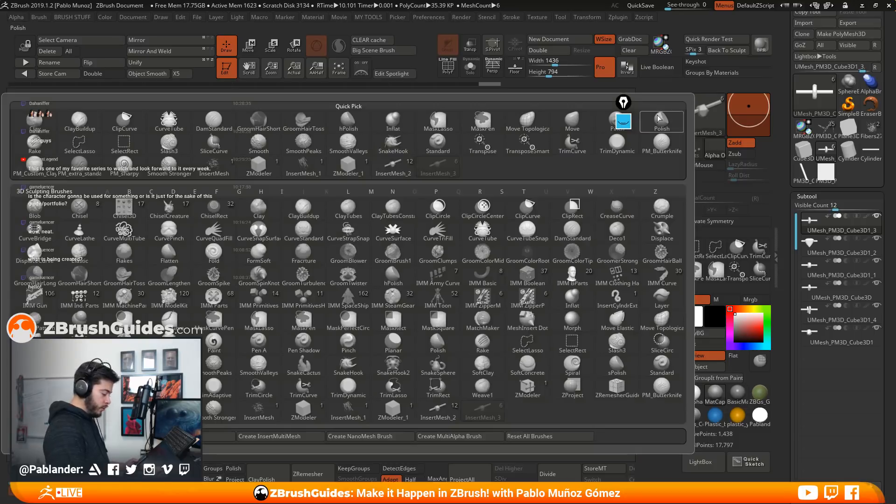
{"action": "left_click", "coordinate": [298, 437]}
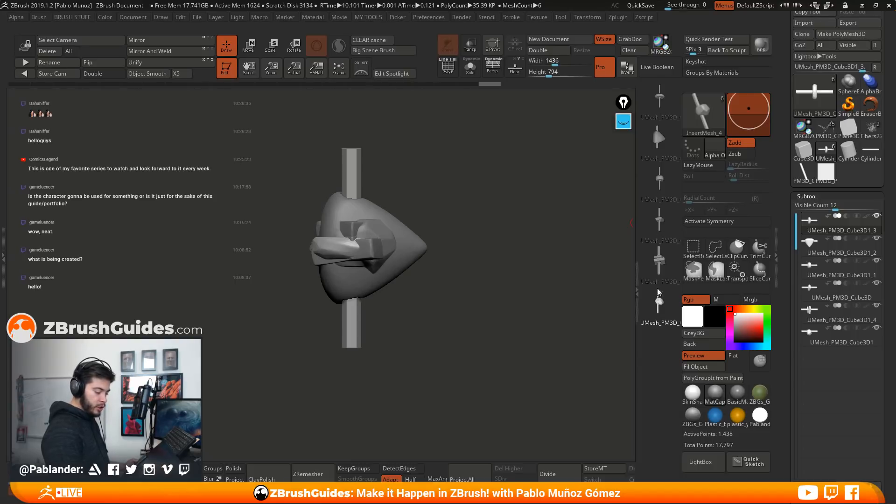
Return to the plane tool, choose the first chain piece of the InsertMesh_4 brush and turn on Curve Mode
{"action": "left_click", "coordinate": [826, 172]}
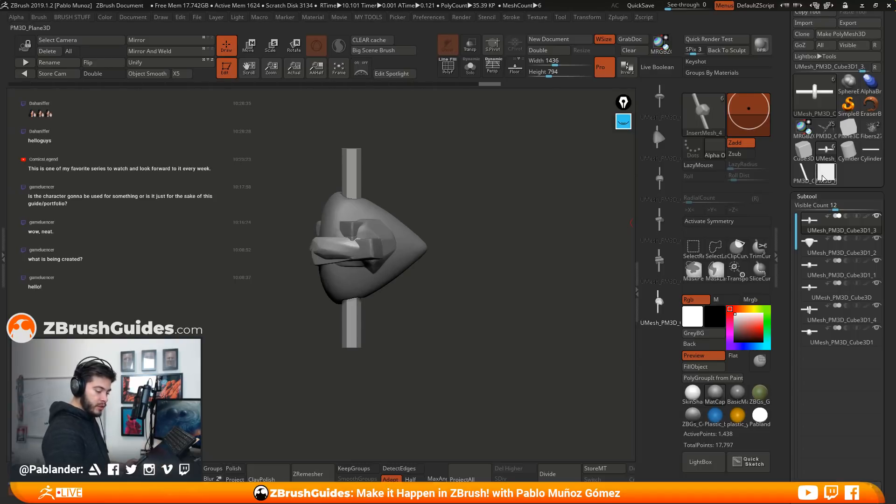
{"action": "left_click", "coordinate": [340, 69]}
{"action": "left_click_drag", "start_coordinate": [361, 118], "coordinate": [545, 233]}
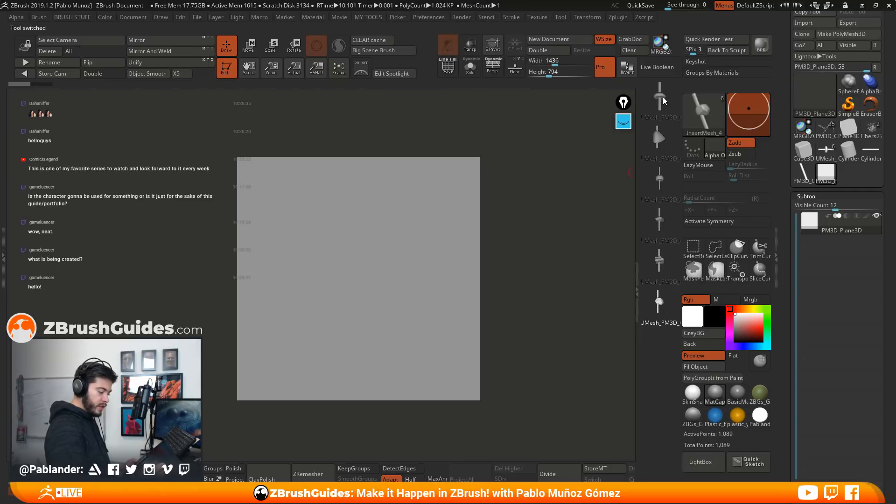
{"action": "left_click_drag", "start_coordinate": [788, 137], "coordinate": [785, 255]}
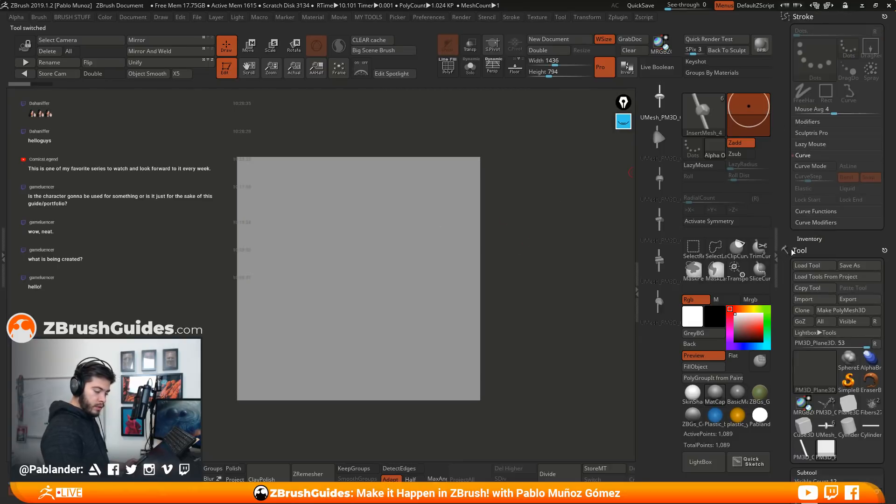
{"action": "left_click", "coordinate": [813, 166]}
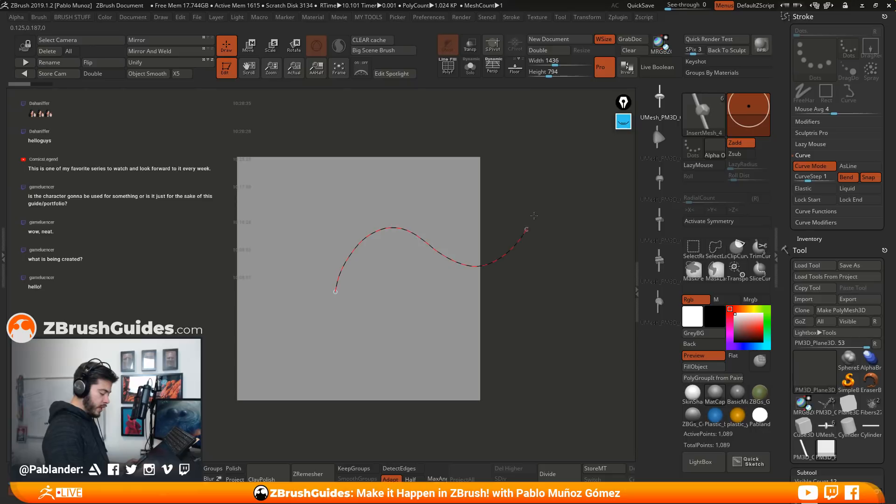
Undo the wavy test curve, increase the Draw Size and draw a larger-scale arching chain across the plane
{"action": "left_click_drag", "start_coordinate": [523, 236], "coordinate": [555, 191]}
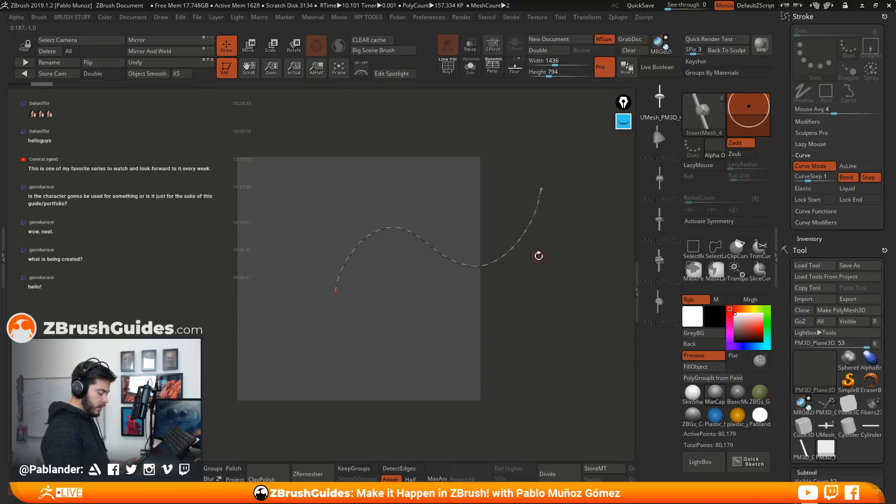
{"action": "key", "text": "ctrl+z"}
{"action": "key", "text": "space"}
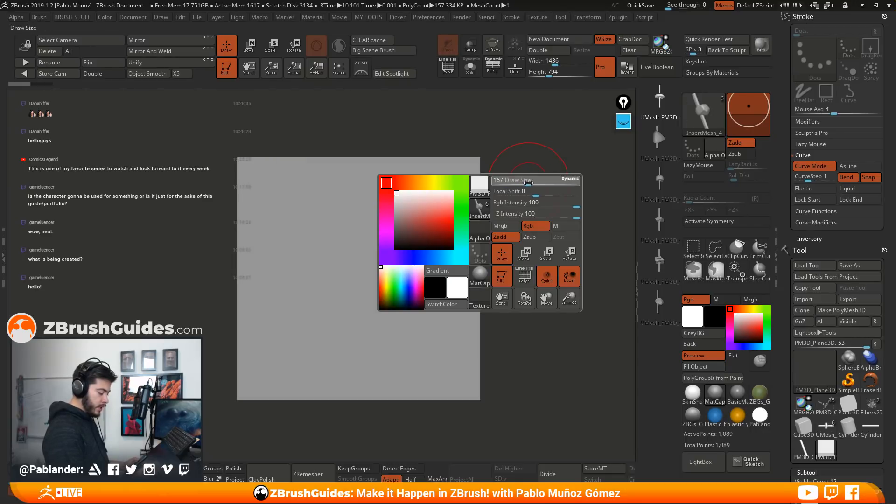
{"action": "mouse_move", "coordinate": [313, 299]}
{"action": "left_mouse_down"}
{"action": "mouse_move", "coordinate": [414, 203]}
{"action": "mouse_move", "coordinate": [565, 226]}
{"action": "left_mouse_up"}
{"action": "mouse_move", "coordinate": [542, 314]}
{"action": "left_mouse_down"}
{"action": "mouse_move", "coordinate": [547, 337]}
{"action": "mouse_move", "coordinate": [604, 376]}
{"action": "mouse_move", "coordinate": [551, 308]}
{"action": "mouse_move", "coordinate": [564, 292]}
{"action": "mouse_move", "coordinate": [500, 306]}
{"action": "left_mouse_up"}
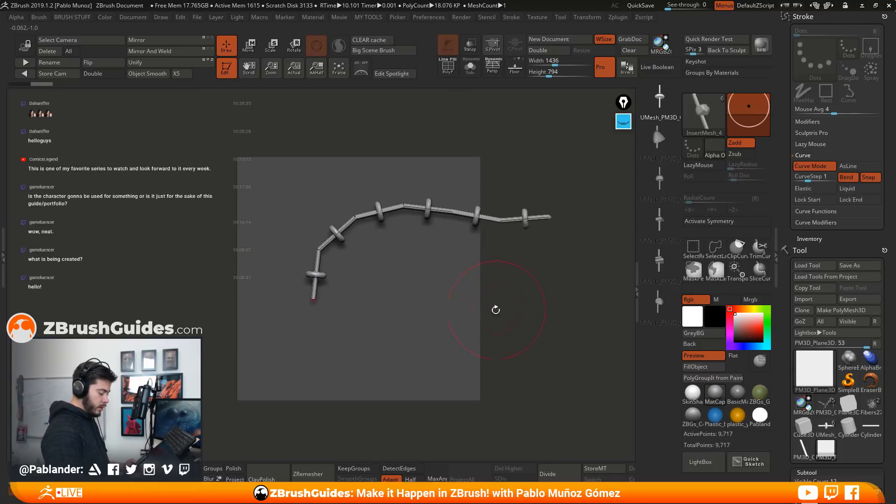
Swing the chain curve by its free end, turn on Lock Start and pull the end over to the plane's upper-right corner
{"action": "mouse_move", "coordinate": [550, 217]}
{"action": "left_mouse_down"}
{"action": "mouse_move", "coordinate": [544, 184]}
{"action": "mouse_move", "coordinate": [420, 125]}
{"action": "mouse_move", "coordinate": [322, 119]}
{"action": "mouse_move", "coordinate": [186, 329]}
{"action": "mouse_move", "coordinate": [471, 369]}
{"action": "mouse_move", "coordinate": [509, 188]}
{"action": "mouse_move", "coordinate": [234, 413]}
{"action": "mouse_move", "coordinate": [415, 117]}
{"action": "mouse_move", "coordinate": [525, 133]}
{"action": "mouse_move", "coordinate": [163, 154]}
{"action": "mouse_move", "coordinate": [154, 299]}
{"action": "mouse_move", "coordinate": [140, 308]}
{"action": "mouse_move", "coordinate": [47, 262]}
{"action": "left_mouse_up"}
{"action": "left_click", "coordinate": [809, 199]}
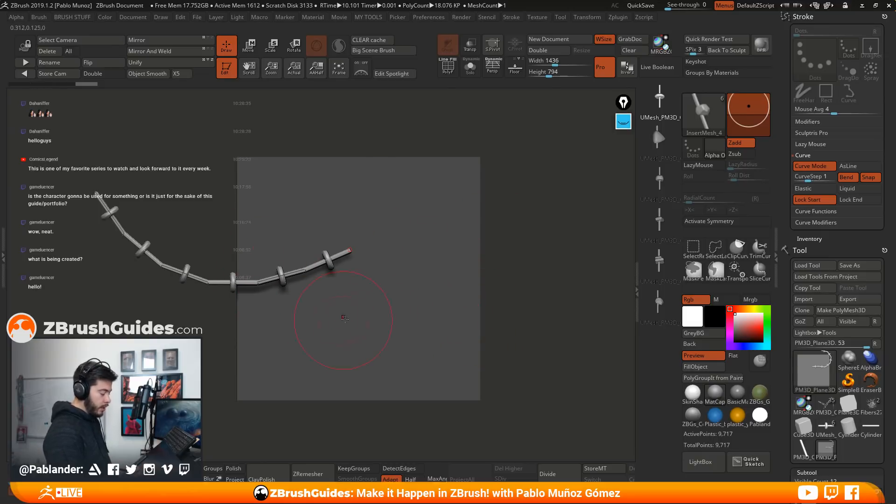
{"action": "mouse_move", "coordinate": [96, 193]}
{"action": "left_mouse_down"}
{"action": "mouse_move", "coordinate": [404, 151]}
{"action": "mouse_move", "coordinate": [415, 205]}
{"action": "mouse_move", "coordinate": [329, 130]}
{"action": "mouse_move", "coordinate": [467, 158]}
{"action": "mouse_move", "coordinate": [517, 153]}
{"action": "mouse_move", "coordinate": [499, 187]}
{"action": "left_mouse_up"}
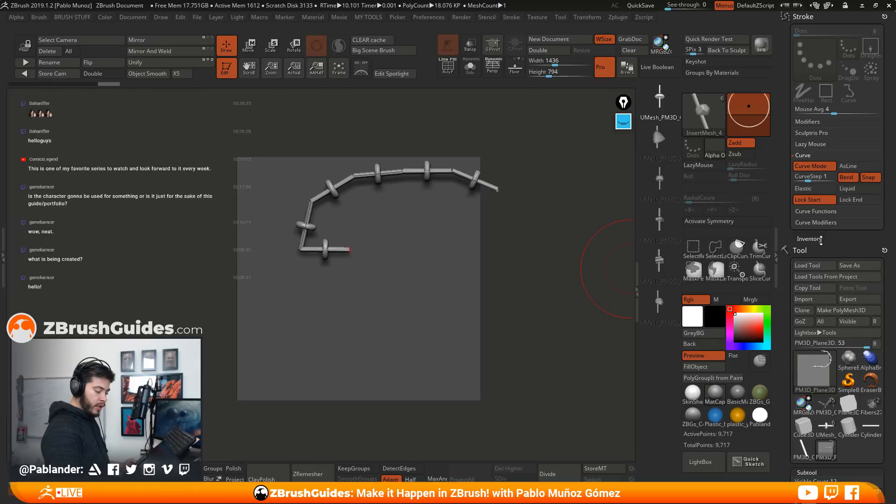
Dock the Brush palette and expand its Modifiers section
{"action": "mouse_move", "coordinate": [38, 18]}
{"action": "mouse_move", "coordinate": [33, 27]}
{"action": "left_mouse_down"}
{"action": "mouse_move", "coordinate": [638, 95]}
{"action": "mouse_move", "coordinate": [844, 145]}
{"action": "left_mouse_up"}
{"action": "mouse_move", "coordinate": [830, 388]}
{"action": "left_mouse_down"}
{"action": "mouse_move", "coordinate": [848, 250]}
{"action": "mouse_move", "coordinate": [838, 170]}
{"action": "mouse_move", "coordinate": [848, 182]}
{"action": "mouse_move", "coordinate": [846, 39]}
{"action": "left_mouse_up"}
{"action": "key", "text": "shift"}
{"action": "left_click", "coordinate": [818, 175], "text": "shift"}
{"action": "left_click_drag", "start_coordinate": [835, 242], "coordinate": [836, 303]}
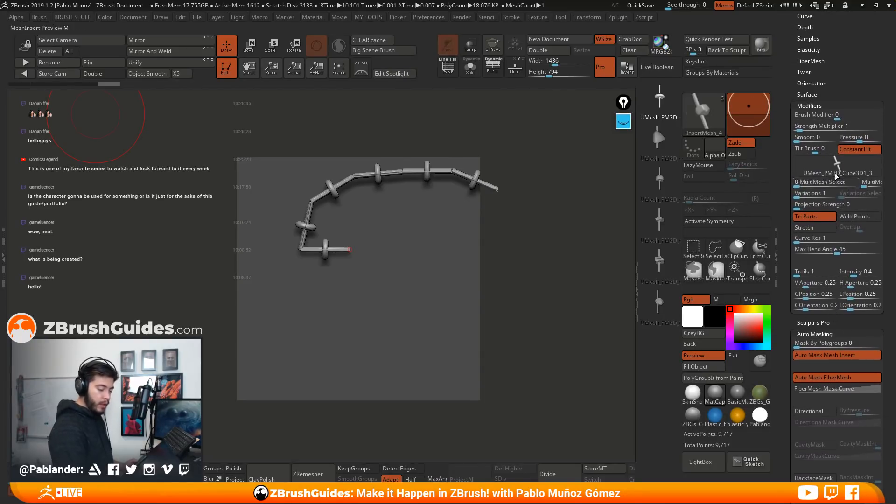
Straighten the chain piece to vertical in the MeshInsert preview and look through the brush's list of pieces
{"action": "mouse_move", "coordinate": [838, 171]}
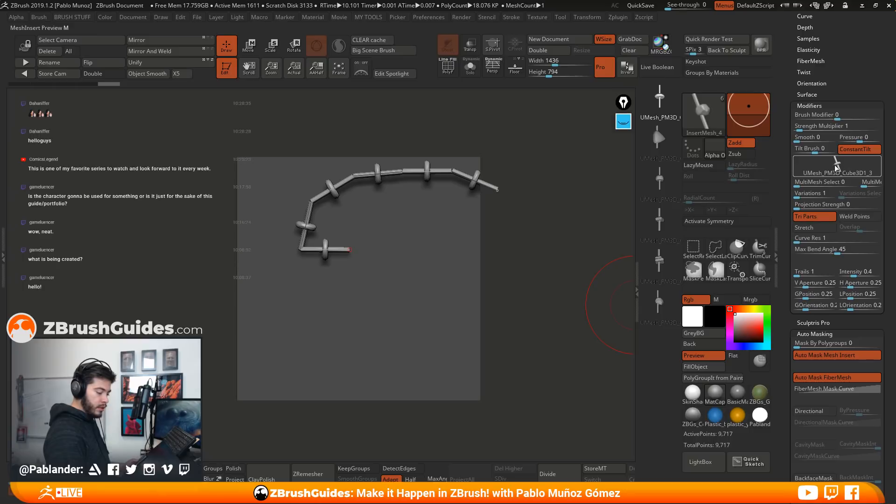
{"action": "left_click", "coordinate": [839, 165]}
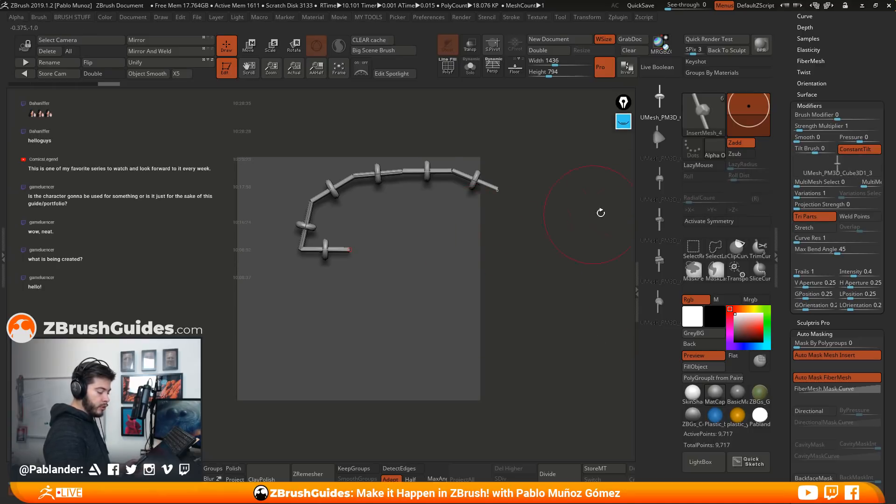
{"action": "left_click", "coordinate": [841, 172]}
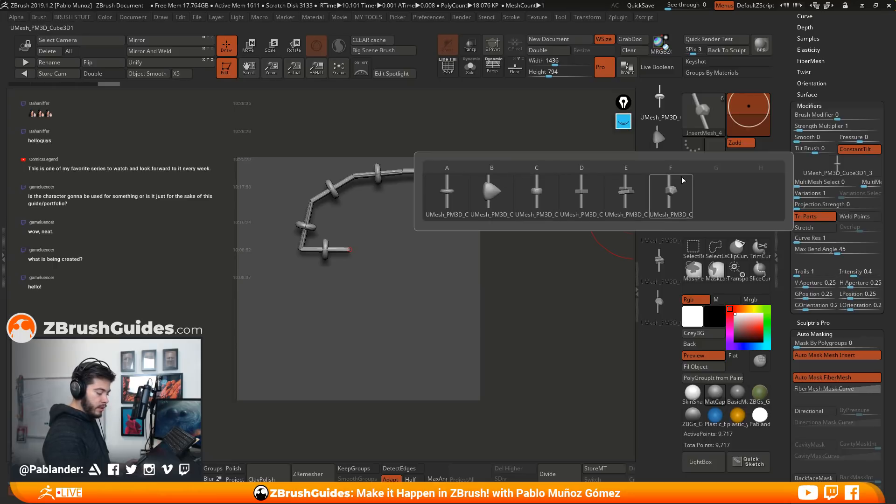
{"action": "left_click", "coordinate": [823, 167]}
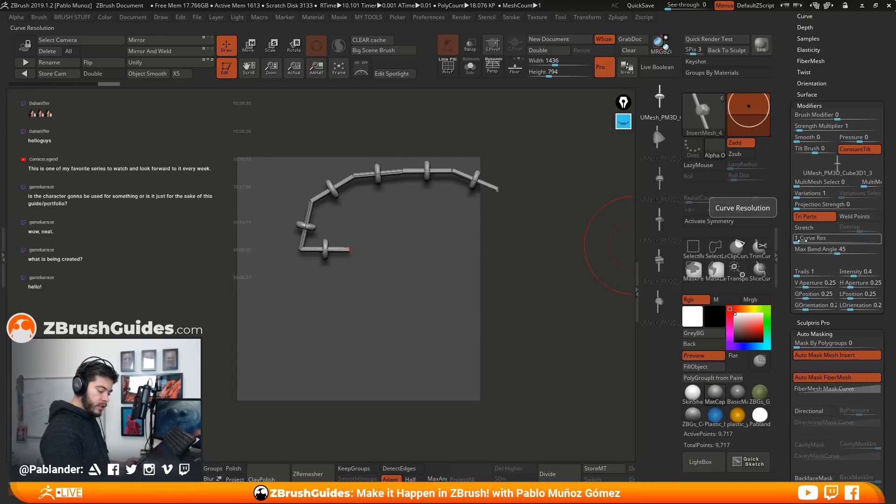
Set the brush's Curve Res to 20 and update the chain along its curve
{"action": "left_click_drag", "start_coordinate": [802, 241], "coordinate": [817, 242]}
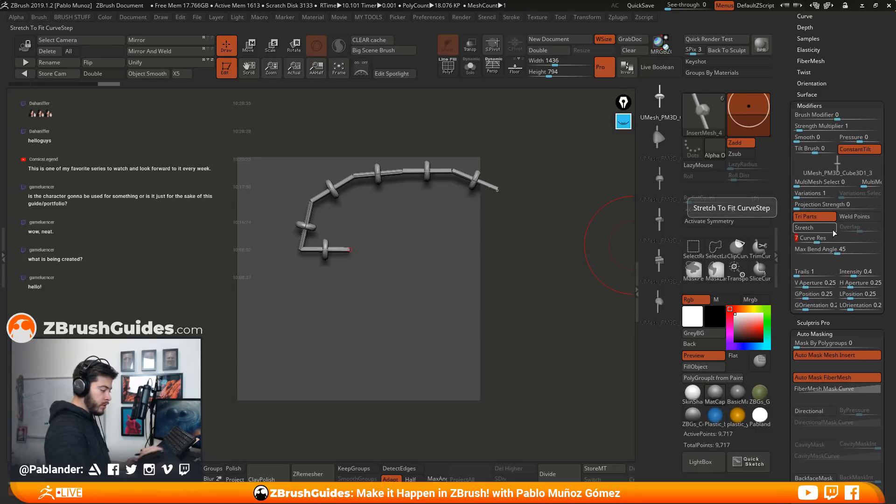
{"action": "type", "text": "20"}
{"action": "key", "text": "Return"}
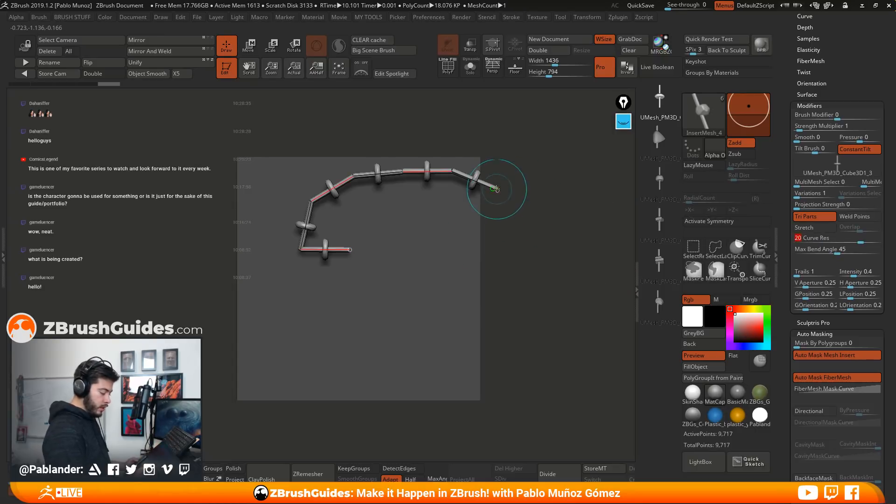
{"action": "left_click", "coordinate": [497, 189]}
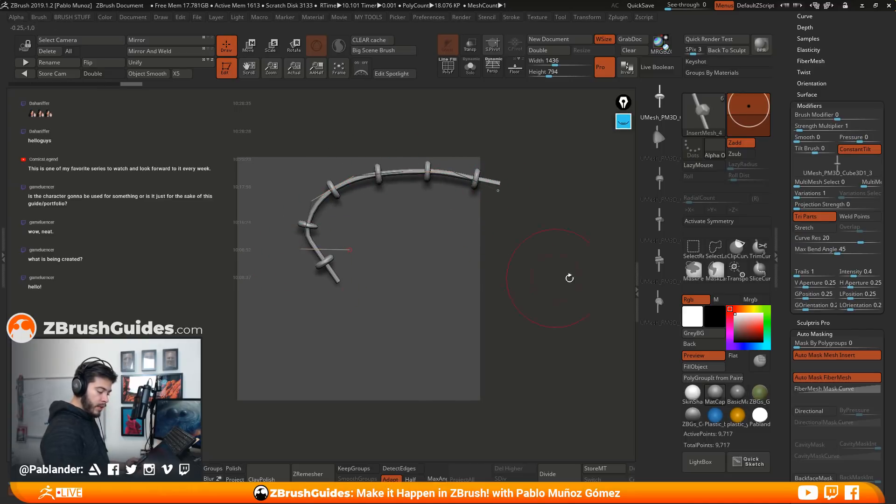
Enable Weld Points and Stretch for the brush, update the chain and pull its free end to bend it into a U-shape
{"action": "left_click", "coordinate": [858, 217]}
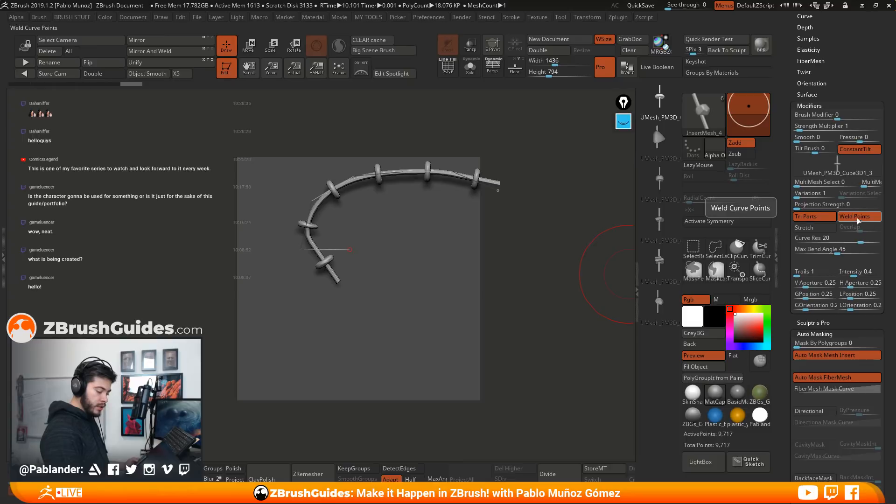
{"action": "left_click", "coordinate": [816, 228]}
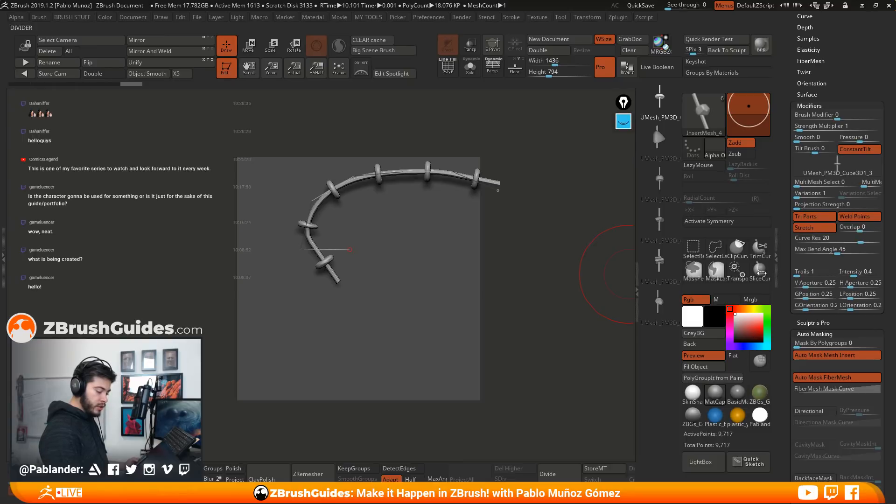
{"action": "left_click", "coordinate": [492, 187]}
{"action": "mouse_move", "coordinate": [498, 191]}
{"action": "left_mouse_down"}
{"action": "mouse_move", "coordinate": [489, 227]}
{"action": "mouse_move", "coordinate": [411, 280]}
{"action": "mouse_move", "coordinate": [354, 299]}
{"action": "mouse_move", "coordinate": [322, 275]}
{"action": "mouse_move", "coordinate": [418, 117]}
{"action": "mouse_move", "coordinate": [518, 229]}
{"action": "mouse_move", "coordinate": [588, 252]}
{"action": "mouse_move", "coordinate": [472, 191]}
{"action": "left_mouse_up"}
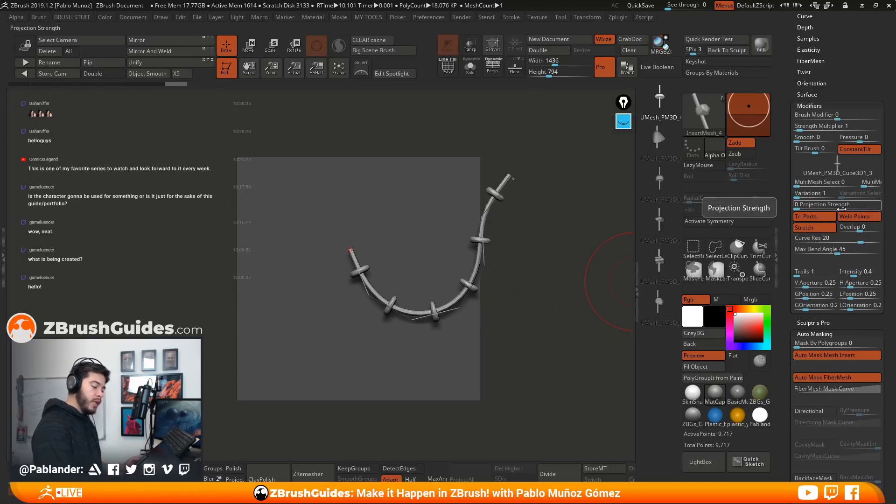
With the on-screen annotation pen, circle Weld Points, Stretch and Curve Res and mark the joints between the chain links
{"action": "left_click", "coordinate": [860, 218]}
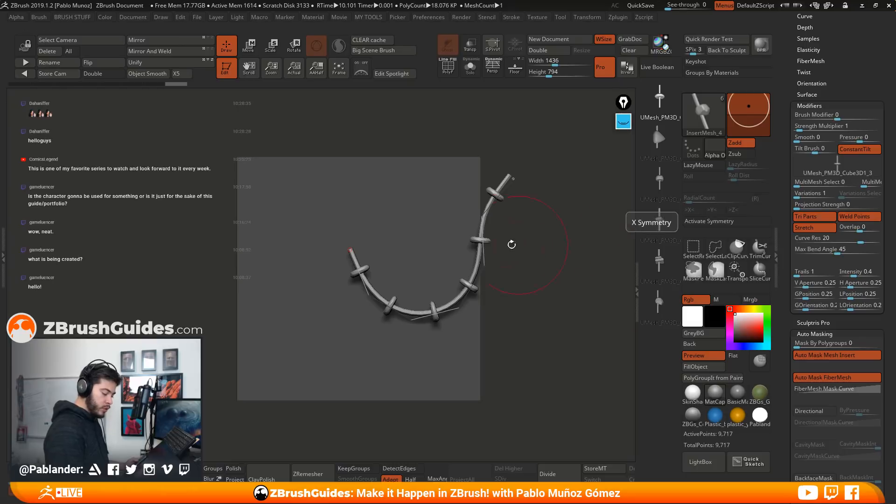
{"action": "left_click", "coordinate": [623, 123]}
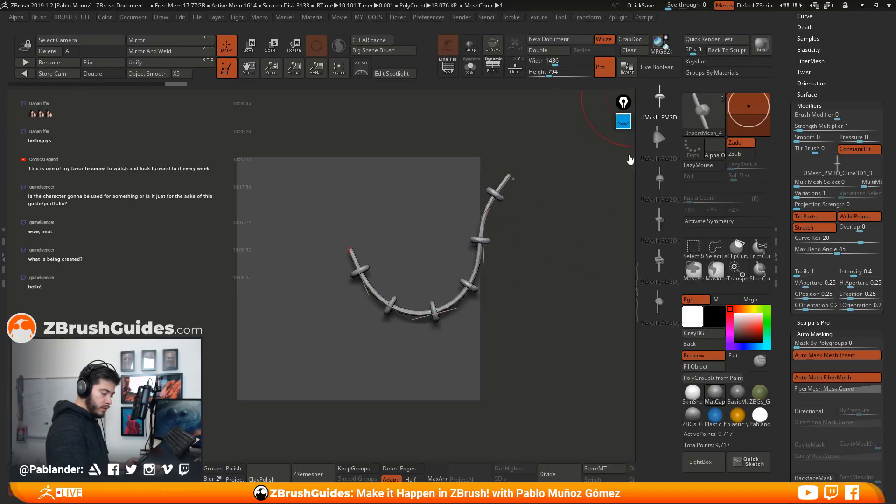
{"action": "left_click", "coordinate": [624, 223]}
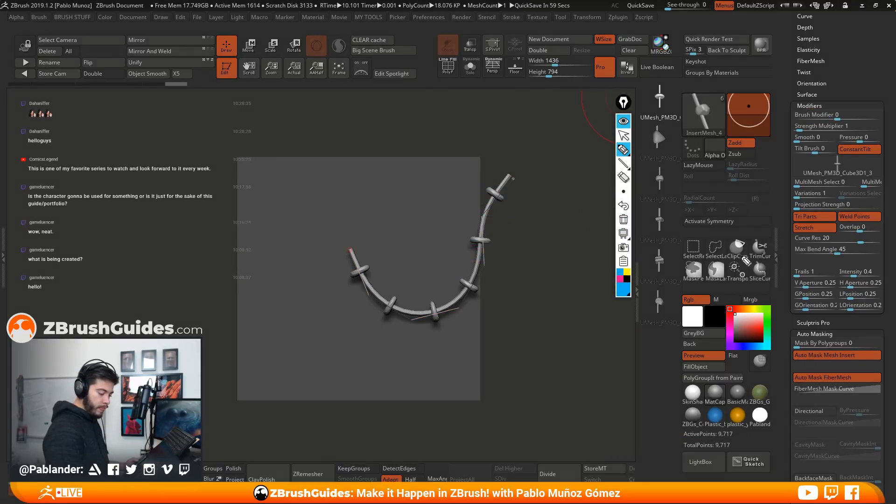
{"action": "left_click_drag", "start_coordinate": [841, 218], "coordinate": [865, 213]}
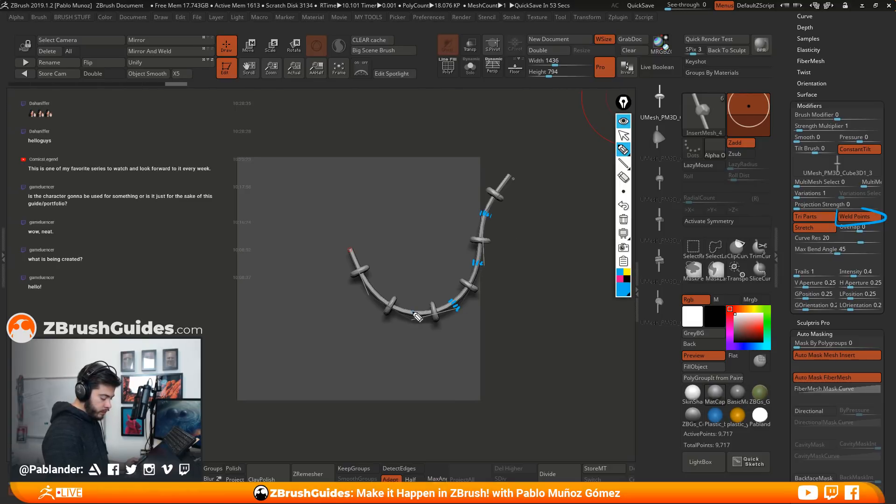
{"action": "left_click_drag", "start_coordinate": [376, 296], "coordinate": [370, 292]}
{"action": "mouse_move", "coordinate": [835, 234]}
{"action": "left_mouse_down"}
{"action": "mouse_move", "coordinate": [792, 228]}
{"action": "mouse_move", "coordinate": [840, 223]}
{"action": "left_mouse_up"}
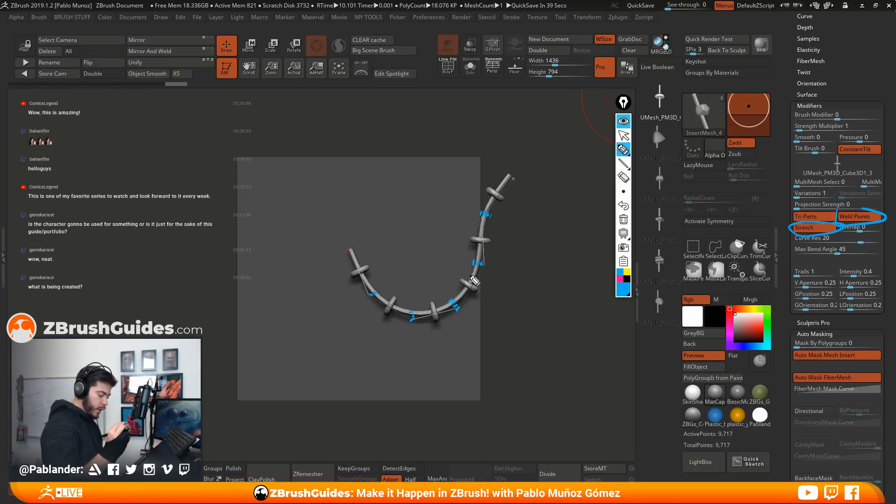
{"action": "mouse_move", "coordinate": [870, 241]}
{"action": "left_mouse_down"}
{"action": "mouse_move", "coordinate": [826, 229]}
{"action": "mouse_move", "coordinate": [884, 240]}
{"action": "left_mouse_up"}
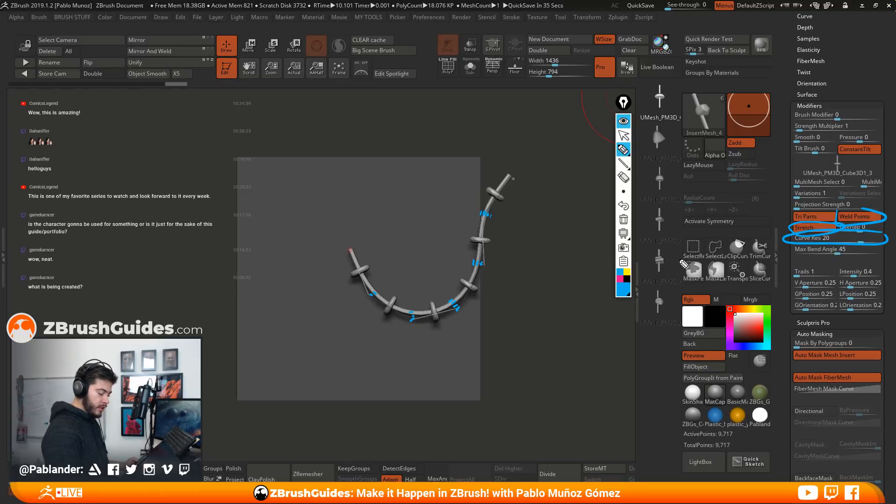
Trace the full bend of the chain with the annotation pen, and hide the on-screen marks
{"action": "mouse_move", "coordinate": [532, 182]}
{"action": "left_mouse_down"}
{"action": "mouse_move", "coordinate": [491, 322]}
{"action": "mouse_move", "coordinate": [344, 304]}
{"action": "mouse_move", "coordinate": [338, 262]}
{"action": "left_mouse_up"}
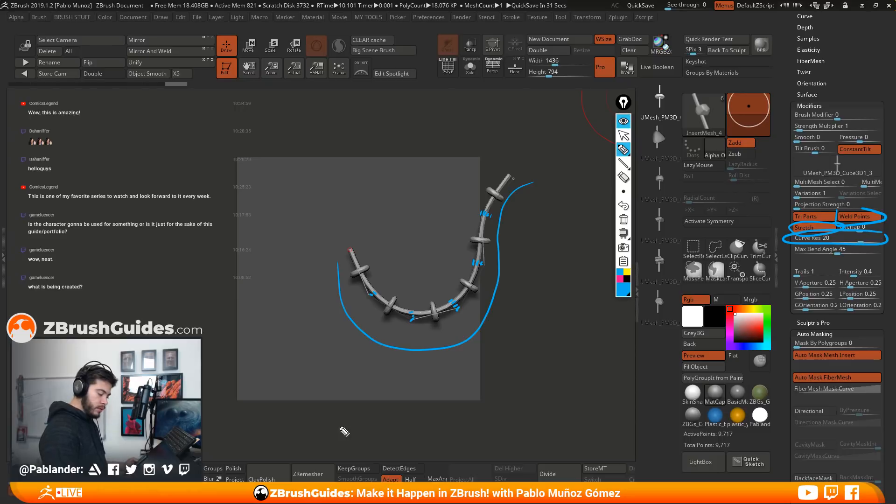
{"action": "left_click", "coordinate": [623, 121]}
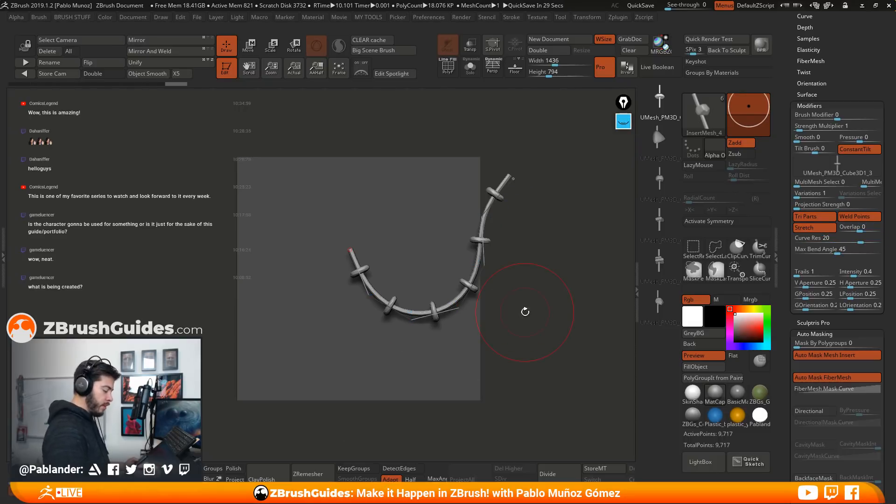
{"action": "left_click_drag", "start_coordinate": [554, 260], "coordinate": [541, 261], "text": "alt"}
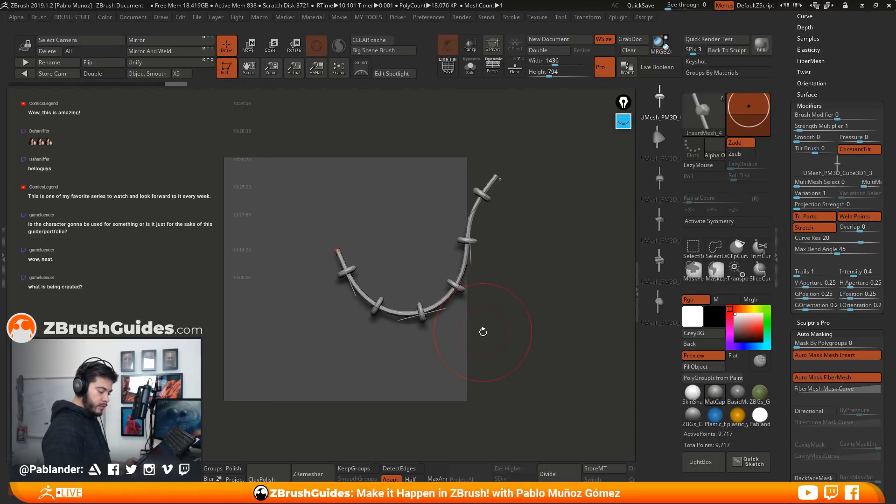
Switch between the brush's first and second pieces to compare their Weld Points, Stretch and Curve Res settings
{"action": "left_click", "coordinate": [823, 238]}
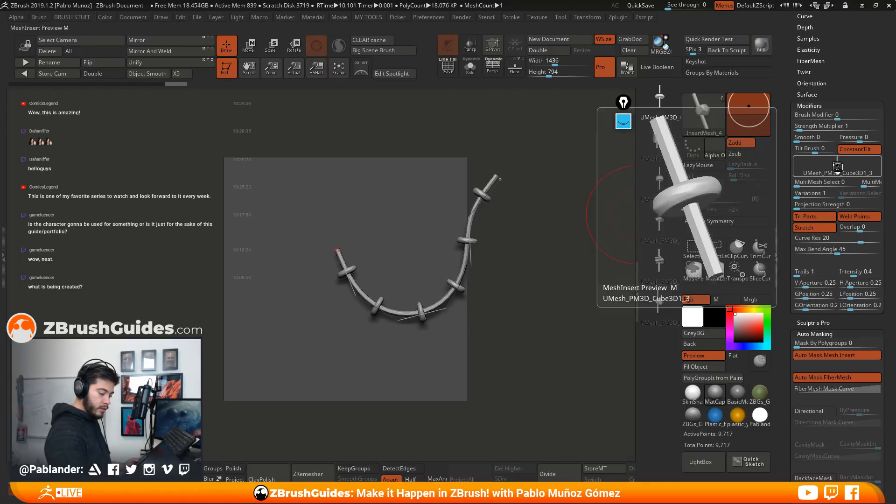
{"action": "key", "text": "m"}
{"action": "left_click", "coordinate": [490, 191]}
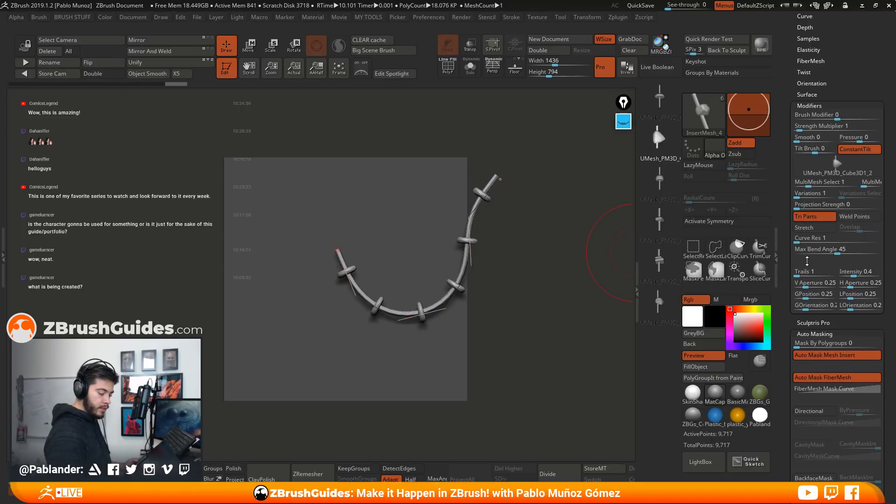
{"action": "left_click", "coordinate": [660, 116]}
{"action": "left_click", "coordinate": [658, 139]}
{"action": "left_click", "coordinate": [659, 113]}
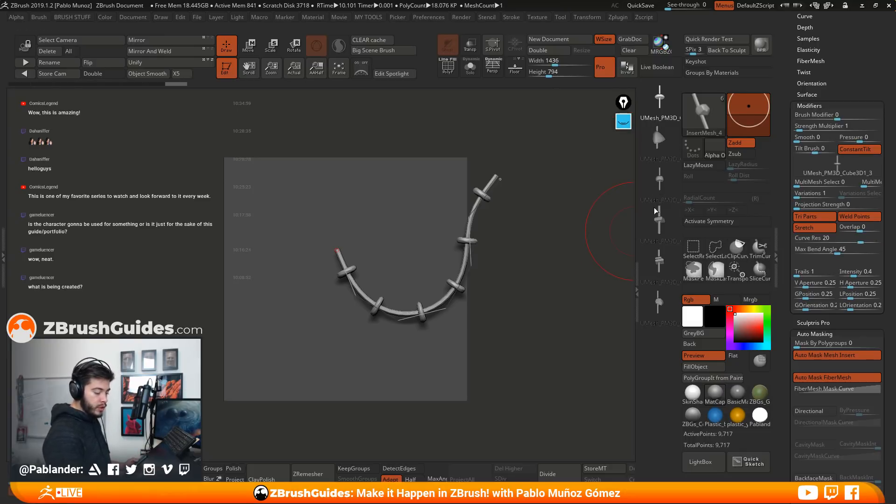
Give the pointed-stone piece Weld Points, Stretch and a Curve Res of 20, and update and bend the chain with it
{"action": "left_click", "coordinate": [658, 139]}
{"action": "left_click", "coordinate": [854, 216]}
{"action": "left_click", "coordinate": [805, 227]}
{"action": "left_click", "coordinate": [817, 239]}
{"action": "type", "text": "20"}
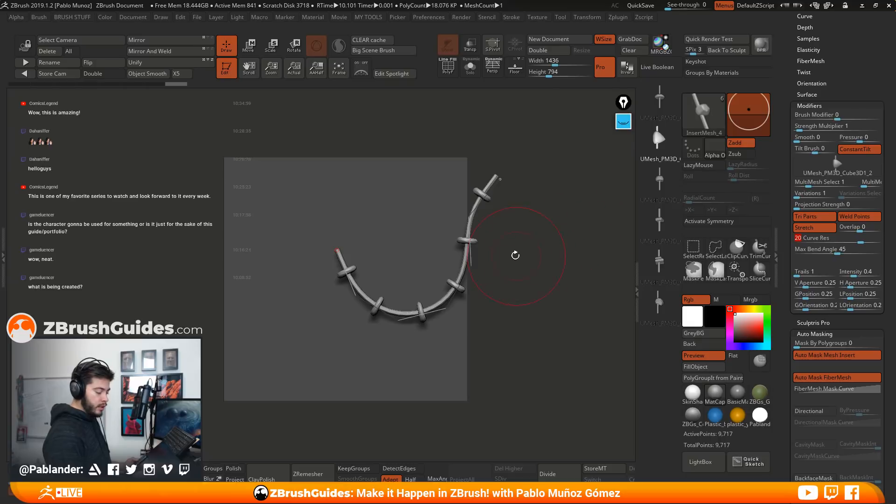
{"action": "left_click", "coordinate": [469, 240]}
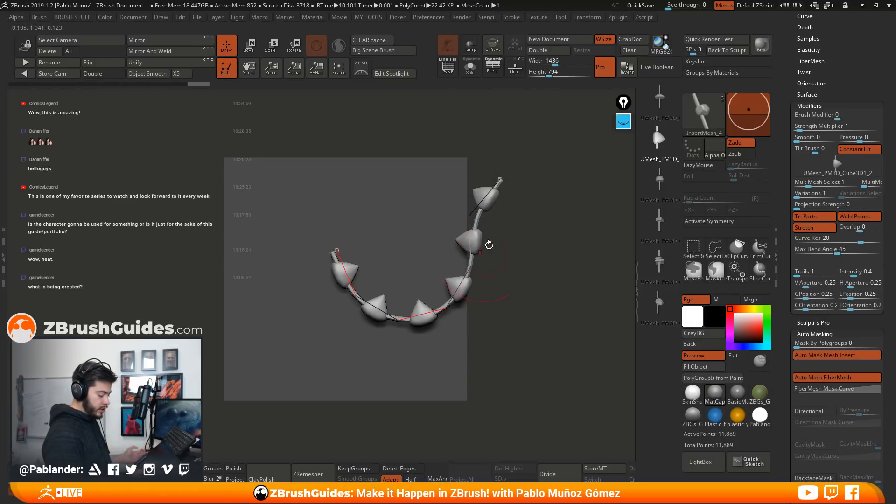
{"action": "mouse_move", "coordinate": [490, 180]}
{"action": "left_mouse_down"}
{"action": "mouse_move", "coordinate": [528, 322]}
{"action": "mouse_move", "coordinate": [224, 262]}
{"action": "mouse_move", "coordinate": [172, 189]}
{"action": "left_mouse_up"}
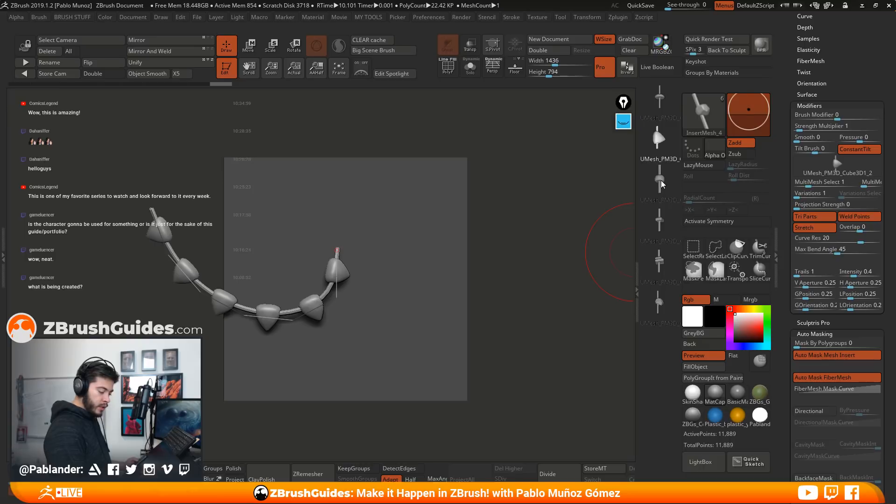
Enable Weld Points and Stretch with Curve Res 20 on the third piece, and bend its updated chain into an arch
{"action": "left_click", "coordinate": [660, 180]}
{"action": "left_click", "coordinate": [855, 218]}
{"action": "left_click", "coordinate": [829, 230]}
{"action": "left_click", "coordinate": [832, 236]}
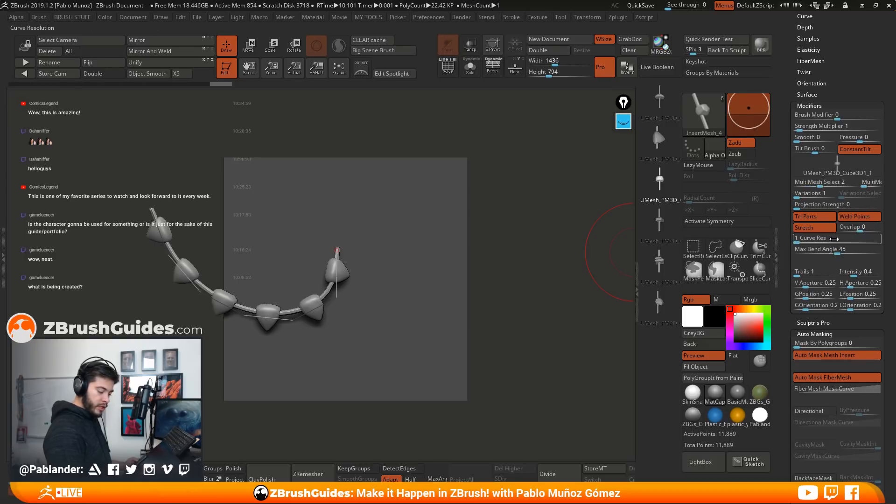
{"action": "type", "text": "20"}
{"action": "key", "text": "Return"}
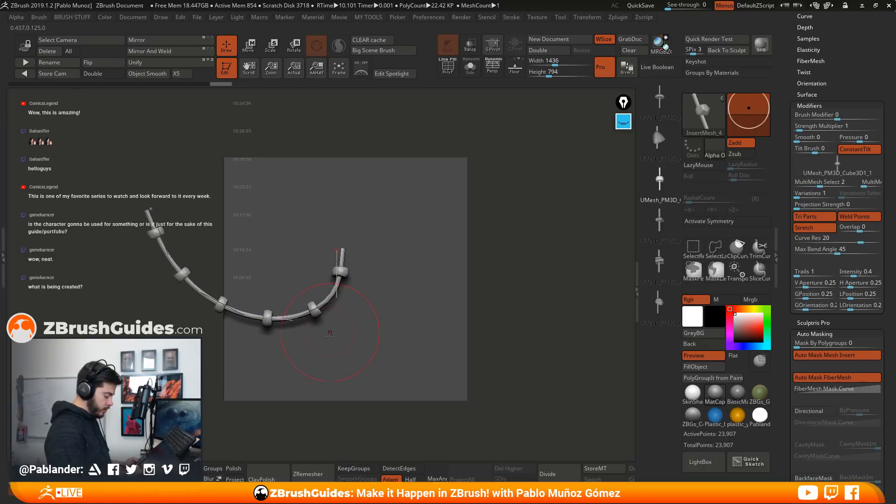
{"action": "mouse_move", "coordinate": [149, 208]}
{"action": "left_mouse_down"}
{"action": "mouse_move", "coordinate": [452, 180]}
{"action": "mouse_move", "coordinate": [411, 270]}
{"action": "mouse_move", "coordinate": [434, 296]}
{"action": "left_mouse_up"}
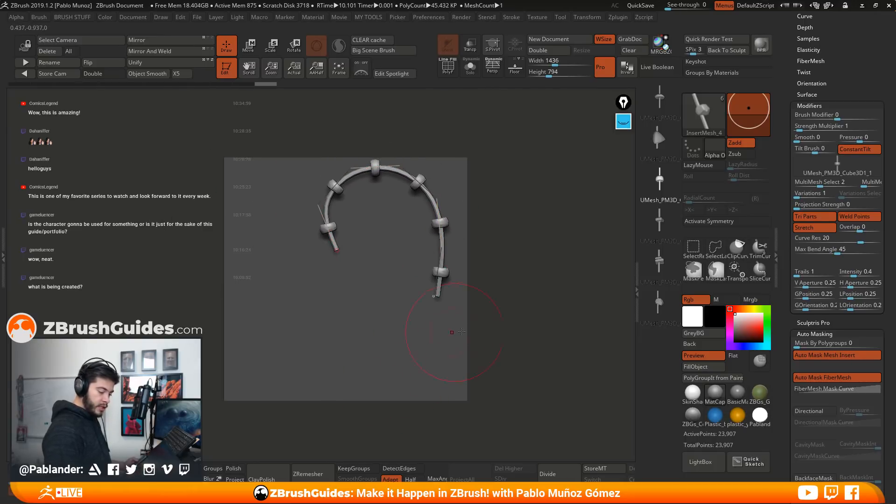
Apply Weld Points, Stretch and Curve Res 20 to the fourth piece, and pull the updated arch's free end slightly inward
{"action": "left_click", "coordinate": [663, 229]}
{"action": "left_click", "coordinate": [857, 216]}
{"action": "left_click", "coordinate": [817, 228]}
{"action": "left_click_drag", "start_coordinate": [820, 238], "coordinate": [860, 239]}
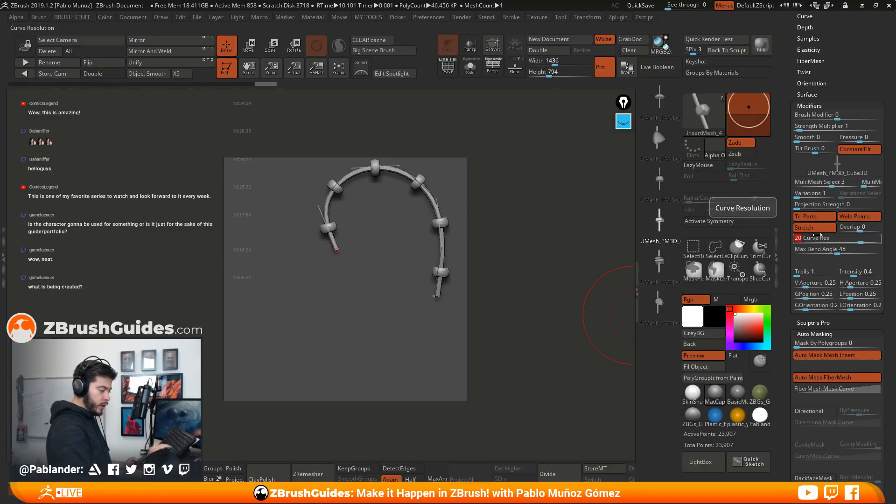
{"action": "left_click_drag", "start_coordinate": [434, 296], "coordinate": [414, 285]}
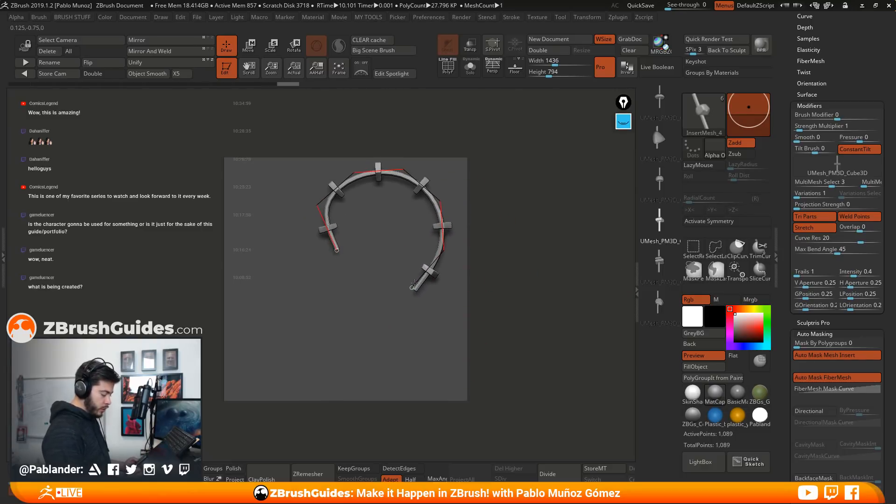
Set the two-stone fifth piece to Weld Points, Stretch and Curve Res 20, and bend its updated chain into a near-closed ring
{"action": "left_click", "coordinate": [659, 261]}
{"action": "left_click", "coordinate": [858, 217]}
{"action": "left_click", "coordinate": [817, 229]}
{"action": "left_click", "coordinate": [819, 237]}
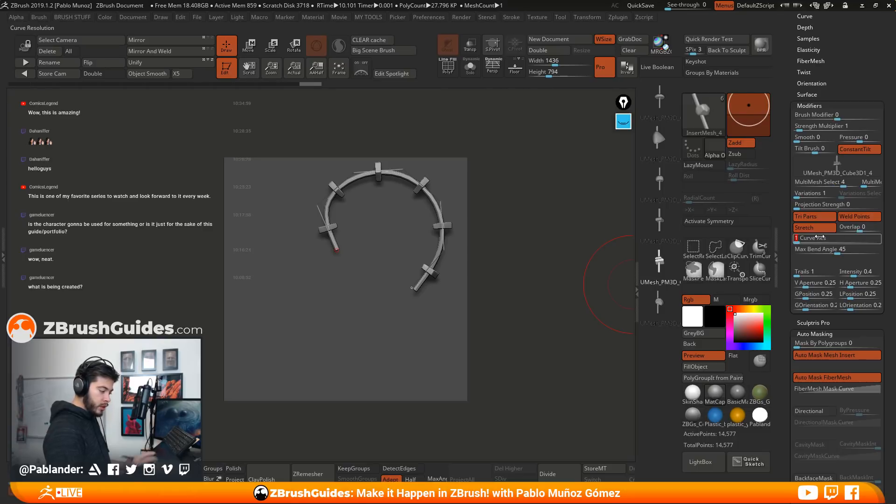
{"action": "type", "text": "20"}
{"action": "key", "text": "Return"}
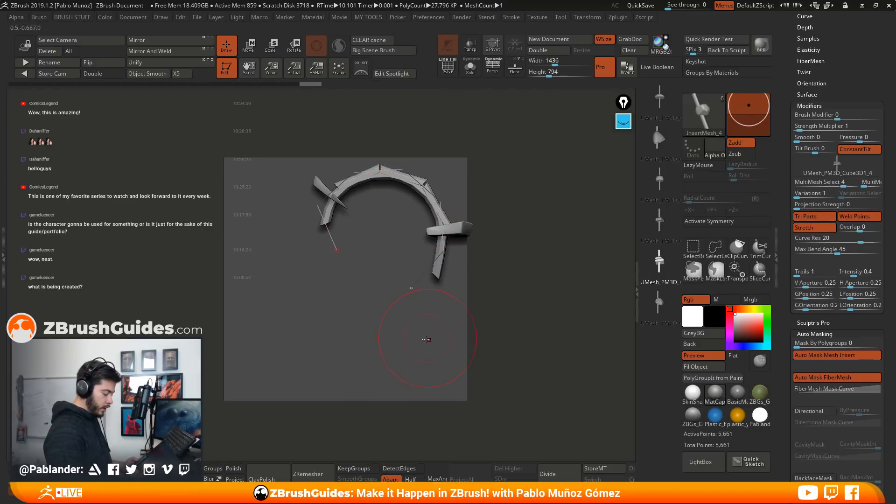
{"action": "mouse_move", "coordinate": [412, 293]}
{"action": "left_mouse_down"}
{"action": "mouse_move", "coordinate": [438, 293]}
{"action": "mouse_move", "coordinate": [494, 255]}
{"action": "mouse_move", "coordinate": [602, 233]}
{"action": "mouse_move", "coordinate": [521, 275]}
{"action": "mouse_move", "coordinate": [503, 279]}
{"action": "mouse_move", "coordinate": [483, 258]}
{"action": "left_mouse_up"}
{"action": "mouse_move", "coordinate": [345, 199]}
{"action": "left_mouse_down"}
{"action": "mouse_move", "coordinate": [434, 177]}
{"action": "mouse_move", "coordinate": [524, 206]}
{"action": "left_mouse_up"}
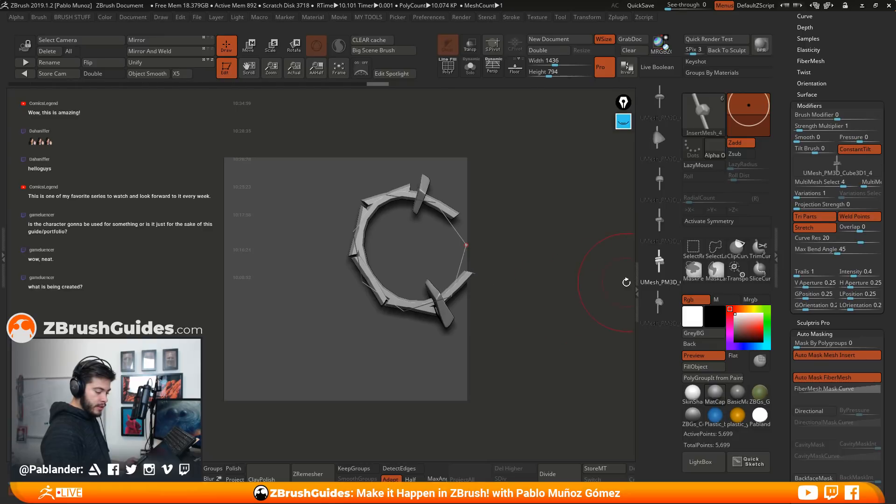
Turn off Weld Points and Stretch for the two-stone piece, test-draw a curve and undo back to the arch-shaped chain
{"action": "left_click", "coordinate": [850, 217]}
{"action": "left_click", "coordinate": [822, 227]}
{"action": "left_click_drag", "start_coordinate": [362, 240], "coordinate": [315, 330]}
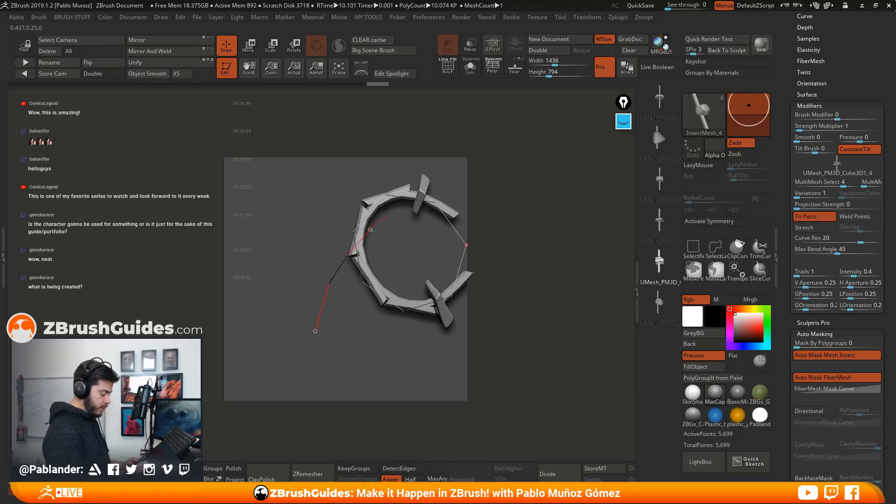
{"action": "left_click_drag", "start_coordinate": [394, 210], "coordinate": [491, 166]}
{"action": "key", "text": "ctrl+z"}
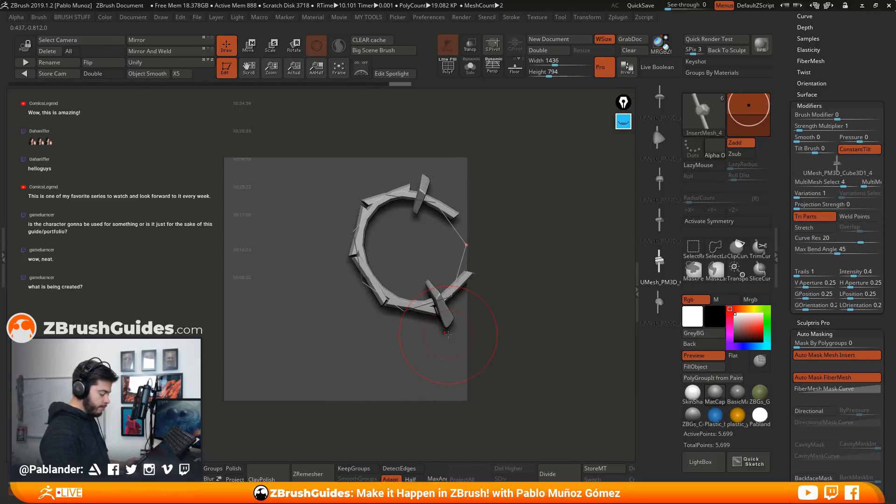
{"action": "key", "text": "ctrl+z"}
{"action": "key", "text": "ctrl+z"}
{"action": "key", "text": "ctrl+z"}
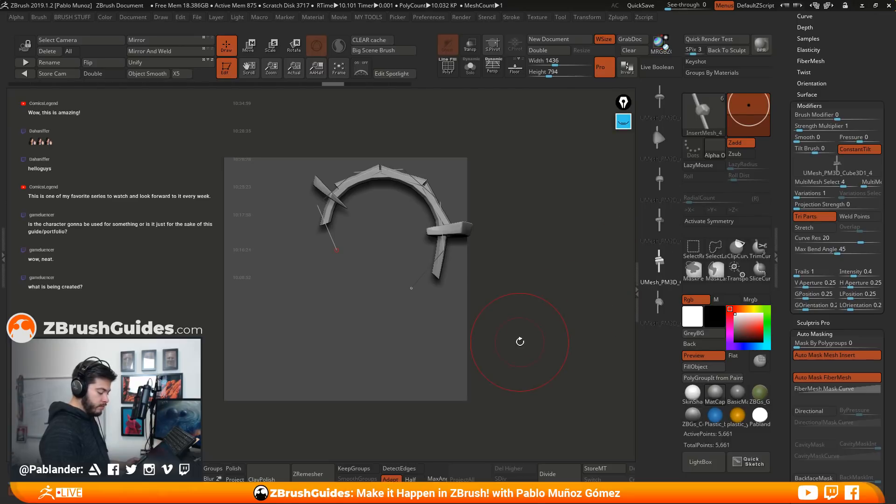
Try drawing wavy chains of the two-stone piece below the arch, and undo them
{"action": "mouse_move", "coordinate": [270, 347]}
{"action": "left_mouse_down"}
{"action": "mouse_move", "coordinate": [469, 329]}
{"action": "mouse_move", "coordinate": [541, 309]}
{"action": "left_mouse_up"}
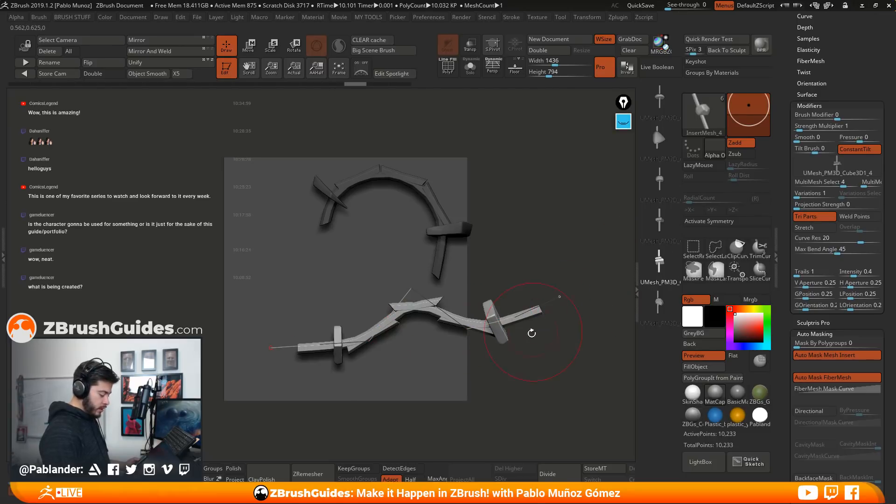
{"action": "left_click", "coordinate": [661, 265]}
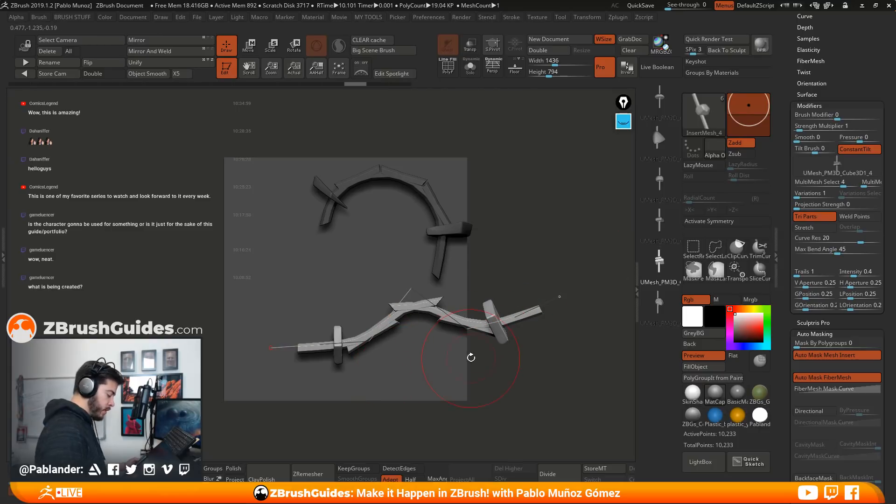
{"action": "left_click", "coordinate": [657, 265]}
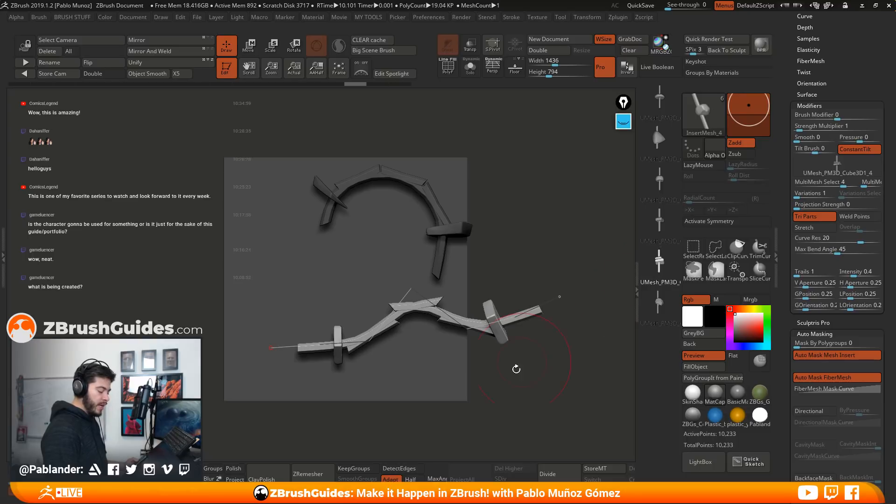
{"action": "left_click_drag", "start_coordinate": [506, 389], "coordinate": [528, 375]}
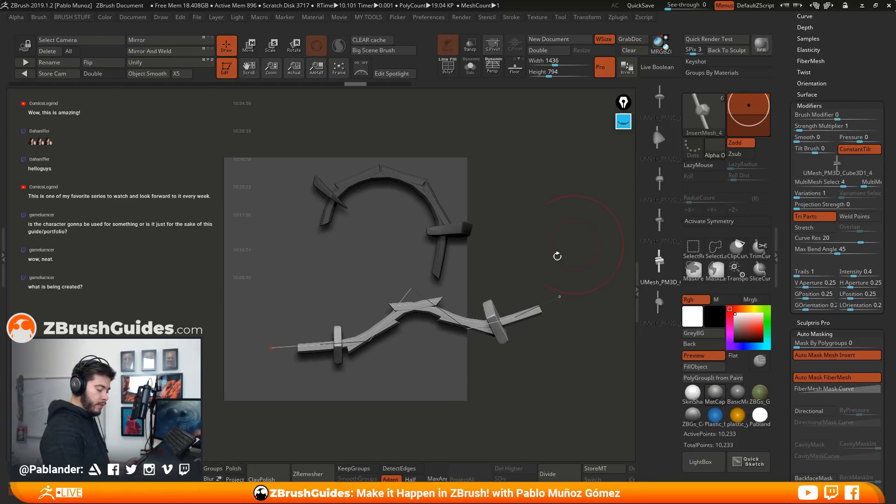
{"action": "key", "text": "ctrl+z"}
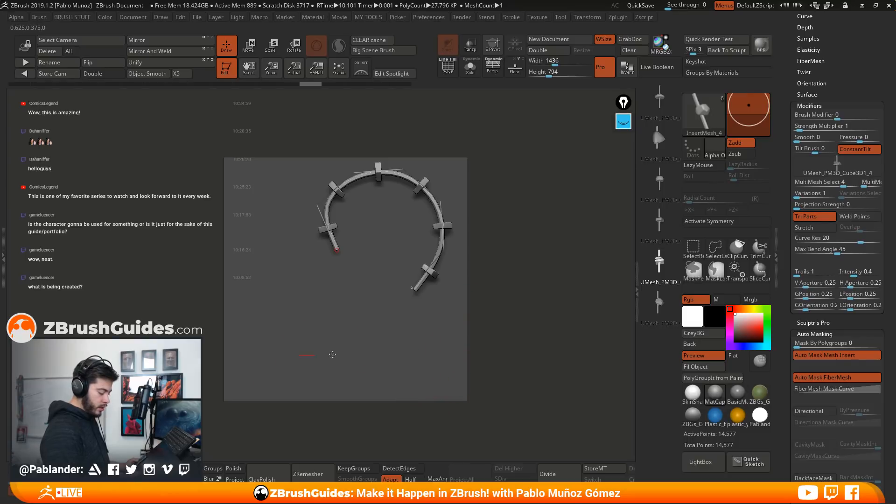
{"action": "left_click_drag", "start_coordinate": [312, 355], "coordinate": [556, 330]}
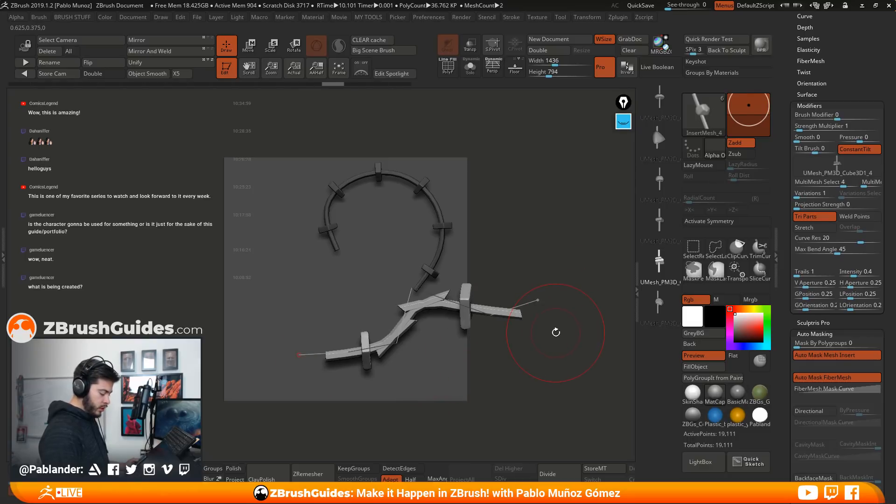
{"action": "key", "text": "ctrl+z"}
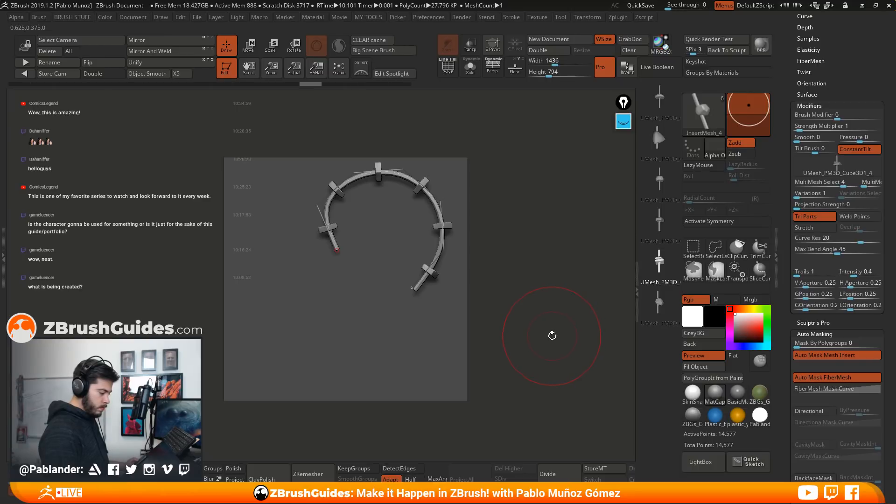
Switch to the tool holding the chain pieces, select the subtool UMesh_PM3D_Cube3D1_4 and turn on PolyFrame
{"action": "mouse_move", "coordinate": [840, 55]}
{"action": "left_mouse_down"}
{"action": "mouse_move", "coordinate": [838, 326]}
{"action": "mouse_move", "coordinate": [838, 43]}
{"action": "left_mouse_up"}
{"action": "left_click_drag", "start_coordinate": [782, 382], "coordinate": [795, 210]}
{"action": "left_click", "coordinate": [830, 143]}
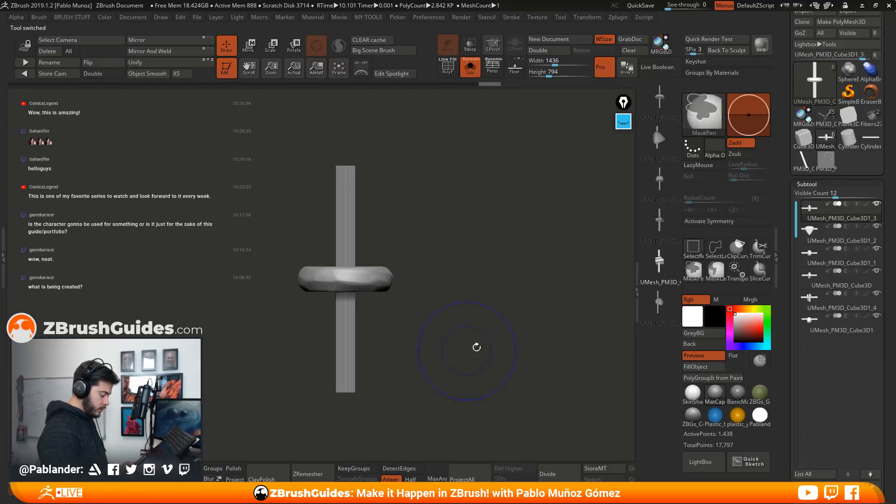
{"action": "left_click", "coordinate": [827, 305]}
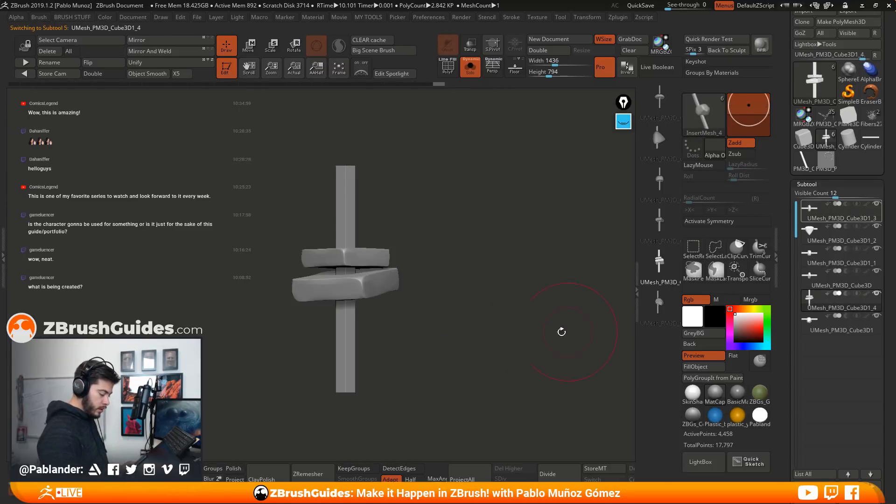
{"action": "left_click", "coordinate": [451, 70]}
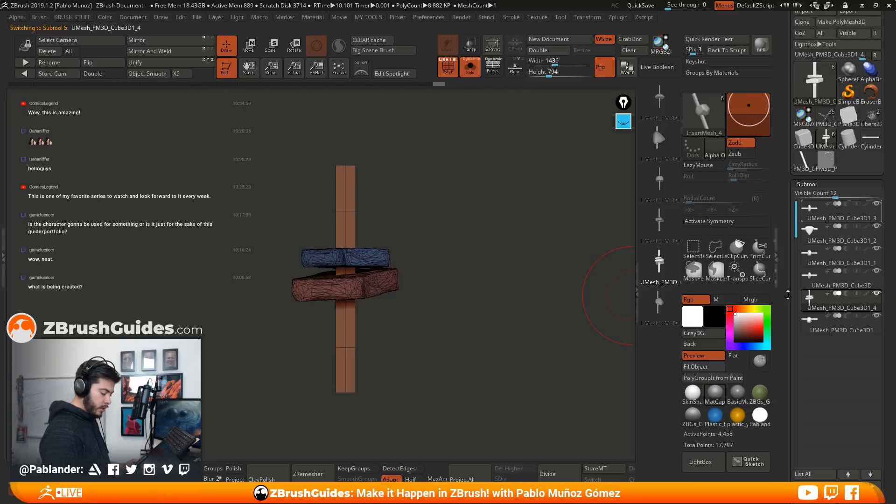
{"action": "left_click", "coordinate": [829, 285]}
{"action": "left_click", "coordinate": [829, 304]}
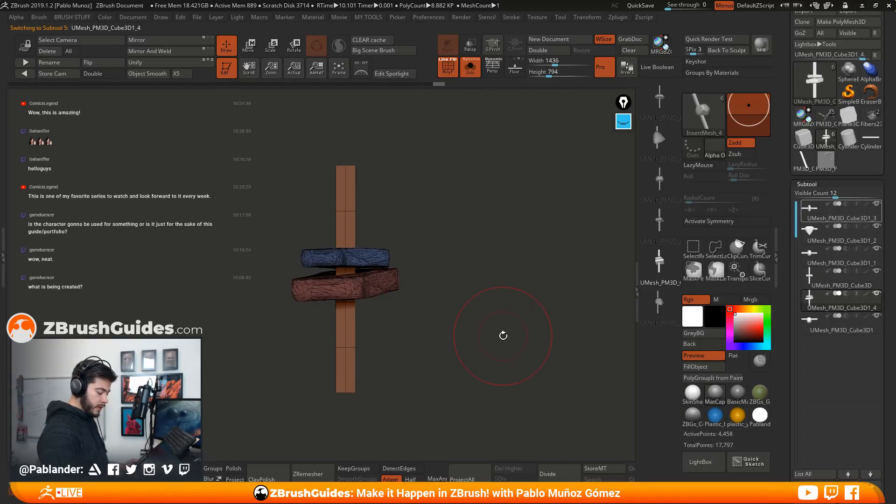
Isolate the piece's two stones, combine them into one polygroup and show the whole piece again
{"action": "left_click", "coordinate": [351, 227], "text": "ctrl+shift"}
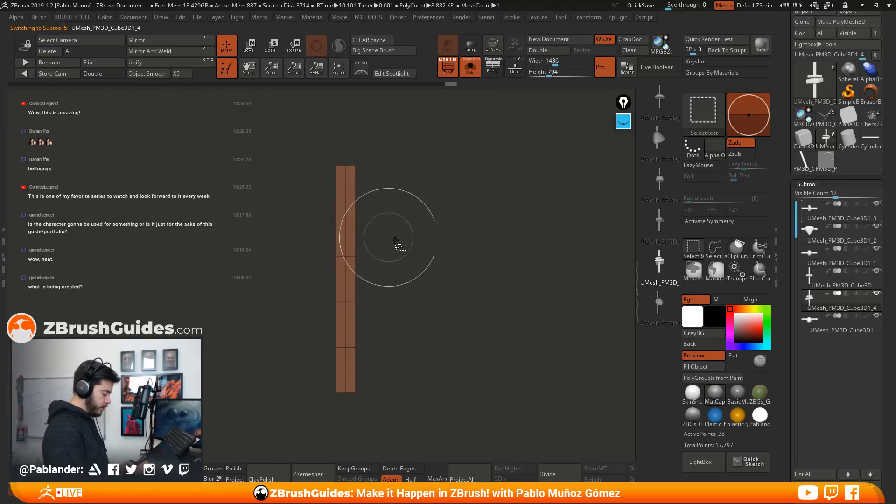
{"action": "left_click", "coordinate": [453, 283], "text": "ctrl+shift"}
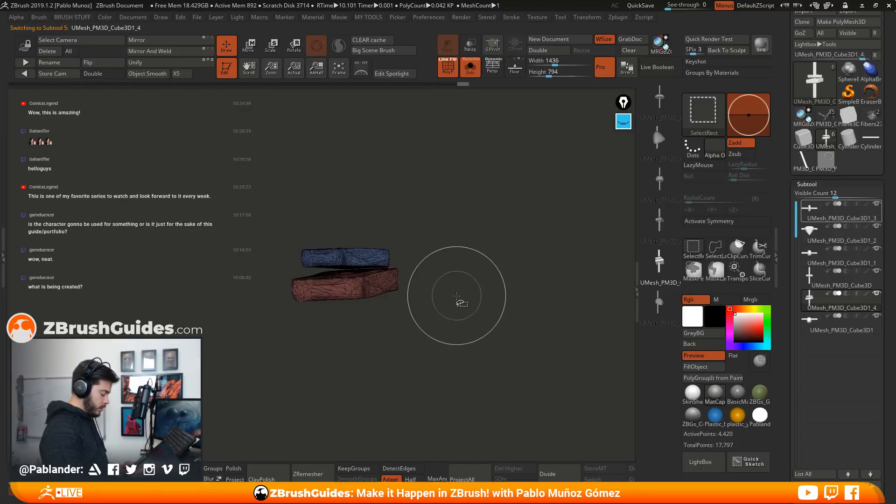
{"action": "key", "text": "ctrl+w"}
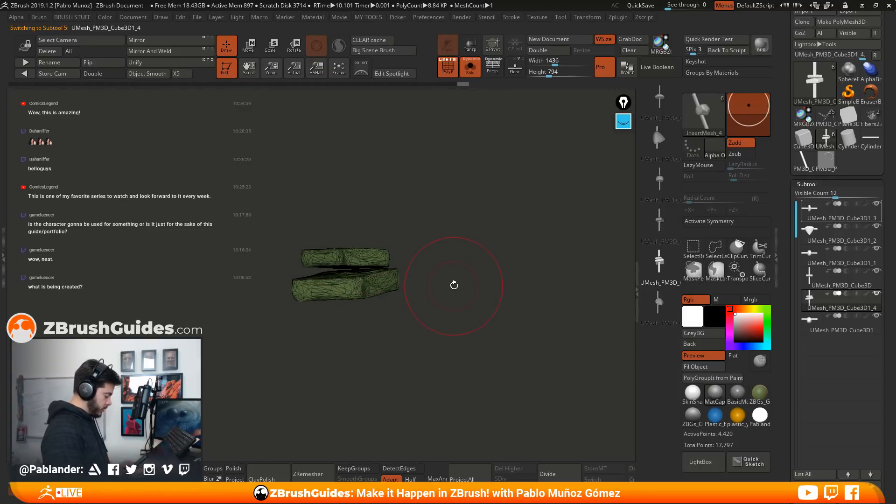
{"action": "left_click", "coordinate": [452, 285], "text": "ctrl+shift"}
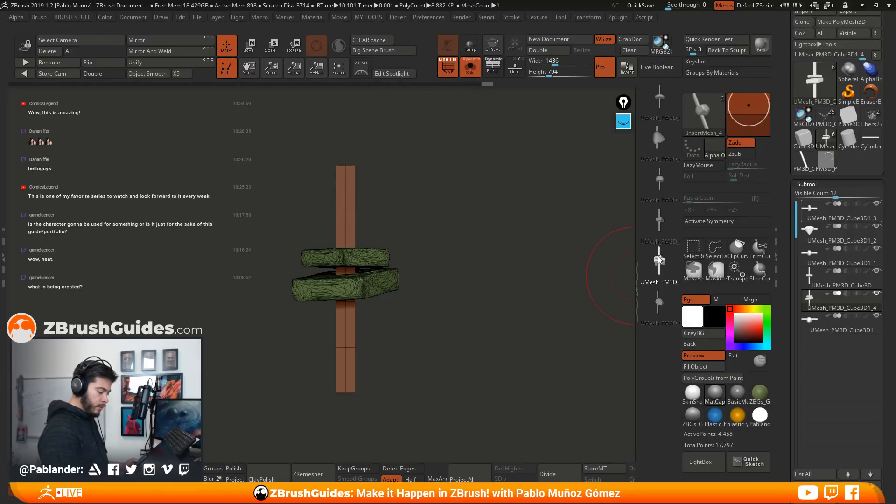
Delete the existing two-stone piece from the InsertMesh_4 brush
{"action": "left_click_drag", "start_coordinate": [788, 158], "coordinate": [786, 382]}
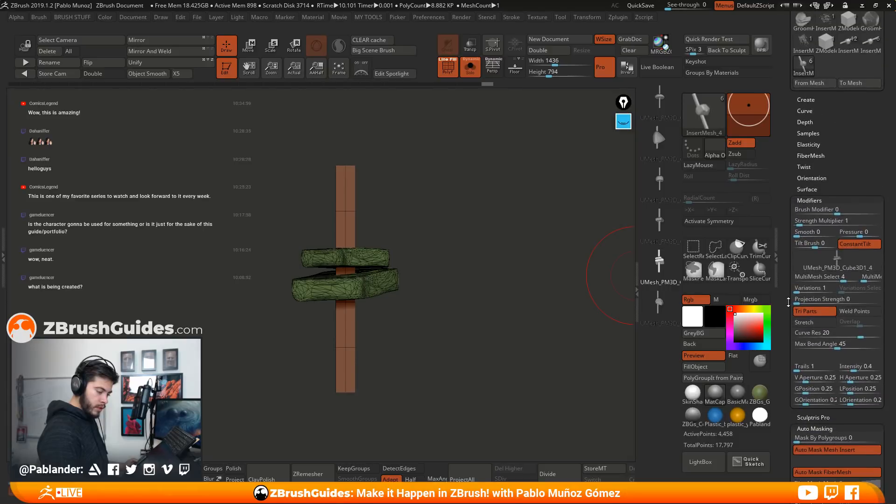
{"action": "left_click", "coordinate": [812, 100], "text": "shift"}
{"action": "left_click_drag", "start_coordinate": [847, 227], "coordinate": [847, 239]}
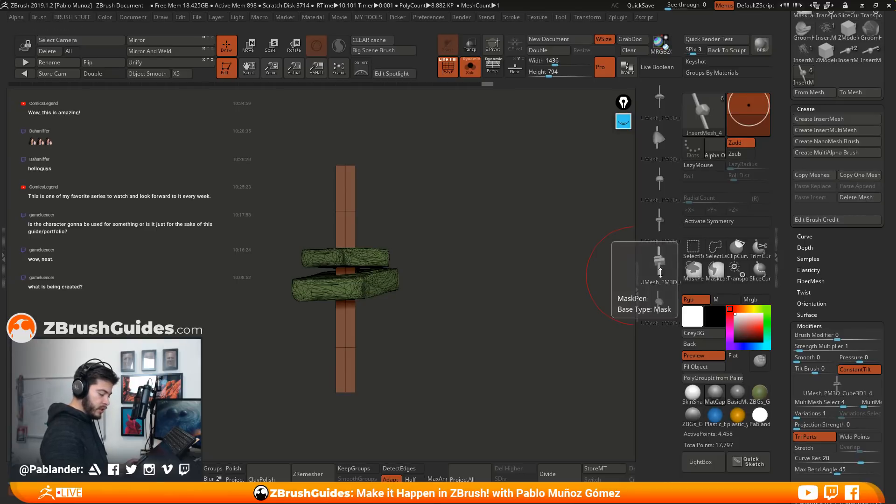
{"action": "left_click", "coordinate": [866, 198]}
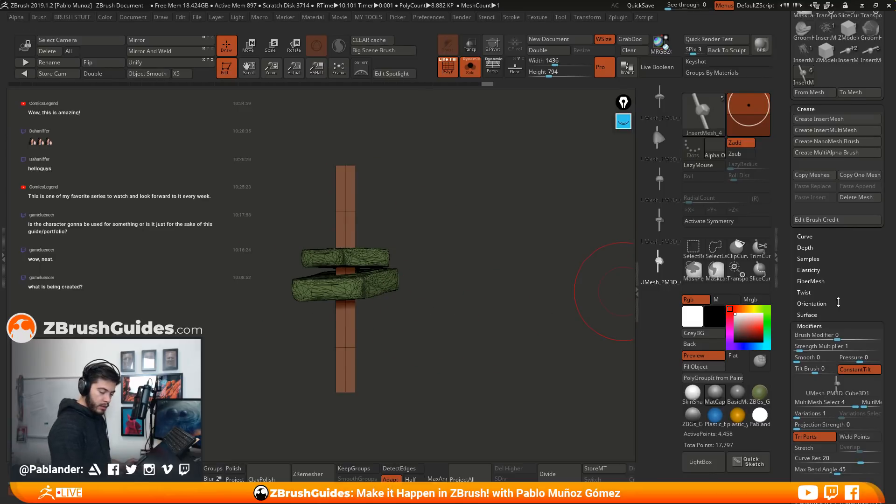
Append the regrouped two-stone subtool UMesh_PM3D_Cube3D1_4 to the current InsertMesh brush
{"action": "scroll", "coordinate": [832, 301], "scroll_direction": "down", "scroll_amount": 10}
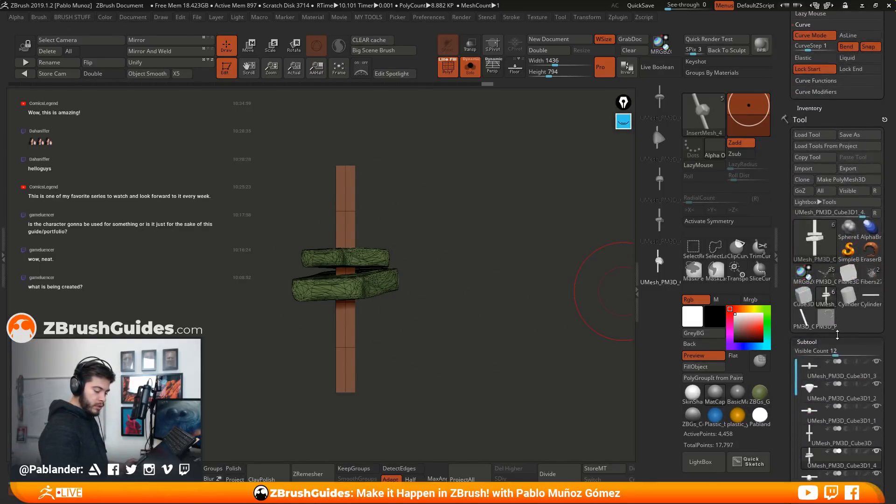
{"action": "scroll", "coordinate": [838, 335], "scroll_direction": "down", "scroll_amount": 3}
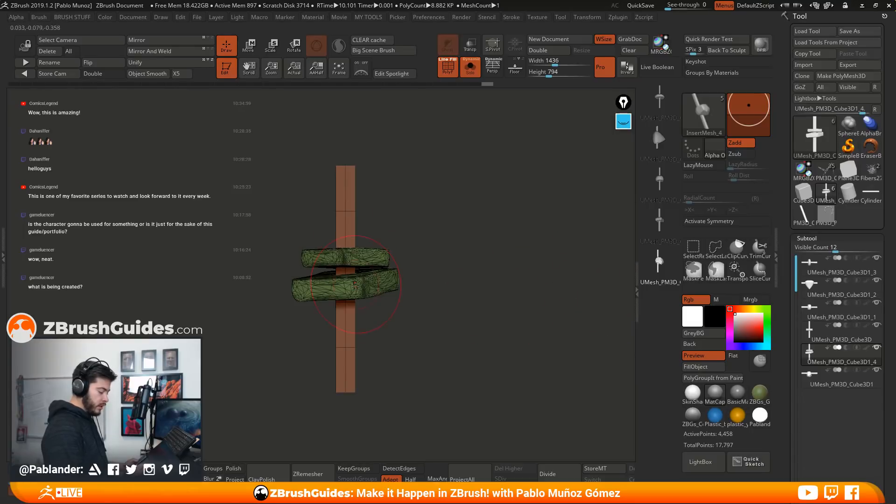
{"action": "left_click", "coordinate": [470, 68]}
{"action": "left_click", "coordinate": [470, 68]}
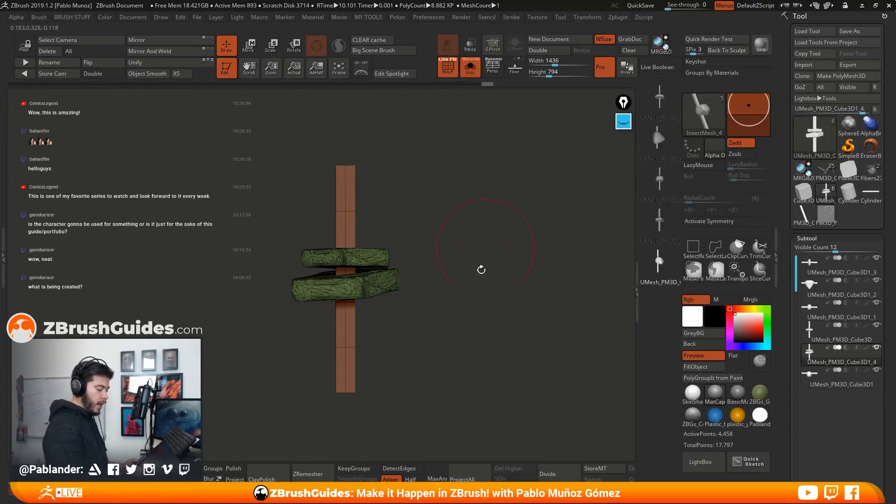
{"action": "left_click", "coordinate": [700, 113]}
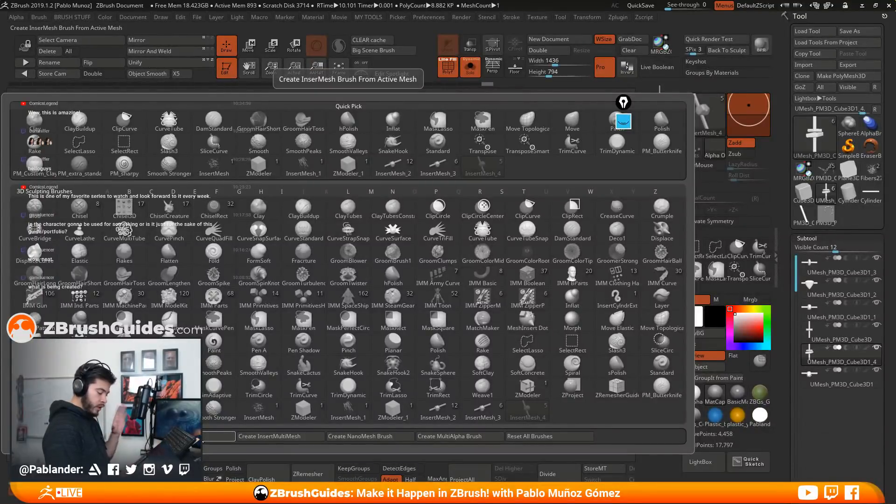
{"action": "left_click", "coordinate": [204, 439]}
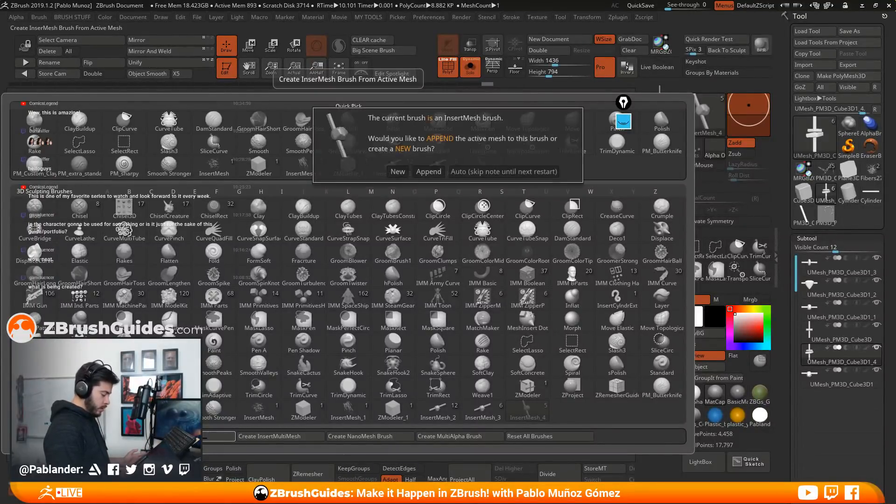
{"action": "left_click", "coordinate": [426, 172]}
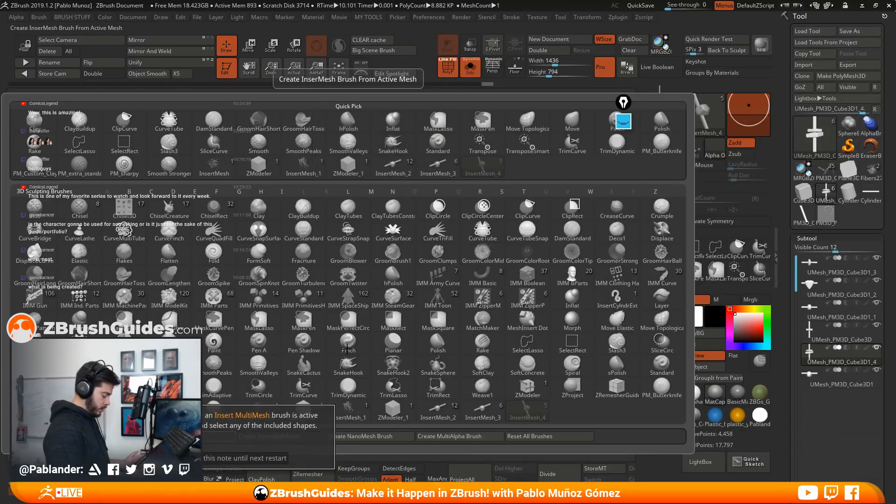
{"action": "left_click", "coordinate": [180, 455]}
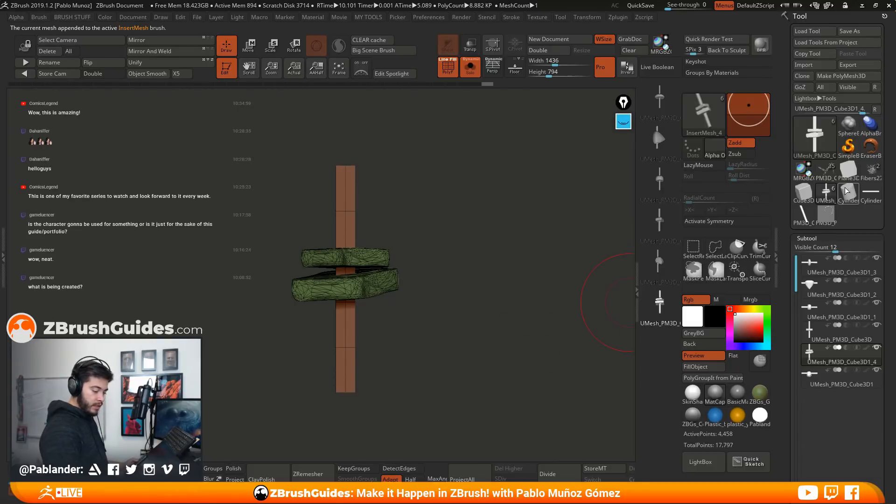
Switch back to the PM3D_Plane3D tool with PolyFrame off and update the arch-shaped chain with the newly appended two-stone piece
{"action": "mouse_move", "coordinate": [832, 235]}
{"action": "left_mouse_down"}
{"action": "mouse_move", "coordinate": [836, 92]}
{"action": "mouse_move", "coordinate": [830, 349]}
{"action": "mouse_move", "coordinate": [844, 262]}
{"action": "left_mouse_up"}
{"action": "left_click", "coordinate": [828, 409]}
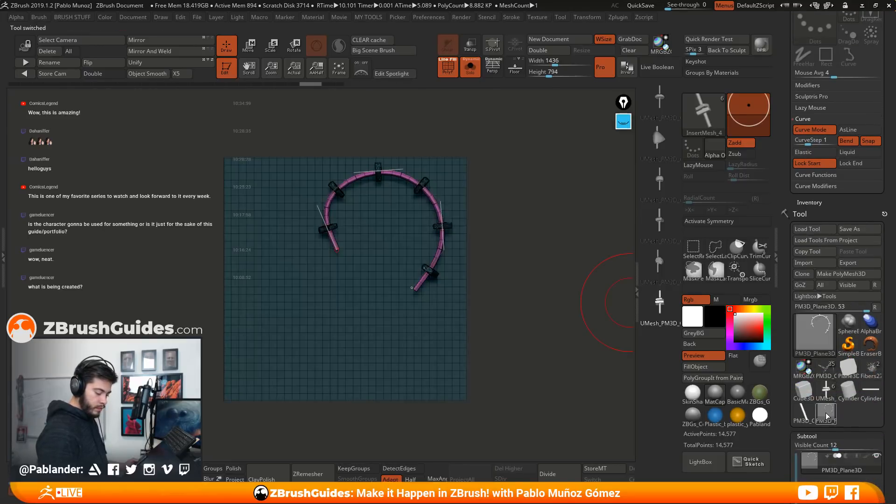
{"action": "left_click", "coordinate": [446, 73]}
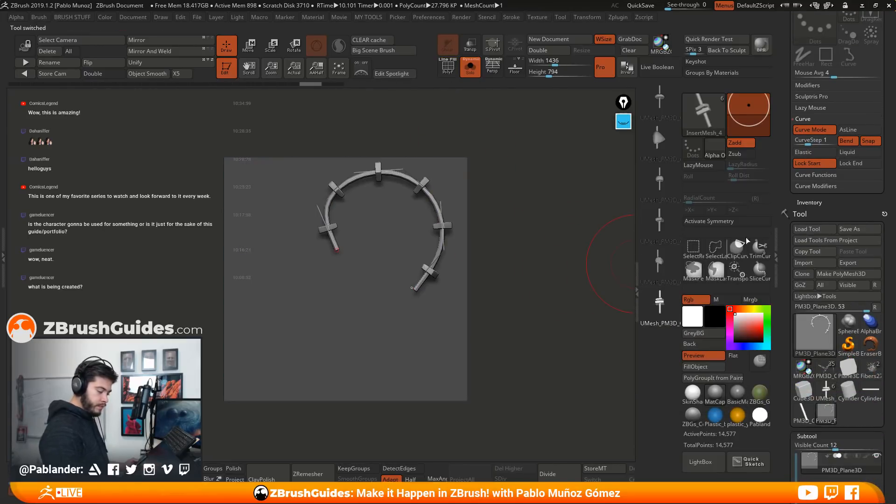
{"action": "left_click_drag", "start_coordinate": [835, 205], "coordinate": [826, 354]}
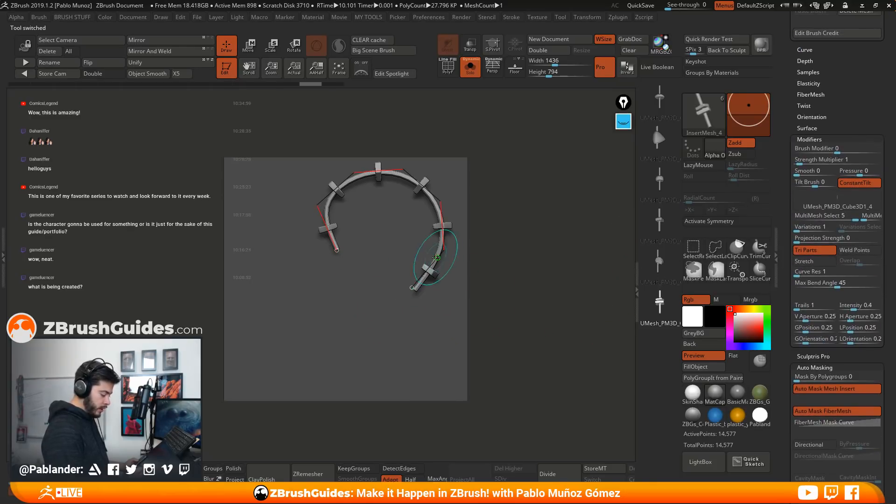
{"action": "left_click", "coordinate": [436, 269]}
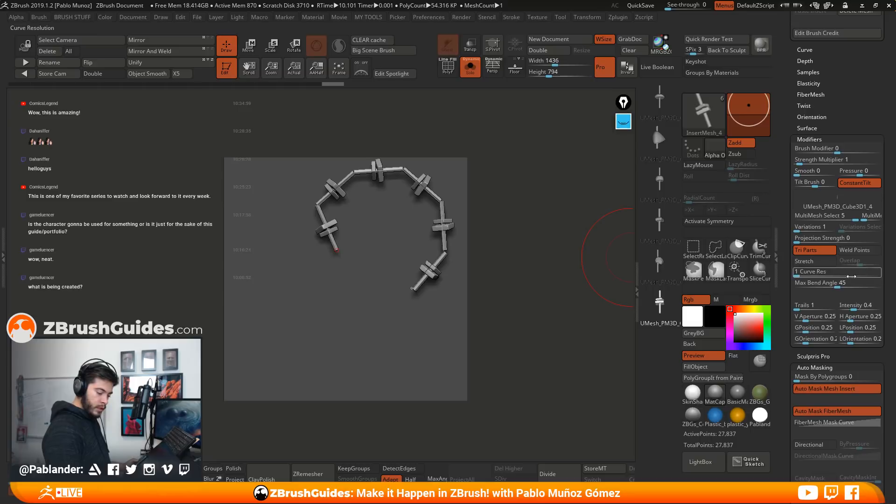
Turn on Weld Points and Stretch, set Curve Res to 20 for the two-stone piece, and pull the curve's lower end outward
{"action": "left_click", "coordinate": [857, 251]}
{"action": "left_click", "coordinate": [814, 262]}
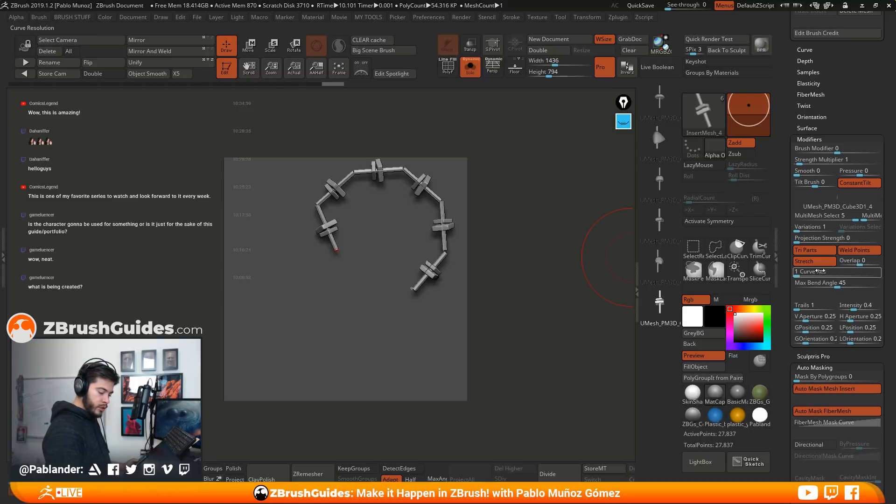
{"action": "type", "text": "20"}
{"action": "key", "text": "Return"}
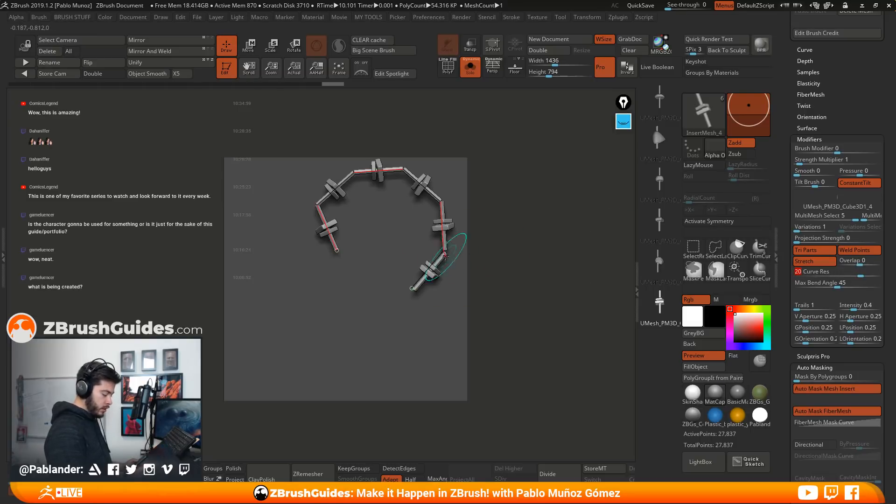
{"action": "mouse_move", "coordinate": [412, 289]}
{"action": "left_mouse_down"}
{"action": "mouse_move", "coordinate": [385, 299]}
{"action": "mouse_move", "coordinate": [387, 317]}
{"action": "mouse_move", "coordinate": [510, 317]}
{"action": "mouse_move", "coordinate": [493, 333]}
{"action": "left_mouse_up"}
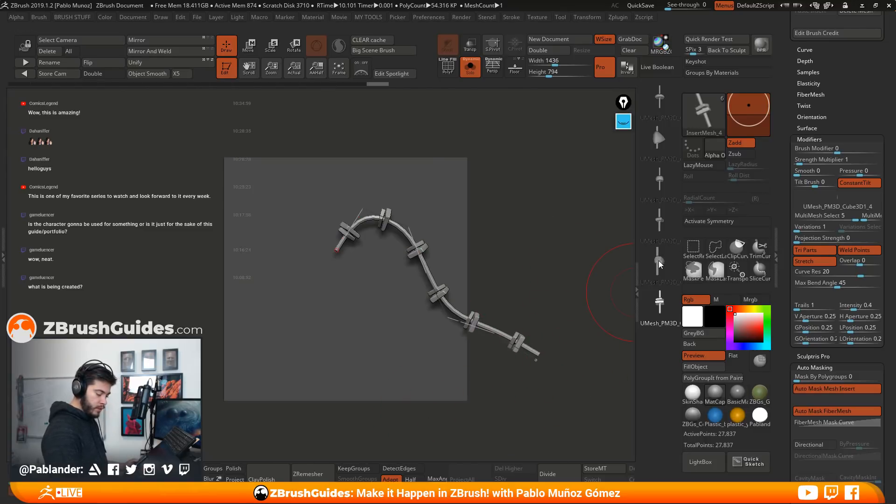
Select the single-stone piece UMesh_PM3D_Cube3D1 with Weld Points and Stretch on, and apply it to the existing curve
{"action": "left_click", "coordinate": [659, 264]}
{"action": "left_click", "coordinate": [856, 251]}
{"action": "left_click", "coordinate": [804, 261]}
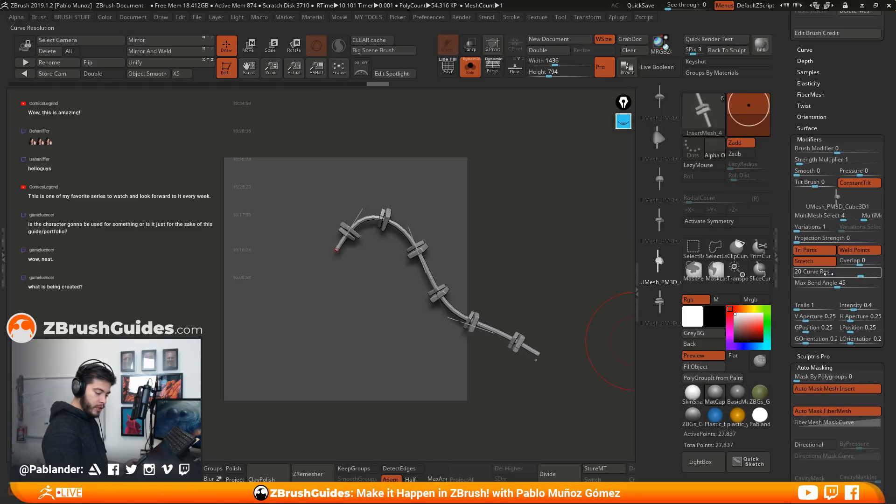
{"action": "left_click", "coordinate": [438, 296]}
Reshape the single-stone chain into a hanging U on the plane by moving its ends and middle
{"action": "mouse_move", "coordinate": [535, 359]}
{"action": "left_mouse_down"}
{"action": "mouse_move", "coordinate": [340, 370]}
{"action": "mouse_move", "coordinate": [300, 300]}
{"action": "mouse_move", "coordinate": [253, 273]}
{"action": "left_mouse_up"}
{"action": "left_click_drag", "start_coordinate": [391, 276], "coordinate": [429, 315]}
{"action": "left_click_drag", "start_coordinate": [349, 238], "coordinate": [419, 199]}
{"action": "left_click_drag", "start_coordinate": [317, 343], "coordinate": [262, 188]}
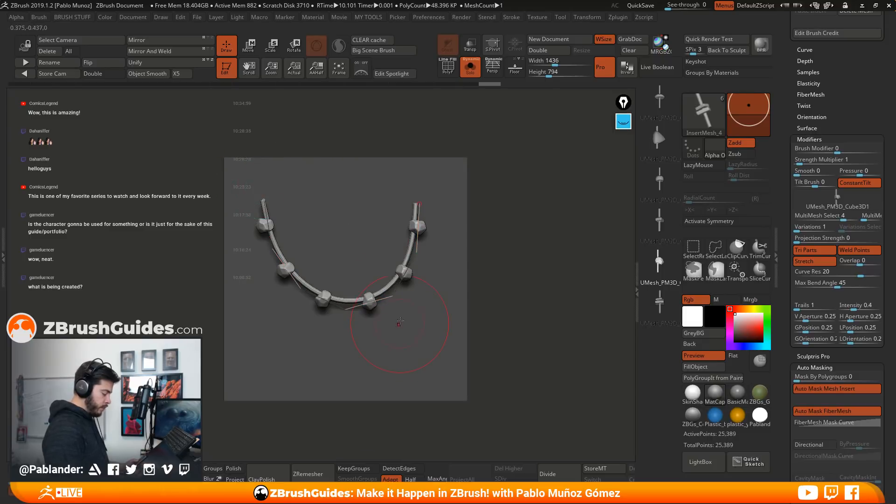
{"action": "left_click_drag", "start_coordinate": [420, 204], "coordinate": [426, 192]}
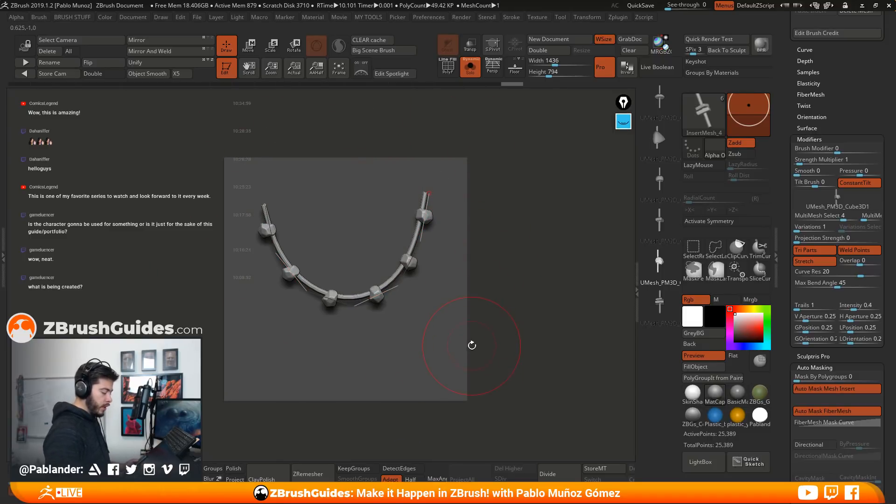
{"action": "left_click_drag", "start_coordinate": [427, 192], "coordinate": [428, 158]}
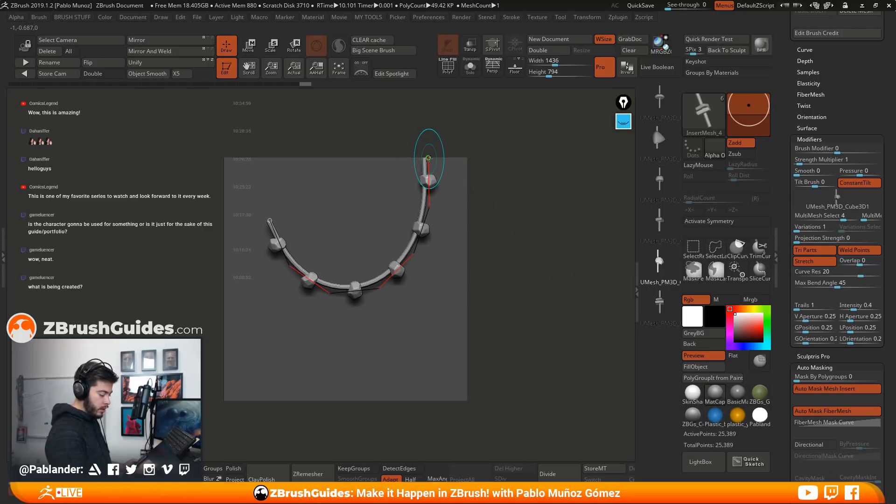
{"action": "left_click_drag", "start_coordinate": [269, 220], "coordinate": [264, 210]}
Turn on Lock End in the stroke's curve settings and adjust the bottom of the hanging chain
{"action": "mouse_move", "coordinate": [840, 122]}
{"action": "left_mouse_down"}
{"action": "mouse_move", "coordinate": [834, 249]}
{"action": "mouse_move", "coordinate": [833, 34]}
{"action": "left_mouse_up"}
{"action": "left_click_drag", "start_coordinate": [843, 320], "coordinate": [842, 61]}
{"action": "left_click_drag", "start_coordinate": [843, 312], "coordinate": [832, 73]}
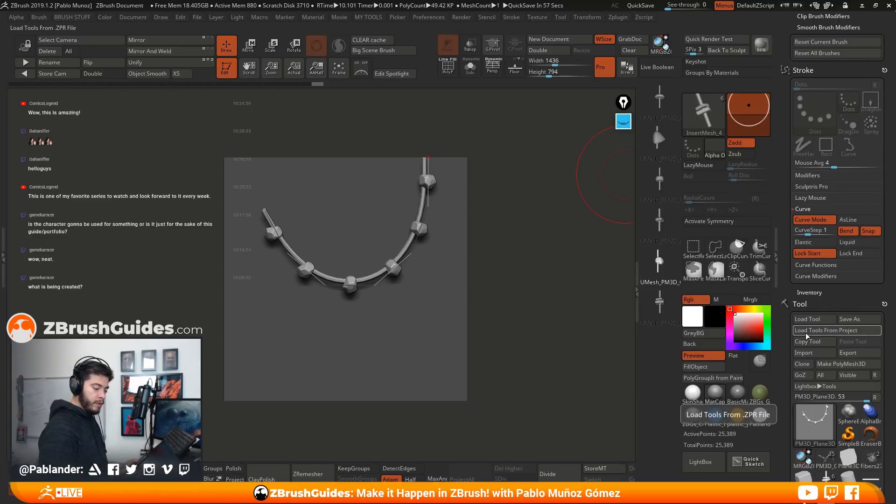
{"action": "mouse_move", "coordinate": [845, 294]}
{"action": "left_mouse_down"}
{"action": "mouse_move", "coordinate": [846, 302]}
{"action": "mouse_move", "coordinate": [846, 288]}
{"action": "left_mouse_up"}
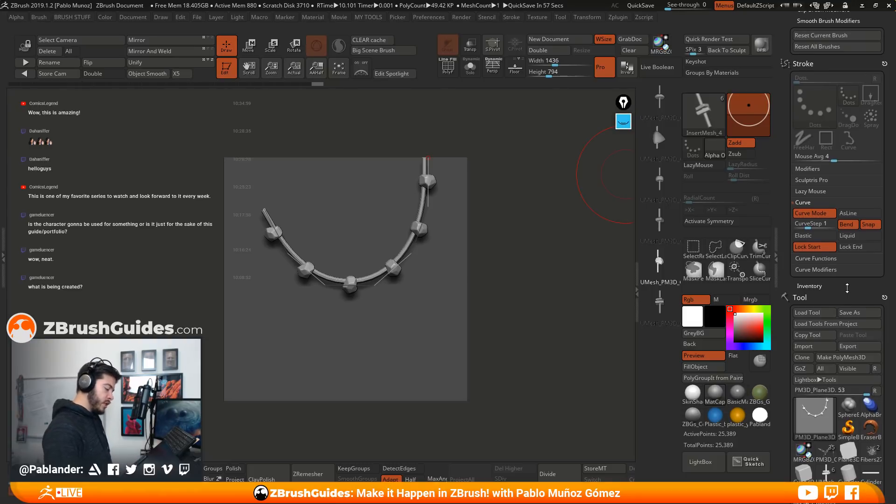
{"action": "left_click_drag", "start_coordinate": [848, 288], "coordinate": [848, 289]}
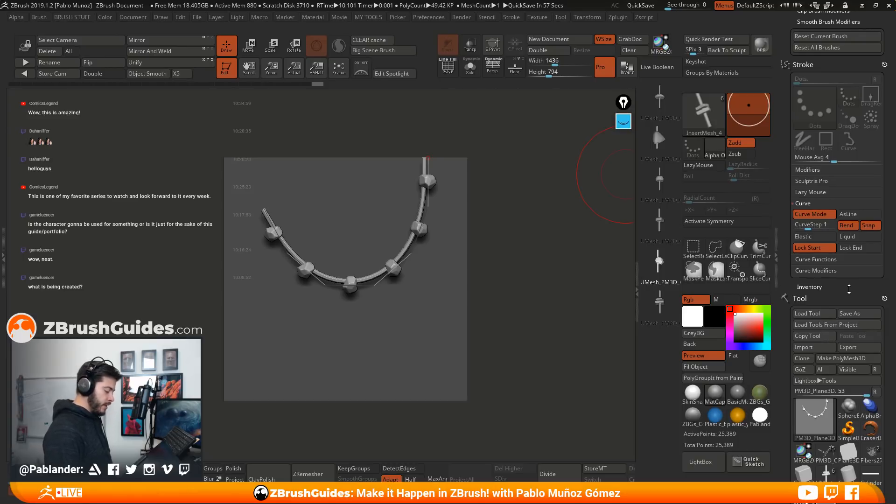
{"action": "mouse_move", "coordinate": [849, 290]}
{"action": "left_mouse_down"}
{"action": "mouse_move", "coordinate": [859, 279]}
{"action": "mouse_move", "coordinate": [839, 271]}
{"action": "mouse_move", "coordinate": [839, 244]}
{"action": "mouse_move", "coordinate": [839, 289]}
{"action": "left_mouse_up"}
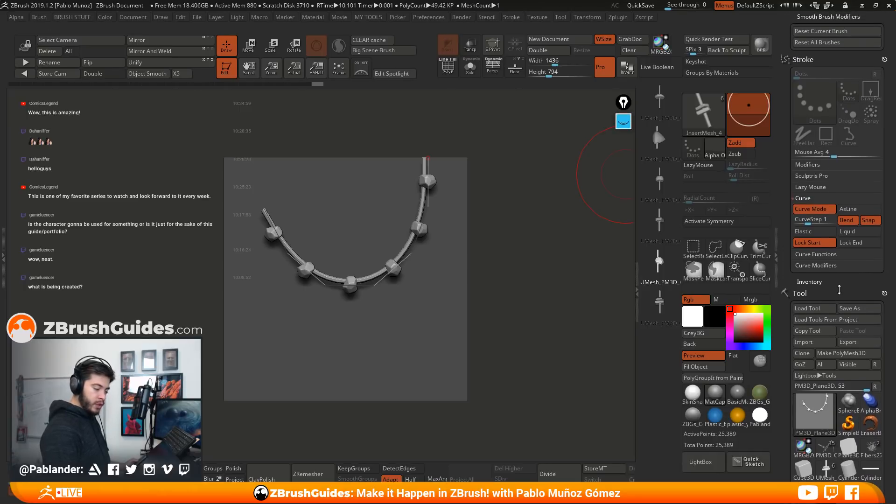
{"action": "left_click", "coordinate": [839, 290]}
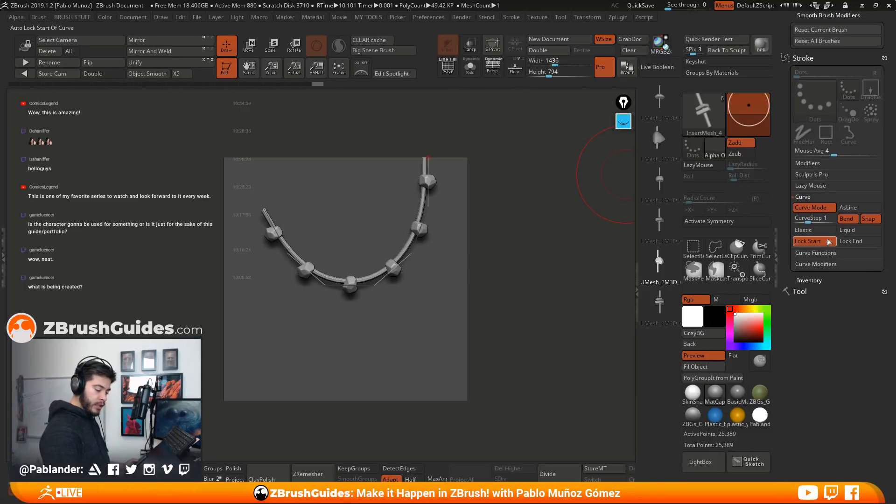
{"action": "left_click", "coordinate": [859, 241]}
{"action": "mouse_move", "coordinate": [341, 284]}
{"action": "left_mouse_down"}
{"action": "mouse_move", "coordinate": [324, 285]}
{"action": "mouse_move", "coordinate": [334, 275]}
{"action": "left_mouse_up"}
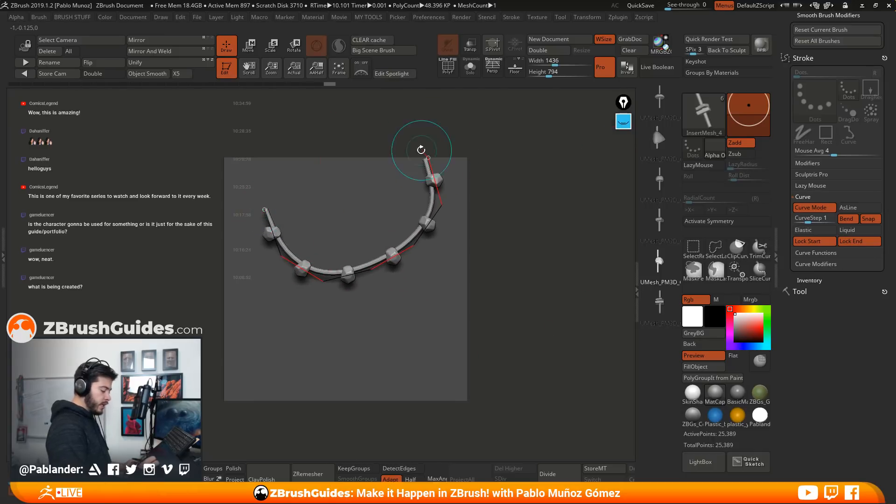
Move both ends of the chain closer together near the plane's upper edge to narrow the U
{"action": "left_click_drag", "start_coordinate": [427, 157], "coordinate": [405, 166]}
{"action": "left_click_drag", "start_coordinate": [266, 209], "coordinate": [291, 163]}
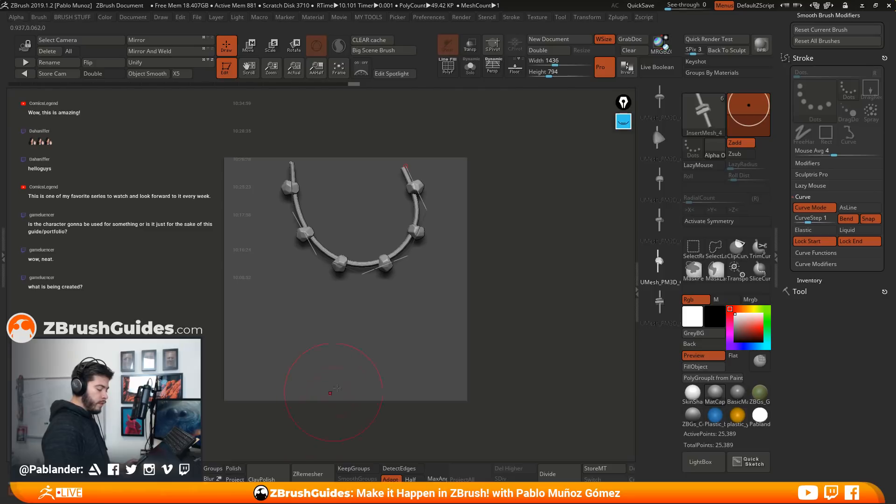
{"action": "left_click_drag", "start_coordinate": [405, 167], "coordinate": [390, 161]}
{"action": "left_click_drag", "start_coordinate": [292, 162], "coordinate": [306, 151]}
{"action": "left_click_drag", "start_coordinate": [390, 161], "coordinate": [401, 159]}
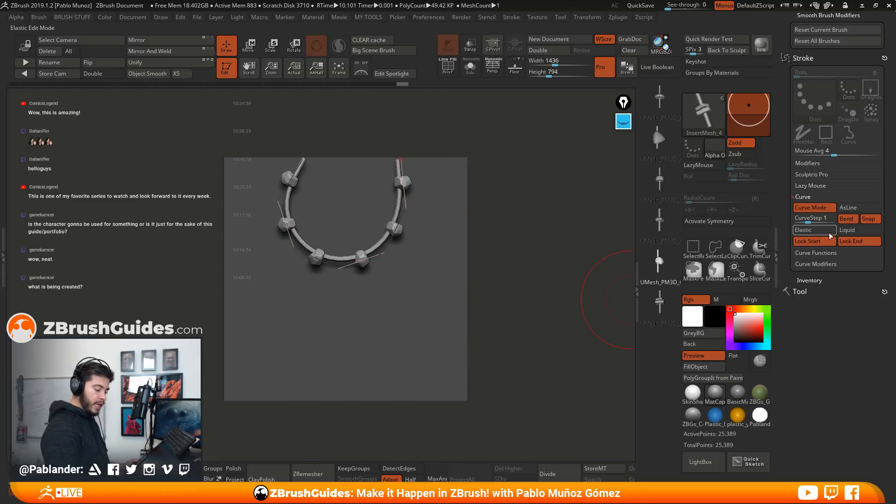
Turn on the Liquid curve mode and pull the bottom of the chain down into a longer necklace shape
{"action": "left_click", "coordinate": [858, 231]}
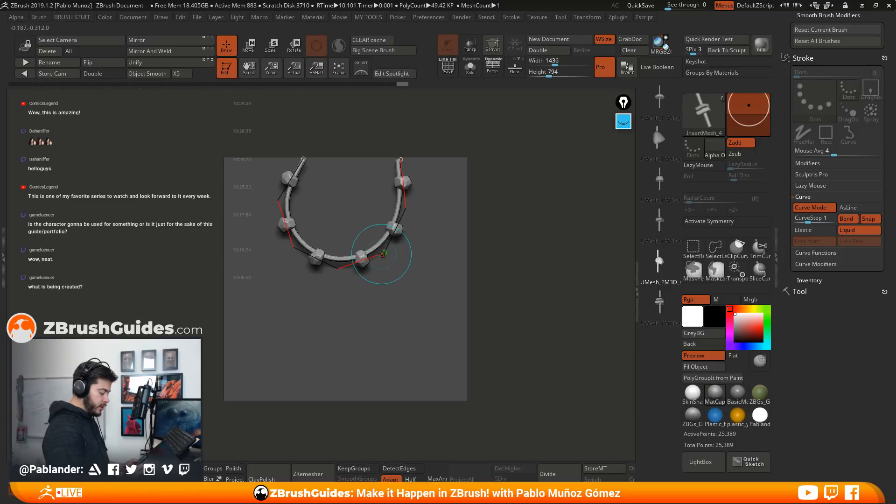
{"action": "left_click_drag", "start_coordinate": [382, 255], "coordinate": [299, 306]}
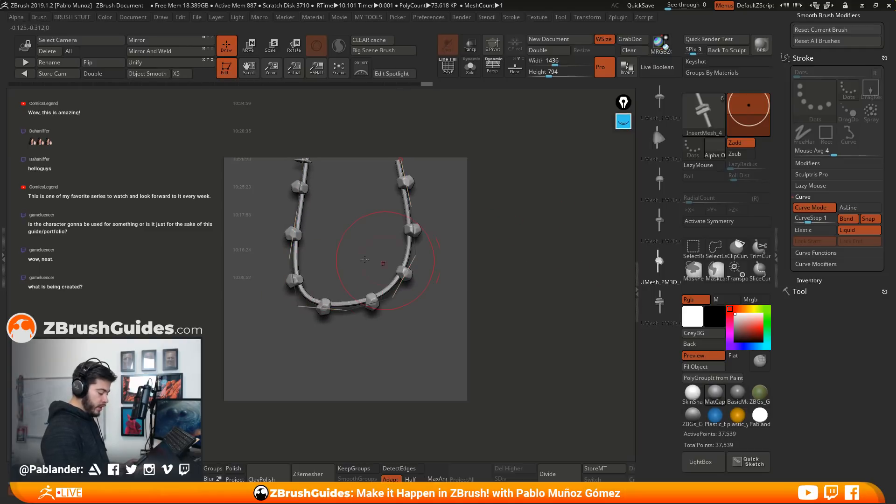
{"action": "left_click_drag", "start_coordinate": [290, 230], "coordinate": [378, 347]}
{"action": "left_click_drag", "start_coordinate": [417, 275], "coordinate": [374, 348]}
{"action": "left_click_drag", "start_coordinate": [315, 337], "coordinate": [309, 345]}
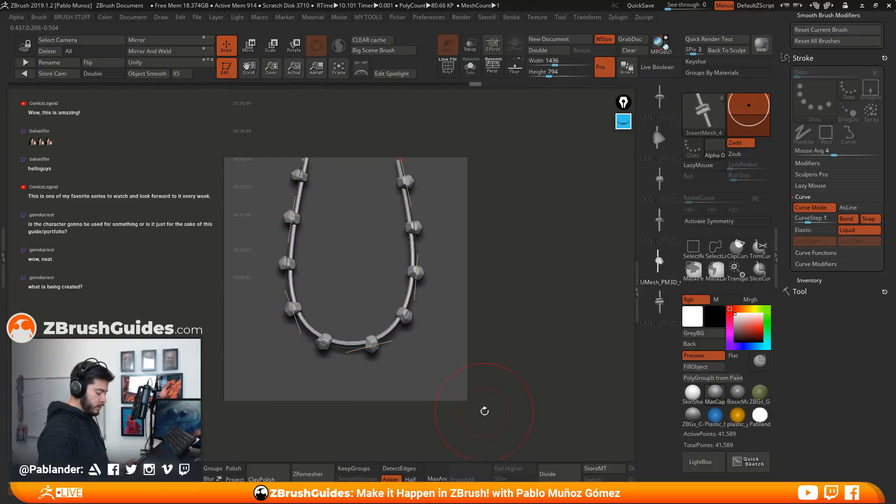
Refine the necklace-shaped curve by nudging its sides, its upper end and its lowest section
{"action": "left_click_drag", "start_coordinate": [288, 243], "coordinate": [276, 243]}
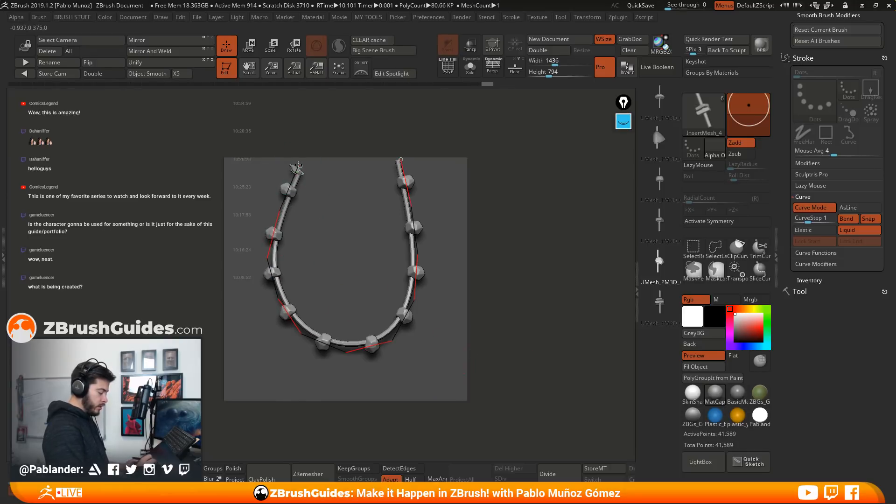
{"action": "left_click_drag", "start_coordinate": [299, 161], "coordinate": [299, 154]}
{"action": "left_click_drag", "start_coordinate": [277, 281], "coordinate": [275, 287]}
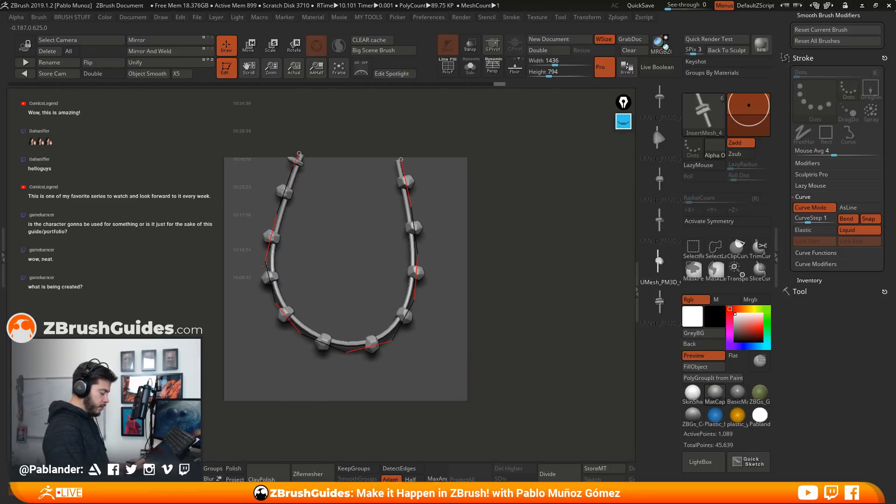
{"action": "left_click_drag", "start_coordinate": [415, 257], "coordinate": [425, 255]}
{"action": "left_click_drag", "start_coordinate": [385, 342], "coordinate": [392, 339]}
{"action": "left_click_drag", "start_coordinate": [317, 337], "coordinate": [299, 333]}
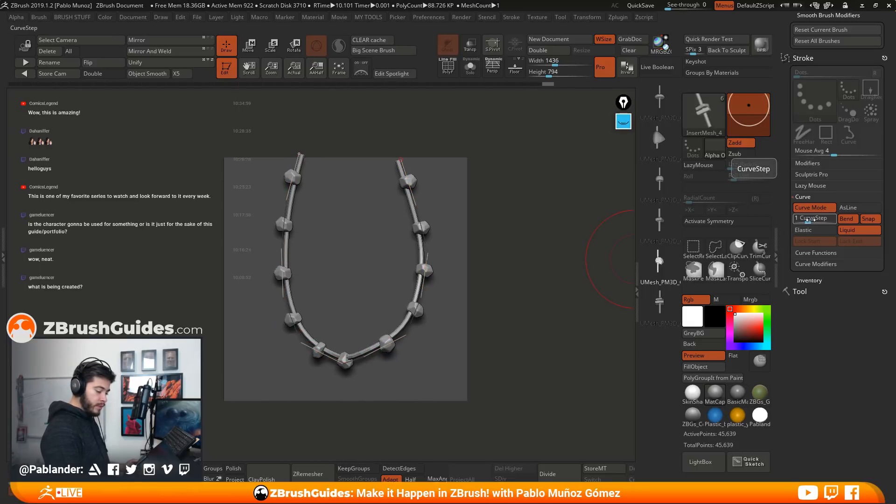
{"action": "left_click_drag", "start_coordinate": [347, 362], "coordinate": [341, 358]}
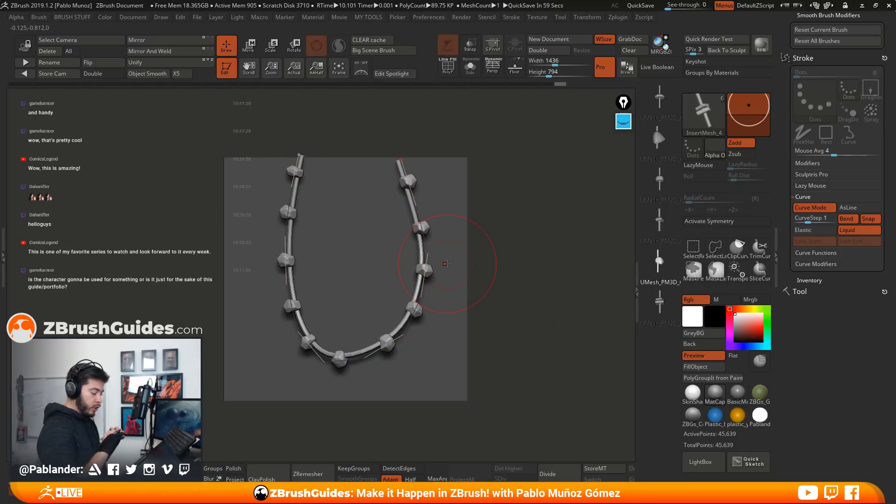
Preview the other brush pieces on the necklace curve, including the flat-stone and pointed ones, and select the brush's first piece
{"action": "left_click", "coordinate": [661, 221]}
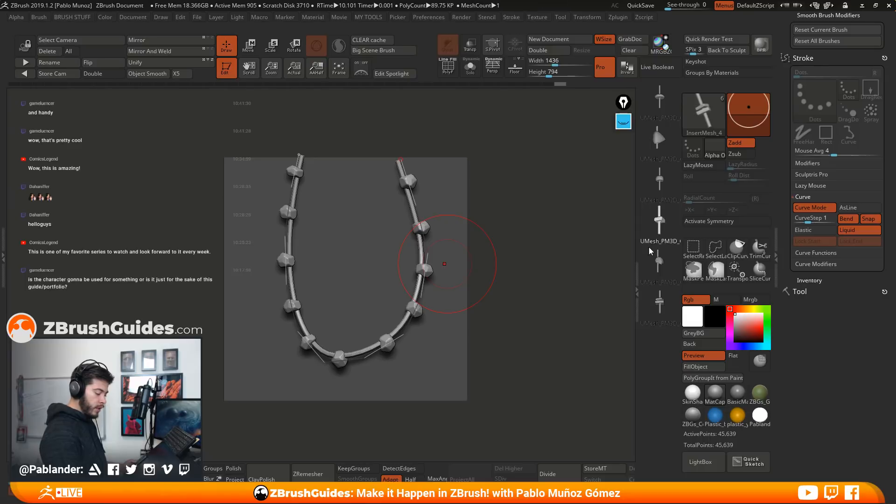
{"action": "left_click", "coordinate": [658, 299]}
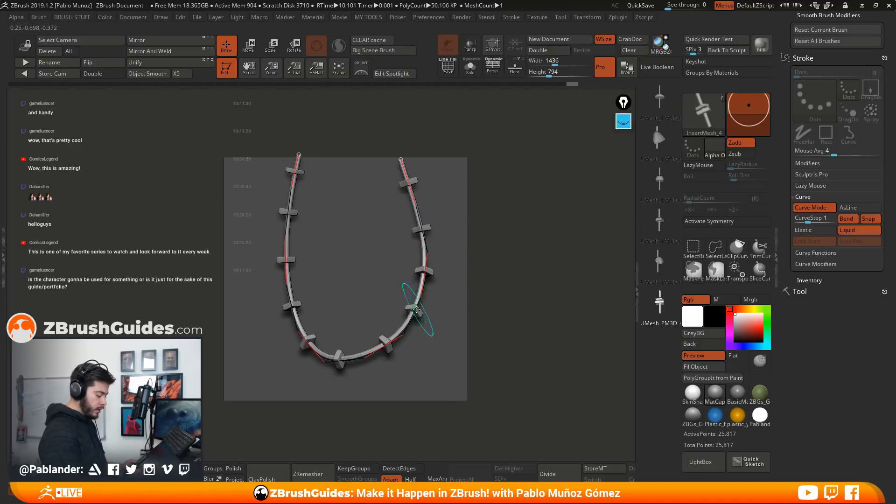
{"action": "left_click", "coordinate": [659, 182]}
{"action": "left_click", "coordinate": [419, 297]}
{"action": "left_click", "coordinate": [658, 142]}
{"action": "left_click", "coordinate": [419, 297]}
{"action": "left_click", "coordinate": [656, 108]}
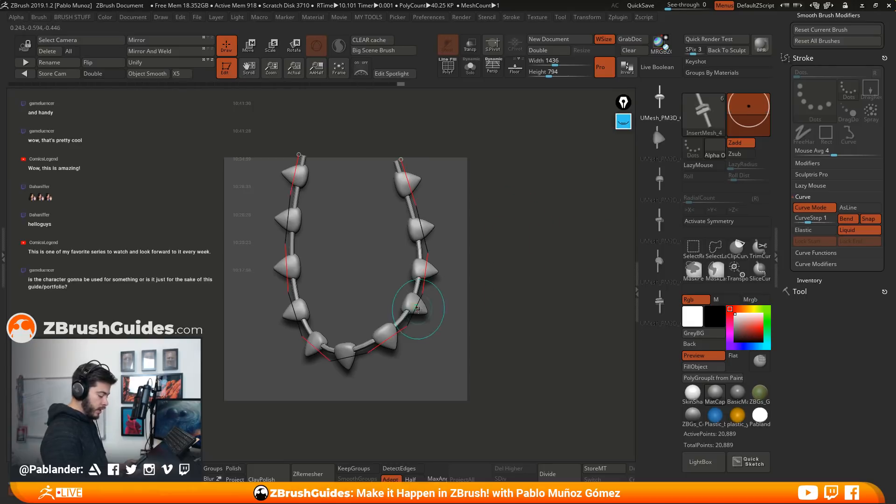
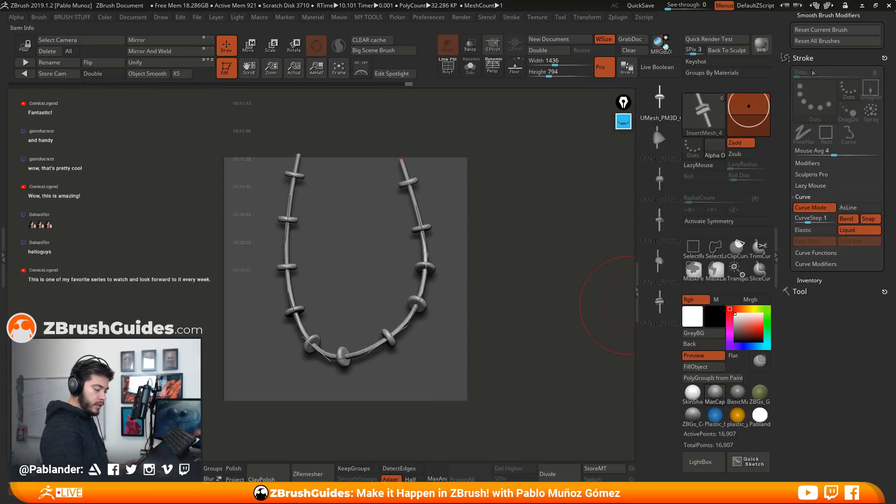
Split the unmasked beaded strand off from the plane as a separate subtool
{"action": "left_click_drag", "start_coordinate": [818, 295], "coordinate": [817, 369]}
{"action": "mouse_move", "coordinate": [818, 144]}
{"action": "left_mouse_down"}
{"action": "mouse_move", "coordinate": [819, 282]}
{"action": "mouse_move", "coordinate": [820, 180]}
{"action": "left_mouse_up"}
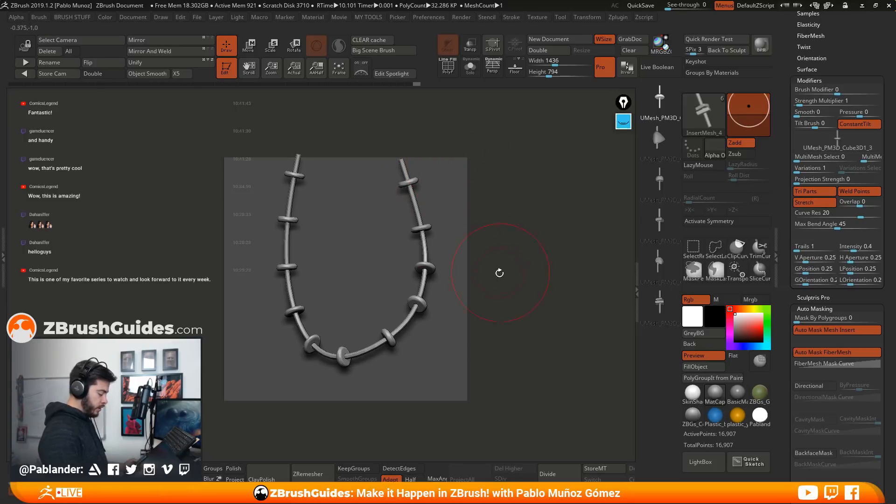
{"action": "key", "text": "space"}
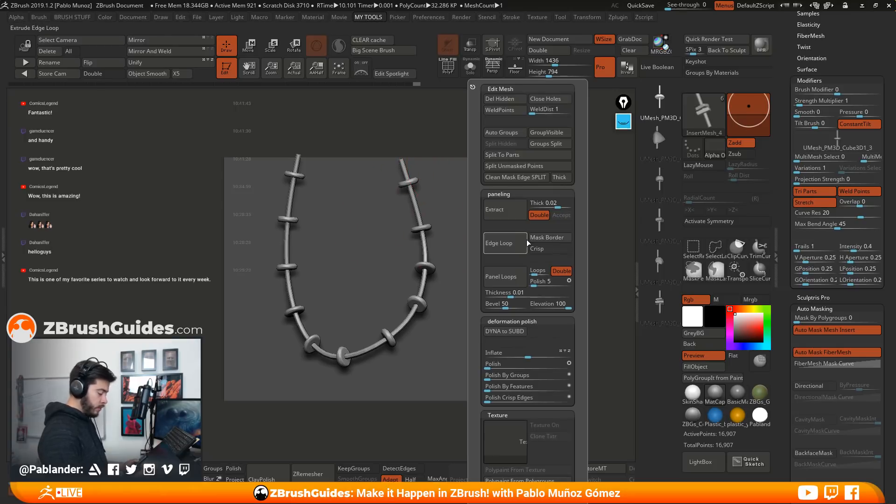
{"action": "left_click", "coordinate": [523, 167]}
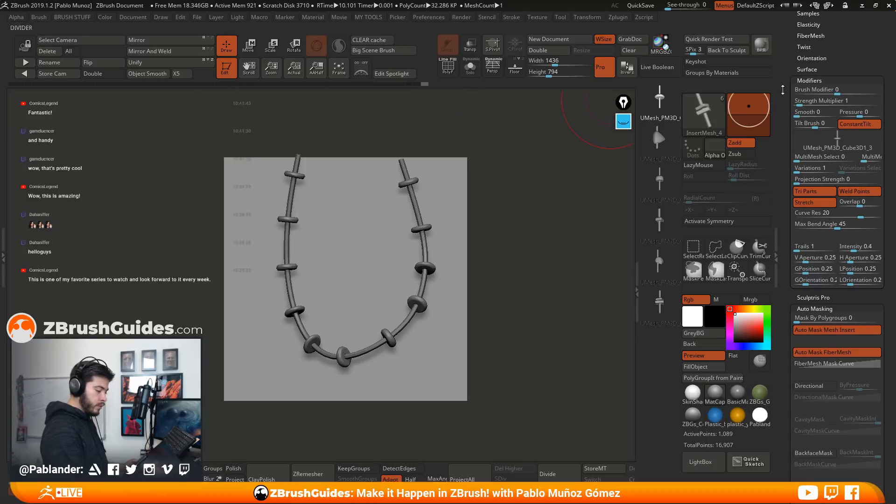
Hide the beaded strand's subtool so that only the plane is shown
{"action": "scroll", "coordinate": [837, 131], "scroll_direction": "up", "scroll_amount": 5}
{"action": "scroll", "coordinate": [837, 132], "scroll_direction": "down", "scroll_amount": 10}
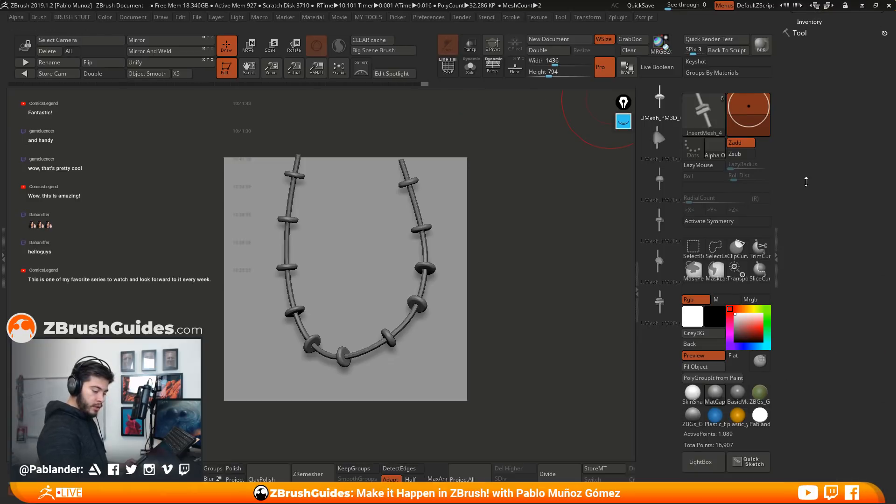
{"action": "scroll", "coordinate": [808, 228], "scroll_direction": "down", "scroll_amount": 2}
{"action": "left_click", "coordinate": [813, 279]}
{"action": "left_click_drag", "start_coordinate": [816, 278], "coordinate": [828, 112]}
{"action": "left_click", "coordinate": [876, 177]}
Set the insert brush's MultiMesh Select modifier to 5, choosing the last mesh
{"action": "scroll", "coordinate": [819, 245], "scroll_direction": "up", "scroll_amount": 10}
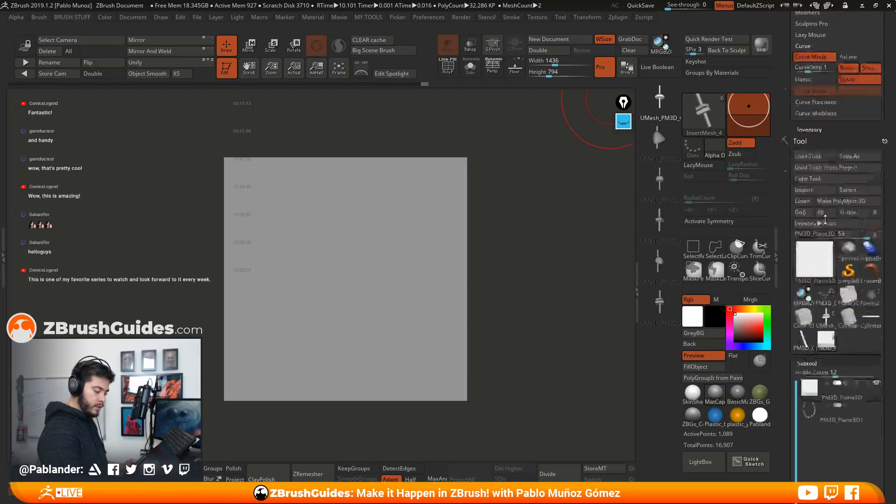
{"action": "scroll", "coordinate": [820, 245], "scroll_direction": "up", "scroll_amount": 10}
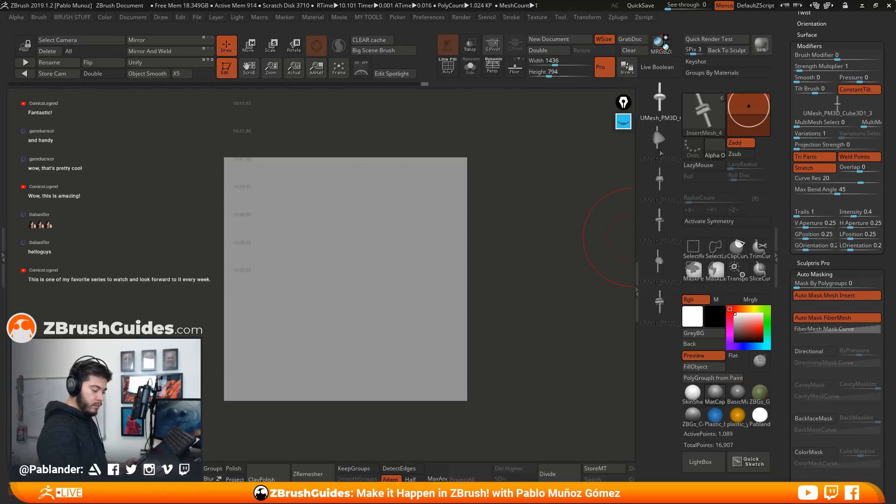
{"action": "scroll", "coordinate": [798, 308], "scroll_direction": "up", "scroll_amount": 5}
{"action": "left_click_drag", "start_coordinate": [798, 309], "coordinate": [799, 315]}
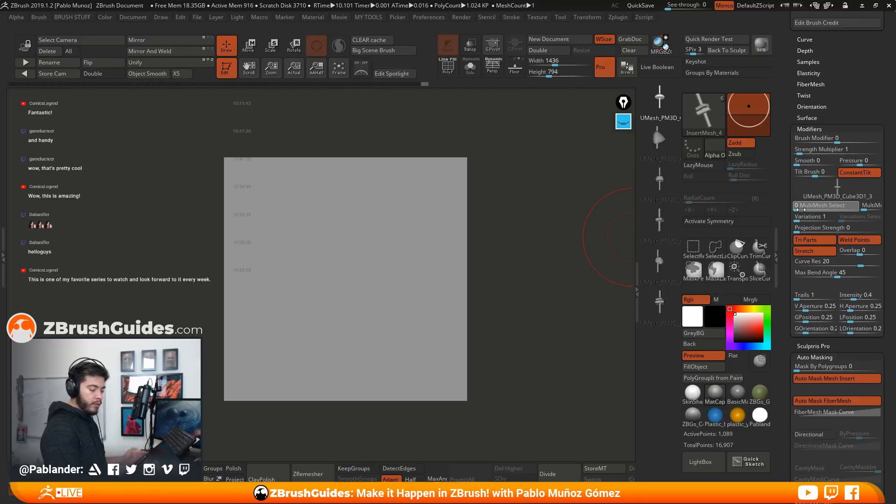
{"action": "left_click_drag", "start_coordinate": [797, 209], "coordinate": [807, 208]}
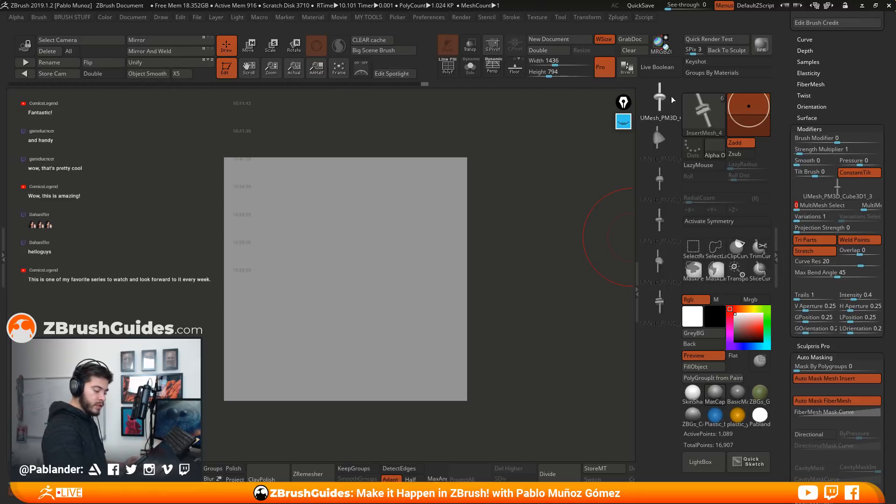
{"action": "left_click_drag", "start_coordinate": [798, 208], "coordinate": [852, 206]}
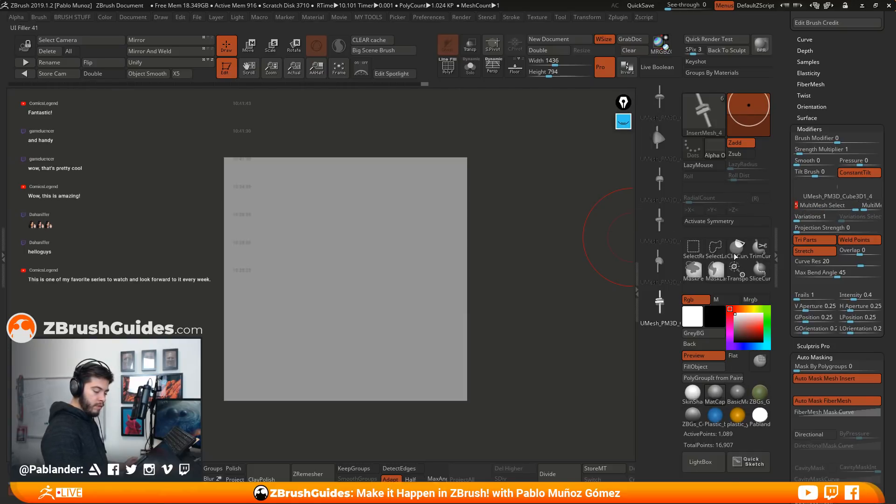
Step MultiMesh Select back down one mesh at a time to 0, the first mesh
{"action": "left_click", "coordinate": [844, 209]}
{"action": "left_click", "coordinate": [833, 209]}
{"action": "left_click", "coordinate": [821, 210]}
{"action": "left_click", "coordinate": [811, 211]}
{"action": "left_click", "coordinate": [798, 210]}
{"action": "mouse_move", "coordinate": [798, 210]}
{"action": "left_mouse_down"}
{"action": "mouse_move", "coordinate": [844, 209]}
{"action": "mouse_move", "coordinate": [796, 210]}
{"action": "left_mouse_up"}
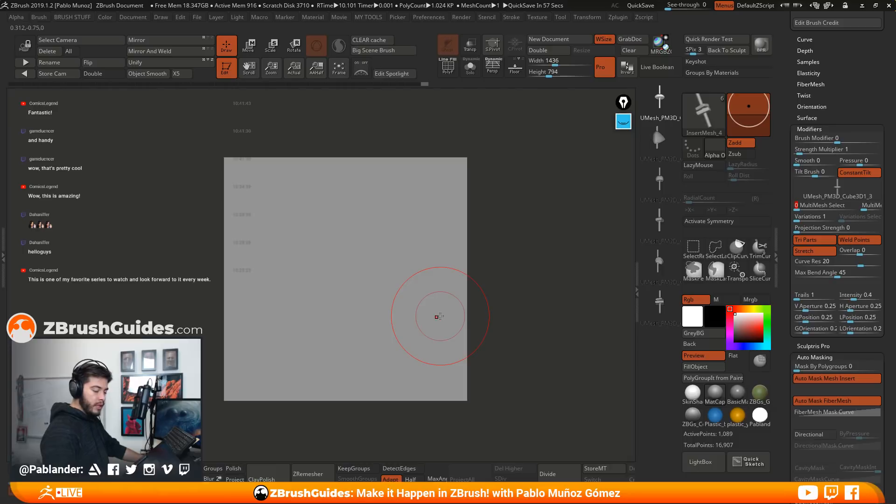
Set MultiMesh Variations to 3 for the first insert mesh
{"action": "mouse_move", "coordinate": [816, 200]}
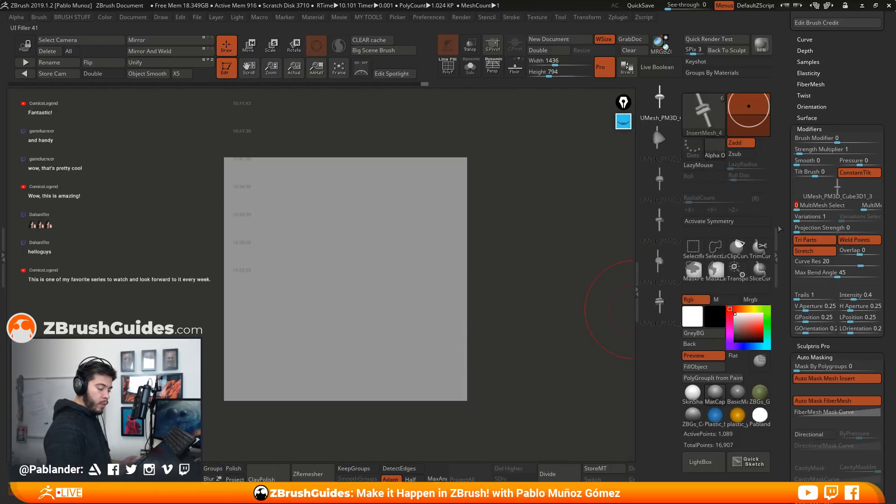
{"action": "left_click", "coordinate": [809, 216]}
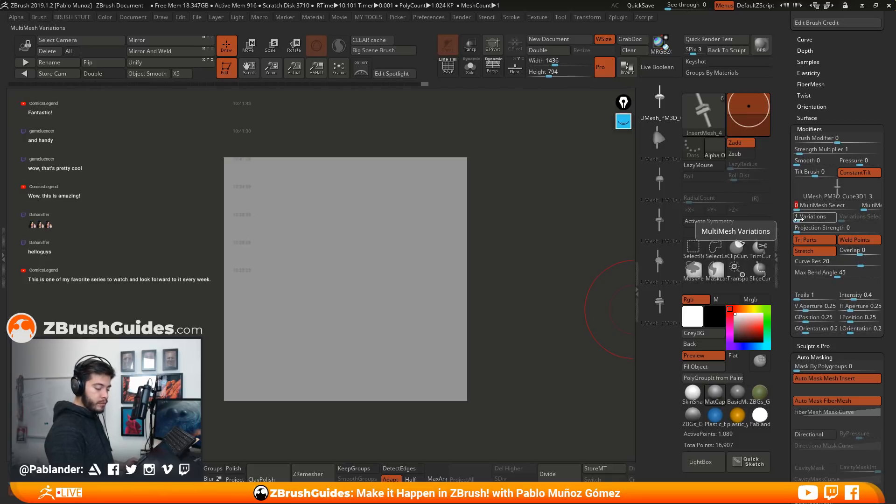
{"action": "type", "text": "3"}
{"action": "key", "text": "Return"}
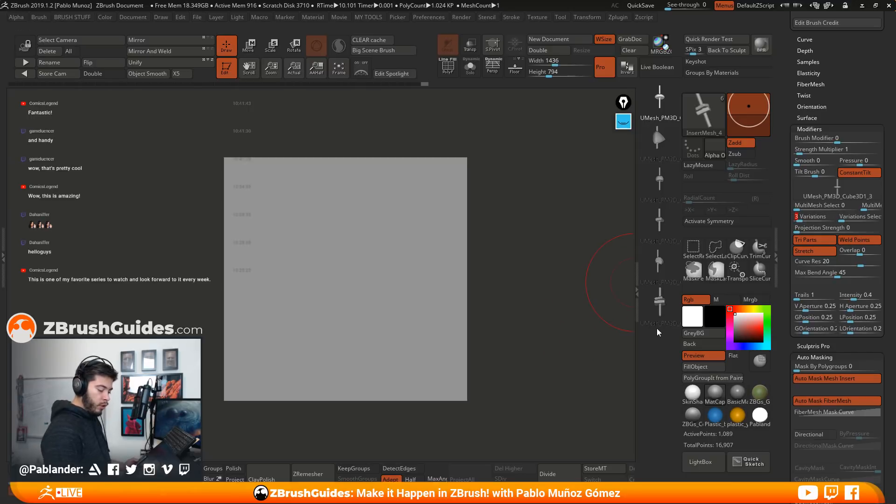
Sketch a blue example curve and mark the variation modifiers with the screen annotation pen, and erase all the marks
{"action": "left_click", "coordinate": [624, 122]}
{"action": "mouse_move", "coordinate": [623, 103]}
{"action": "left_mouse_down"}
{"action": "mouse_move", "coordinate": [80, 129]}
{"action": "mouse_move", "coordinate": [397, 159]}
{"action": "mouse_move", "coordinate": [526, 247]}
{"action": "mouse_move", "coordinate": [580, 252]}
{"action": "mouse_move", "coordinate": [445, 201]}
{"action": "mouse_move", "coordinate": [238, 228]}
{"action": "mouse_move", "coordinate": [219, 239]}
{"action": "mouse_move", "coordinate": [223, 264]}
{"action": "mouse_move", "coordinate": [215, 265]}
{"action": "left_mouse_up"}
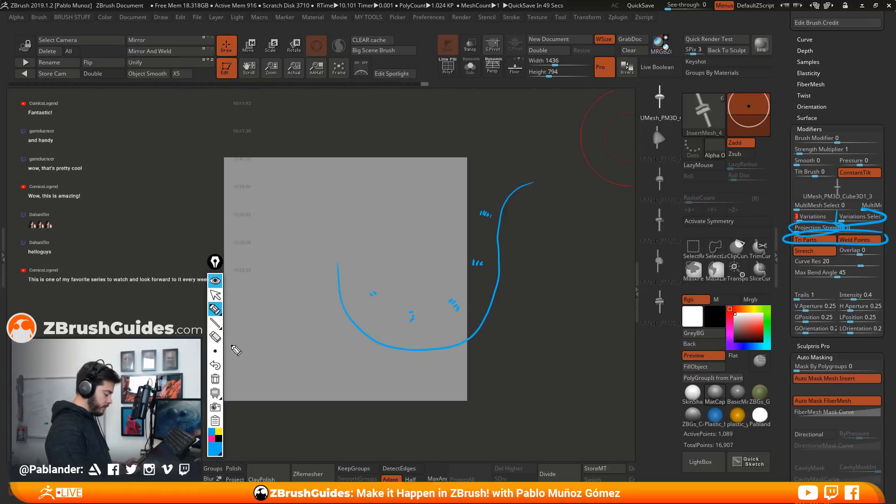
{"action": "left_click", "coordinate": [216, 379]}
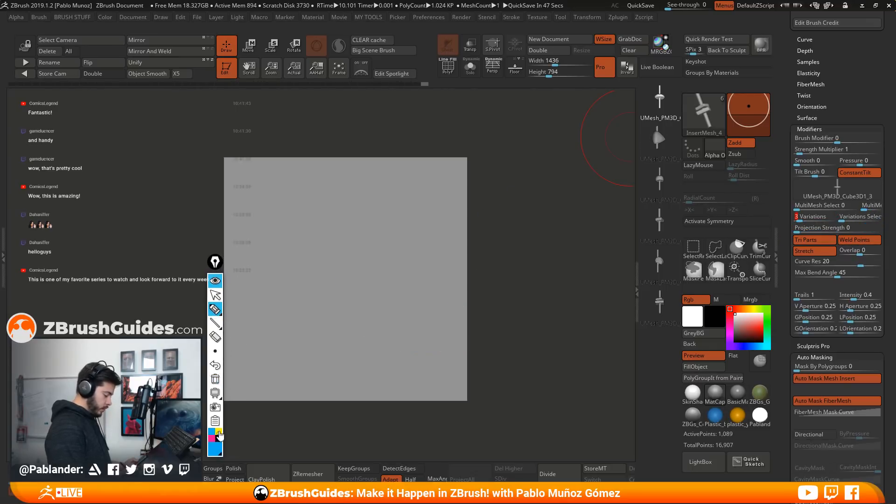
Outline the Variations value, the mesh preview and the first three insert meshes in yellow, and tick those three meshes
{"action": "left_click_drag", "start_coordinate": [809, 216], "coordinate": [807, 210]}
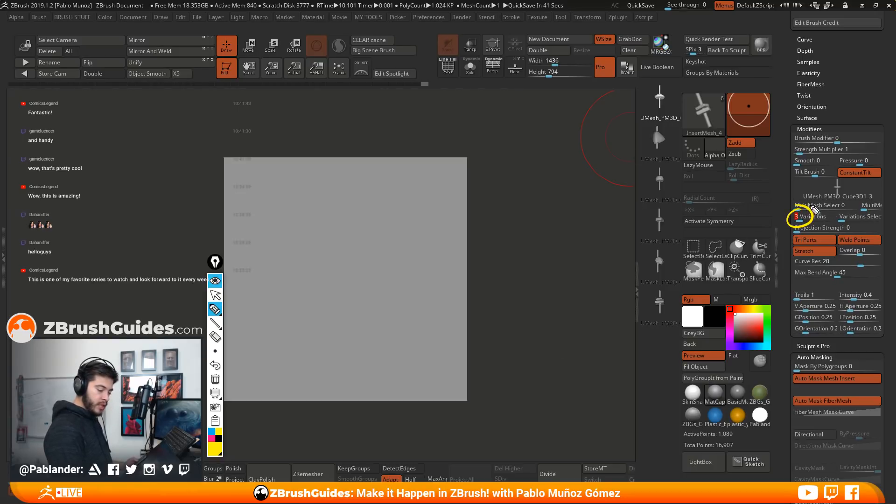
{"action": "mouse_move", "coordinate": [831, 201]}
{"action": "left_mouse_down"}
{"action": "mouse_move", "coordinate": [878, 177]}
{"action": "mouse_move", "coordinate": [794, 205]}
{"action": "left_mouse_up"}
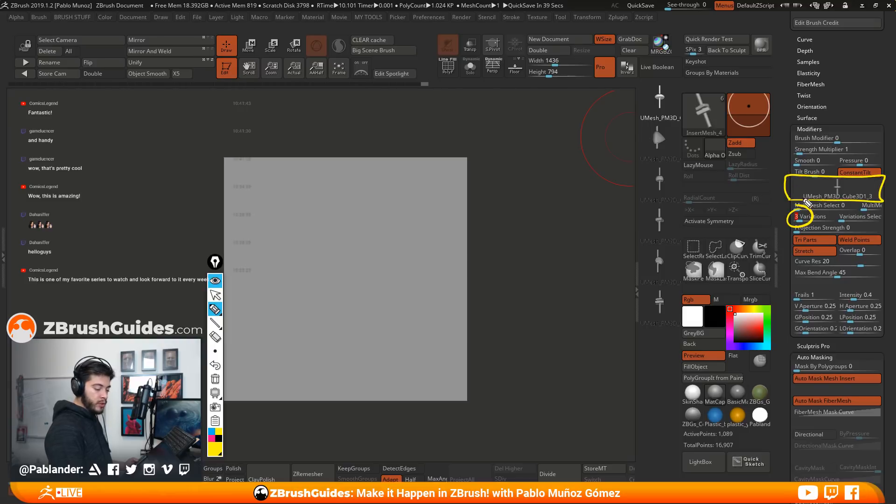
{"action": "left_click_drag", "start_coordinate": [642, 91], "coordinate": [686, 90]}
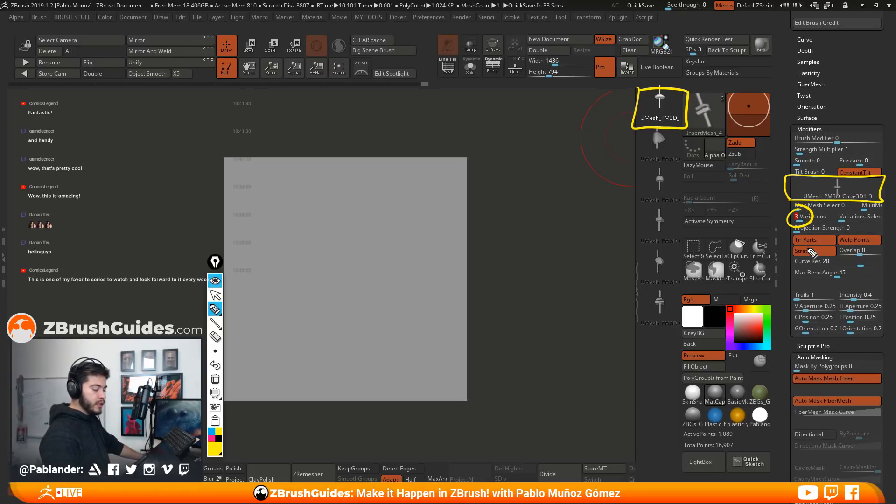
{"action": "mouse_move", "coordinate": [647, 122]}
{"action": "left_mouse_down"}
{"action": "mouse_move", "coordinate": [637, 133]}
{"action": "mouse_move", "coordinate": [647, 194]}
{"action": "mouse_move", "coordinate": [690, 197]}
{"action": "left_mouse_up"}
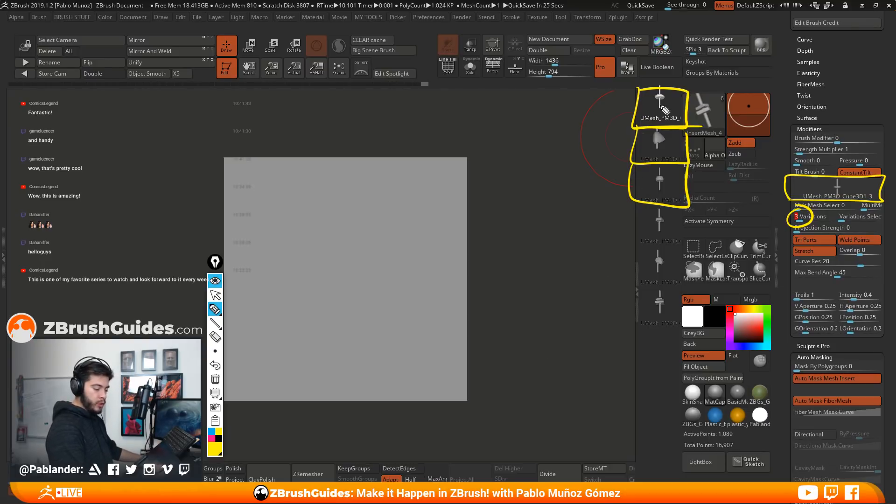
{"action": "left_click_drag", "start_coordinate": [681, 109], "coordinate": [688, 99]}
{"action": "left_click_drag", "start_coordinate": [675, 149], "coordinate": [686, 141]}
{"action": "left_click_drag", "start_coordinate": [673, 181], "coordinate": [686, 175]}
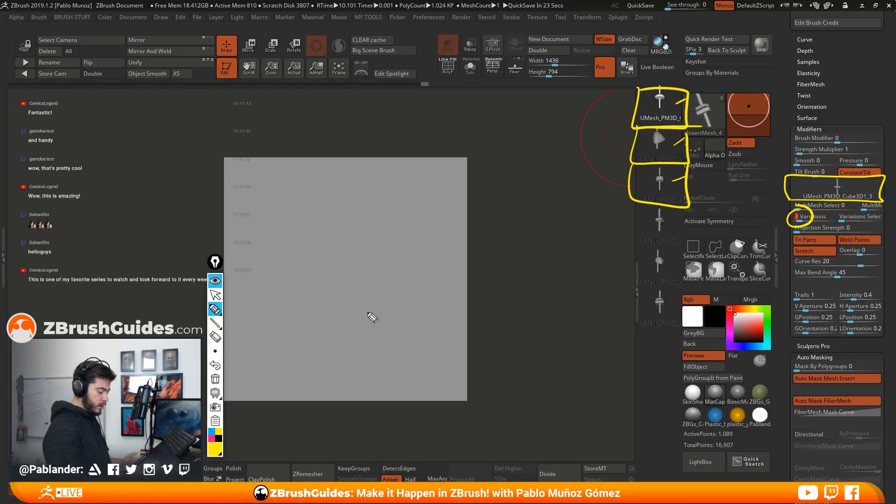
Try out the Variations Selector mode for the first insert mesh and erase the yellow annotations
{"action": "left_click", "coordinate": [216, 297]}
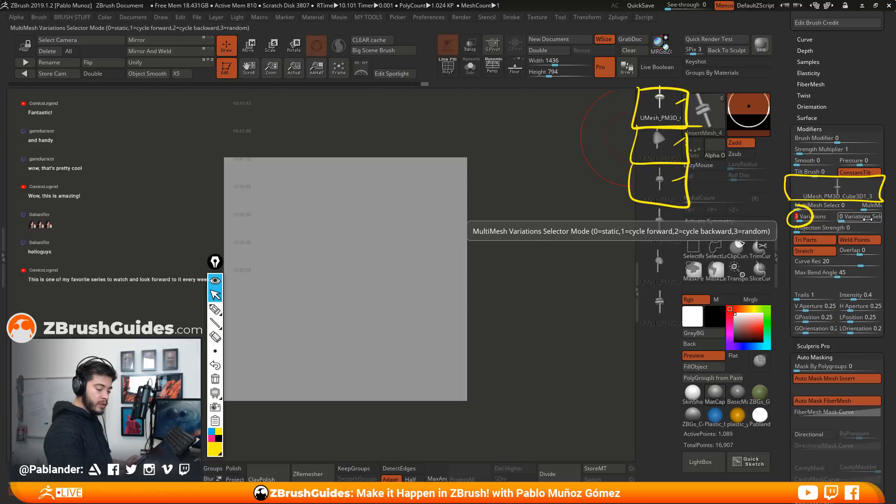
{"action": "left_click", "coordinate": [846, 220]}
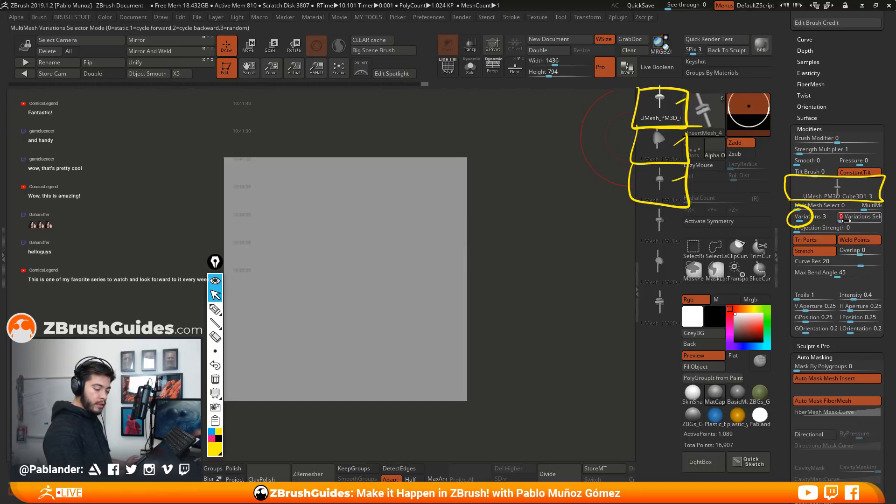
{"action": "left_click_drag", "start_coordinate": [847, 219], "coordinate": [866, 219]}
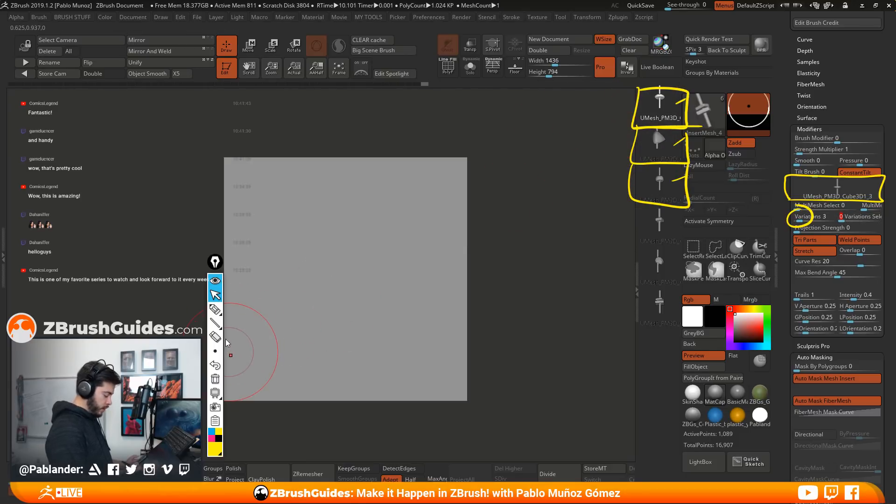
{"action": "left_click", "coordinate": [215, 379]}
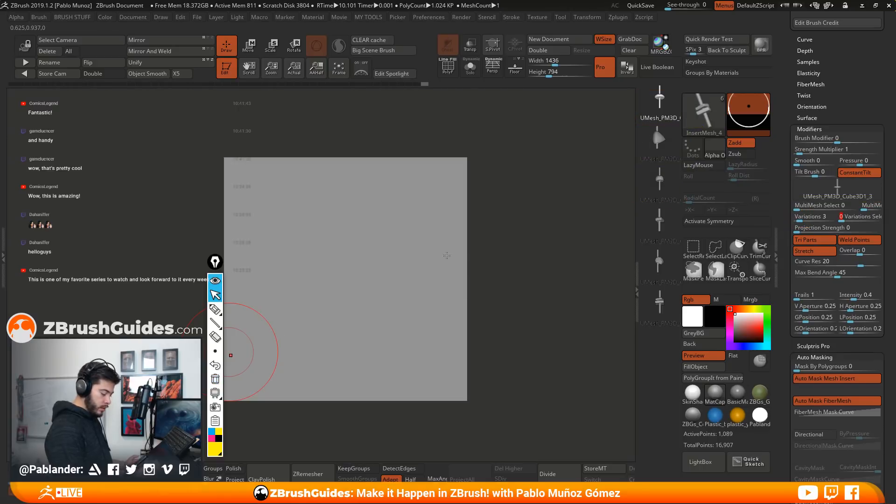
Choose the third insert mesh and outline it and the two meshes below it in yellow
{"action": "left_click", "coordinate": [659, 180]}
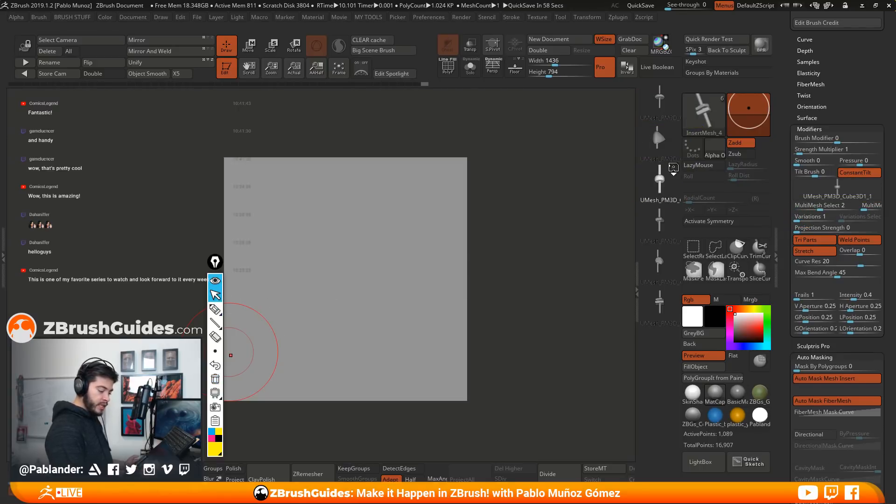
{"action": "left_click", "coordinate": [230, 309]}
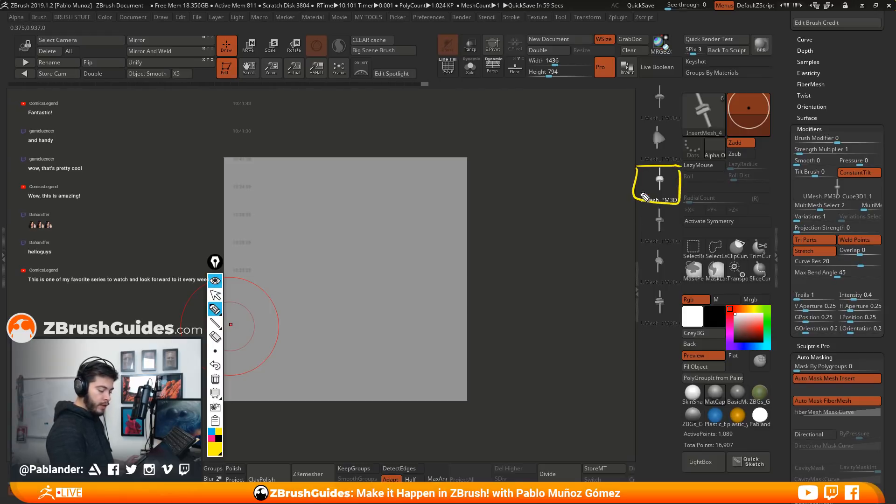
{"action": "left_click_drag", "start_coordinate": [637, 276], "coordinate": [684, 241]}
{"action": "left_click", "coordinate": [216, 295]}
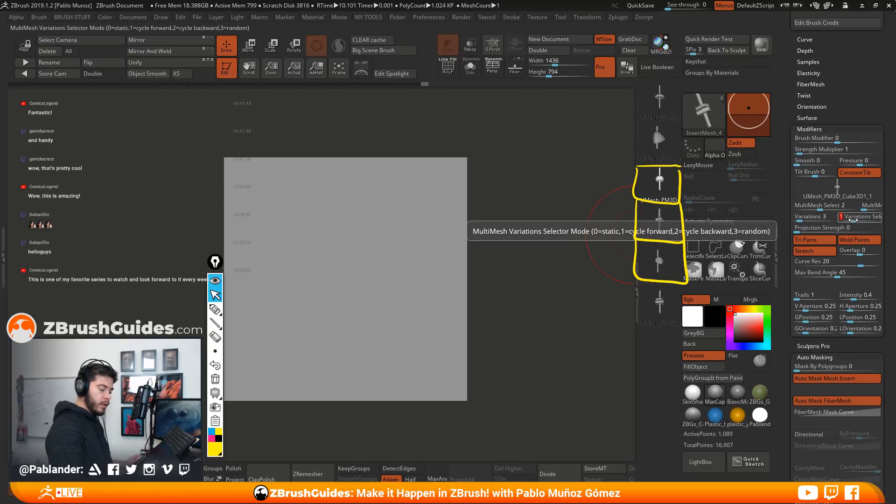
Set the third mesh's Variations Selector to 3 (random) and collapse the annotation toolbar
{"action": "key", "text": "Return"}
{"action": "left_click_drag", "start_coordinate": [856, 221], "coordinate": [875, 219]}
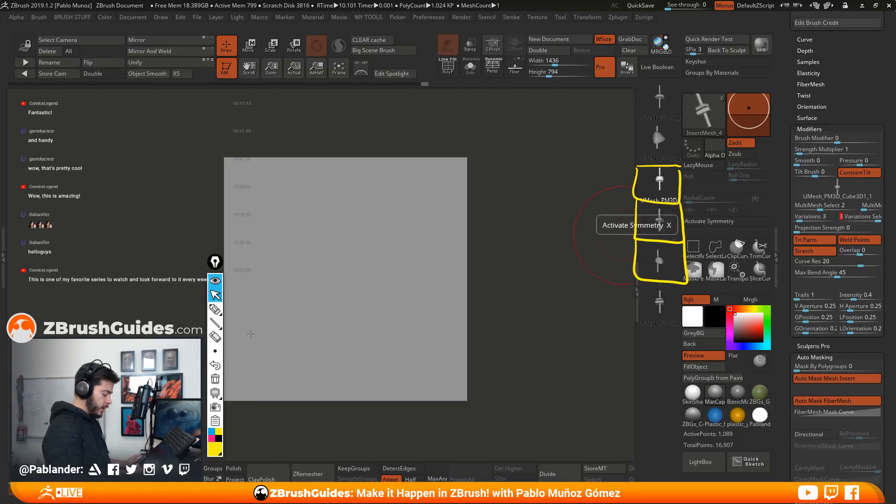
{"action": "left_click", "coordinate": [215, 281]}
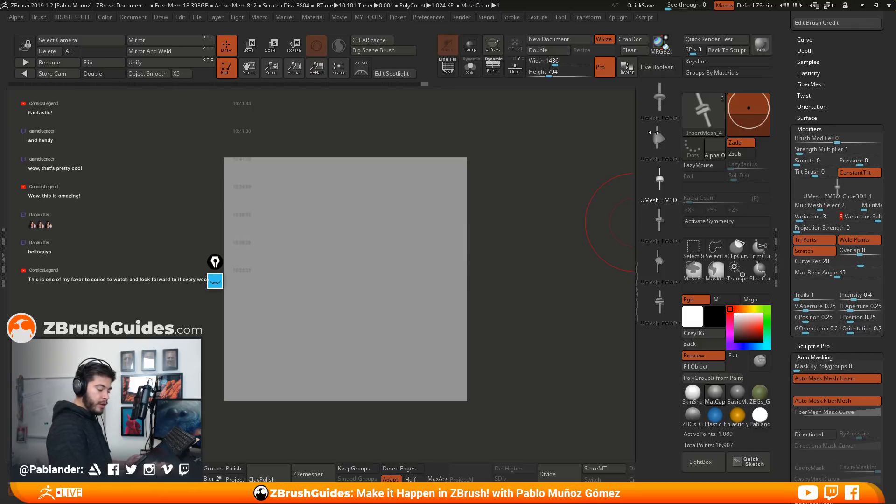
Set Variations to 6 for the third and first insert meshes, and the first mesh's Variations Selector to 3 (random)
{"action": "left_click_drag", "start_coordinate": [813, 215], "coordinate": [804, 218]}
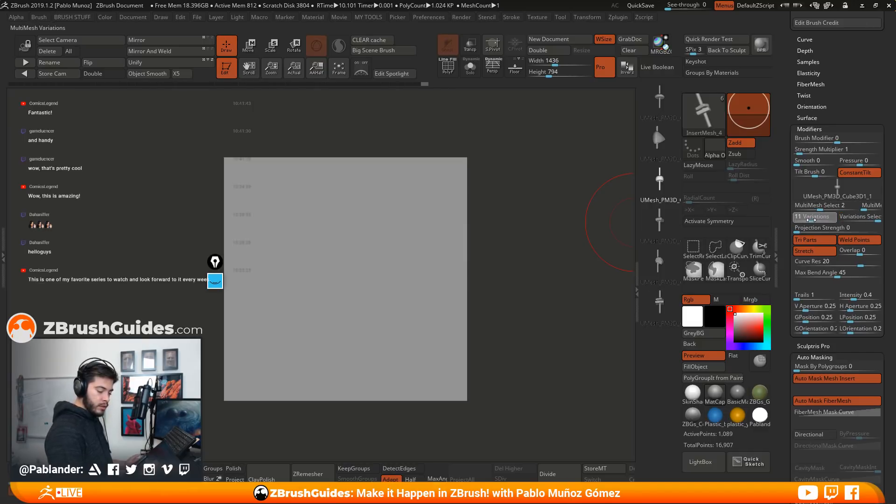
{"action": "left_click_drag", "start_coordinate": [807, 220], "coordinate": [809, 219]}
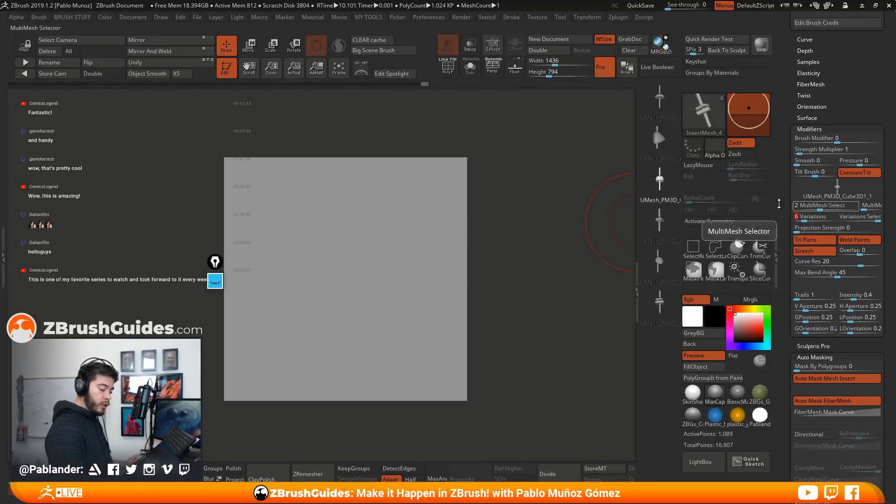
{"action": "left_click", "coordinate": [661, 111]}
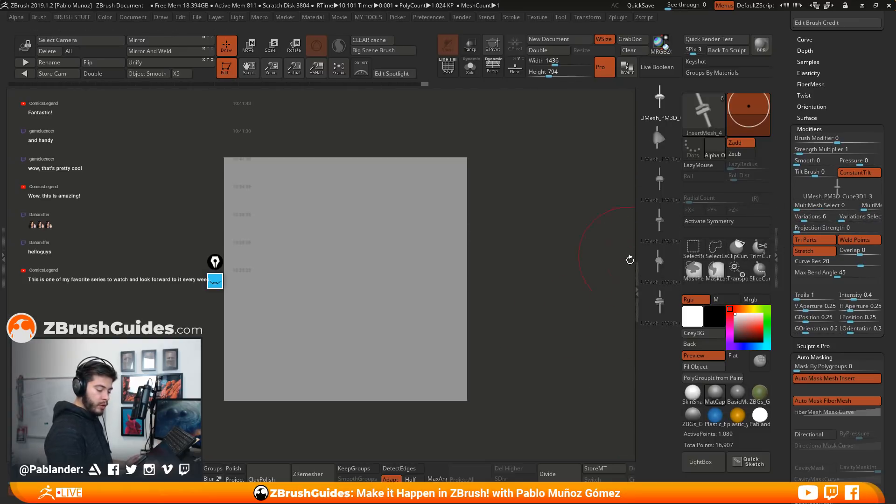
{"action": "left_click", "coordinate": [879, 220]}
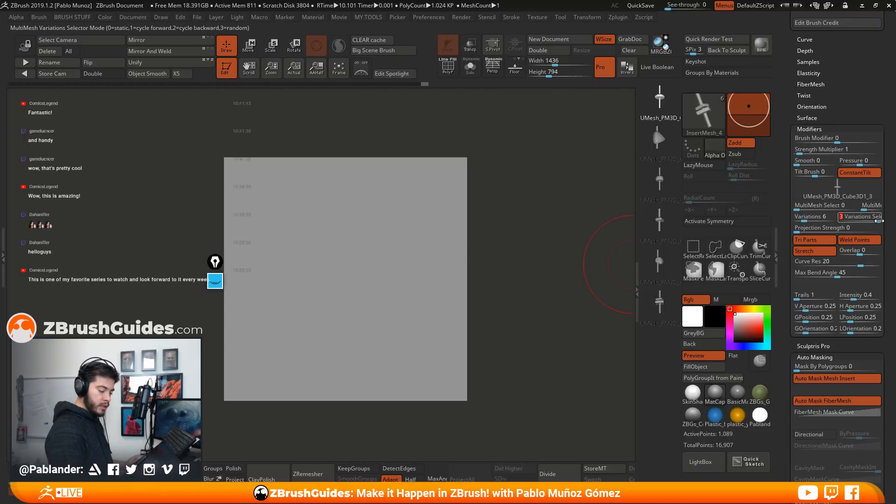
Set the second insert mesh's Variations to 6 and its Variations Selector to 3 (random)
{"action": "left_click", "coordinate": [659, 143]}
{"action": "left_click", "coordinate": [816, 218]}
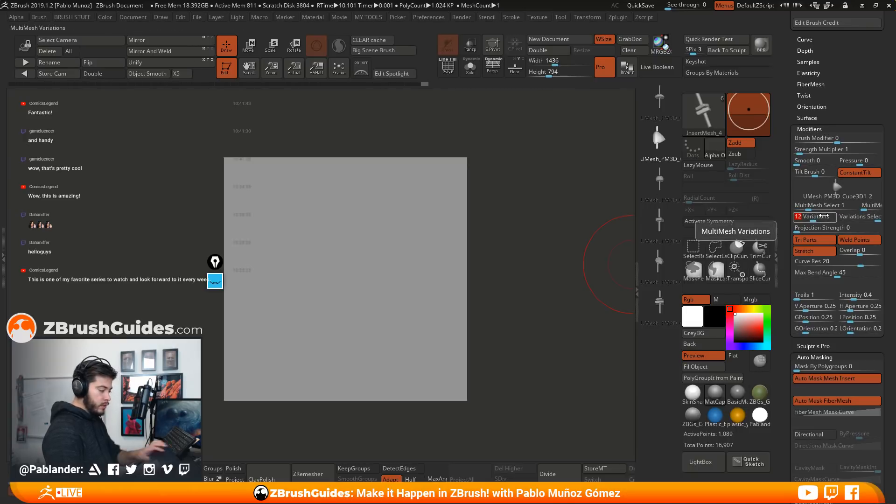
{"action": "type", "text": "6"}
{"action": "key", "text": "Return"}
{"action": "left_click", "coordinate": [871, 218]}
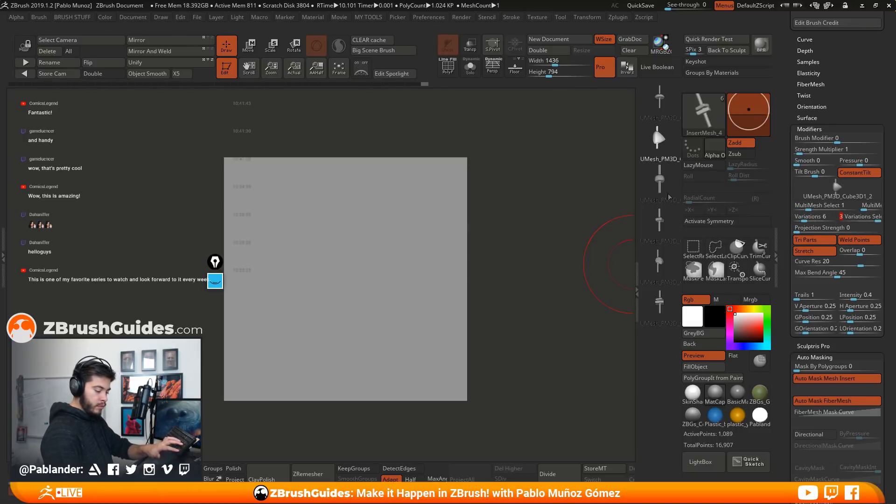
Set the fourth insert mesh's Variations to 6 and its Variations Selector to 3 (random)
{"action": "left_click", "coordinate": [871, 217]}
{"action": "left_click", "coordinate": [871, 217]}
{"action": "left_click", "coordinate": [812, 217]}
{"action": "type", "text": "6"}
{"action": "key", "text": "Return"}
{"action": "left_click", "coordinate": [874, 217]}
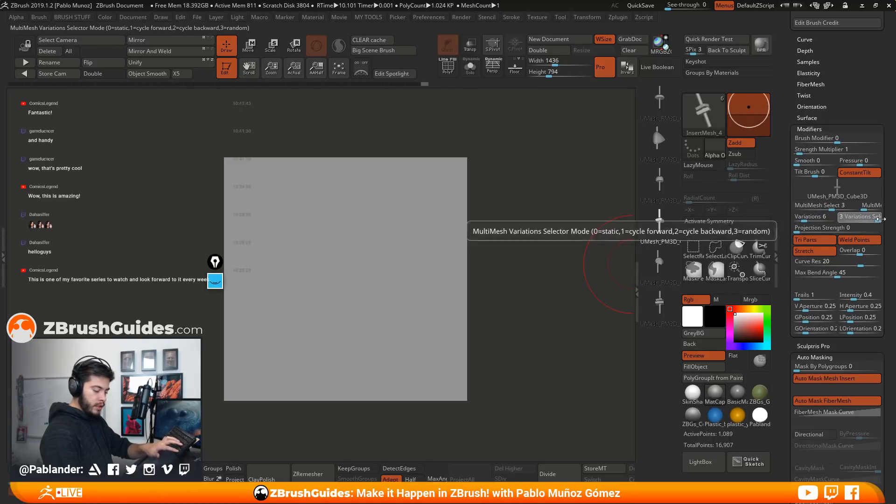
Set Variations to 6 for the fifth and sixth insert meshes
{"action": "left_click", "coordinate": [659, 261]}
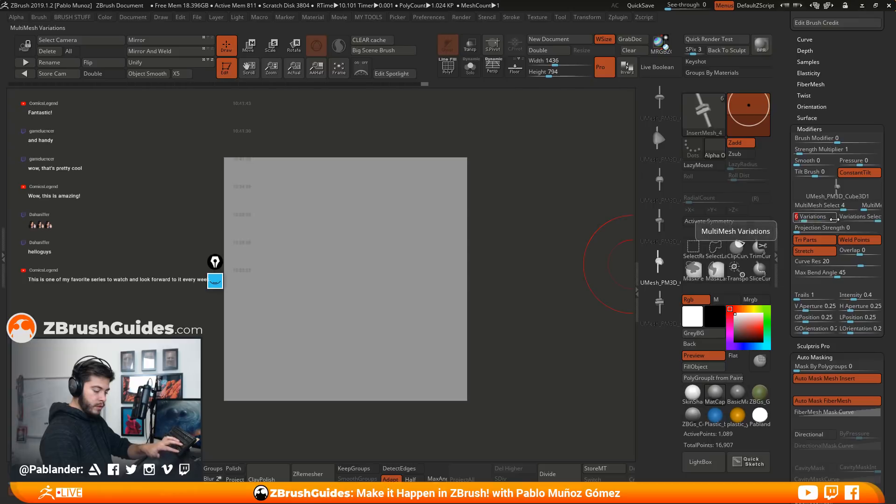
{"action": "left_click", "coordinate": [660, 301]}
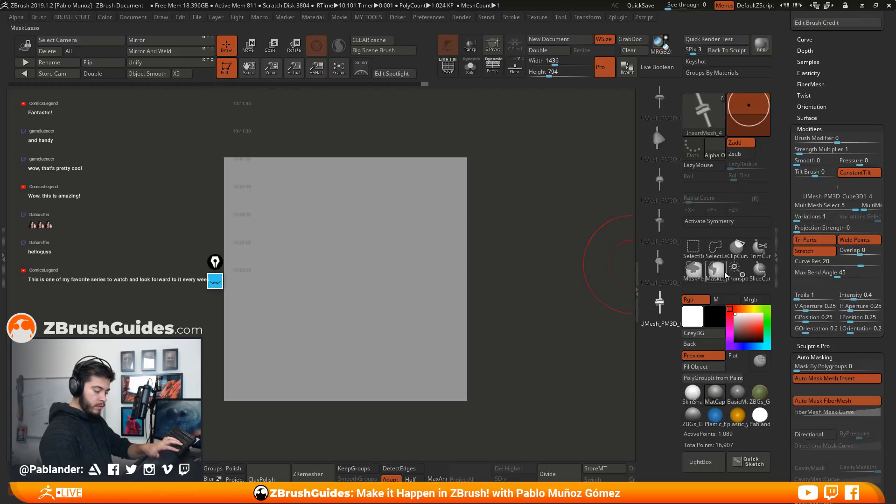
{"action": "left_click", "coordinate": [816, 220]}
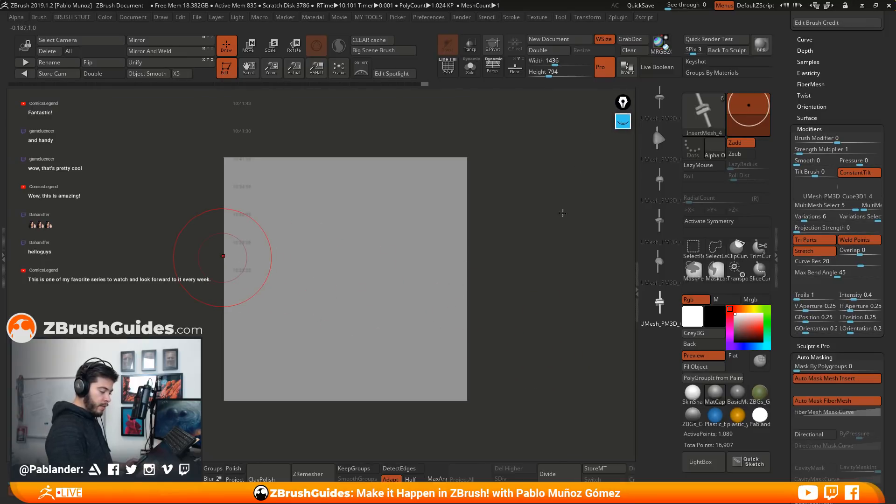
Draw an S-shaped insert-mesh curve starting on the plane and refresh it with the first insert mesh active
{"action": "left_click_drag", "start_coordinate": [558, 274], "coordinate": [520, 279], "text": "alt"}
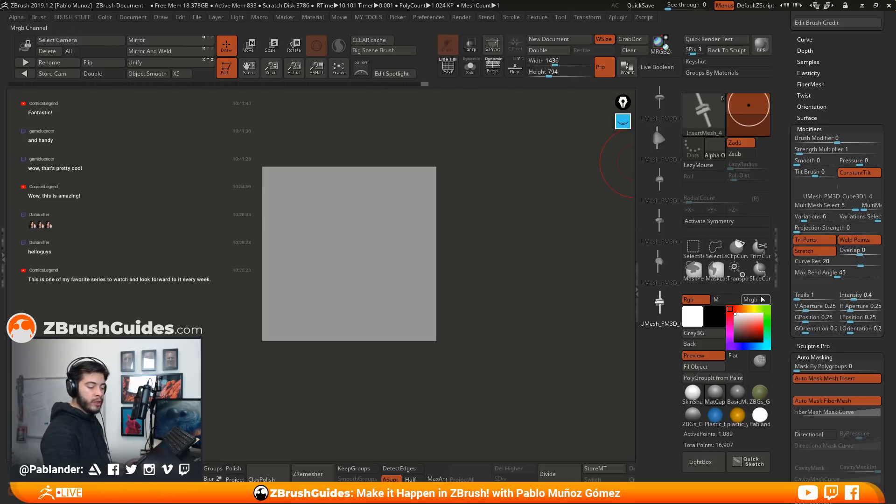
{"action": "left_click_drag", "start_coordinate": [595, 228], "coordinate": [484, 268], "text": "alt"}
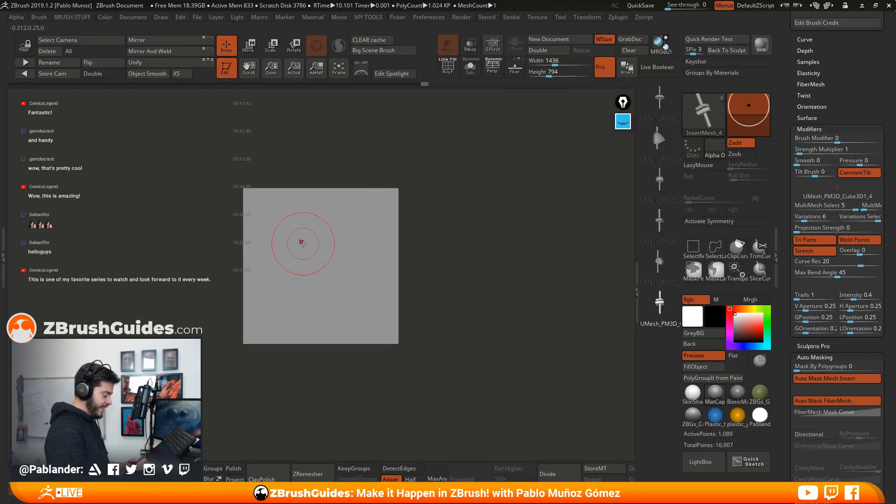
{"action": "left_click_drag", "start_coordinate": [280, 252], "coordinate": [403, 224]}
{"action": "left_click_drag", "start_coordinate": [528, 246], "coordinate": [501, 188]}
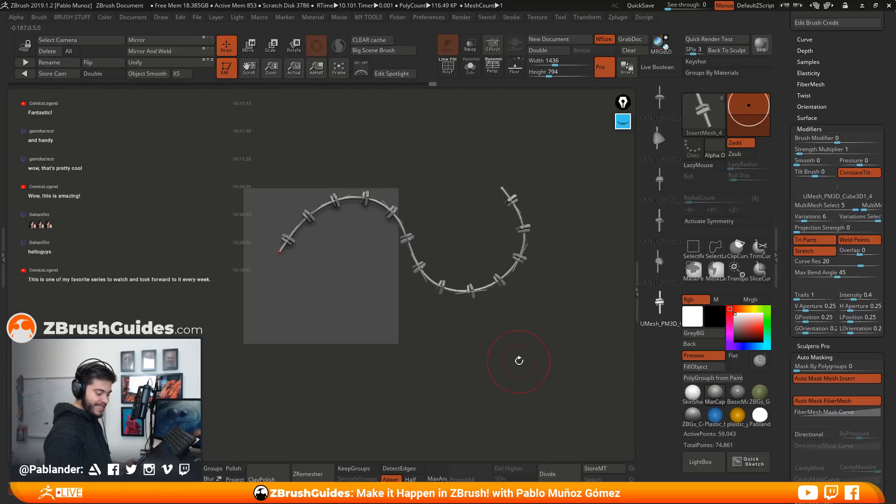
{"action": "left_click", "coordinate": [659, 98]}
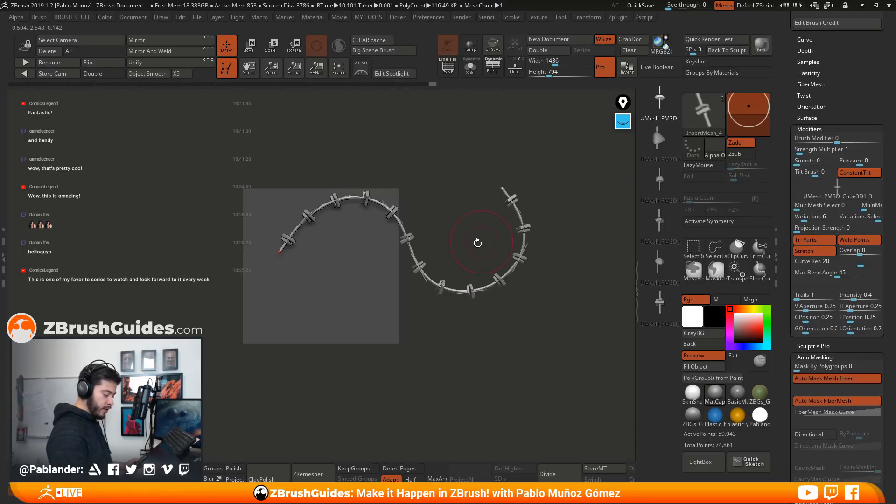
{"action": "left_click", "coordinate": [410, 256]}
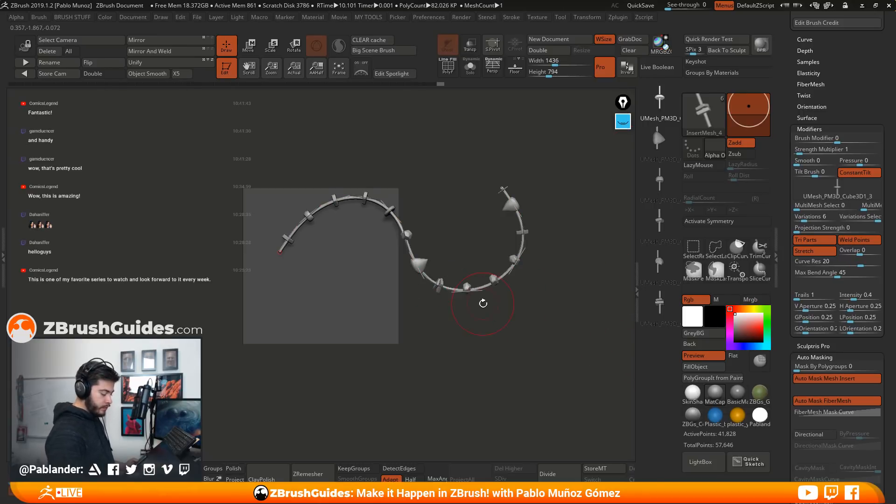
Undo the S-shaped curve and its inserted meshes
{"action": "left_click_drag", "start_coordinate": [446, 365], "coordinate": [457, 364]}
{"action": "key", "text": "ctrl+z"}
{"action": "key", "text": "ctrl+z"}
{"action": "key", "text": "ctrl+z"}
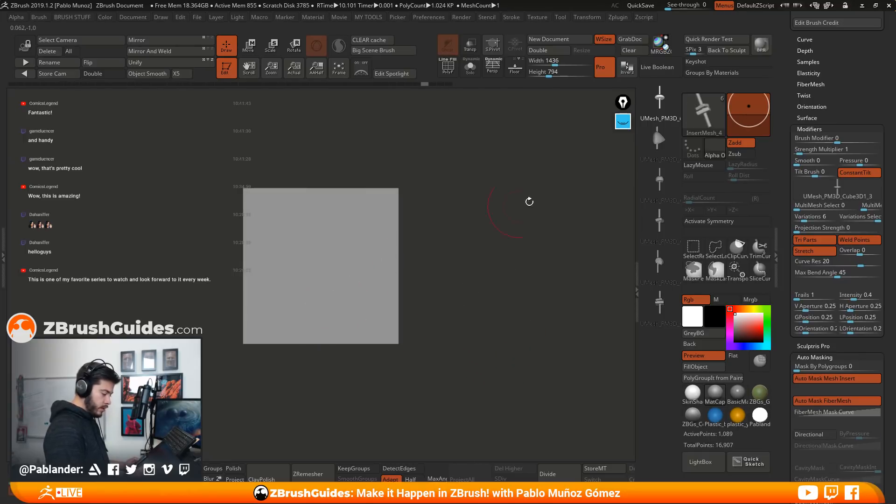
Draw a larger wave-shaped insert-mesh curve across the plane and pull its free end back to the plane's upper corner
{"action": "left_click_drag", "start_coordinate": [508, 217], "coordinate": [508, 202]}
{"action": "mouse_move", "coordinate": [528, 340]}
{"action": "left_mouse_down", "text": "alt"}
{"action": "mouse_move", "coordinate": [524, 374]}
{"action": "mouse_move", "coordinate": [454, 371]}
{"action": "left_mouse_up", "text": "alt"}
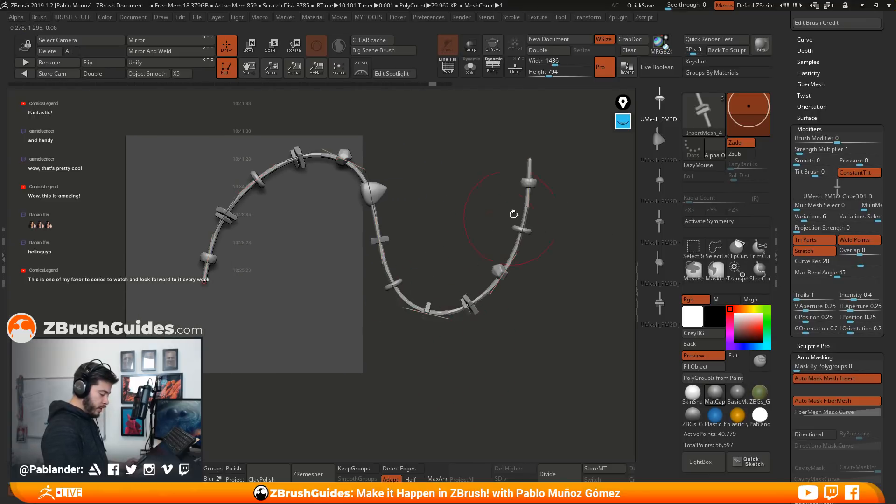
{"action": "mouse_move", "coordinate": [526, 150]}
{"action": "left_mouse_down"}
{"action": "mouse_move", "coordinate": [380, 133]}
{"action": "mouse_move", "coordinate": [356, 216]}
{"action": "mouse_move", "coordinate": [387, 258]}
{"action": "mouse_move", "coordinate": [455, 233]}
{"action": "left_mouse_up"}
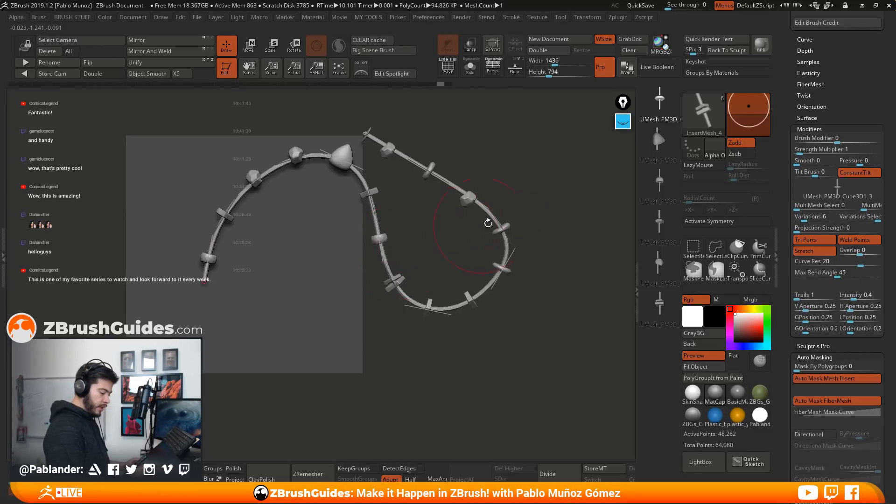
Turn off Liquid in the curve stroke settings and pull the curve's start and middle into a wide loop open at the top
{"action": "mouse_move", "coordinate": [846, 98]}
{"action": "left_mouse_down"}
{"action": "mouse_move", "coordinate": [832, 235]}
{"action": "mouse_move", "coordinate": [839, 83]}
{"action": "left_mouse_up"}
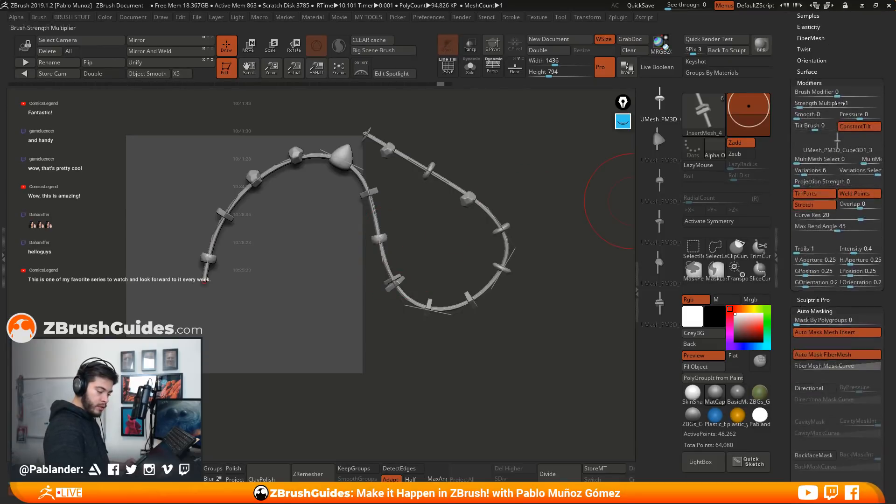
{"action": "left_click_drag", "start_coordinate": [840, 296], "coordinate": [839, 93]}
{"action": "left_click_drag", "start_coordinate": [840, 390], "coordinate": [841, 182]}
{"action": "mouse_move", "coordinate": [839, 415]}
{"action": "left_mouse_down"}
{"action": "mouse_move", "coordinate": [837, 156]}
{"action": "mouse_move", "coordinate": [844, 183]}
{"action": "left_mouse_up"}
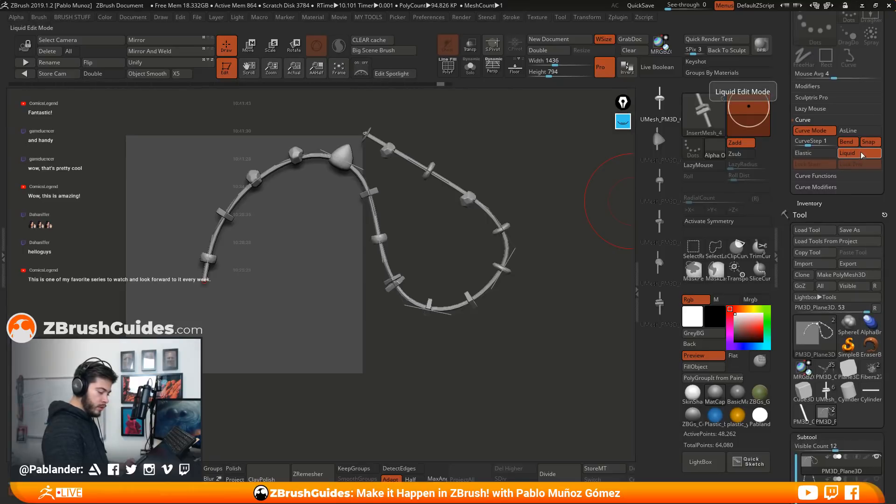
{"action": "left_click_drag", "start_coordinate": [346, 161], "coordinate": [331, 399]}
{"action": "left_click_drag", "start_coordinate": [203, 282], "coordinate": [229, 140]}
{"action": "left_click_drag", "start_coordinate": [562, 195], "coordinate": [466, 201]}
{"action": "mouse_move", "coordinate": [422, 343]}
{"action": "left_mouse_down", "text": "shift"}
{"action": "mouse_move", "coordinate": [411, 324]}
{"action": "mouse_move", "coordinate": [318, 336]}
{"action": "mouse_move", "coordinate": [224, 366]}
{"action": "left_mouse_up", "text": "shift"}
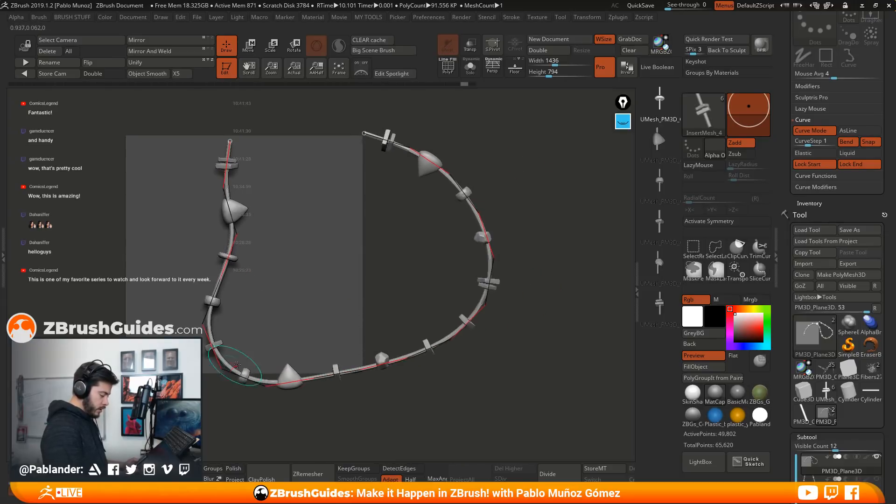
Refine the open loop by pulling points along the curve's sides and bottom
{"action": "left_click_drag", "start_coordinate": [490, 266], "coordinate": [481, 279]}
{"action": "left_click_drag", "start_coordinate": [425, 354], "coordinate": [419, 390]}
{"action": "left_click_drag", "start_coordinate": [226, 243], "coordinate": [222, 241]}
{"action": "left_click_drag", "start_coordinate": [531, 329], "coordinate": [495, 300], "text": "alt"}
{"action": "left_click_drag", "start_coordinate": [505, 268], "coordinate": [534, 289], "text": "alt"}
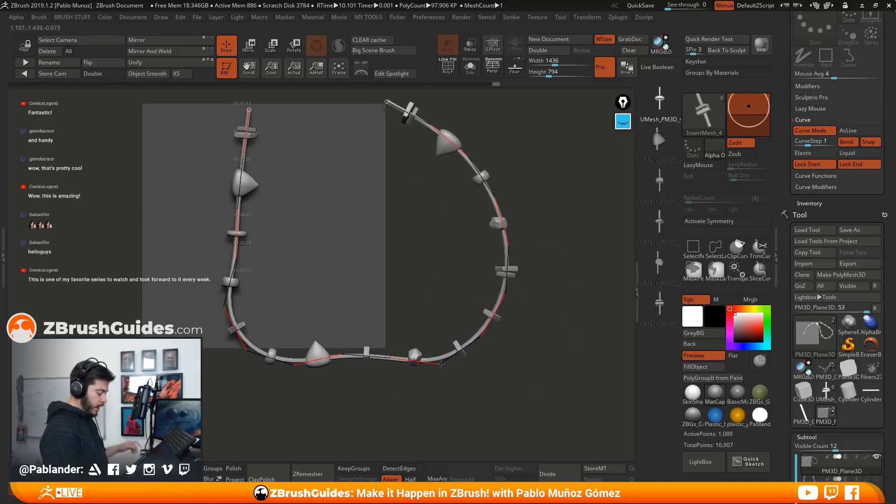
{"action": "mouse_move", "coordinate": [441, 364]}
{"action": "left_mouse_down", "text": "shift"}
{"action": "mouse_move", "coordinate": [433, 331]}
{"action": "mouse_move", "coordinate": [443, 252]}
{"action": "mouse_move", "coordinate": [312, 331]}
{"action": "left_mouse_up", "text": "shift"}
{"action": "left_click_drag", "start_coordinate": [303, 107], "coordinate": [321, 124]}
Span the curve between the plane's two upper corners and, with Liquid turned on, pull its middle downward
{"action": "mouse_move", "coordinate": [405, 104]}
{"action": "left_mouse_down"}
{"action": "mouse_move", "coordinate": [347, 169]}
{"action": "mouse_move", "coordinate": [394, 128]}
{"action": "mouse_move", "coordinate": [456, 217]}
{"action": "mouse_move", "coordinate": [449, 228]}
{"action": "mouse_move", "coordinate": [309, 163]}
{"action": "mouse_move", "coordinate": [292, 171]}
{"action": "mouse_move", "coordinate": [276, 149]}
{"action": "mouse_move", "coordinate": [234, 159]}
{"action": "mouse_move", "coordinate": [189, 147]}
{"action": "left_mouse_up"}
{"action": "left_click", "coordinate": [854, 154]}
{"action": "left_click_drag", "start_coordinate": [316, 156], "coordinate": [311, 293]}
{"action": "left_click_drag", "start_coordinate": [238, 254], "coordinate": [357, 273]}
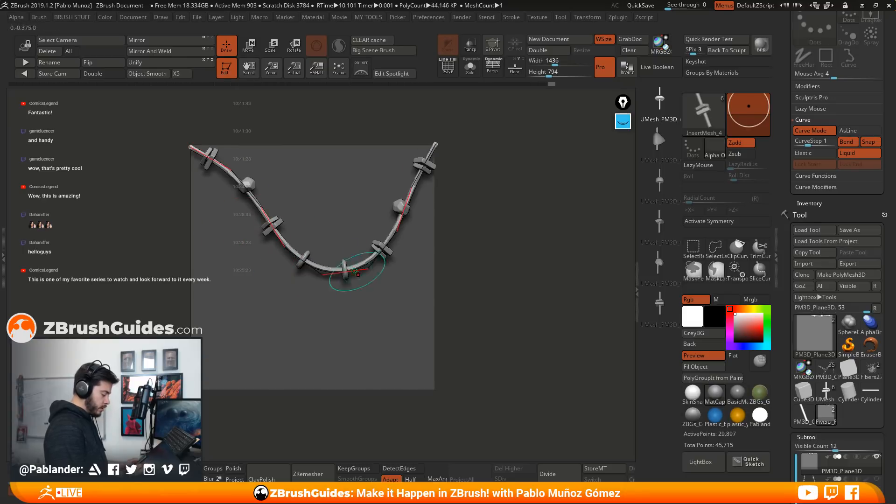
Pull the curve's lower parts down and its upper left side outward to form a U shape on the plane
{"action": "left_click_drag", "start_coordinate": [286, 254], "coordinate": [261, 305]}
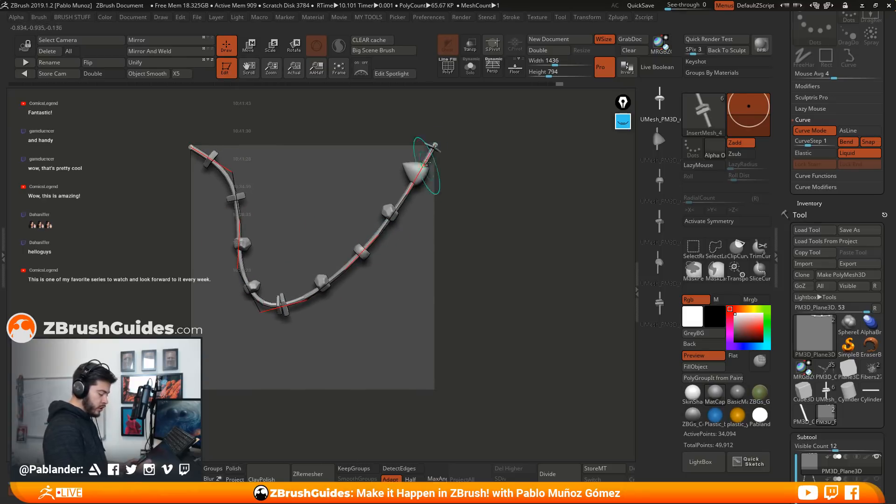
{"action": "left_click_drag", "start_coordinate": [379, 232], "coordinate": [384, 333]}
{"action": "left_click_drag", "start_coordinate": [309, 307], "coordinate": [305, 345]}
{"action": "left_click_drag", "start_coordinate": [230, 176], "coordinate": [195, 195]}
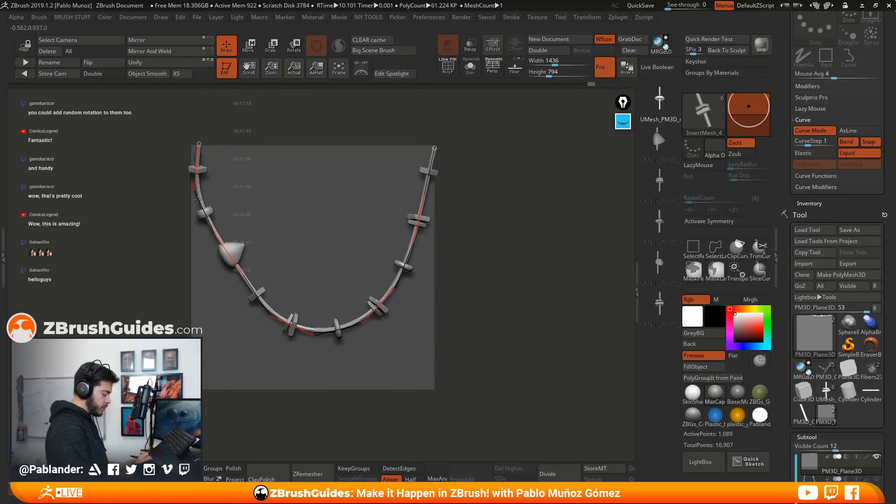
Even out the U-shaped curve by adjusting its right end, both lower sides and its bottom
{"action": "left_click_drag", "start_coordinate": [434, 145], "coordinate": [434, 148]}
{"action": "left_click_drag", "start_coordinate": [254, 293], "coordinate": [230, 309]}
{"action": "left_click_drag", "start_coordinate": [373, 302], "coordinate": [379, 324]}
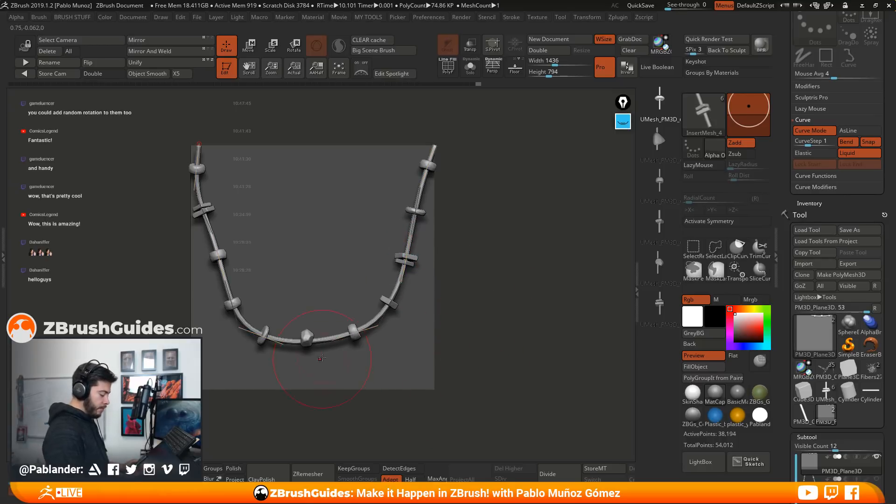
{"action": "left_click_drag", "start_coordinate": [325, 343], "coordinate": [326, 357]}
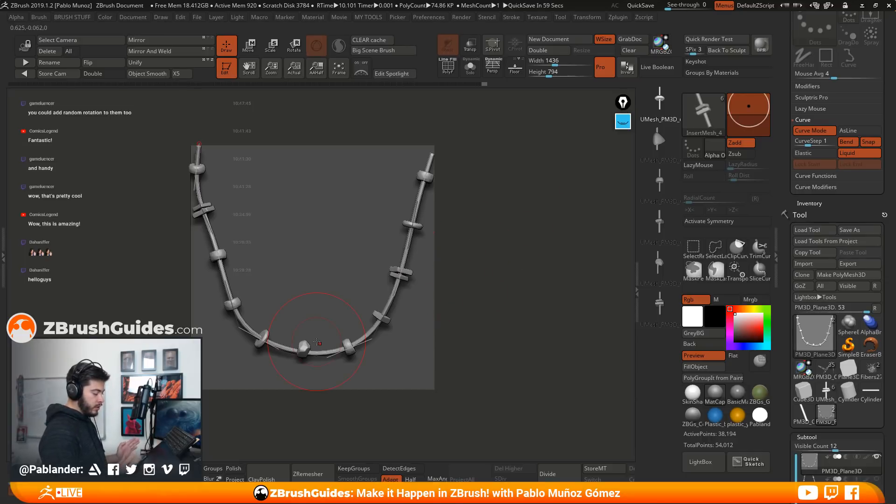
{"action": "left_click_drag", "start_coordinate": [394, 298], "coordinate": [404, 301]}
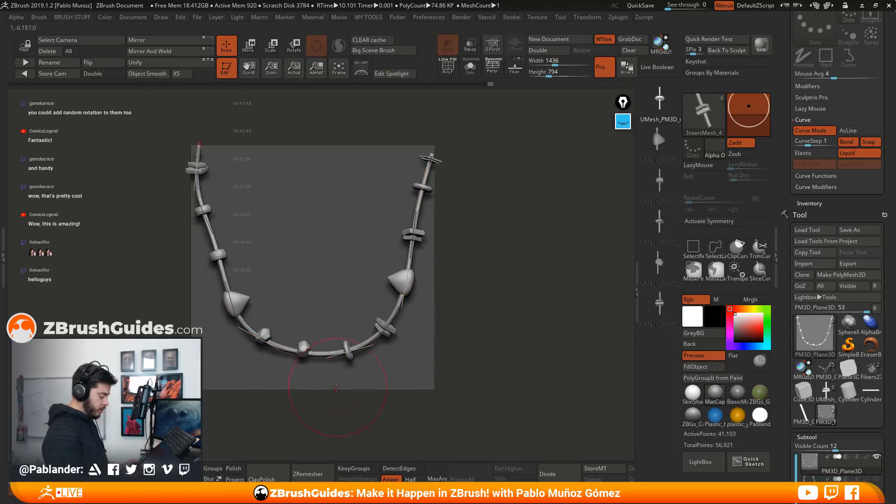
Mark the segment boundaries along the curve's left side with short yellow annotation lines, then hide the annotations
{"action": "left_click", "coordinate": [622, 122]}
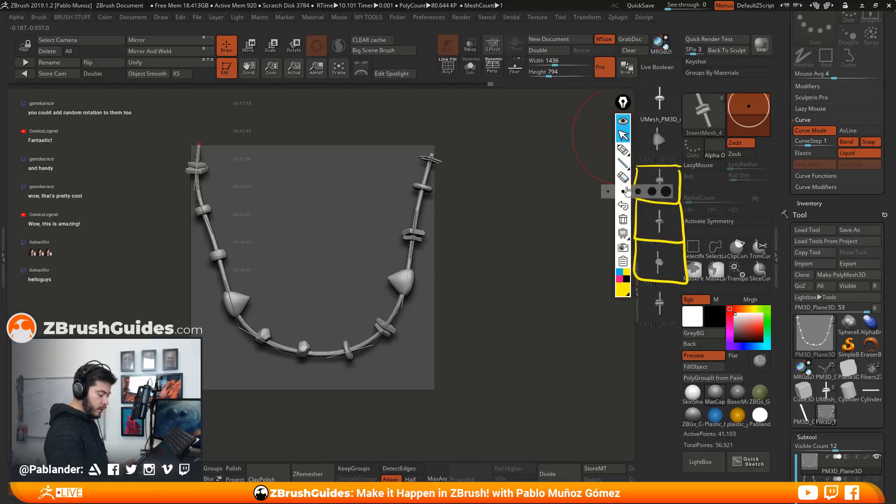
{"action": "left_click", "coordinate": [623, 150]}
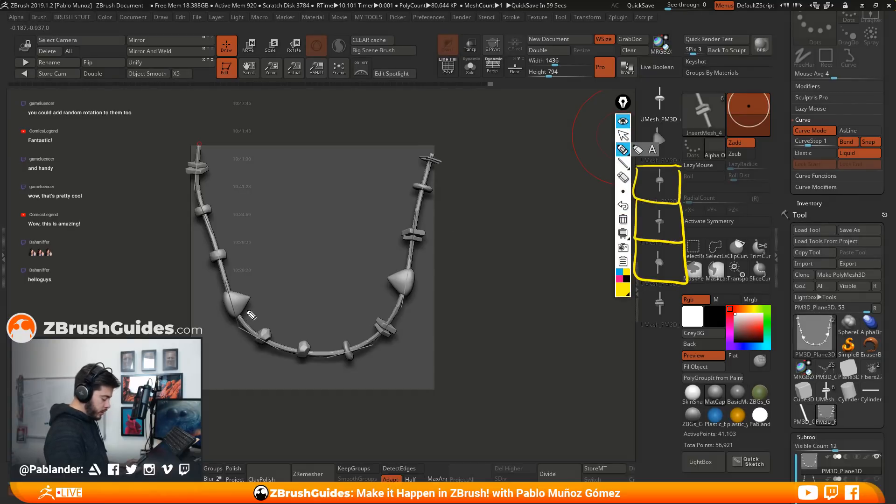
{"action": "left_click_drag", "start_coordinate": [248, 312], "coordinate": [230, 323]}
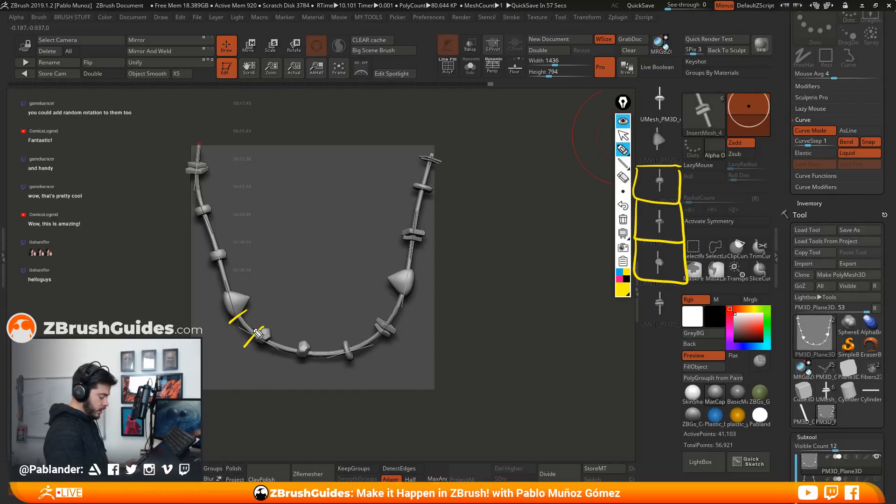
{"action": "left_click_drag", "start_coordinate": [205, 255], "coordinate": [228, 249]}
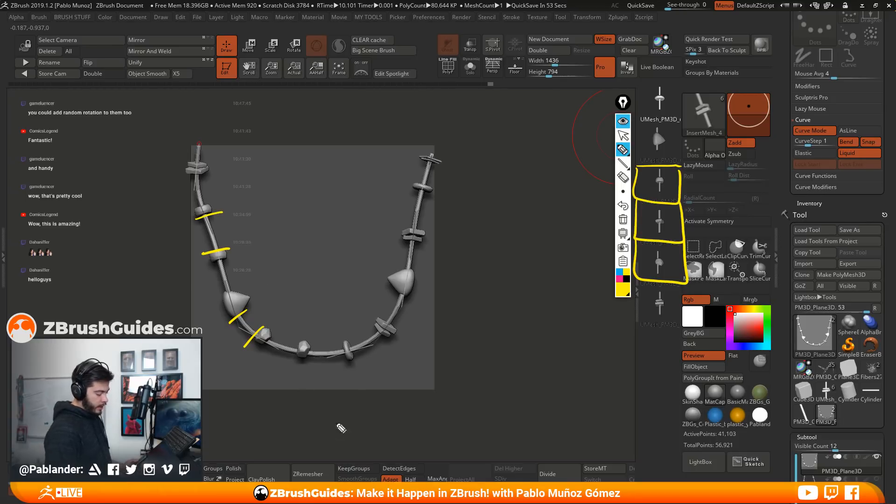
{"action": "left_click", "coordinate": [623, 122]}
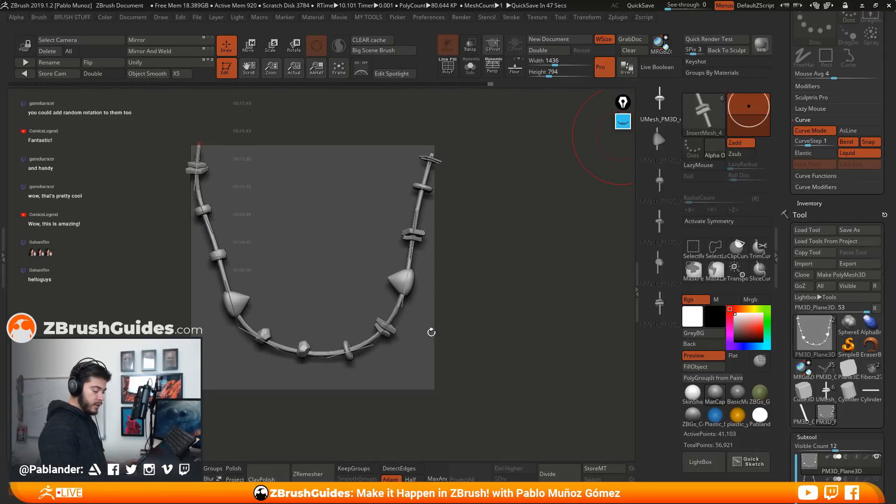
Switch to the insert mesh tool with six subtools and isolate the UMesh_PM3D_Cube3D1_4 subtool with Solo
{"action": "left_click_drag", "start_coordinate": [819, 205], "coordinate": [827, 110]}
{"action": "left_click_drag", "start_coordinate": [786, 349], "coordinate": [786, 342]}
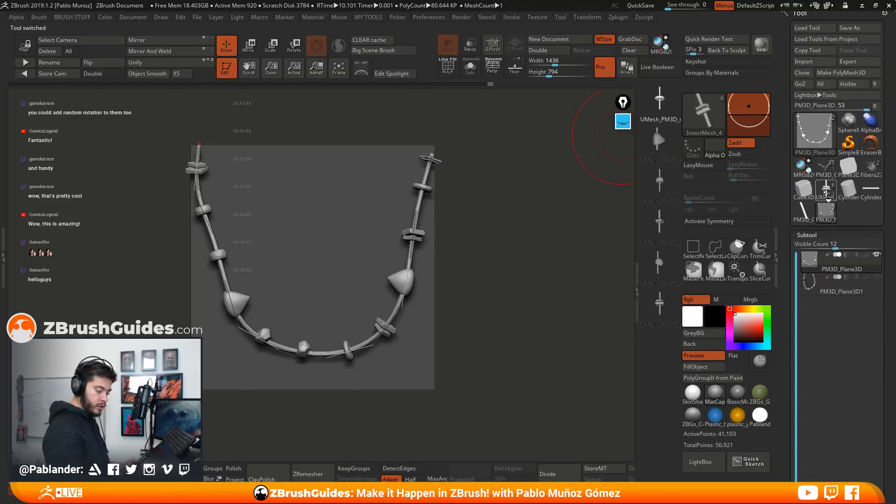
{"action": "left_click", "coordinate": [826, 190]}
{"action": "left_click_drag", "start_coordinate": [816, 227], "coordinate": [812, 144]}
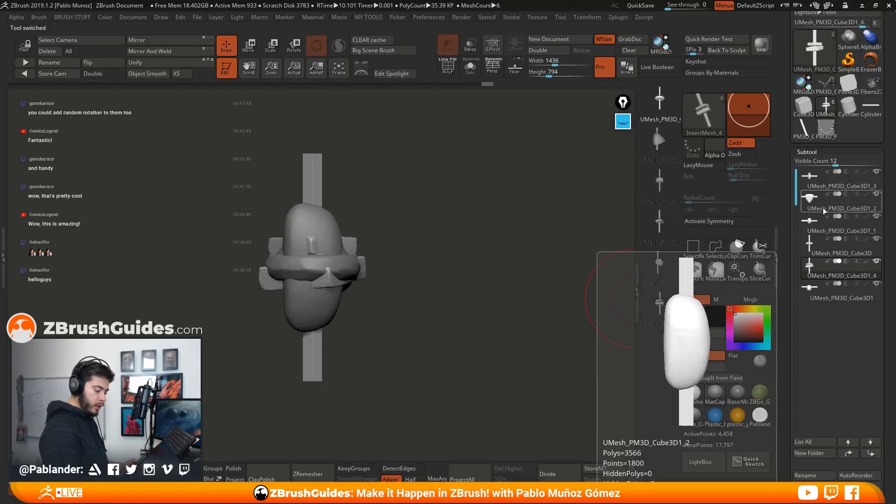
{"action": "left_click", "coordinate": [470, 67]}
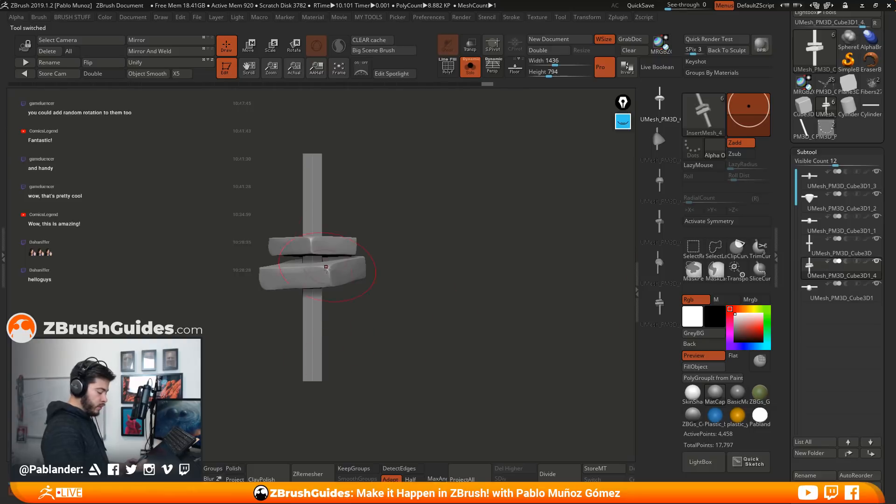
Isolate the mesh's straight rod, then show the whole mesh with only the two slabs masked
{"action": "key", "text": "ctrl+shift"}
{"action": "left_click", "coordinate": [312, 178], "text": "ctrl+shift"}
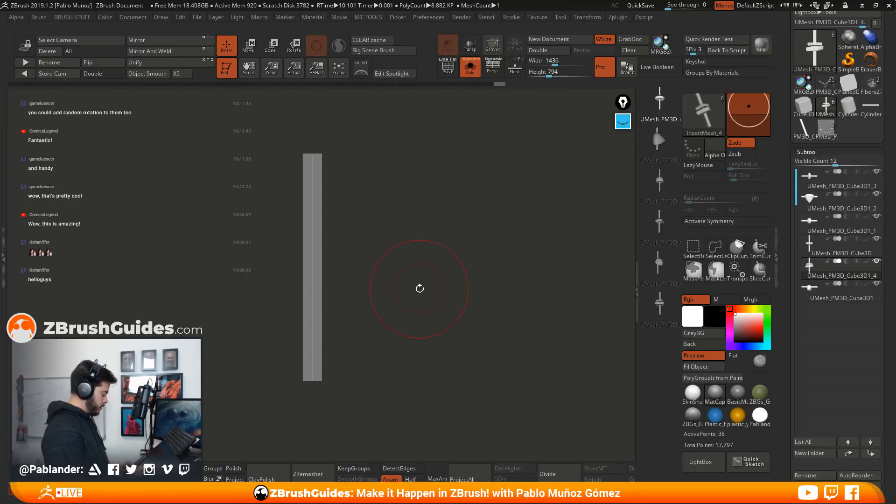
{"action": "left_click", "coordinate": [435, 275], "text": "ctrl"}
{"action": "left_click", "coordinate": [456, 287], "text": "ctrl+shift"}
{"action": "left_click", "coordinate": [455, 291], "text": "ctrl"}
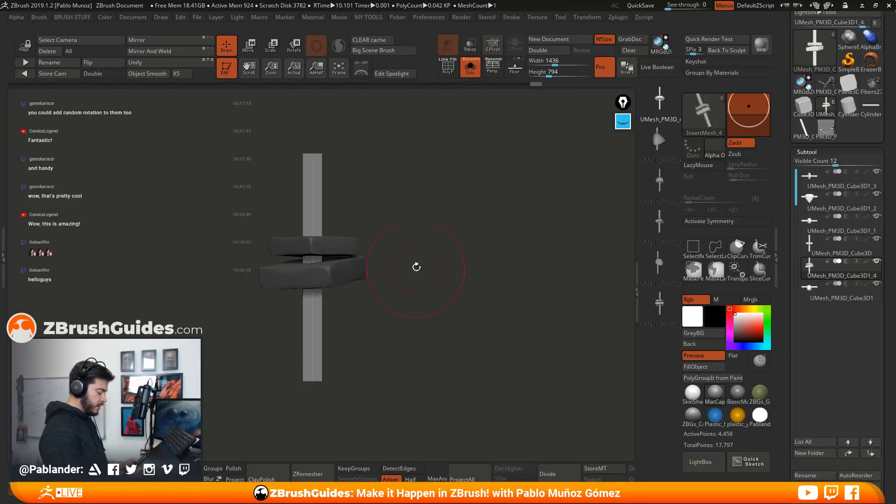
Reset the transform gizmo's orientation and scale the unmasked rod down along its length by about 0.47
{"action": "left_click_drag", "start_coordinate": [414, 280], "coordinate": [468, 257], "text": "alt"}
{"action": "left_click", "coordinate": [249, 45]}
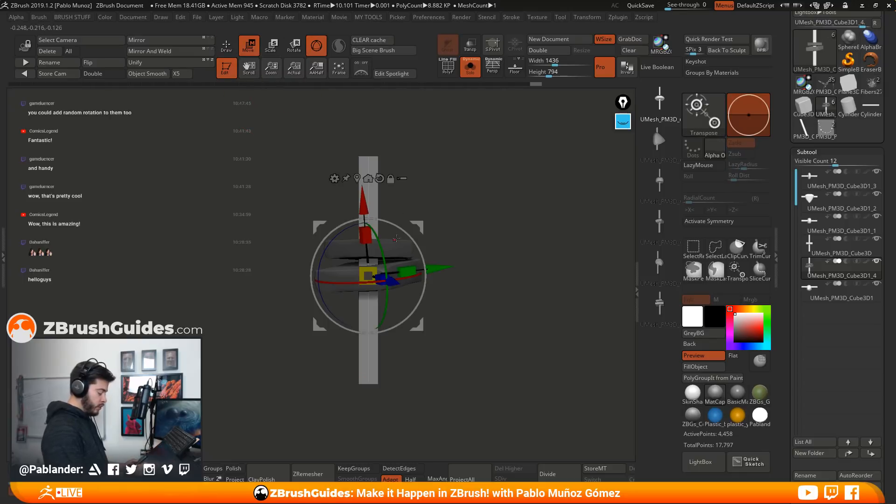
{"action": "left_click", "coordinate": [379, 178]}
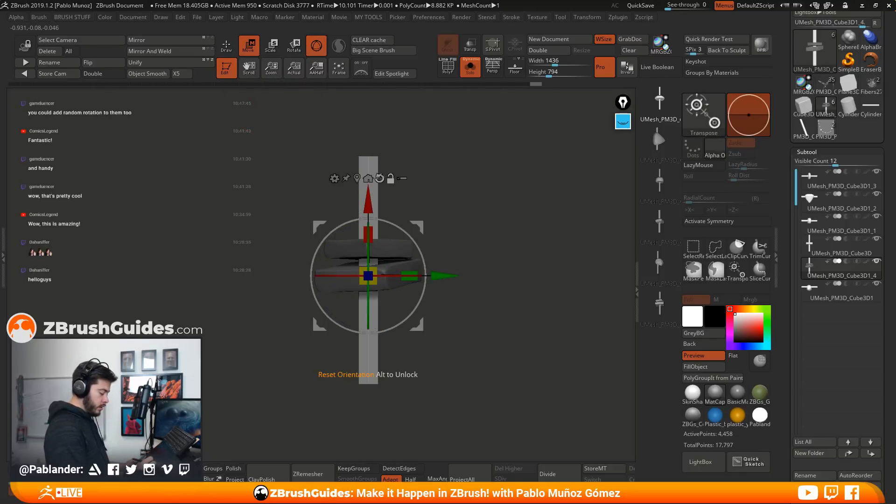
{"action": "left_click_drag", "start_coordinate": [368, 233], "coordinate": [381, 269]}
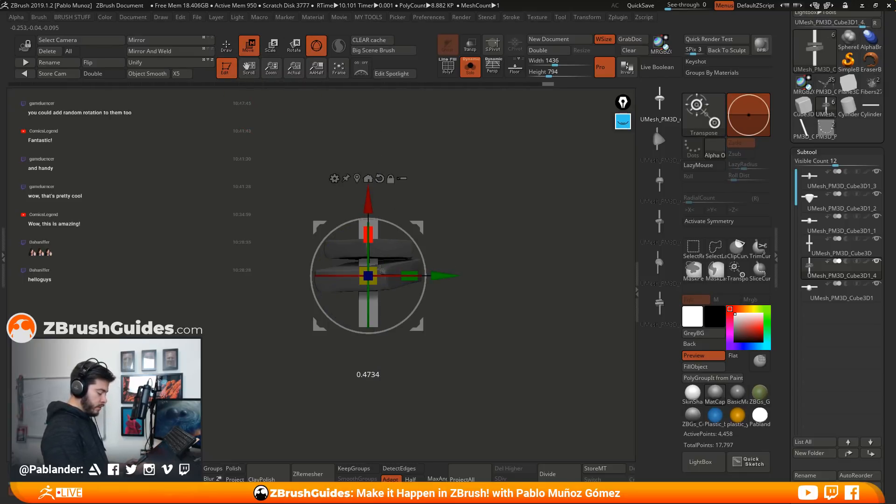
Clear the mask on the two-slab mesh, then switch to the UMesh_PM3D_Cube3D1 subtool and mask only its faceted body
{"action": "key", "text": "q"}
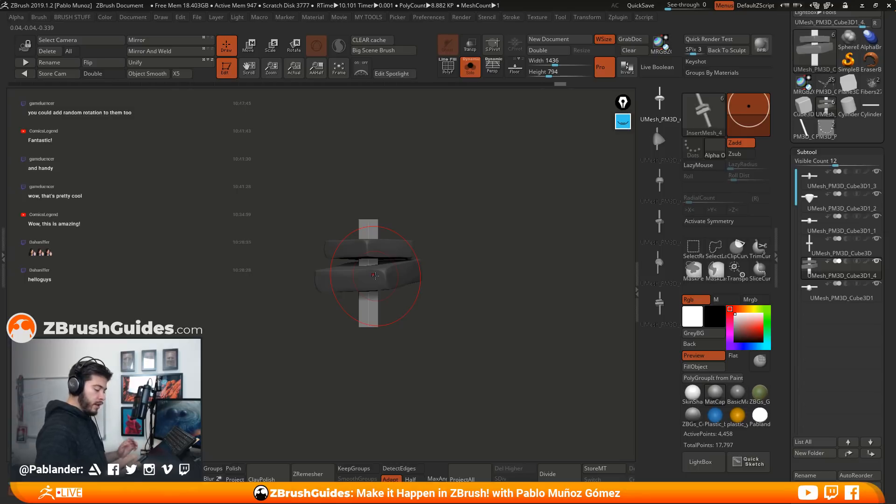
{"action": "left_click_drag", "start_coordinate": [456, 260], "coordinate": [465, 309], "text": "ctrl"}
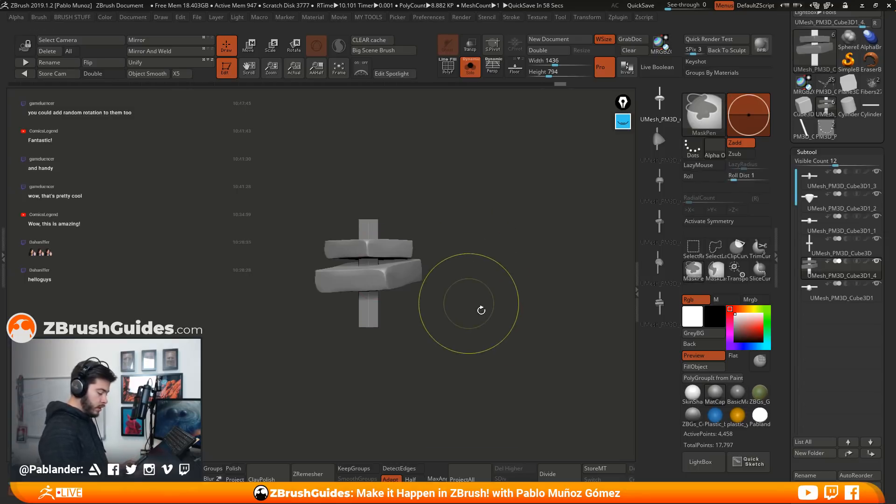
{"action": "left_click", "coordinate": [828, 288]}
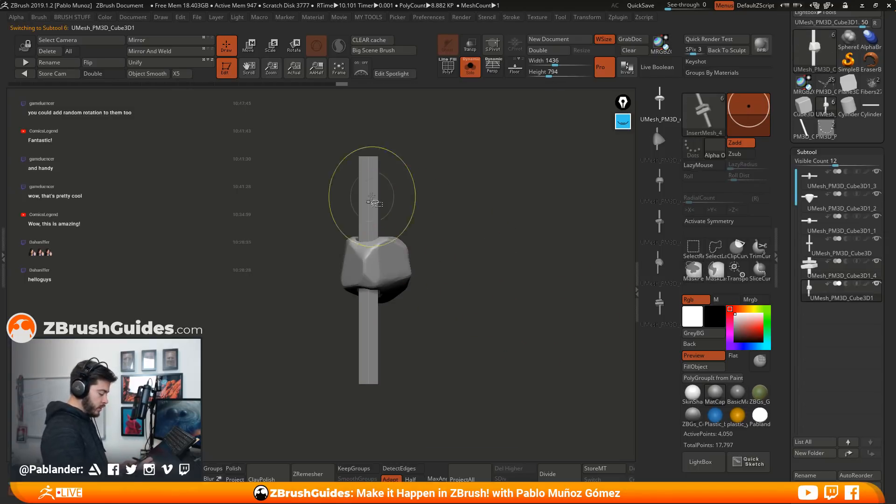
{"action": "left_click", "coordinate": [448, 227], "text": "ctrl"}
{"action": "left_click", "coordinate": [466, 245], "text": "ctrl+shift"}
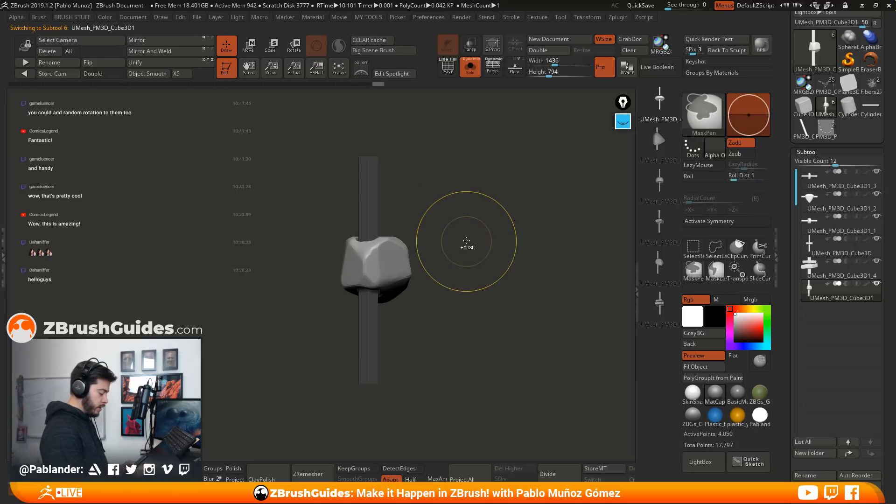
{"action": "left_click", "coordinate": [466, 243], "text": "ctrl"}
Scale the unmasked rod down along its length to roughly half, then clear the mask
{"action": "key", "text": "w"}
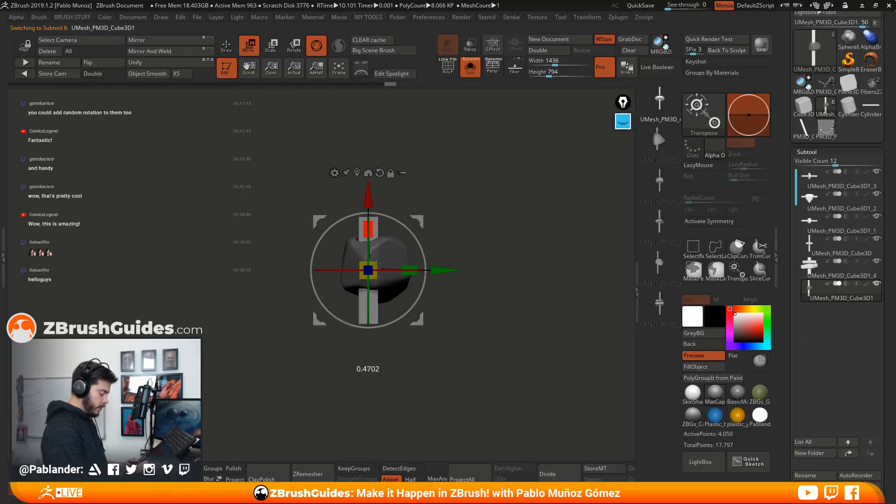
{"action": "left_click_drag", "start_coordinate": [377, 264], "coordinate": [377, 259]}
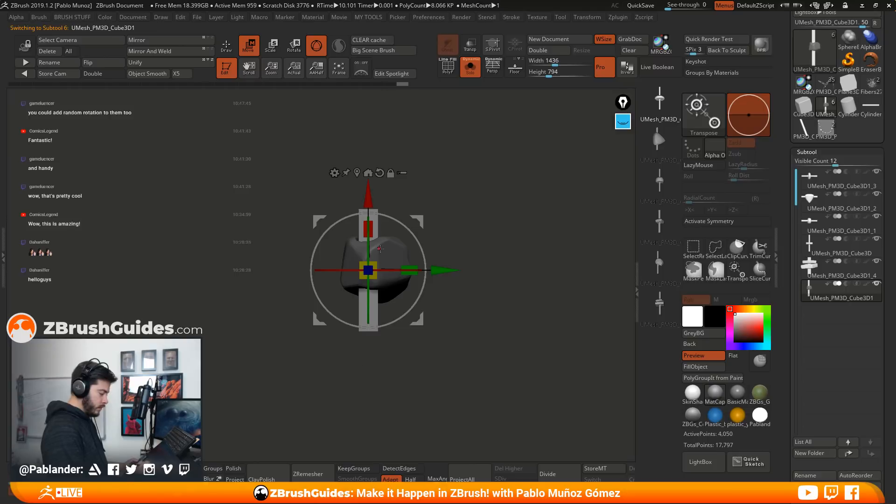
{"action": "key", "text": "q"}
{"action": "left_click", "coordinate": [482, 251], "text": "ctrl"}
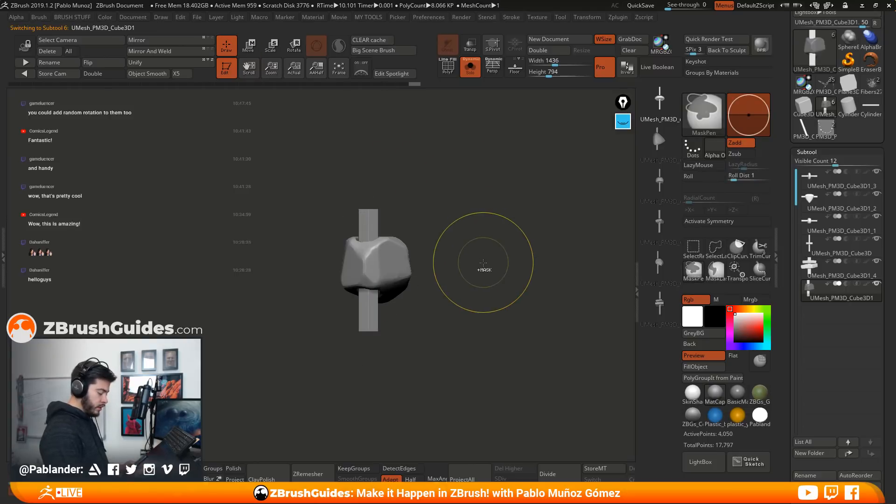
Mask the rounded body of UMesh_PM3D_Cube3D1_2, lengthen its rod at both ends so it protrudes further, and clear the mask
{"action": "mouse_move", "coordinate": [835, 186]}
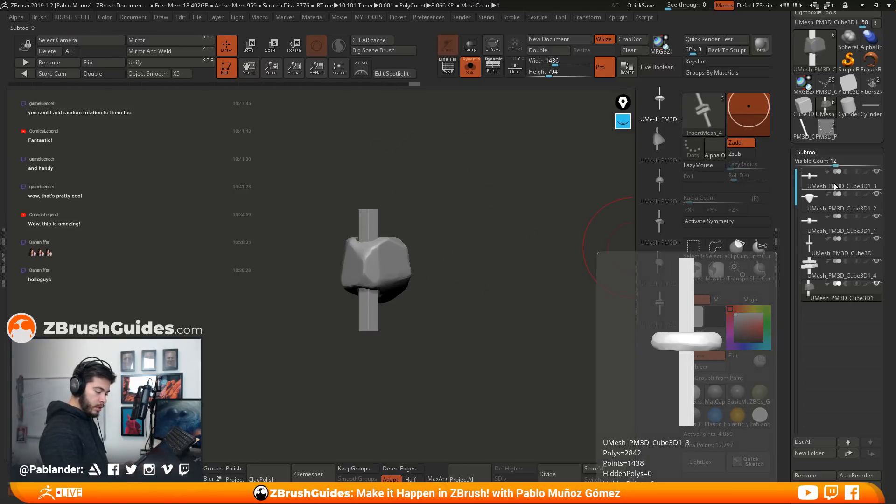
{"action": "left_click", "coordinate": [832, 209]}
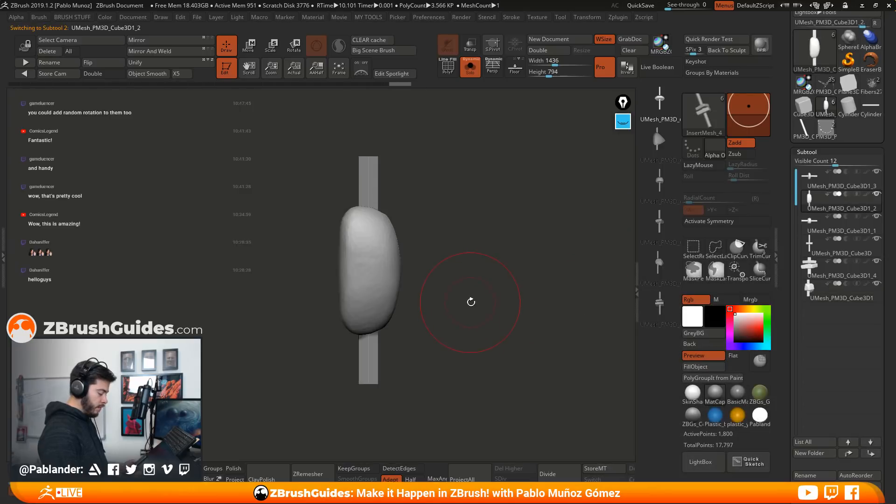
{"action": "left_click", "coordinate": [400, 352], "text": "ctrl"}
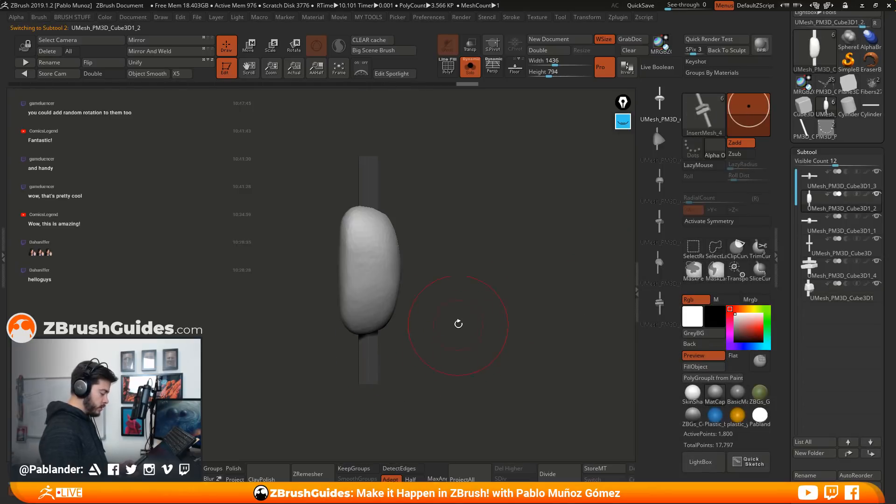
{"action": "left_click", "coordinate": [447, 278], "text": "ctrl"}
{"action": "key", "text": "w"}
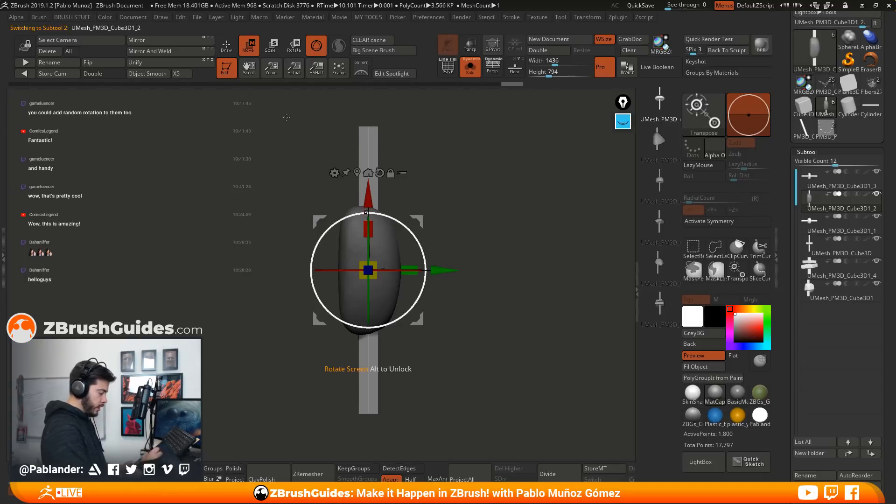
{"action": "key", "text": "q"}
{"action": "left_click_drag", "start_coordinate": [472, 247], "coordinate": [480, 326], "text": "ctrl"}
Mask the flat disc of UMesh_PM3D_Cube3D1_3, shorten its rod to about 40 percent of its length, and clear the mask
{"action": "left_click", "coordinate": [833, 183]}
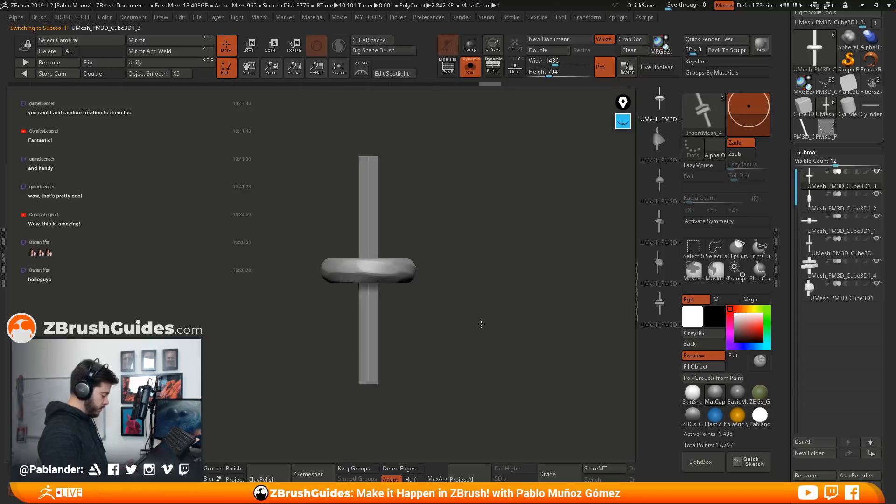
{"action": "left_click", "coordinate": [404, 269], "text": "ctrl+shift"}
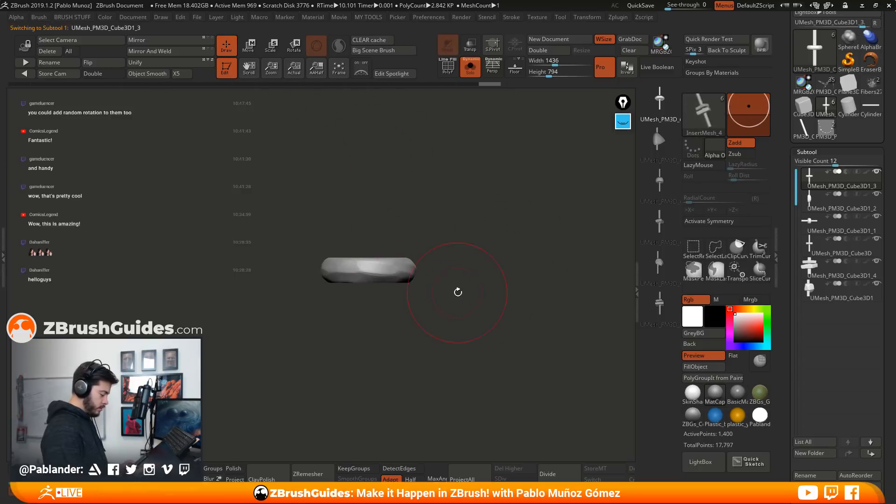
{"action": "left_click", "coordinate": [470, 290], "text": "ctrl"}
{"action": "left_click", "coordinate": [471, 294], "text": "ctrl+shift"}
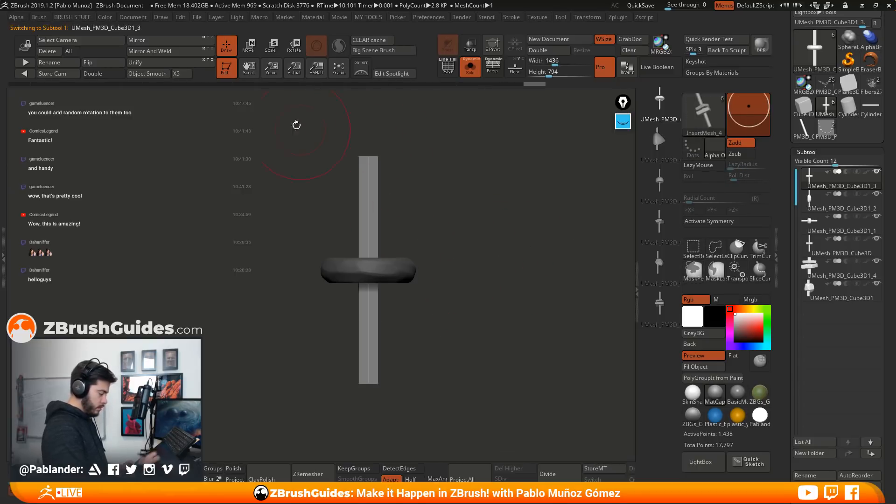
{"action": "key", "text": "w"}
{"action": "left_click_drag", "start_coordinate": [368, 229], "coordinate": [376, 269]}
{"action": "left_click", "coordinate": [226, 45]}
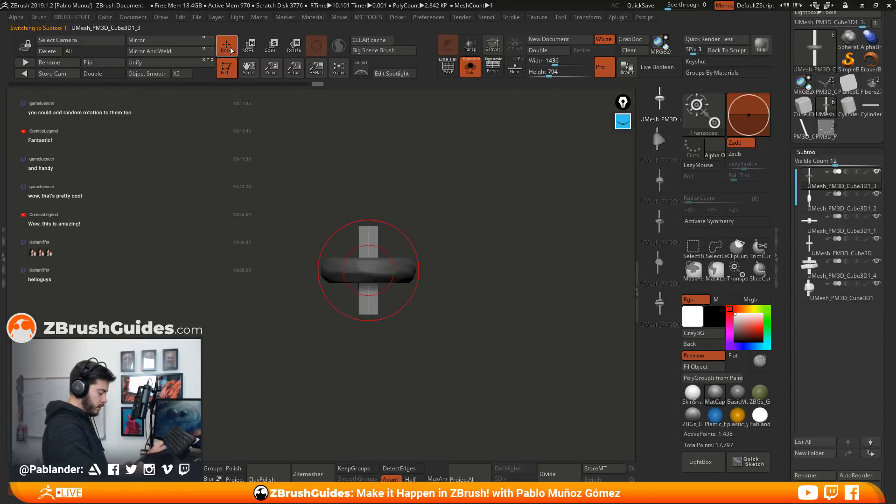
{"action": "left_click_drag", "start_coordinate": [477, 261], "coordinate": [499, 317], "text": "ctrl"}
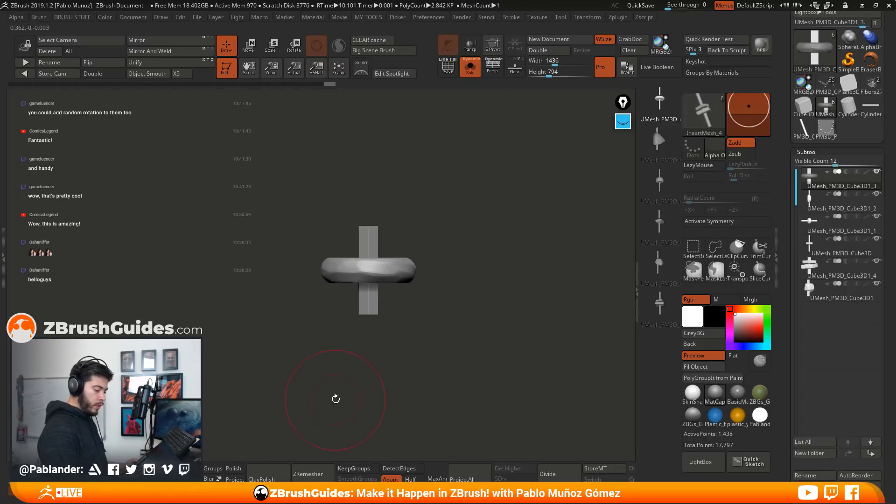
Save the current six-mesh insert brush under the name neecklace
{"action": "left_click", "coordinate": [702, 113]}
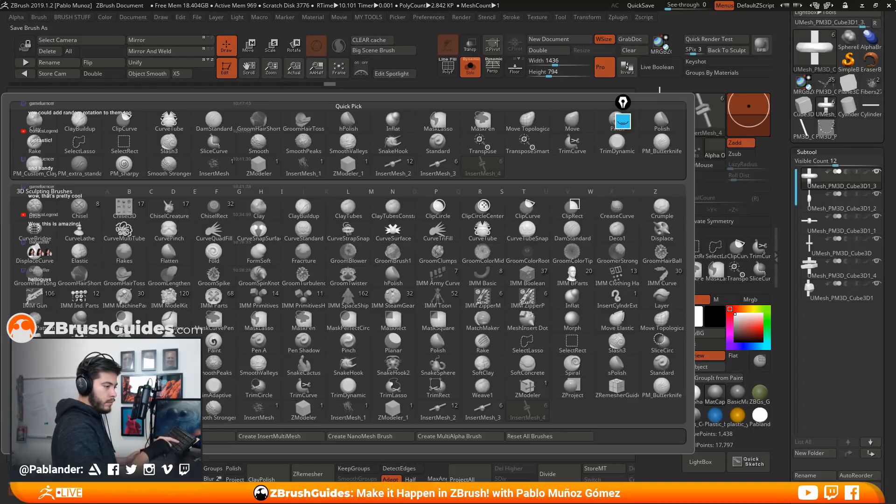
{"action": "key", "text": "Return"}
{"action": "left_click_drag", "start_coordinate": [484, 294], "coordinate": [470, 342]}
Create a new InsertMultiMesh brush from all six edited subtools and enable Curve Mode for it
{"action": "key", "text": "b"}
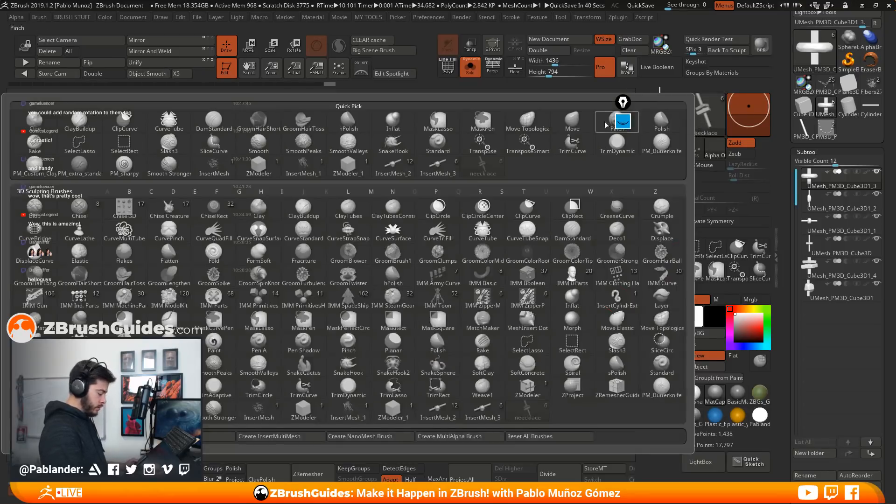
{"action": "left_click", "coordinate": [289, 438]}
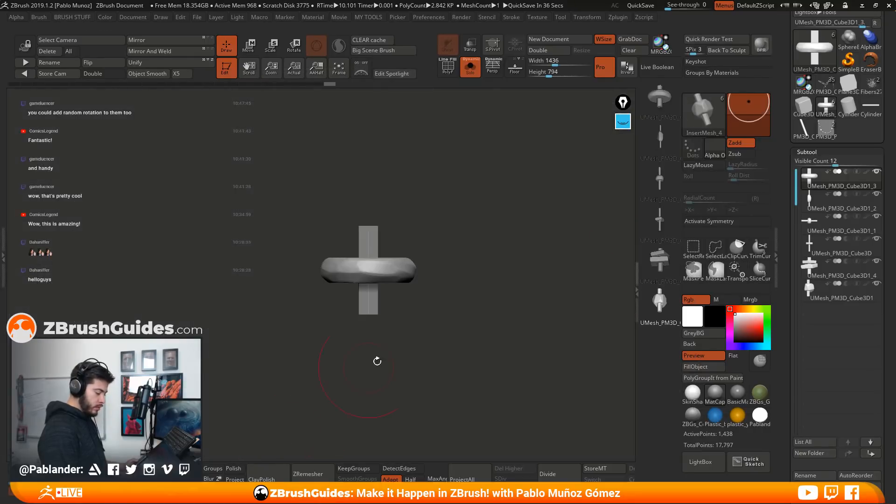
{"action": "left_click_drag", "start_coordinate": [785, 155], "coordinate": [780, 343]}
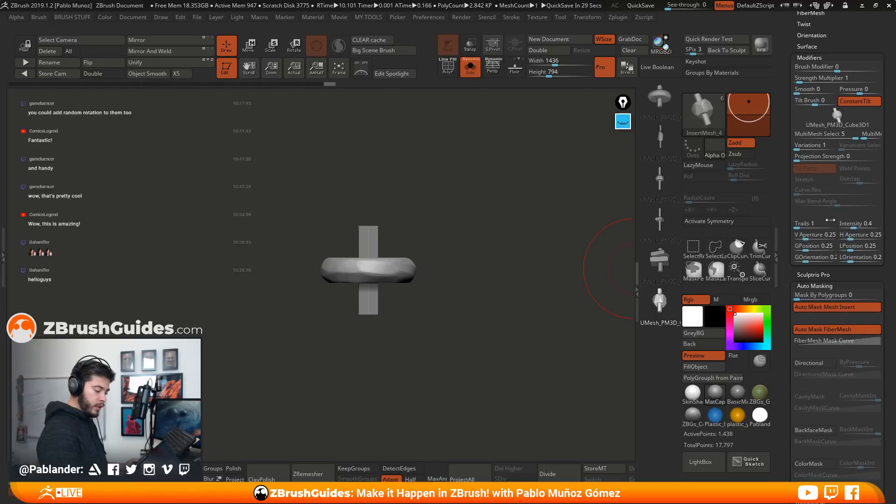
{"action": "mouse_move", "coordinate": [833, 40]}
{"action": "left_mouse_down"}
{"action": "mouse_move", "coordinate": [822, 188]}
{"action": "mouse_move", "coordinate": [824, 94]}
{"action": "left_mouse_up"}
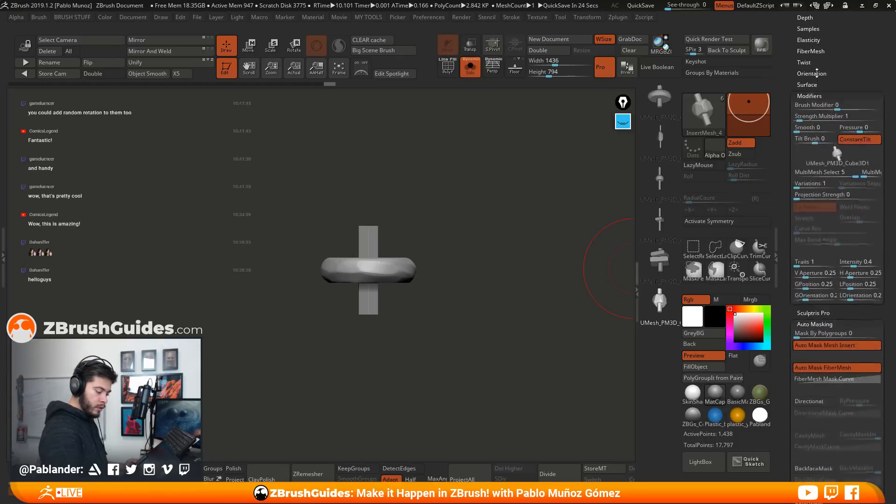
{"action": "mouse_move", "coordinate": [825, 305]}
{"action": "left_mouse_down"}
{"action": "mouse_move", "coordinate": [820, 168]}
{"action": "mouse_move", "coordinate": [817, 375]}
{"action": "left_mouse_up"}
{"action": "left_click", "coordinate": [821, 129]}
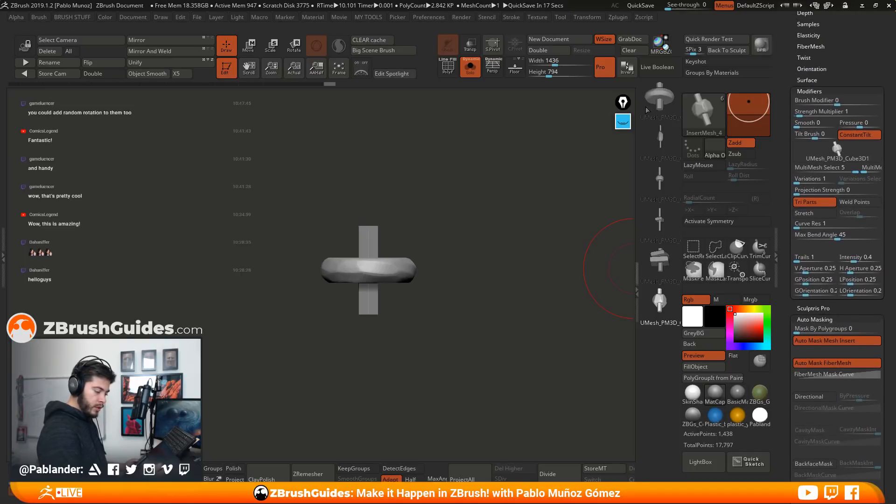
Set the brush's UMesh_PM3D_Cube3D1_3 mesh to 12 variations with selector mode 3, Weld Points, Stretch and Curve Res 20
{"action": "left_click", "coordinate": [659, 99]}
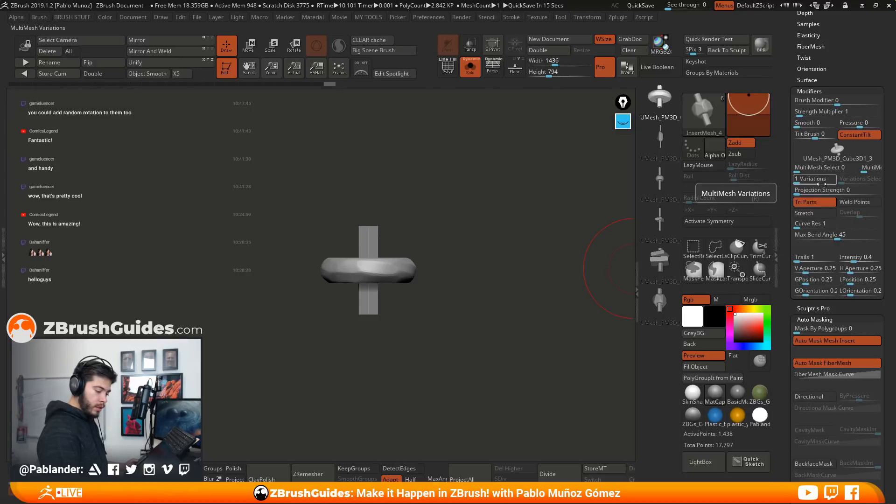
{"action": "left_click_drag", "start_coordinate": [796, 179], "coordinate": [821, 180]}
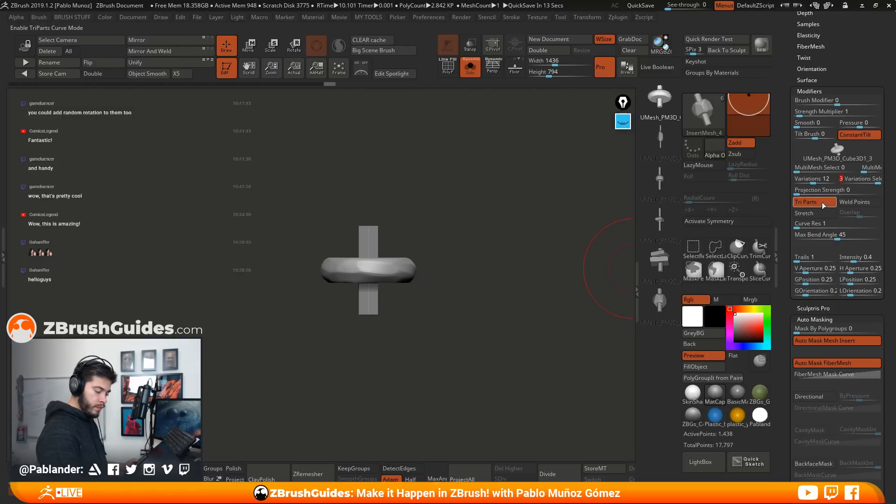
{"action": "left_click", "coordinate": [855, 202]}
{"action": "left_click_drag", "start_coordinate": [797, 224], "coordinate": [820, 226]}
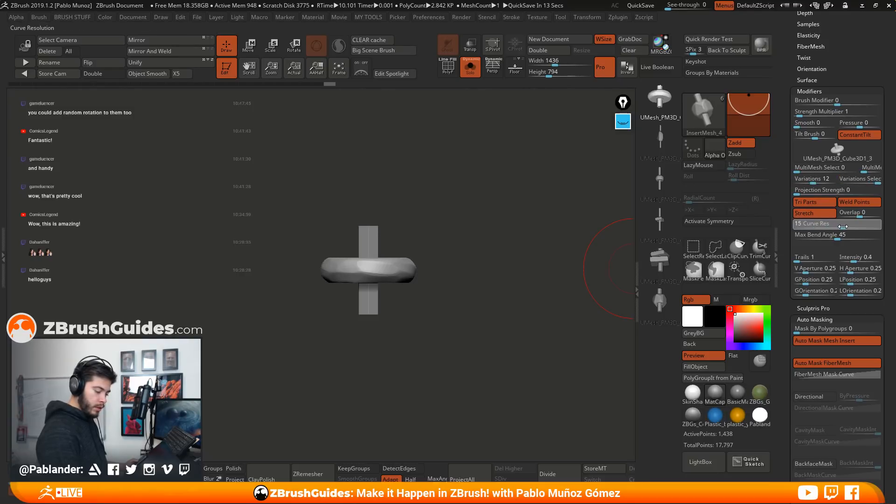
{"action": "type", "text": "20"}
{"action": "key", "text": "Return"}
Set the UMesh_PM3D_Cube3D1_2 mesh to 13 variations with selector mode 3, and enable Weld Points and Stretch
{"action": "left_click", "coordinate": [660, 136]}
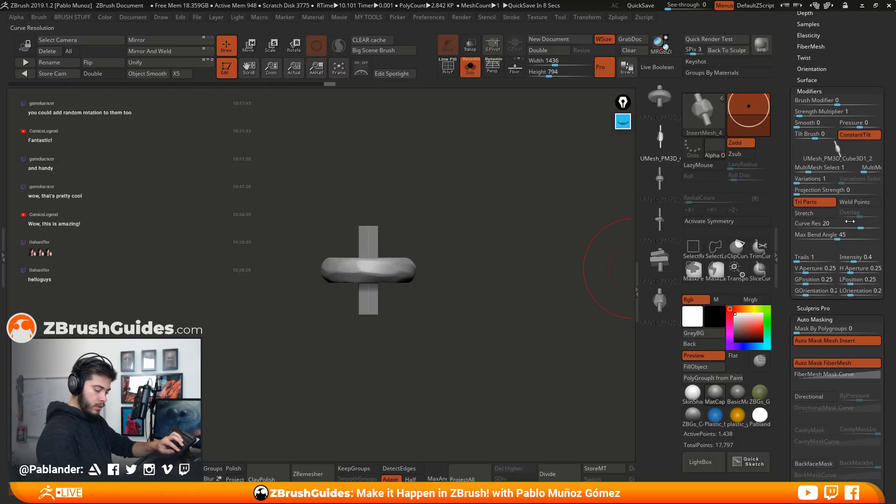
{"action": "left_click", "coordinate": [855, 202]}
{"action": "type", "text": "13"}
{"action": "key", "text": "Return"}
{"action": "type", "text": "3"}
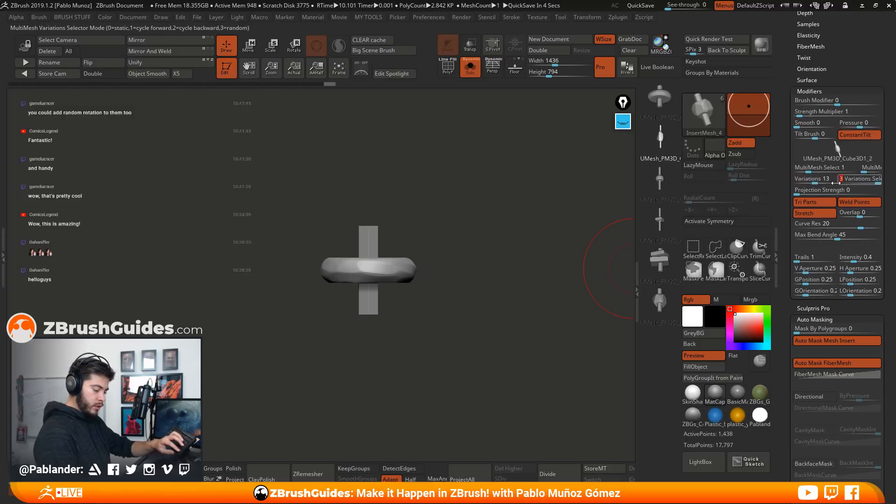
{"action": "key", "text": "Return"}
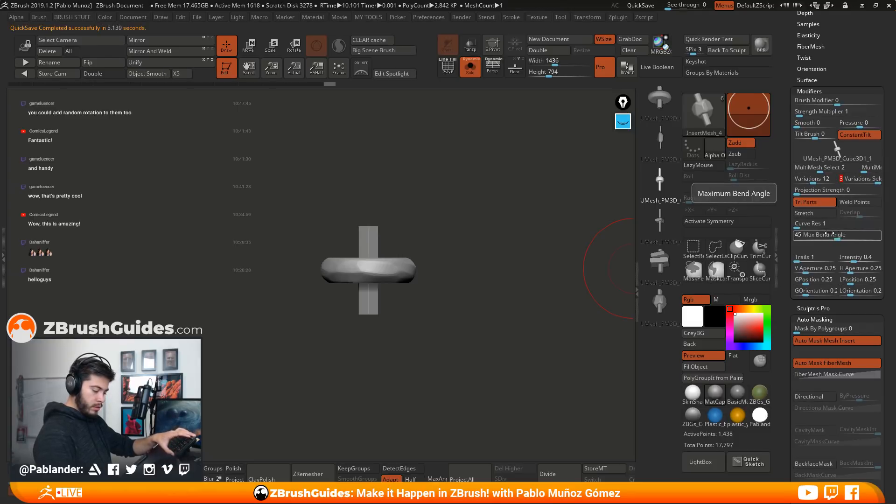
Enable Weld Points and Stretch for the UMesh_PM3D_Cube3D1_1 mesh and set its Curve Res to 17
{"action": "left_click", "coordinate": [850, 204]}
{"action": "left_click", "coordinate": [826, 214]}
{"action": "type", "text": "17"}
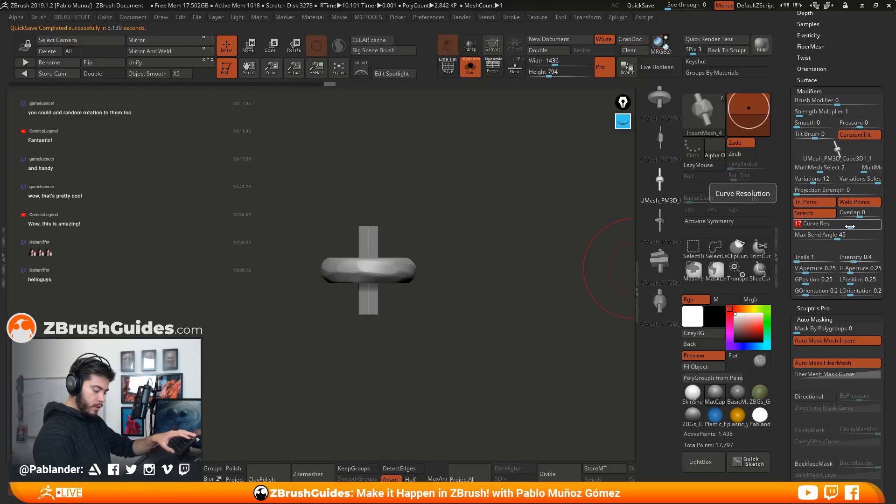
{"action": "key", "text": "Return"}
Set the UMesh_PM3D_Cube3D mesh to 14 variations with selector mode 3, Weld Points, Stretch and Curve Res 20
{"action": "left_click", "coordinate": [659, 221]}
{"action": "left_click", "coordinate": [835, 226]}
{"action": "key", "text": "Return"}
{"action": "left_click", "coordinate": [858, 202]}
{"action": "left_click", "coordinate": [814, 213]}
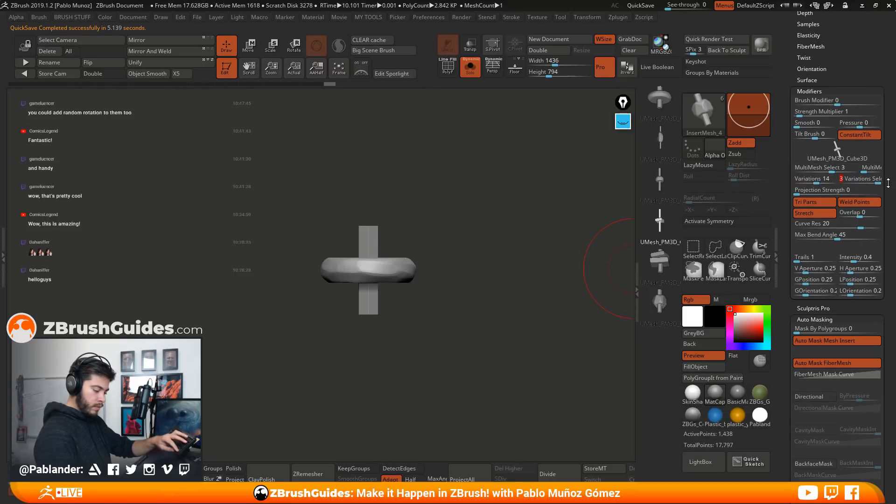
Enable Weld Points and Stretch for the UMesh_PM3D_Cube3D1_4 mesh, set Curve Res to 20, and raise its variations and variations selector
{"action": "left_click", "coordinate": [677, 256]}
{"action": "left_click", "coordinate": [857, 202]}
{"action": "left_click", "coordinate": [814, 214]}
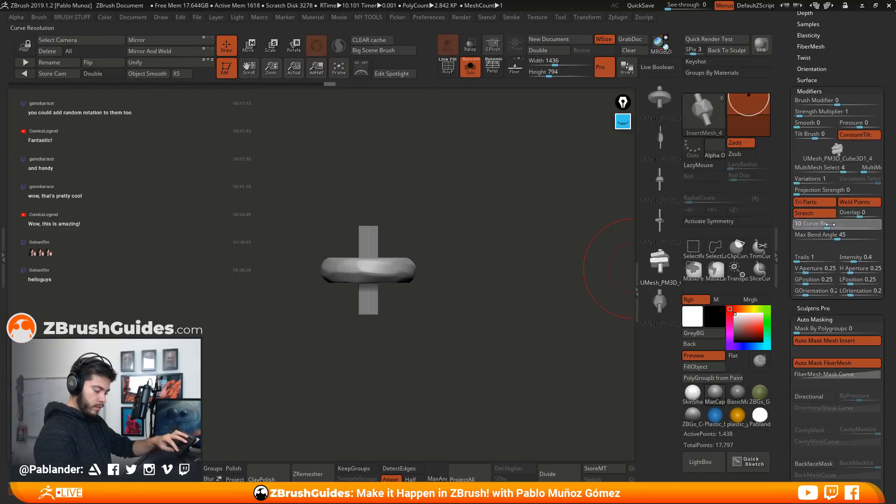
{"action": "left_click", "coordinate": [835, 223]}
{"action": "type", "text": "13"}
{"action": "type", "text": "20"}
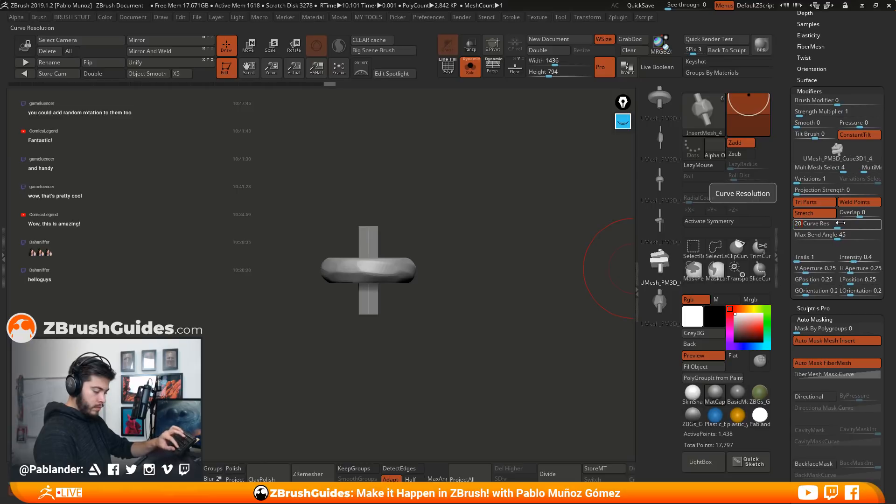
{"action": "left_click", "coordinate": [818, 179]}
{"action": "left_click_drag", "start_coordinate": [864, 179], "coordinate": [868, 179]}
Set the UMesh_PM3D_Cube3D1 mesh to 13 variations with Weld Points, Stretch and Curve Res 20
{"action": "left_click", "coordinate": [658, 300]}
{"action": "left_click", "coordinate": [815, 180]}
{"action": "left_click", "coordinate": [821, 213]}
{"action": "left_click", "coordinate": [863, 203]}
{"action": "left_click", "coordinate": [838, 222]}
{"action": "type", "text": "20"}
{"action": "key", "text": "Return"}
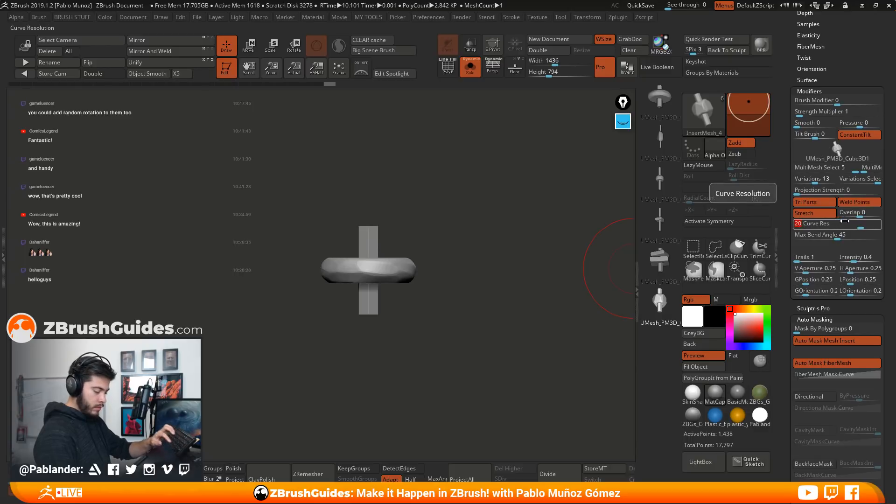
Switch to the PM3D_Plane3D tool that holds the necklace curve and bring the whole curve into view
{"action": "mouse_move", "coordinate": [836, 35]}
{"action": "left_mouse_down"}
{"action": "mouse_move", "coordinate": [833, 275]}
{"action": "mouse_move", "coordinate": [826, 120]}
{"action": "left_mouse_up"}
{"action": "left_click", "coordinate": [814, 16]}
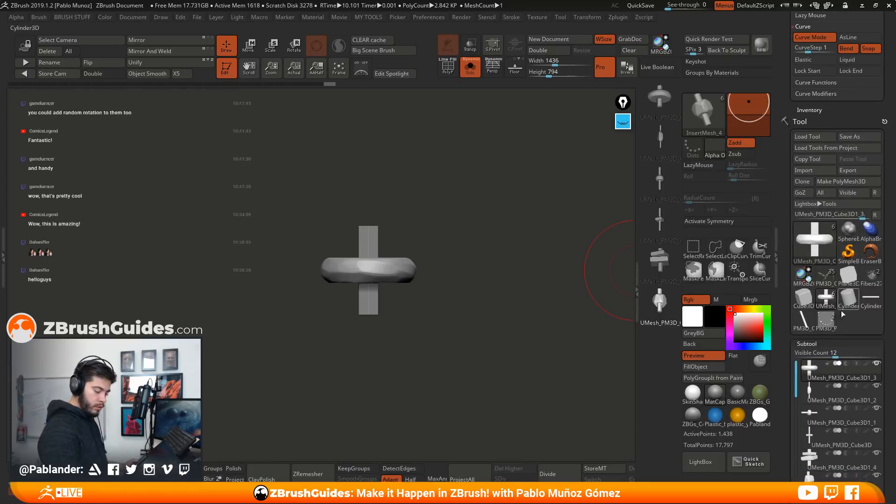
{"action": "left_click", "coordinate": [848, 303]}
{"action": "left_click_drag", "start_coordinate": [534, 303], "coordinate": [508, 293], "text": "alt"}
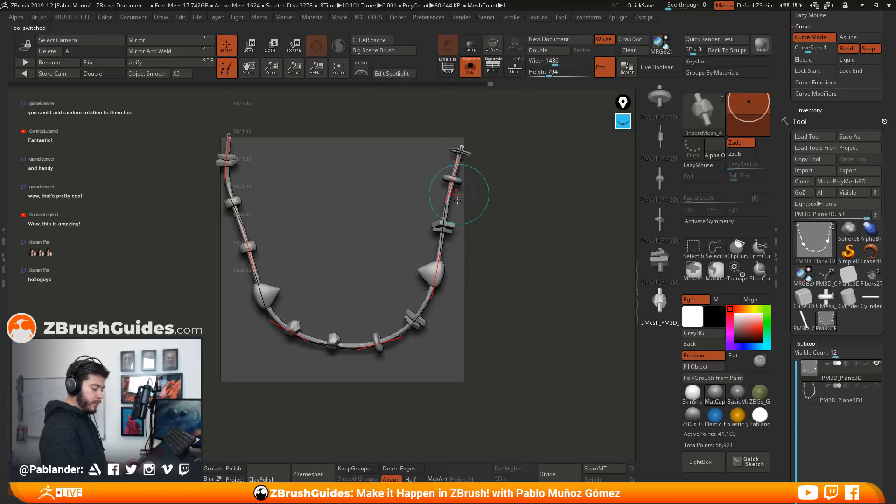
Try the last bead mesh of the InsertMesh_4 brush along the necklace curve, undoing and repeating its application
{"action": "left_click", "coordinate": [433, 284]}
{"action": "left_click_drag", "start_coordinate": [525, 317], "coordinate": [523, 320]}
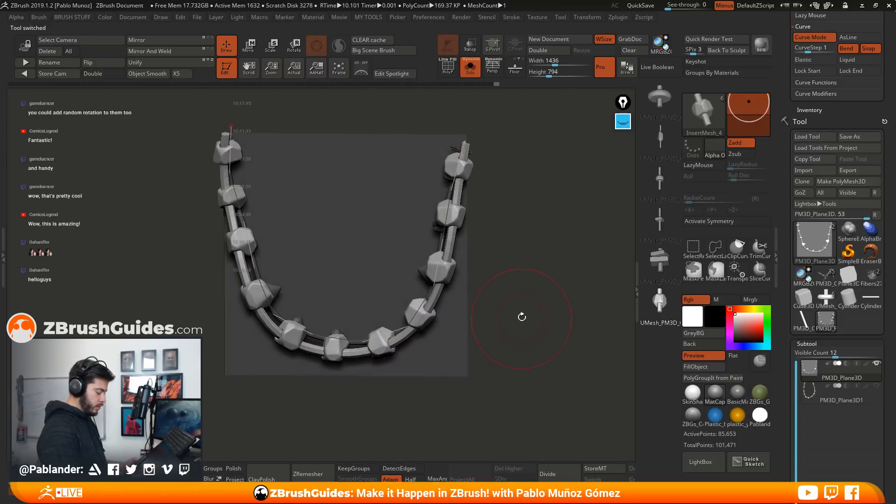
{"action": "key", "text": "ctrl+z"}
{"action": "left_click", "coordinate": [430, 307]}
{"action": "left_click_drag", "start_coordinate": [526, 284], "coordinate": [507, 293]}
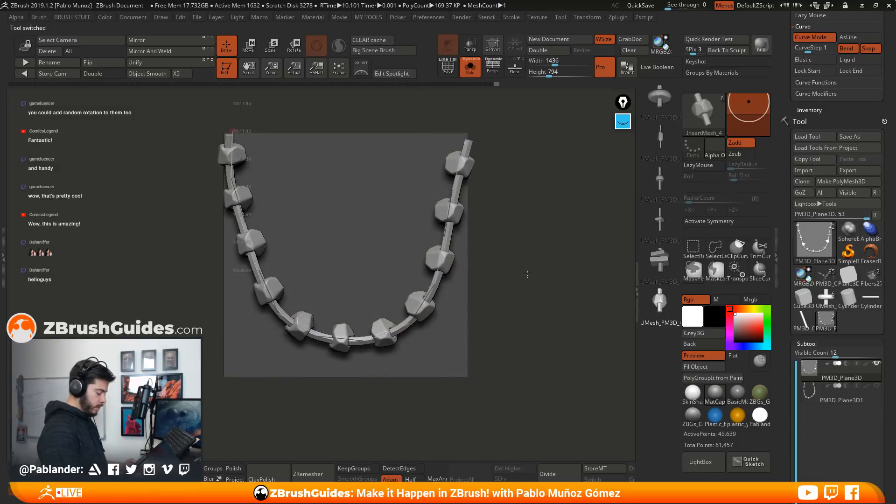
Choose the first mesh of the InsertMesh_4 brush, rebuild the beads along the necklace curve and release the curve
{"action": "left_click", "coordinate": [659, 98]}
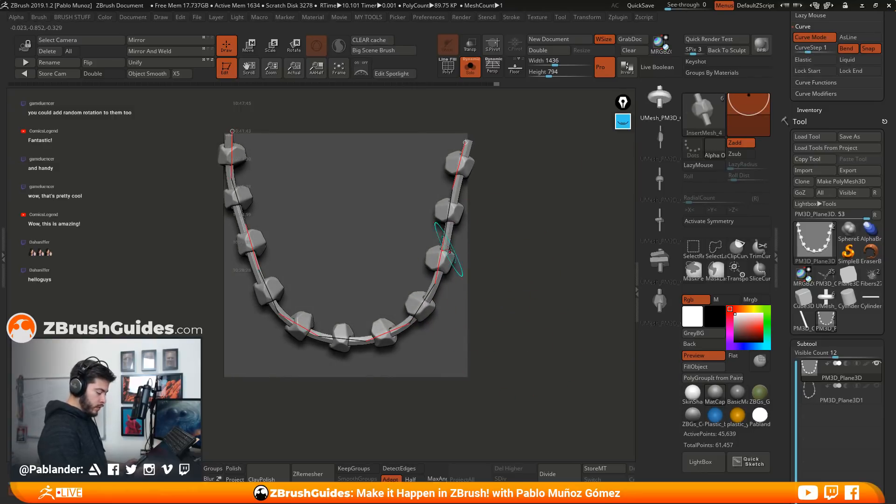
{"action": "left_click", "coordinate": [441, 251]}
{"action": "mouse_move", "coordinate": [520, 316]}
{"action": "left_mouse_down"}
{"action": "mouse_move", "coordinate": [514, 298]}
{"action": "mouse_move", "coordinate": [532, 322]}
{"action": "mouse_move", "coordinate": [519, 301]}
{"action": "mouse_move", "coordinate": [526, 307]}
{"action": "left_mouse_up"}
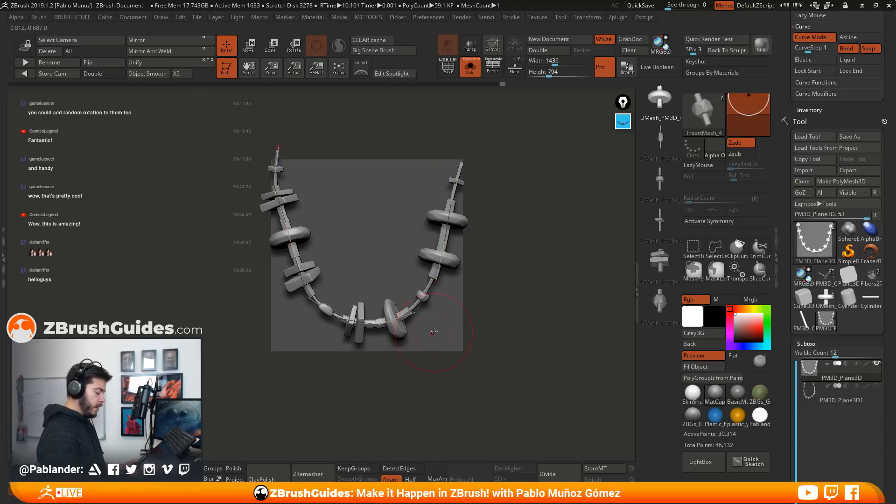
{"action": "left_click_drag", "start_coordinate": [792, 317], "coordinate": [791, 220]}
{"action": "left_click_drag", "start_coordinate": [503, 290], "coordinate": [500, 310]}
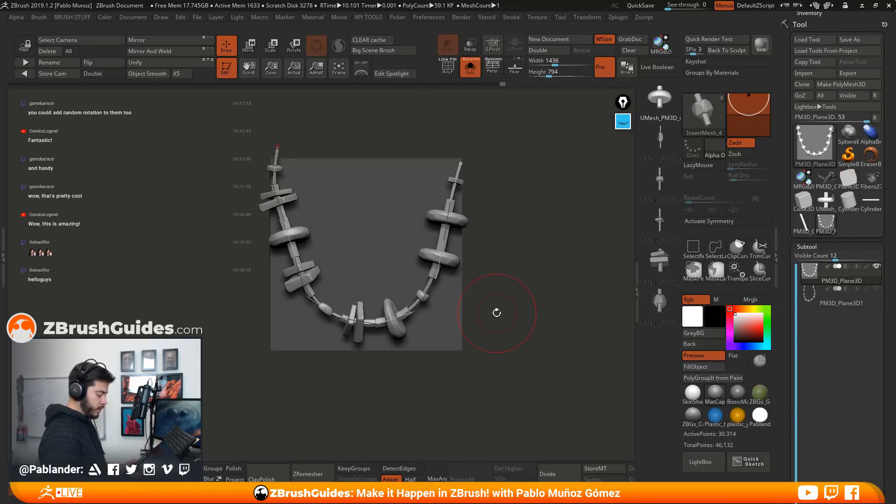
{"action": "left_click_drag", "start_coordinate": [516, 318], "coordinate": [473, 331]}
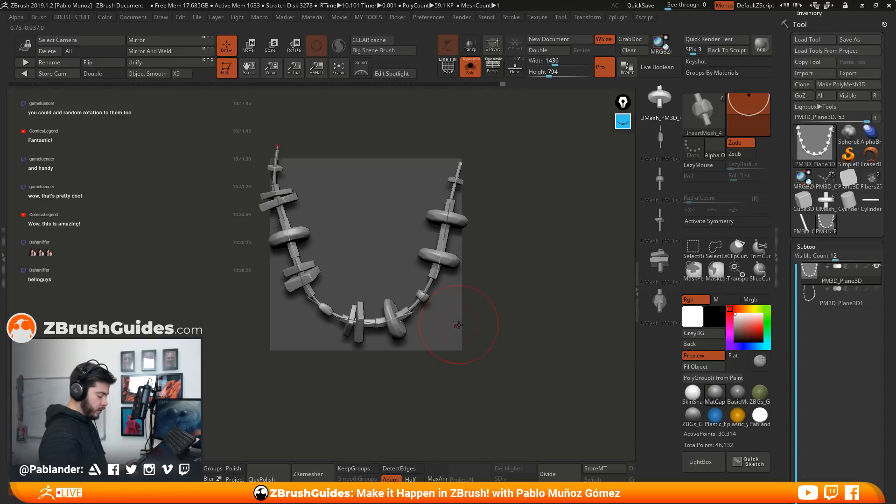
{"action": "left_click_drag", "start_coordinate": [455, 328], "coordinate": [457, 327]}
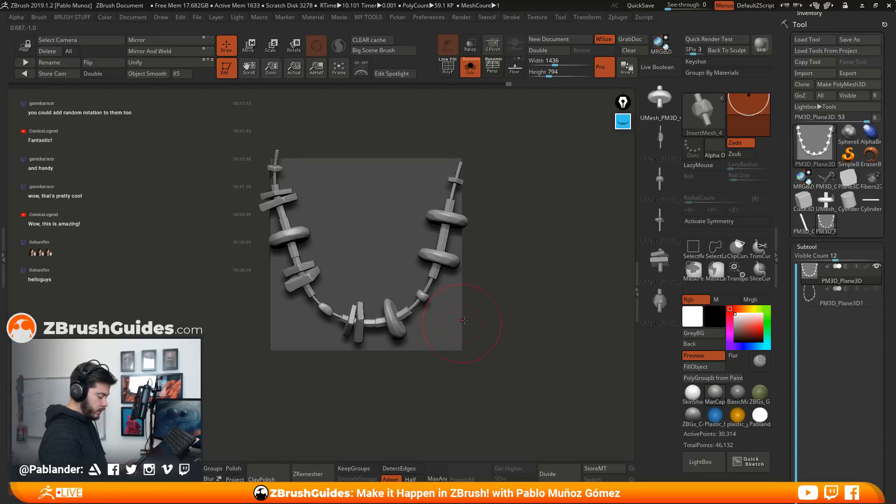
{"action": "left_click_drag", "start_coordinate": [523, 278], "coordinate": [494, 307]}
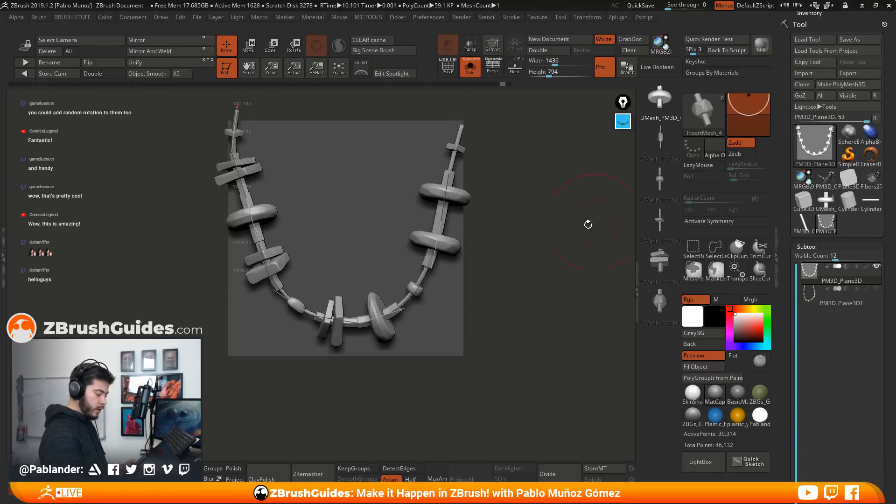
{"action": "left_click_drag", "start_coordinate": [523, 264], "coordinate": [540, 270], "text": "alt"}
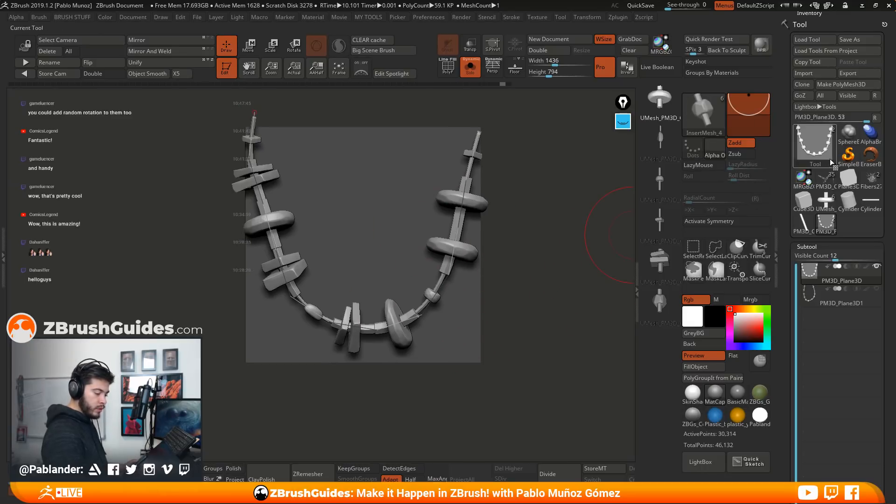
Select the neecklace brush and generate a second U-shaped strand of beads over the existing necklace on the plane
{"action": "left_click", "coordinate": [707, 118]}
{"action": "left_click", "coordinate": [483, 169]}
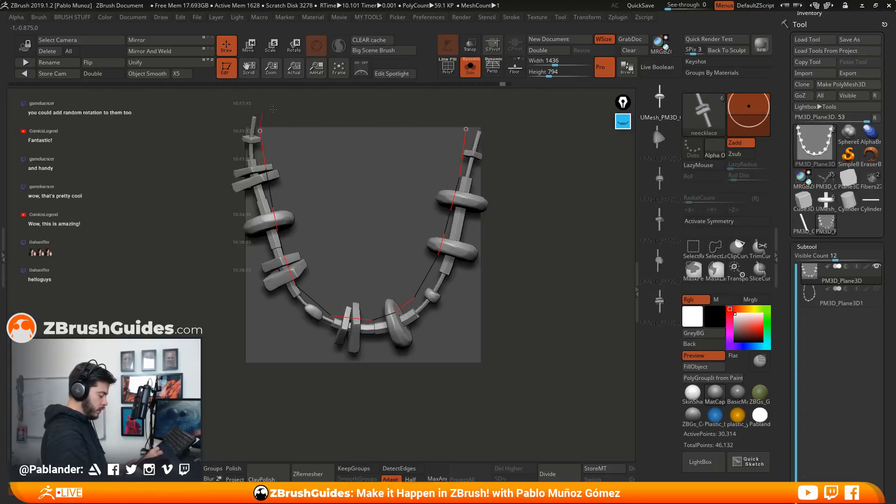
{"action": "left_click", "coordinate": [368, 321]}
{"action": "left_click_drag", "start_coordinate": [538, 244], "coordinate": [534, 227], "text": "alt"}
{"action": "left_click_drag", "start_coordinate": [399, 264], "coordinate": [389, 287]}
{"action": "left_click_drag", "start_coordinate": [316, 232], "coordinate": [315, 233]}
{"action": "left_click_drag", "start_coordinate": [442, 203], "coordinate": [452, 214]}
{"action": "left_click_drag", "start_coordinate": [531, 276], "coordinate": [465, 313]}
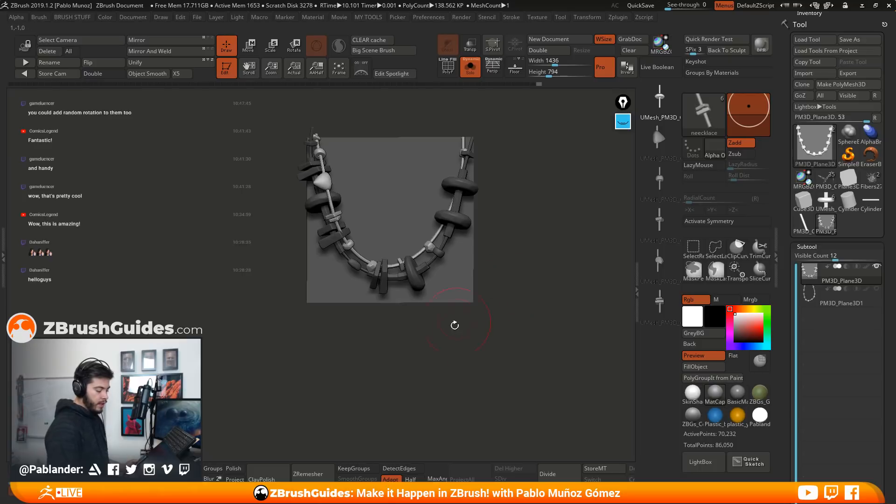
{"action": "left_click_drag", "start_coordinate": [527, 238], "coordinate": [533, 296], "text": "ctrl"}
Display the polyframe to examine the polygroups and topology of both necklace strands, and turn it off again
{"action": "left_click", "coordinate": [448, 68]}
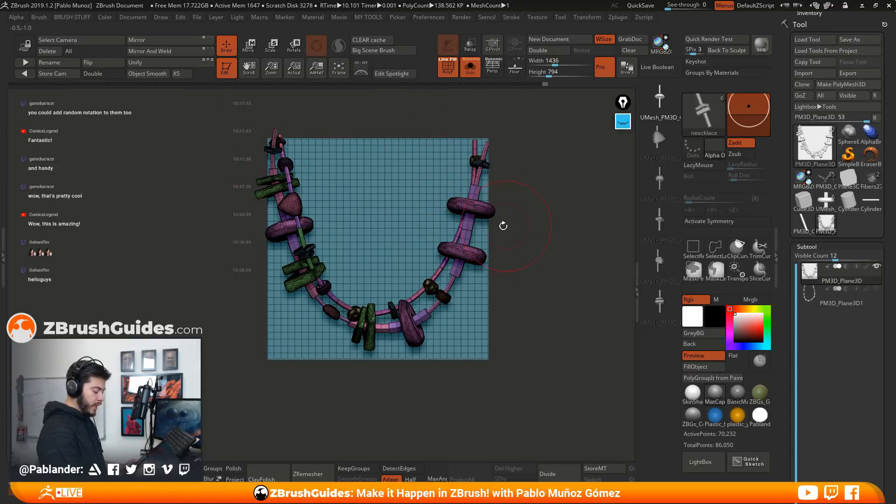
{"action": "mouse_move", "coordinate": [509, 161]}
{"action": "left_mouse_down"}
{"action": "mouse_move", "coordinate": [520, 231]}
{"action": "mouse_move", "coordinate": [525, 198]}
{"action": "mouse_move", "coordinate": [515, 212]}
{"action": "left_mouse_up"}
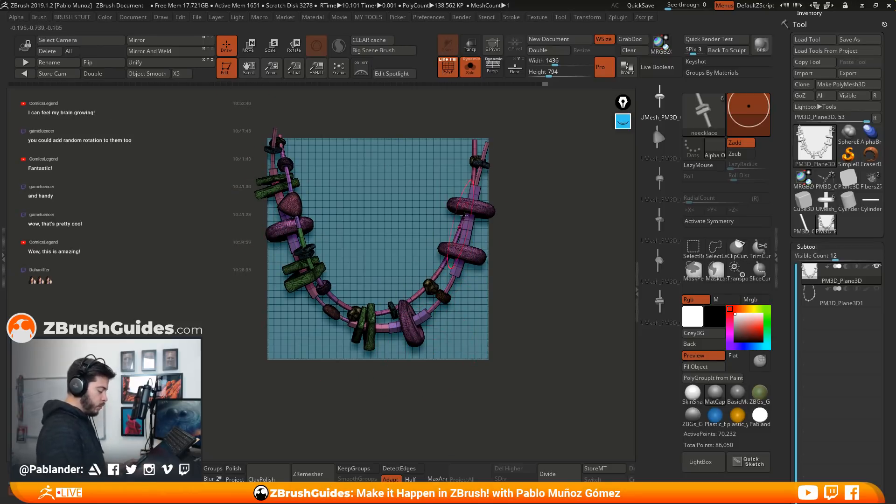
{"action": "mouse_move", "coordinate": [521, 276]}
{"action": "left_mouse_down"}
{"action": "mouse_move", "coordinate": [522, 285]}
{"action": "mouse_move", "coordinate": [532, 278]}
{"action": "left_mouse_up"}
{"action": "left_click", "coordinate": [448, 68]}
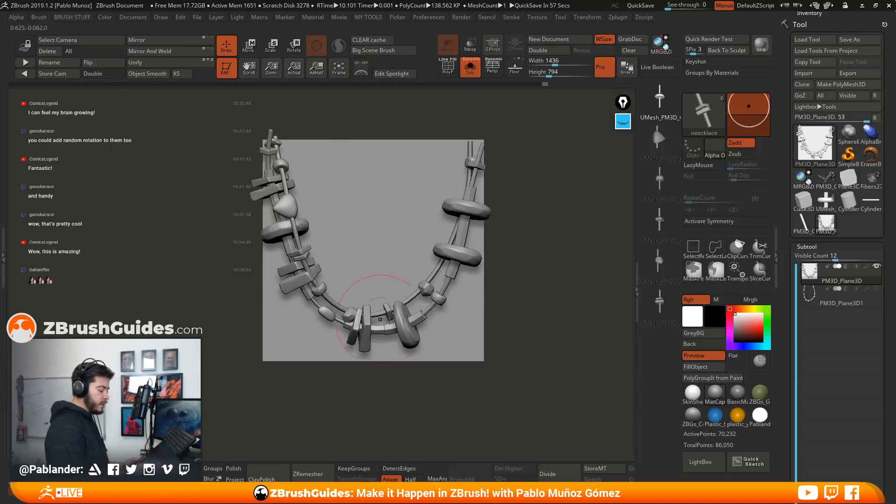
{"action": "left_click_drag", "start_coordinate": [519, 280], "coordinate": [543, 296]}
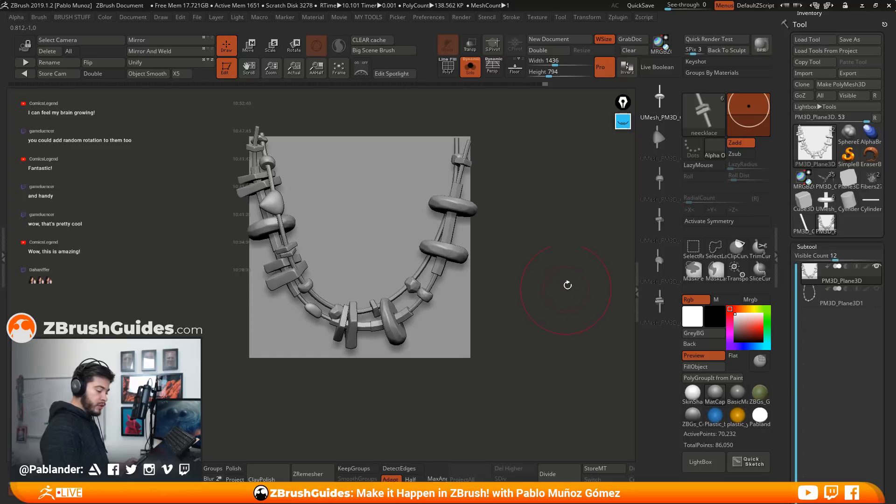
Switch to the PM3D_Cylinder3D_1 tool and subdivide the cylinder up to SDiv 4
{"action": "left_click", "coordinate": [808, 227]}
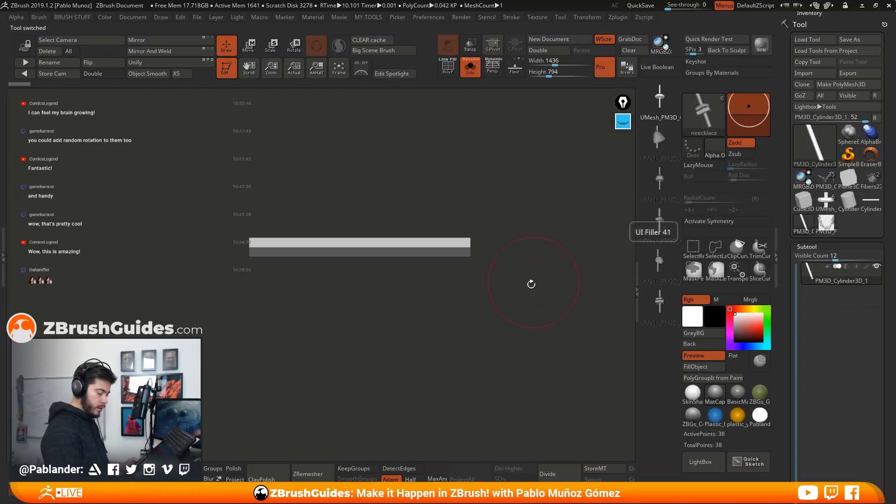
{"action": "left_click_drag", "start_coordinate": [516, 290], "coordinate": [509, 286]}
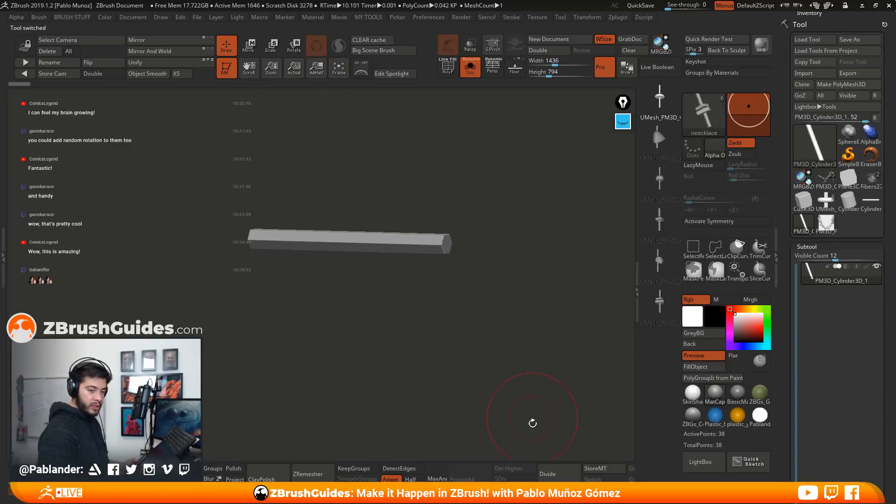
{"action": "left_click", "coordinate": [561, 478]}
{"action": "left_click", "coordinate": [554, 476]}
{"action": "left_click", "coordinate": [552, 476]}
Thicken the smoothed cylinder with the transform gizmo and reduce the draw size for drawing on it
{"action": "left_click", "coordinate": [248, 46]}
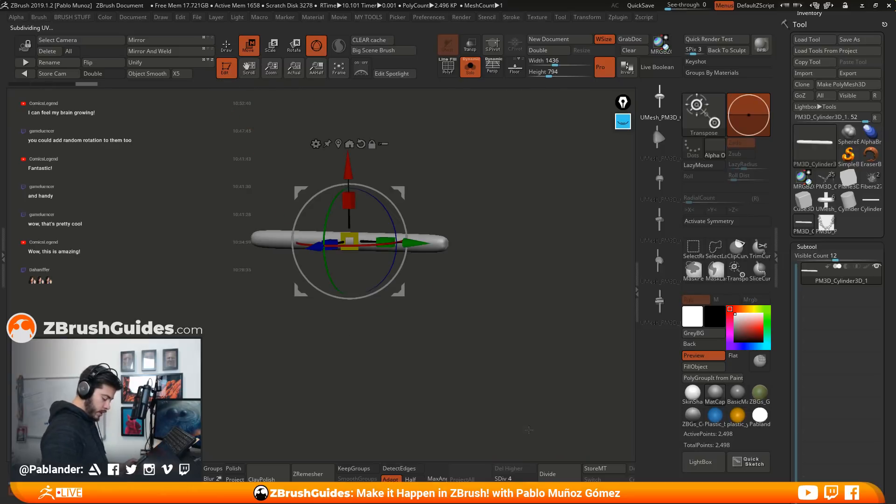
{"action": "mouse_move", "coordinate": [349, 241]}
{"action": "left_mouse_down"}
{"action": "mouse_move", "coordinate": [449, 165]}
{"action": "mouse_move", "coordinate": [538, 201]}
{"action": "mouse_move", "coordinate": [487, 273]}
{"action": "left_mouse_up"}
{"action": "left_click", "coordinate": [227, 46]}
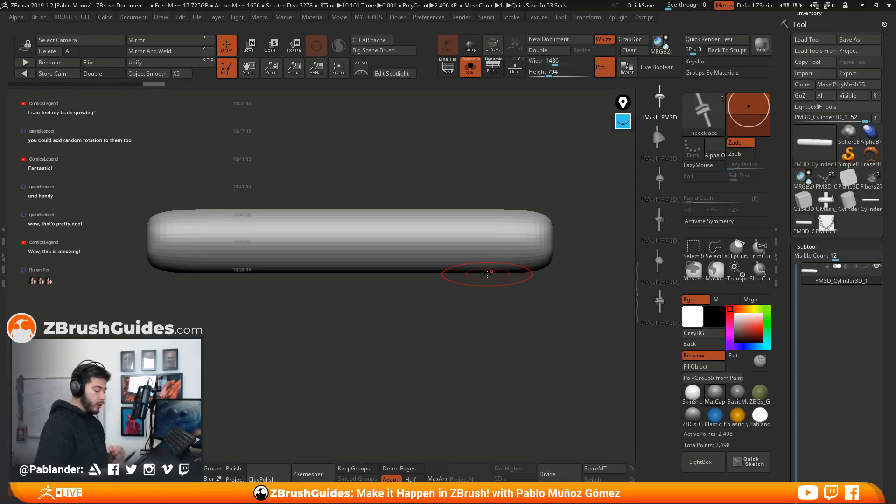
{"action": "left_click_drag", "start_coordinate": [376, 321], "coordinate": [374, 314]}
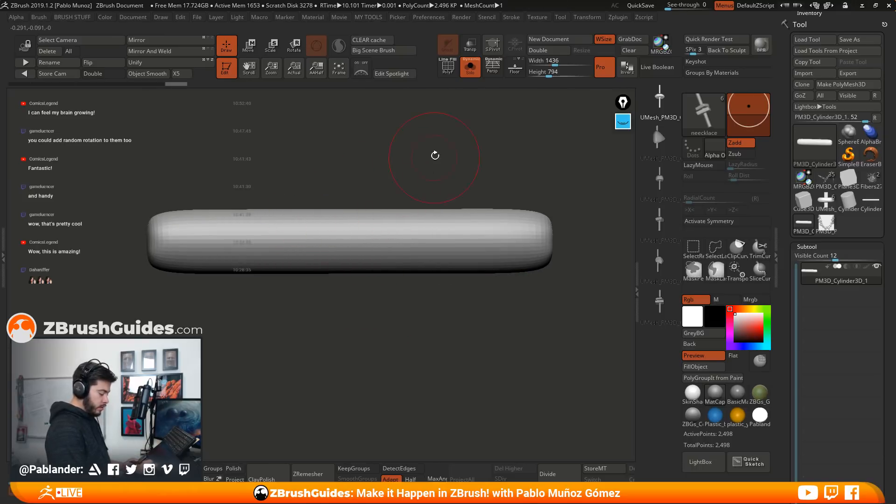
{"action": "key", "text": "space"}
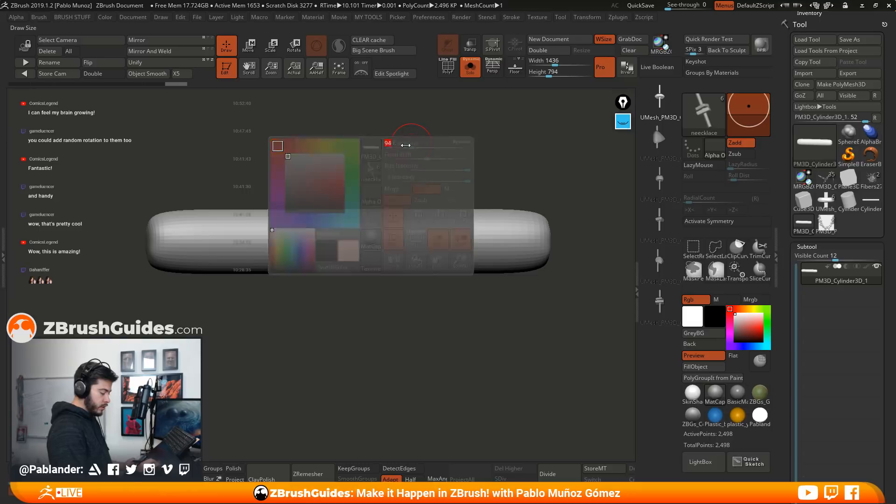
{"action": "key", "text": "w"}
{"action": "left_click_drag", "start_coordinate": [348, 232], "coordinate": [394, 207]}
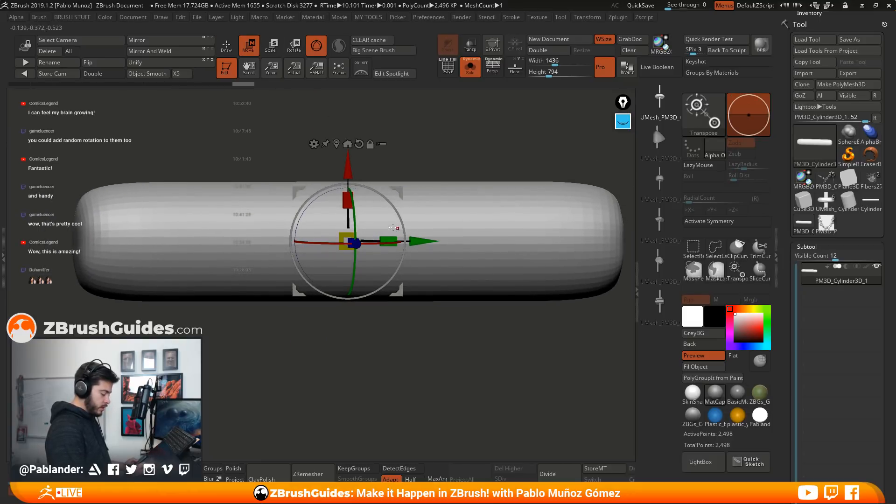
{"action": "key", "text": "q"}
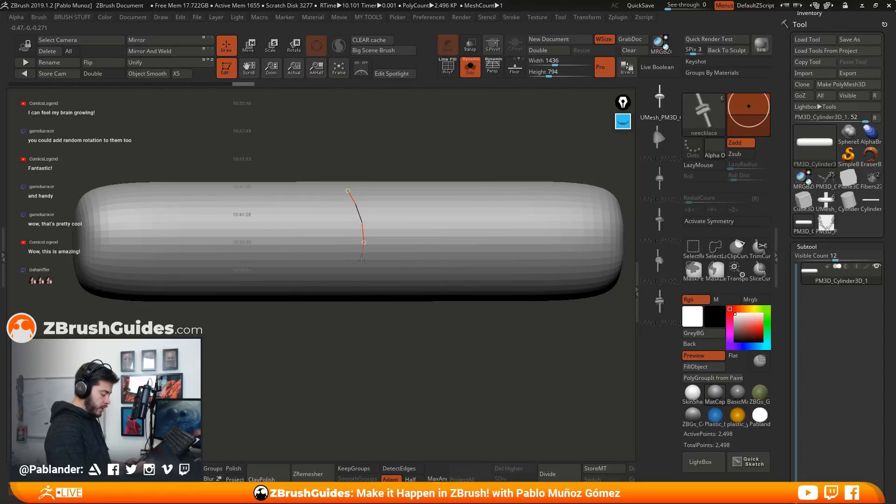
Try to wrap a neecklace brush curve around the middle of the cylinder by continuing it from several views
{"action": "left_click_drag", "start_coordinate": [361, 257], "coordinate": [356, 277]}
{"action": "left_click_drag", "start_coordinate": [380, 352], "coordinate": [381, 235]}
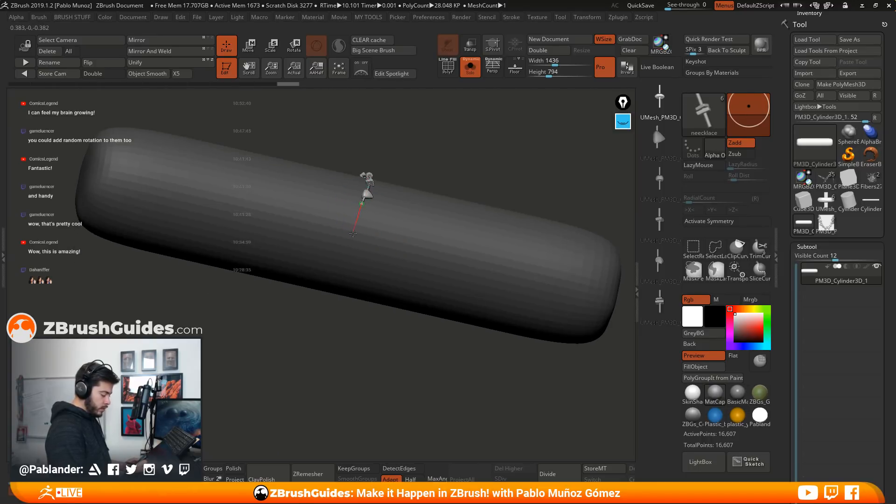
{"action": "left_click_drag", "start_coordinate": [337, 335], "coordinate": [340, 304]}
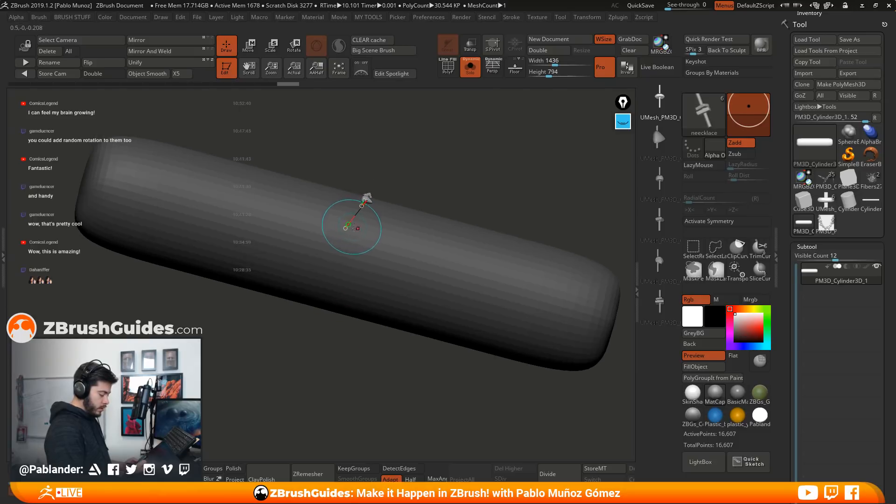
{"action": "mouse_move", "coordinate": [355, 248]}
{"action": "left_mouse_down"}
{"action": "mouse_move", "coordinate": [448, 187]}
{"action": "mouse_move", "coordinate": [405, 179]}
{"action": "left_mouse_up"}
{"action": "left_click_drag", "start_coordinate": [357, 229], "coordinate": [341, 254]}
{"action": "left_click_drag", "start_coordinate": [327, 327], "coordinate": [376, 313]}
{"action": "left_click_drag", "start_coordinate": [442, 257], "coordinate": [414, 273], "text": "shift"}
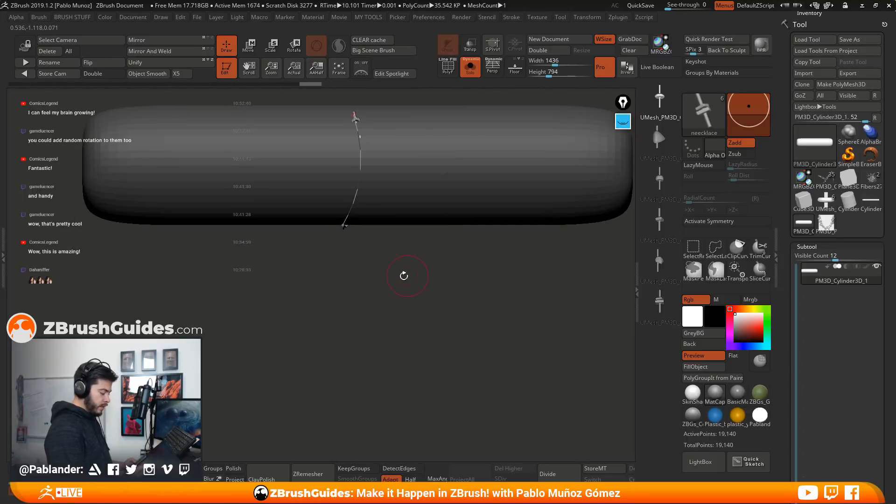
{"action": "left_click_drag", "start_coordinate": [462, 235], "coordinate": [458, 299], "text": "alt"}
Disable Liquid and enable Lock Start in the neecklace brush's curve settings
{"action": "left_click_drag", "start_coordinate": [827, 24], "coordinate": [827, 106]}
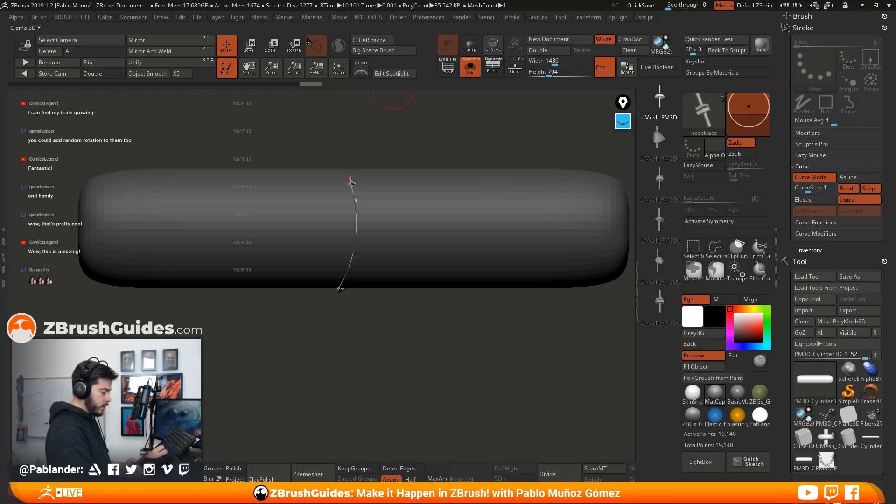
{"action": "left_click", "coordinate": [398, 19]}
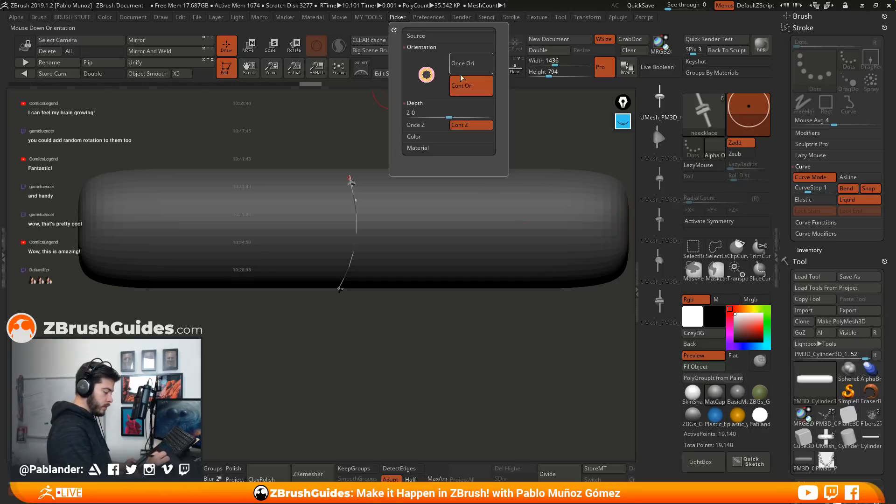
{"action": "left_click_drag", "start_coordinate": [376, 332], "coordinate": [413, 335]}
{"action": "left_click", "coordinate": [852, 200]}
{"action": "left_click", "coordinate": [822, 213]}
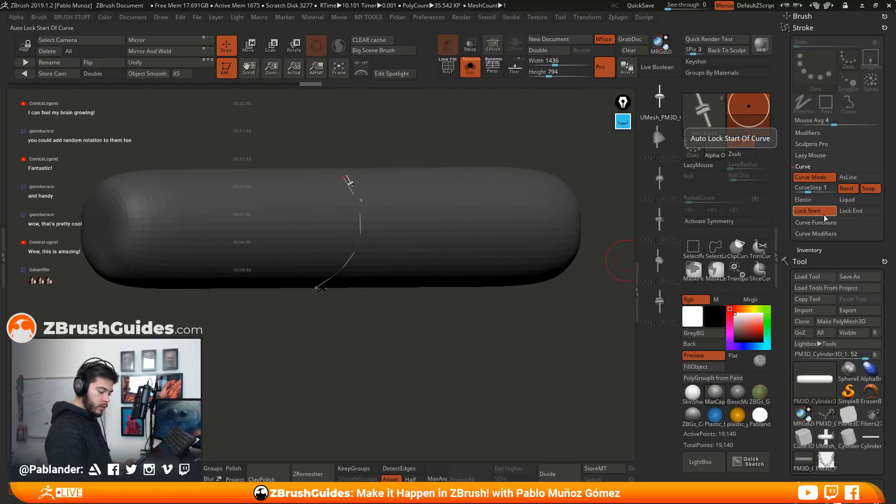
Try extending the locked-start curve around the cylinder, rebuilding the beads from different viewing angles
{"action": "left_click", "coordinate": [361, 233]}
{"action": "left_click_drag", "start_coordinate": [387, 333], "coordinate": [359, 284]}
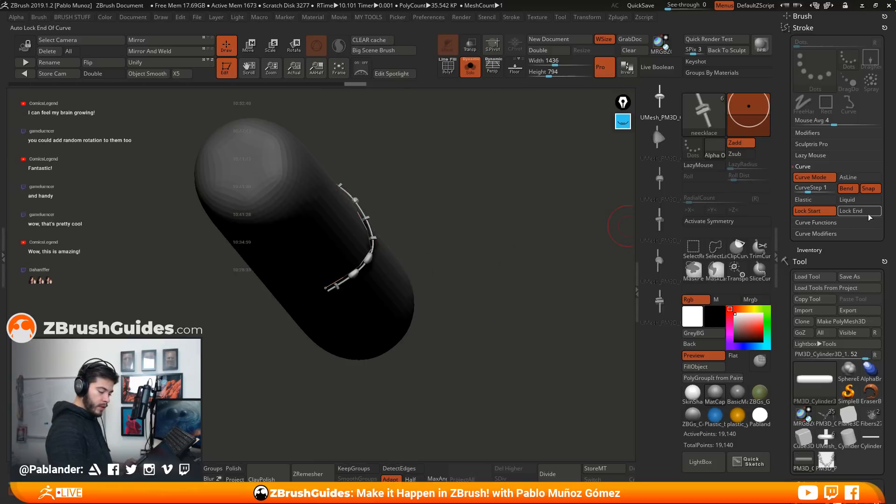
{"action": "mouse_move", "coordinate": [536, 254]}
{"action": "left_mouse_down"}
{"action": "mouse_move", "coordinate": [443, 309]}
{"action": "mouse_move", "coordinate": [406, 294]}
{"action": "left_mouse_up"}
{"action": "left_click", "coordinate": [340, 286]}
{"action": "mouse_move", "coordinate": [471, 257]}
{"action": "left_mouse_down"}
{"action": "mouse_move", "coordinate": [450, 250]}
{"action": "mouse_move", "coordinate": [439, 260]}
{"action": "left_mouse_up"}
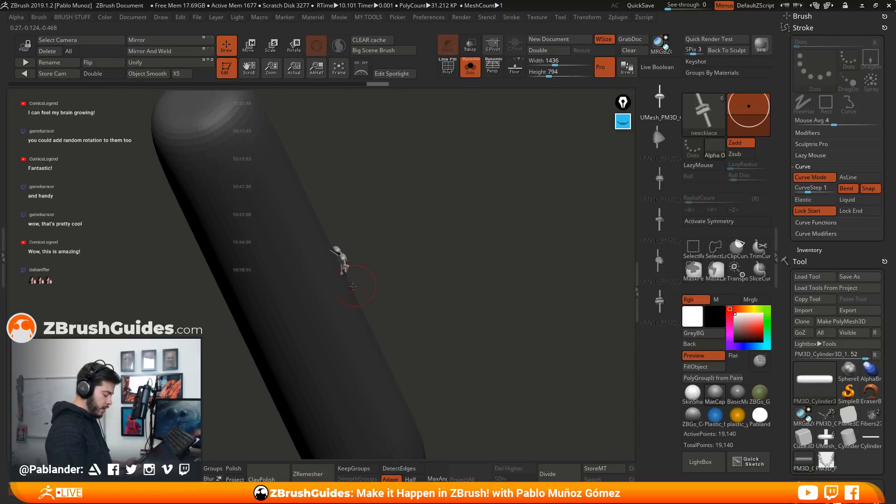
{"action": "left_click_drag", "start_coordinate": [341, 287], "coordinate": [284, 317]}
{"action": "left_click_drag", "start_coordinate": [391, 276], "coordinate": [373, 342]}
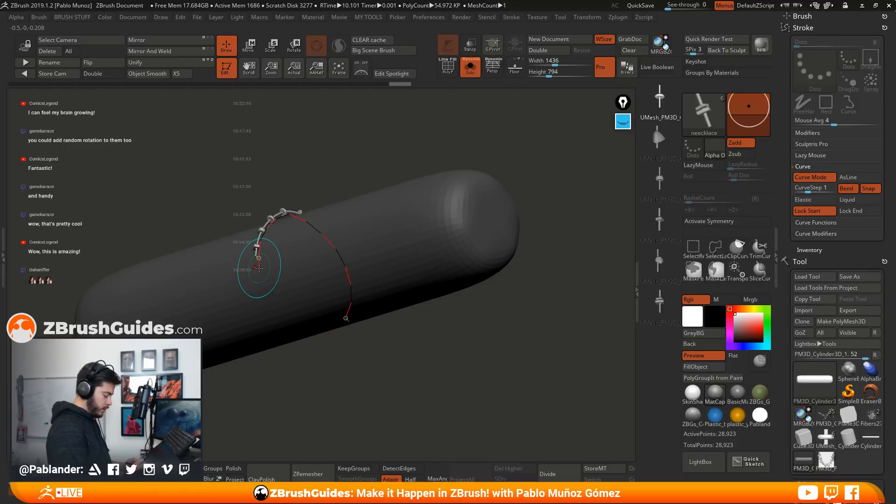
Undo the test strand on the cylinder and frame the bare cylinder
{"action": "left_click_drag", "start_coordinate": [276, 303], "coordinate": [422, 331]}
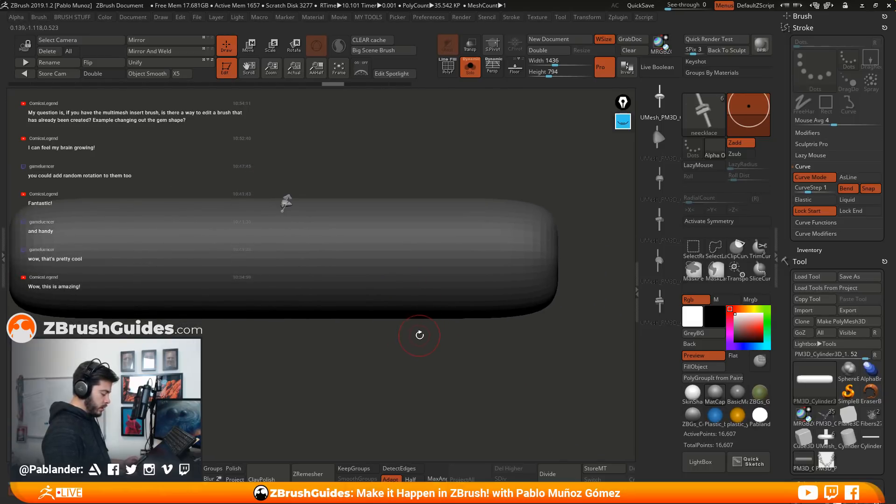
{"action": "left_click", "coordinate": [420, 339]}
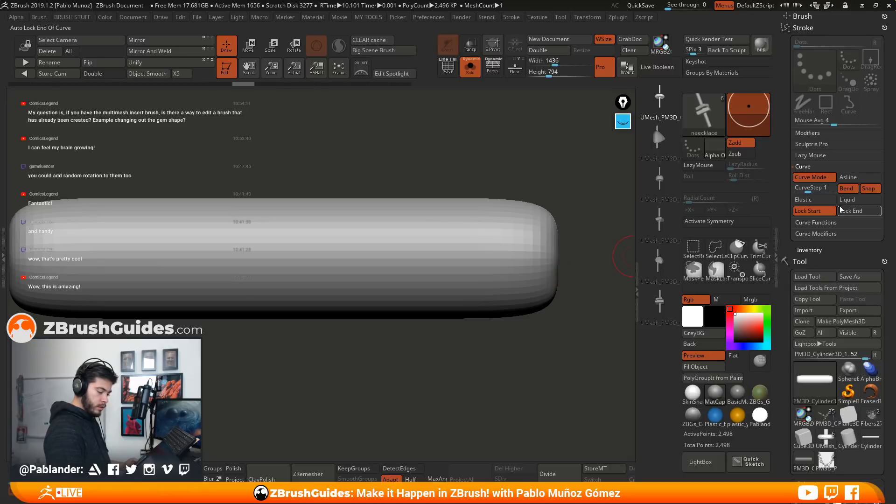
{"action": "key", "text": "f"}
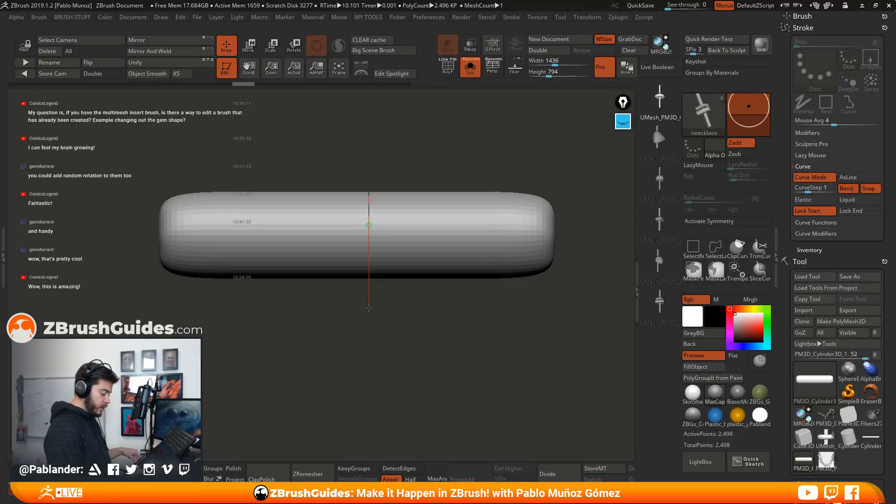
Draw a neecklace curve across the cylinder's middle and rebuild its beads with progressively larger draw sizes
{"action": "left_click_drag", "start_coordinate": [370, 305], "coordinate": [370, 306]}
{"action": "mouse_move", "coordinate": [400, 360]}
{"action": "left_mouse_down"}
{"action": "mouse_move", "coordinate": [579, 295]}
{"action": "mouse_move", "coordinate": [416, 314]}
{"action": "mouse_move", "coordinate": [401, 329]}
{"action": "left_mouse_up"}
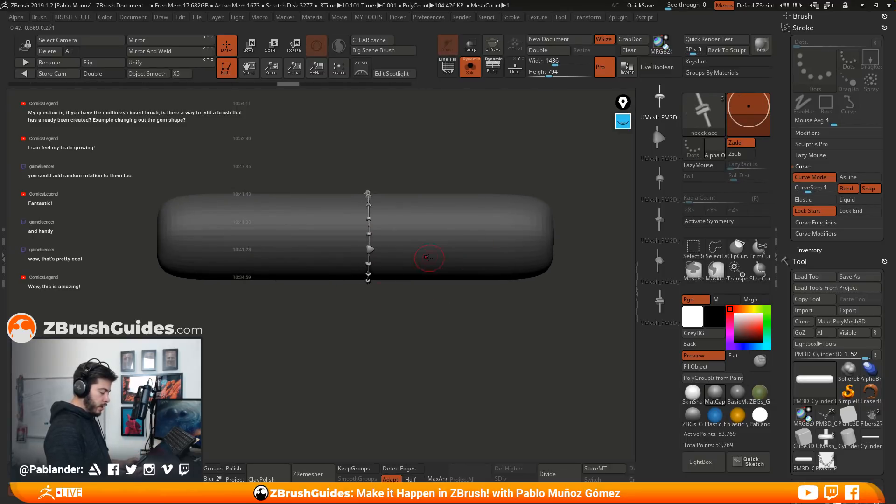
{"action": "key", "text": "space"}
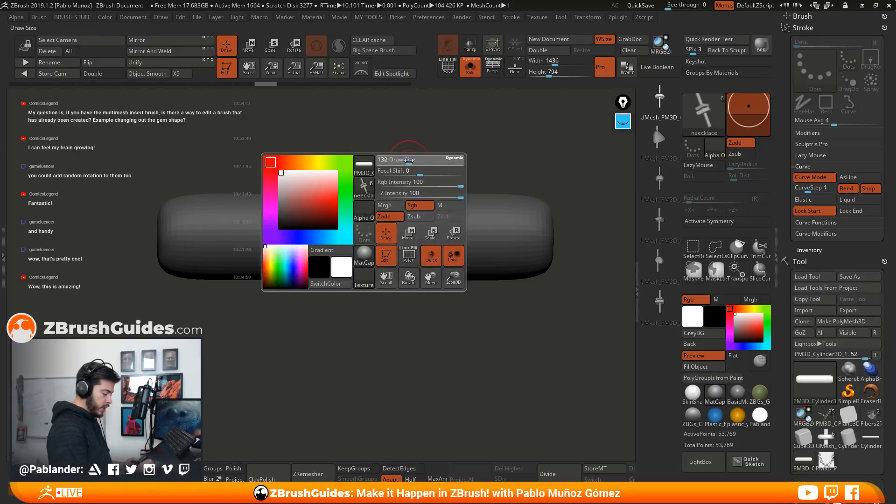
{"action": "left_click_drag", "start_coordinate": [412, 161], "coordinate": [467, 125]}
{"action": "key", "text": "space"}
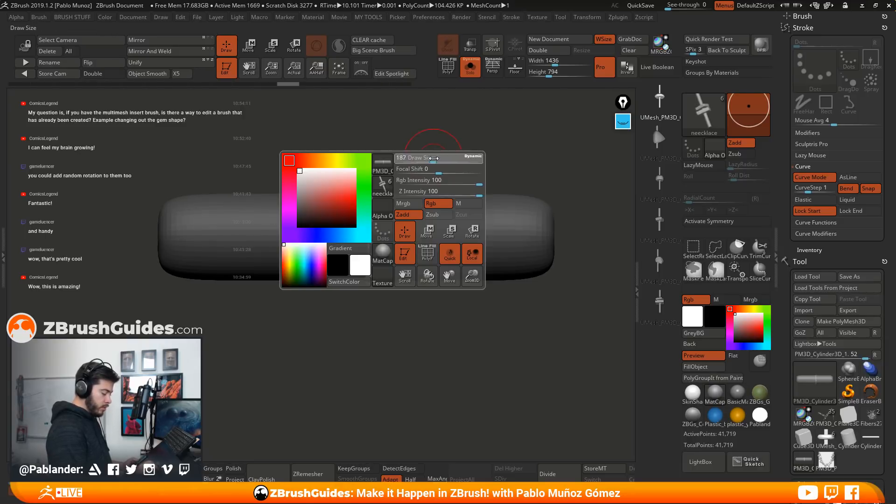
{"action": "left_click", "coordinate": [369, 202]}
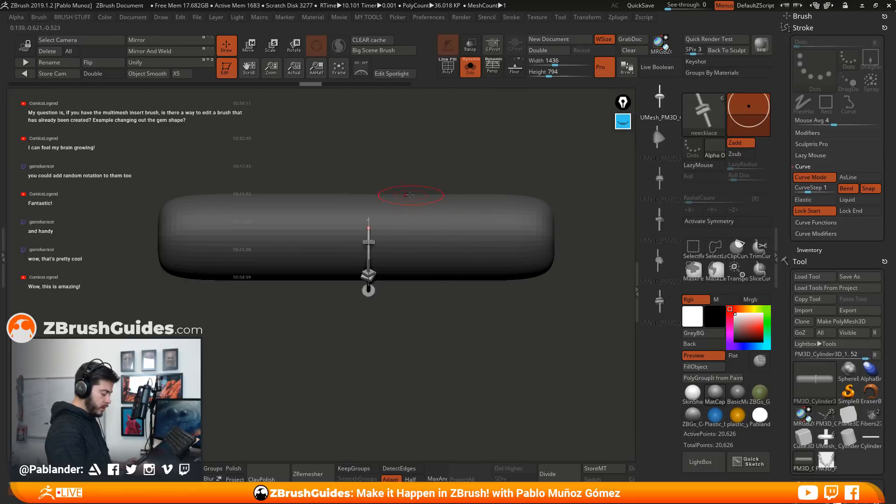
Try different draw sizes on the strand around the cylinder's middle, rebuilding the beads each time
{"action": "key", "text": "space"}
{"action": "left_click_drag", "start_coordinate": [477, 141], "coordinate": [485, 164]}
{"action": "left_click", "coordinate": [371, 217]}
{"action": "key", "text": "space"}
{"action": "left_click", "coordinate": [372, 235]}
{"action": "left_click_drag", "start_coordinate": [415, 294], "coordinate": [414, 318]}
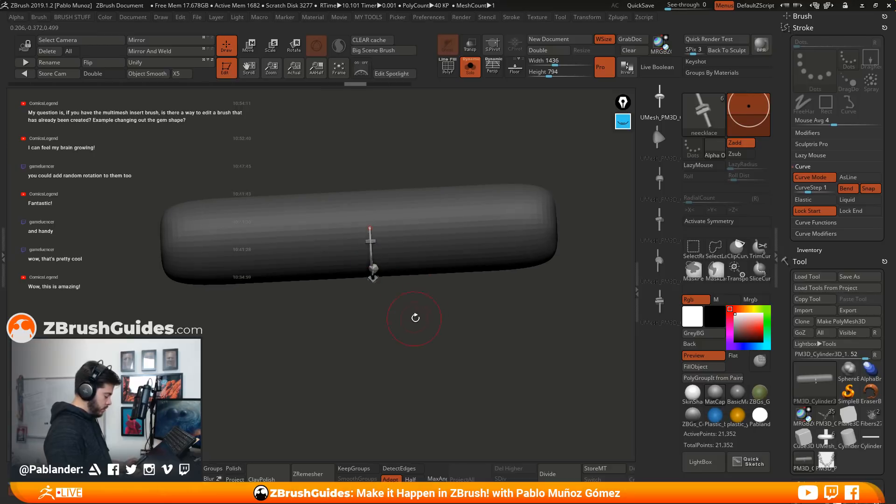
Undo the recent bead rebuilds and regenerate the strand around the cylinder's middle
{"action": "key", "text": "ctrl+z"}
{"action": "key", "text": "ctrl+z"}
{"action": "key", "text": "ctrl+z"}
{"action": "left_click", "coordinate": [374, 262]}
{"action": "left_click_drag", "start_coordinate": [413, 324], "coordinate": [433, 319]}
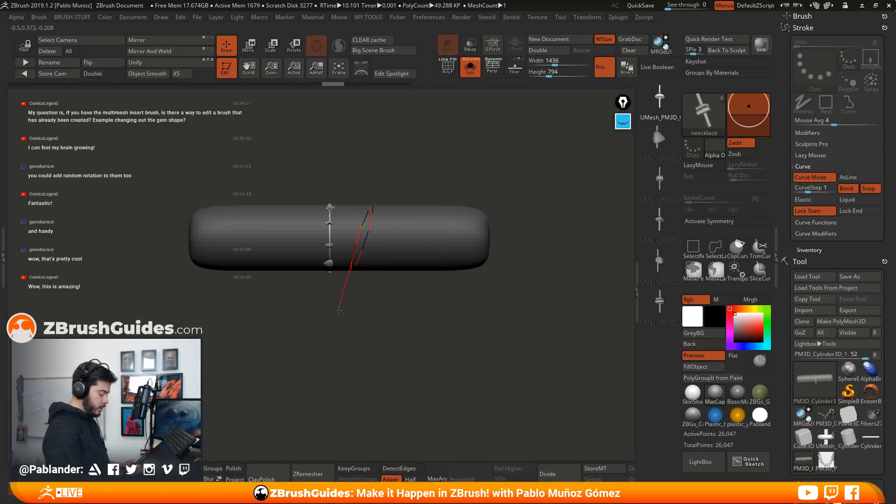
Try a slanted neecklace curve beside the middle strand and undo it
{"action": "mouse_move", "coordinate": [365, 316]}
{"action": "left_mouse_down"}
{"action": "mouse_move", "coordinate": [422, 308]}
{"action": "mouse_move", "coordinate": [306, 320]}
{"action": "left_mouse_up"}
{"action": "left_click_drag", "start_coordinate": [432, 304], "coordinate": [417, 326]}
{"action": "key", "text": "ctrl+z"}
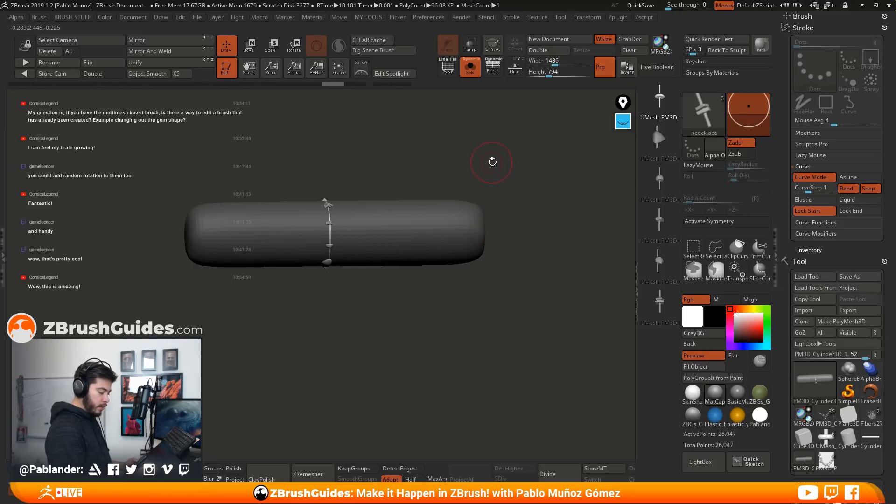
Try a CurveStep of about 3.63 with a test curve on the cylinder, and undo that curve
{"action": "key", "text": "space"}
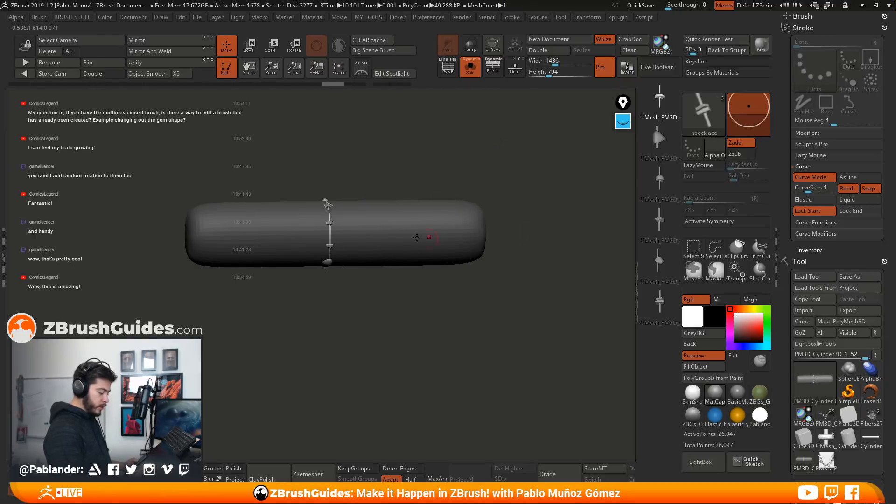
{"action": "left_click", "coordinate": [819, 190]}
{"action": "left_click_drag", "start_coordinate": [386, 221], "coordinate": [384, 253]}
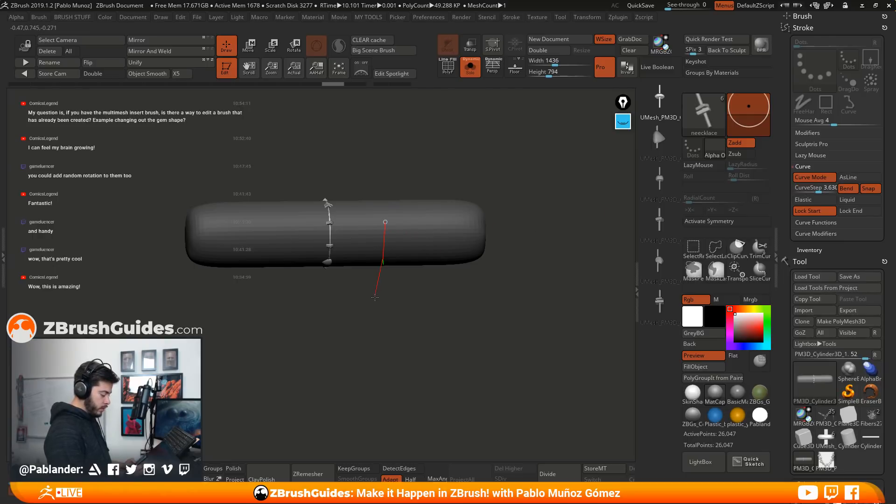
{"action": "left_click_drag", "start_coordinate": [373, 309], "coordinate": [370, 331]}
{"action": "key", "text": "ctrl+z"}
Lower CurveStep to about 0.24 and wrap a densely beaded strand around the cylinder beside the middle one
{"action": "left_click_drag", "start_coordinate": [813, 190], "coordinate": [803, 189]}
{"action": "left_click_drag", "start_coordinate": [397, 229], "coordinate": [384, 321], "text": "shift"}
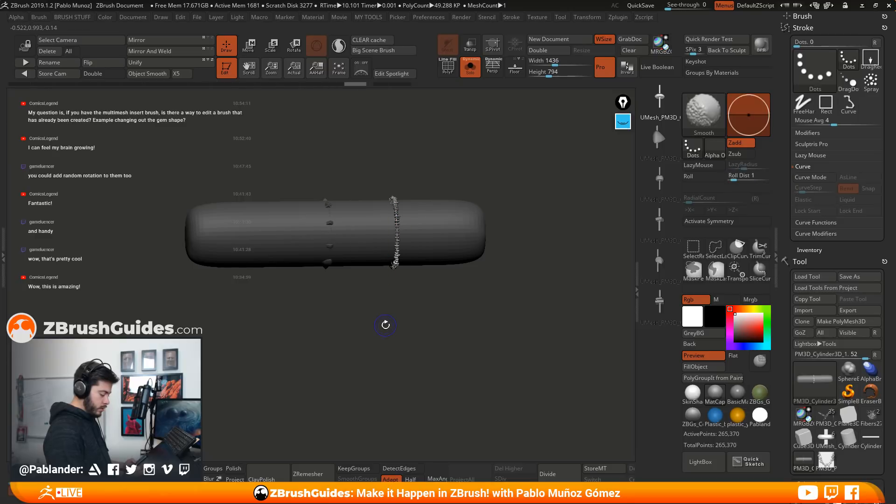
{"action": "mouse_move", "coordinate": [424, 292]}
{"action": "left_mouse_down"}
{"action": "mouse_move", "coordinate": [456, 344]}
{"action": "mouse_move", "coordinate": [472, 292]}
{"action": "left_mouse_up"}
{"action": "key", "text": "ctrl+z"}
{"action": "key", "text": "space"}
{"action": "left_click_drag", "start_coordinate": [382, 218], "coordinate": [374, 240]}
{"action": "left_click_drag", "start_coordinate": [348, 323], "coordinate": [348, 324], "text": "shift"}
{"action": "mouse_move", "coordinate": [430, 298]}
{"action": "left_mouse_down"}
{"action": "mouse_move", "coordinate": [395, 298]}
{"action": "mouse_move", "coordinate": [417, 296]}
{"action": "left_mouse_up"}
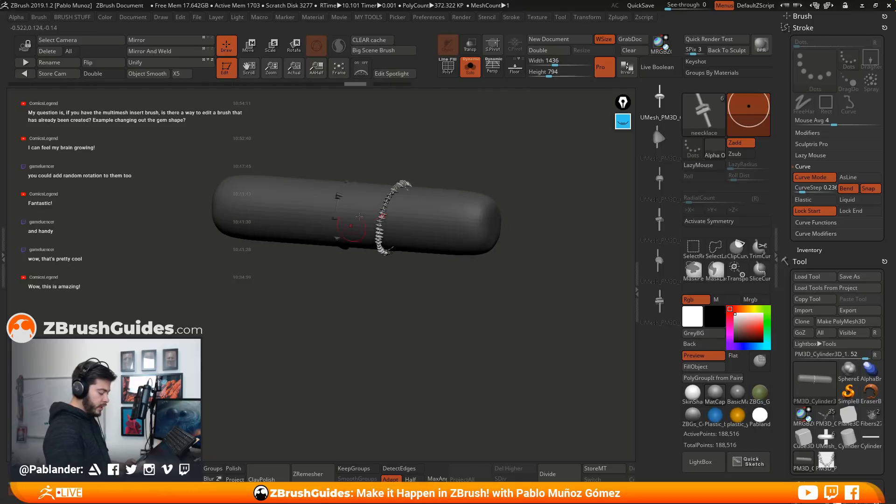
Enlarge the beads of the dense strand by raising the draw size and rebuilding the curve
{"action": "left_click", "coordinate": [814, 188]}
{"action": "left_click_drag", "start_coordinate": [429, 310], "coordinate": [432, 294]}
{"action": "key", "text": "space"}
{"action": "left_click_drag", "start_coordinate": [458, 166], "coordinate": [467, 165]}
{"action": "left_click", "coordinate": [377, 235]}
{"action": "mouse_move", "coordinate": [412, 288]}
{"action": "left_mouse_down"}
{"action": "mouse_move", "coordinate": [446, 309]}
{"action": "mouse_move", "coordinate": [439, 276]}
{"action": "left_mouse_up"}
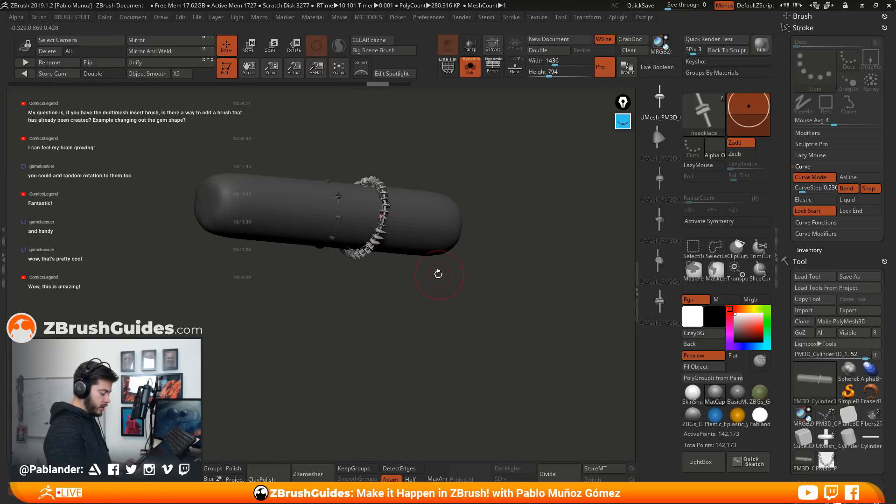
Set CurveStep to 0.5 and rebuild the dense strand with wider bead spacing
{"action": "left_click", "coordinate": [801, 190]}
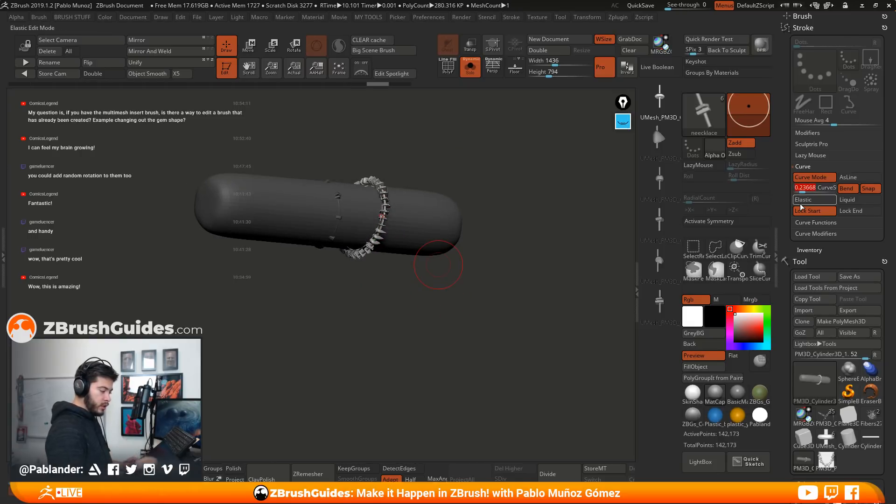
{"action": "type", "text": ".5"}
{"action": "key", "text": "Return"}
{"action": "mouse_move", "coordinate": [439, 289]}
{"action": "left_mouse_down"}
{"action": "mouse_move", "coordinate": [405, 327]}
{"action": "mouse_move", "coordinate": [320, 376]}
{"action": "left_mouse_up"}
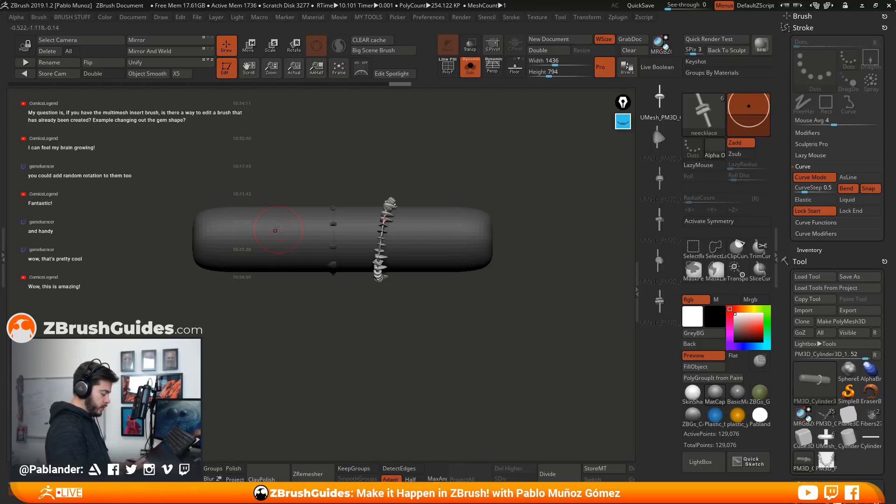
Draw additional slanted neecklace strands around the cylinder so that they cross near one another
{"action": "left_click_drag", "start_coordinate": [322, 341], "coordinate": [328, 349]}
{"action": "left_click", "coordinate": [451, 255]}
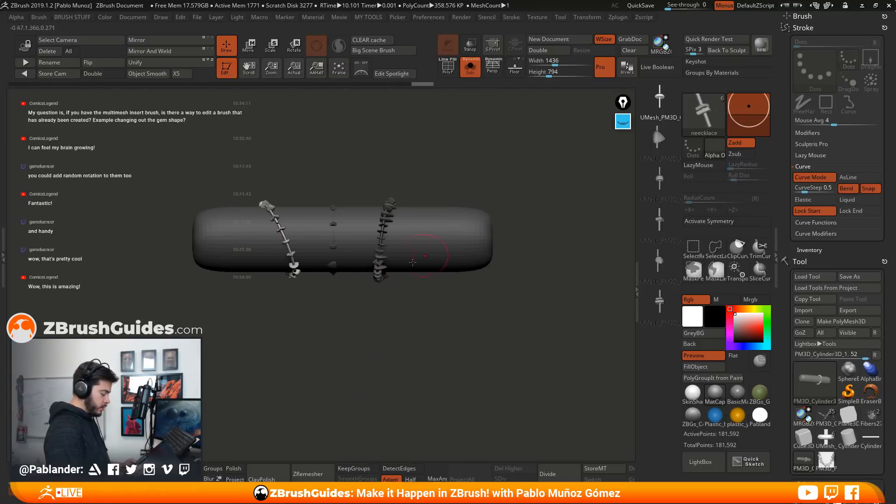
{"action": "left_click_drag", "start_coordinate": [291, 218], "coordinate": [284, 262]}
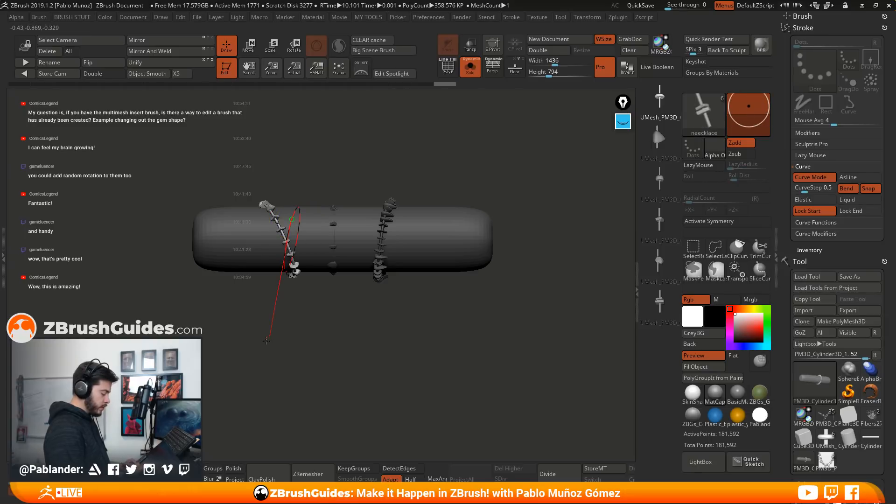
{"action": "left_click_drag", "start_coordinate": [266, 341], "coordinate": [292, 285]}
{"action": "left_click_drag", "start_coordinate": [220, 369], "coordinate": [221, 370]}
{"action": "mouse_move", "coordinate": [370, 302]}
{"action": "left_mouse_down"}
{"action": "mouse_move", "coordinate": [444, 324]}
{"action": "mouse_move", "coordinate": [480, 280]}
{"action": "mouse_move", "coordinate": [459, 321]}
{"action": "mouse_move", "coordinate": [414, 235]}
{"action": "mouse_move", "coordinate": [480, 243]}
{"action": "mouse_move", "coordinate": [436, 270]}
{"action": "mouse_move", "coordinate": [468, 326]}
{"action": "mouse_move", "coordinate": [492, 246]}
{"action": "left_mouse_up"}
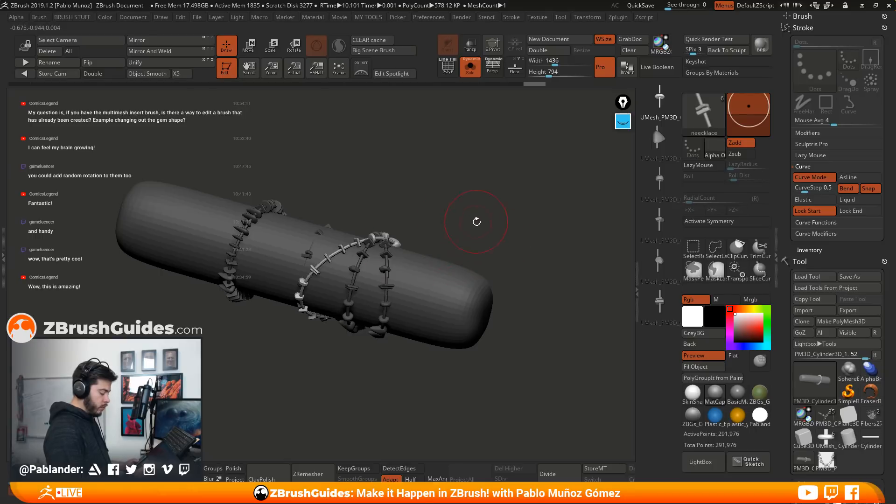
Inflate the newest neecklace strand by 22 and clear the mask from the rest of the cylinder
{"action": "key", "text": "1"}
{"action": "left_click_drag", "start_coordinate": [479, 356], "coordinate": [489, 356]}
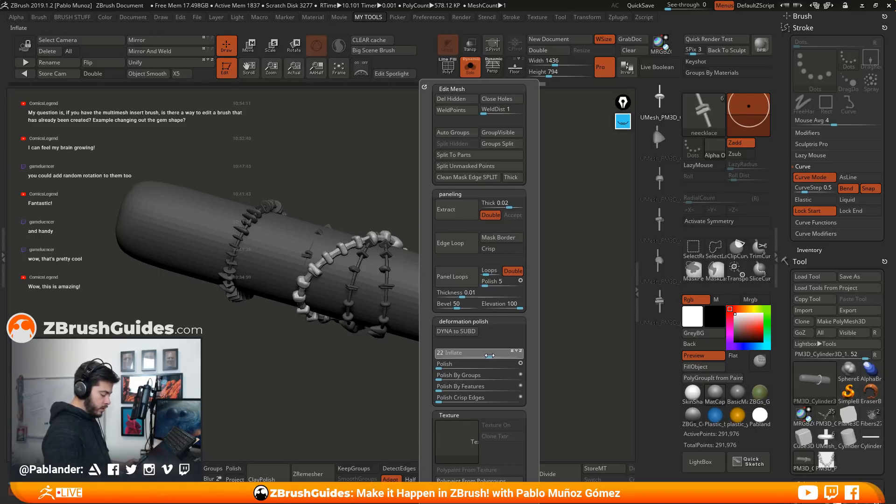
{"action": "left_click_drag", "start_coordinate": [415, 204], "coordinate": [448, 229]}
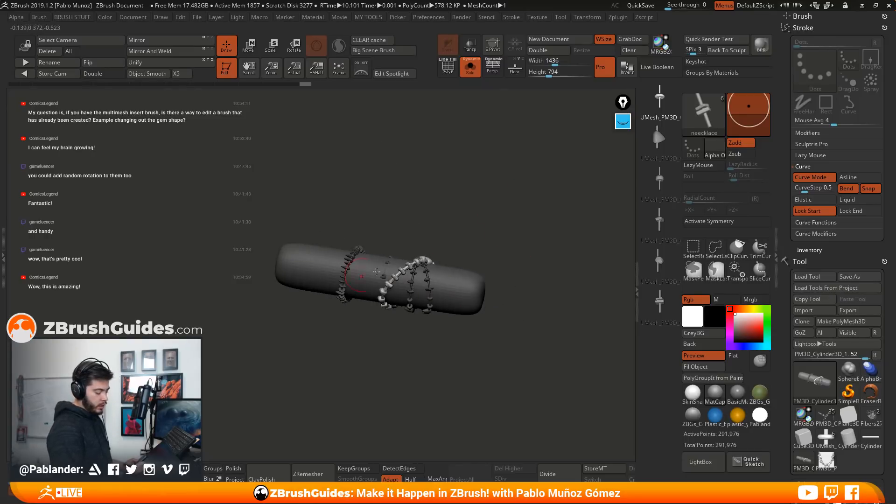
{"action": "left_click_drag", "start_coordinate": [501, 323], "coordinate": [515, 372], "text": "alt"}
{"action": "left_click_drag", "start_coordinate": [524, 202], "coordinate": [540, 284], "text": "ctrl"}
{"action": "left_click_drag", "start_coordinate": [501, 371], "coordinate": [521, 322], "text": "alt"}
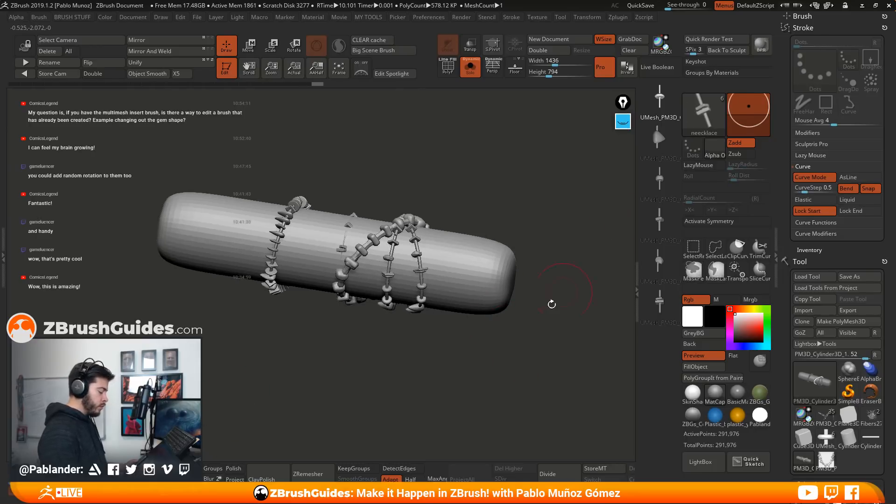
{"action": "mouse_move", "coordinate": [390, 394]}
{"action": "left_mouse_down"}
{"action": "mouse_move", "coordinate": [431, 374]}
{"action": "mouse_move", "coordinate": [449, 261]}
{"action": "left_mouse_up"}
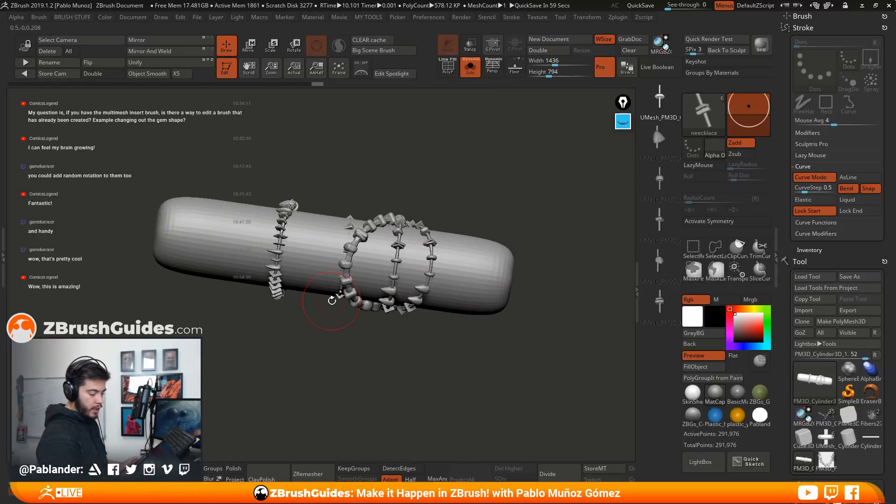
{"action": "left_click_drag", "start_coordinate": [468, 288], "coordinate": [529, 270]}
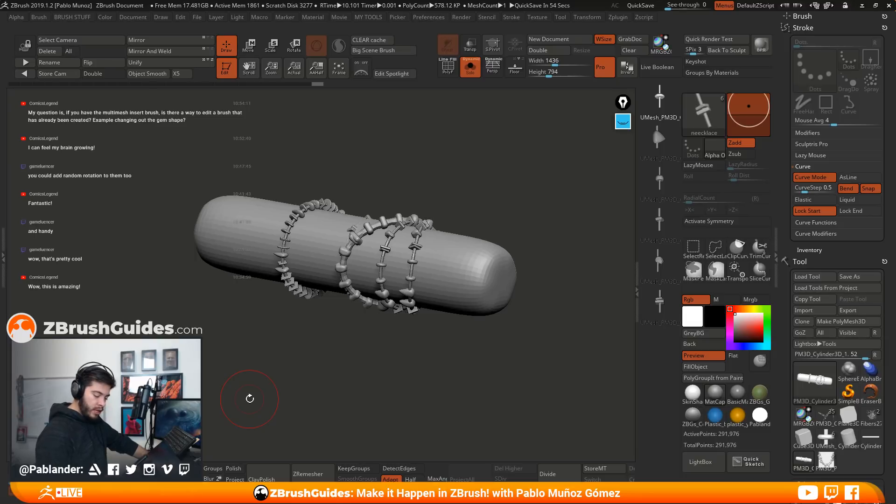
Switch to the horned creature tool PM3D_Cube3D1_1 and show all its subtools in an upright view
{"action": "mouse_move", "coordinate": [874, 423]}
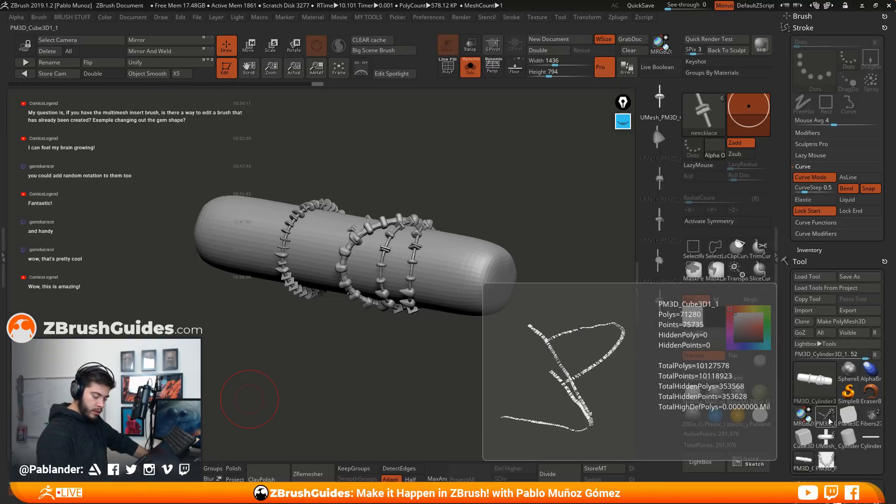
{"action": "left_click", "coordinate": [827, 419]}
{"action": "left_click", "coordinate": [470, 68]}
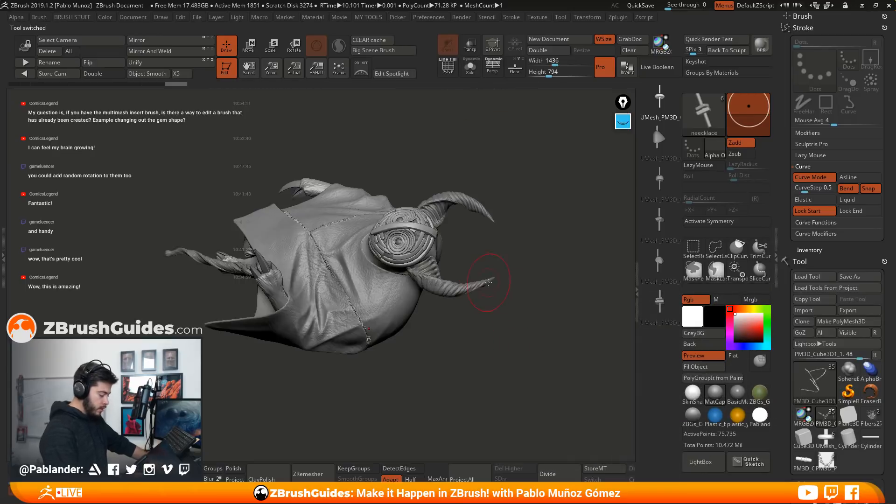
{"action": "mouse_move", "coordinate": [524, 332]}
{"action": "left_mouse_down"}
{"action": "mouse_move", "coordinate": [562, 283]}
{"action": "mouse_move", "coordinate": [533, 262]}
{"action": "mouse_move", "coordinate": [472, 279]}
{"action": "mouse_move", "coordinate": [491, 271]}
{"action": "left_mouse_up"}
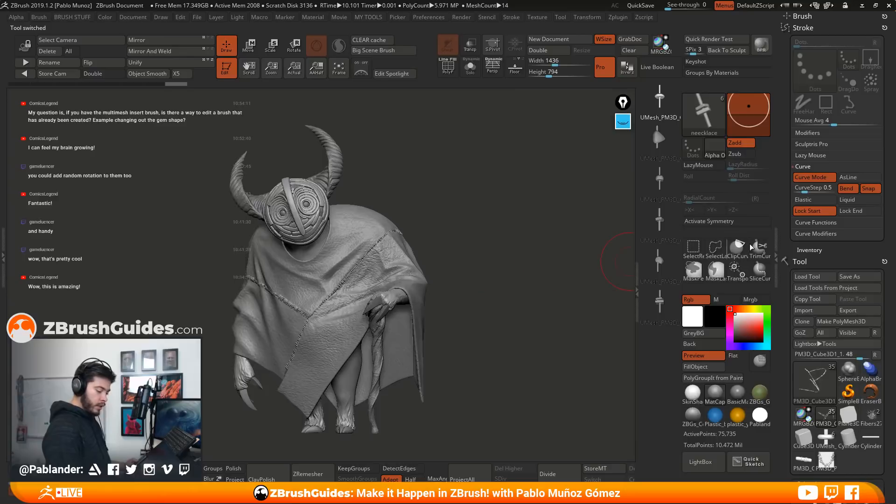
Set the neecklace brush's CurveStep to 1
{"action": "scroll", "coordinate": [816, 256], "scroll_direction": "down", "scroll_amount": 5}
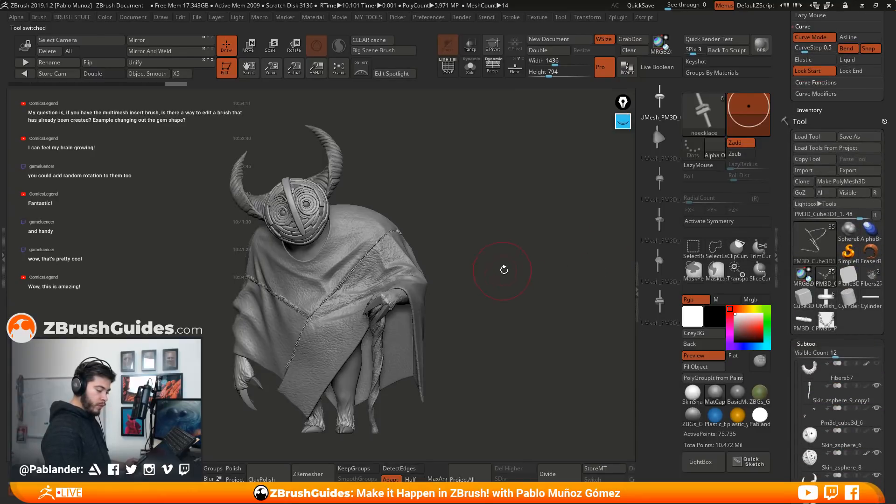
{"action": "left_click", "coordinate": [704, 122]}
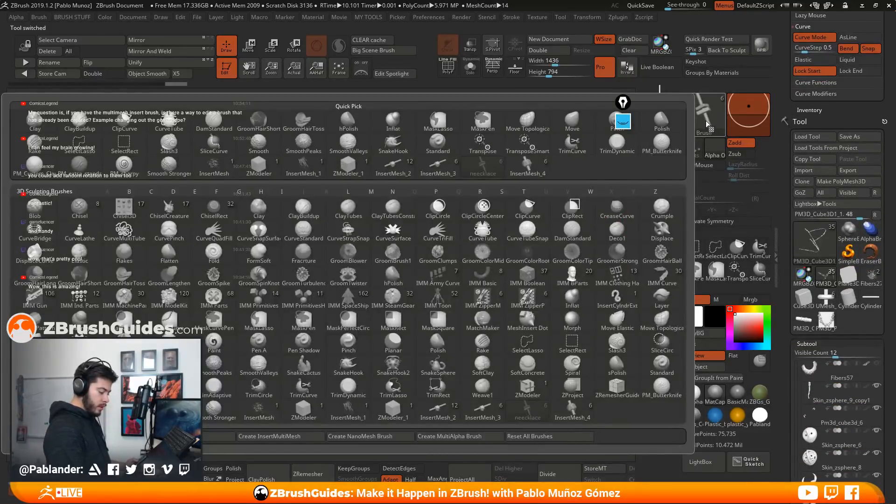
{"action": "scroll", "coordinate": [812, 174], "scroll_direction": "up", "scroll_amount": 5}
{"action": "left_click_drag", "start_coordinate": [811, 174], "coordinate": [811, 179]}
{"action": "left_click", "coordinate": [805, 189]}
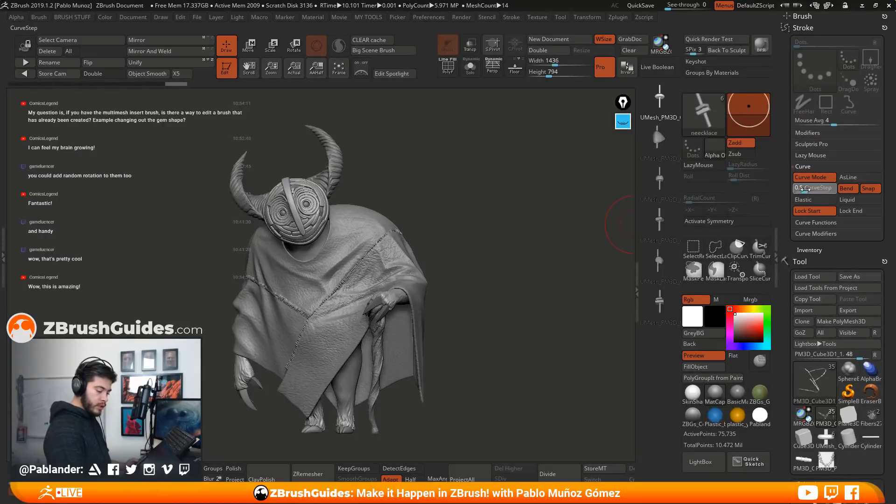
{"action": "type", "text": "1"}
{"action": "key", "text": "Return"}
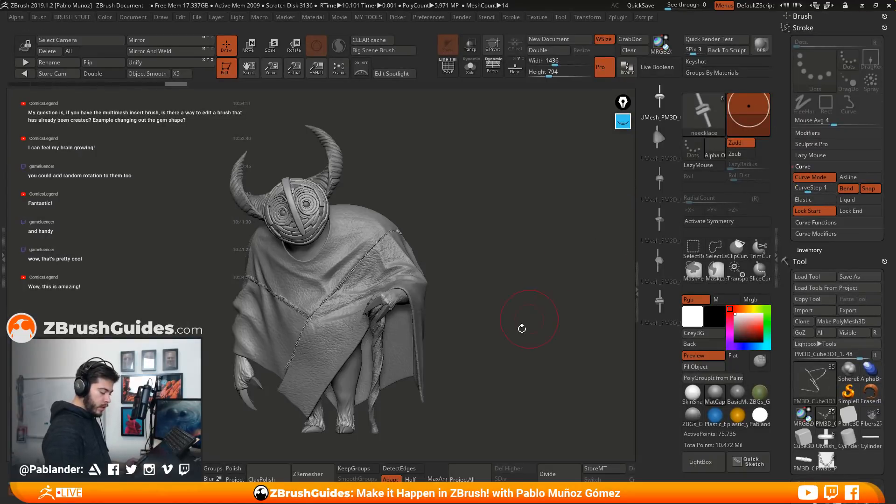
Append a Cube3D to the creature as a new subtool
{"action": "left_click_drag", "start_coordinate": [531, 317], "coordinate": [446, 322]}
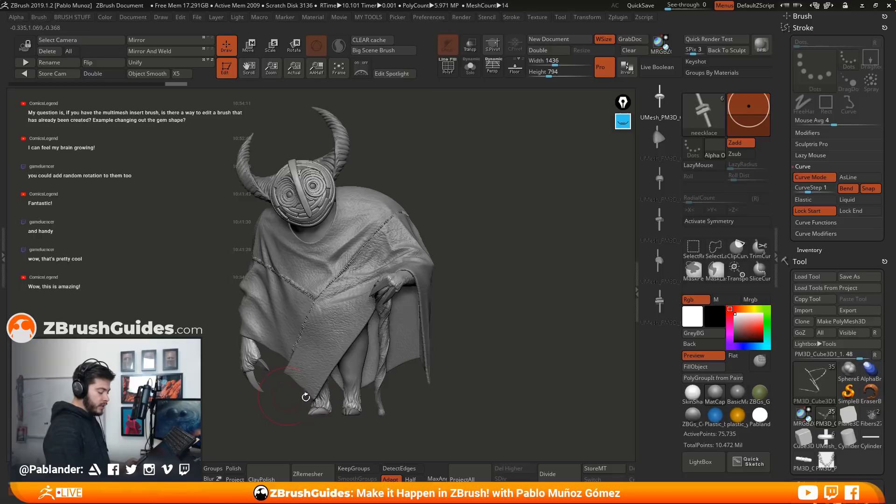
{"action": "scroll", "coordinate": [830, 261], "scroll_direction": "down", "scroll_amount": 10}
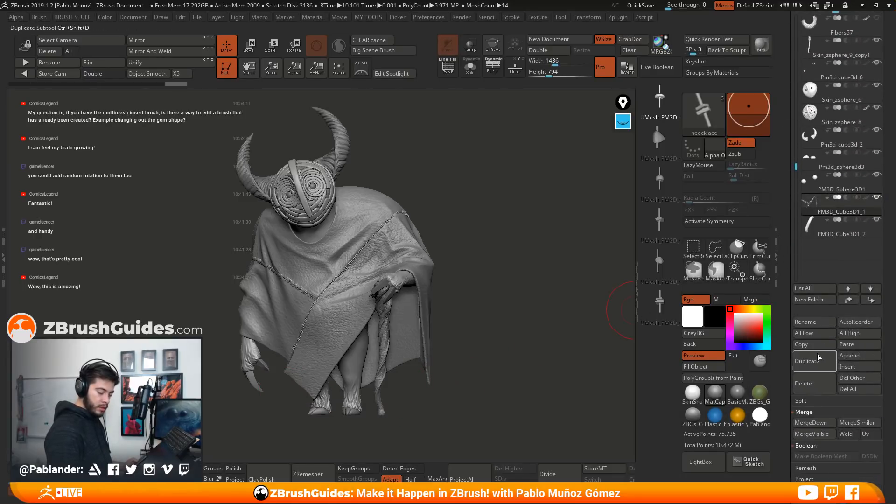
{"action": "scroll", "coordinate": [821, 336], "scroll_direction": "down", "scroll_amount": 2}
{"action": "left_click", "coordinate": [874, 334]}
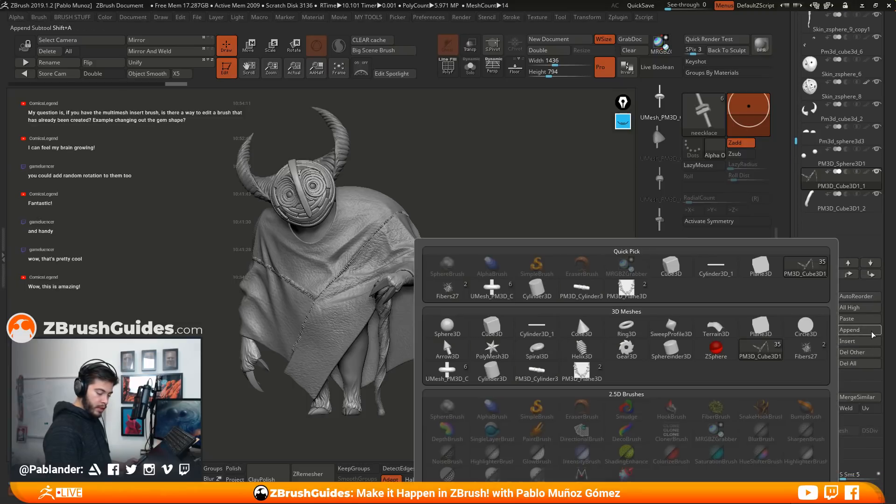
{"action": "left_click", "coordinate": [495, 329]}
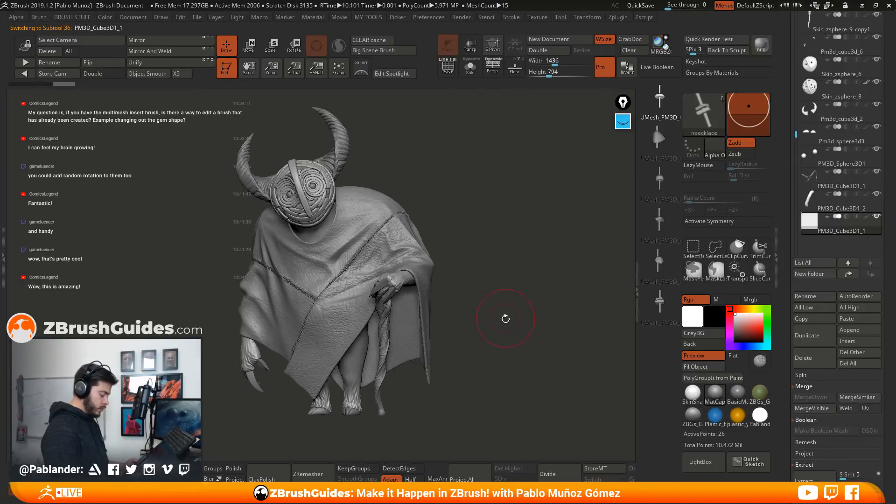
Isolate the new cube subtool to check its size and placement, and bring the whole creature back into view
{"action": "left_click", "coordinate": [470, 70]}
{"action": "left_click", "coordinate": [471, 71]}
{"action": "left_click_drag", "start_coordinate": [483, 260], "coordinate": [482, 225]}
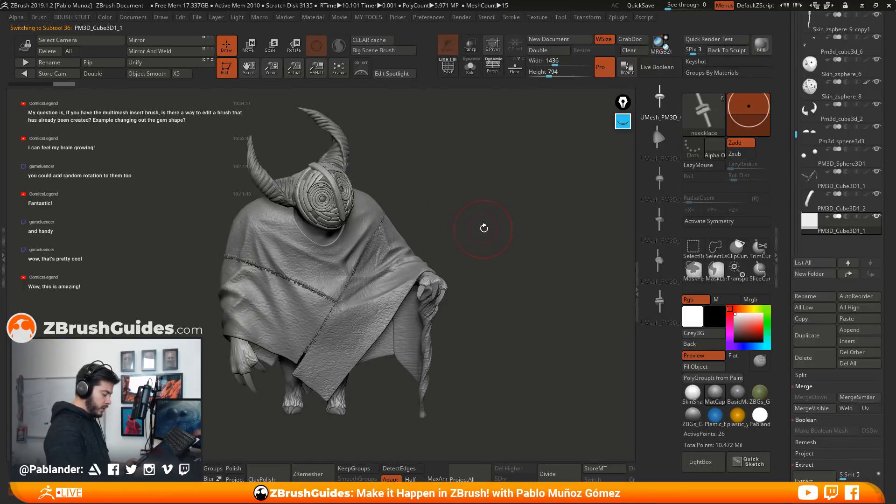
{"action": "left_click", "coordinate": [470, 67]}
{"action": "key", "text": "w"}
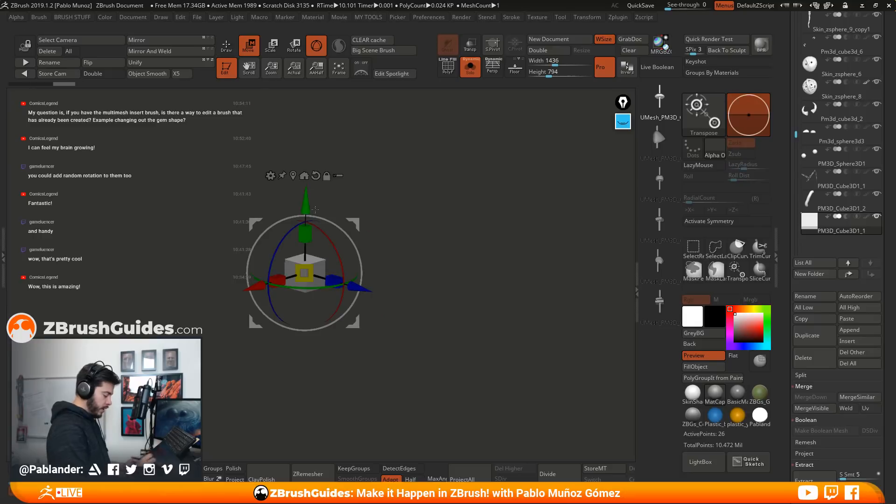
{"action": "key", "text": "q"}
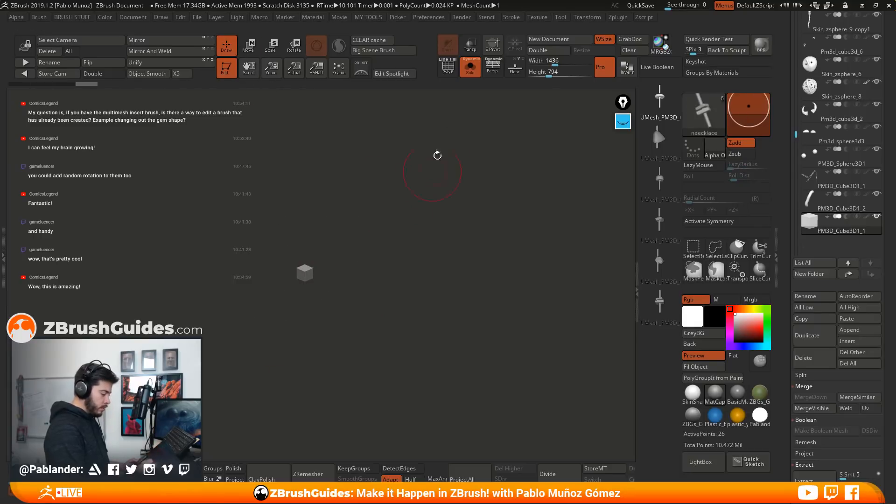
{"action": "left_click", "coordinate": [470, 68]}
Reduce the draw size and draw a neecklace curve from the back of the creature's neck down onto the chest
{"action": "left_click_drag", "start_coordinate": [421, 175], "coordinate": [365, 293]}
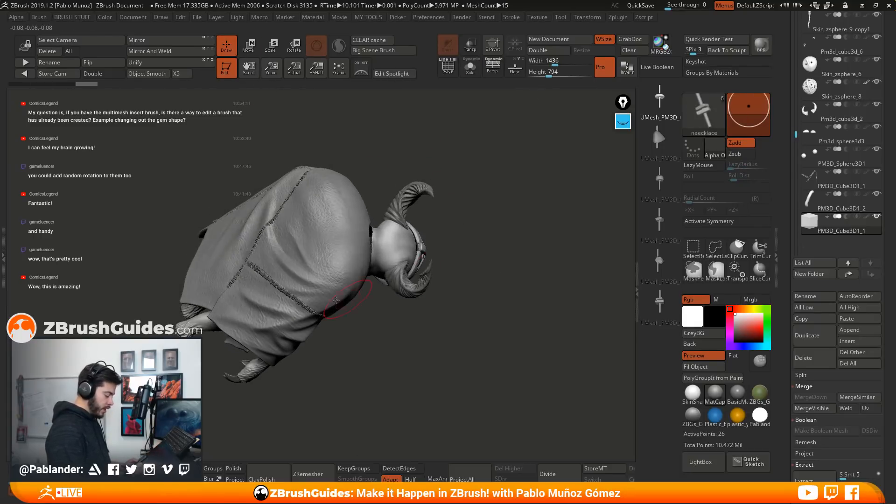
{"action": "mouse_move", "coordinate": [497, 321]}
{"action": "left_mouse_down"}
{"action": "mouse_move", "coordinate": [488, 232]}
{"action": "mouse_move", "coordinate": [363, 262]}
{"action": "left_mouse_up"}
{"action": "mouse_move", "coordinate": [430, 295]}
{"action": "left_mouse_down"}
{"action": "mouse_move", "coordinate": [472, 299]}
{"action": "mouse_move", "coordinate": [439, 344]}
{"action": "left_mouse_up"}
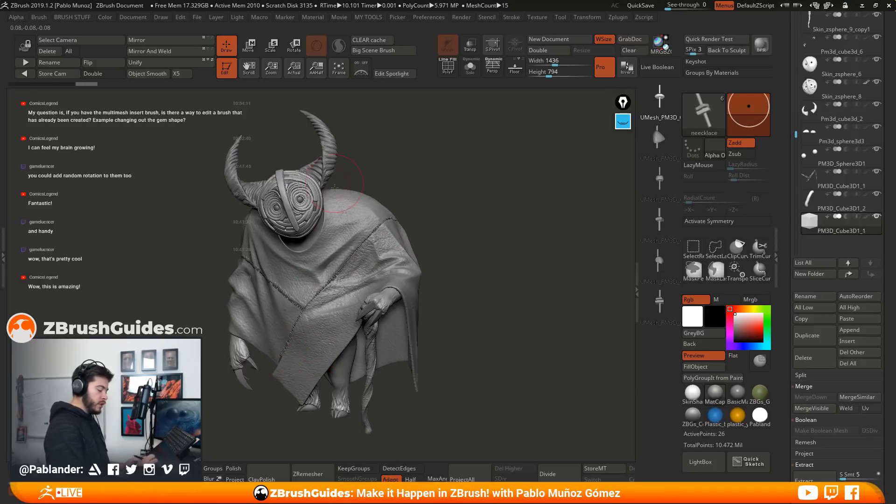
{"action": "left_click_drag", "start_coordinate": [449, 227], "coordinate": [459, 261], "text": "alt"}
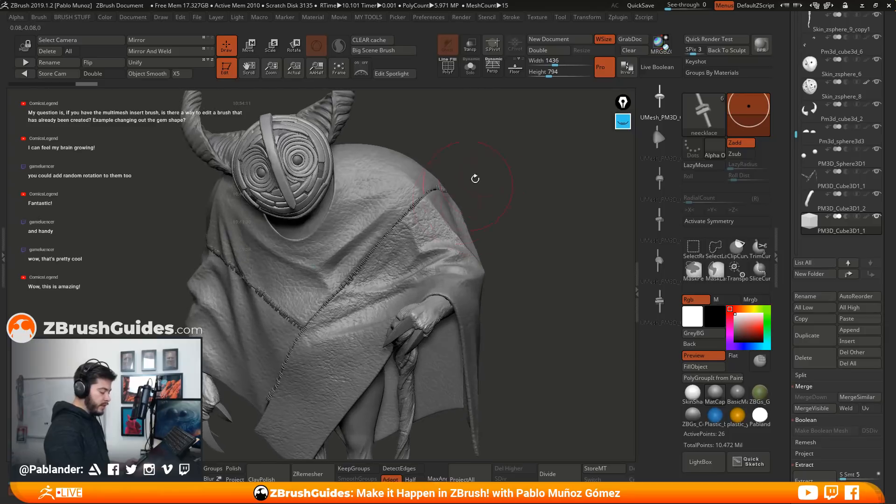
{"action": "key", "text": "s"}
{"action": "left_click_drag", "start_coordinate": [509, 139], "coordinate": [281, 178]}
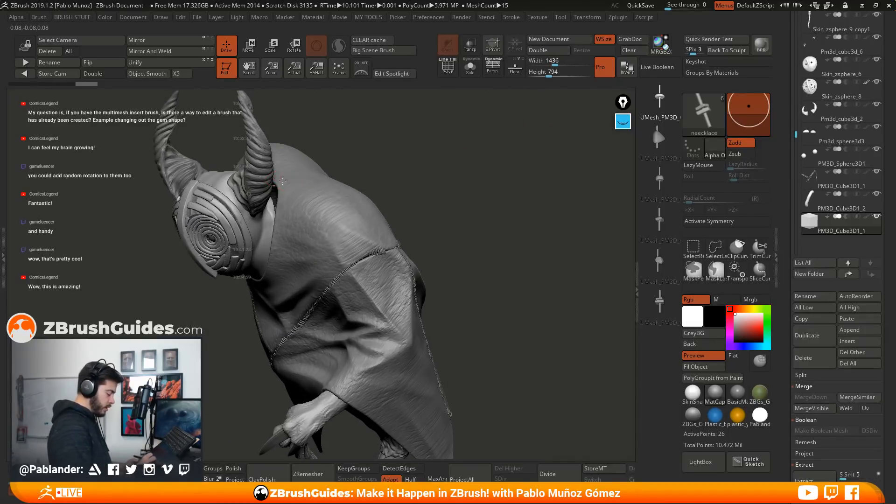
{"action": "left_click_drag", "start_coordinate": [274, 286], "coordinate": [270, 298]}
{"action": "left_click_drag", "start_coordinate": [442, 210], "coordinate": [492, 186]}
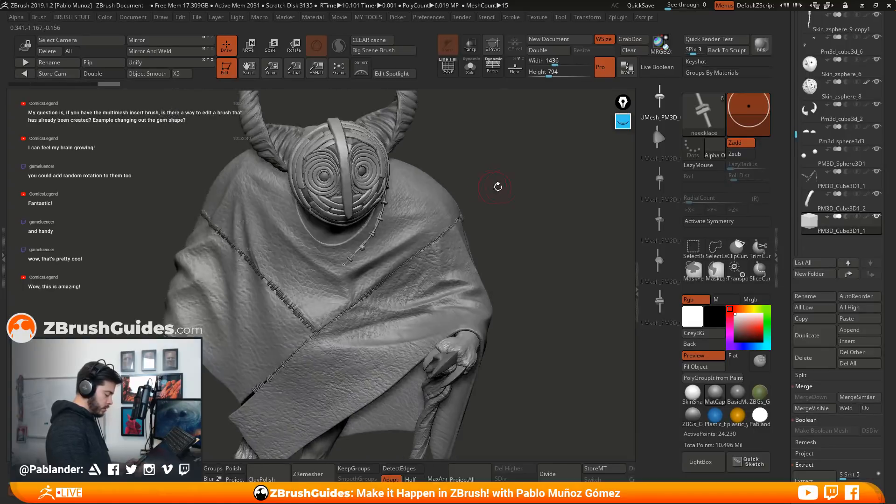
{"action": "left_click", "coordinate": [339, 270]}
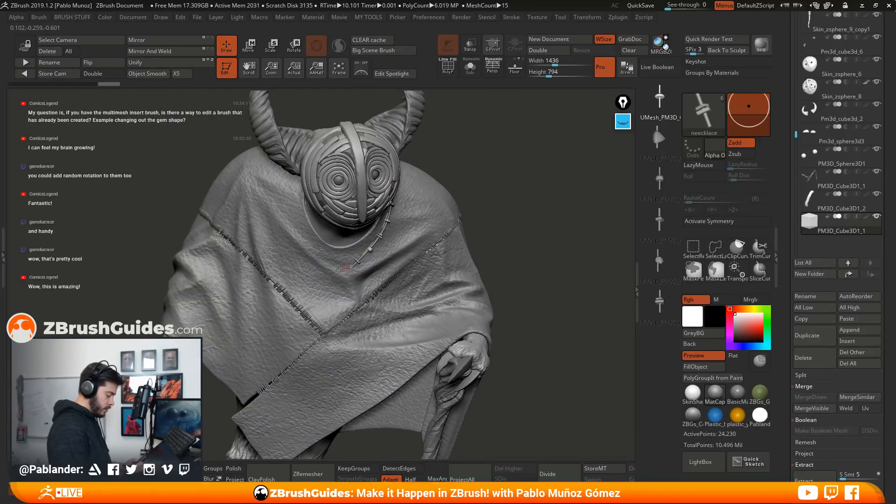
Extend the necklace curve around the other side of the neck to complete the loop under the mask
{"action": "left_click_drag", "start_coordinate": [289, 183], "coordinate": [290, 181]}
{"action": "left_click_drag", "start_coordinate": [421, 151], "coordinate": [516, 198]}
{"action": "left_click_drag", "start_coordinate": [320, 224], "coordinate": [347, 155]}
{"action": "mouse_move", "coordinate": [522, 223]}
{"action": "left_mouse_down"}
{"action": "mouse_move", "coordinate": [532, 192]}
{"action": "mouse_move", "coordinate": [535, 200]}
{"action": "mouse_move", "coordinate": [448, 219]}
{"action": "left_mouse_up"}
{"action": "left_click_drag", "start_coordinate": [526, 164], "coordinate": [506, 180]}
{"action": "left_click_drag", "start_coordinate": [539, 184], "coordinate": [518, 186]}
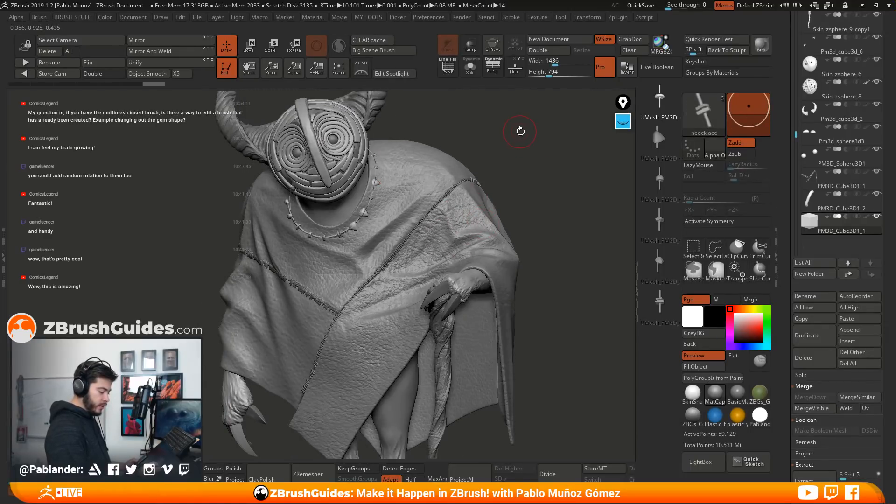
Try different draw sizes on the necklace curve, refreshing it to enlarge its beads and links
{"action": "key", "text": "space"}
{"action": "mouse_move", "coordinate": [524, 133]}
{"action": "left_mouse_down"}
{"action": "mouse_move", "coordinate": [526, 160]}
{"action": "mouse_move", "coordinate": [543, 161]}
{"action": "mouse_move", "coordinate": [496, 168]}
{"action": "mouse_move", "coordinate": [537, 204]}
{"action": "left_mouse_up"}
{"action": "left_click", "coordinate": [370, 188]}
{"action": "key", "text": "space"}
{"action": "left_click", "coordinate": [373, 194]}
{"action": "key", "text": "space"}
{"action": "left_click", "coordinate": [360, 209]}
{"action": "key", "text": "space"}
{"action": "left_click", "coordinate": [360, 209]}
Turn on Lock Start, Lock End and Liquid for the neecklace brush's curve
{"action": "left_click_drag", "start_coordinate": [787, 252], "coordinate": [788, 410]}
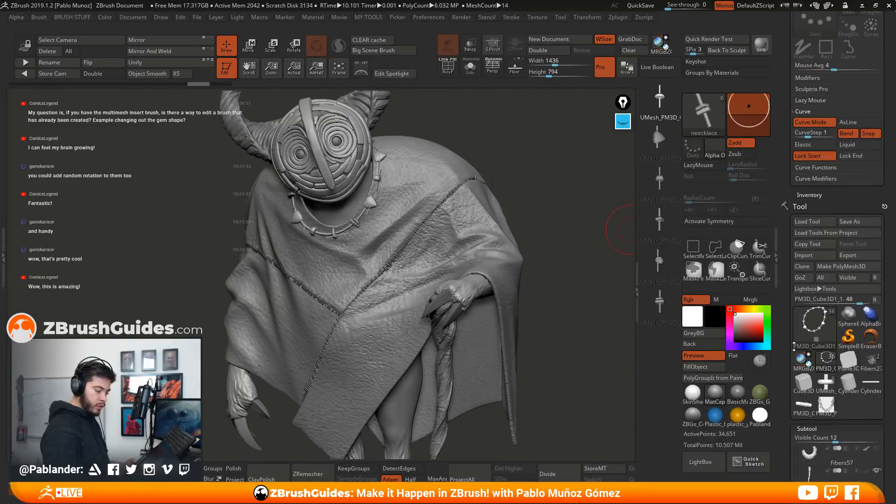
{"action": "left_click", "coordinate": [862, 158]}
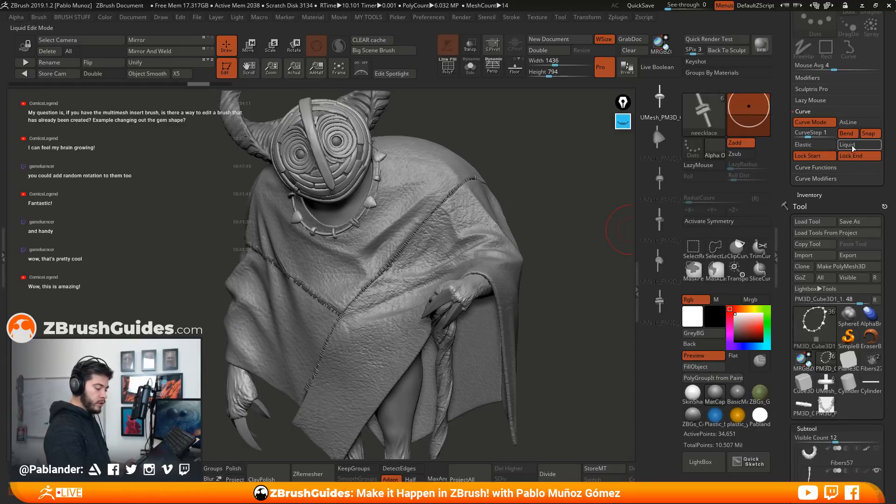
{"action": "left_click", "coordinate": [853, 145]}
Pull the necklace curve into shape around the neck so it hangs loosely over the shoulders and chest
{"action": "mouse_move", "coordinate": [545, 195]}
{"action": "left_mouse_down"}
{"action": "mouse_move", "coordinate": [337, 244]}
{"action": "mouse_move", "coordinate": [411, 273]}
{"action": "mouse_move", "coordinate": [422, 263]}
{"action": "left_mouse_up"}
{"action": "left_click_drag", "start_coordinate": [358, 227], "coordinate": [355, 219]}
{"action": "mouse_move", "coordinate": [327, 205]}
{"action": "right_mouse_down"}
{"action": "mouse_move", "coordinate": [285, 224]}
{"action": "mouse_move", "coordinate": [345, 201]}
{"action": "right_mouse_up"}
{"action": "left_click_drag", "start_coordinate": [322, 181], "coordinate": [318, 175]}
{"action": "mouse_move", "coordinate": [469, 202]}
{"action": "left_mouse_down"}
{"action": "mouse_move", "coordinate": [397, 205]}
{"action": "mouse_move", "coordinate": [413, 194]}
{"action": "left_mouse_up"}
{"action": "left_click_drag", "start_coordinate": [504, 116], "coordinate": [469, 123]}
{"action": "left_click_drag", "start_coordinate": [427, 156], "coordinate": [423, 154]}
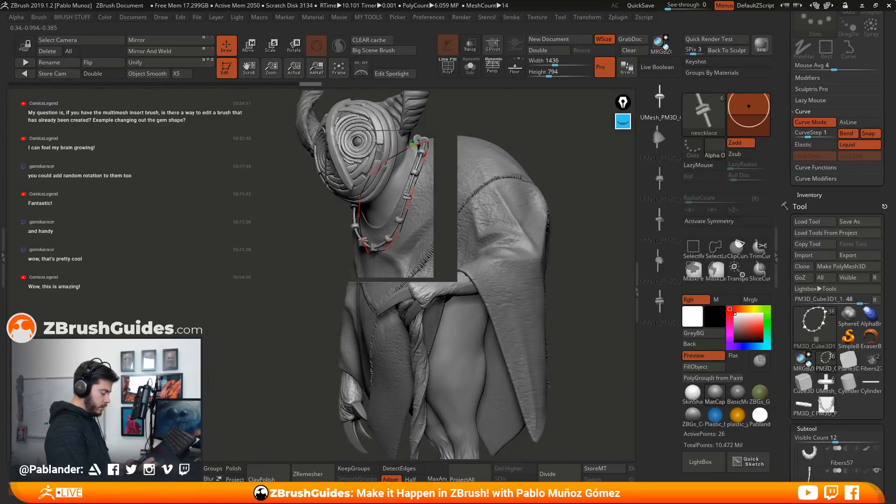
{"action": "mouse_move", "coordinate": [516, 132]}
{"action": "left_mouse_down"}
{"action": "mouse_move", "coordinate": [560, 148]}
{"action": "mouse_move", "coordinate": [453, 194]}
{"action": "left_mouse_up"}
{"action": "left_click_drag", "start_coordinate": [503, 224], "coordinate": [459, 215]}
{"action": "mouse_move", "coordinate": [516, 201]}
{"action": "left_mouse_down", "text": "alt"}
{"action": "mouse_move", "coordinate": [509, 173]}
{"action": "mouse_move", "coordinate": [495, 180]}
{"action": "left_mouse_up", "text": "alt"}
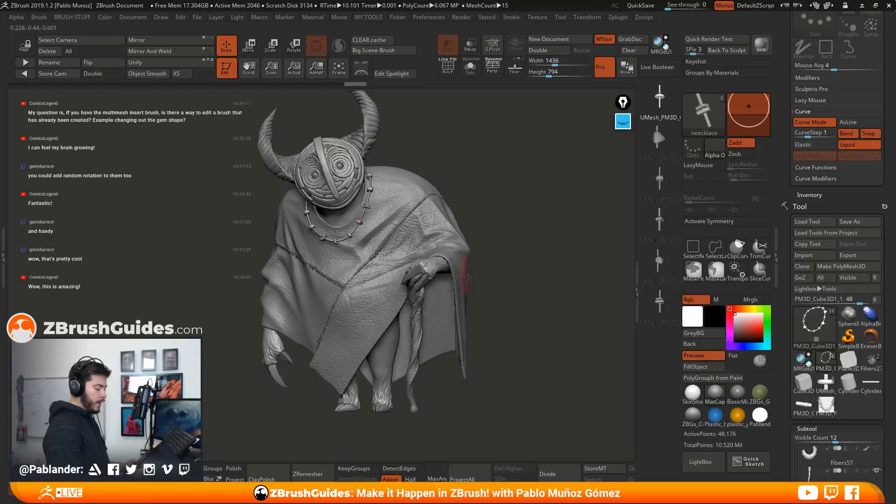
{"action": "mouse_move", "coordinate": [522, 304]}
{"action": "left_mouse_down"}
{"action": "mouse_move", "coordinate": [524, 285]}
{"action": "mouse_move", "coordinate": [354, 256]}
{"action": "left_mouse_up"}
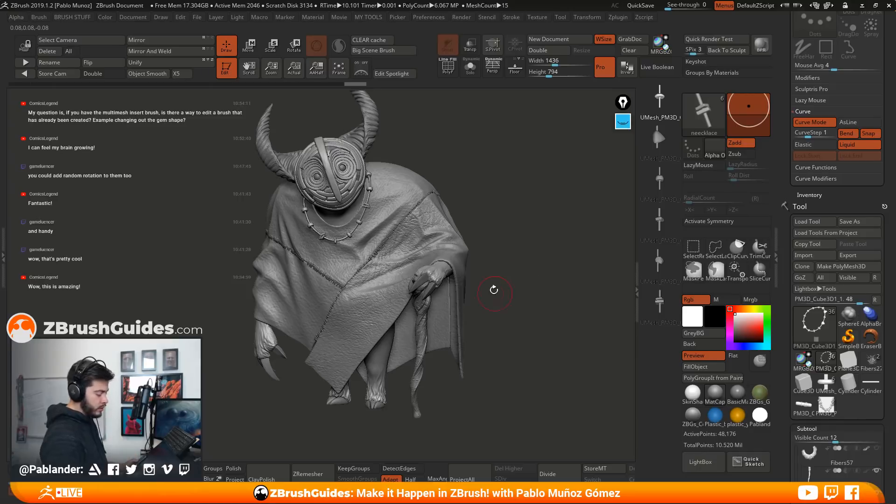
{"action": "mouse_move", "coordinate": [544, 243]}
{"action": "left_mouse_down"}
{"action": "mouse_move", "coordinate": [538, 261]}
{"action": "mouse_move", "coordinate": [548, 251]}
{"action": "left_mouse_up"}
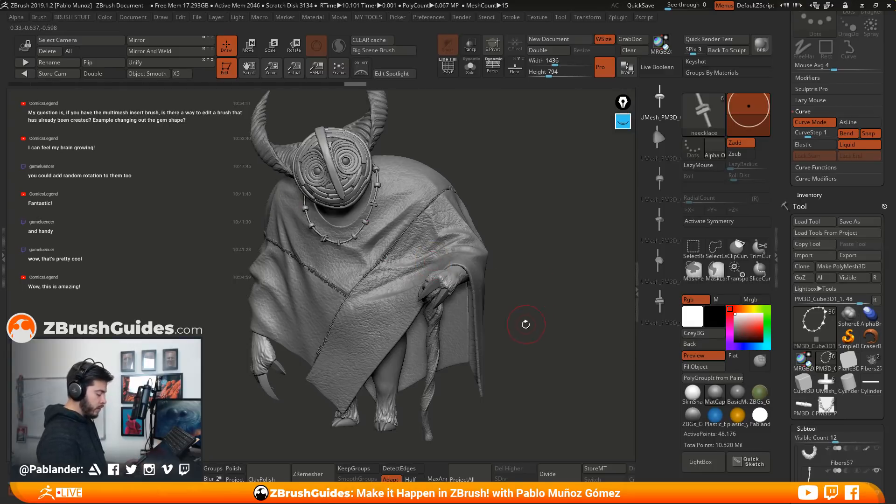
Isolate the necklace subtool and examine its beads and links from several angles
{"action": "left_click", "coordinate": [470, 71]}
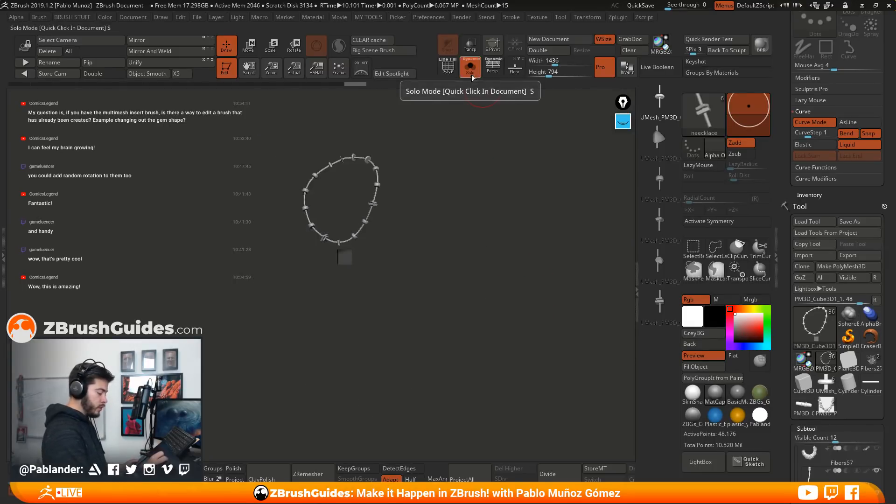
{"action": "mouse_move", "coordinate": [320, 260]}
{"action": "left_mouse_down"}
{"action": "mouse_move", "coordinate": [380, 254]}
{"action": "mouse_move", "coordinate": [384, 312]}
{"action": "mouse_move", "coordinate": [347, 299]}
{"action": "mouse_move", "coordinate": [352, 334]}
{"action": "left_mouse_up"}
{"action": "left_click", "coordinate": [390, 297], "text": "ctrl"}
{"action": "left_click_drag", "start_coordinate": [405, 291], "coordinate": [392, 288]}
{"action": "left_click", "coordinate": [383, 299], "text": "ctrl"}
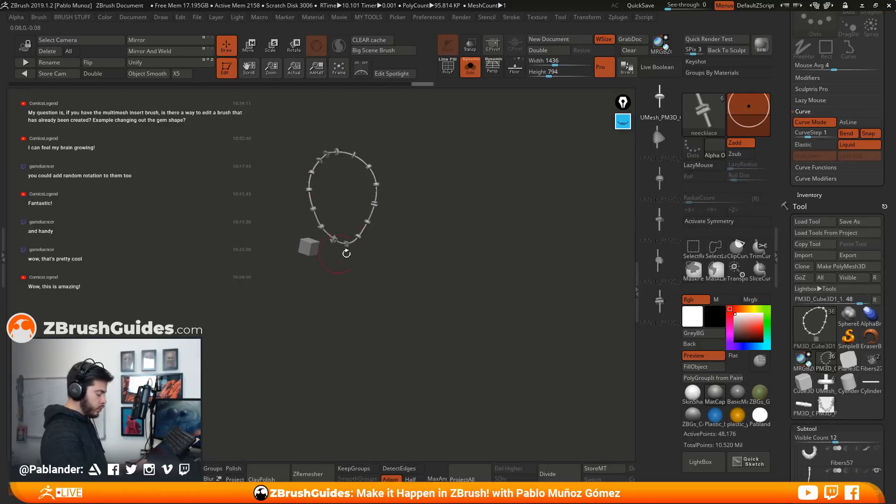
{"action": "left_click_drag", "start_coordinate": [412, 226], "coordinate": [429, 307]}
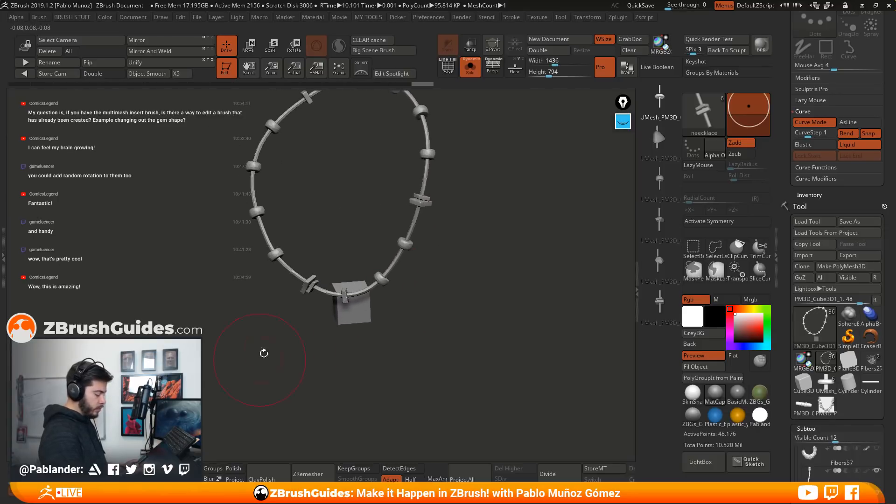
{"action": "left_click_drag", "start_coordinate": [453, 248], "coordinate": [496, 250]}
Display the polyframes, check the beads' shared polygroup, and use Auto Groups to give each necklace piece its own polygroup
{"action": "key", "text": "shift+f"}
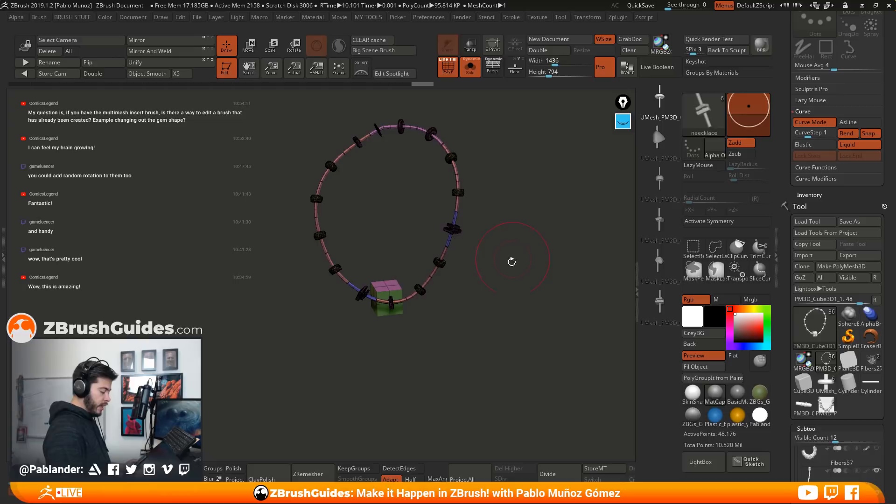
{"action": "key", "text": "shift+f"}
{"action": "key", "text": "shift+f"}
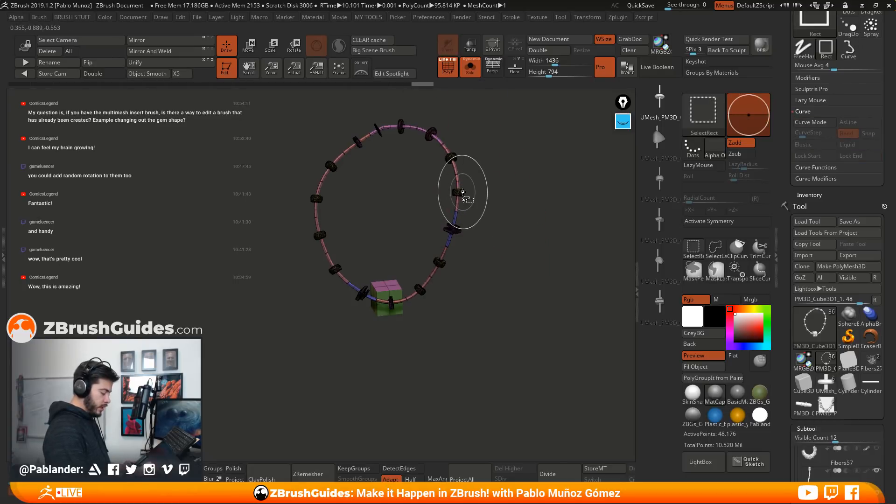
{"action": "left_click", "coordinate": [459, 193], "text": "ctrl+shift"}
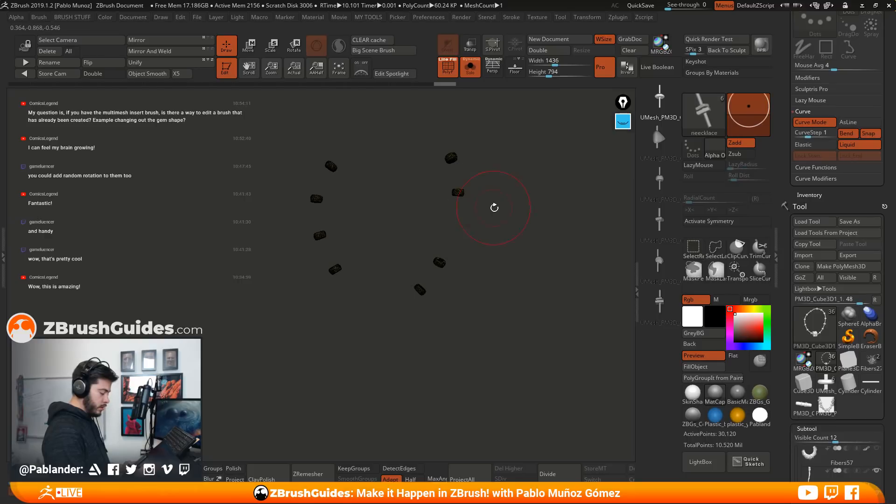
{"action": "left_click", "coordinate": [508, 216], "text": "ctrl+shift"}
{"action": "key", "text": "space"}
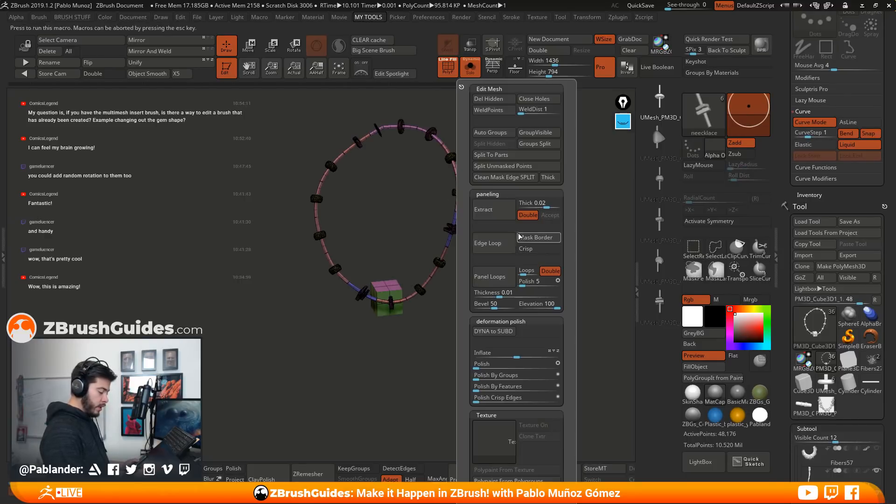
{"action": "left_click", "coordinate": [494, 133]}
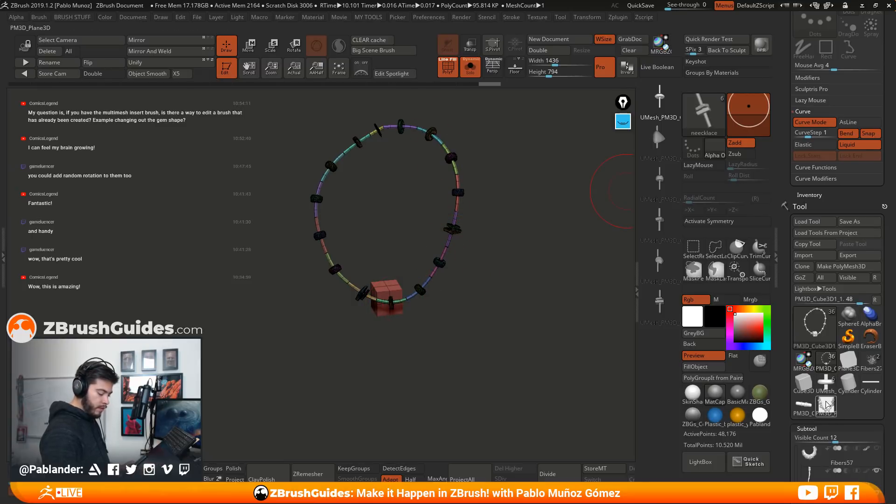
Compare the necklace with the strands on the PM3D_Plane3D tool and return to the creature's necklace tool
{"action": "left_click_drag", "start_coordinate": [444, 256], "coordinate": [480, 256]}
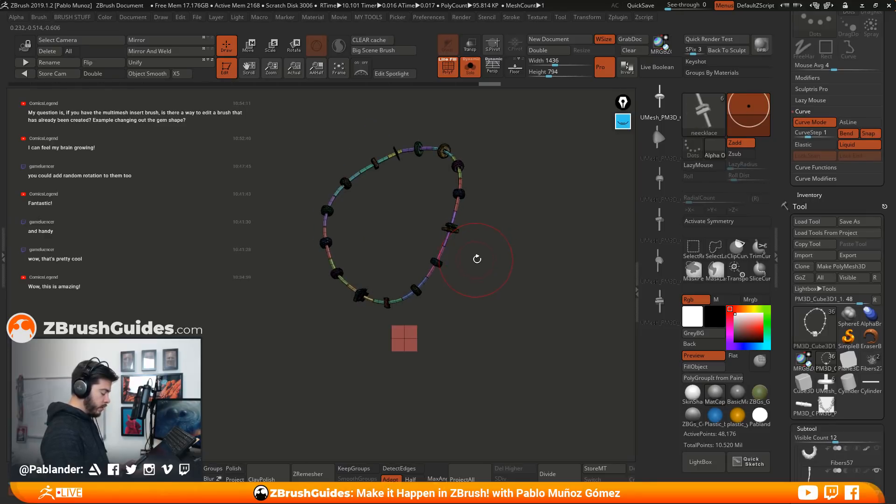
{"action": "left_click_drag", "start_coordinate": [481, 303], "coordinate": [482, 265]}
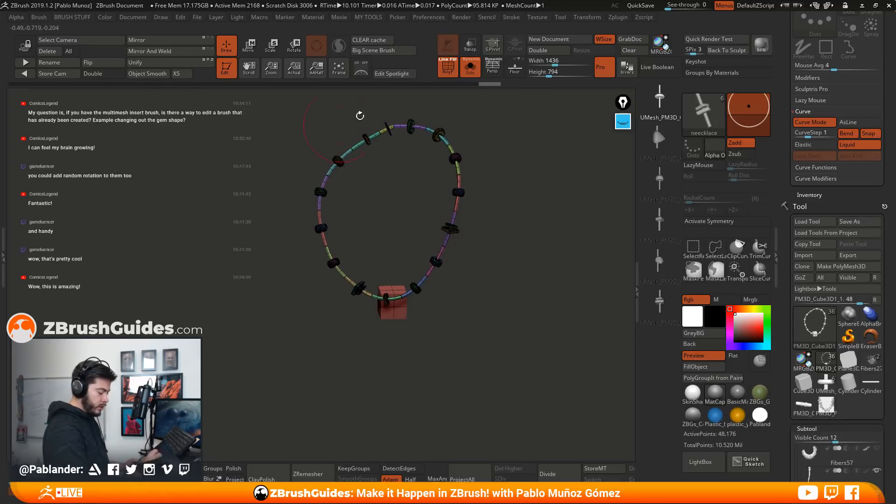
{"action": "left_click", "coordinate": [826, 408]}
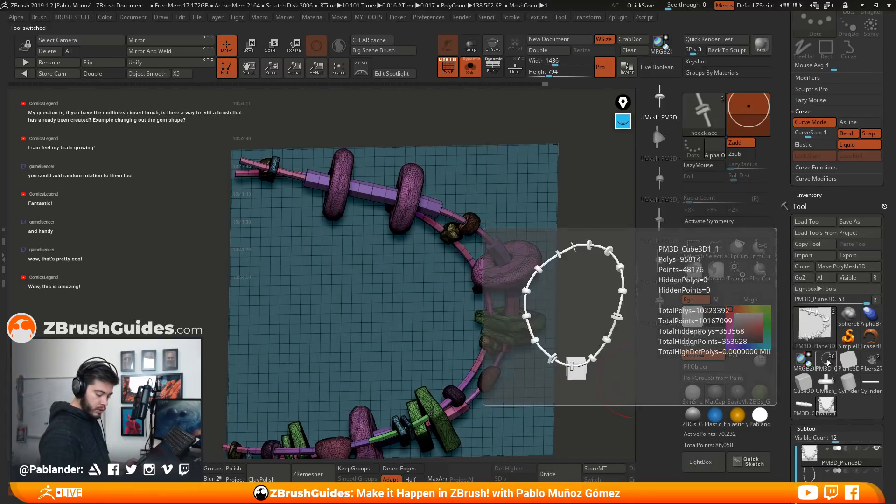
{"action": "left_click", "coordinate": [827, 361]}
{"action": "left_click_drag", "start_coordinate": [485, 193], "coordinate": [468, 193]}
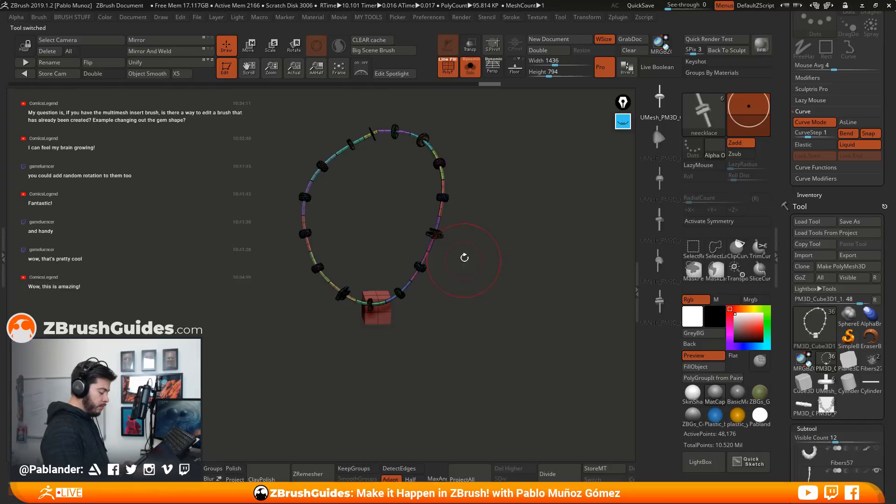
Isolate one bead on the side of the necklace and mask everything except that bead
{"action": "left_click", "coordinate": [444, 198], "text": "ctrl+shift"}
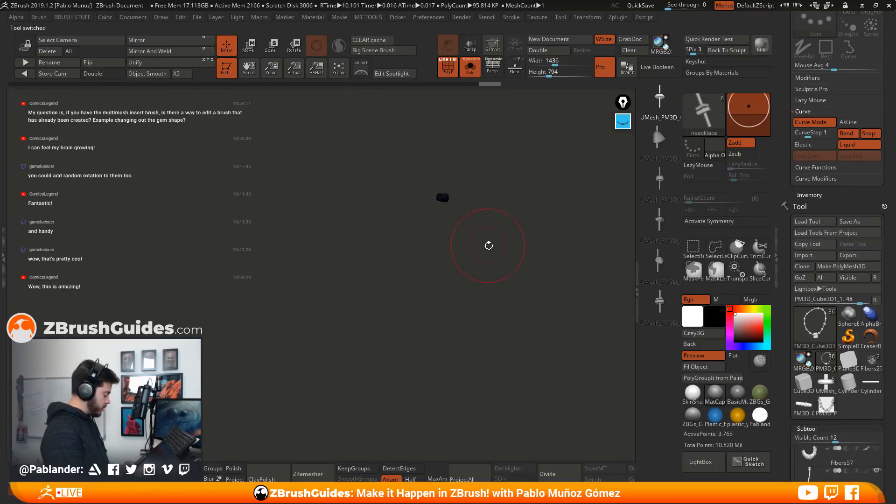
{"action": "left_click", "coordinate": [490, 249], "text": "ctrl+shift"}
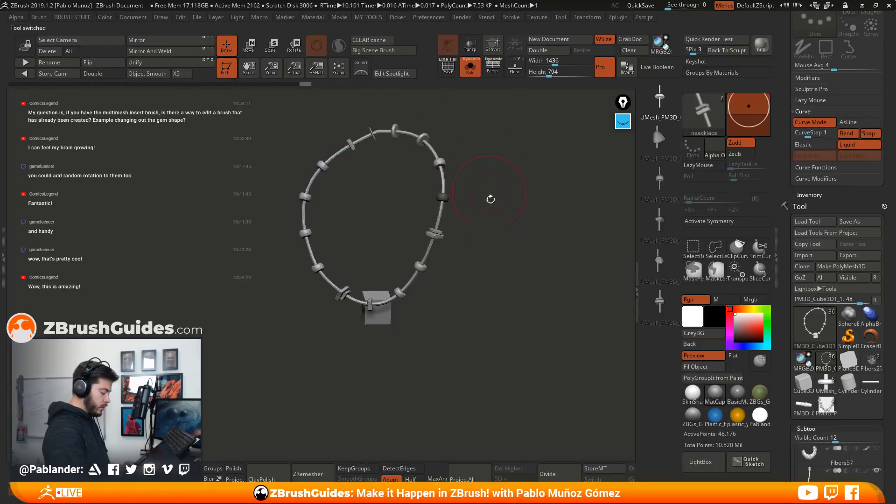
{"action": "left_click_drag", "start_coordinate": [486, 216], "coordinate": [480, 251]}
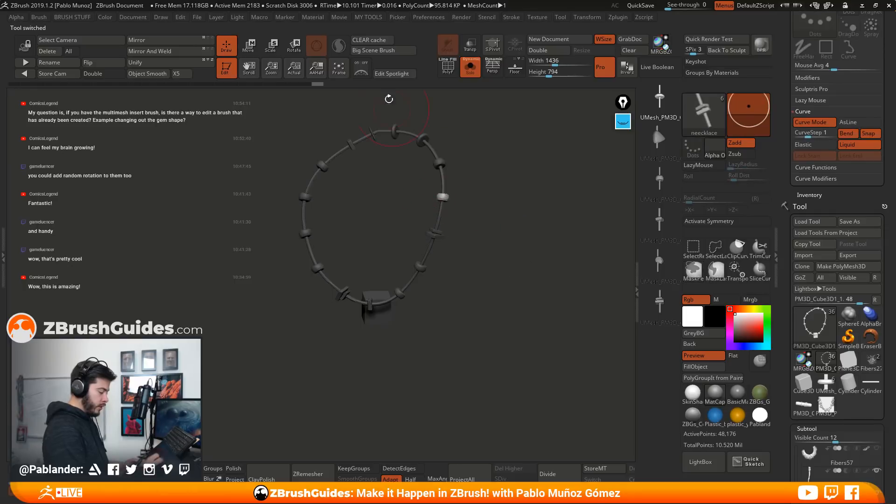
Centre the gizmo on the unmasked bead and place a duplicate of it beside the original on the necklace
{"action": "left_click", "coordinate": [249, 46]}
{"action": "left_click_drag", "start_coordinate": [560, 154], "coordinate": [540, 207], "text": "alt"}
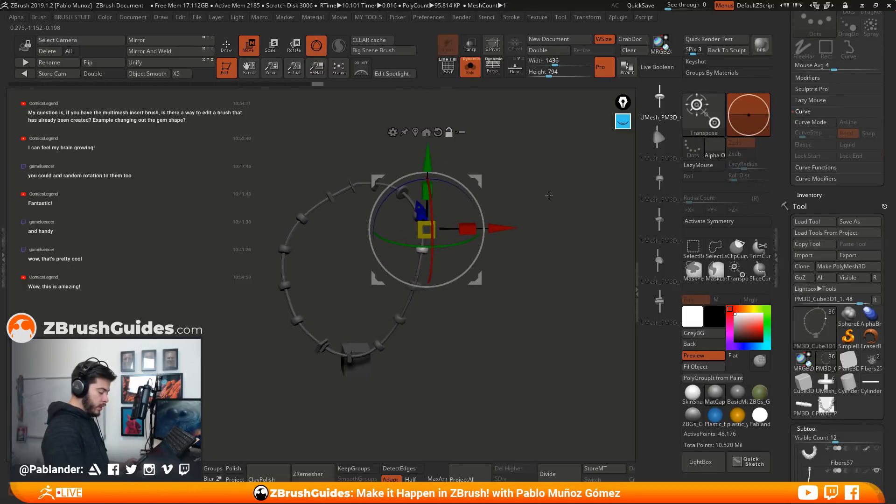
{"action": "left_click", "coordinate": [415, 132]}
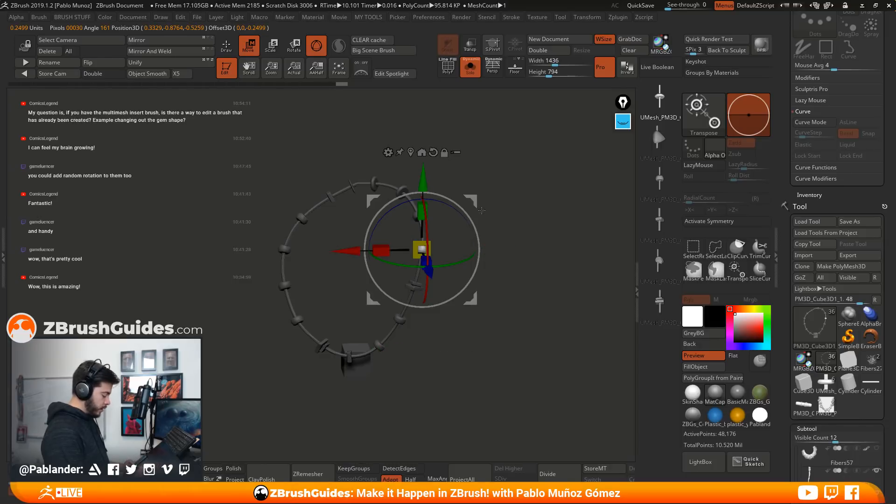
{"action": "mouse_move", "coordinate": [472, 201]}
{"action": "left_mouse_down", "text": "ctrl"}
{"action": "mouse_move", "coordinate": [480, 233]}
{"action": "mouse_move", "coordinate": [557, 280]}
{"action": "mouse_move", "coordinate": [581, 235]}
{"action": "mouse_move", "coordinate": [504, 212]}
{"action": "mouse_move", "coordinate": [486, 324]}
{"action": "mouse_move", "coordinate": [475, 302]}
{"action": "mouse_move", "coordinate": [324, 204]}
{"action": "left_mouse_up", "text": "ctrl"}
{"action": "key", "text": "q"}
Hide the leftover starting cube below the necklace
{"action": "left_click_drag", "start_coordinate": [405, 301], "coordinate": [463, 332]}
{"action": "left_click_drag", "start_coordinate": [497, 296], "coordinate": [426, 344], "text": "ctrl+shift"}
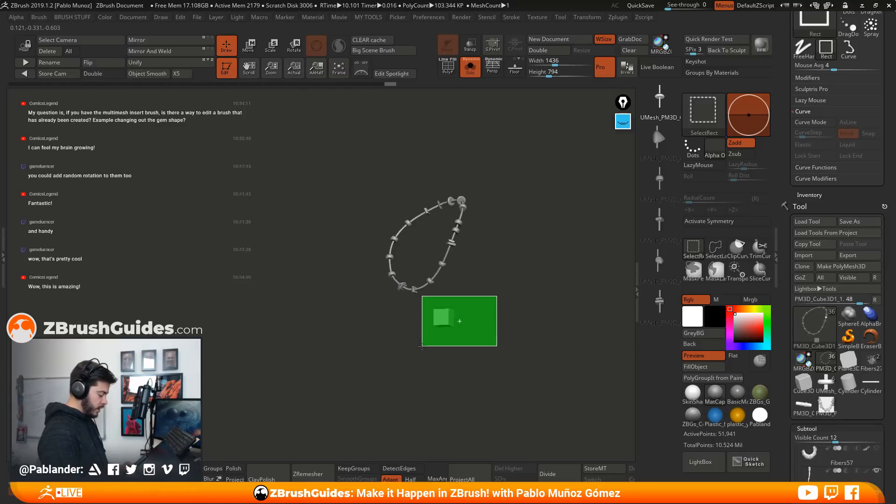
{"action": "left_click_drag", "start_coordinate": [422, 346], "coordinate": [552, 273], "text": "ctrl+alt+shift"}
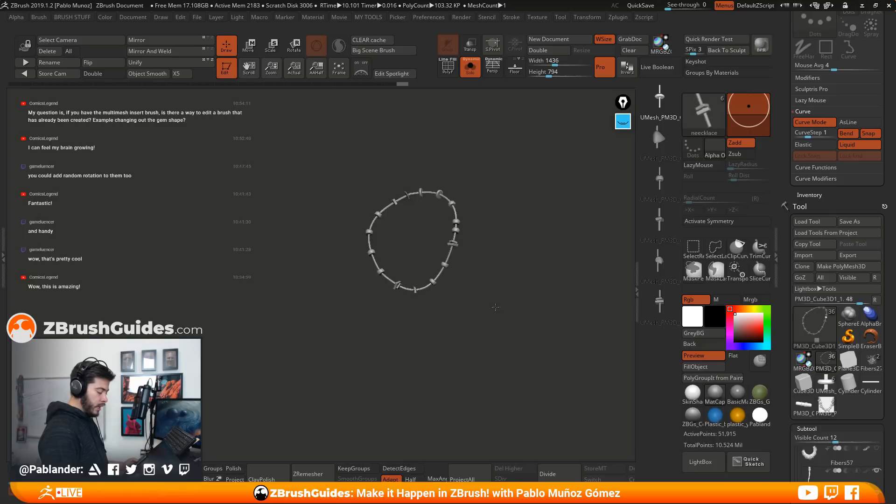
Delete the necklace's hidden geometry and turn off solo mode to bring back the full creature
{"action": "left_click_drag", "start_coordinate": [495, 307], "coordinate": [443, 278]}
{"action": "key", "text": "2"}
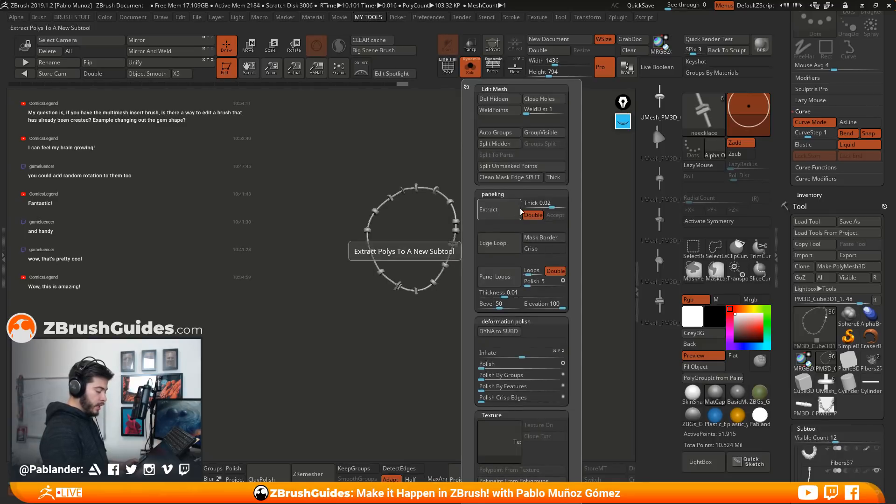
{"action": "left_click", "coordinate": [500, 101]}
{"action": "left_click_drag", "start_coordinate": [526, 240], "coordinate": [497, 245], "text": "alt"}
{"action": "left_click", "coordinate": [470, 67]}
{"action": "mouse_move", "coordinate": [535, 216]}
{"action": "left_mouse_down"}
{"action": "mouse_move", "coordinate": [528, 223]}
{"action": "mouse_move", "coordinate": [499, 201]}
{"action": "mouse_move", "coordinate": [542, 208]}
{"action": "mouse_move", "coordinate": [510, 210]}
{"action": "left_mouse_up"}
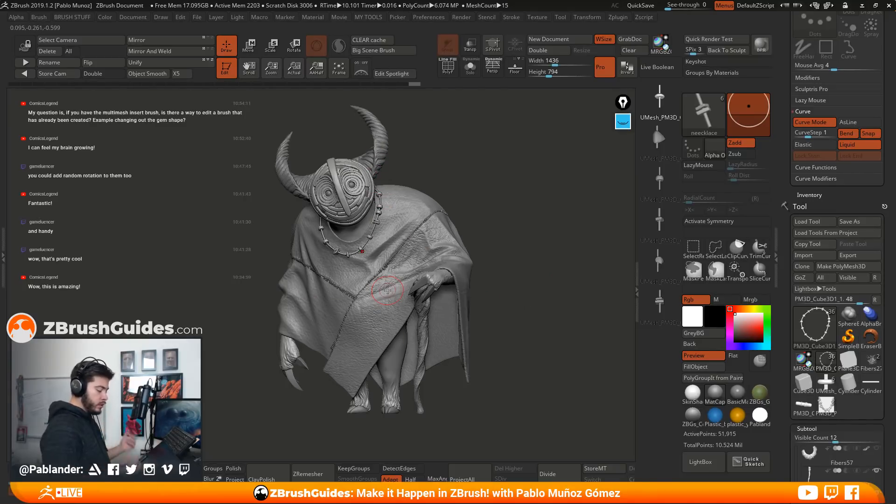
Show the creature's beard by making the Skin_zsphere_10 and Fibers57 subtools visible
{"action": "left_click_drag", "start_coordinate": [791, 286], "coordinate": [794, 124]}
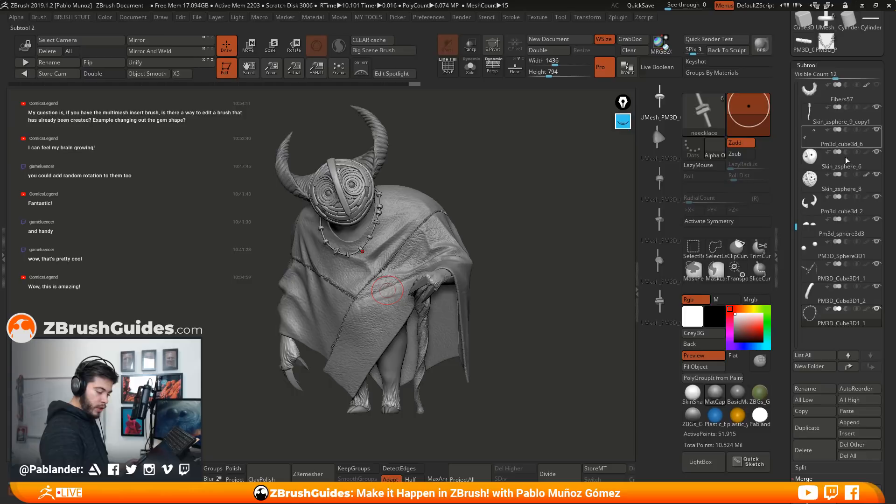
{"action": "left_click_drag", "start_coordinate": [796, 226], "coordinate": [796, 178]}
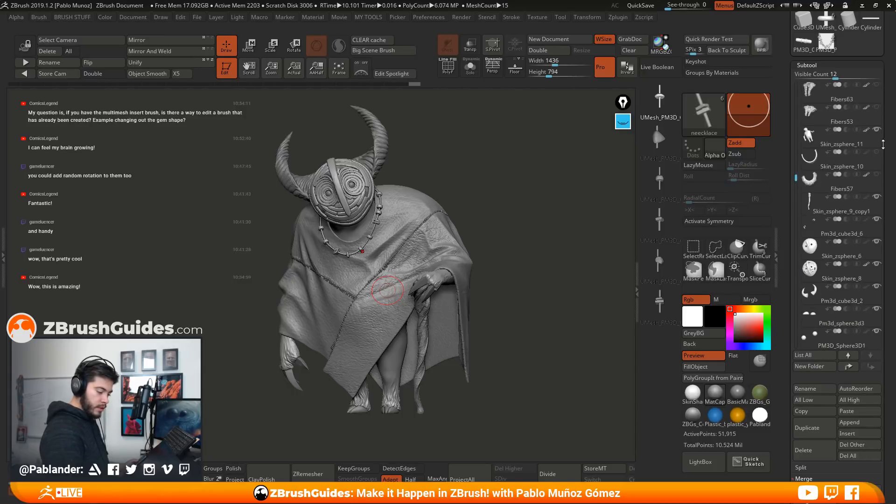
{"action": "left_click", "coordinate": [877, 152]}
{"action": "left_click", "coordinate": [878, 175]}
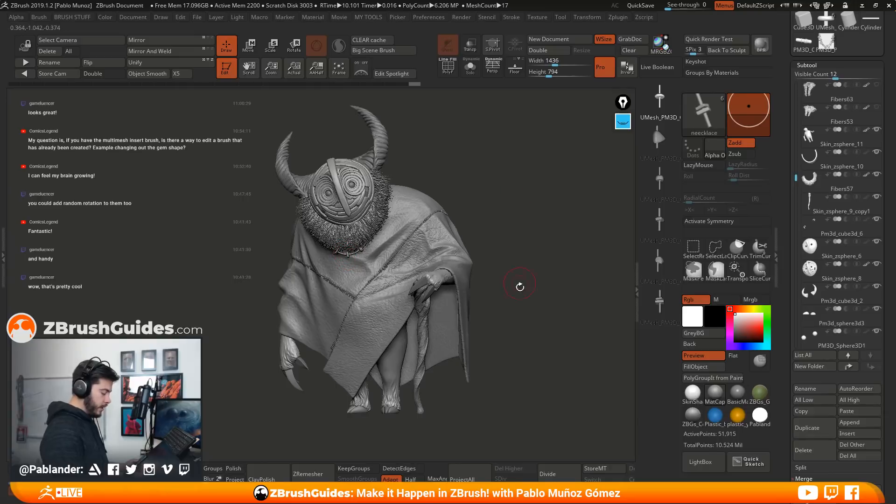
{"action": "scroll", "coordinate": [821, 233], "scroll_direction": "down", "scroll_amount": 6}
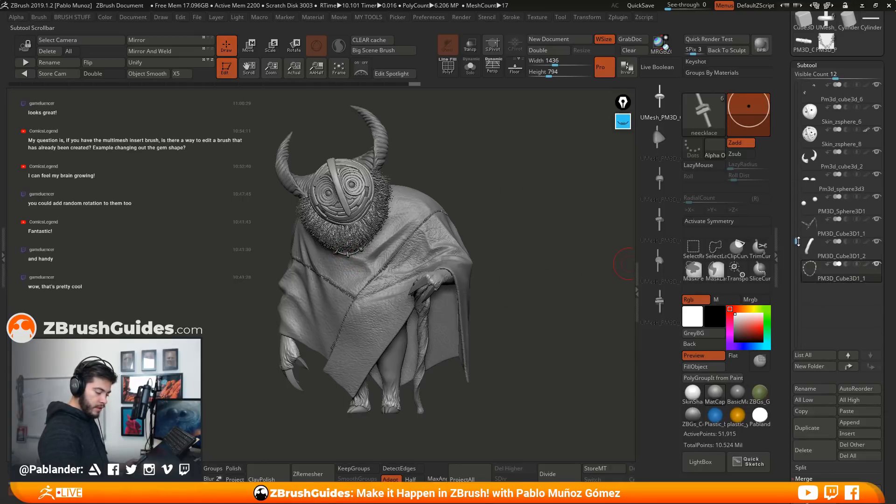
Centre the gizmo on the necklace, then shift and tilt the necklace to fit around the neck and beard from front and side
{"action": "key", "text": "w"}
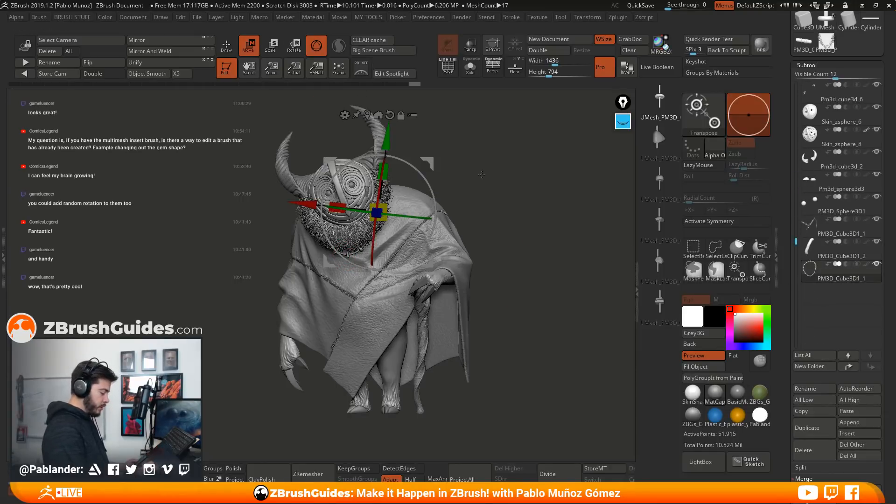
{"action": "left_click", "coordinate": [361, 122], "text": "alt"}
{"action": "left_click_drag", "start_coordinate": [458, 154], "coordinate": [504, 164], "text": "shift"}
{"action": "left_click_drag", "start_coordinate": [350, 219], "coordinate": [366, 219]}
{"action": "left_click_drag", "start_coordinate": [401, 168], "coordinate": [409, 182]}
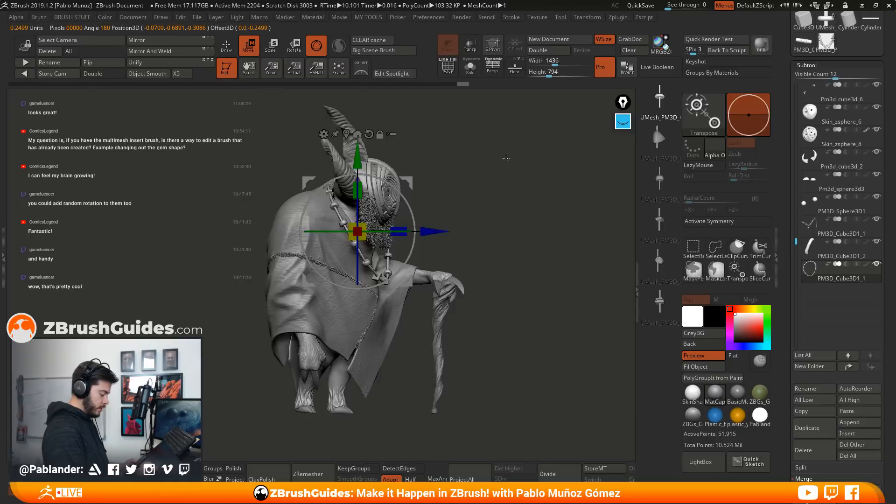
{"action": "left_click_drag", "start_coordinate": [455, 164], "coordinate": [463, 166], "text": "shift"}
{"action": "left_click_drag", "start_coordinate": [359, 257], "coordinate": [358, 261]}
{"action": "left_click_drag", "start_coordinate": [506, 174], "coordinate": [465, 178]}
{"action": "left_click_drag", "start_coordinate": [390, 230], "coordinate": [396, 229]}
{"action": "left_click_drag", "start_coordinate": [313, 217], "coordinate": [312, 225]}
{"action": "mouse_move", "coordinate": [408, 184]}
{"action": "left_mouse_down"}
{"action": "mouse_move", "coordinate": [496, 184]}
{"action": "mouse_move", "coordinate": [523, 163]}
{"action": "left_mouse_up"}
Reshape the necklace with a large Move brush so it drapes over the shoulders and hangs against the chest below the beard
{"action": "key", "text": "q"}
{"action": "key", "text": "b"}
{"action": "left_click", "coordinate": [515, 124]}
{"action": "key", "text": "space"}
{"action": "left_click_drag", "start_coordinate": [536, 196], "coordinate": [581, 219]}
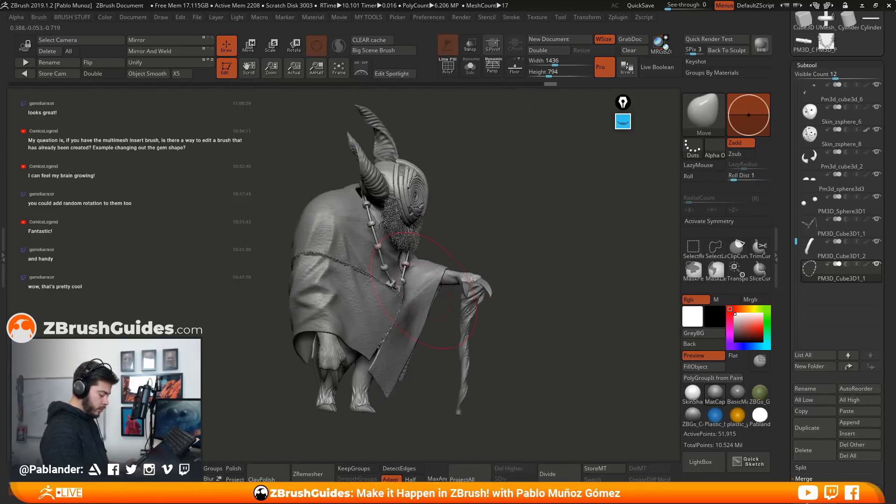
{"action": "left_click_drag", "start_coordinate": [404, 285], "coordinate": [400, 283]}
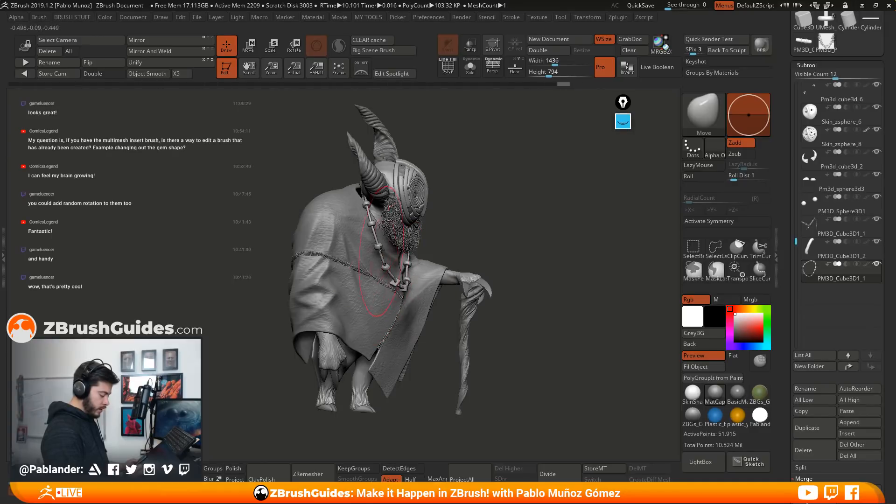
{"action": "right_click_drag", "start_coordinate": [414, 215], "coordinate": [347, 236]}
{"action": "left_click_drag", "start_coordinate": [515, 195], "coordinate": [368, 206]}
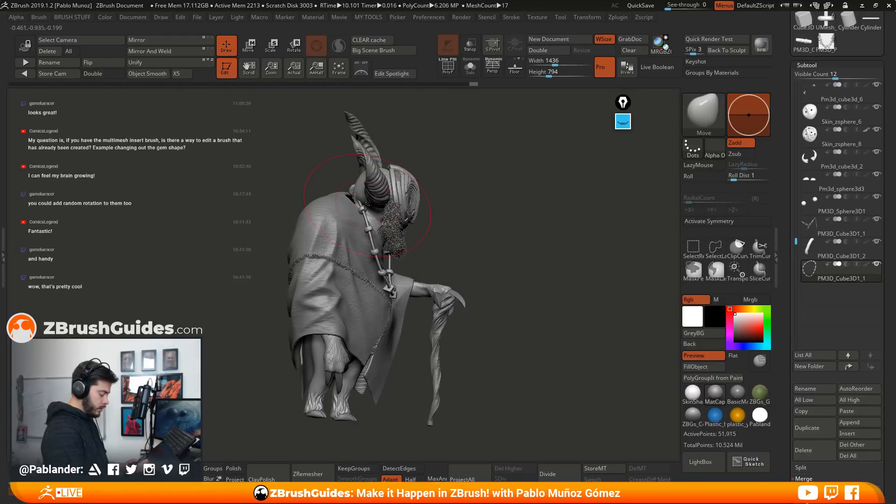
{"action": "left_click_drag", "start_coordinate": [487, 218], "coordinate": [437, 205]}
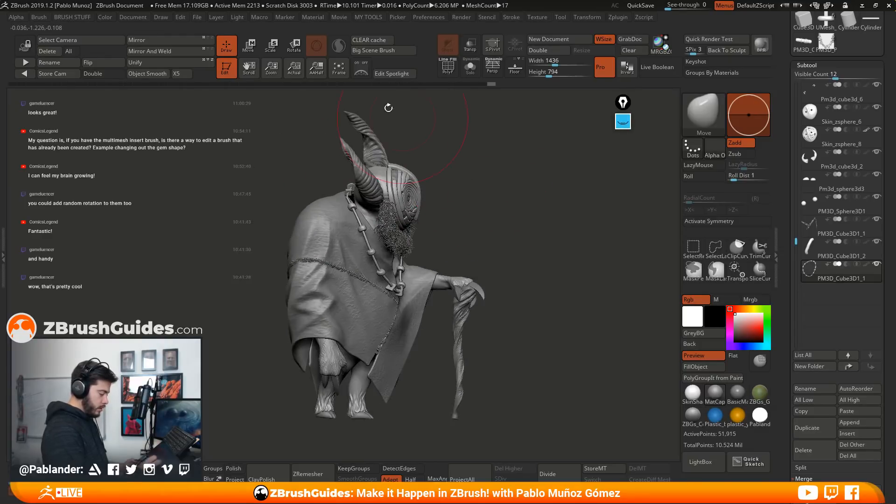
{"action": "left_click", "coordinate": [250, 47]}
{"action": "left_click_drag", "start_coordinate": [530, 232], "coordinate": [483, 229]}
{"action": "left_click", "coordinate": [228, 47]}
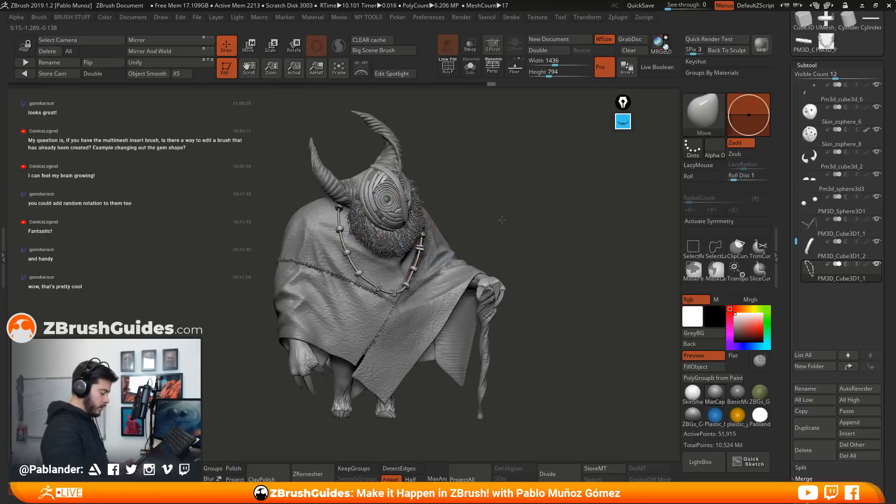
{"action": "left_click_drag", "start_coordinate": [649, 294], "coordinate": [606, 292]}
Compare the Fibers53 and Fibers63 fur layers on the creature, leaving Fibers53 and the Extract3_1 coat mesh shown
{"action": "left_click_drag", "start_coordinate": [797, 241], "coordinate": [804, 141]}
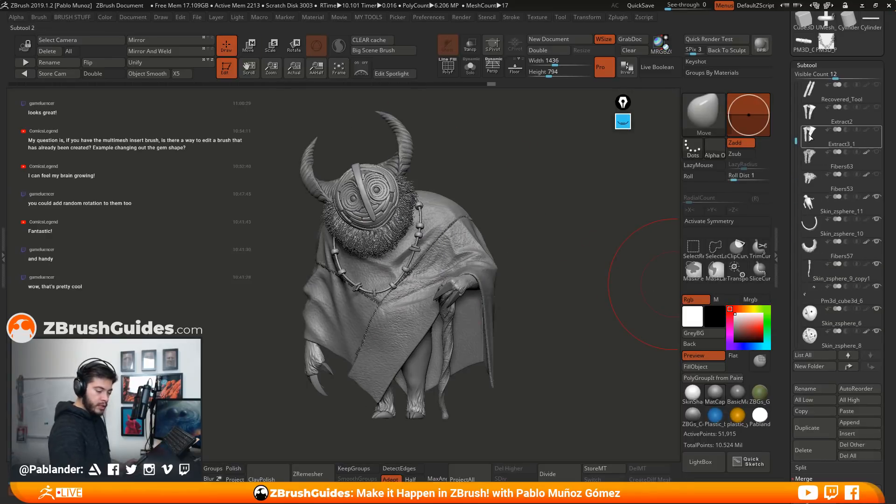
{"action": "left_click", "coordinate": [877, 175]}
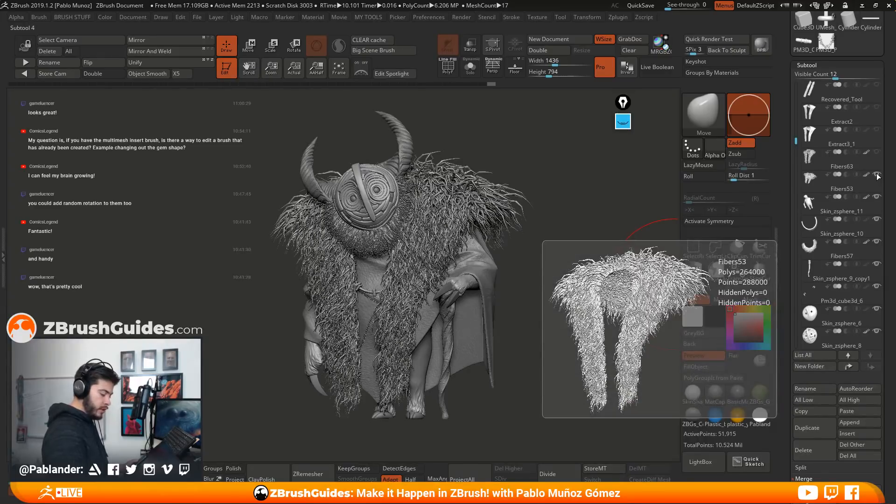
{"action": "left_click", "coordinate": [878, 153]}
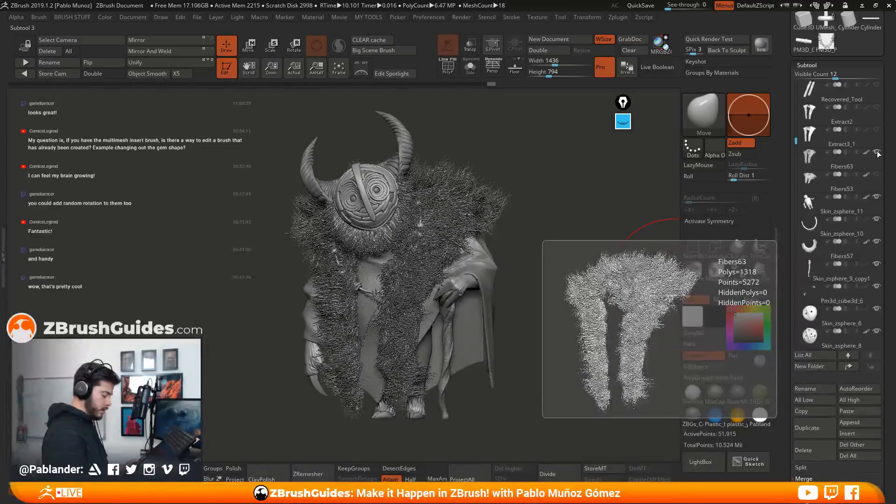
{"action": "left_click", "coordinate": [877, 161]}
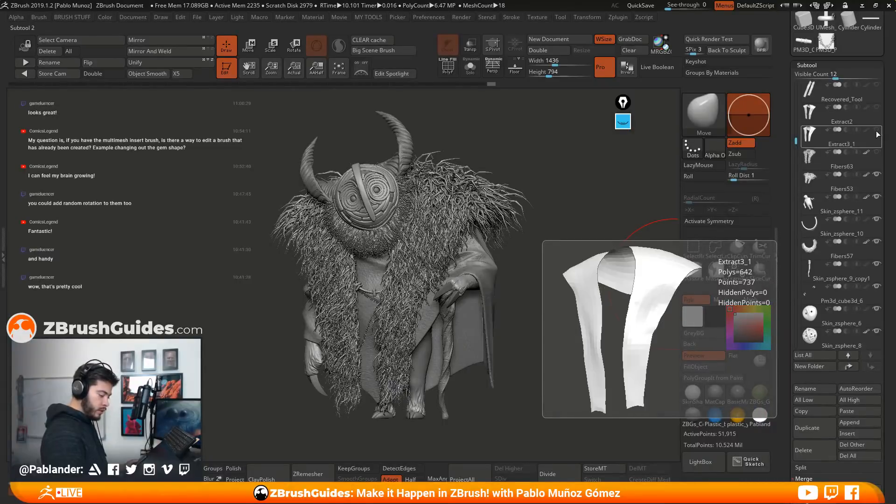
{"action": "left_click", "coordinate": [877, 176]}
{"action": "left_click", "coordinate": [876, 176]}
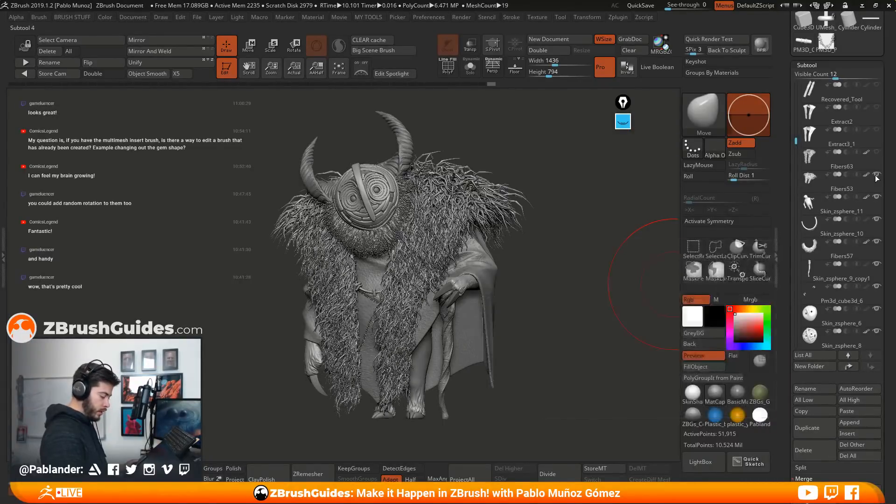
{"action": "left_click", "coordinate": [876, 175]}
{"action": "left_click", "coordinate": [878, 108]}
{"action": "left_click", "coordinate": [878, 108]}
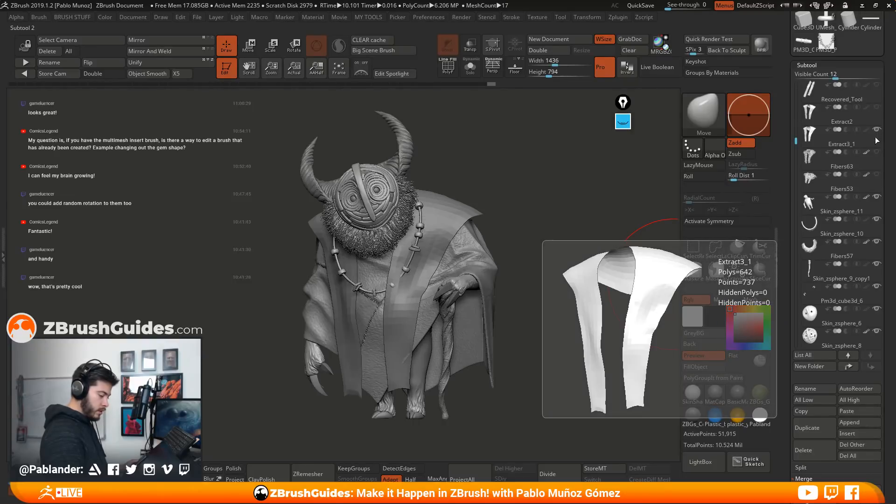
{"action": "left_click", "coordinate": [877, 153]}
{"action": "left_click", "coordinate": [877, 153]}
{"action": "left_click", "coordinate": [877, 176]}
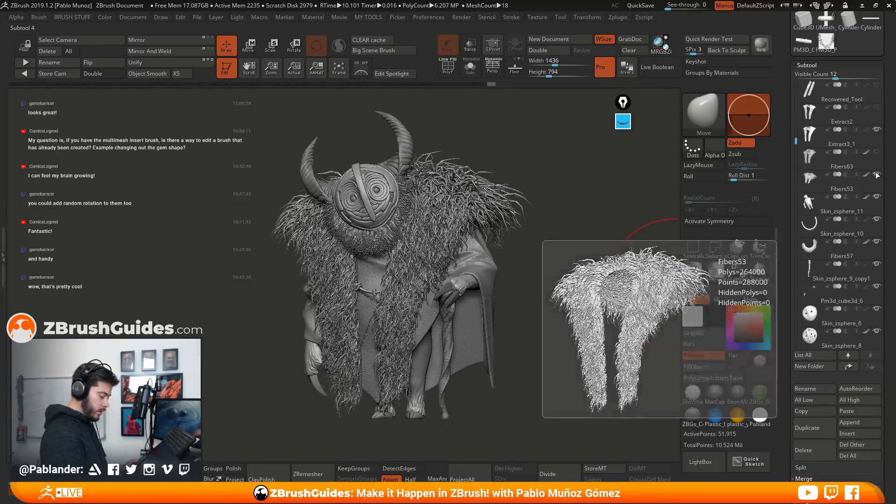
Make the Recovered_Tool, Skin_zsphere_9 and Skin_zsphere_12 clothing subtools visible on the creature
{"action": "left_click_drag", "start_coordinate": [795, 139], "coordinate": [791, 97]}
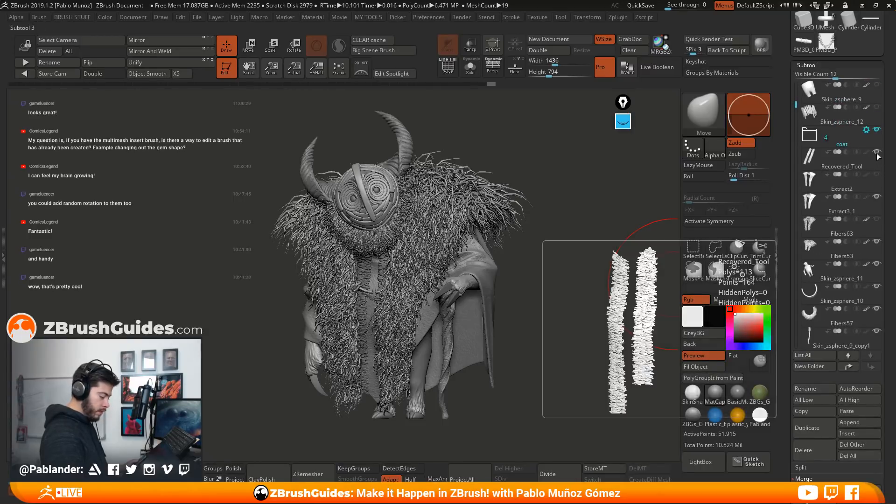
{"action": "scroll", "coordinate": [877, 140], "scroll_direction": "up", "scroll_amount": 2}
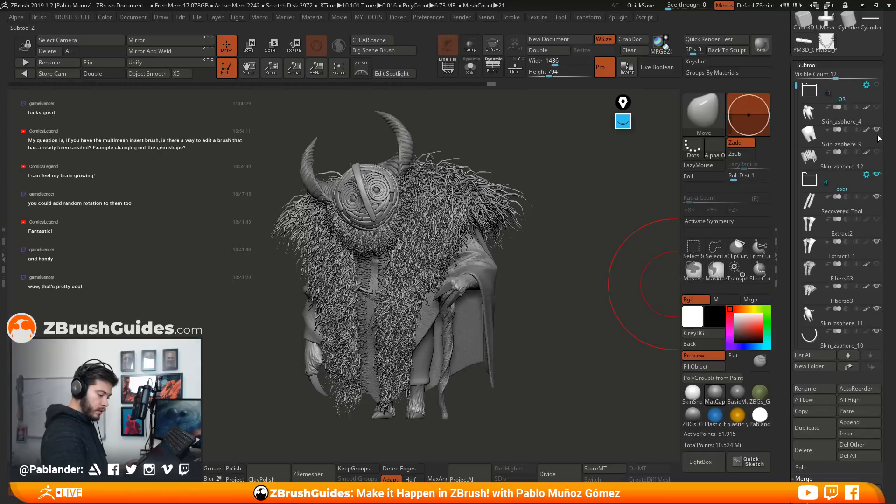
{"action": "left_click_drag", "start_coordinate": [537, 280], "coordinate": [545, 282]}
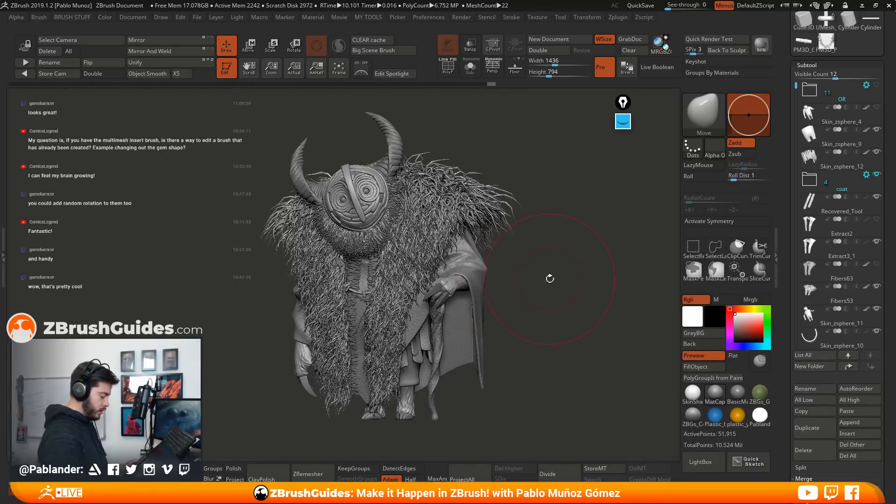
{"action": "right_click", "coordinate": [574, 236]}
{"action": "mouse_move", "coordinate": [560, 248]}
{"action": "left_mouse_down"}
{"action": "mouse_move", "coordinate": [537, 254]}
{"action": "mouse_move", "coordinate": [578, 261]}
{"action": "mouse_move", "coordinate": [563, 262]}
{"action": "mouse_move", "coordinate": [574, 266]}
{"action": "mouse_move", "coordinate": [546, 283]}
{"action": "left_mouse_up"}
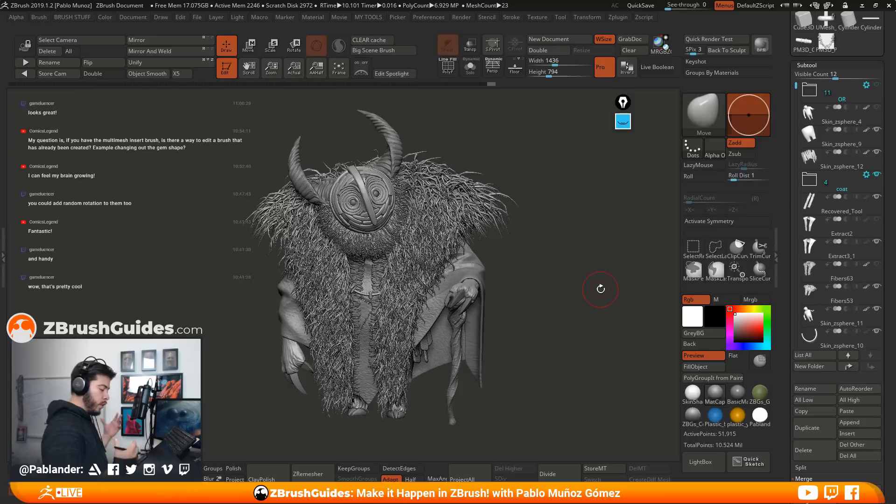
Isolate the Fibers63 fur to examine its NanoMesh strands, then return to the full creature with Extract3_1 selected
{"action": "mouse_move", "coordinate": [834, 275]}
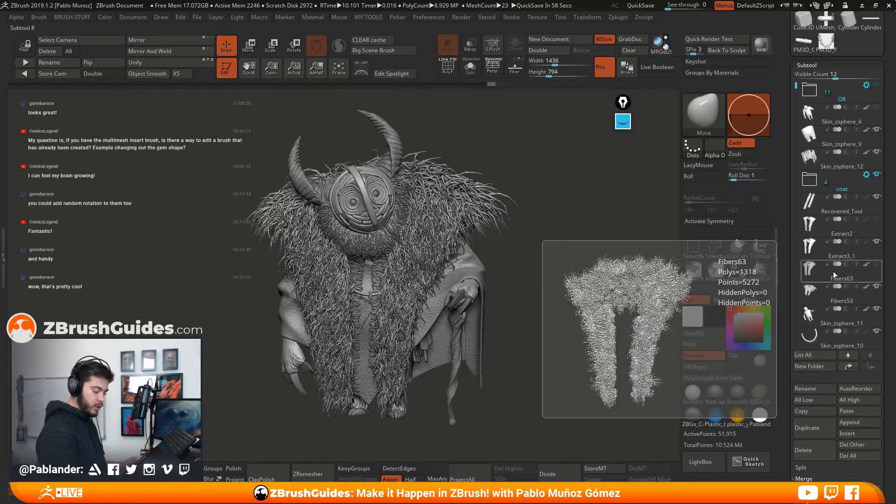
{"action": "left_click", "coordinate": [867, 273]}
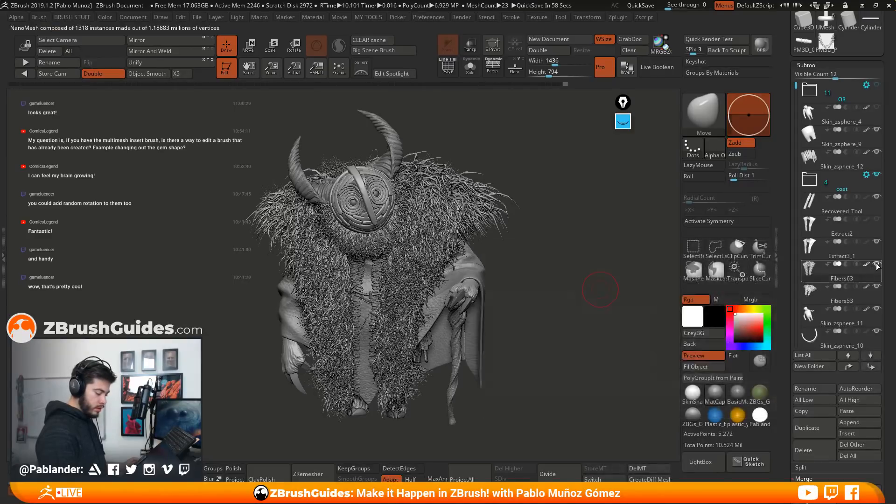
{"action": "left_click", "coordinate": [470, 66]}
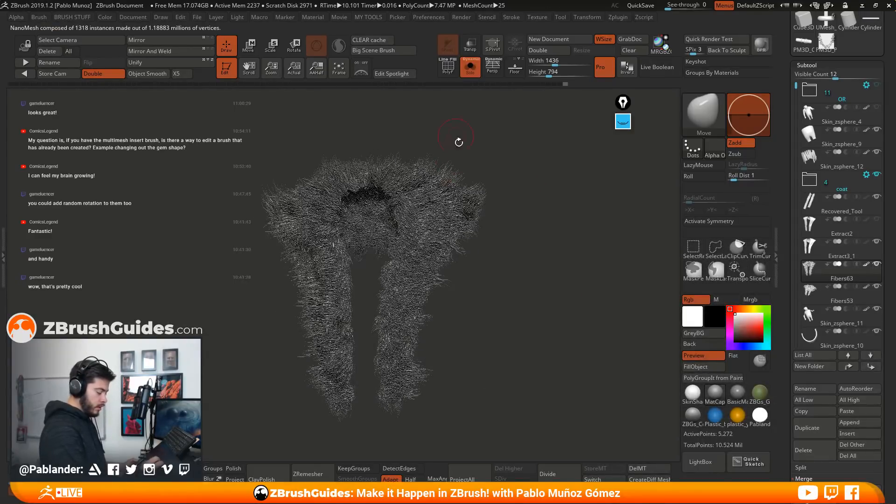
{"action": "mouse_move", "coordinate": [441, 189]}
{"action": "right_mouse_down", "text": "ctrl"}
{"action": "mouse_move", "coordinate": [451, 288]}
{"action": "mouse_move", "coordinate": [466, 290]}
{"action": "mouse_move", "coordinate": [480, 275]}
{"action": "right_mouse_up", "text": "ctrl"}
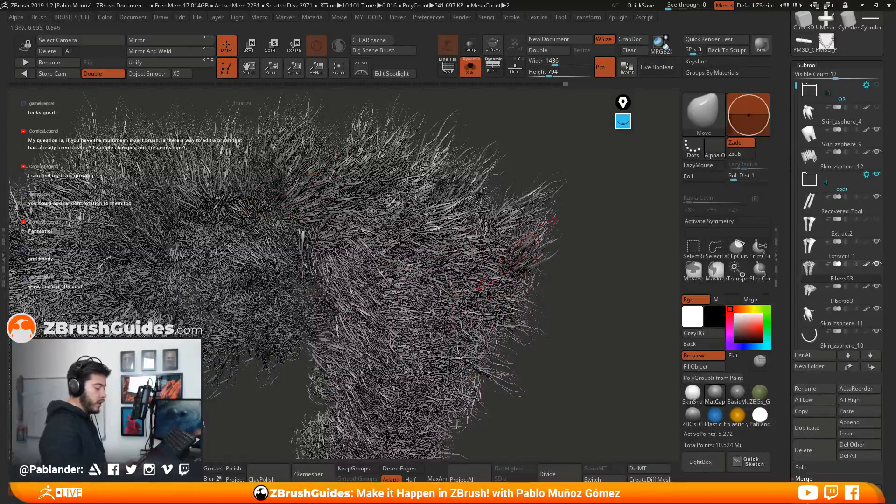
{"action": "right_click_drag", "start_coordinate": [467, 276], "coordinate": [481, 201], "text": "ctrl"}
{"action": "right_click_drag", "start_coordinate": [507, 336], "coordinate": [528, 264], "text": "alt"}
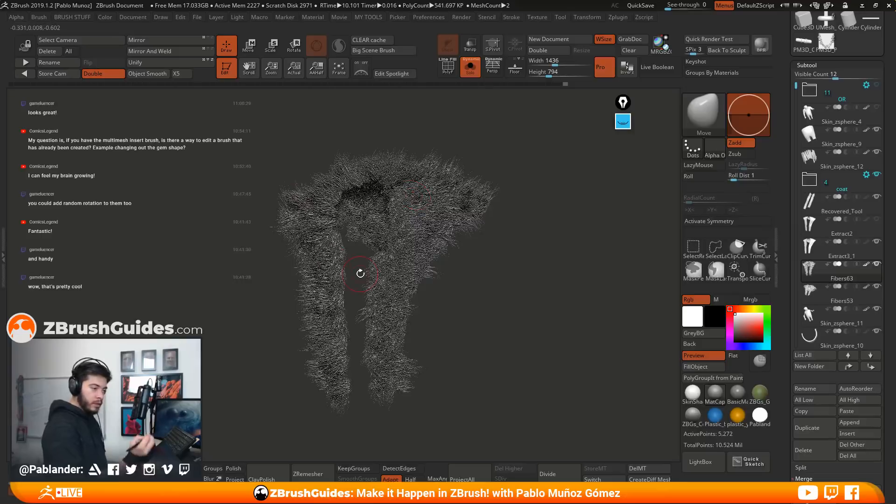
{"action": "right_click_drag", "start_coordinate": [515, 306], "coordinate": [455, 288]}
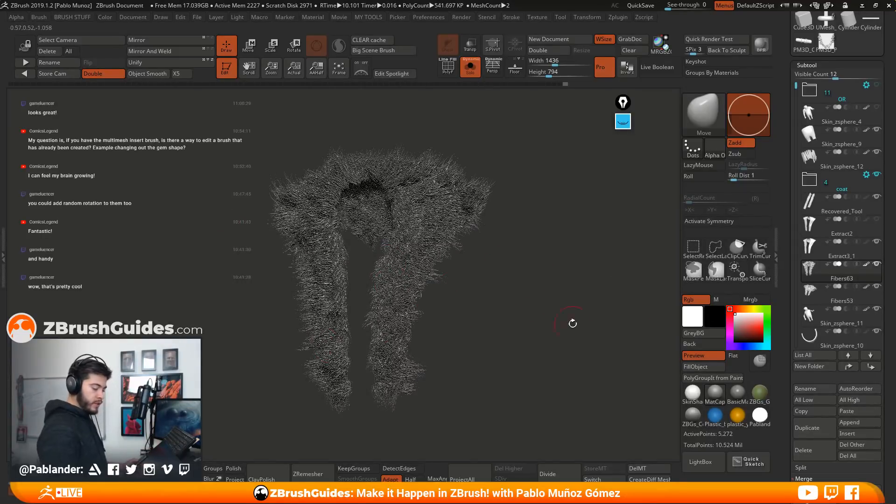
{"action": "left_click", "coordinate": [853, 256]}
{"action": "key", "text": "shift+ctrl+s"}
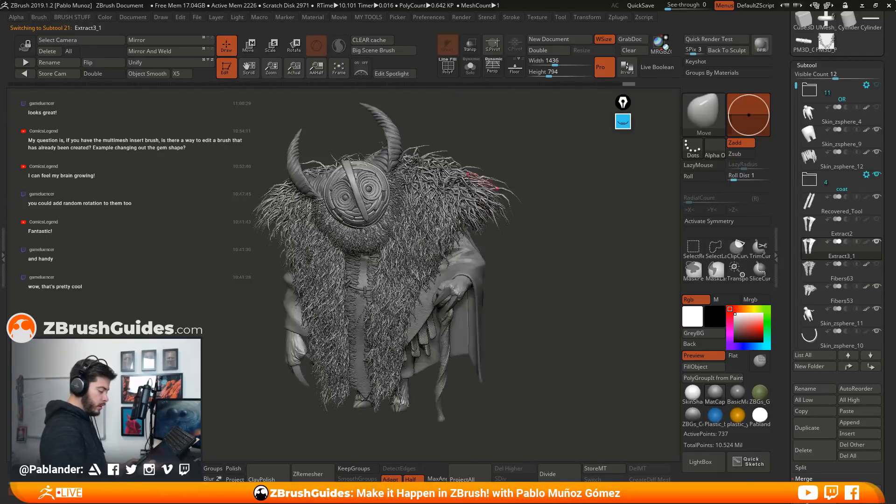
Turn on perspective for a front three-quarter view of the creature and render it with BPR
{"action": "left_click_drag", "start_coordinate": [547, 281], "coordinate": [471, 283]}
{"action": "left_click", "coordinate": [491, 68]}
{"action": "mouse_move", "coordinate": [506, 245]}
{"action": "left_mouse_down"}
{"action": "mouse_move", "coordinate": [554, 254]}
{"action": "mouse_move", "coordinate": [569, 244]}
{"action": "left_mouse_up"}
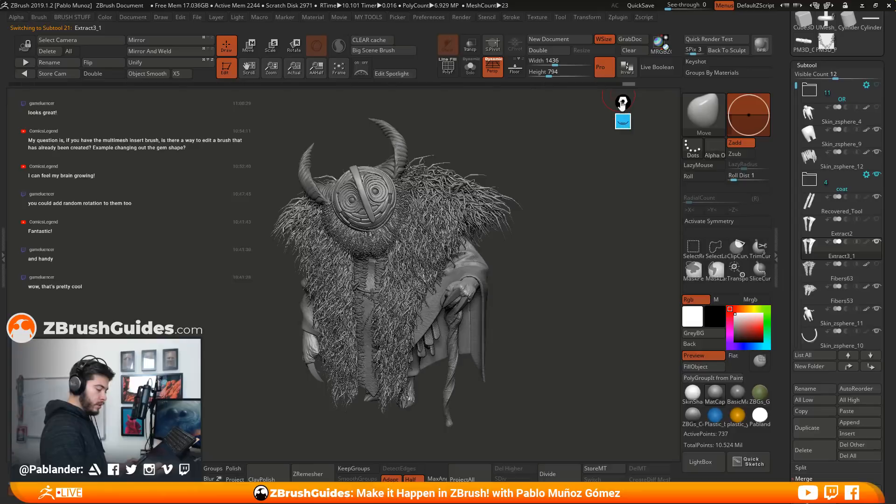
{"action": "left_click", "coordinate": [763, 44]}
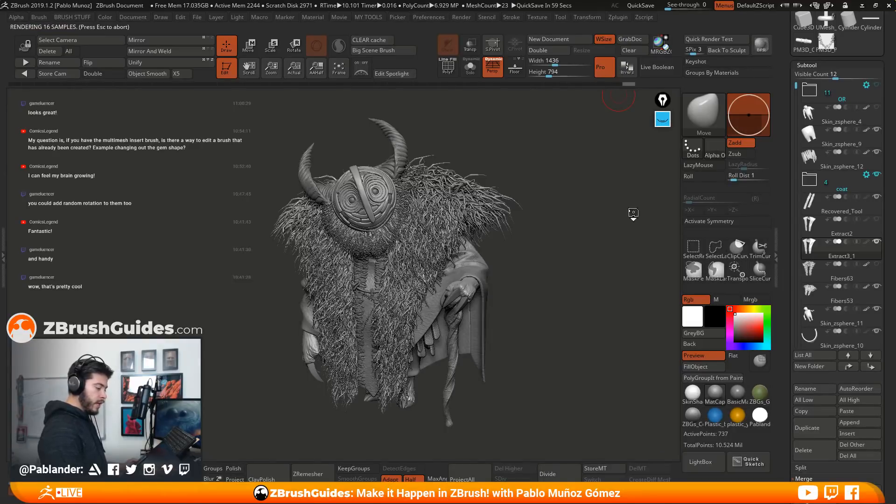
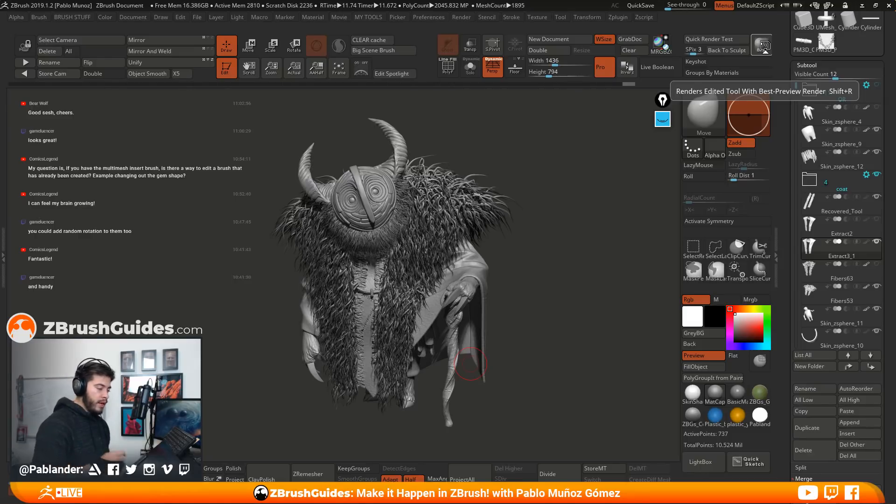
Examine the insert-mesh brush creation options and the Modify Topology commands for turning a brush's mesh into editable geometry
{"action": "left_click_drag", "start_coordinate": [788, 239], "coordinate": [788, 314]}
{"action": "left_click_drag", "start_coordinate": [785, 117], "coordinate": [784, 166]}
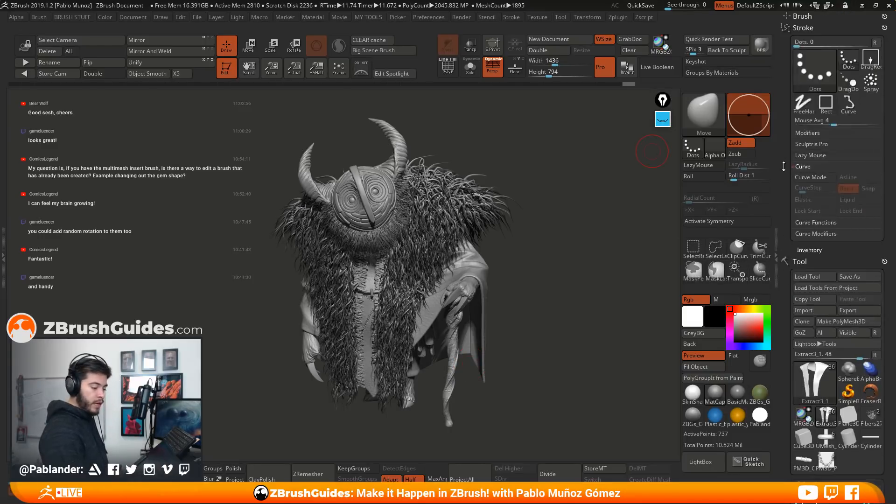
{"action": "left_click", "coordinate": [802, 16]}
{"action": "mouse_move", "coordinate": [786, 266]}
{"action": "left_mouse_down"}
{"action": "mouse_move", "coordinate": [792, 172]}
{"action": "mouse_move", "coordinate": [793, 180]}
{"action": "left_mouse_up"}
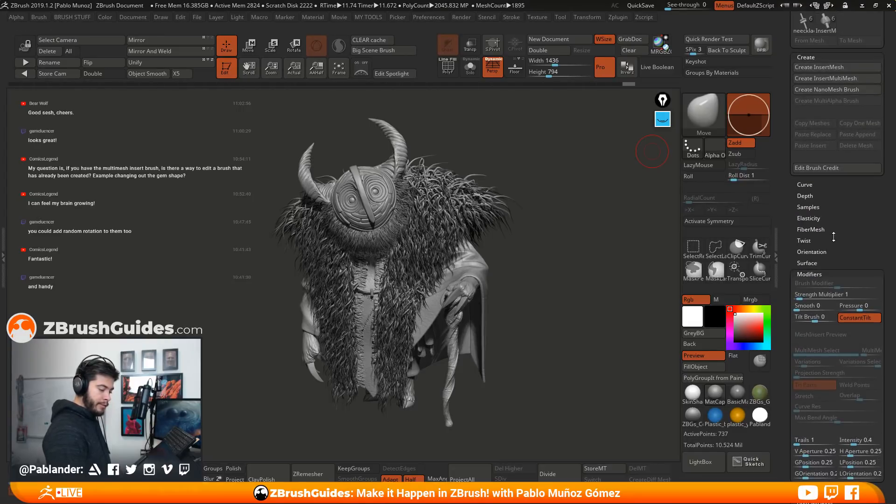
{"action": "left_click_drag", "start_coordinate": [833, 238], "coordinate": [823, 87]}
{"action": "mouse_move", "coordinate": [788, 257]}
{"action": "left_mouse_down"}
{"action": "mouse_move", "coordinate": [819, 108]}
{"action": "mouse_move", "coordinate": [816, 64]}
{"action": "left_mouse_up"}
{"action": "left_click_drag", "start_coordinate": [789, 322], "coordinate": [803, 229]}
{"action": "left_click_drag", "start_coordinate": [788, 299], "coordinate": [814, 109]}
{"action": "left_click_drag", "start_coordinate": [794, 317], "coordinate": [830, 270]}
{"action": "left_click", "coordinate": [825, 164]}
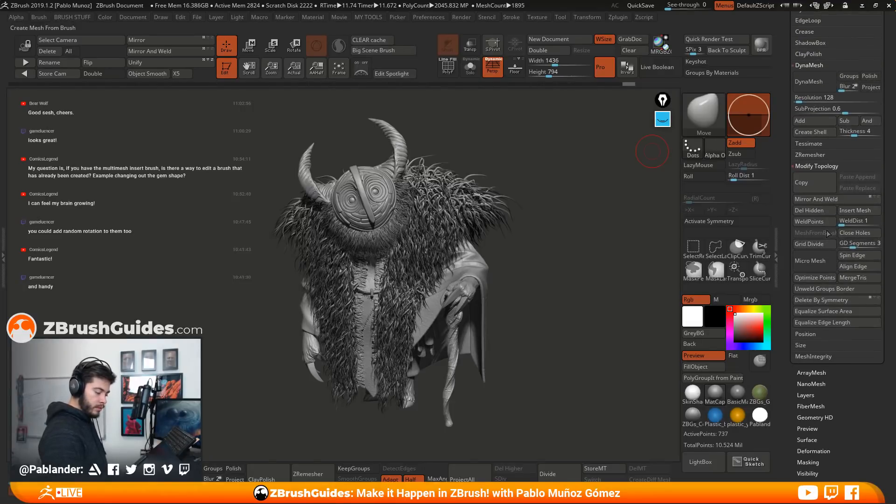
{"action": "left_click_drag", "start_coordinate": [887, 235], "coordinate": [883, 280]}
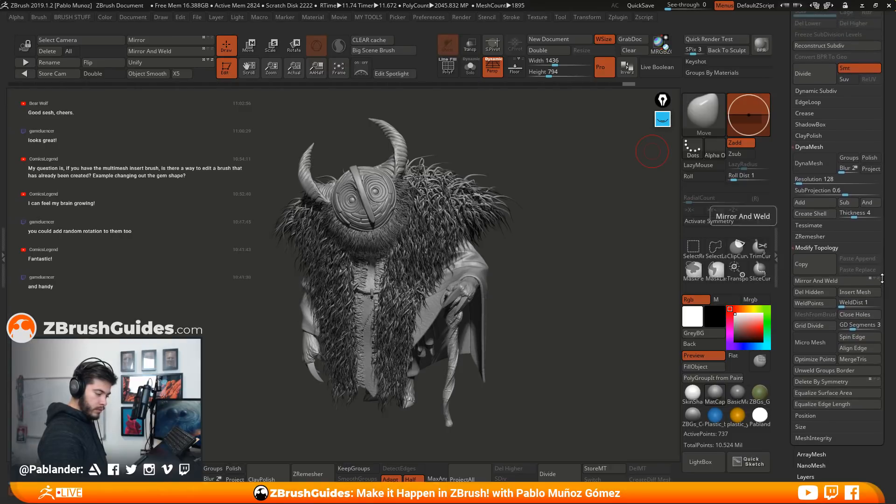
{"action": "left_click_drag", "start_coordinate": [885, 241], "coordinate": [885, 213]}
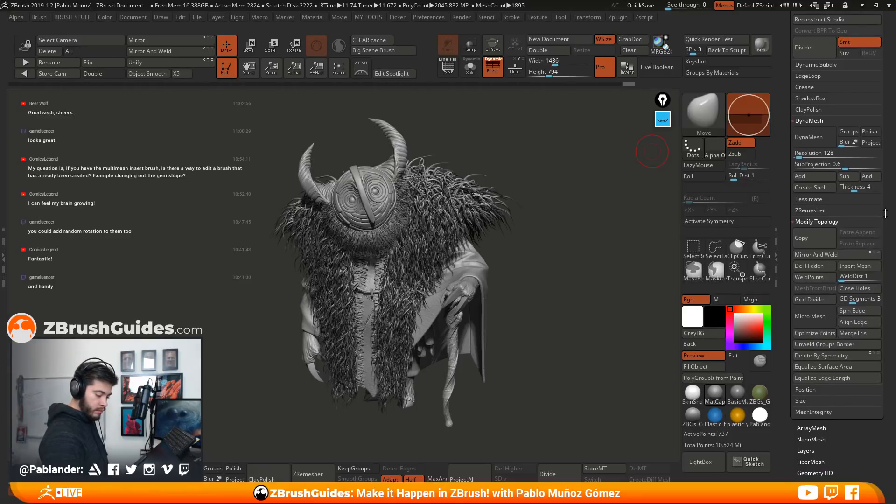
{"action": "left_click_drag", "start_coordinate": [885, 213], "coordinate": [885, 211]}
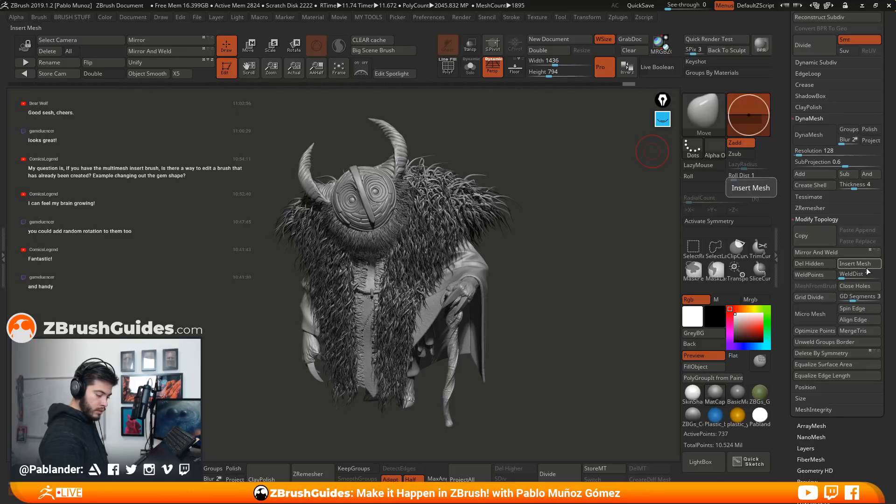
{"action": "mouse_move", "coordinate": [883, 260]}
{"action": "left_mouse_down"}
{"action": "mouse_move", "coordinate": [887, 240]}
{"action": "mouse_move", "coordinate": [887, 262]}
{"action": "left_mouse_up"}
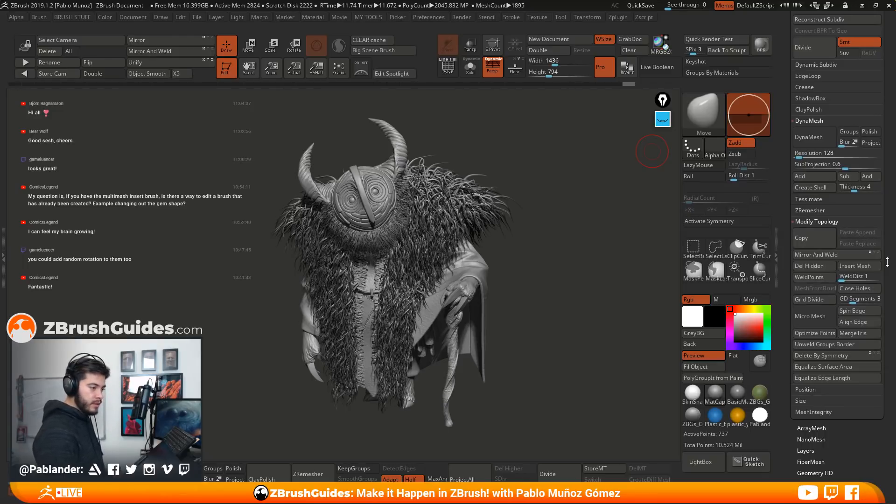
{"action": "scroll", "coordinate": [885, 240], "scroll_direction": "up", "scroll_amount": 5}
{"action": "scroll", "coordinate": [884, 234], "scroll_direction": "up", "scroll_amount": 6}
{"action": "scroll", "coordinate": [883, 248], "scroll_direction": "down", "scroll_amount": 10}
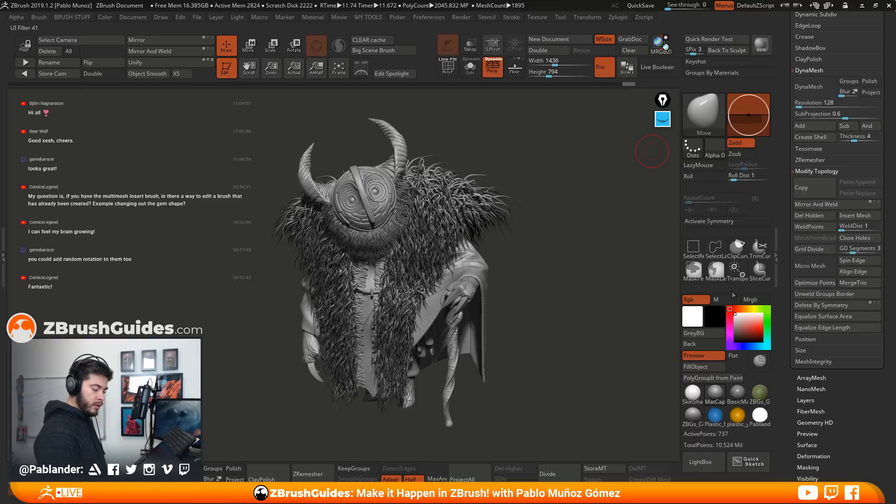
Replace the PM3D_Cylinder3D_1 tool's geometry with the wide ring bead from the InsertMesh_4 brush using MeshFromBrush
{"action": "left_click", "coordinate": [701, 119]}
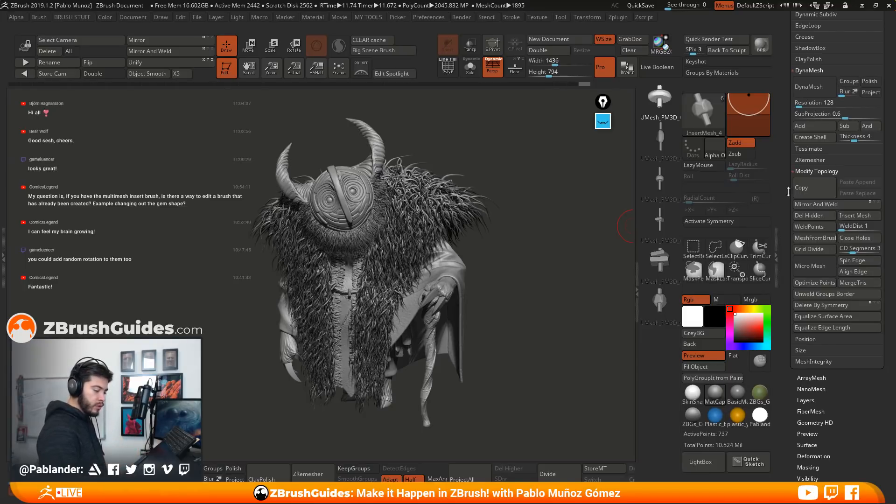
{"action": "scroll", "coordinate": [789, 176], "scroll_direction": "up", "scroll_amount": 10}
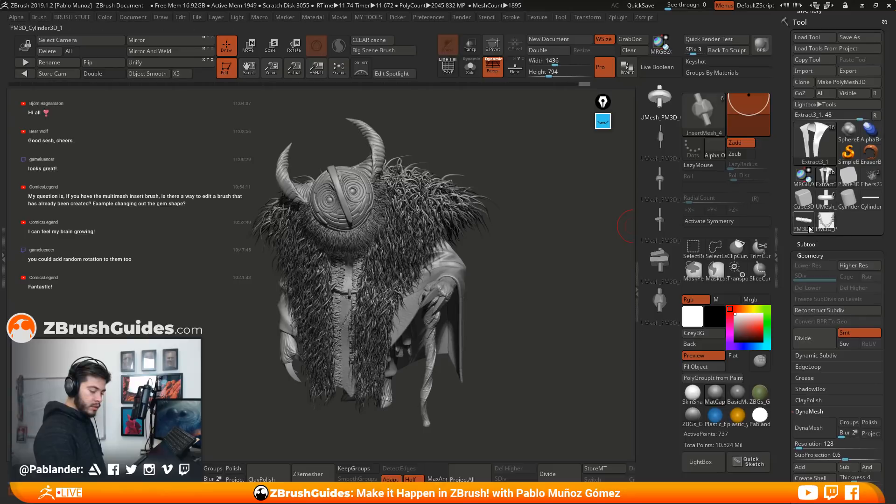
{"action": "left_click", "coordinate": [811, 228]}
{"action": "scroll", "coordinate": [785, 214], "scroll_direction": "down", "scroll_amount": 3}
{"action": "scroll", "coordinate": [785, 215], "scroll_direction": "down", "scroll_amount": 5}
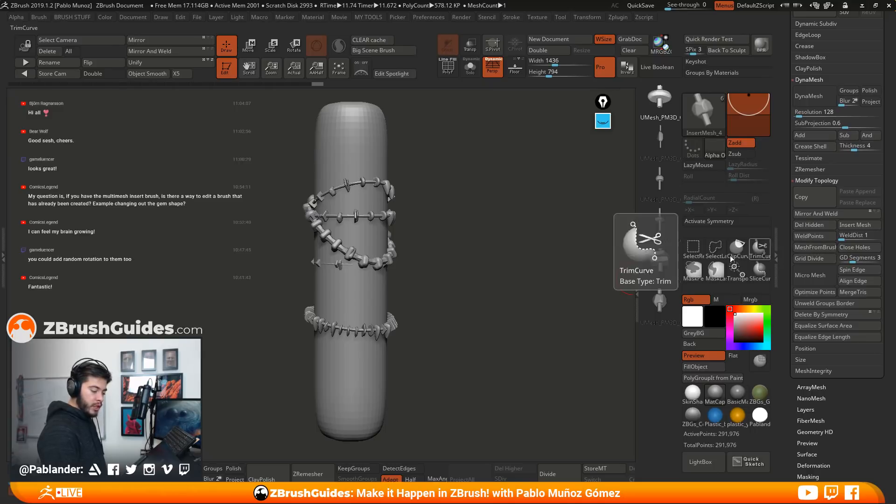
{"action": "left_click", "coordinate": [820, 249]}
{"action": "left_click_drag", "start_coordinate": [786, 154], "coordinate": [786, 280]}
{"action": "left_click", "coordinate": [834, 189]}
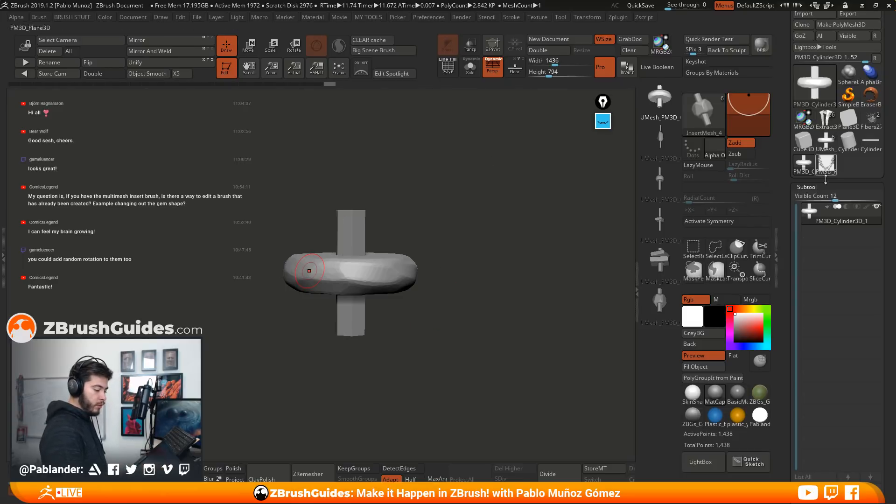
{"action": "left_click_drag", "start_coordinate": [372, 182], "coordinate": [420, 220]}
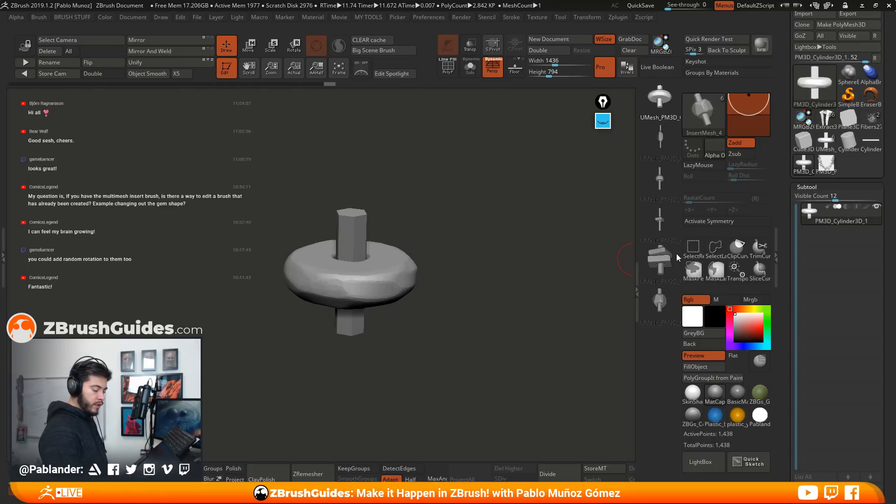
Choose the third bead in the InsertMesh_4 brush and load it as the active mesh with MeshFromBrush
{"action": "left_click_drag", "start_coordinate": [788, 289], "coordinate": [818, 203]}
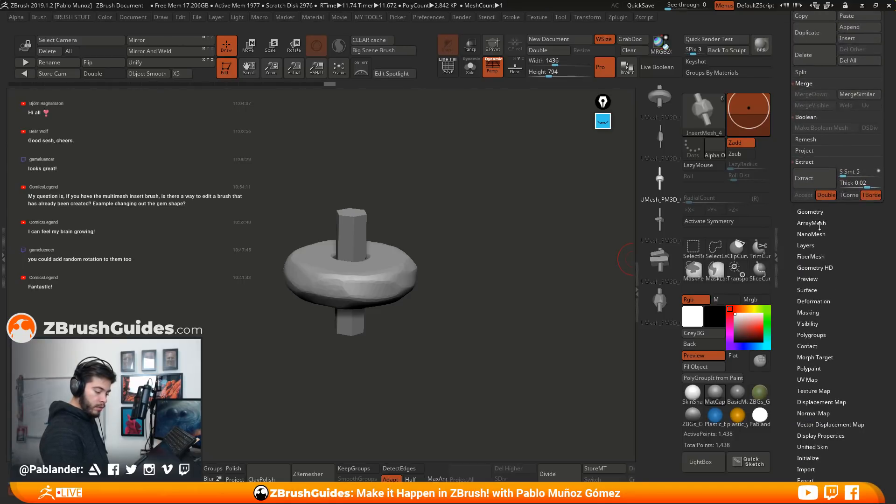
{"action": "left_click", "coordinate": [819, 213]}
{"action": "left_click_drag", "start_coordinate": [834, 257], "coordinate": [831, 294]}
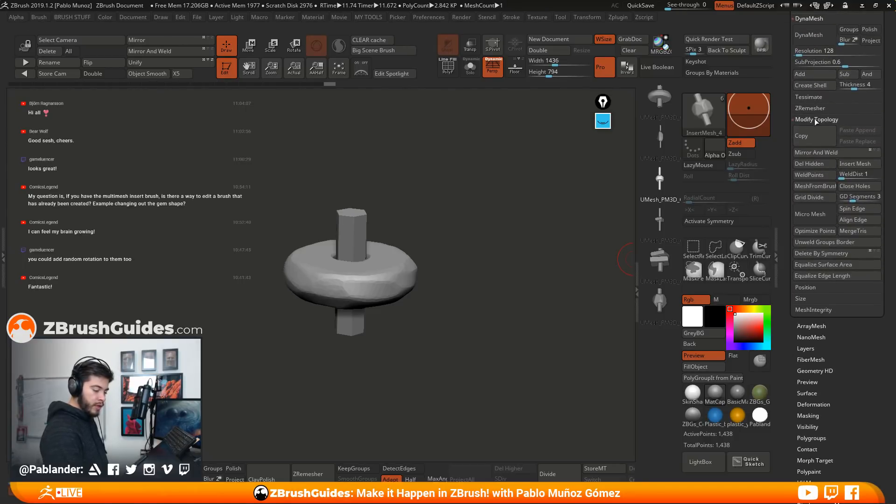
{"action": "left_click", "coordinate": [820, 186]}
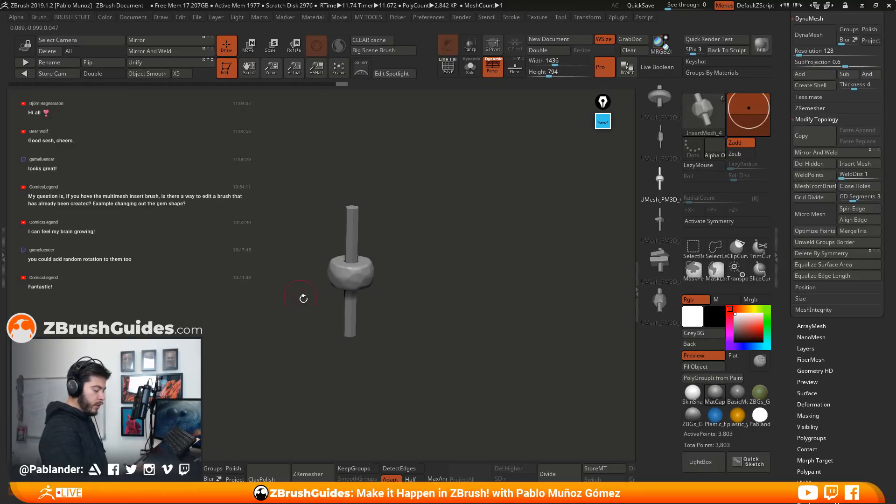
{"action": "left_click_drag", "start_coordinate": [785, 111], "coordinate": [790, 225]}
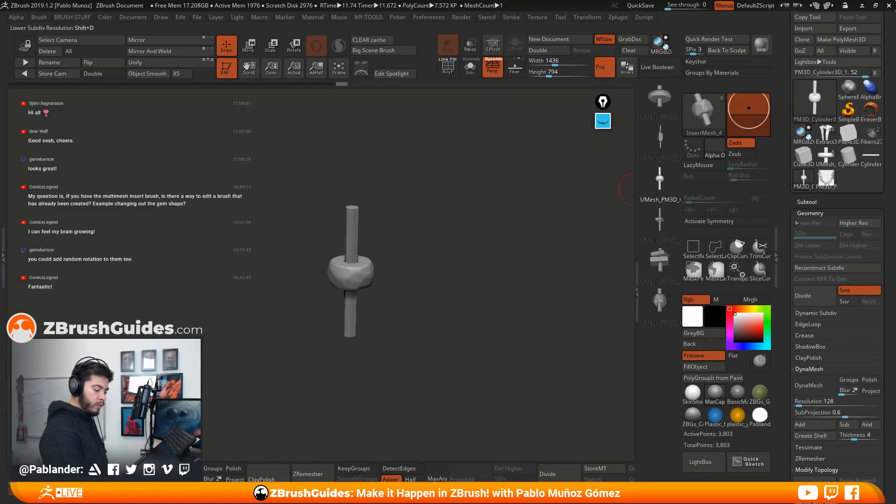
{"action": "left_click", "coordinate": [817, 202]}
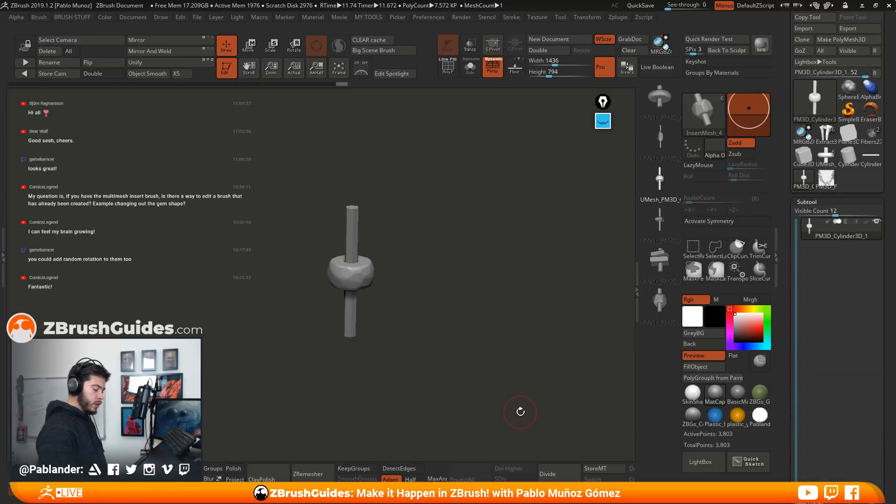
{"action": "left_click_drag", "start_coordinate": [825, 204], "coordinate": [825, 136]}
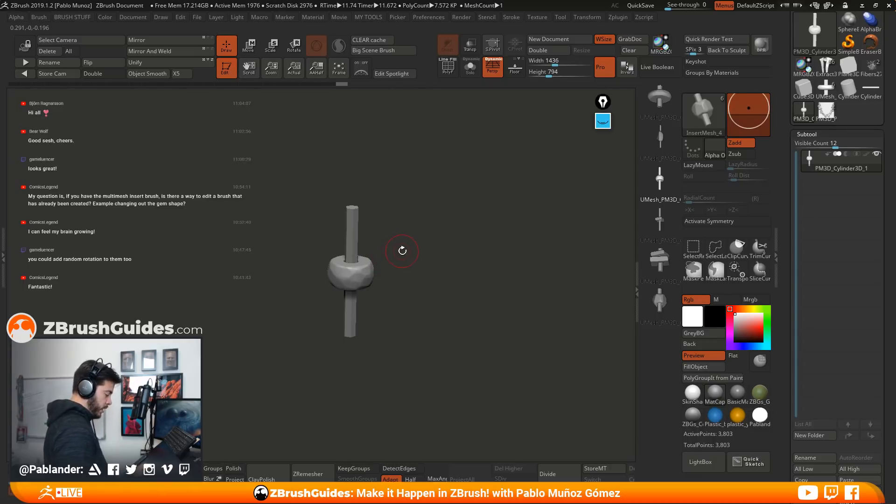
{"action": "key", "text": "2"}
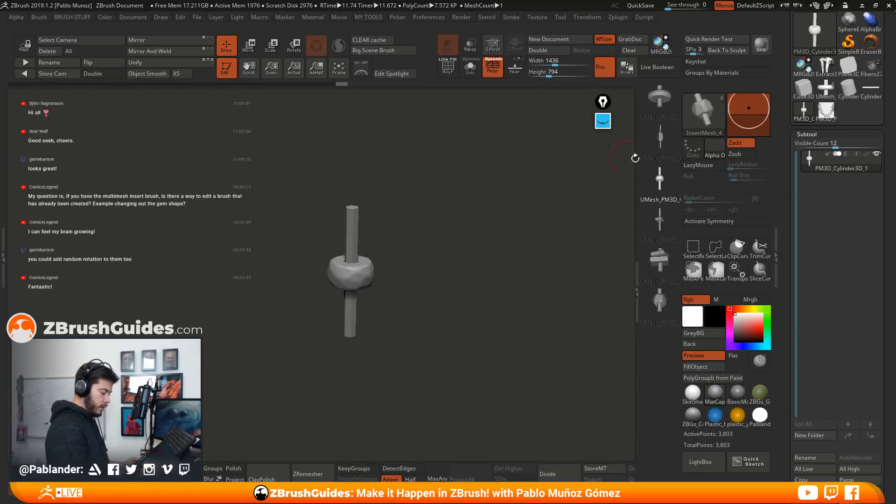
Choose the Move brush and isolate the bead's central rod to keep it out of the reshaping
{"action": "left_click", "coordinate": [694, 112]}
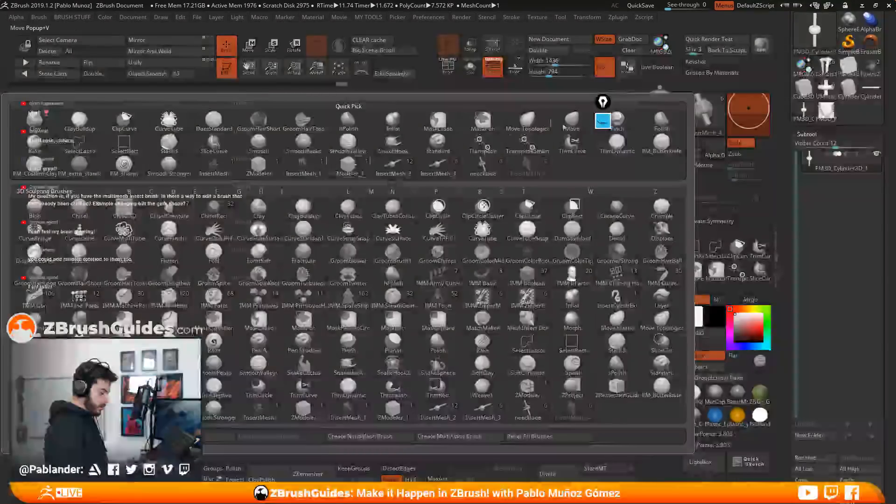
{"action": "key", "text": "m"}
{"action": "key", "text": "v"}
{"action": "left_click_drag", "start_coordinate": [412, 254], "coordinate": [479, 237]}
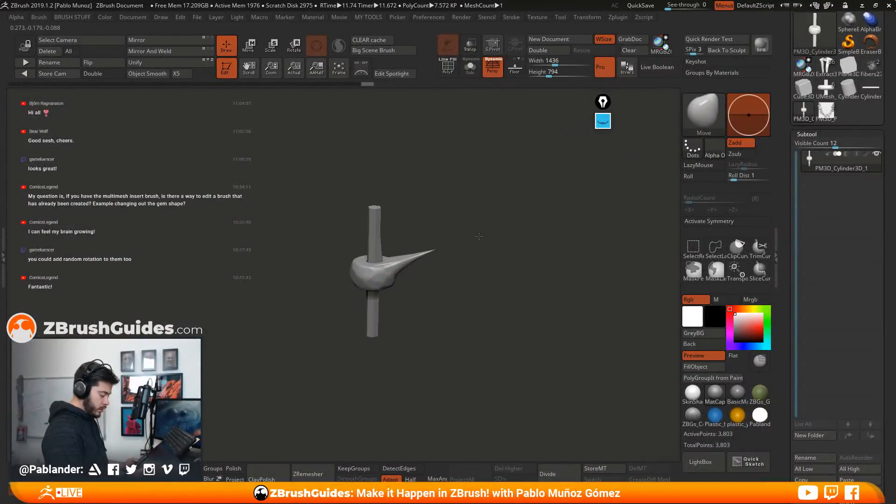
{"action": "key", "text": "ctrl+z"}
{"action": "left_click", "coordinate": [371, 234], "text": "ctrl+shift"}
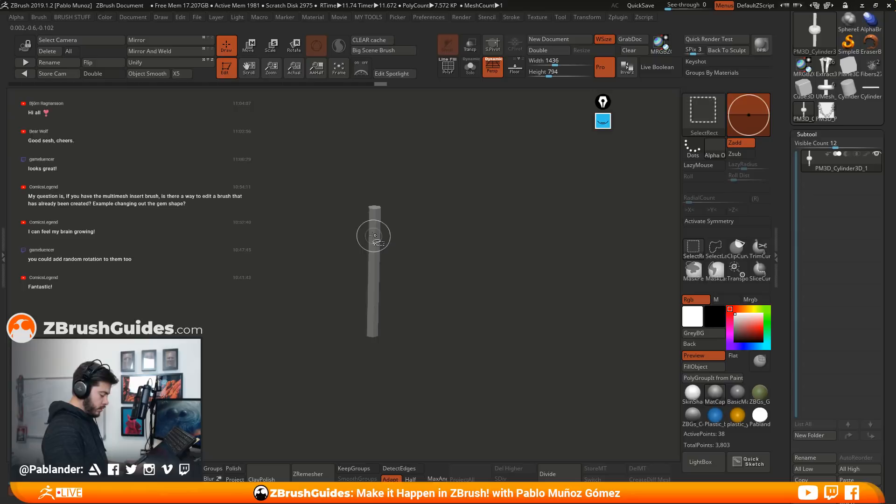
{"action": "left_click", "coordinate": [454, 269], "text": "ctrl"}
{"action": "left_click", "coordinate": [456, 278], "text": "ctrl+shift"}
Pull pointed spikes out of the bead with the Move brush to form a rough star shape
{"action": "left_click_drag", "start_coordinate": [394, 263], "coordinate": [422, 255]}
{"action": "left_click_drag", "start_coordinate": [393, 282], "coordinate": [430, 328]}
{"action": "mouse_move", "coordinate": [359, 283]}
{"action": "left_mouse_down"}
{"action": "mouse_move", "coordinate": [338, 311]}
{"action": "mouse_move", "coordinate": [311, 261]}
{"action": "left_mouse_up"}
{"action": "left_click_drag", "start_coordinate": [468, 286], "coordinate": [399, 276]}
{"action": "left_click_drag", "start_coordinate": [316, 270], "coordinate": [391, 327]}
{"action": "left_click_drag", "start_coordinate": [496, 327], "coordinate": [517, 265]}
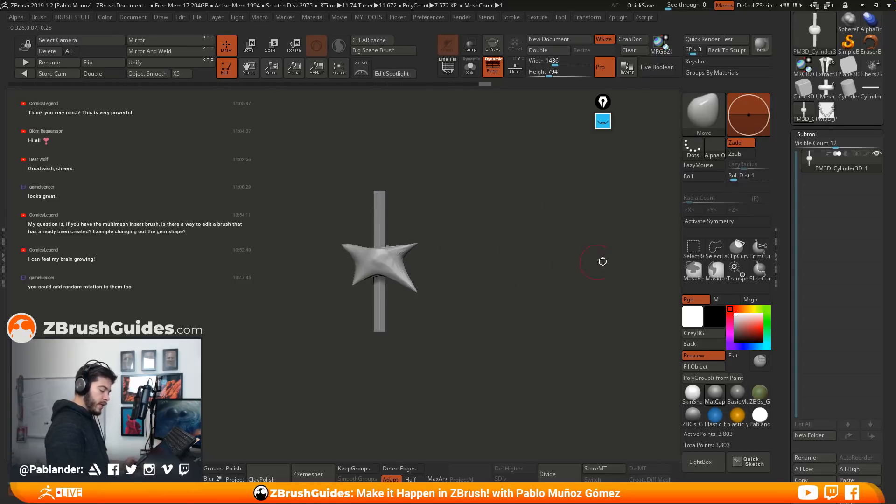
Append the star-shaped bead mesh to the InsertMesh_4 brush instead of creating a new brush
{"action": "left_click", "coordinate": [697, 106]}
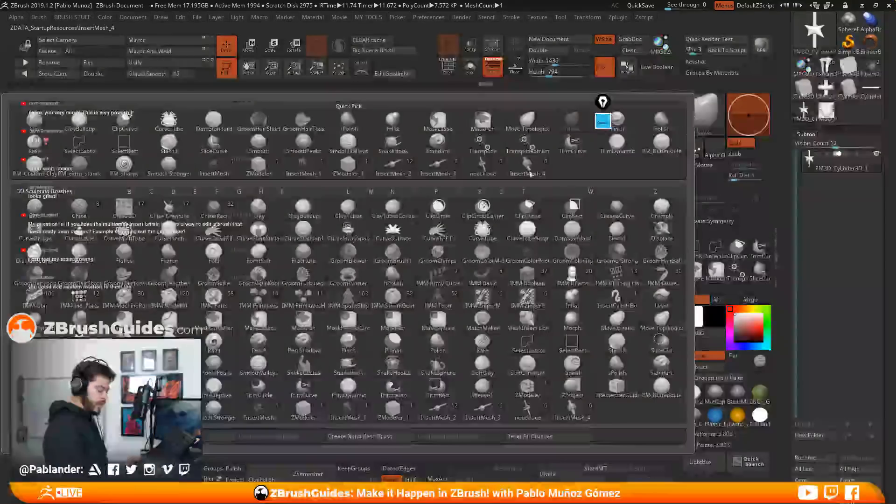
{"action": "left_click", "coordinate": [541, 175]}
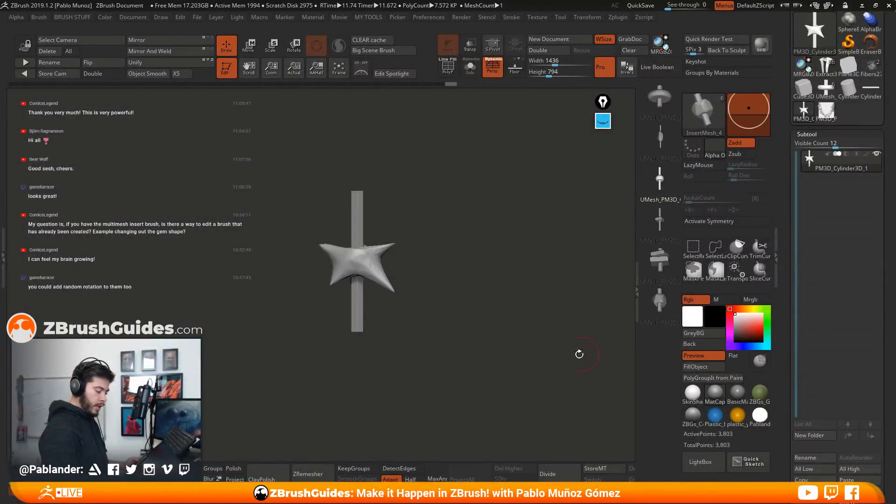
{"action": "left_click", "coordinate": [703, 114]}
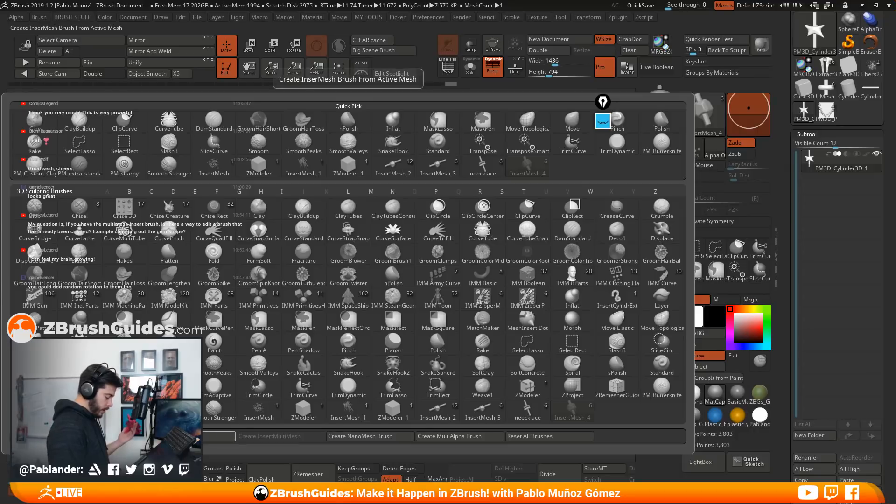
{"action": "left_click", "coordinate": [206, 438]}
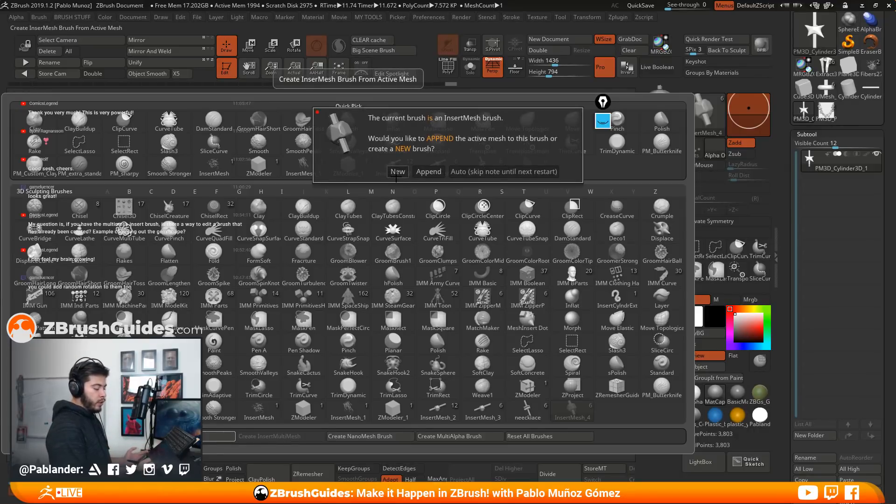
{"action": "left_click", "coordinate": [428, 172]}
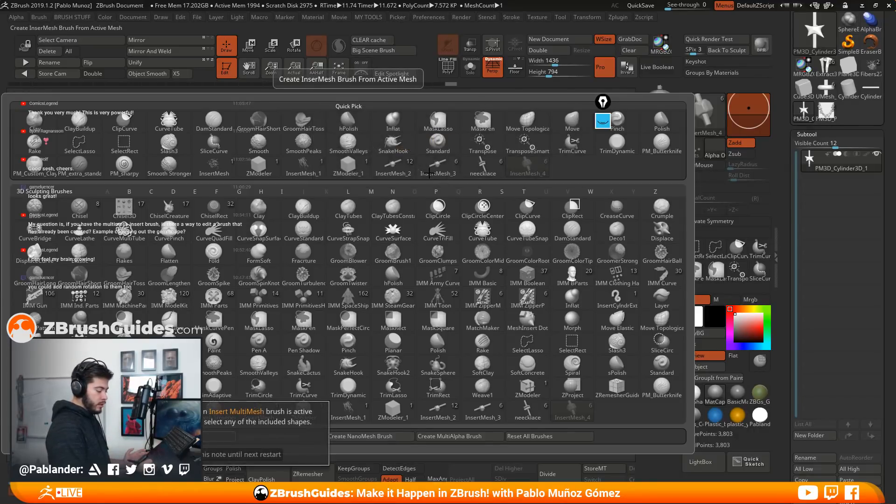
{"action": "left_click", "coordinate": [198, 436]}
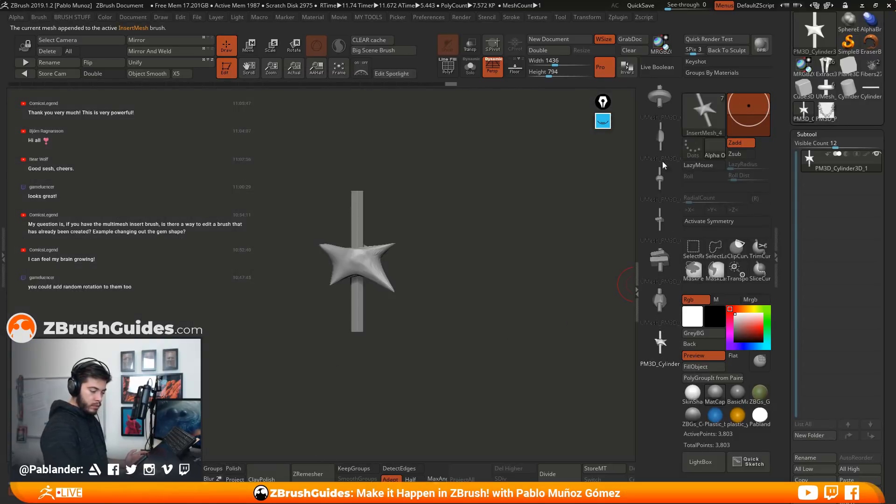
Draw a strand of star beads over the active mesh and bend it into a C-shaped curve
{"action": "left_click_drag", "start_coordinate": [357, 257], "coordinate": [509, 299]}
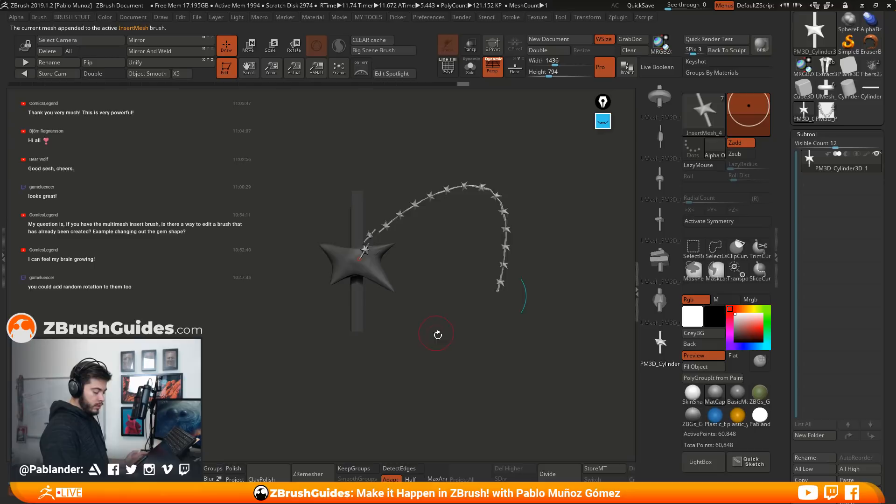
{"action": "left_click_drag", "start_coordinate": [428, 318], "coordinate": [478, 335]}
{"action": "left_click_drag", "start_coordinate": [479, 297], "coordinate": [444, 201]}
{"action": "left_click_drag", "start_coordinate": [468, 345], "coordinate": [429, 385]}
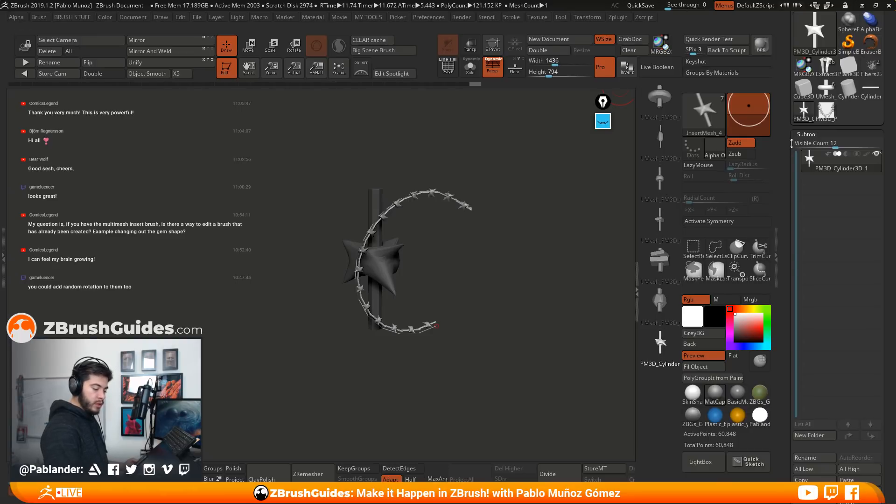
Delete the star-shaped bead from the InsertMesh_4 brush
{"action": "left_click_drag", "start_coordinate": [792, 154], "coordinate": [792, 350]}
{"action": "left_click_drag", "start_coordinate": [792, 126], "coordinate": [793, 371]}
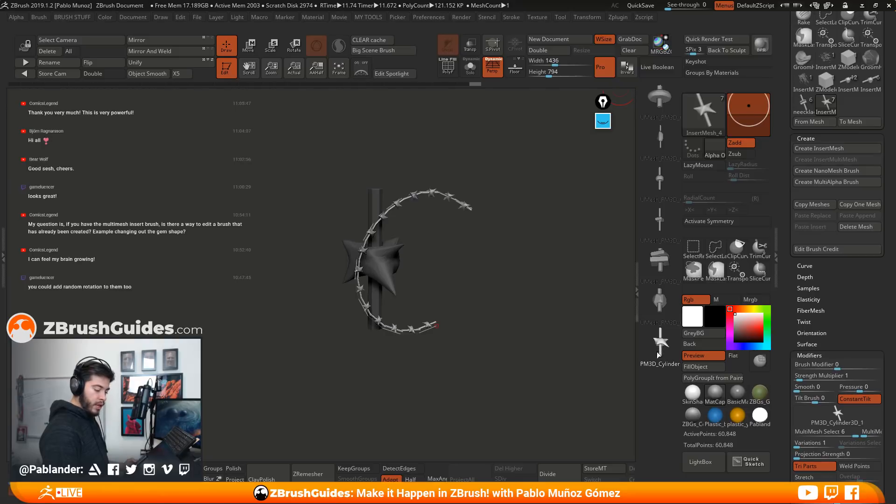
{"action": "left_click", "coordinate": [858, 227]}
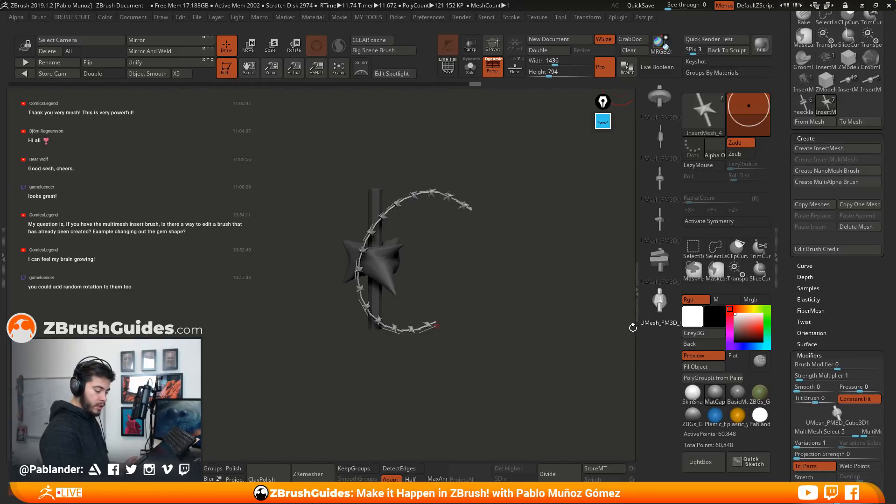
Update the curved strand to use the UMesh_PM3D_Cube3D1 bead in place of the star beads
{"action": "left_click_drag", "start_coordinate": [550, 292], "coordinate": [486, 340]}
{"action": "left_click", "coordinate": [469, 326]}
{"action": "left_click_drag", "start_coordinate": [541, 300], "coordinate": [519, 292]}
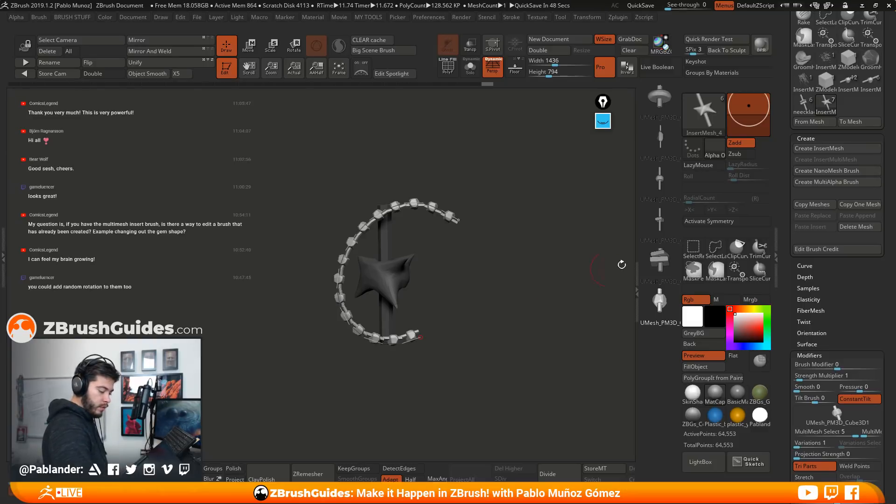
Switch to the horned creature tool Extract3_1, frame the whole figure and run a BPR render
{"action": "mouse_move", "coordinate": [834, 285]}
{"action": "left_mouse_down"}
{"action": "mouse_move", "coordinate": [814, 376]}
{"action": "mouse_move", "coordinate": [804, 88]}
{"action": "left_mouse_up"}
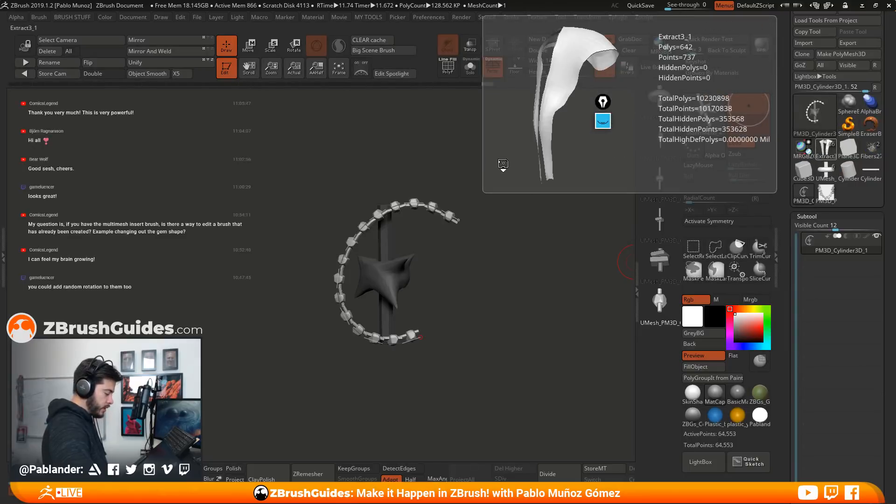
{"action": "left_click_drag", "start_coordinate": [479, 123], "coordinate": [503, 121]}
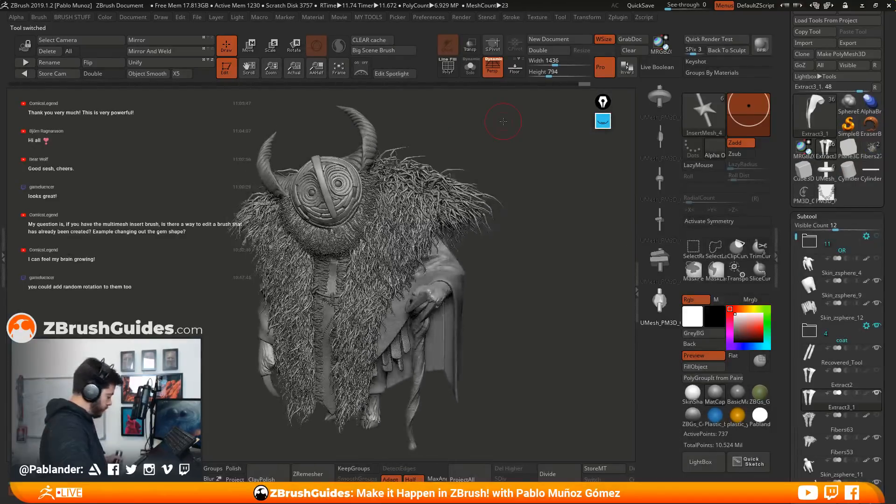
{"action": "mouse_move", "coordinate": [516, 160]}
{"action": "left_mouse_down"}
{"action": "mouse_move", "coordinate": [510, 132]}
{"action": "mouse_move", "coordinate": [537, 155]}
{"action": "mouse_move", "coordinate": [520, 157]}
{"action": "left_mouse_up"}
{"action": "right_click", "coordinate": [508, 160]}
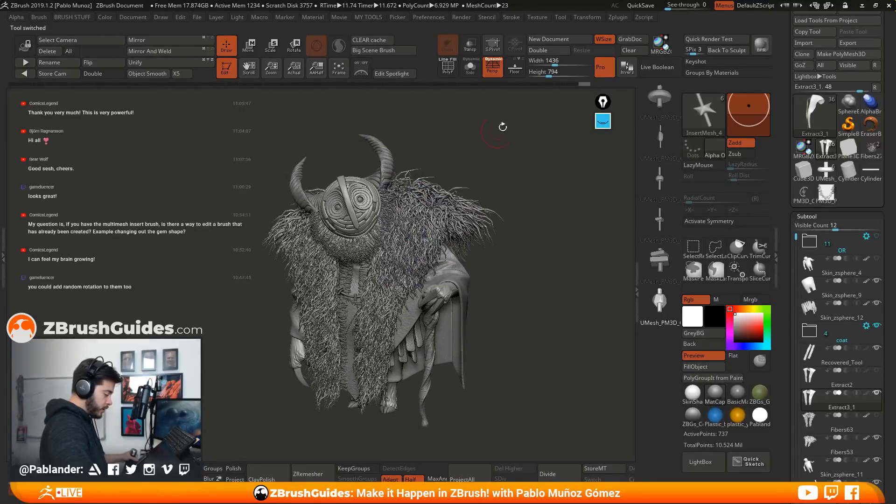
{"action": "left_click", "coordinate": [761, 45]}
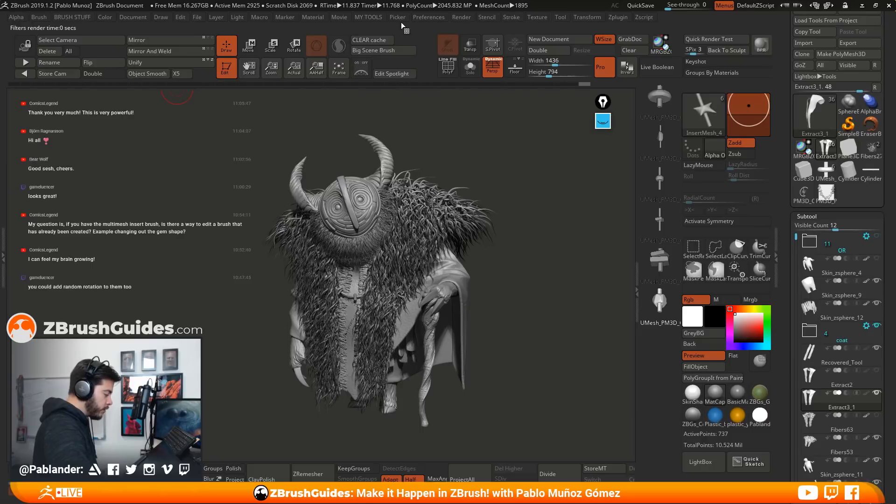
Enable BPR filters F2, F3 and F4 on the rendered creature
{"action": "left_click", "coordinate": [461, 16]}
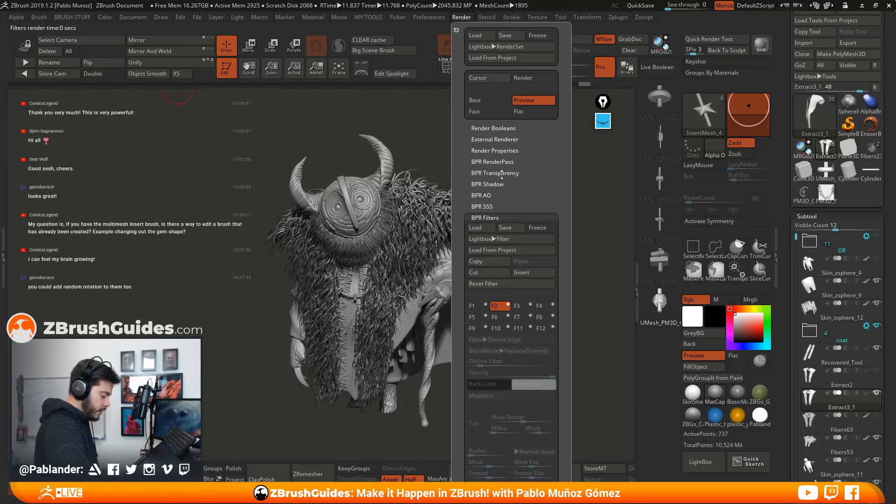
{"action": "left_click", "coordinate": [489, 308]}
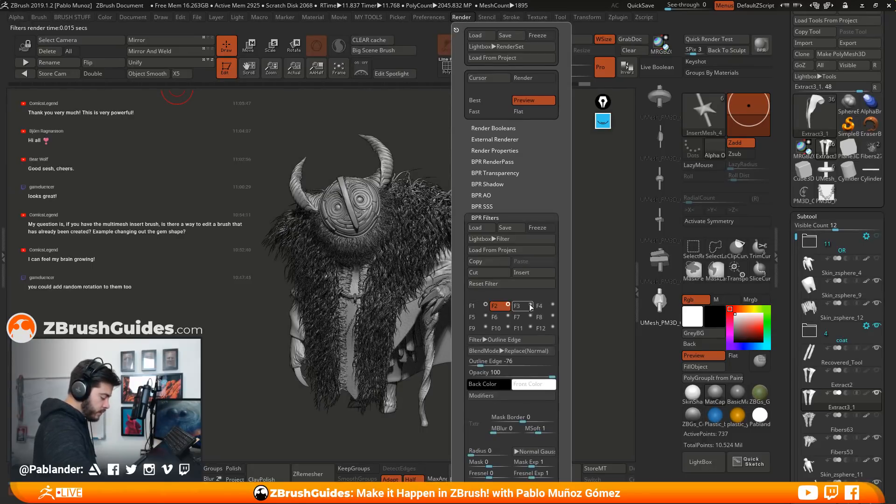
{"action": "left_click", "coordinate": [553, 306]}
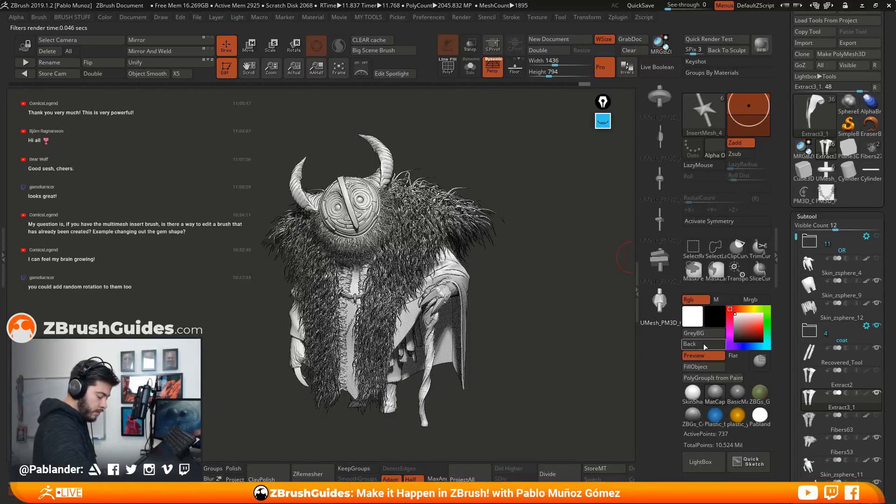
Set the document background to white, apply the flat white Pabland material and render the creature again
{"action": "left_click_drag", "start_coordinate": [690, 344], "coordinate": [695, 320]}
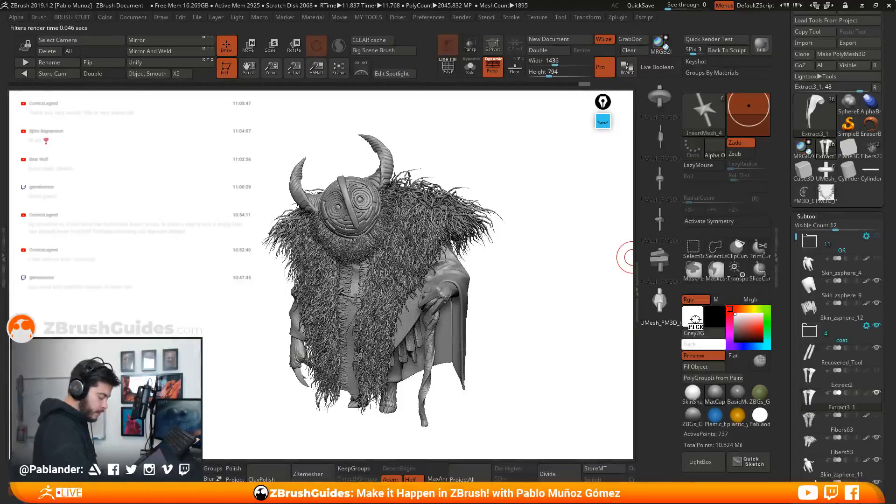
{"action": "left_click", "coordinate": [759, 417]}
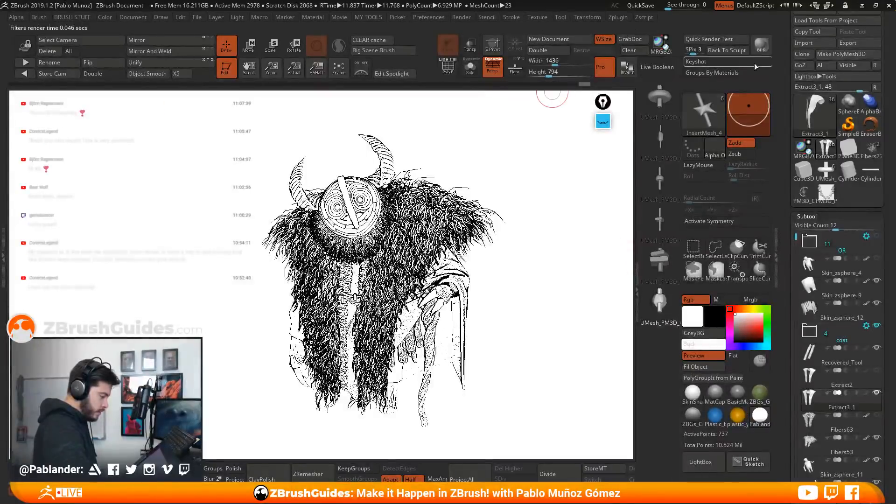
{"action": "key", "text": "shift+r"}
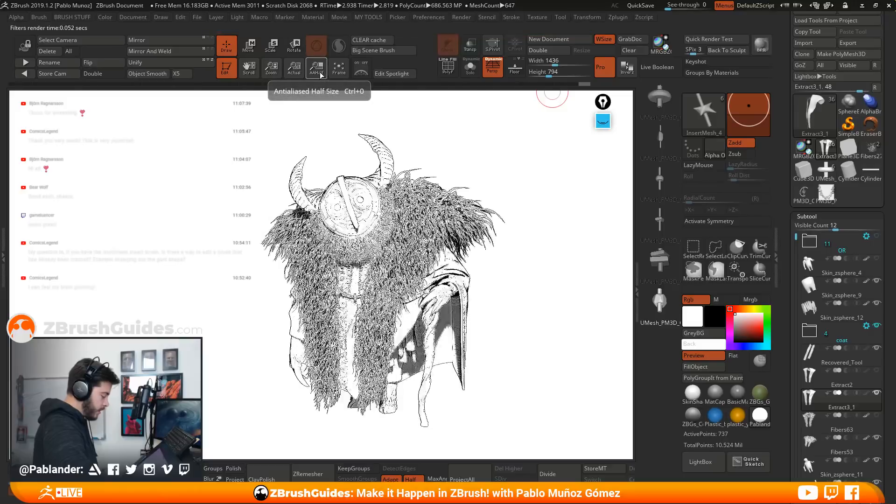
Preview the creature document at antialiased half size and return it to actual size
{"action": "left_click", "coordinate": [321, 74]}
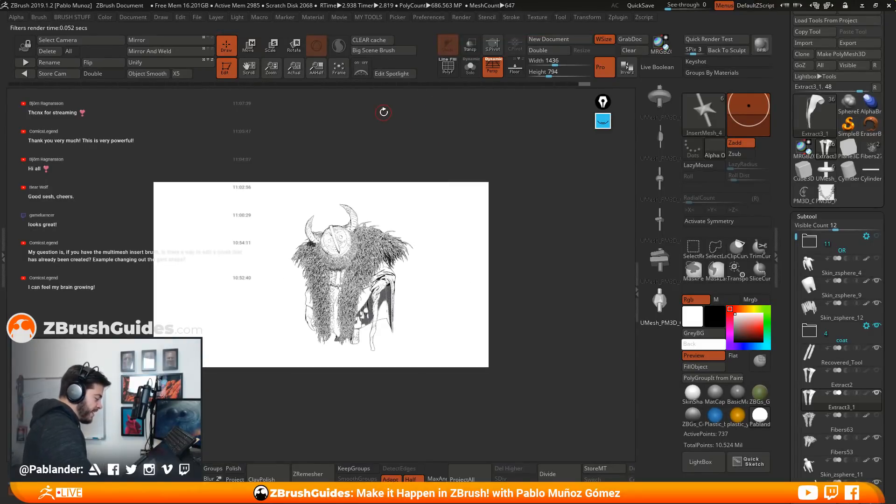
{"action": "left_click_drag", "start_coordinate": [272, 69], "coordinate": [299, 62]}
{"action": "left_click_drag", "start_coordinate": [517, 208], "coordinate": [507, 213]}
{"action": "left_click", "coordinate": [487, 18]}
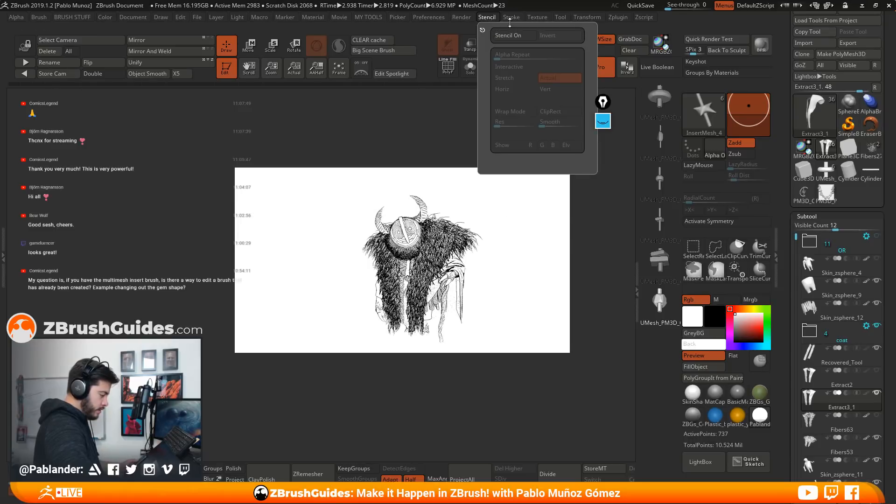
{"action": "left_click", "coordinate": [295, 70]}
Turn off the active BPR filters and start a new render of the creature
{"action": "left_click_drag", "start_coordinate": [459, 171], "coordinate": [496, 154], "text": "alt"}
{"action": "left_click", "coordinate": [462, 19]}
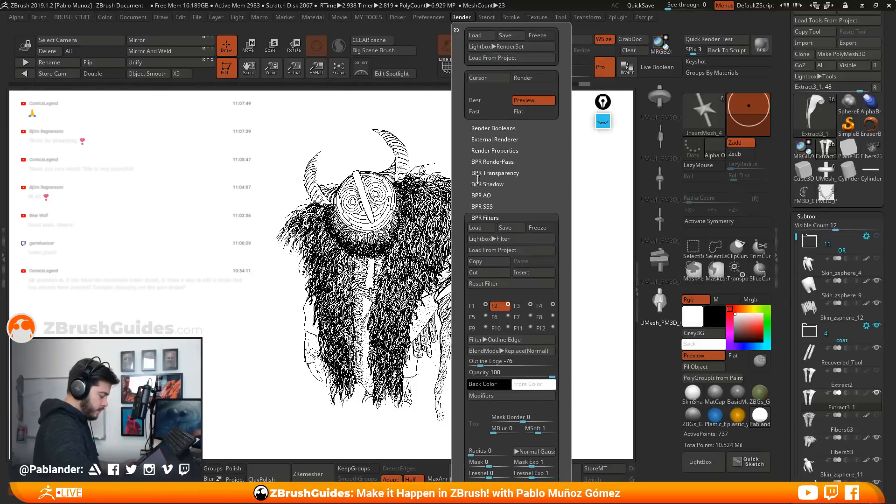
{"action": "left_click", "coordinate": [519, 306]}
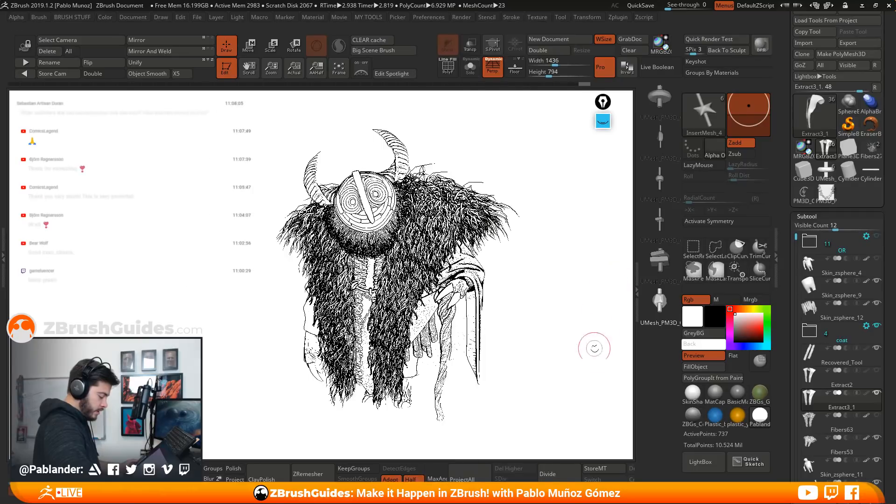
{"action": "left_click", "coordinate": [760, 48]}
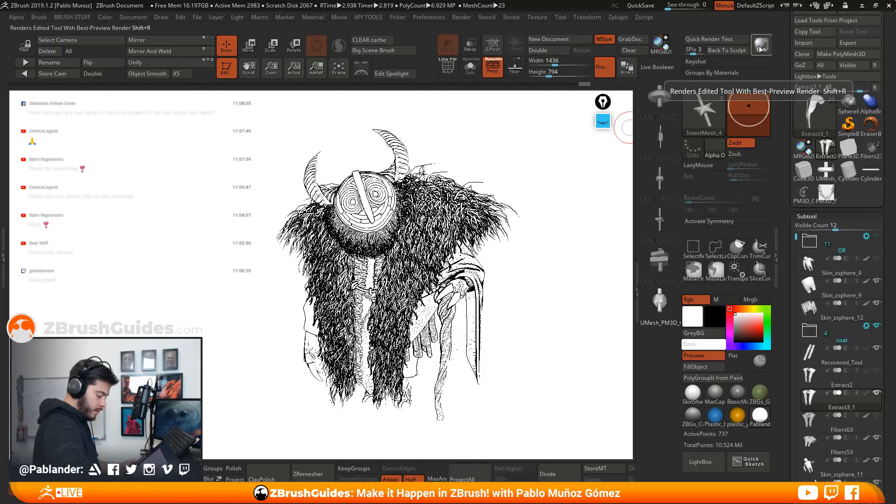
Turn on the floor, angle the creature slightly and render it with a shadow cast on the ground
{"action": "left_click", "coordinate": [515, 67]}
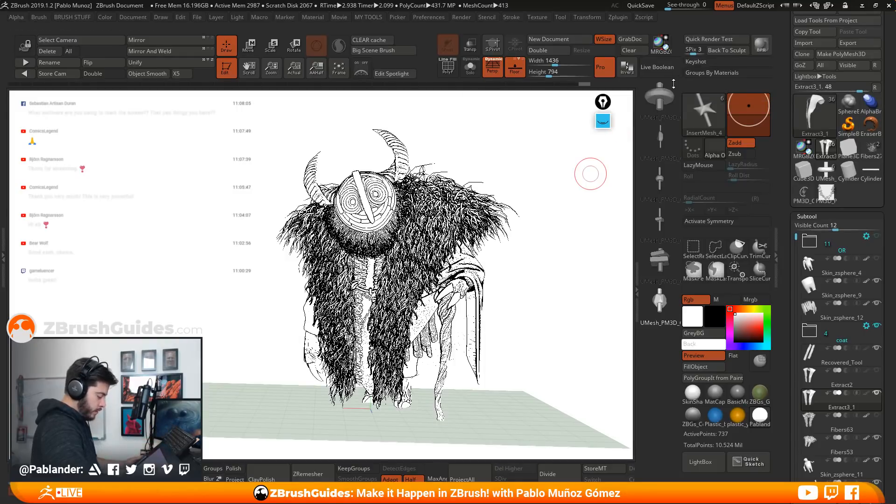
{"action": "left_click_drag", "start_coordinate": [560, 148], "coordinate": [549, 168]}
{"action": "left_click", "coordinate": [756, 46]}
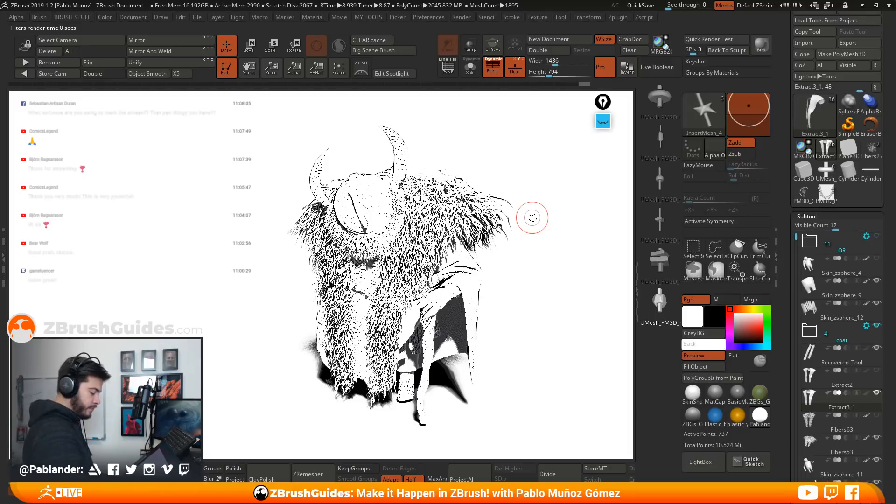
Apply the grey MatCap material, set the document background back to dark grey and render the creature
{"action": "left_click", "coordinate": [715, 393]}
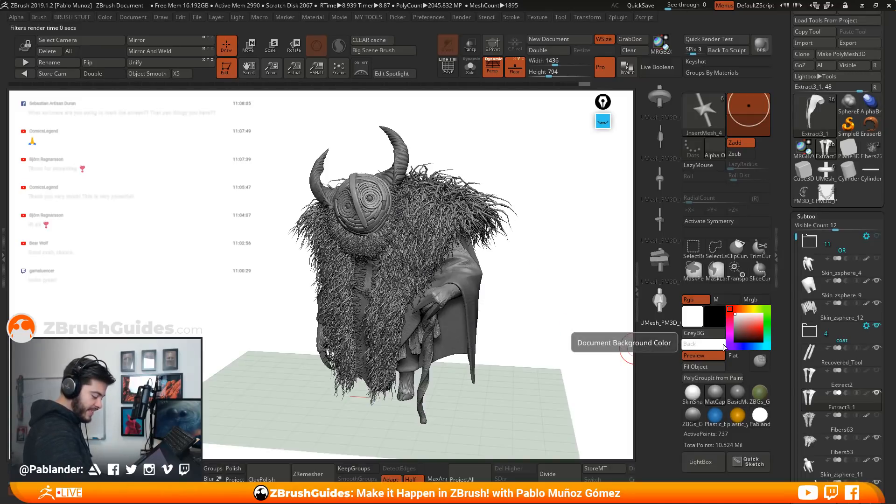
{"action": "left_click", "coordinate": [724, 347]}
{"action": "left_click", "coordinate": [761, 45]}
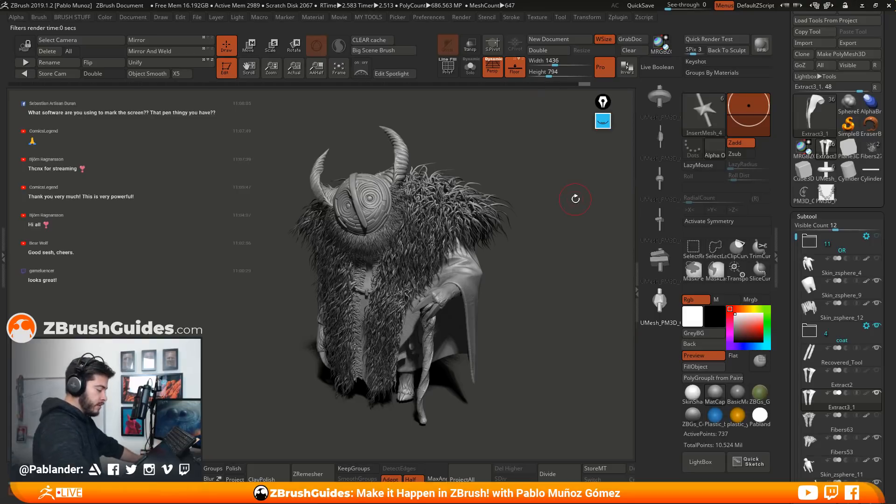
Reveal the screen annotation tools and erase all the yellow ink marks
{"action": "left_click", "coordinate": [606, 125]}
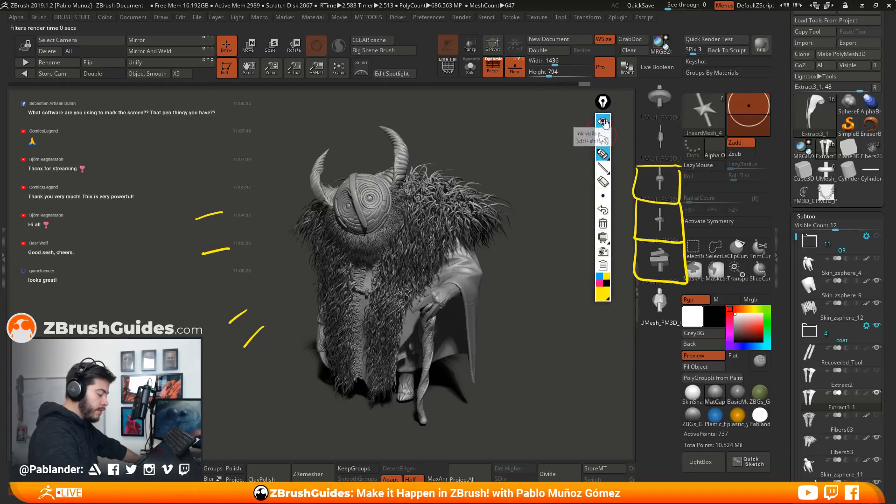
{"action": "left_click", "coordinate": [605, 122]}
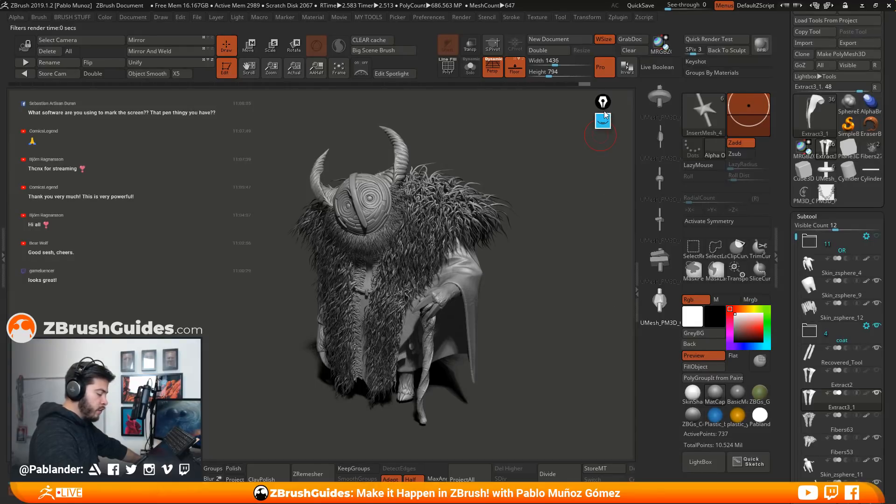
{"action": "left_click", "coordinate": [603, 123]}
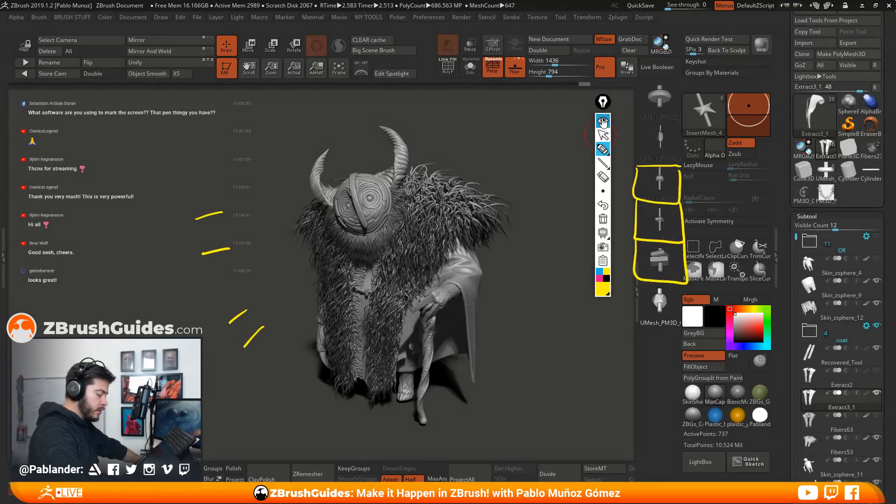
{"action": "left_click", "coordinate": [603, 219]}
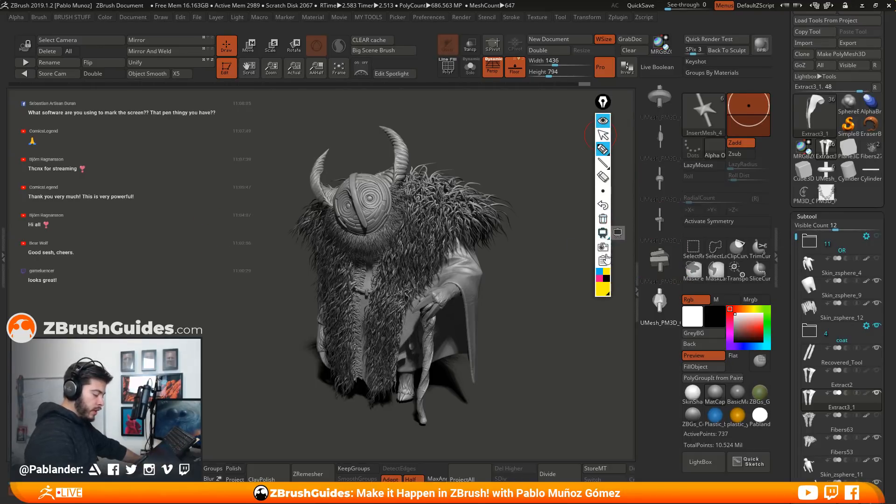
Try the annotation board with a freehand test stroke, clear the stroke and close the board
{"action": "left_click", "coordinate": [603, 233]}
{"action": "mouse_move", "coordinate": [481, 213]}
{"action": "left_mouse_down"}
{"action": "mouse_move", "coordinate": [361, 394]}
{"action": "mouse_move", "coordinate": [385, 311]}
{"action": "mouse_move", "coordinate": [465, 327]}
{"action": "mouse_move", "coordinate": [511, 320]}
{"action": "mouse_move", "coordinate": [474, 176]}
{"action": "mouse_move", "coordinate": [482, 150]}
{"action": "left_mouse_up"}
{"action": "left_click", "coordinate": [603, 219]}
{"action": "left_click", "coordinate": [603, 232]}
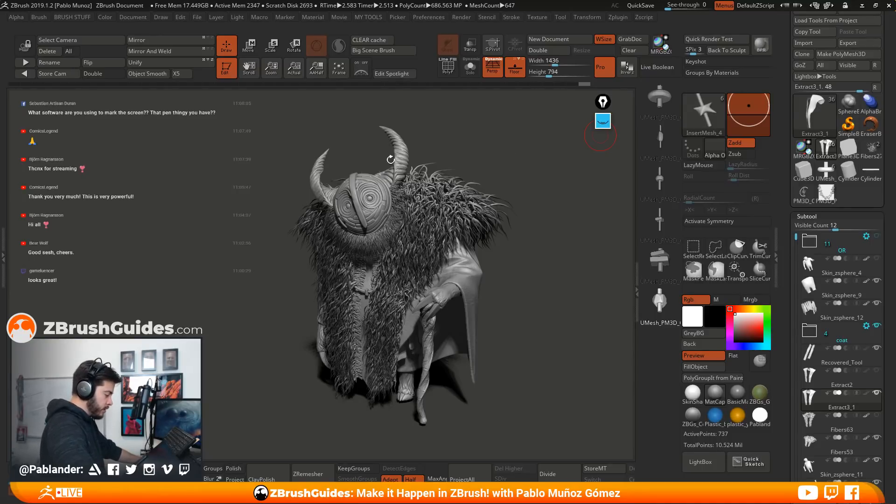
View the coloured concept reference of the creature in Spotlight and hide it again
{"action": "left_click", "coordinate": [364, 68]}
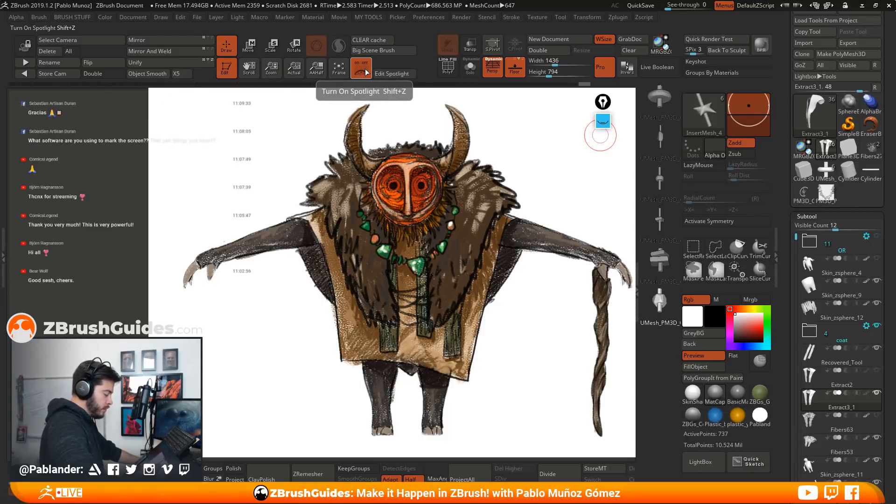
{"action": "left_click", "coordinate": [364, 70]}
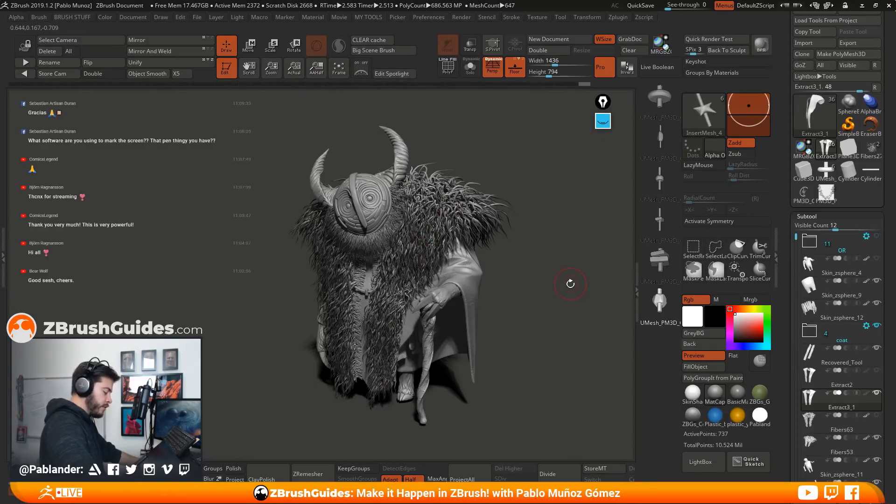